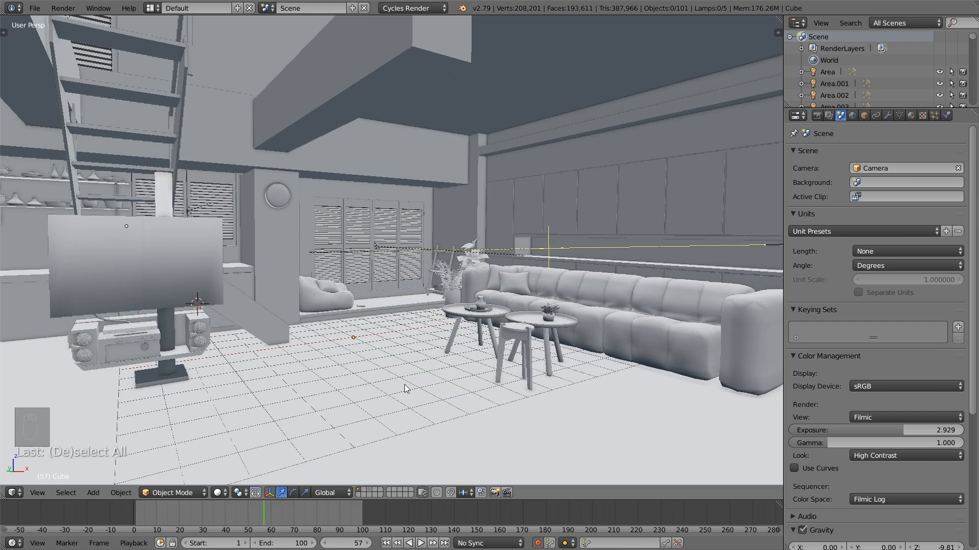
middle_click_drag(393, 401, 400, 406)
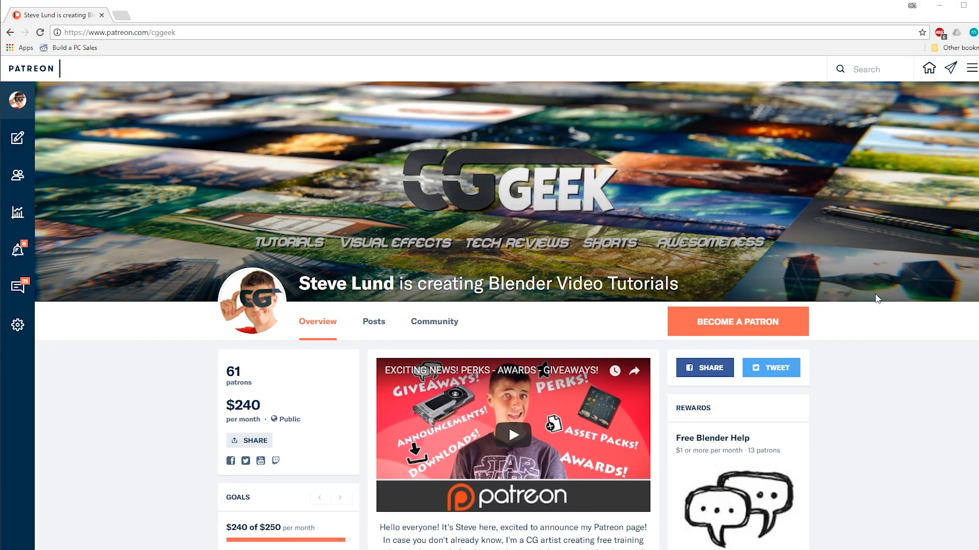
scroll(877, 299, "down", 6)
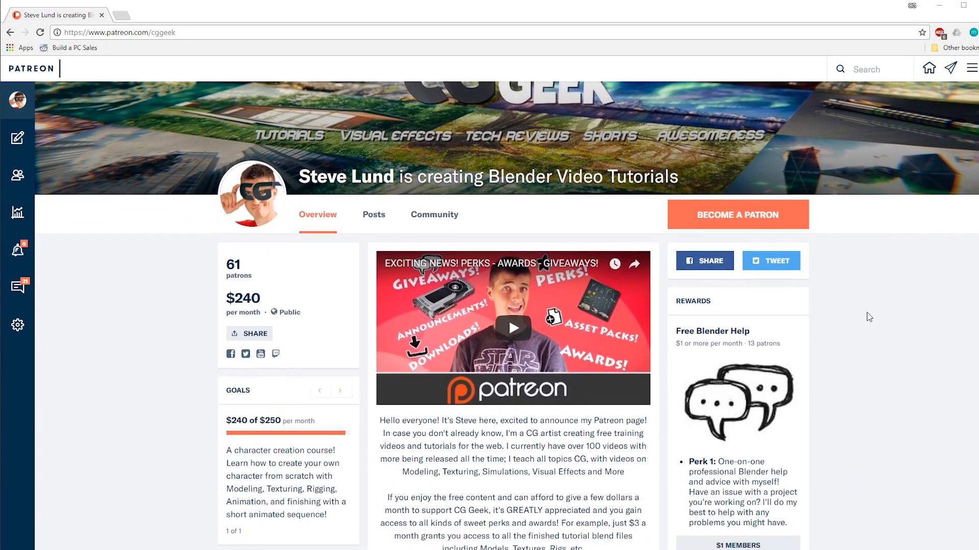
scroll(864, 339, "down", 7)
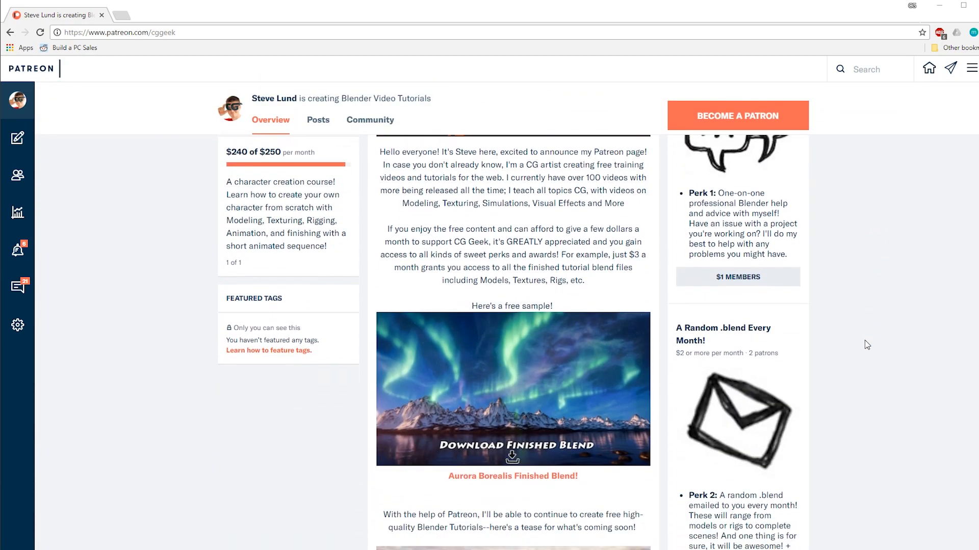
scroll(884, 366, "down", 1)
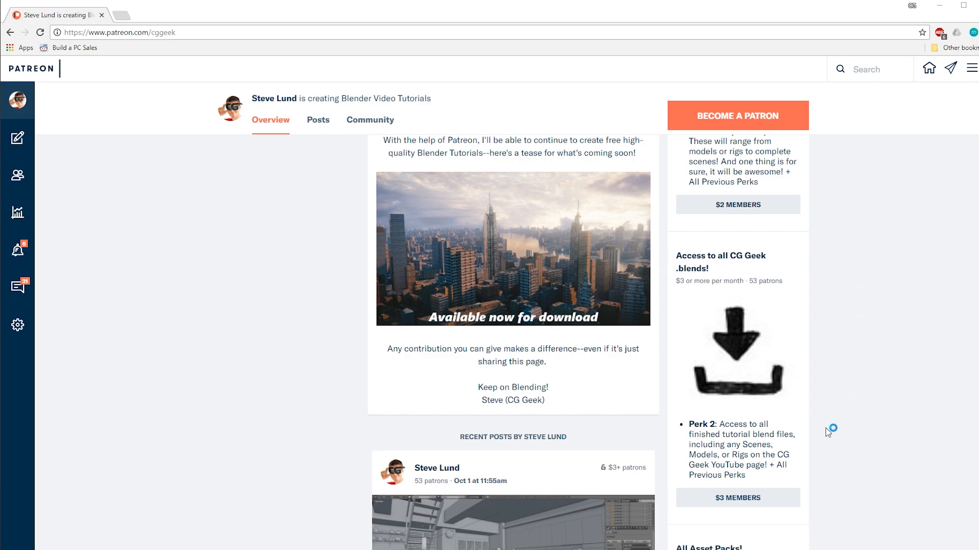
scroll(326, 435, "down", 6)
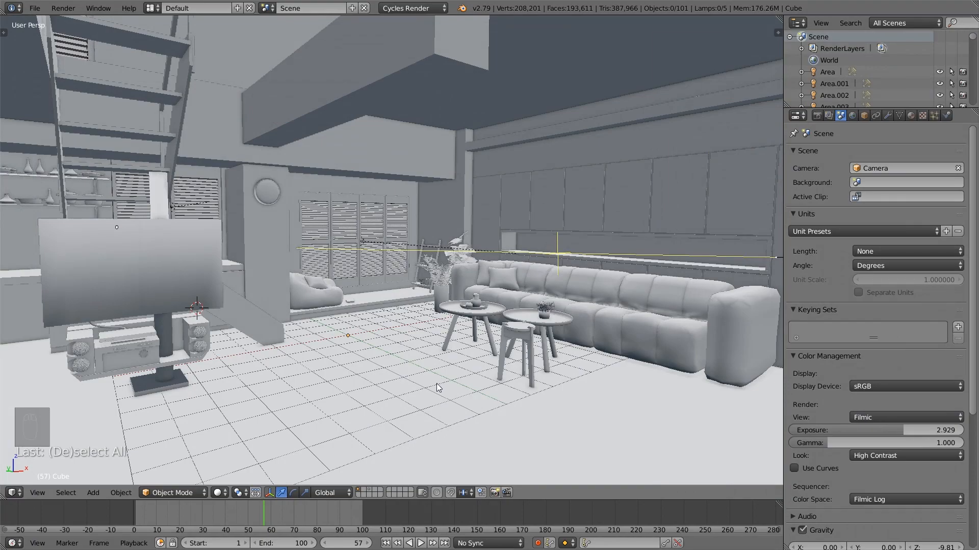
middle_click_drag(437, 384, 469, 383)
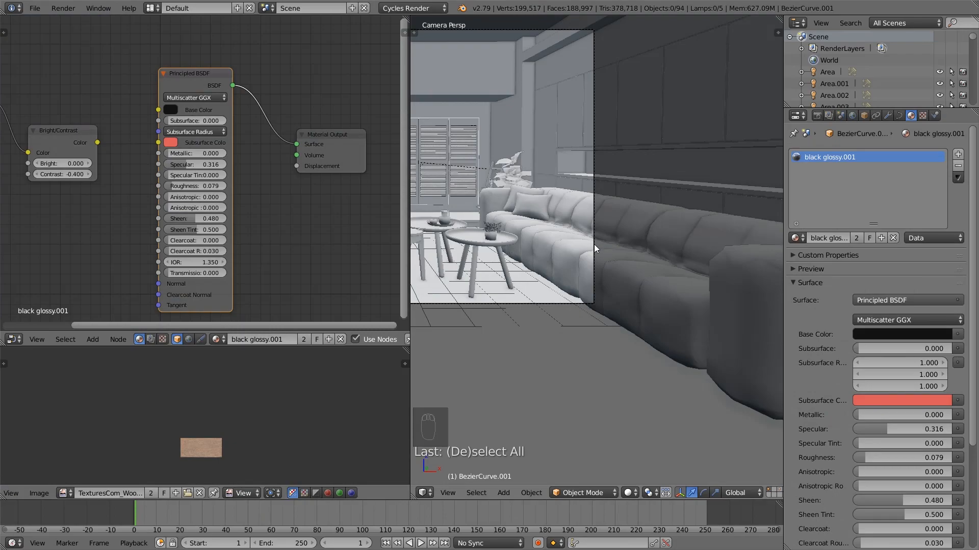
Assign the existing material named Material to the sofa and make it a single-user copy
right_click(562, 247)
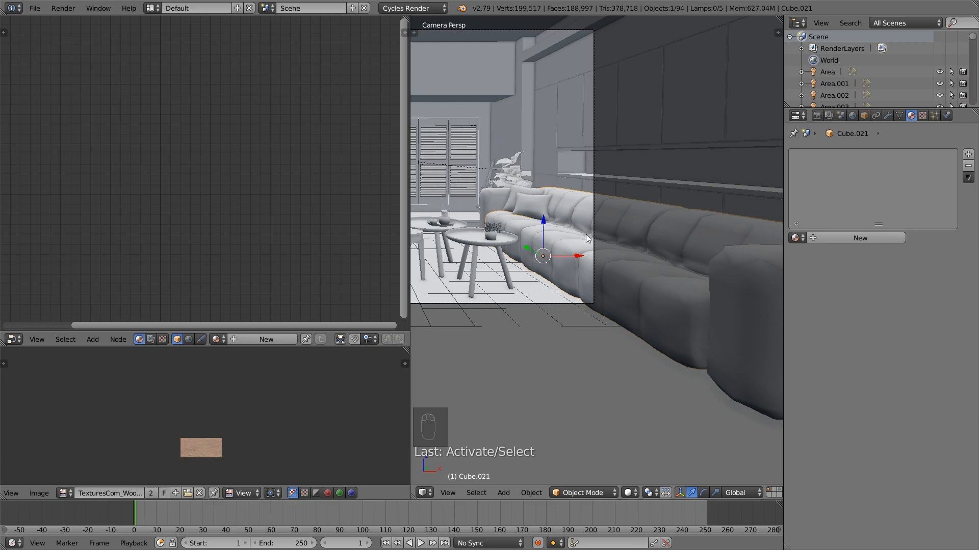
left_click(797, 237)
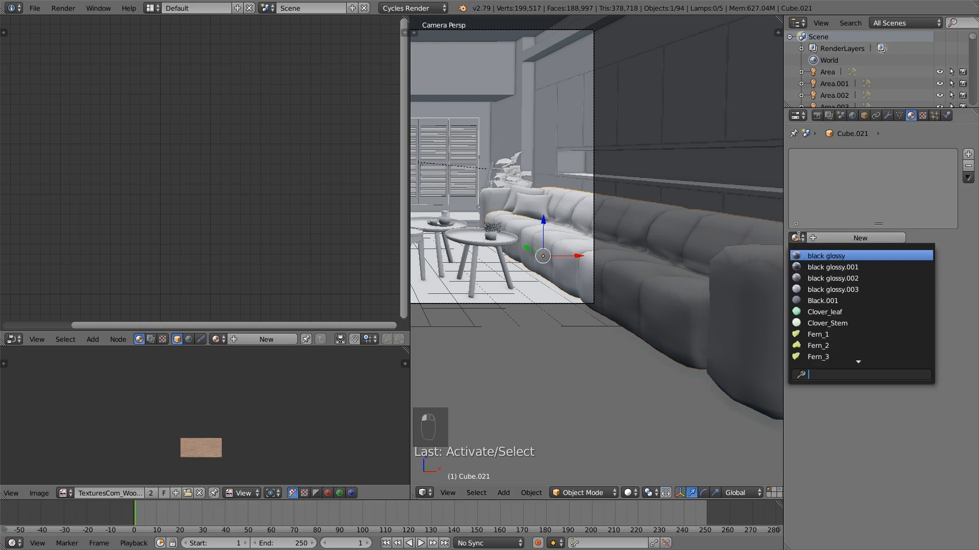
type("m")
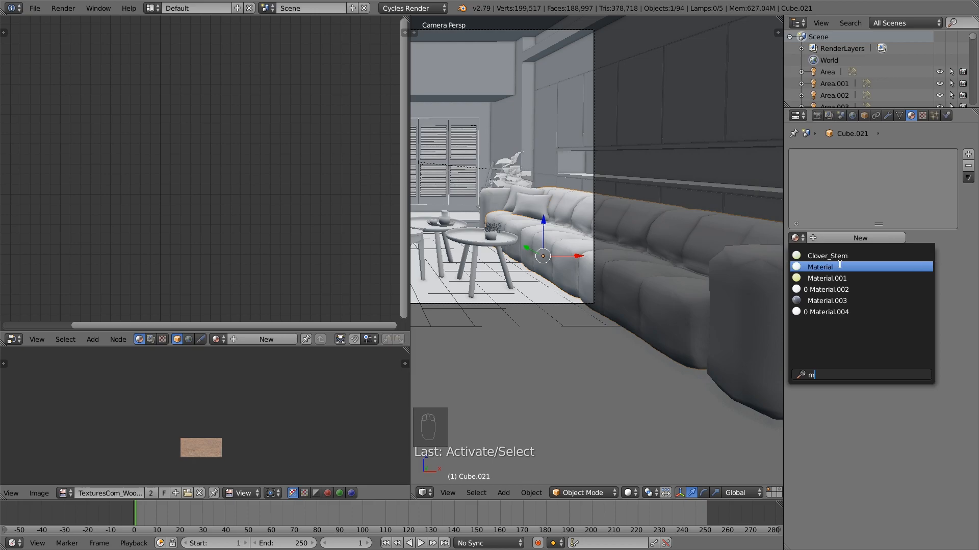
left_click(839, 266)
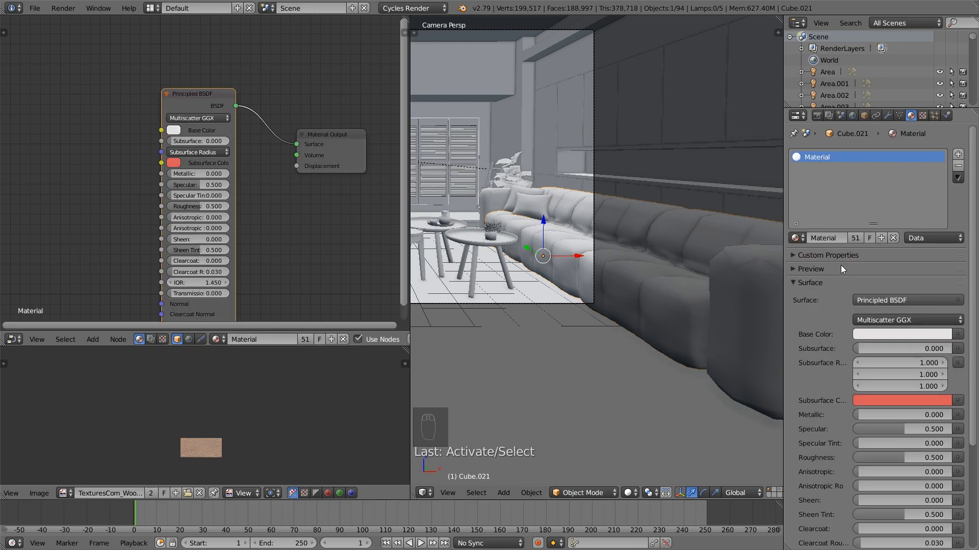
left_click(855, 237)
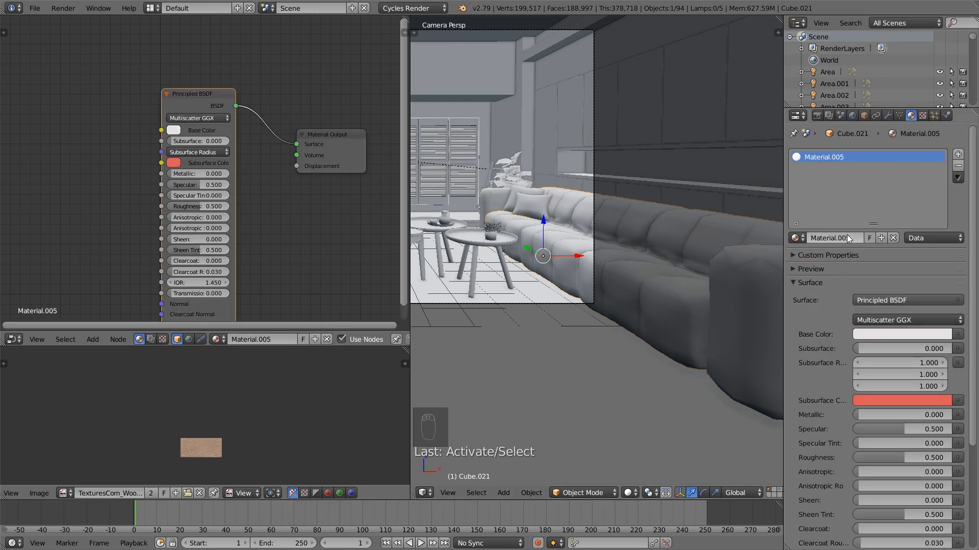
Add an Image Texture node ahead of the Principled BSDF in the sofa's material
left_click_drag(209, 104, 207, 84)
scroll(112, 125, "down", 2)
middle_click_drag(115, 128, 158, 139)
key("shift+a")
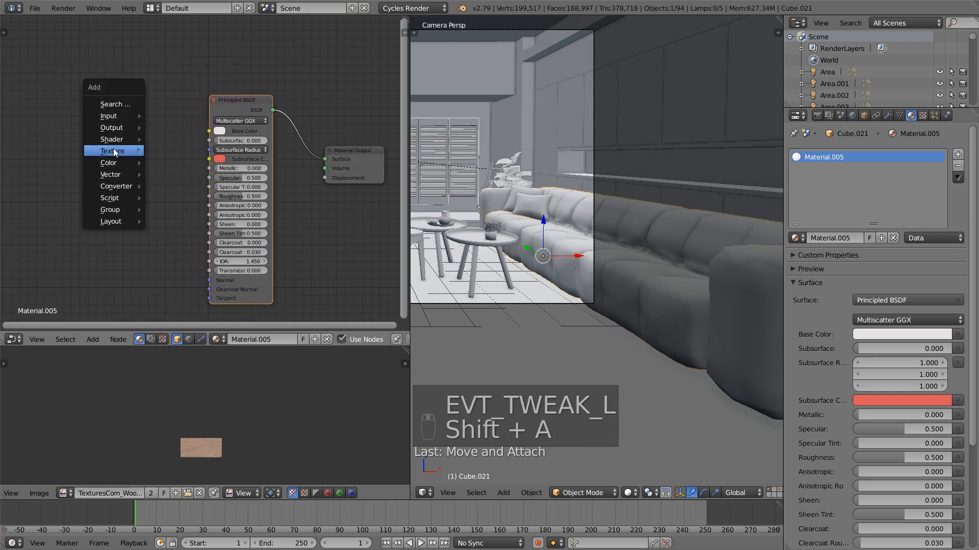
mouse_move(115, 151)
left_click(204, 230)
left_click(108, 158)
Load the grey-brown fabric image ending in 058_2_S.jpg from the Textures folder into the Image Texture node
left_click(124, 160)
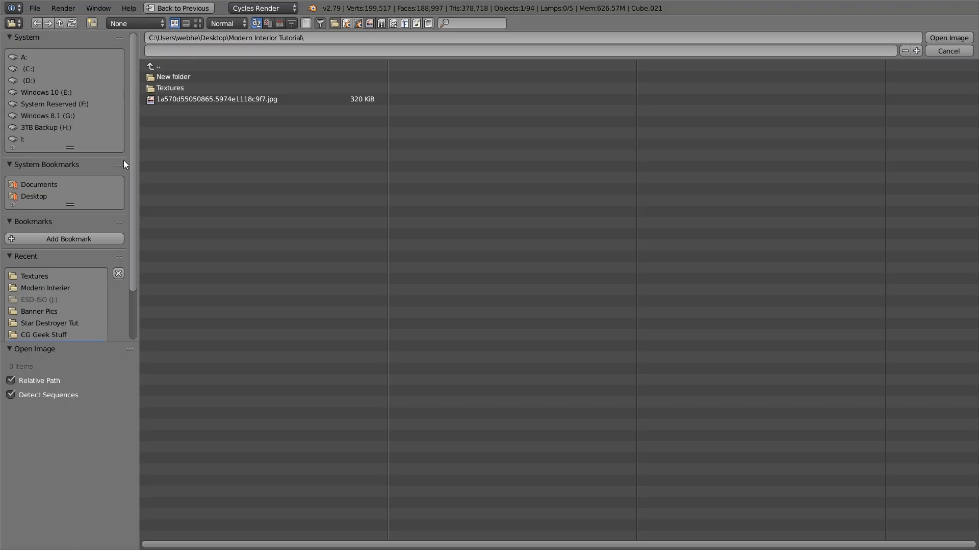
left_click(173, 84)
left_click(200, 27)
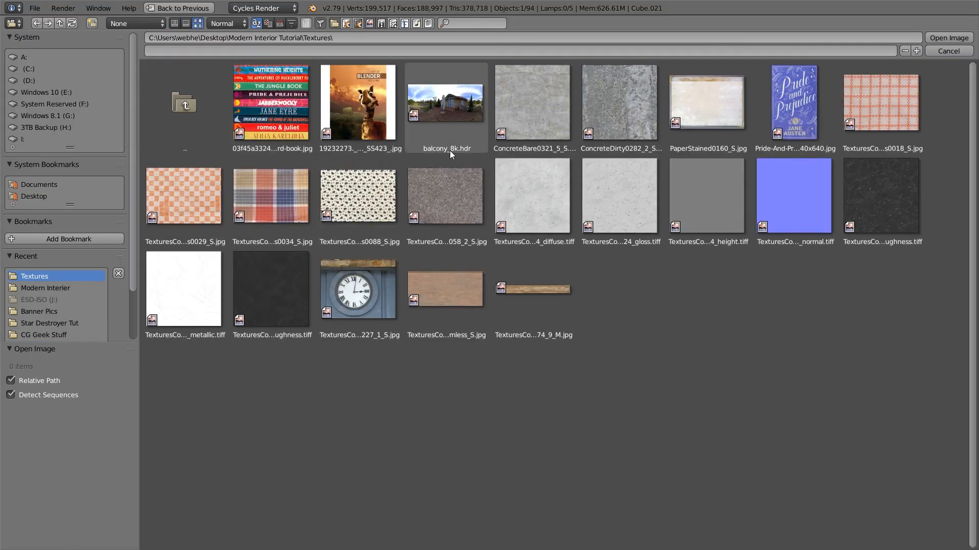
double_click(449, 198)
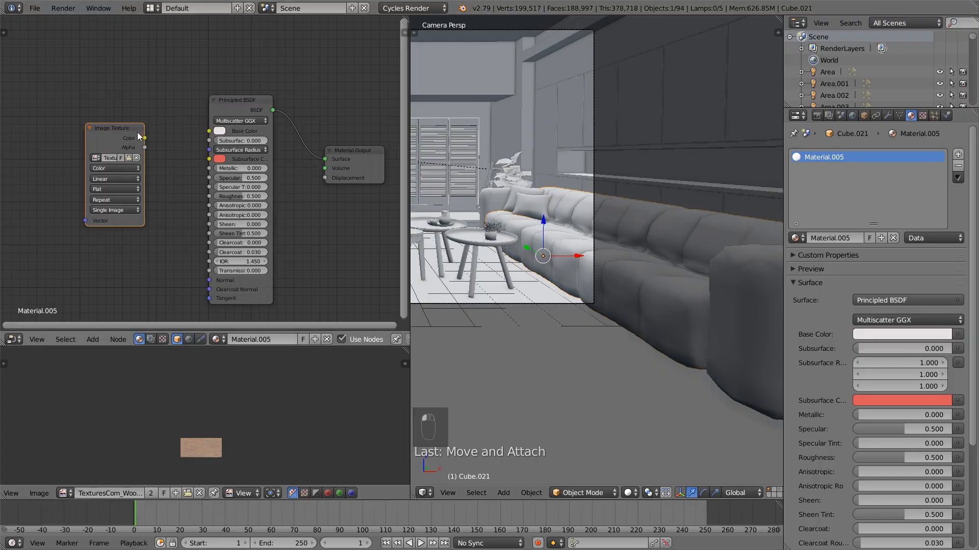
Move the Image Texture node away from the shader and link its Color output to the Principled BSDF's Base Color
left_click_drag(116, 128, 45, 115)
scroll(71, 110, "down", 4)
middle_click_drag(70, 109, 111, 105)
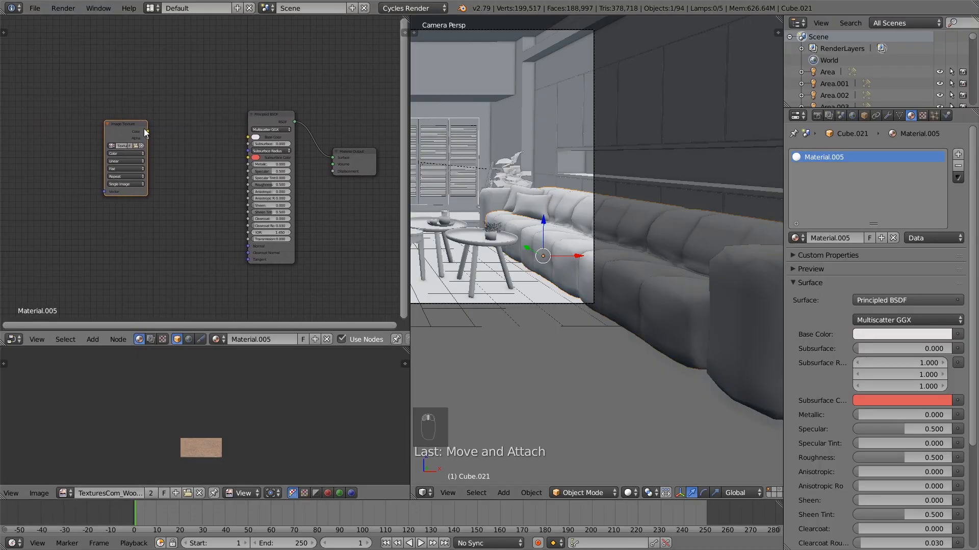
mouse_move(104, 129)
left_mouse_down()
mouse_move(63, 118)
mouse_move(109, 118)
left_mouse_up()
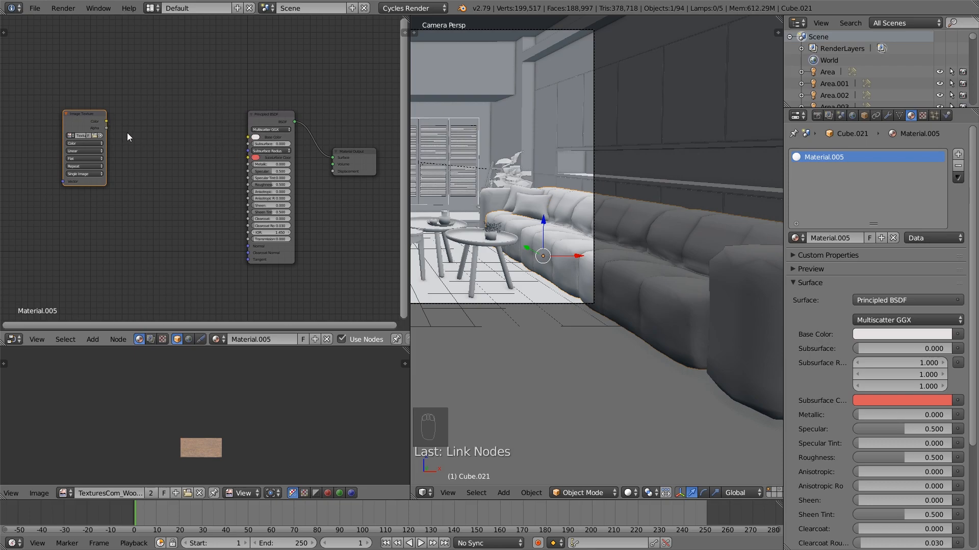
left_click_drag(108, 119, 249, 136)
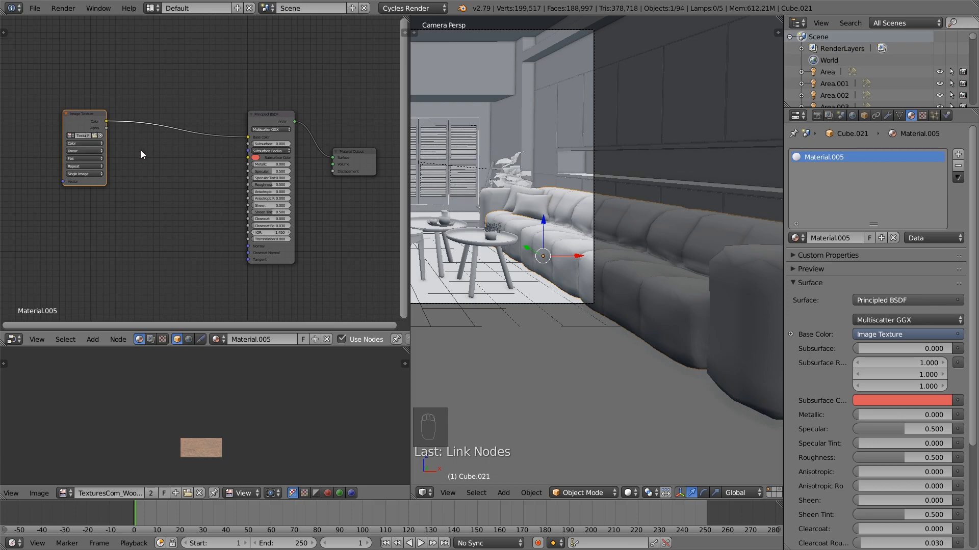
Insert a Hue/Saturation node on the link between the Image Texture and the Principled BSDF
key("shift+a")
mouse_move(131, 164)
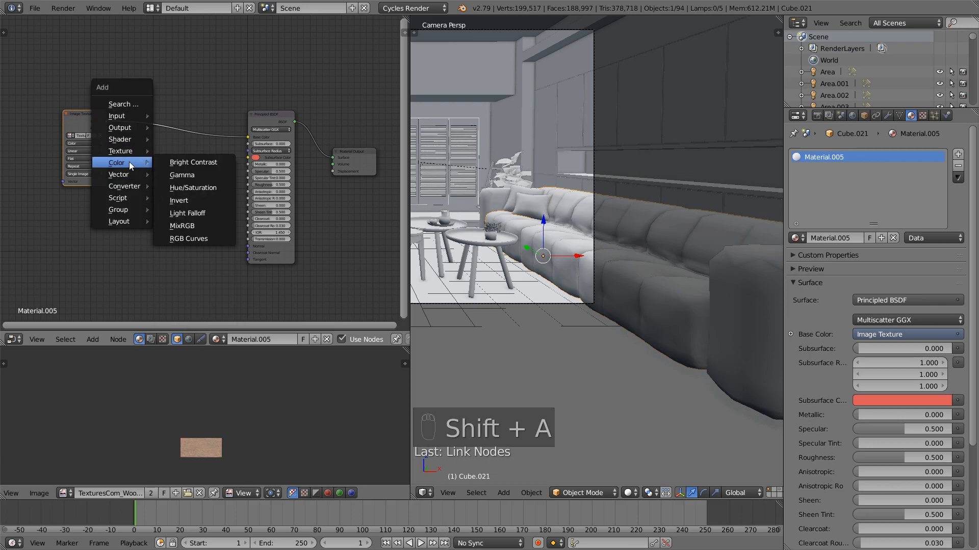
left_click(209, 188)
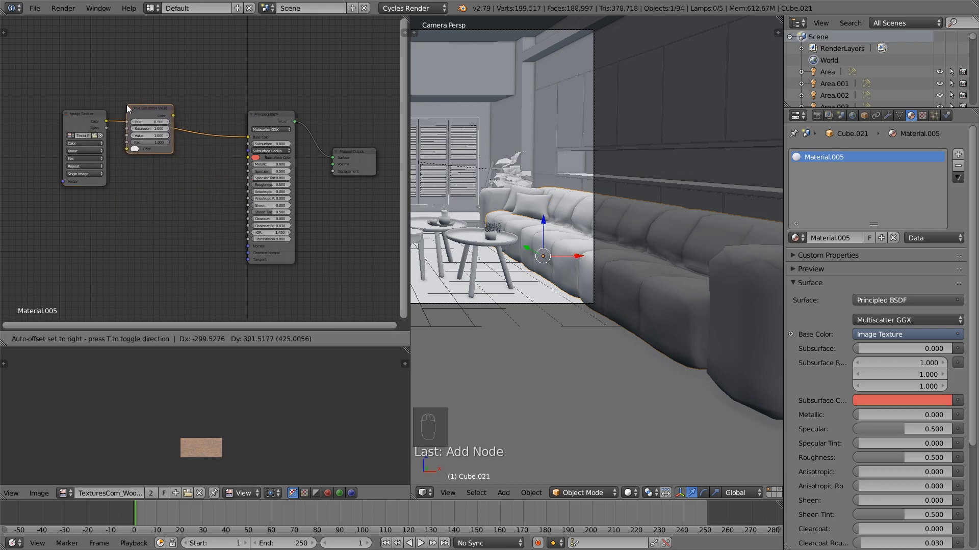
left_click(129, 105)
left_click_drag(153, 109, 104, 112)
key("shift+a")
mouse_move(94, 126)
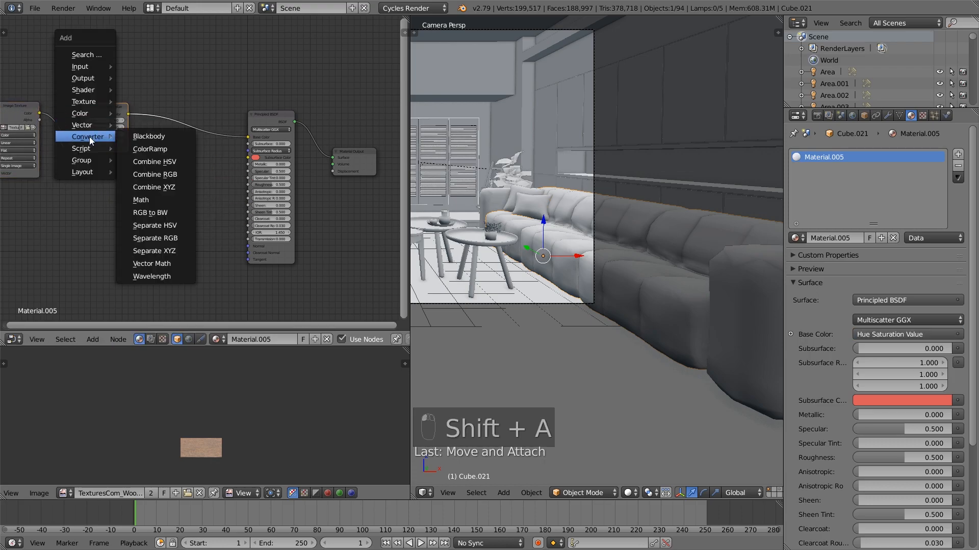
left_click(147, 146)
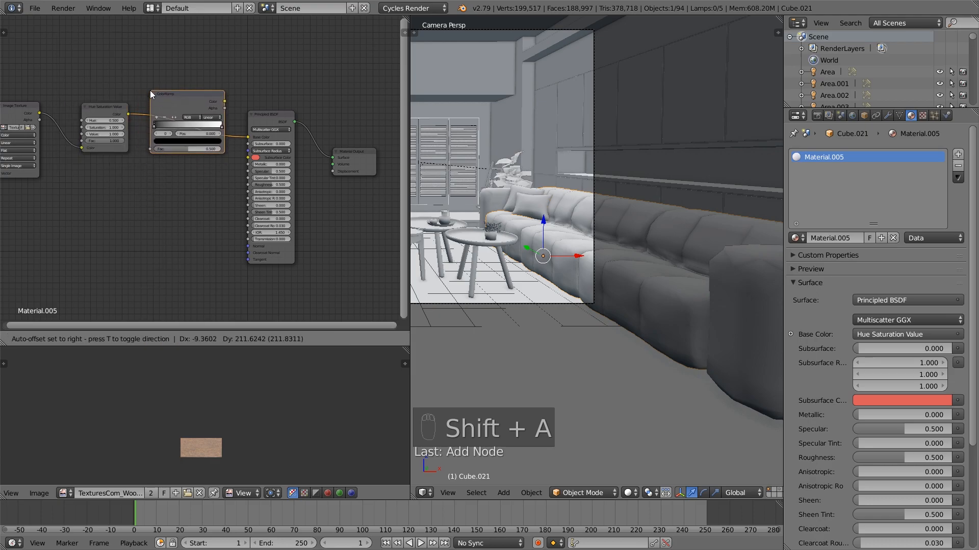
left_click(162, 47)
key("x")
Insert an RGB Curves node between the Hue/Saturation node and the Principled BSDF's Base Color
key("shift+a")
mouse_move(168, 100)
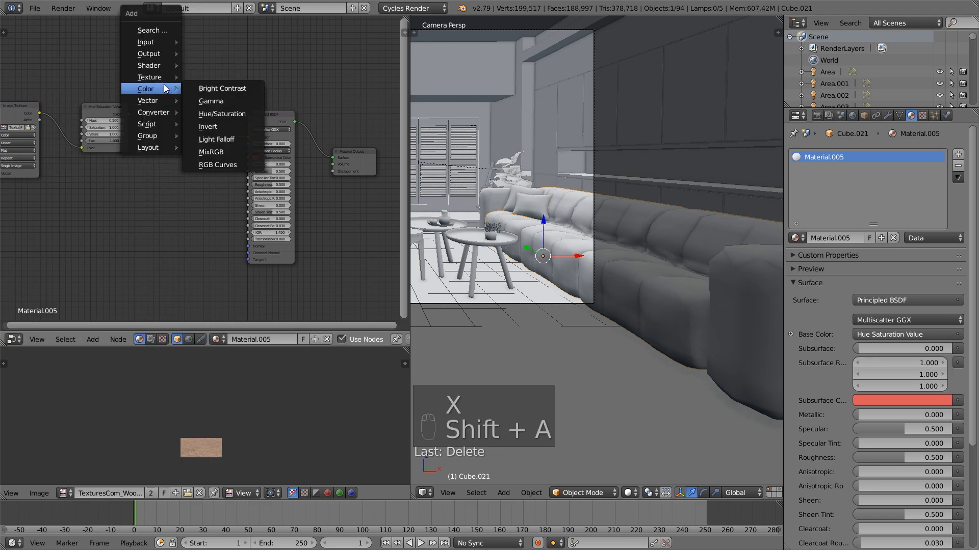
left_click(230, 164)
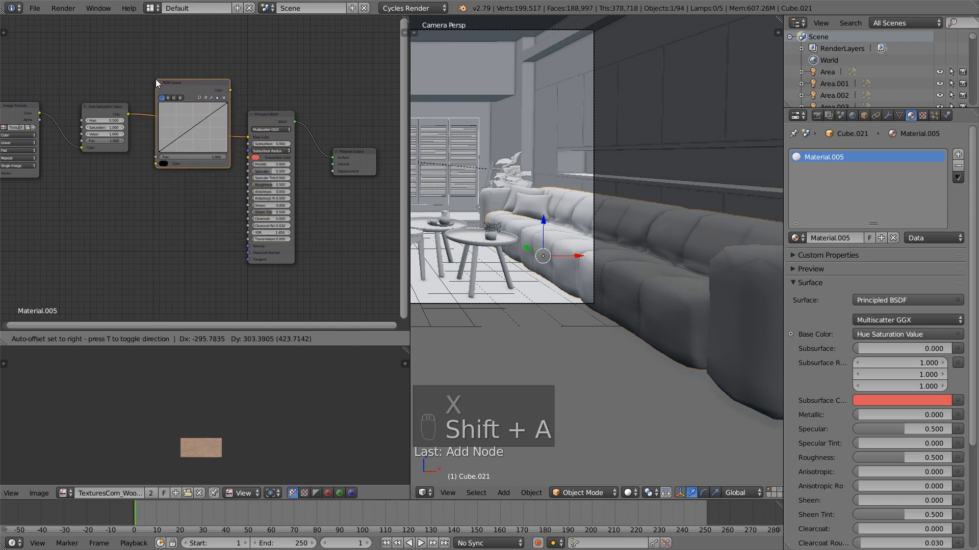
left_click(155, 78)
middle_click_drag(98, 130, 127, 170)
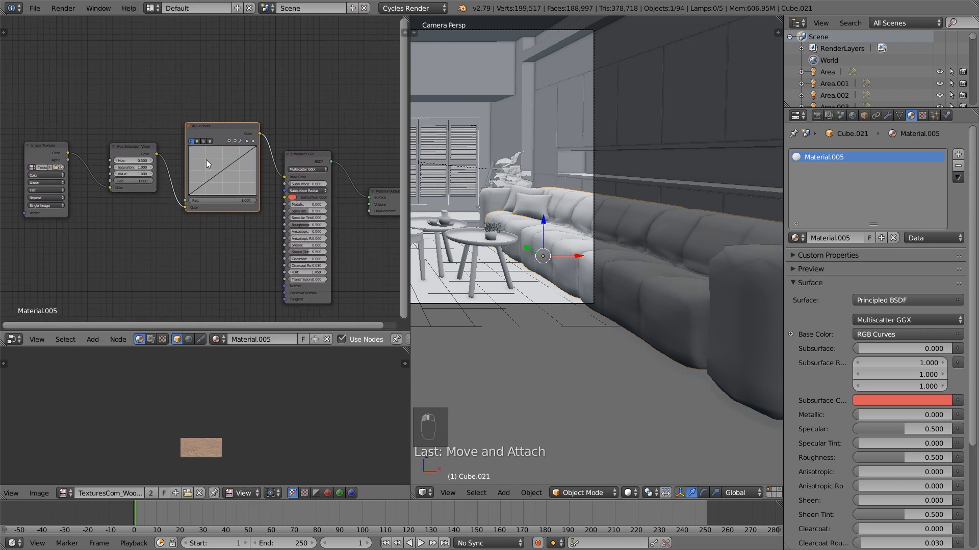
Set a render border around the pillow end of the sofa in camera view and preview it with Rendered viewport shading
key("shift+b")
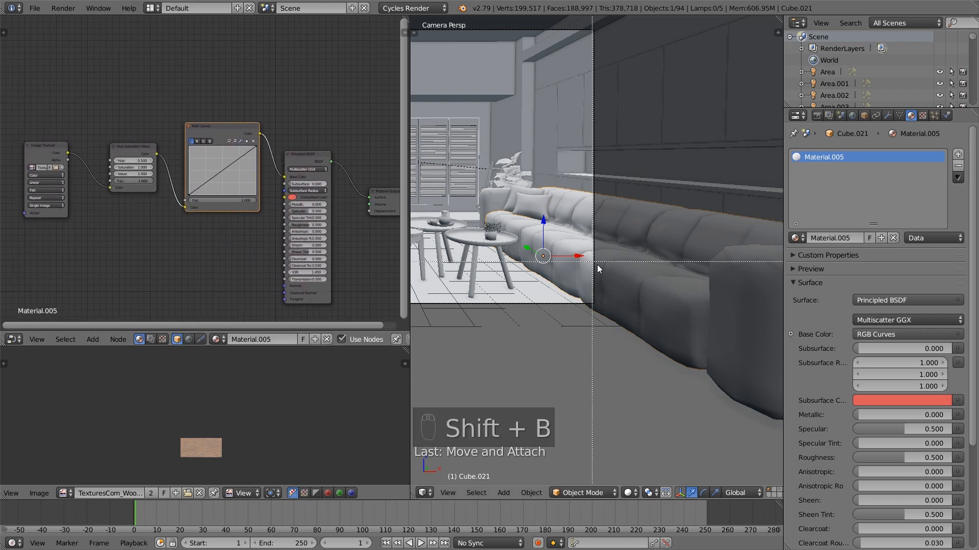
left_click_drag(609, 280, 523, 189)
left_click(629, 492)
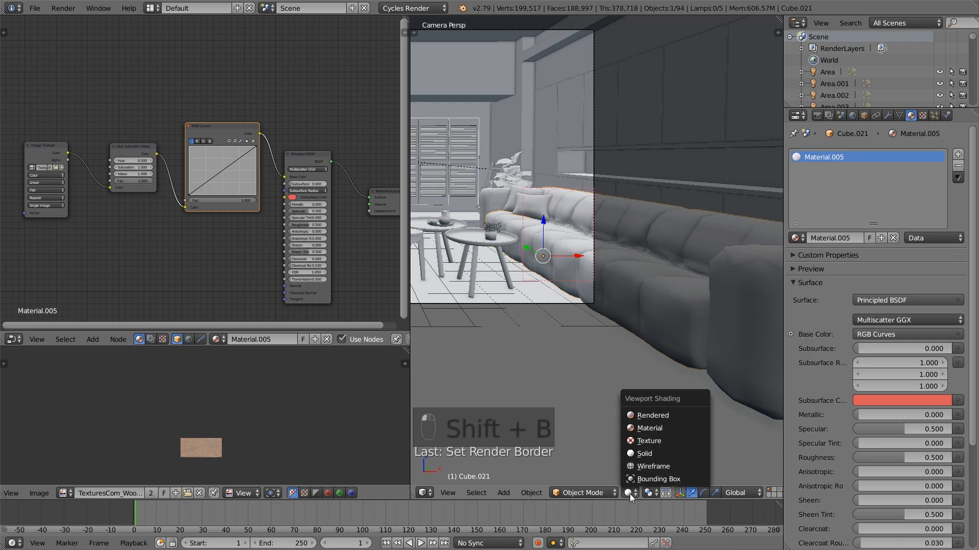
left_click(656, 413)
scroll(563, 303, "up", 2)
middle_click_drag(561, 285, 625, 320, "shift")
scroll(625, 320, "up", 1)
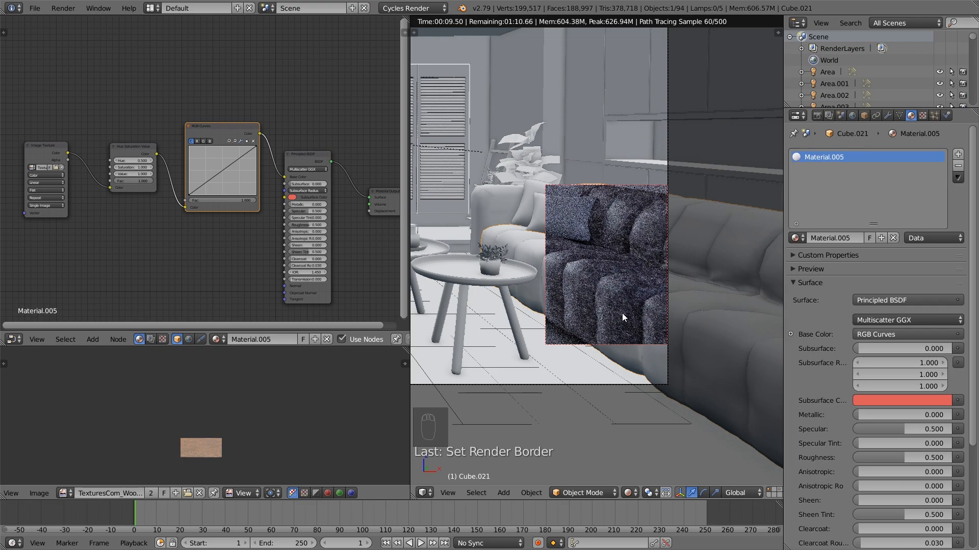
Space out the texture nodes and add a Texture Coordinate node ahead of the Image Texture node
scroll(149, 247, "down", 1)
middle_click_drag(149, 247, 238, 257)
left_click_drag(146, 164, 158, 163)
middle_click_drag(200, 222, 231, 223)
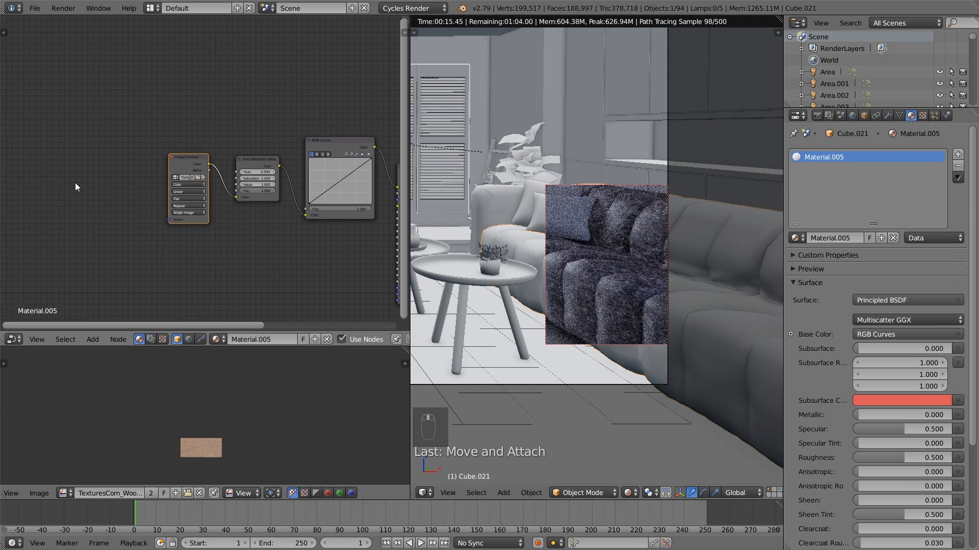
key("shift+a")
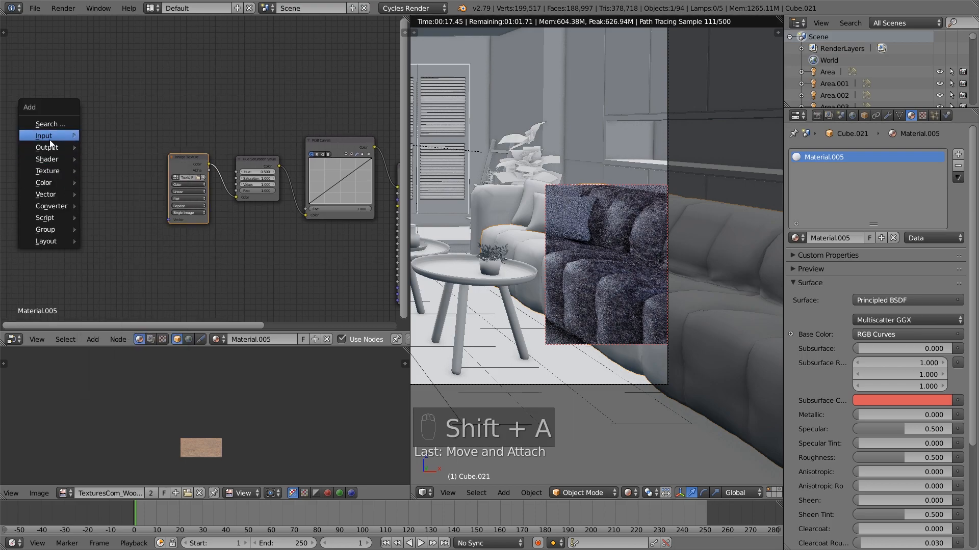
mouse_move(51, 136)
left_click(127, 292)
left_click(32, 175)
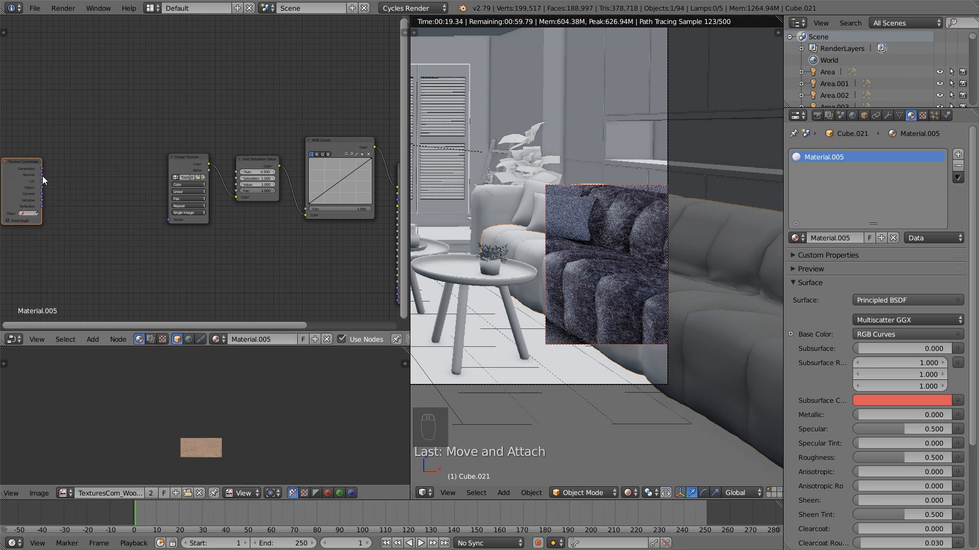
Add a Mapping node and link the Texture Coordinate's UV output through it to the Image Texture's Vector input
key("shift+a")
mouse_move(51, 241)
left_click(111, 259)
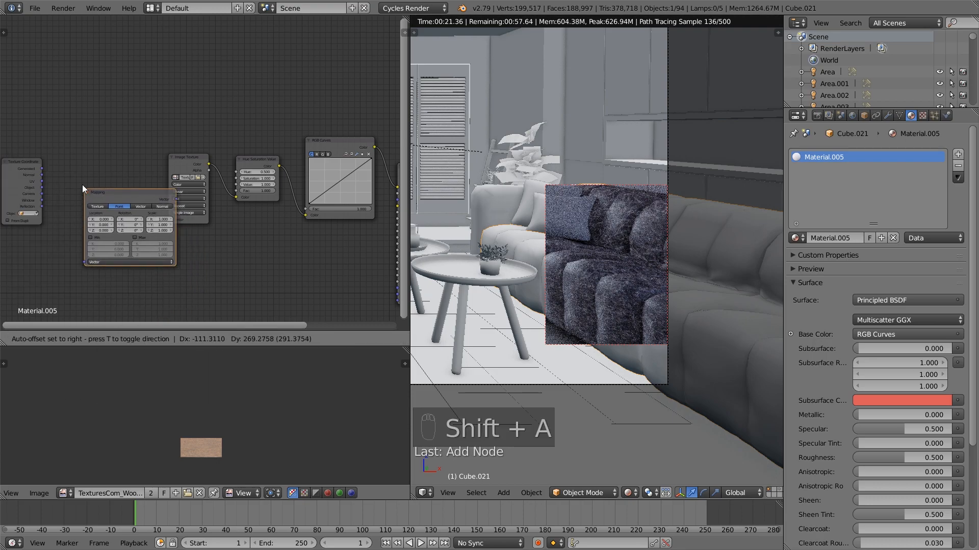
left_click(51, 156)
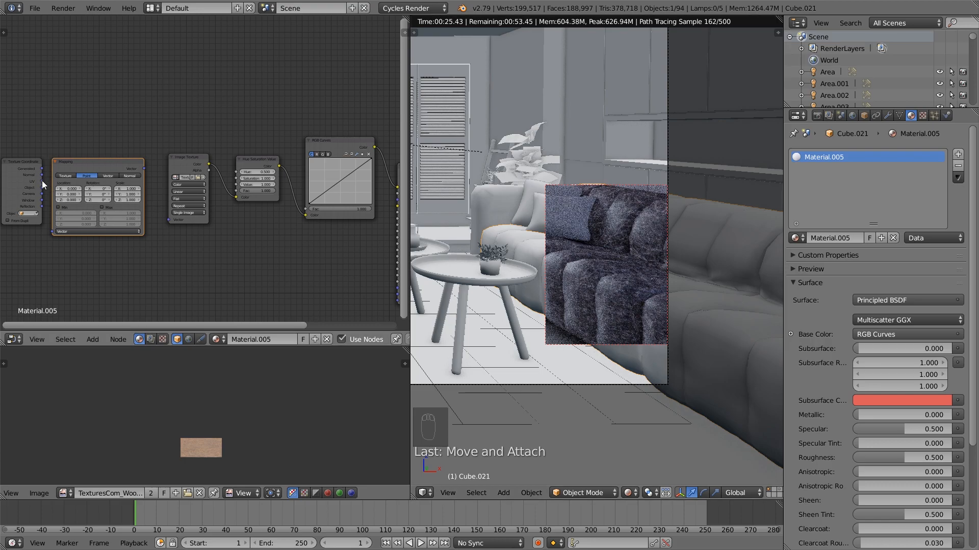
left_click_drag(41, 182, 52, 231)
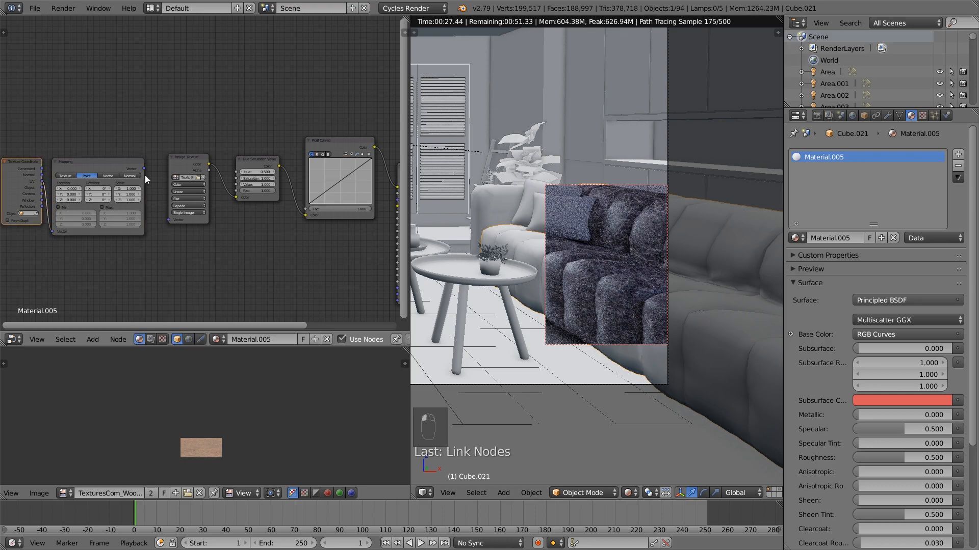
left_click_drag(145, 168, 173, 220)
Set the Mapping node's scale to 20 on X, Y and Z
left_click(127, 189)
type("20")
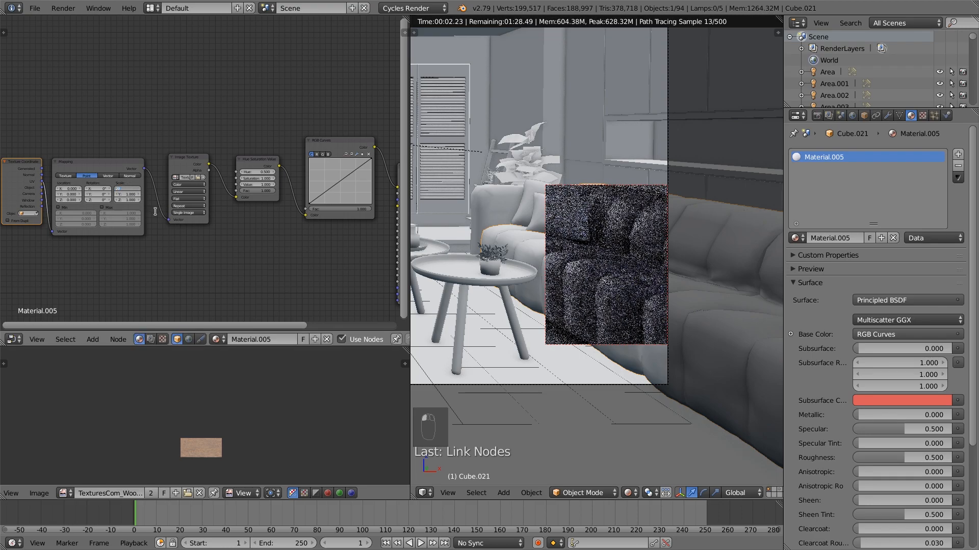
key("Tab")
type("20")
key("Tab")
type("20")
key("Return")
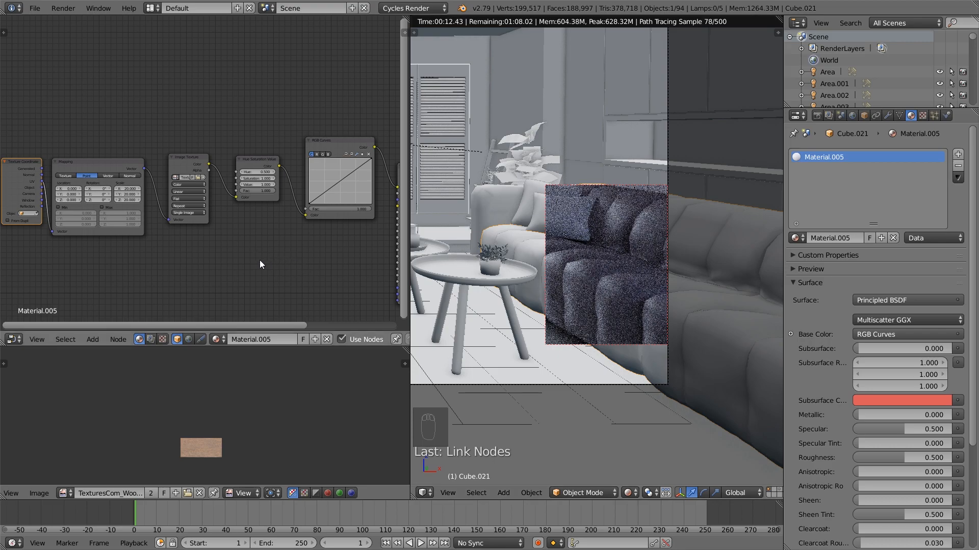
Set the Hue/Saturation node's hue to 0.47, saturation to 0.9 and value to 0.4
middle_click_drag(241, 257, 182, 274)
scroll(189, 270, "up", 4)
left_click(205, 197)
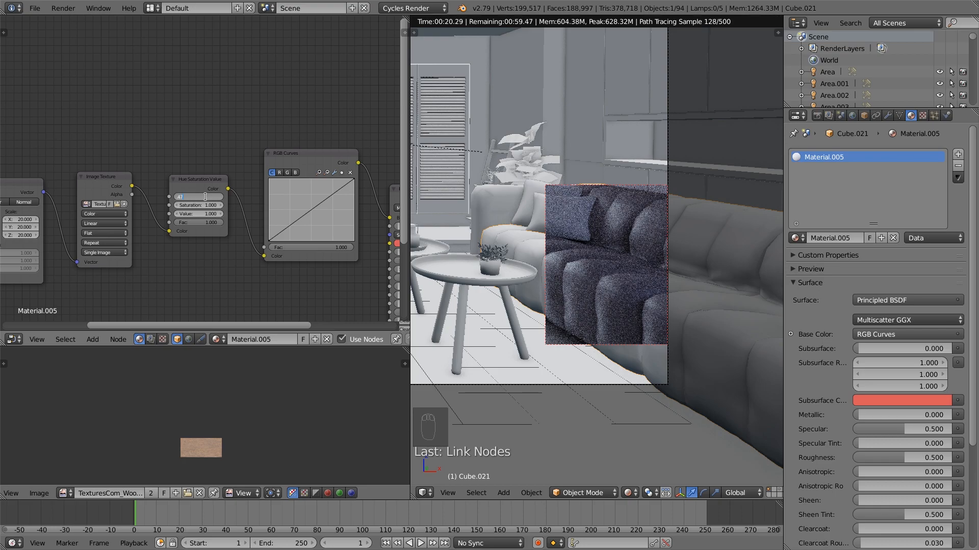
key("Return")
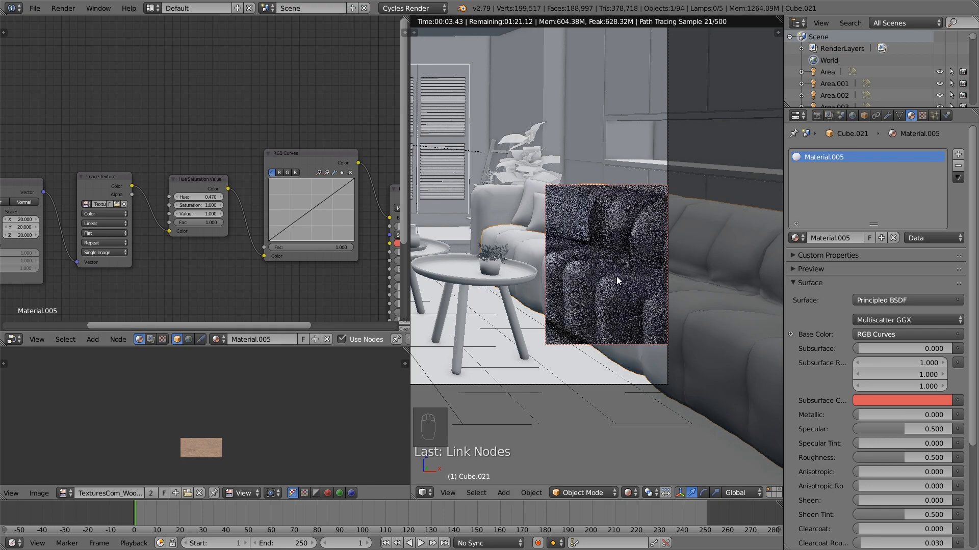
left_click(176, 205)
left_click(177, 214)
left_click(177, 214)
left_click(177, 215)
left_click(176, 215)
left_click(176, 215)
left_click(176, 215)
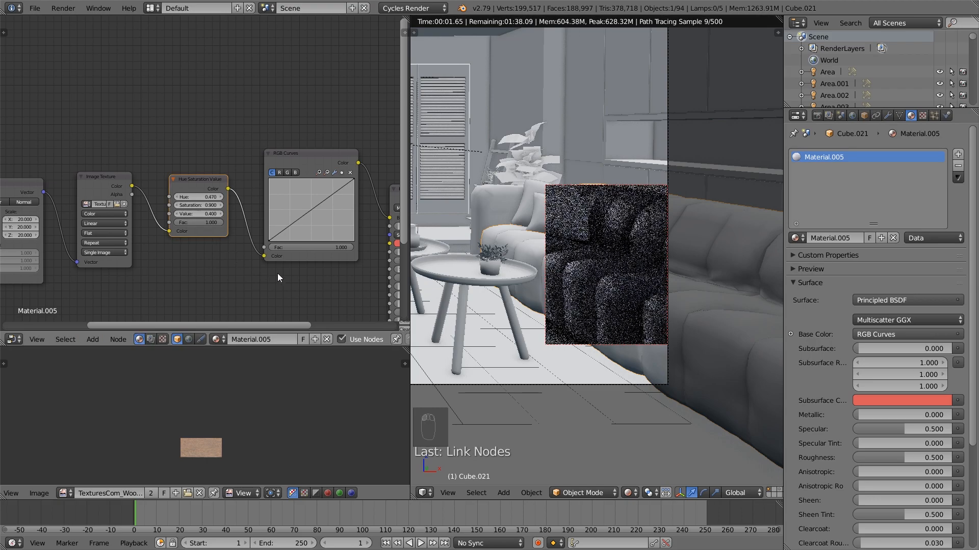
Raise the midpoint of the RGB Curves node's red curve to about X 0.48, Y 0.53 and slightly adjust the blue curve's midpoint
scroll(280, 280, "down", 1)
middle_click_drag(280, 280, 170, 277)
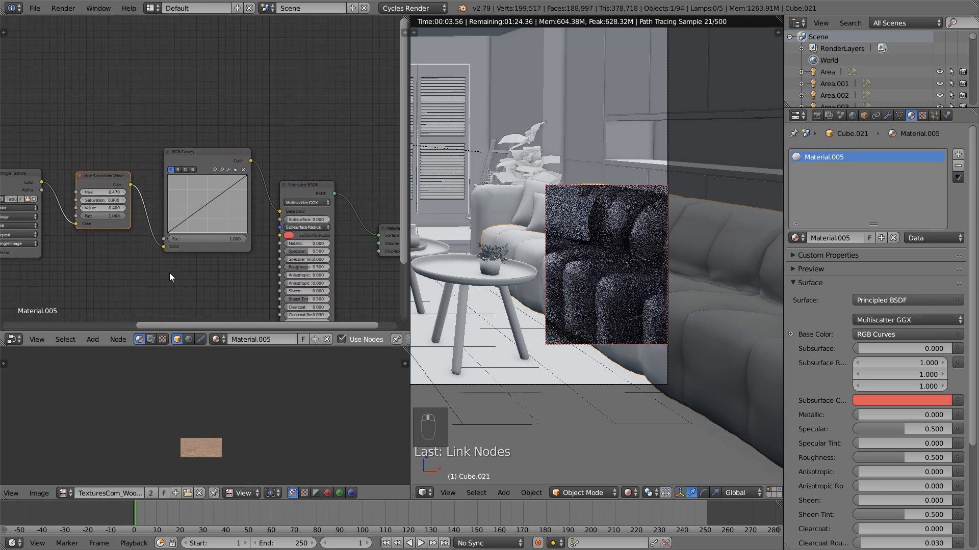
left_click_drag(202, 153, 196, 151)
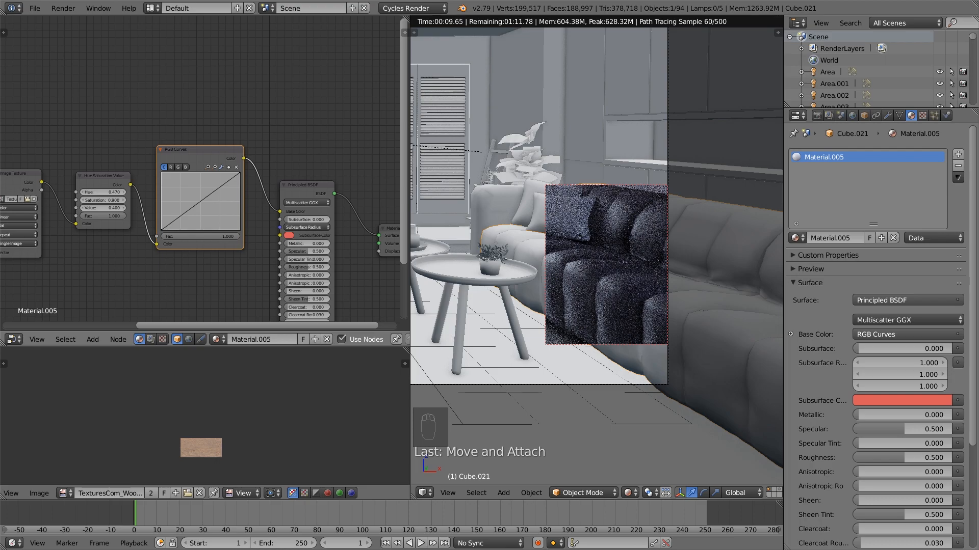
left_click(170, 168)
left_click(201, 201)
left_click_drag(200, 200, 198, 200)
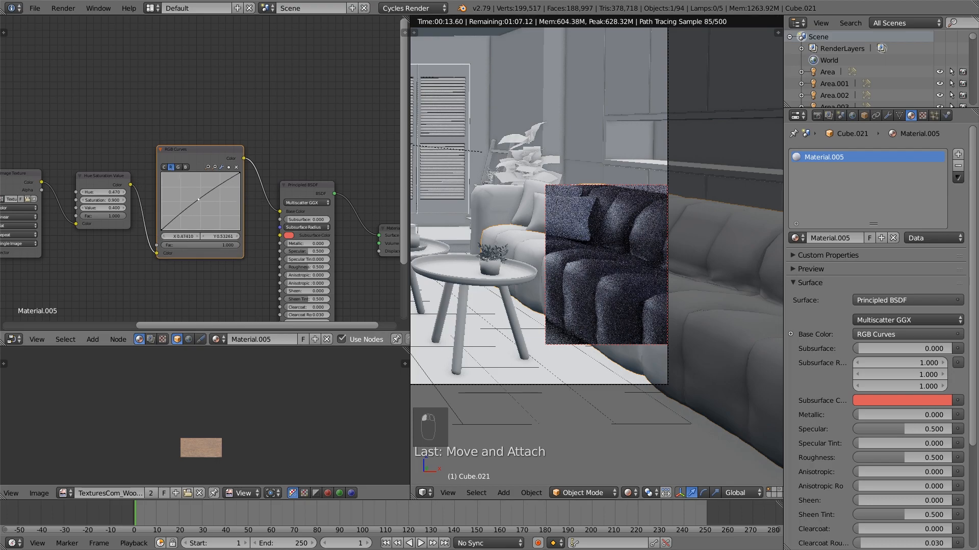
left_click(186, 168)
left_click_drag(203, 204, 201, 203)
Lower the midpoint of the combined curve in the RGB Curves node to about X 0.54, Y 0.47
left_click(177, 167)
left_click(171, 167)
left_click(164, 166)
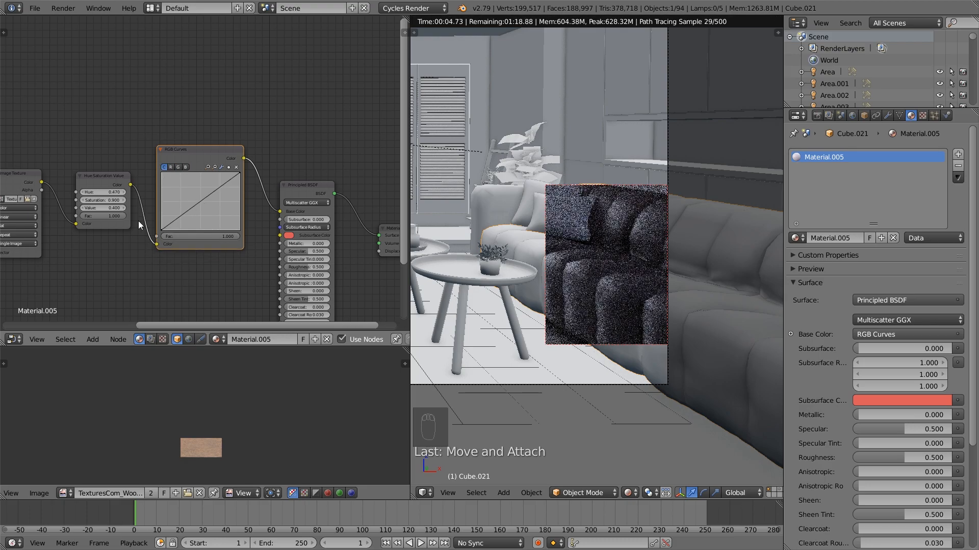
left_click_drag(205, 200, 203, 203)
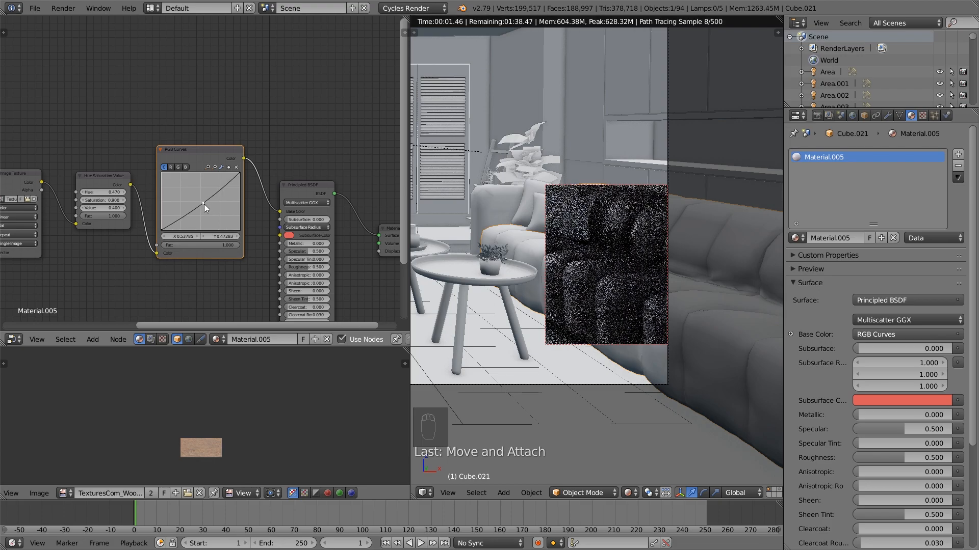
Reposition the Principled BSDF node and set its Specular to 0.13
left_click_drag(305, 189, 306, 157)
middle_click_drag(334, 201, 224, 205)
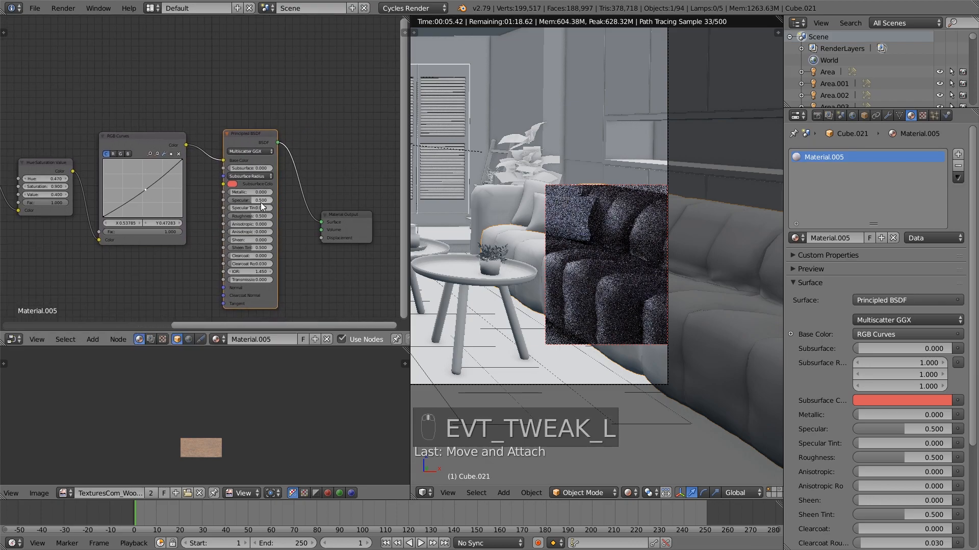
left_click(261, 199)
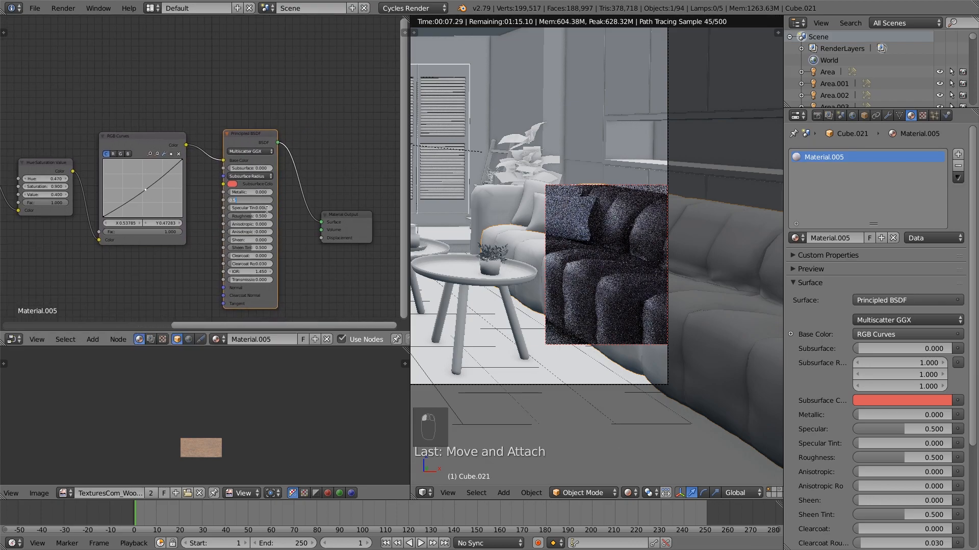
type(".13")
key("Return")
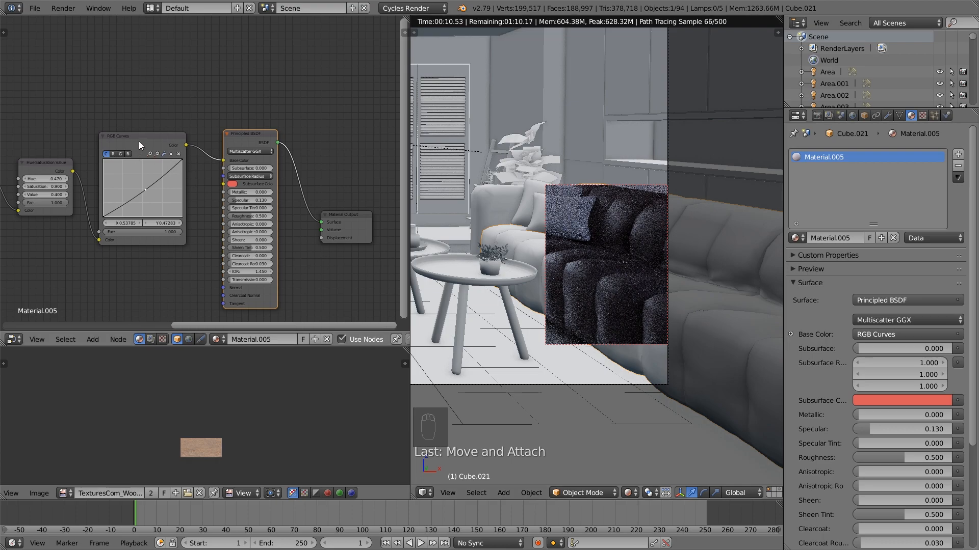
Add a Bright/Contrast node below the Hue/Saturation node and link the Image Texture's Color output to its Color input
left_click_drag(139, 141, 138, 127)
middle_click_drag(201, 266, 242, 236)
middle_click_drag(134, 234, 189, 211)
scroll(189, 211, "down", 1)
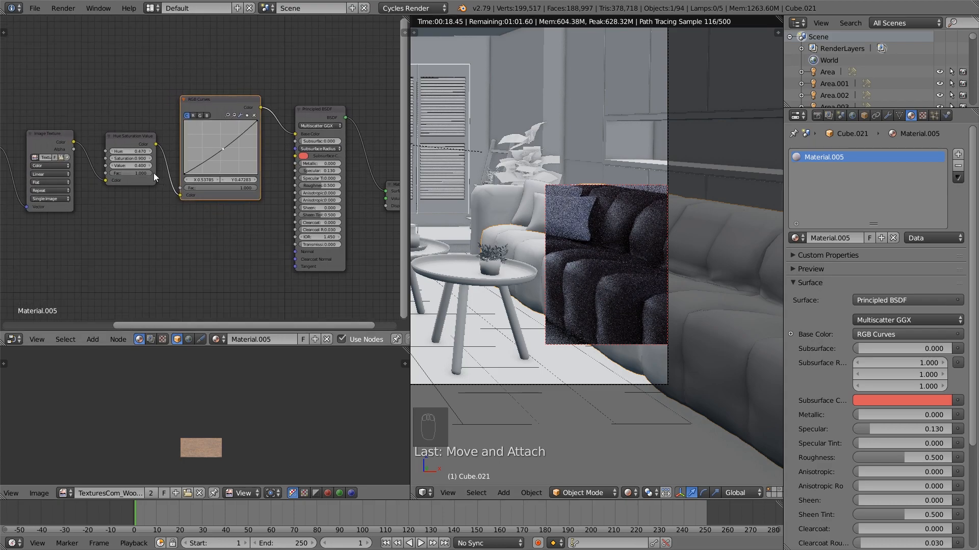
scroll(107, 226, "down", 2)
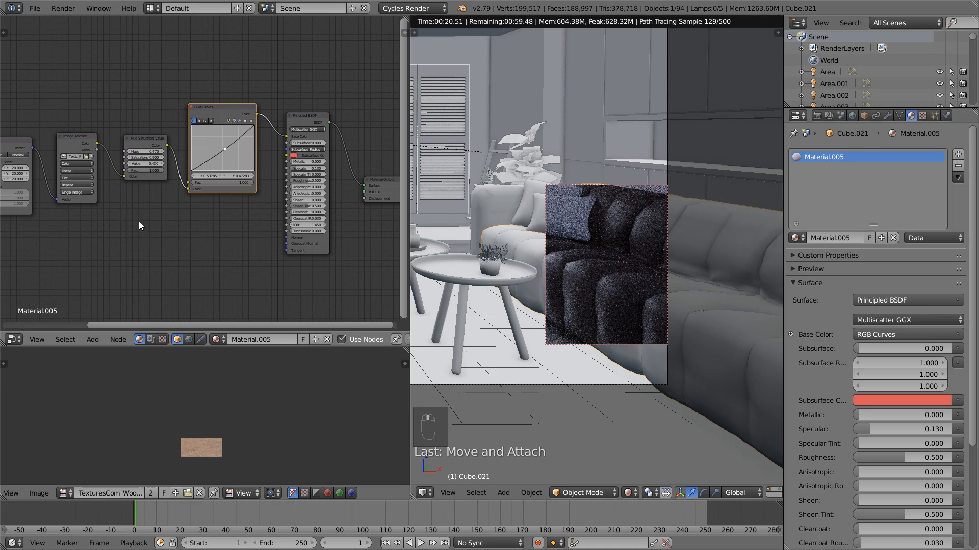
key("shift+a")
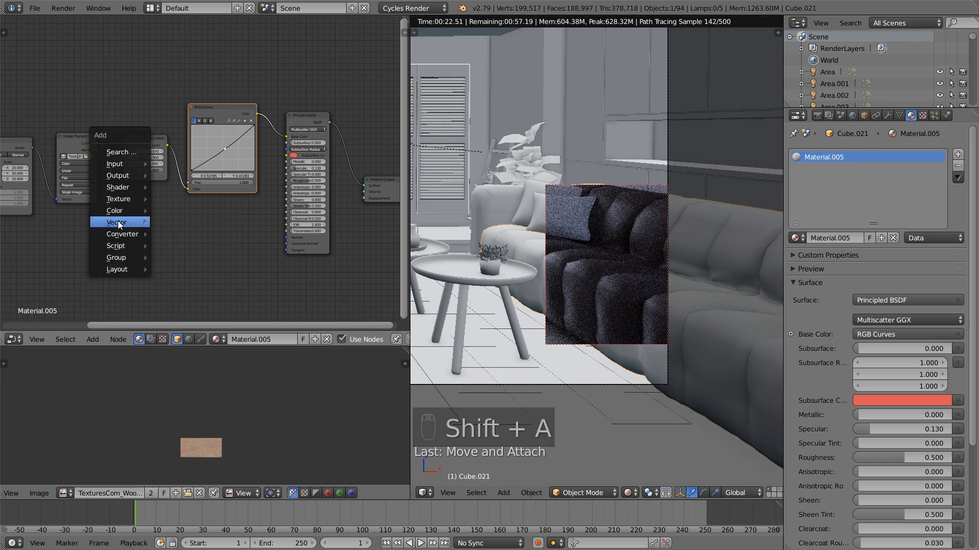
mouse_move(112, 207)
left_click(166, 210)
left_click(112, 222)
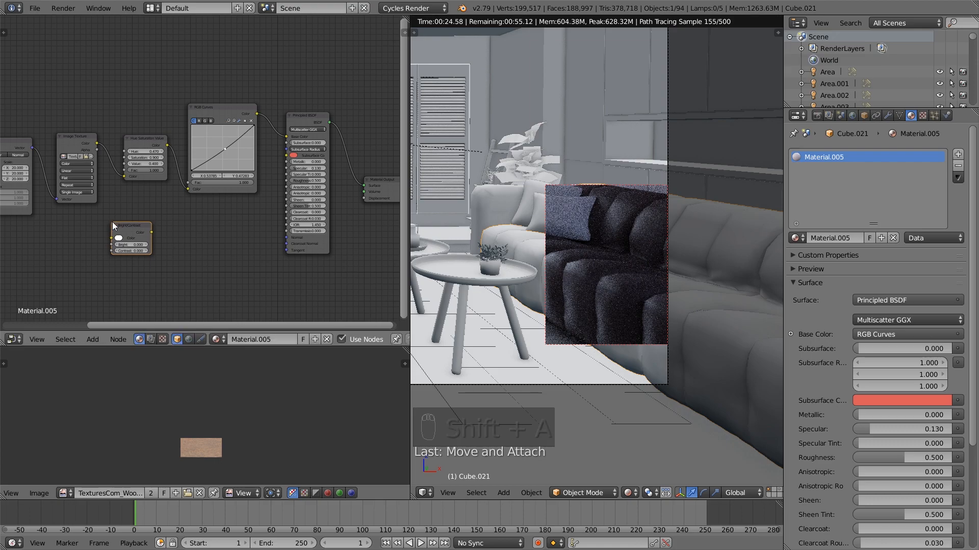
left_click_drag(97, 144, 114, 237)
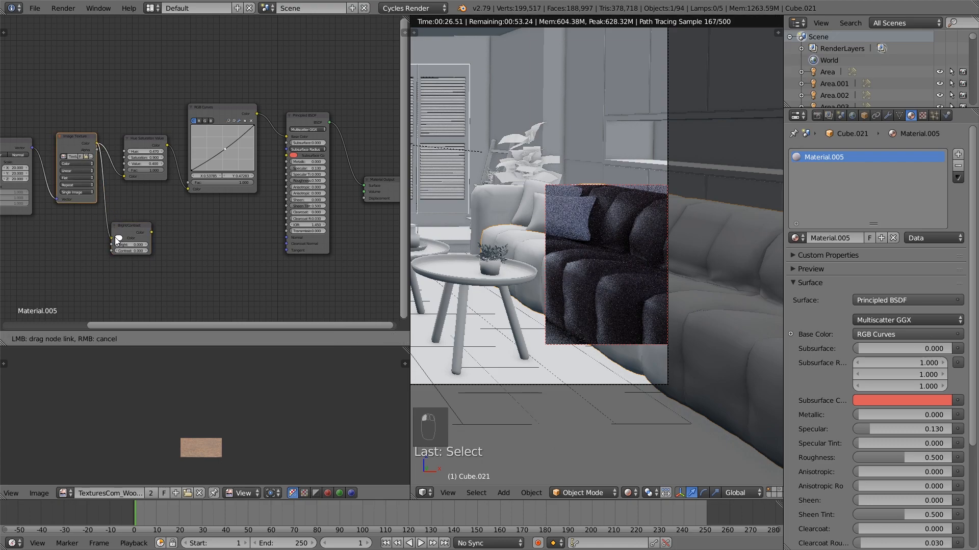
Set the Bright/Contrast node's contrast to -0.6 and preview its output on the sofa with the Emission Viewer
scroll(153, 227, "up", 1)
left_click(115, 259)
left_click(115, 259)
left_click(115, 259)
left_click(115, 259)
left_click(116, 259)
left_click(115, 259)
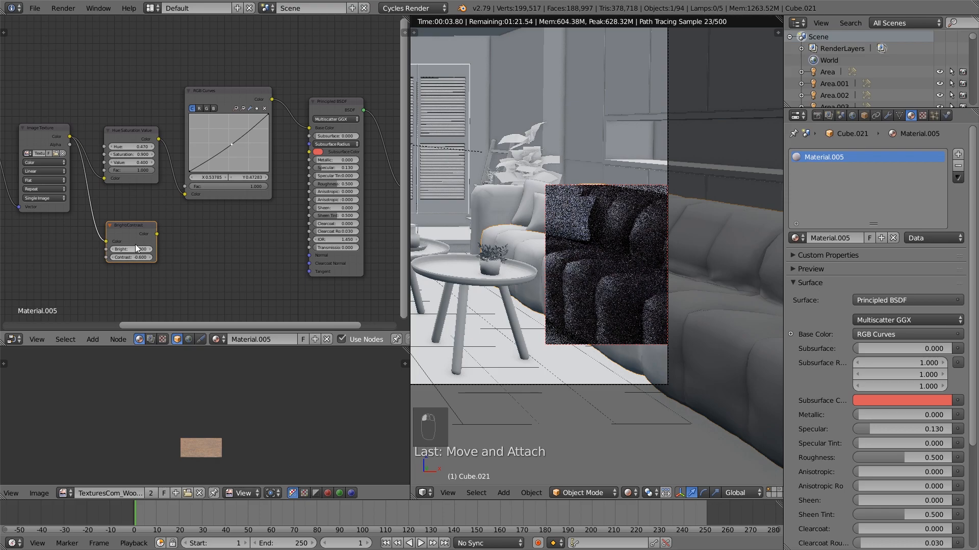
left_click(139, 234, "ctrl+shift")
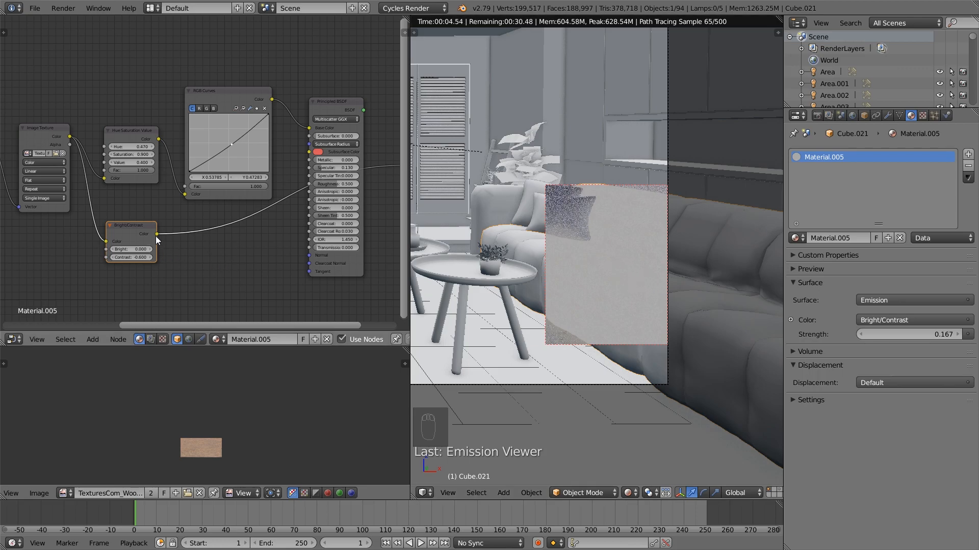
Insert a ColorRamp node on the link leaving the Bright/Contrast node
key("shift+a")
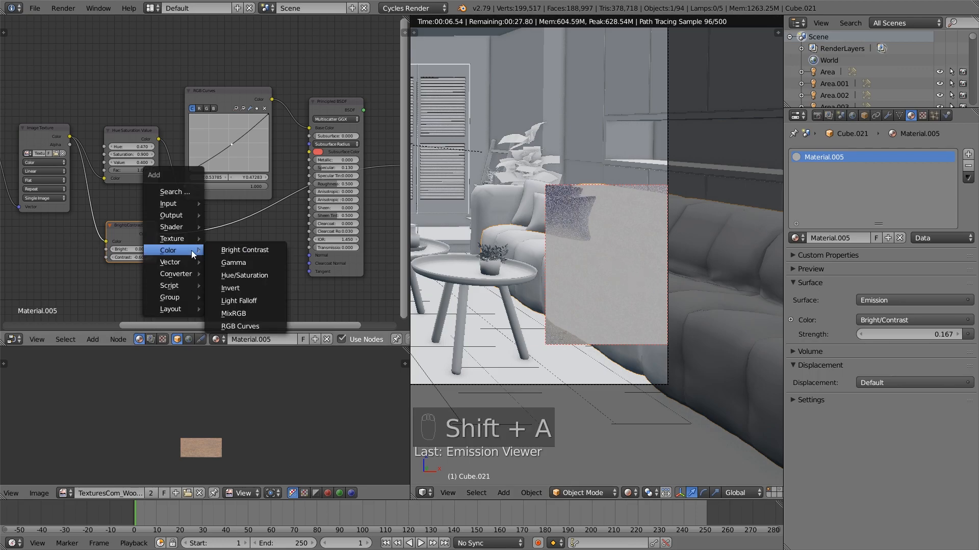
mouse_move(185, 274)
left_click(256, 289)
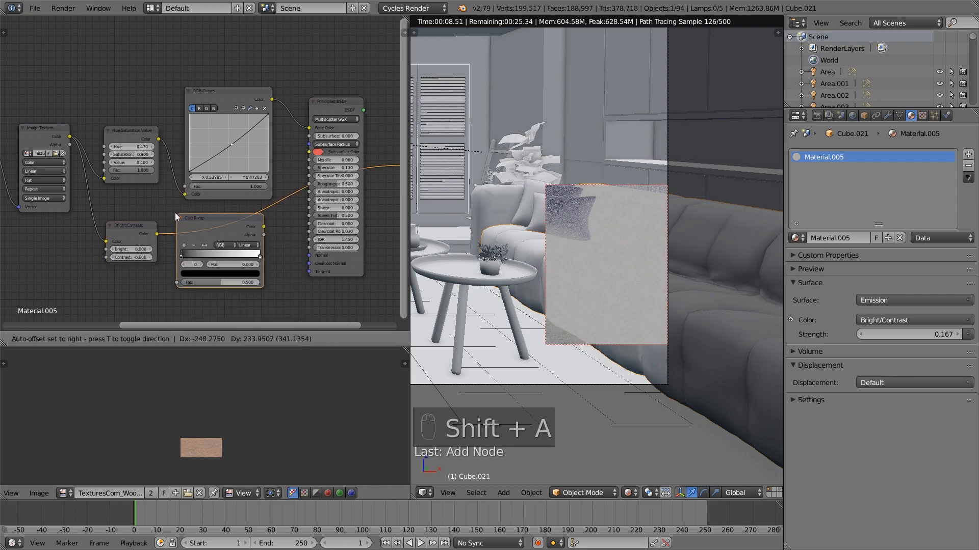
left_click(210, 215)
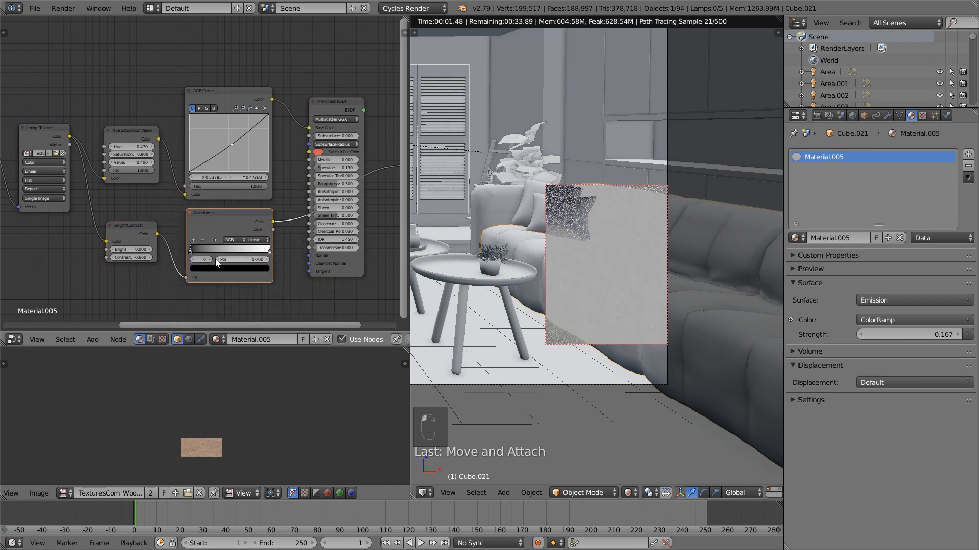
Place the ColorRamp's black stop at 0.06 and white stop at 0.55, and feed its Color into Roughness of the previewed Principled BSDF
left_click_drag(191, 250, 196, 250)
left_click_drag(269, 251, 234, 251)
left_click_drag(273, 222, 310, 183)
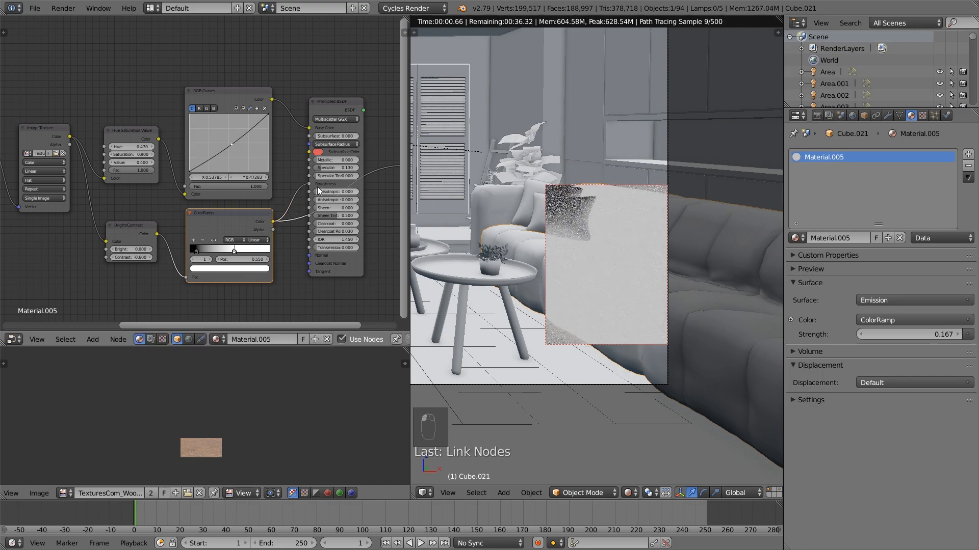
left_click(339, 105, "ctrl+shift")
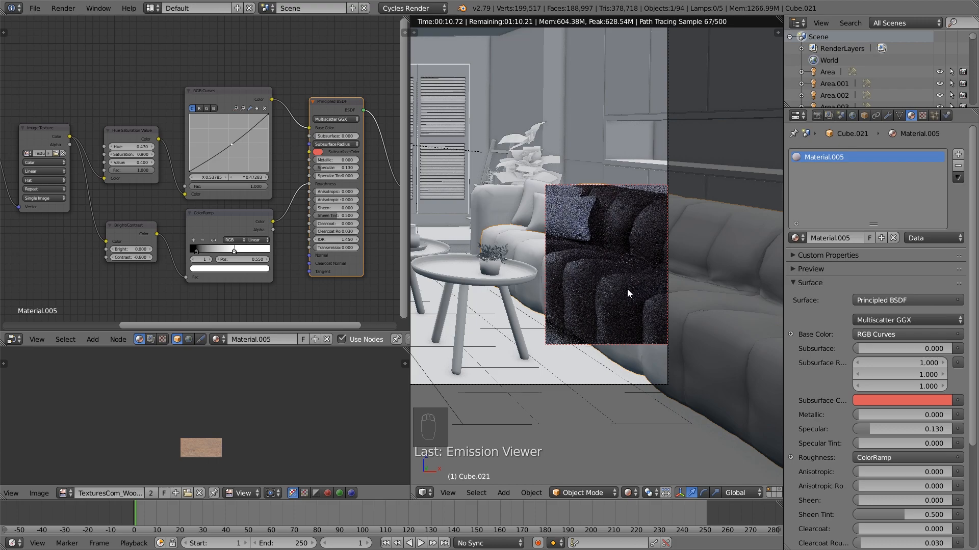
Space out the Bright/Contrast, ColorRamp, RGB Curves and Principled BSDF nodes
left_click_drag(139, 231, 126, 225)
left_click_drag(234, 216, 221, 210)
left_click(182, 245)
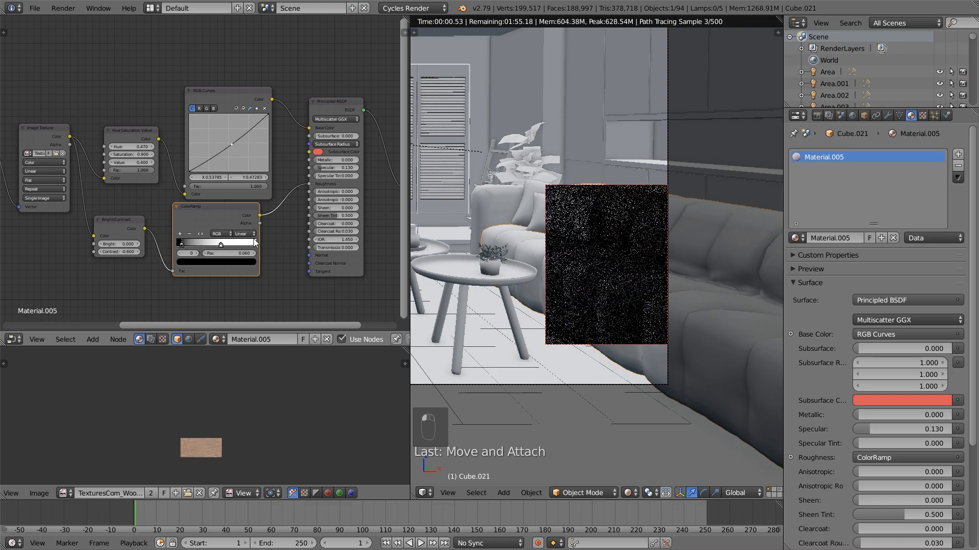
scroll(249, 241, "down", 1)
middle_click_drag(249, 241, 232, 211)
left_click_drag(202, 85, 198, 80)
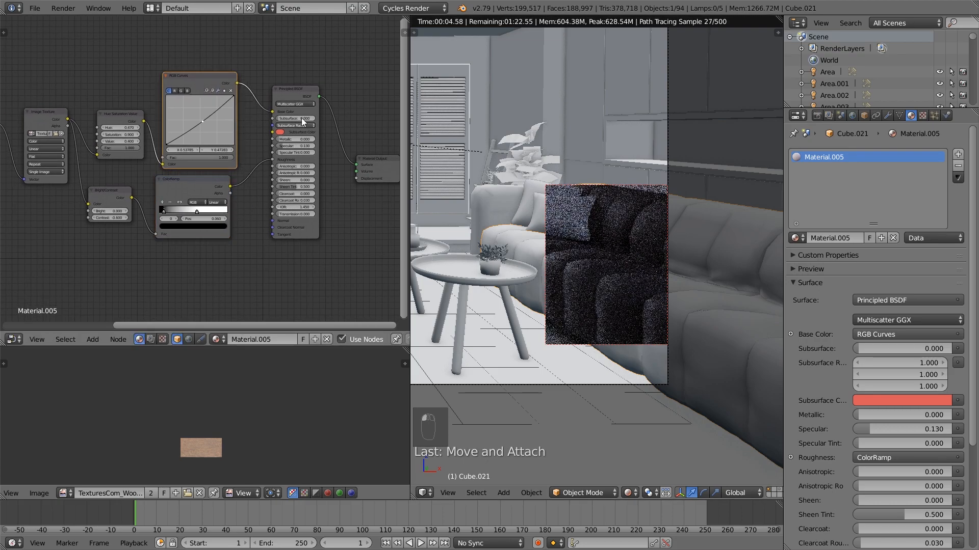
left_click_drag(298, 91, 306, 93)
Add a Bump node below the ColorRamp and link its Normal output to the Principled BSDF's Normal input
key("shift+a")
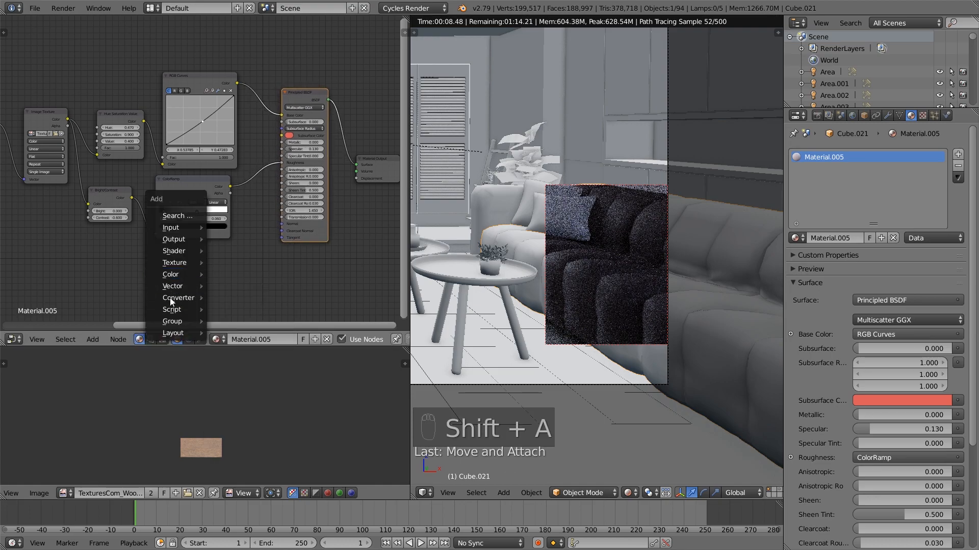
mouse_move(174, 298)
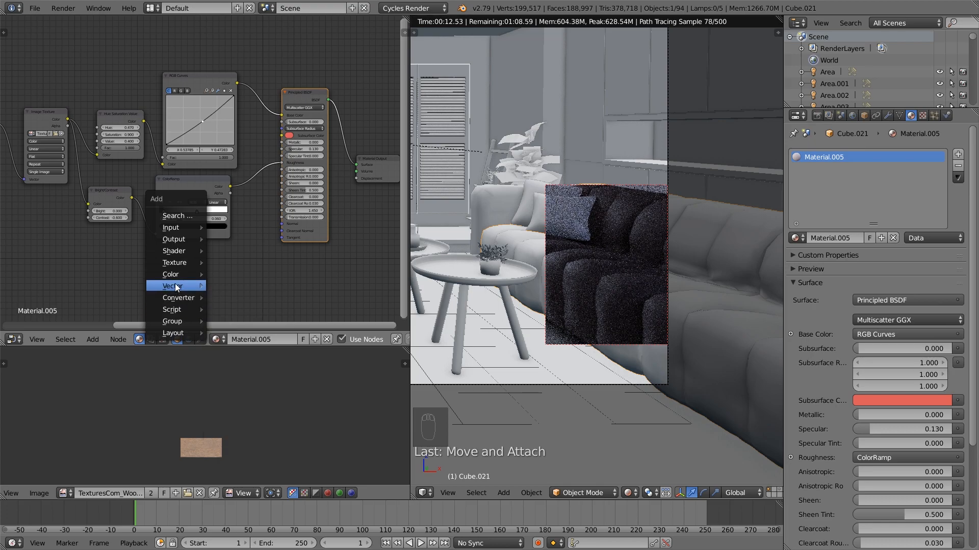
left_click(227, 290)
left_click(197, 250)
scroll(247, 284, "up", 1)
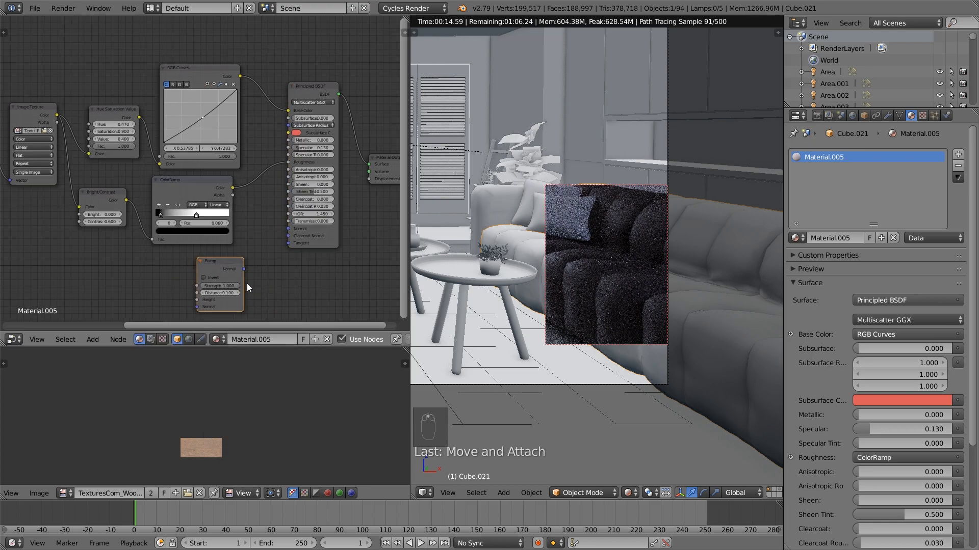
left_click_drag(245, 267, 289, 229)
middle_click_drag(220, 246, 271, 213)
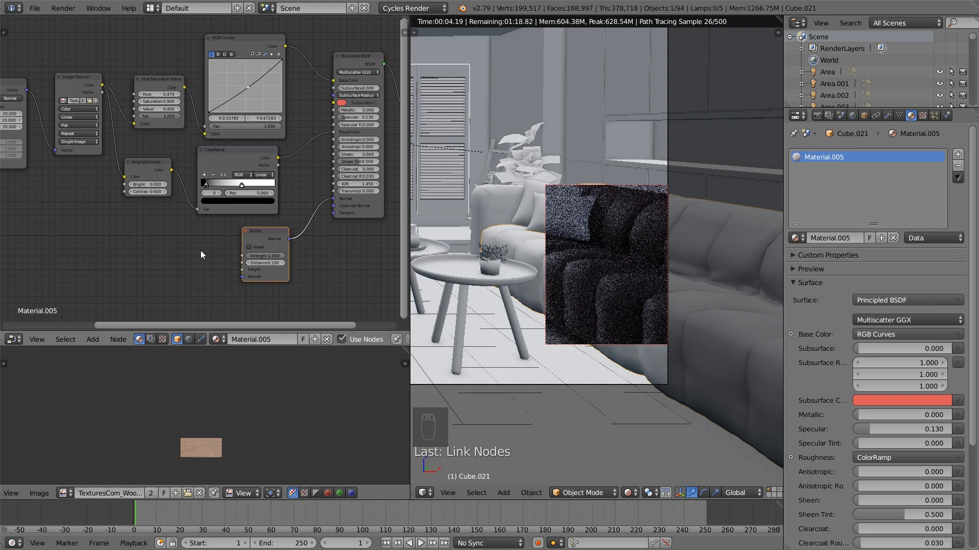
Duplicate the Bright/Contrast and ColorRamp pair beside the Bump node and link the Image Texture's Color output into the copy
left_click(147, 162)
left_click(243, 152, "shift")
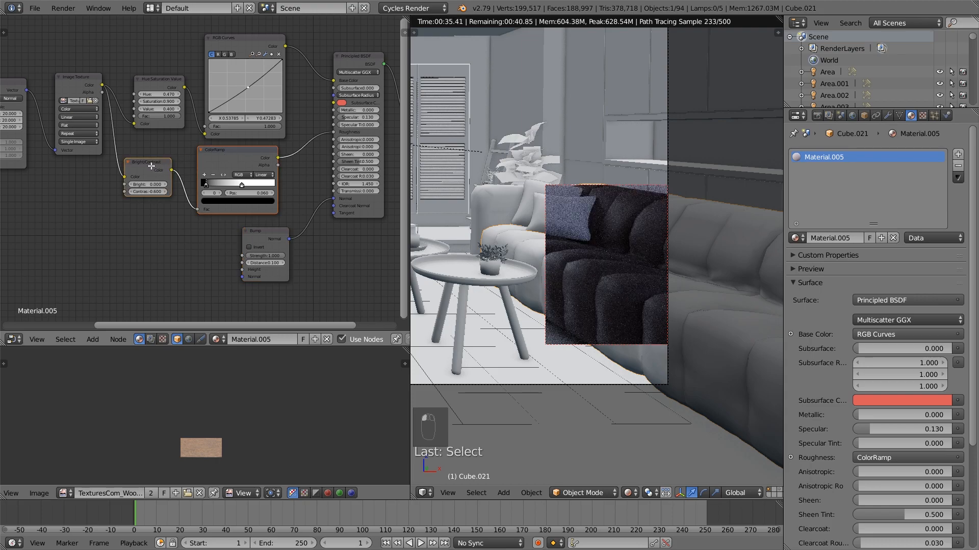
right_click_drag(244, 152, 228, 162, "shift")
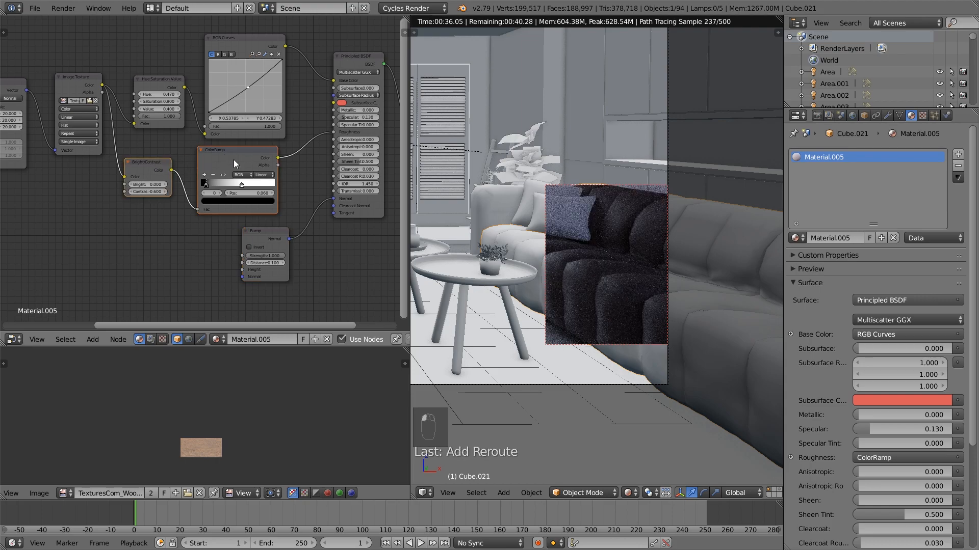
key("shift+d")
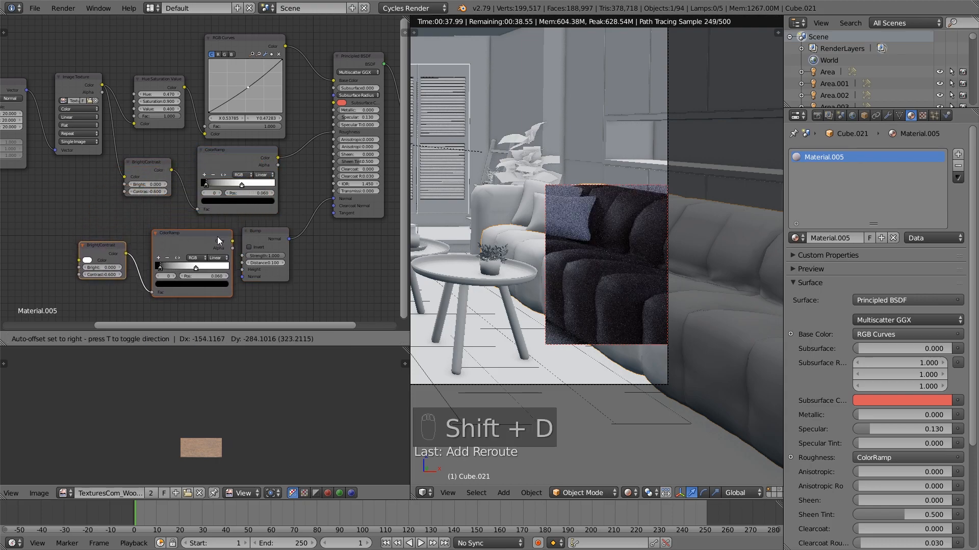
left_click(218, 237)
left_click_drag(102, 85, 132, 276)
Set the duplicated Bright/Contrast's contrast to 0.1 and drive the Bump's Height from the duplicated ColorRamp with its white stop at about 0.93
left_click(118, 276)
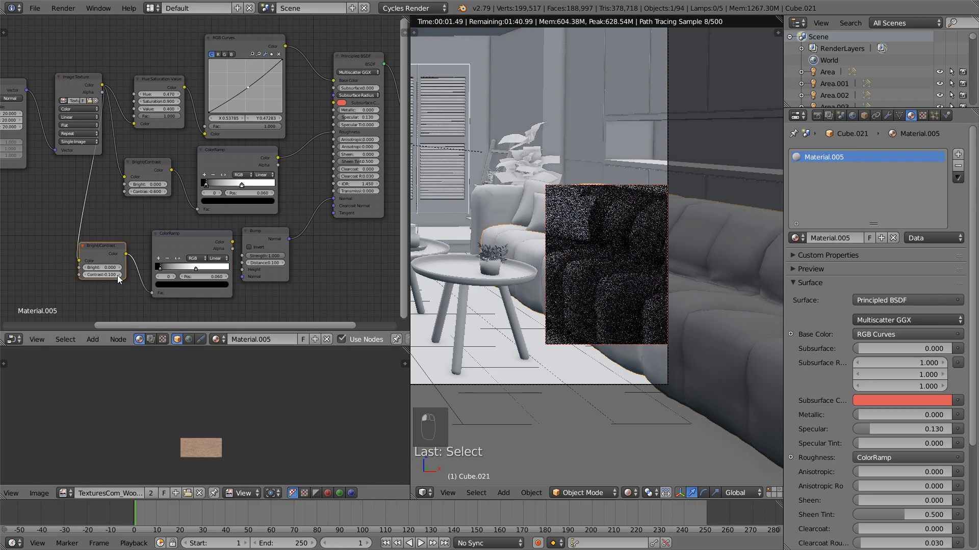
left_click_drag(245, 237, 260, 267)
left_click_drag(196, 268, 224, 268)
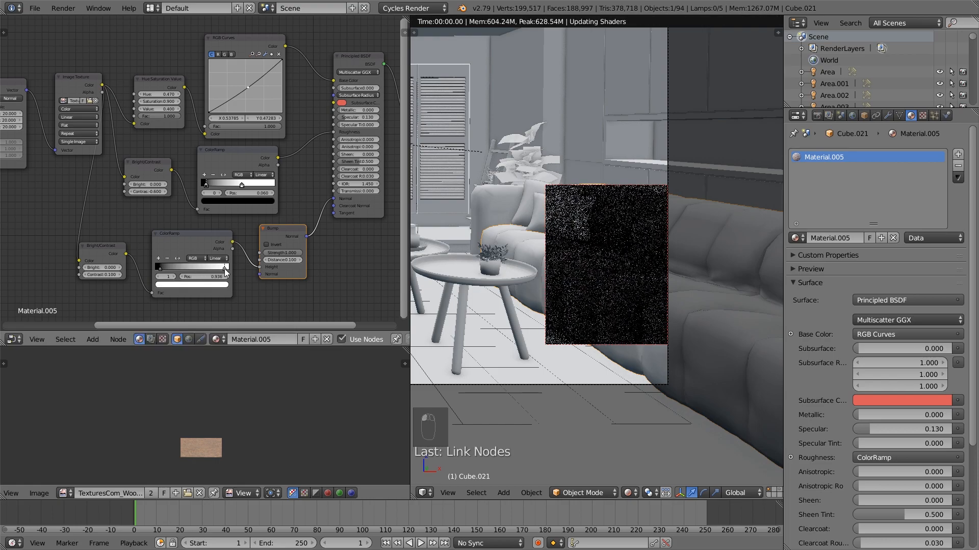
Set the lower ColorRamp's black stop position to 0.032 and the Bump node's strength to 0.25, and enable Invert on the Bump
left_click(158, 268)
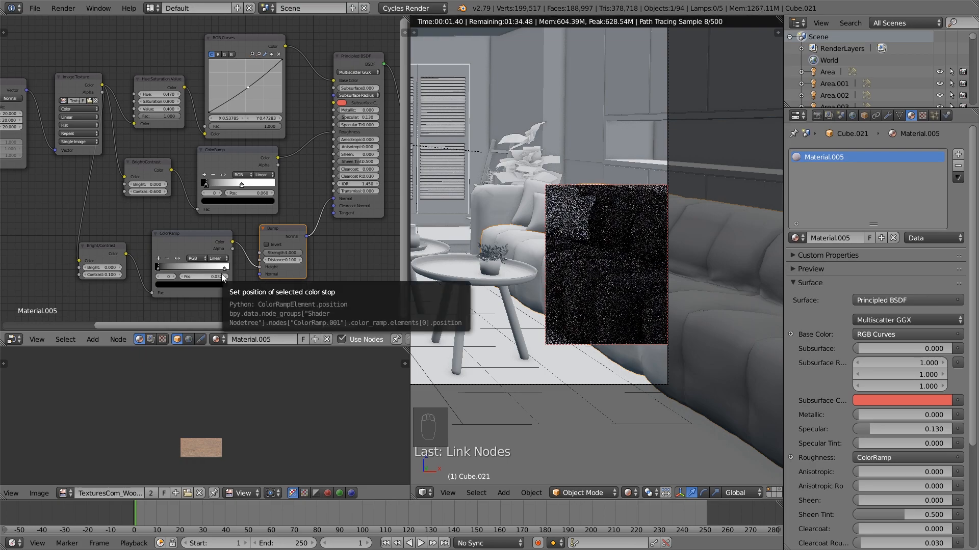
left_click(287, 250)
type("0.2")
key("Return")
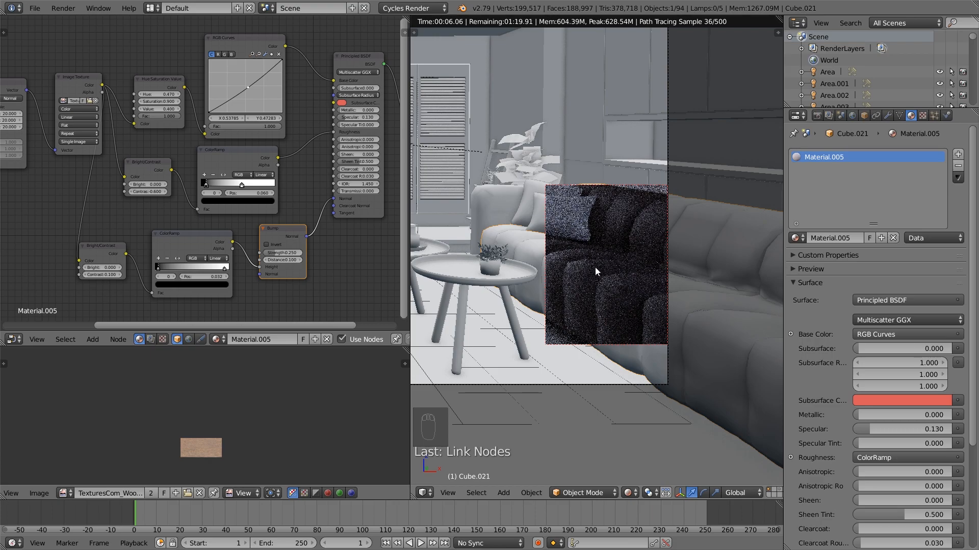
left_click(267, 245)
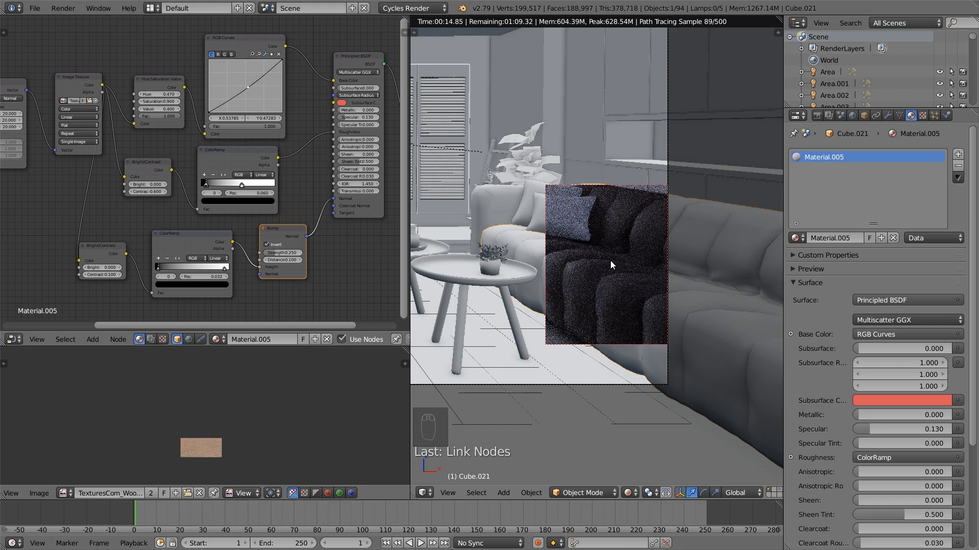
Set the sofa material's Mapping scale to 25 on X, Y and Z
scroll(198, 224, "down", 1)
scroll(197, 224, "down", 1)
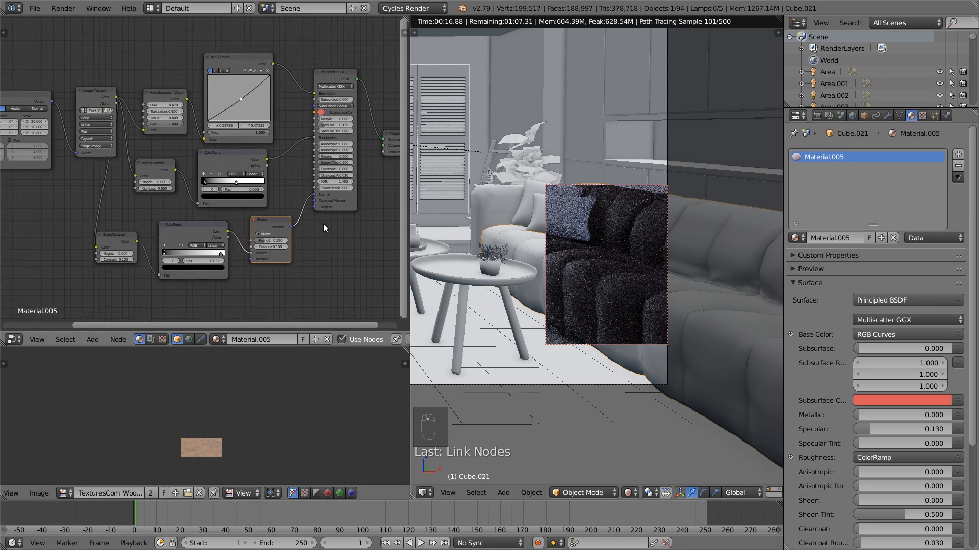
left_click(33, 122)
type("25")
key("Tab")
type("25")
key("Tab")
type("25")
key("Return")
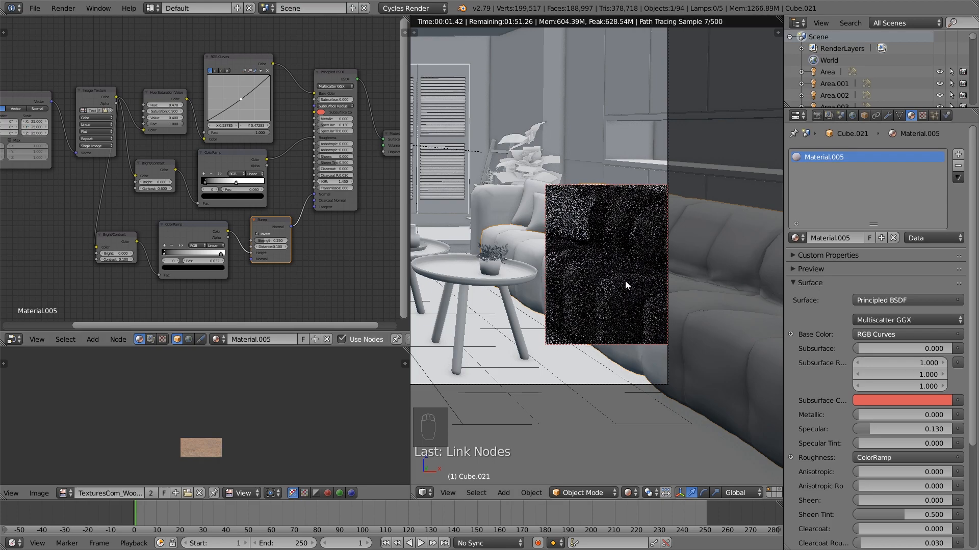
Set the IOR of the sofa's Principled BSDF to 1.25 and return the viewport to solid shading
scroll(280, 240, "up", 3)
middle_click_drag(314, 237, 249, 268)
scroll(297, 258, "up", 1)
scroll(298, 258, "up", 1)
left_click(302, 223)
left_click(301, 224)
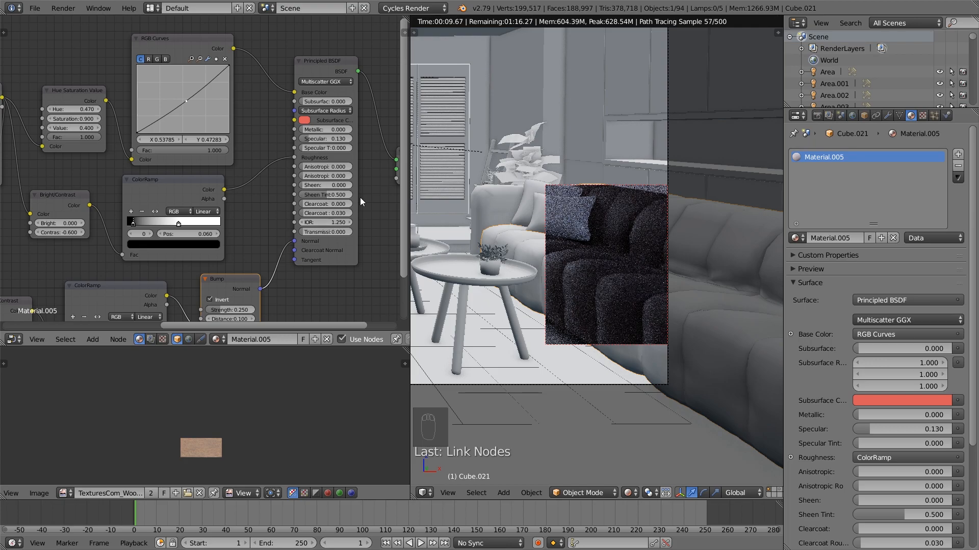
scroll(326, 295, "down", 2)
middle_click_drag(327, 294, 243, 281)
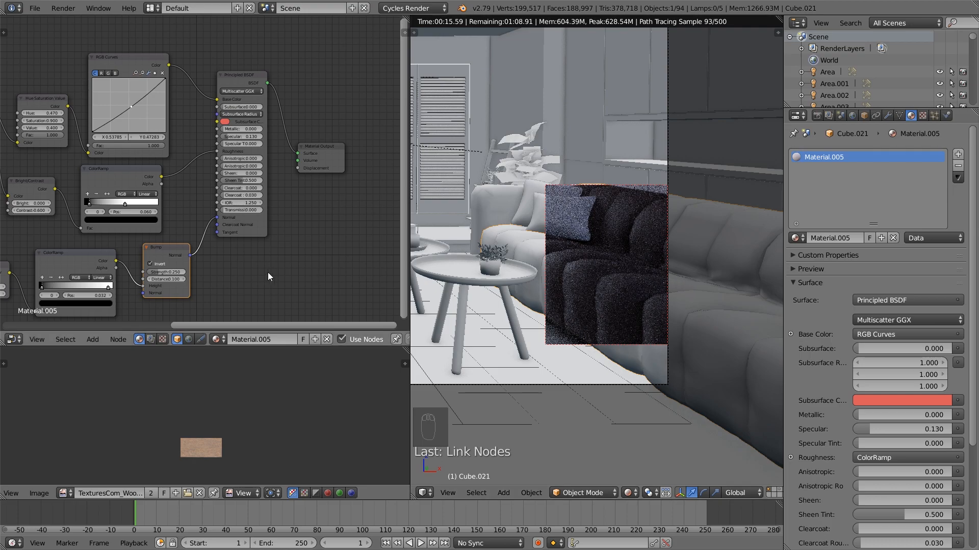
scroll(266, 271, "down", 4)
middle_click_drag(267, 271, 327, 264)
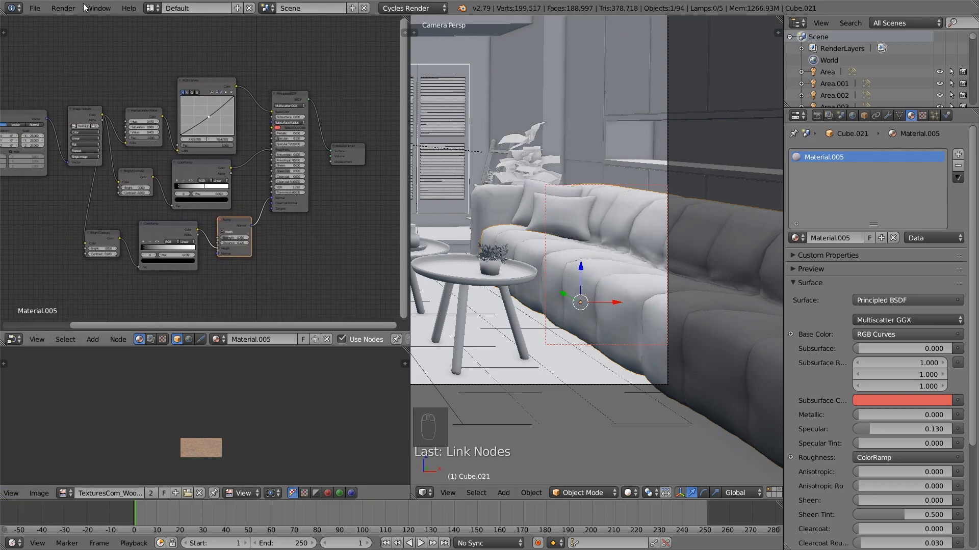
Select the front pillow on the sofa, frame it in the viewport and enter Edit Mode
middle_click_drag(657, 225, 618, 237)
right_click(712, 278)
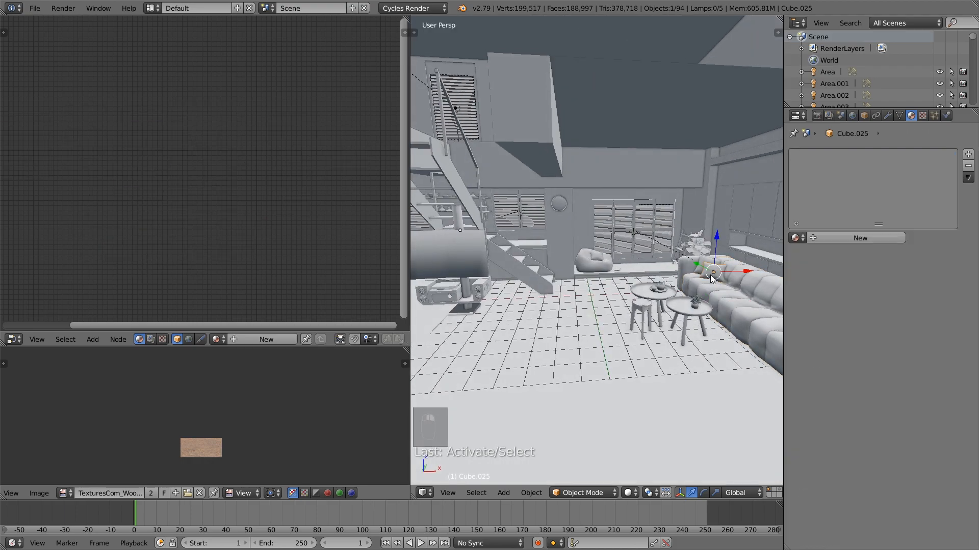
key("KP_Decimal")
mouse_move(616, 304)
middle_mouse_down()
mouse_move(655, 308)
mouse_move(619, 274)
mouse_move(626, 290)
middle_mouse_up()
key("Tab")
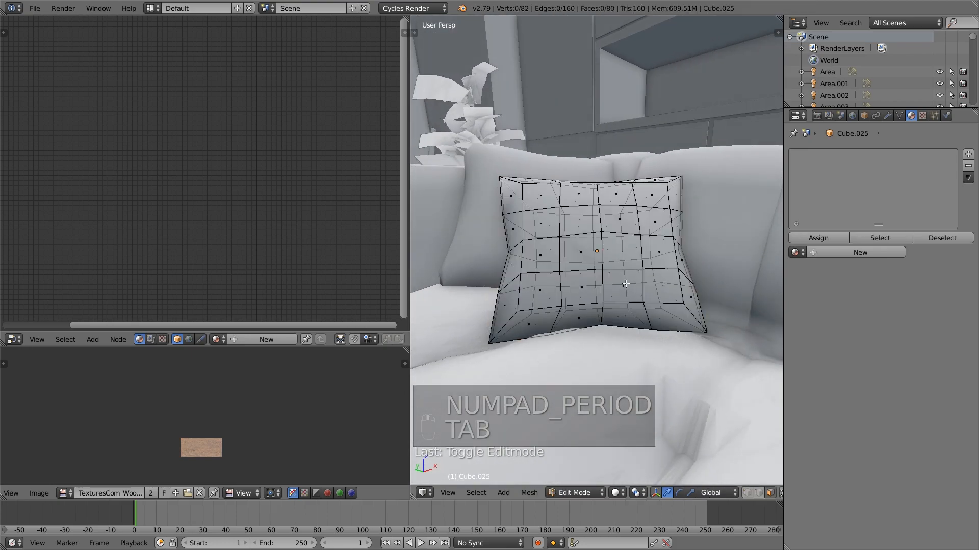
Select the edge loop running around the pillow's rim and mark it as a seam
key("a")
key("a")
scroll(286, 423, "up", 10)
middle_click_drag(627, 326, 599, 334)
left_click(748, 495)
middle_click_drag(592, 387, 576, 367)
right_click(564, 355, "alt")
right_click(557, 358, "alt")
middle_click_drag(576, 338, 580, 323)
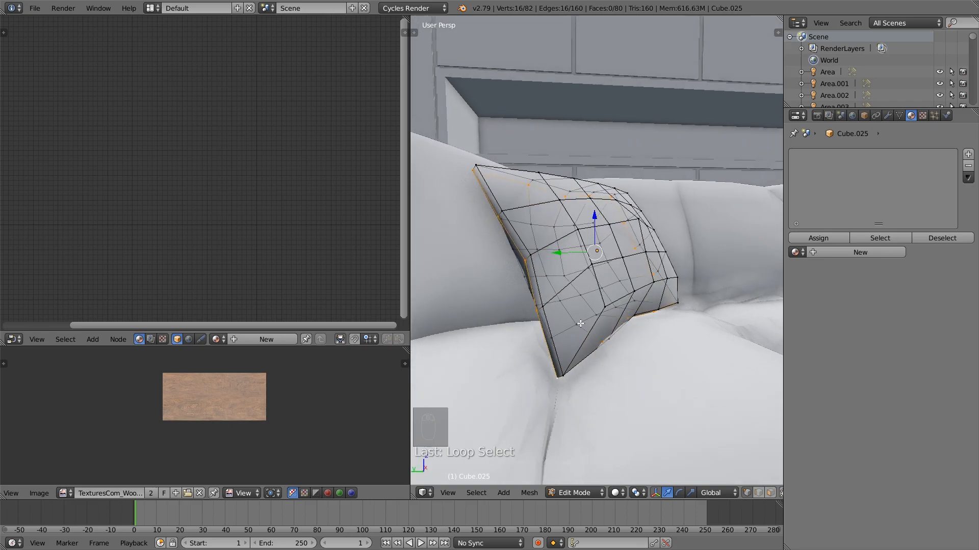
key("ctrl+e")
left_click(580, 323)
Select the pillow's entire mesh and unwrap it along the marked seam
key("a")
key("a")
key("a")
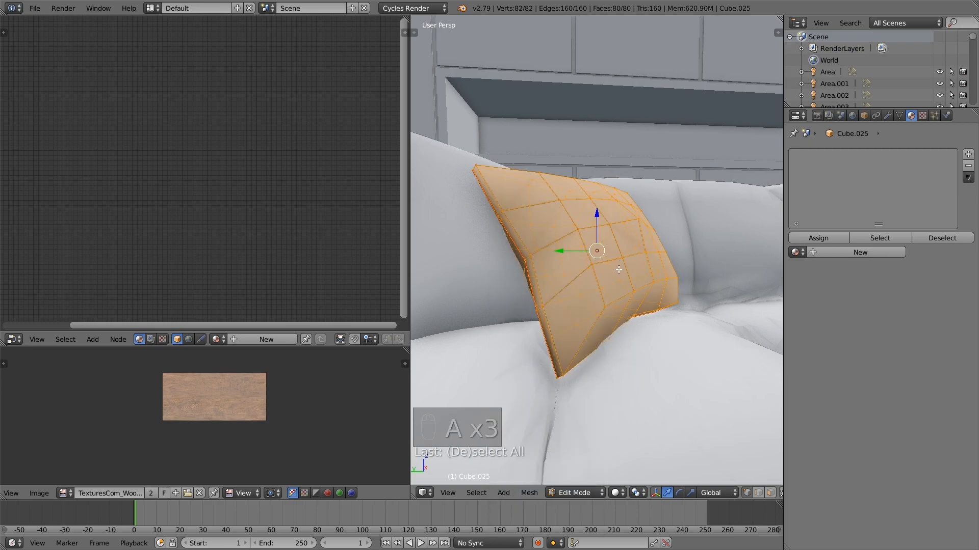
middle_click_drag(541, 315, 608, 272)
key("u")
left_click(607, 263)
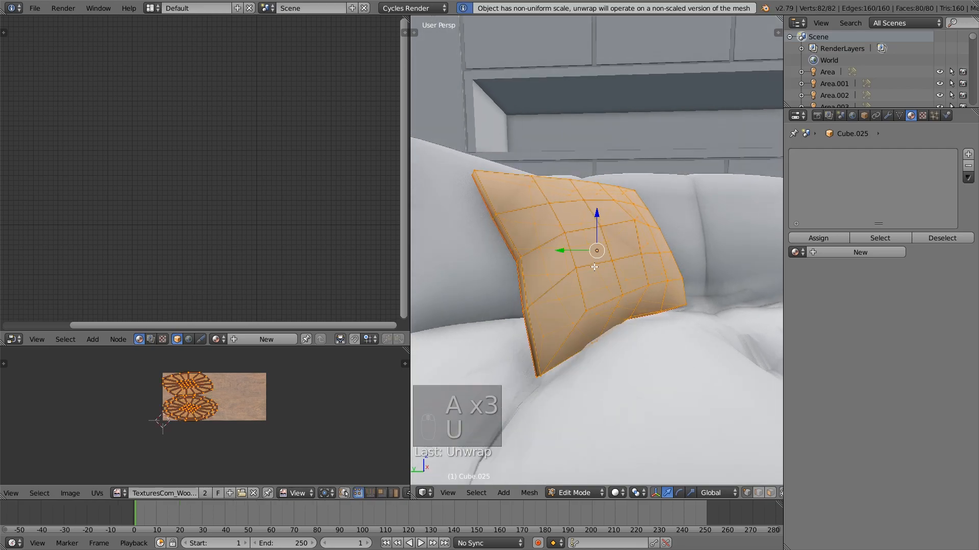
Relax the pillow's UV islands with Minimize Stretch
middle_click_drag(237, 406, 250, 436)
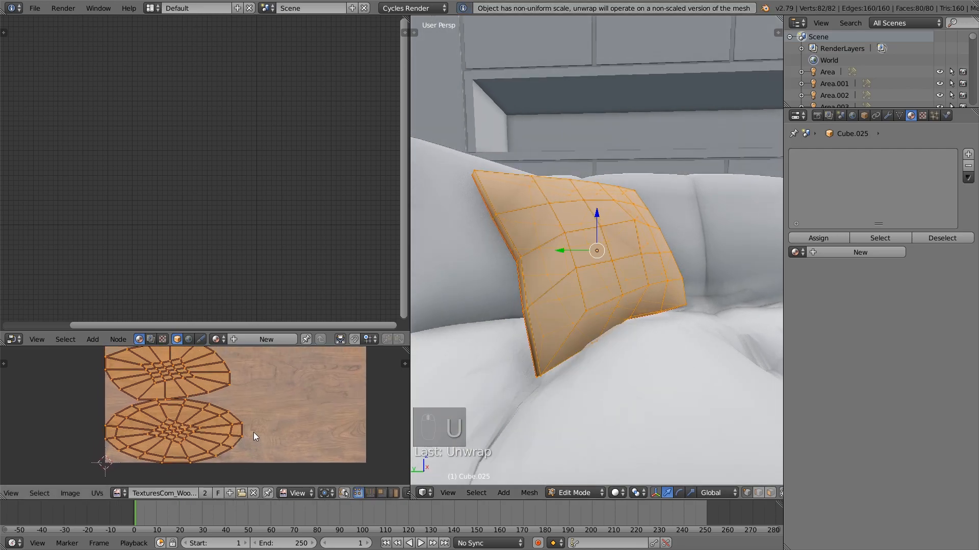
middle_click_drag(544, 353, 511, 371)
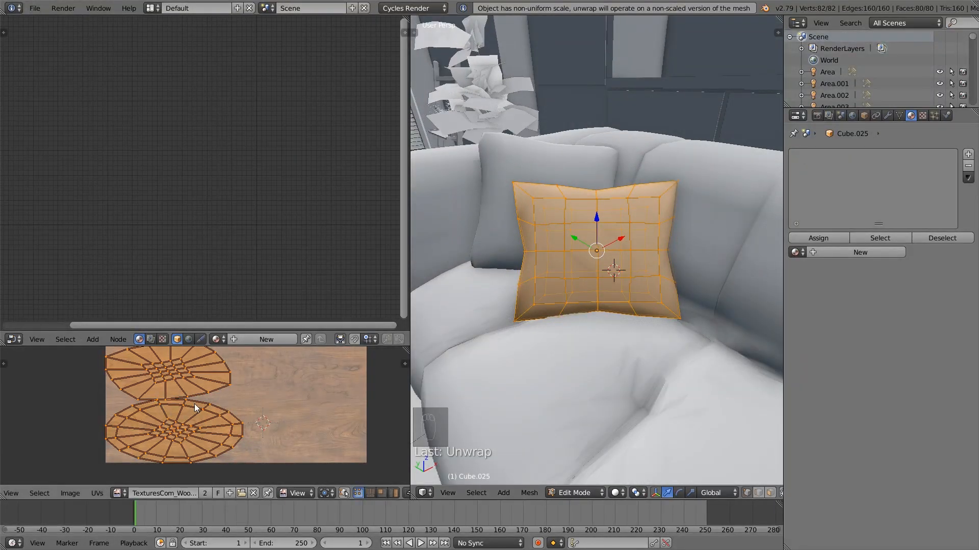
left_click(97, 494)
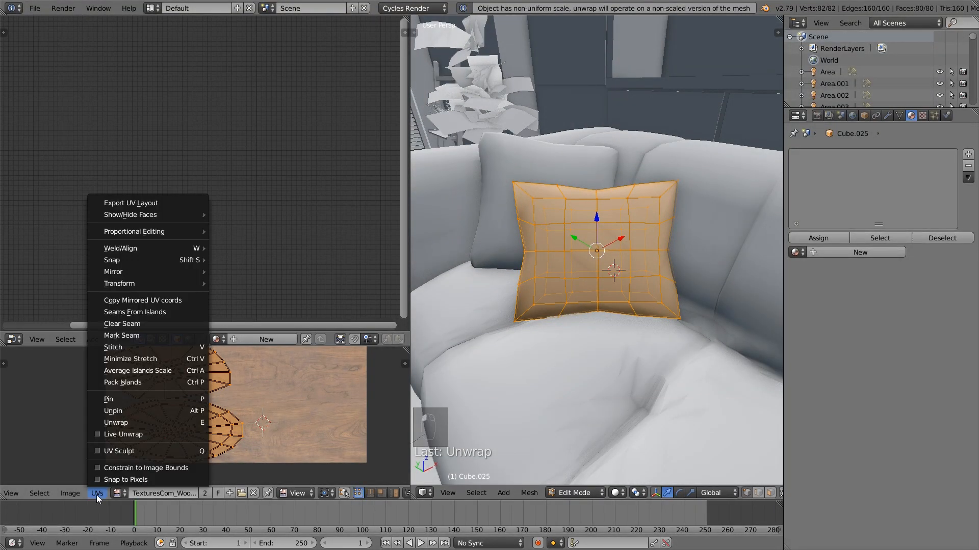
left_click(171, 358)
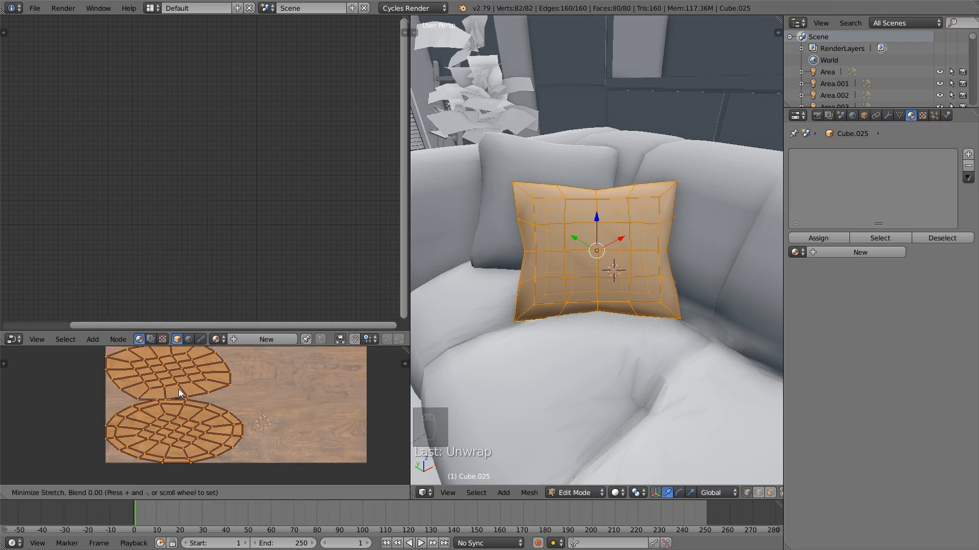
left_click(161, 455)
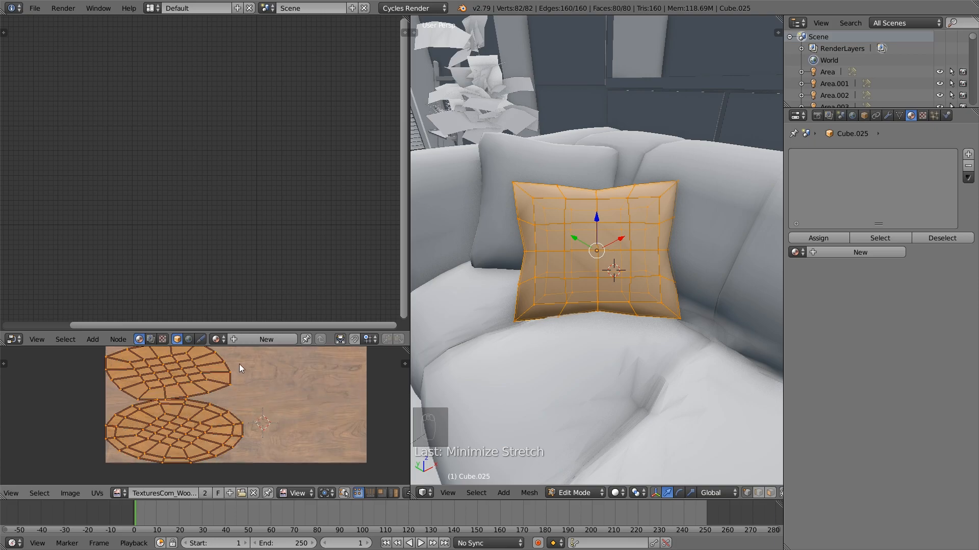
Create a new material for the pillow and replace its Diffuse BSDF with a Principled BSDF linked to the Material Output's Surface
left_click(855, 253)
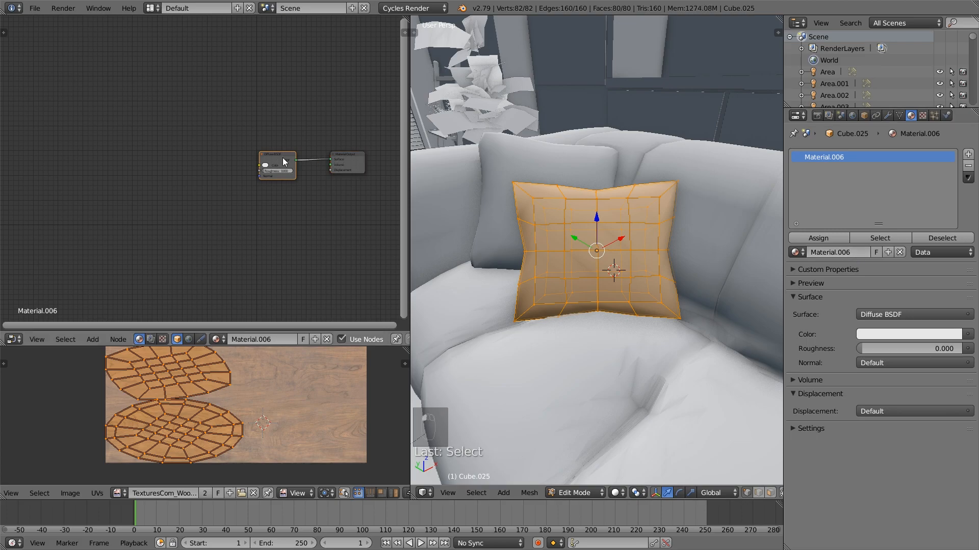
key("x")
key("shift+a")
mouse_move(262, 126)
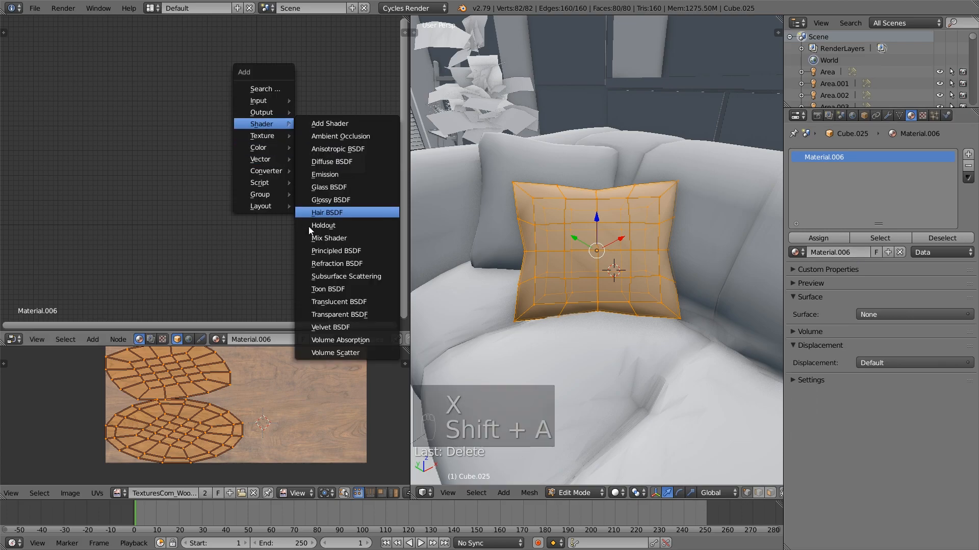
left_click(357, 252)
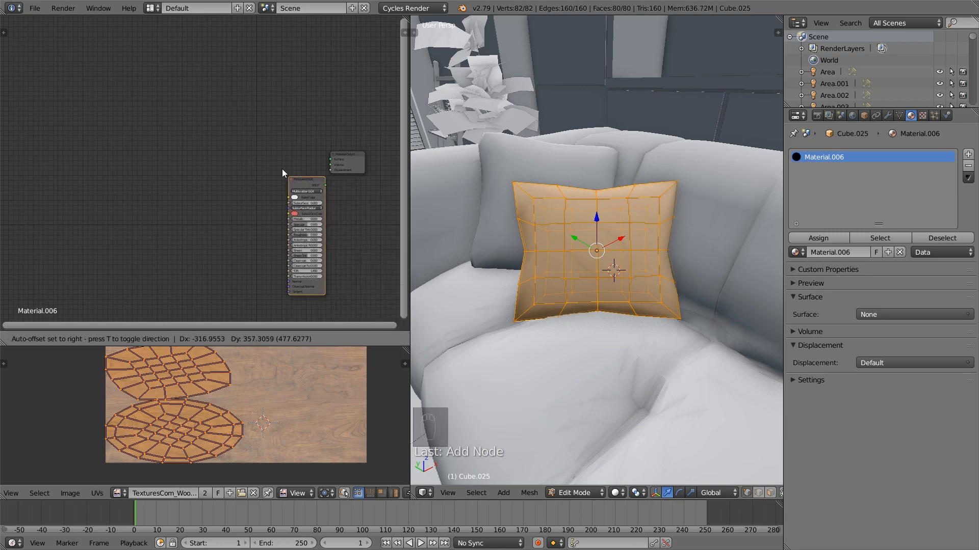
left_click(298, 152)
left_click_drag(308, 154, 332, 161)
scroll(329, 163, "up", 3)
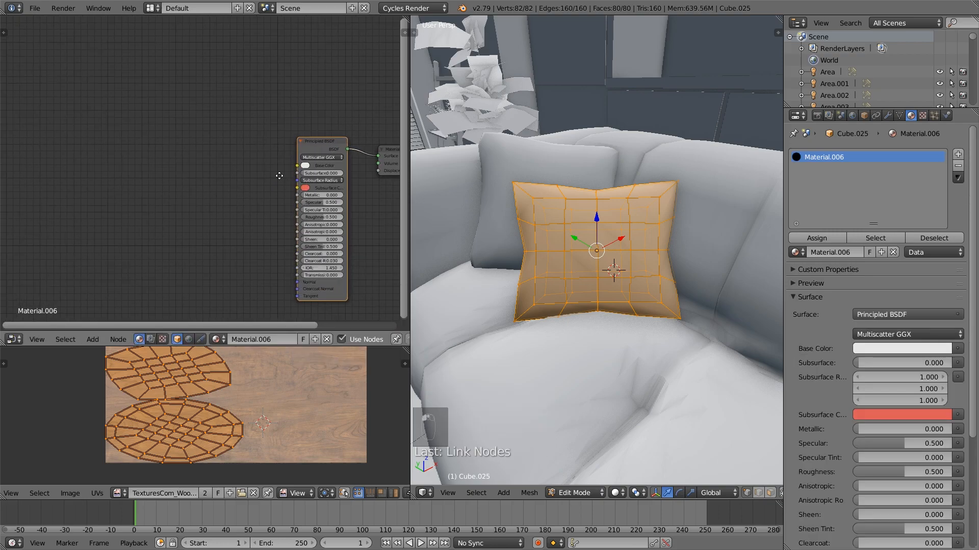
Add an Image Texture node and link its Color output to the Principled BSDF's Base Color
key("shift+a")
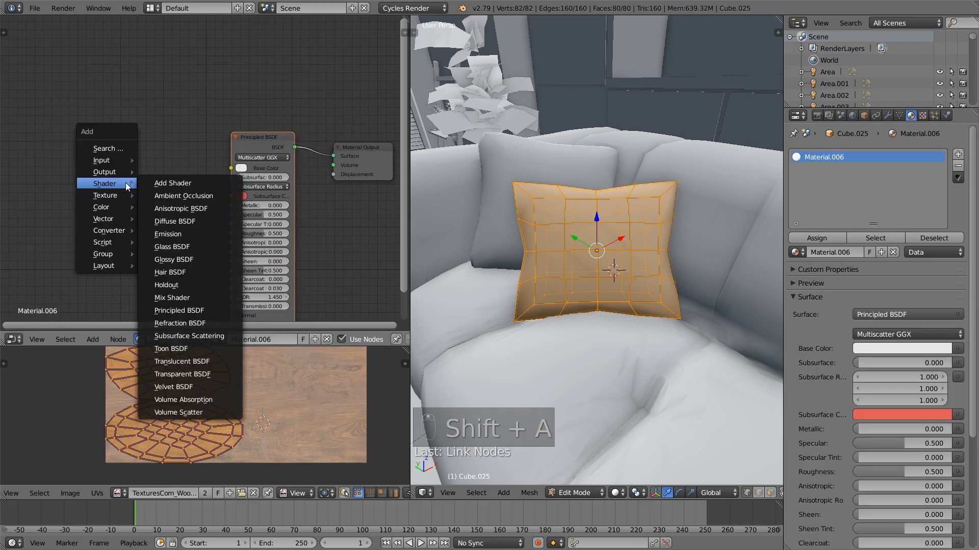
mouse_move(110, 195)
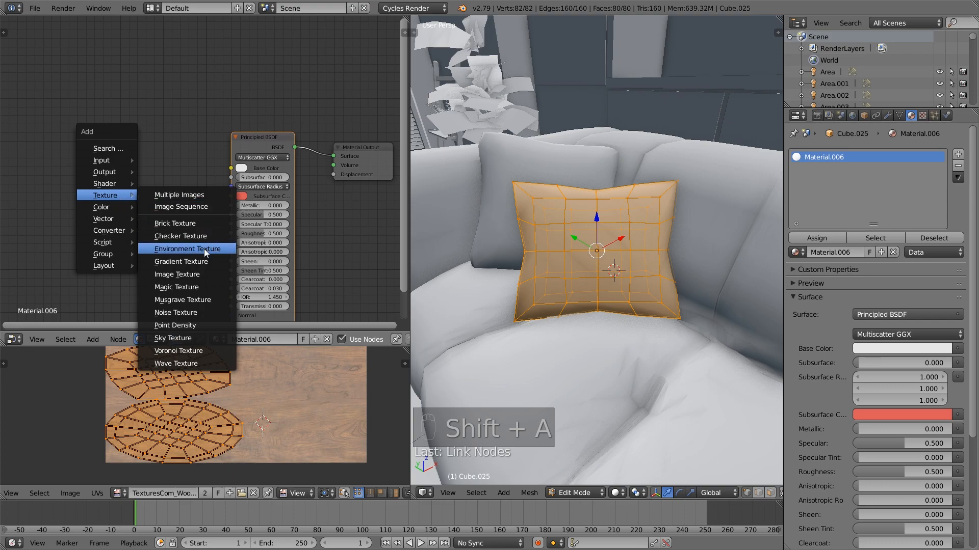
left_click(177, 274)
left_click(94, 190)
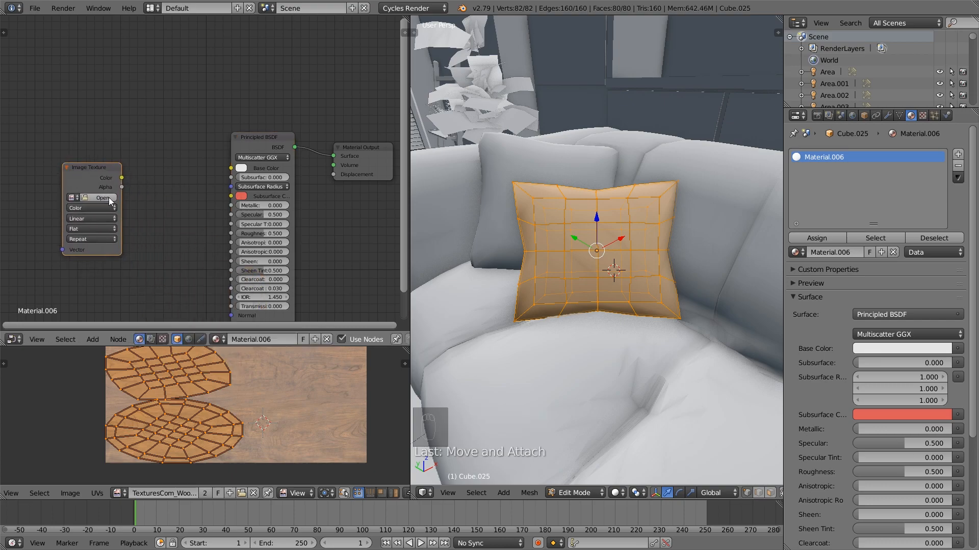
left_click_drag(122, 178, 232, 168)
Load TexturesCom_FabricPatterns0018_S.jpg from the Textures folder into the pillow's Image Texture node
left_click(100, 197)
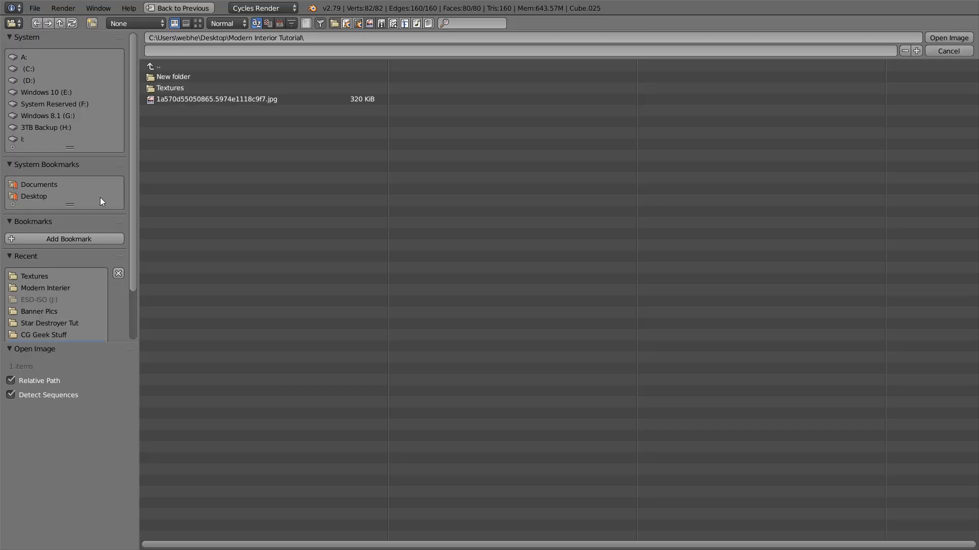
left_click(179, 87)
left_click(199, 23)
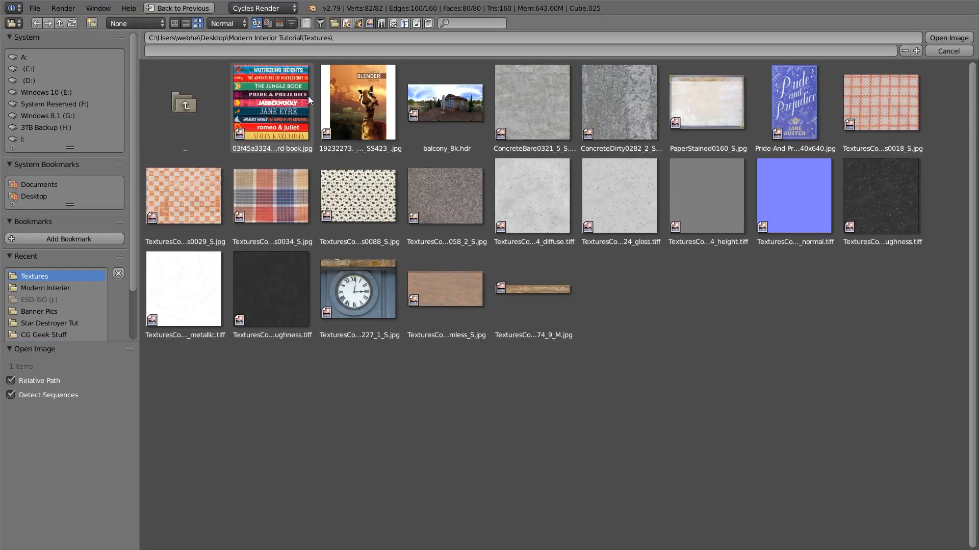
double_click(864, 114)
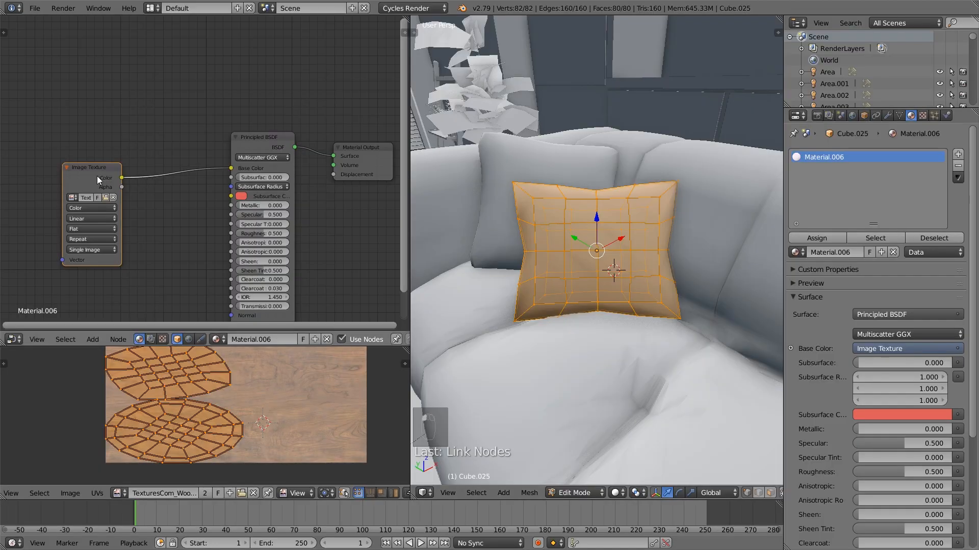
Switch the viewport to Texture shading and show TexturesCom_FabricPatterns0018_S.jpg behind the pillow's UVs
left_click_drag(98, 180, 93, 168)
left_click(617, 493)
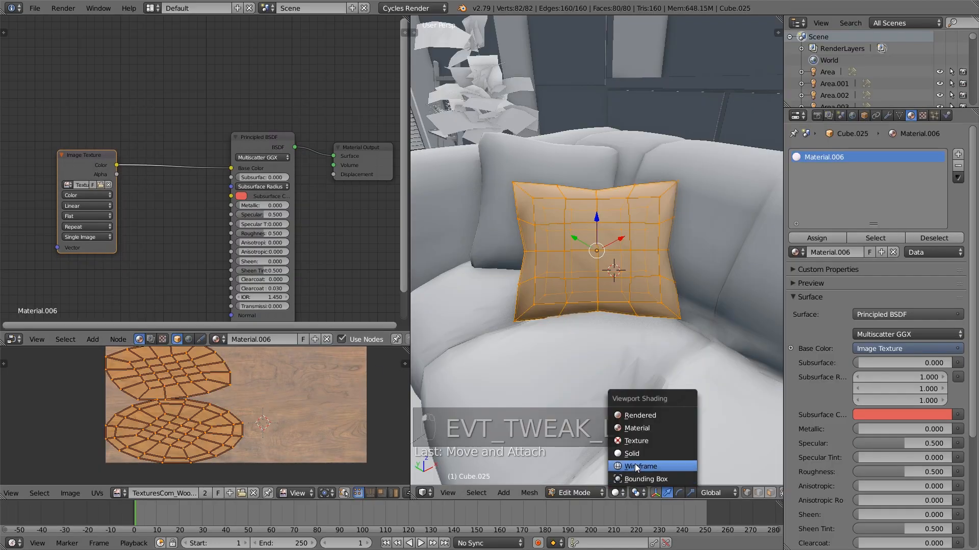
left_click(646, 441)
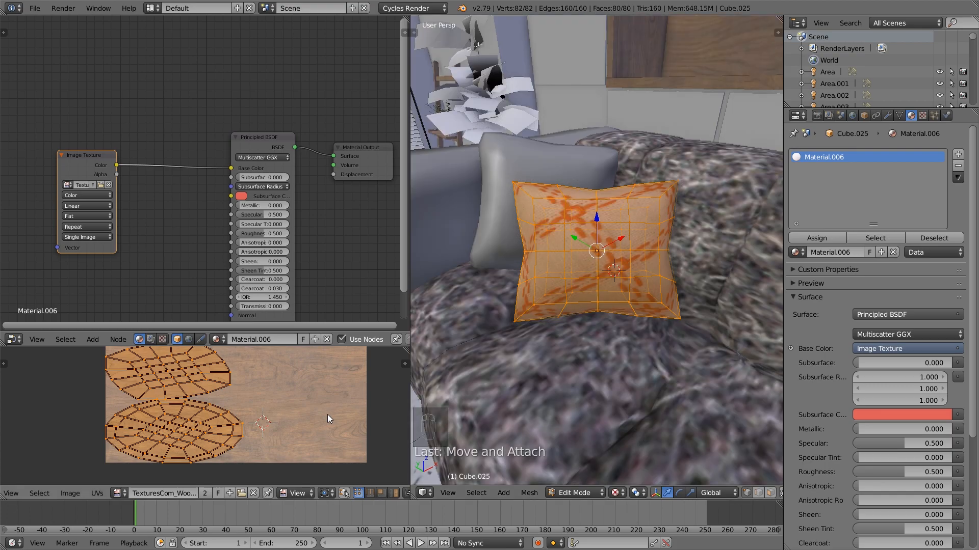
left_click(118, 492)
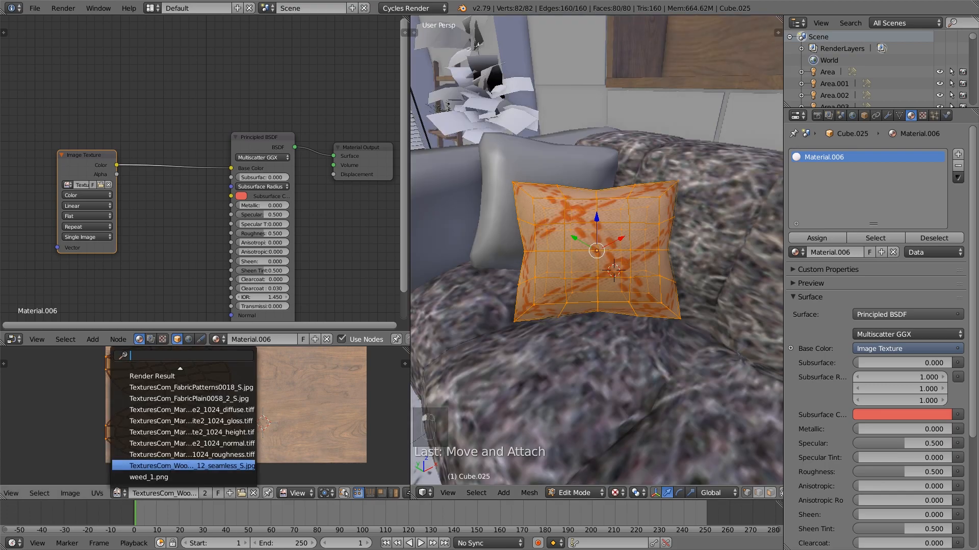
left_click(182, 389)
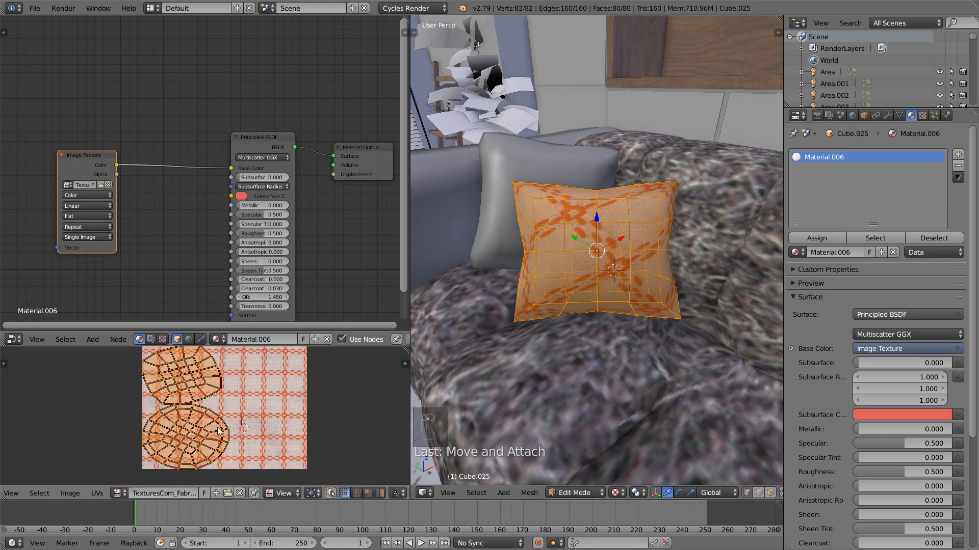
Rotate all of the front pillow's UVs until the fabric pattern runs straighter and scale them up by about 1.65
key("a")
key("a")
key("r")
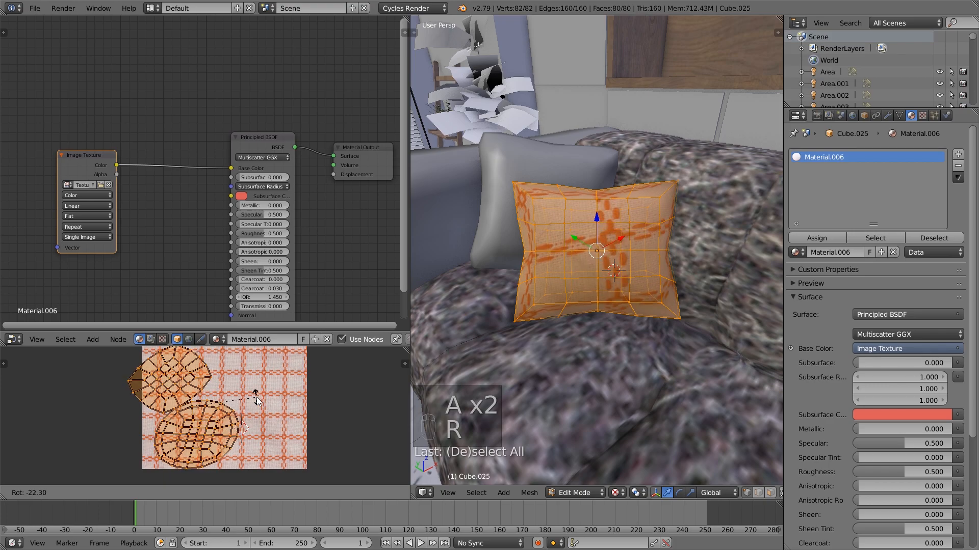
left_click(269, 394)
key("s")
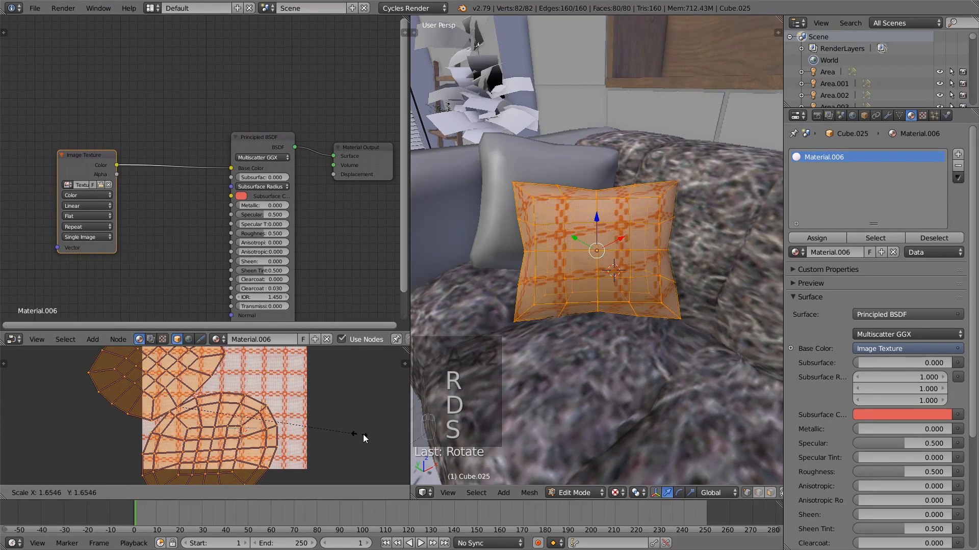
left_click(362, 432)
Shift the front pillow's UVs over the fabric image, enlarge them by about 1.28 and rotate them by about -4 degrees
key("g")
left_click(346, 403)
key("s")
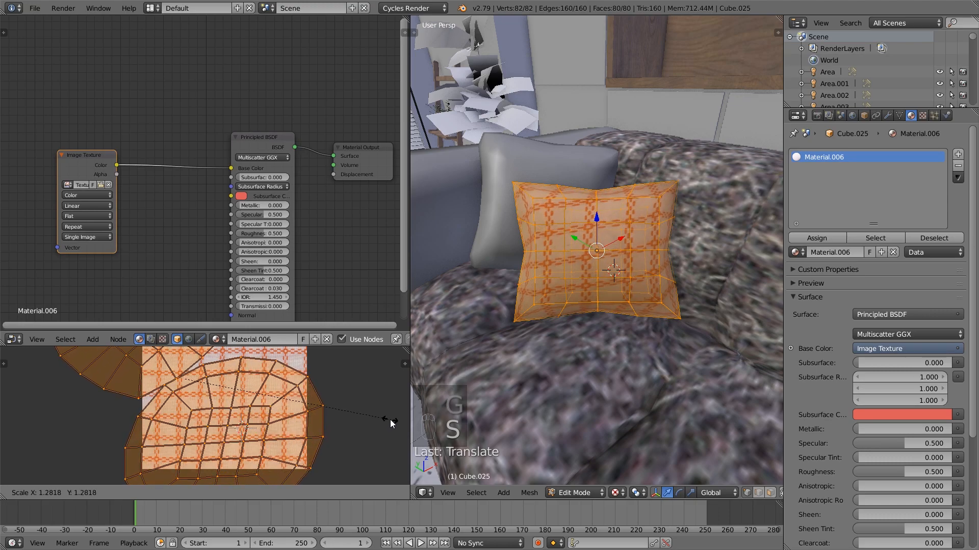
left_click(390, 415)
key("r")
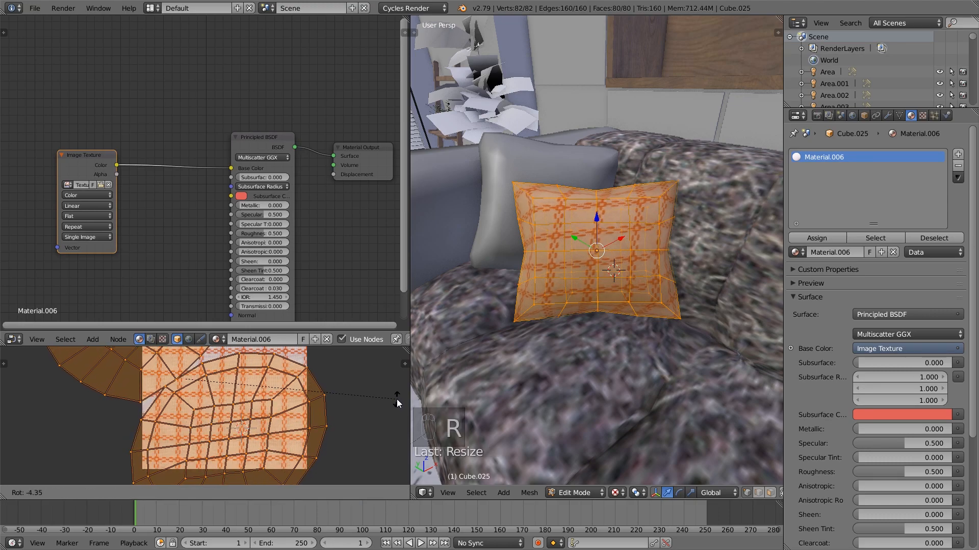
left_click(396, 399)
key("g")
left_click(398, 397)
Rotate only the upper UV island of the front pillow, move it onto the fabric image, and exit Edit Mode
middle_click_drag(646, 284, 683, 254)
middle_click_drag(536, 298, 641, 277)
scroll(229, 392, "down", 3)
key("a")
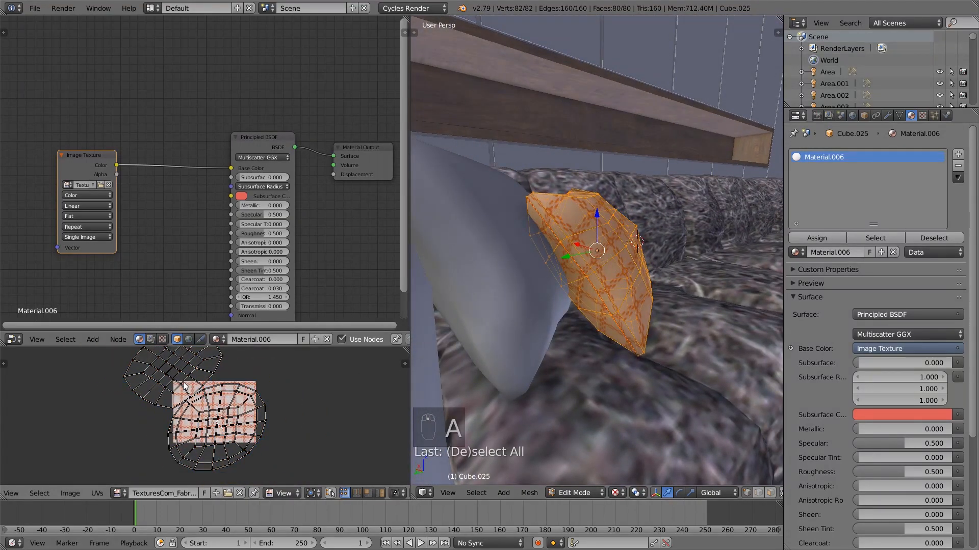
key("l")
key("r")
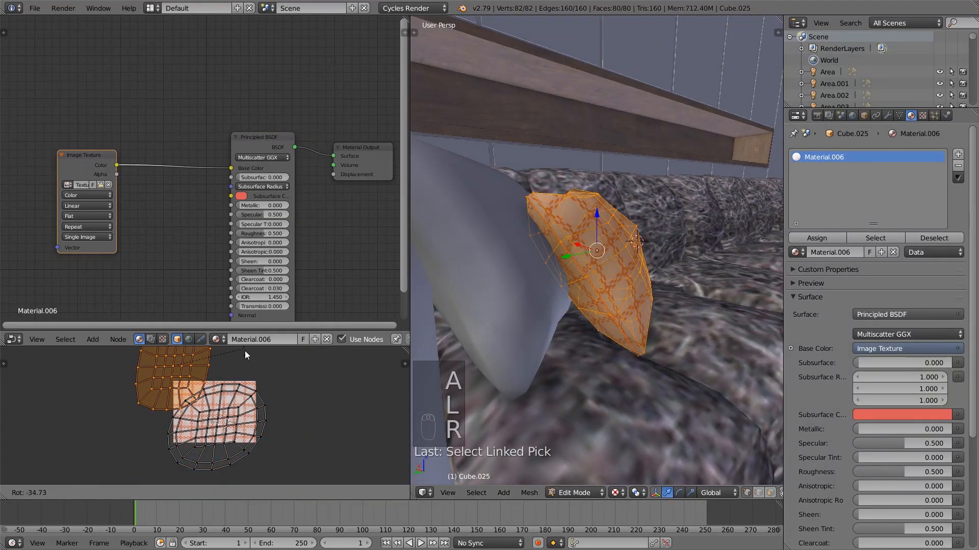
left_click(173, 408)
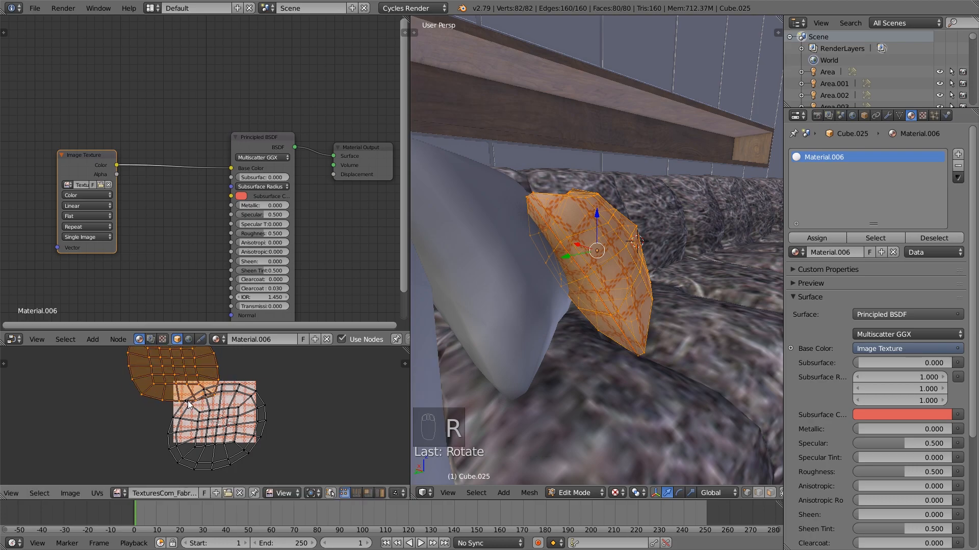
key("g")
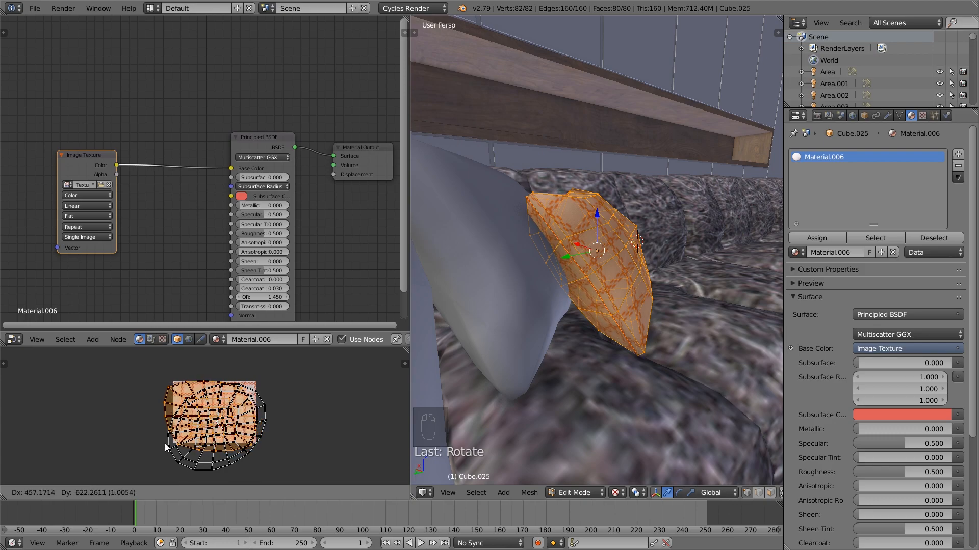
left_click(113, 412)
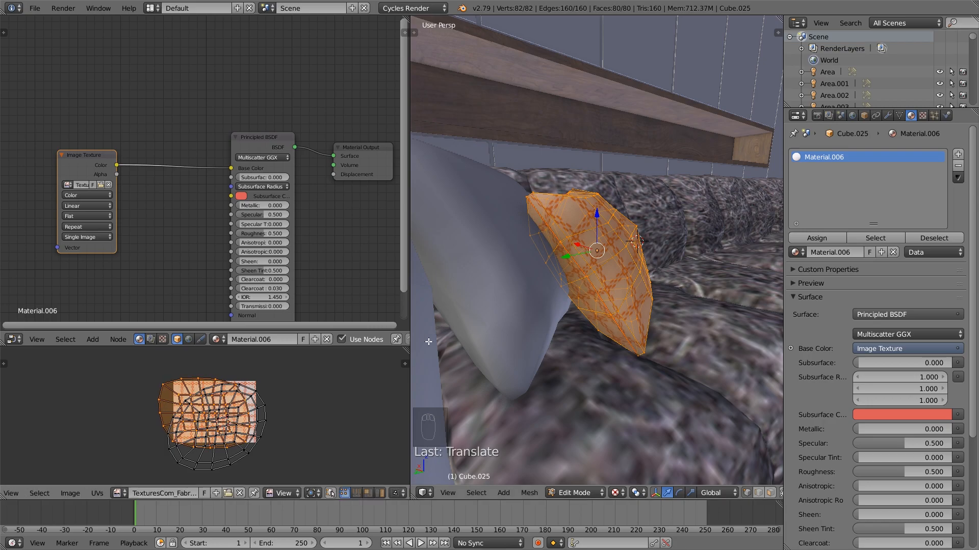
key("a")
key("Tab")
Mark the edge loop around the rear pillow's border as a seam
middle_click_drag(622, 324, 619, 267)
right_click(555, 276)
key("Tab")
right_click(519, 332, "alt")
key("ctrl+e")
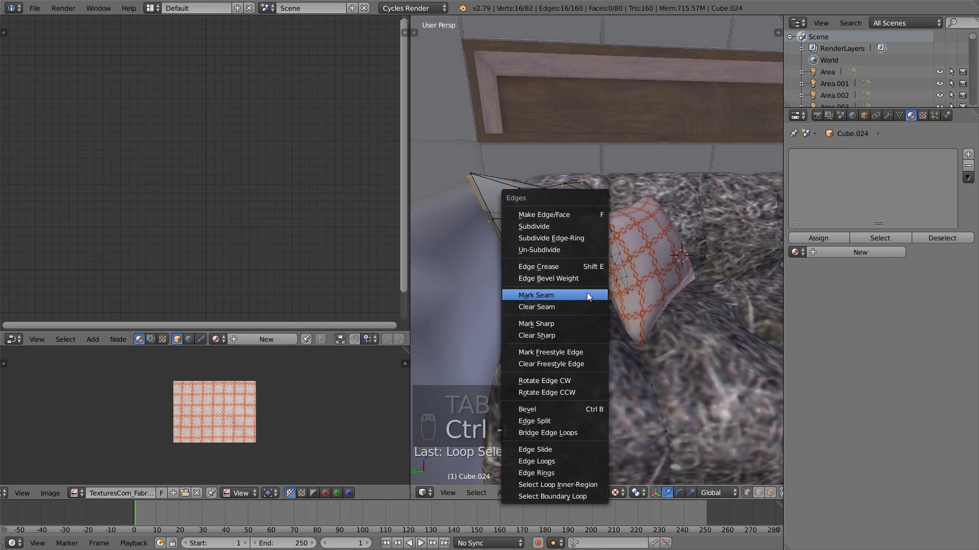
left_click(586, 292)
Unwrap the rear pillow's entire mesh and apply Minimize Stretch to its UVs
key("a")
key("a")
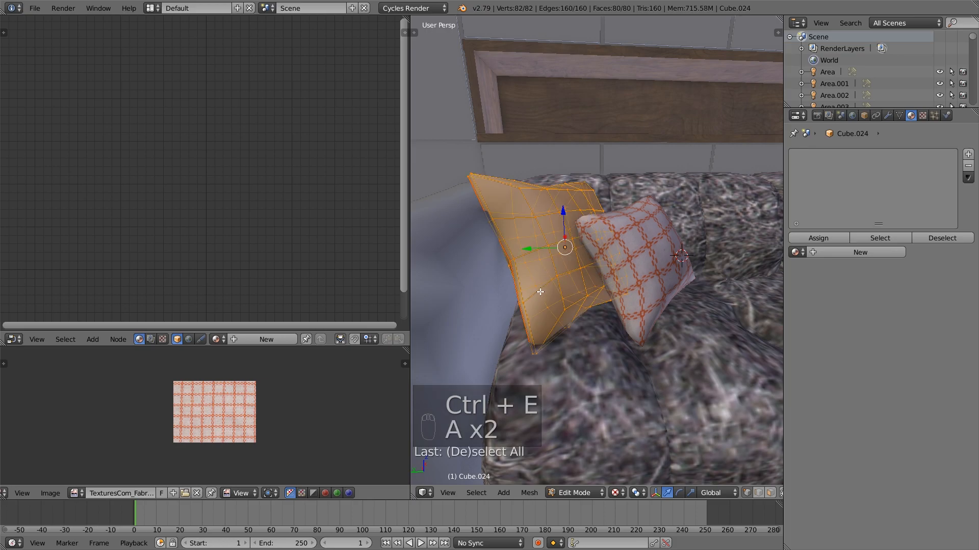
key("u")
left_click(542, 296)
scroll(220, 422, "up", 3)
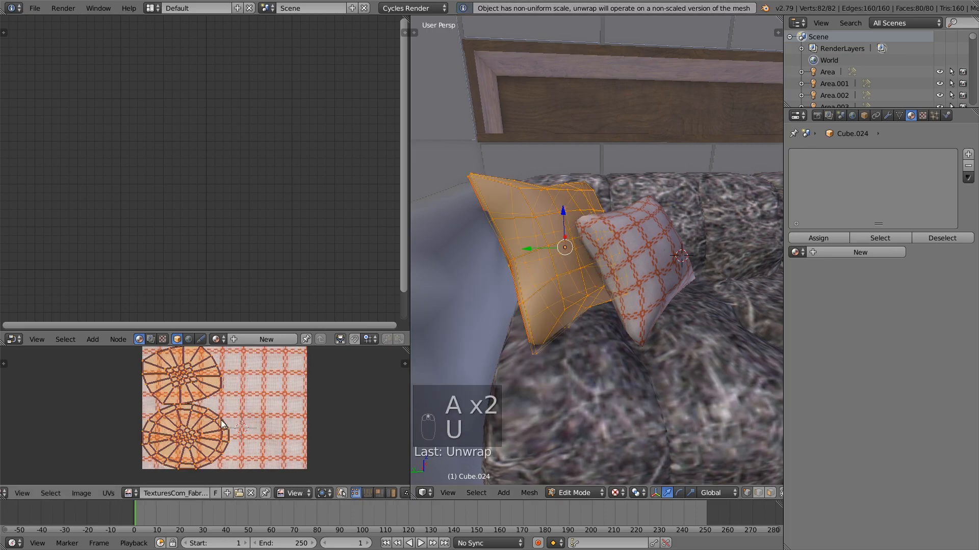
left_click(109, 493)
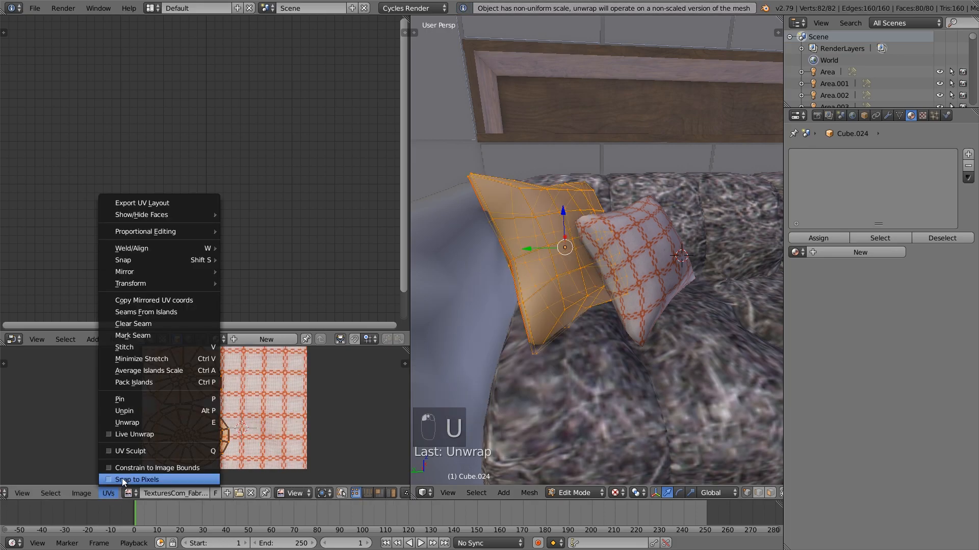
left_click(170, 359)
left_click(201, 445)
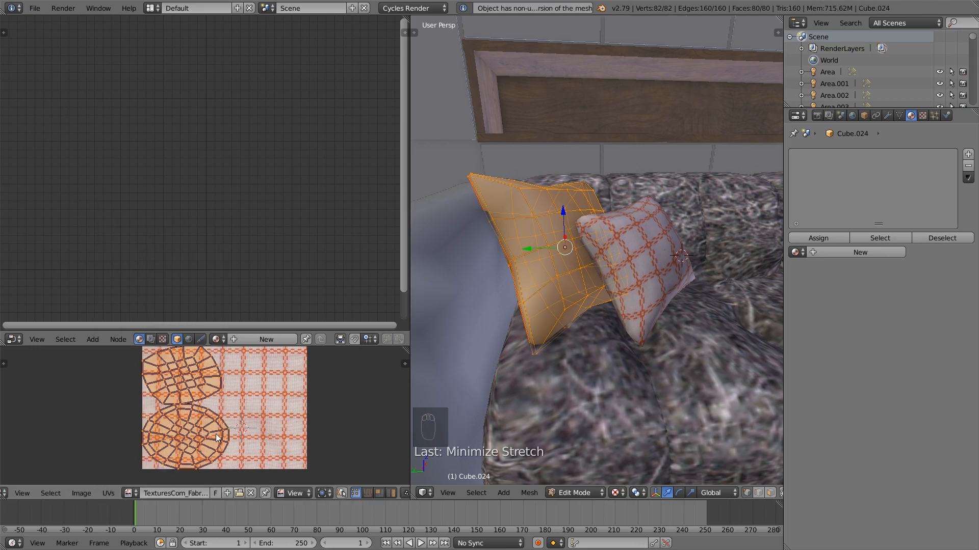
Assign Material.006 to the rear pillow and make it a single-user copy
scroll(225, 433, "down", 2)
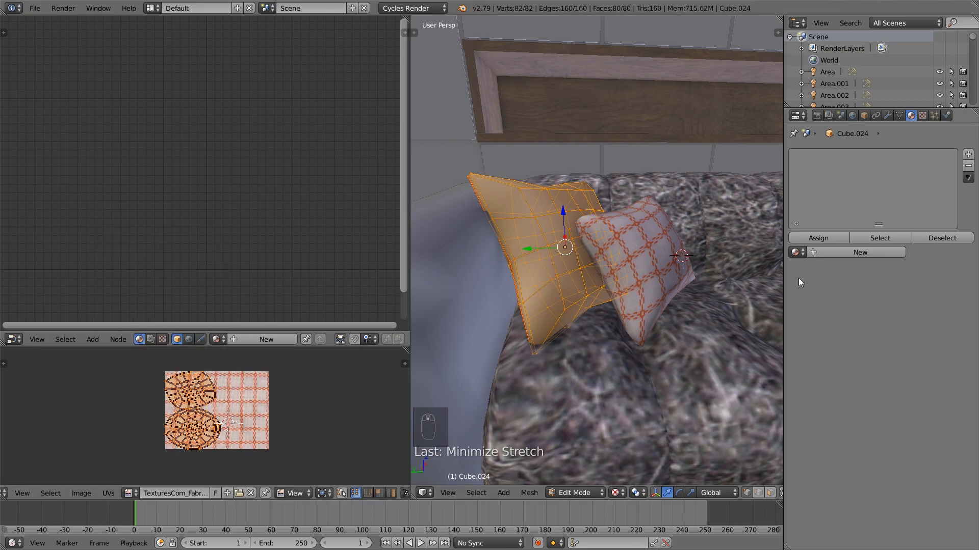
left_click(864, 251)
key("Tab")
right_click(657, 272)
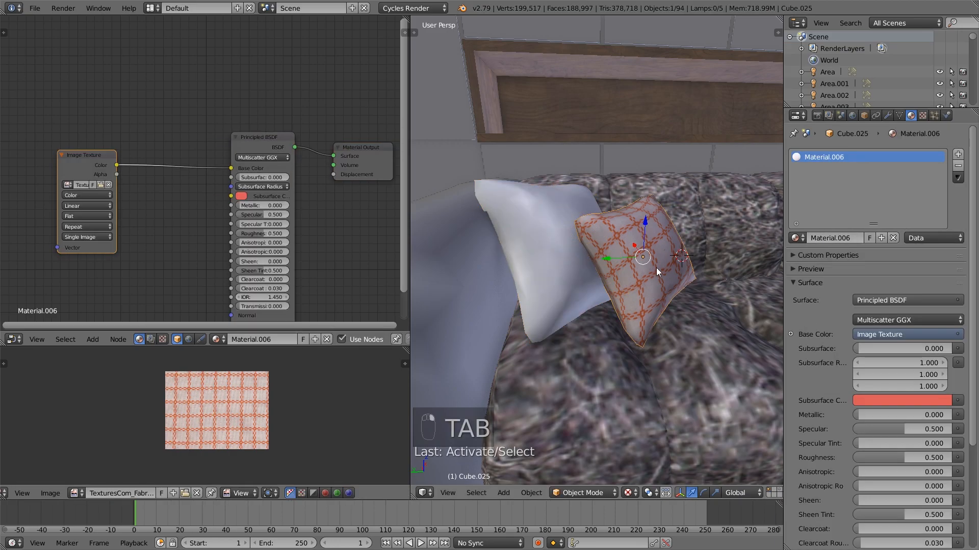
right_click(600, 271)
left_click(795, 238)
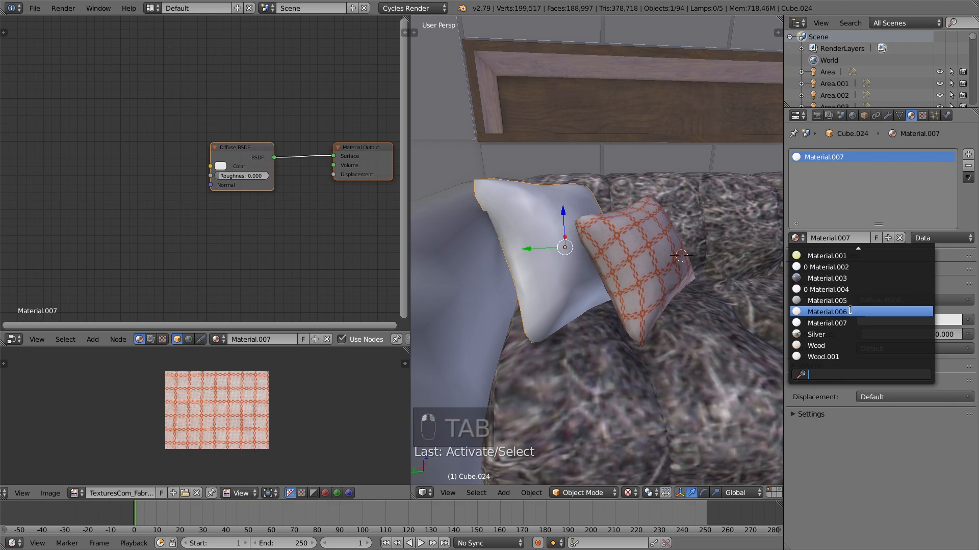
left_click(850, 311)
left_click(857, 238)
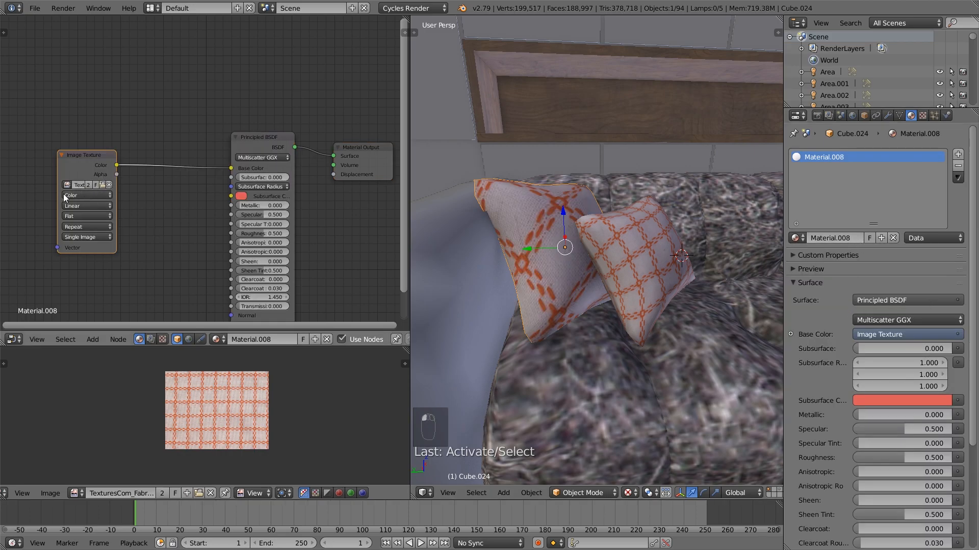
Load TexturesCom_FabricPatterns0034_S.jpg from the Textures folder into the rear pillow's Image Texture node
left_click(101, 185)
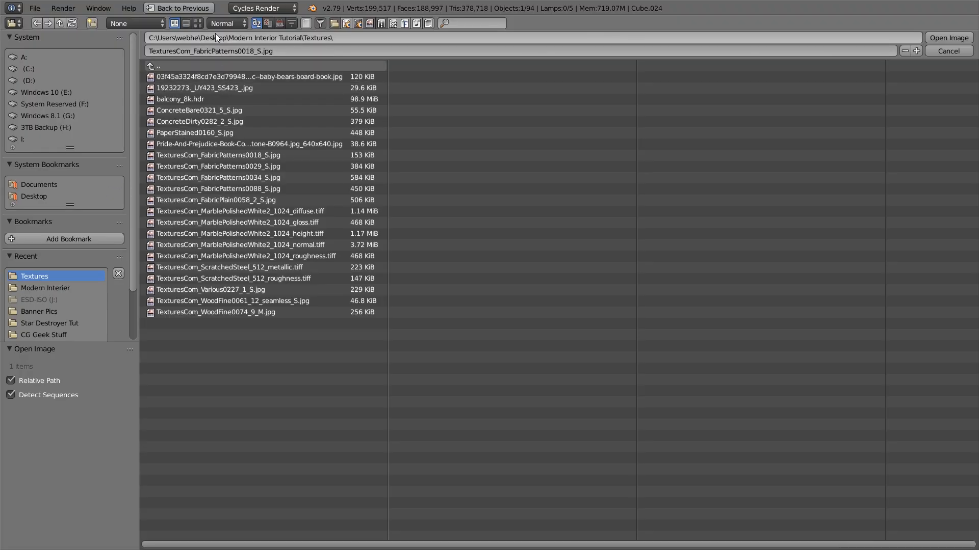
left_click(198, 23)
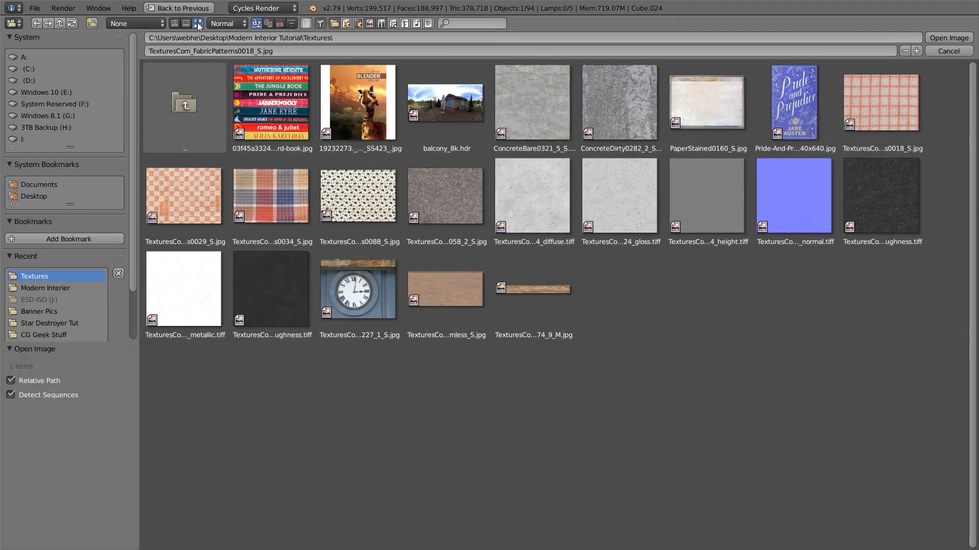
double_click(280, 203)
middle_click_drag(515, 265, 558, 251)
Enter Edit Mode on the rear pillow and show the plaid TexturesCom_FabricPatterns0034_S.jpg image behind its UVs
key("Tab")
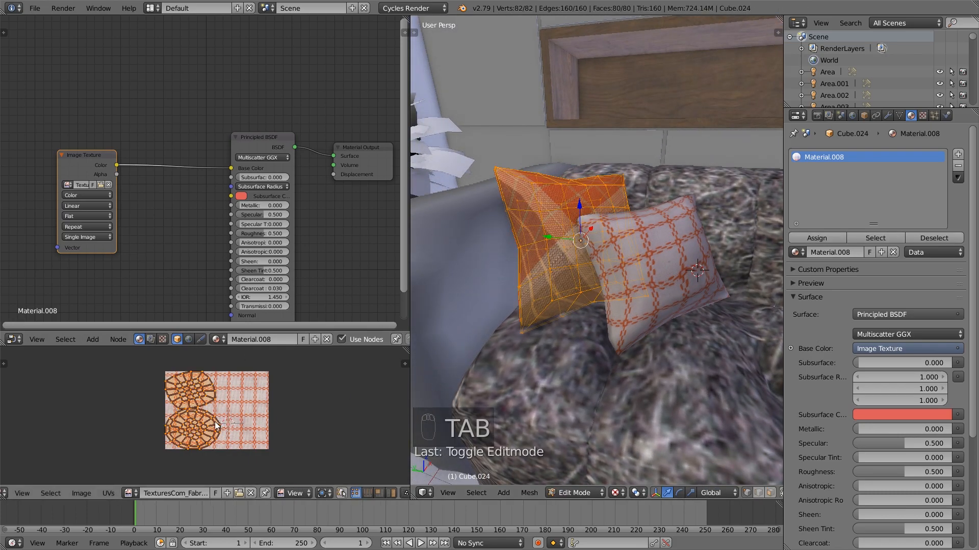
key("a")
key("a")
left_click(130, 493)
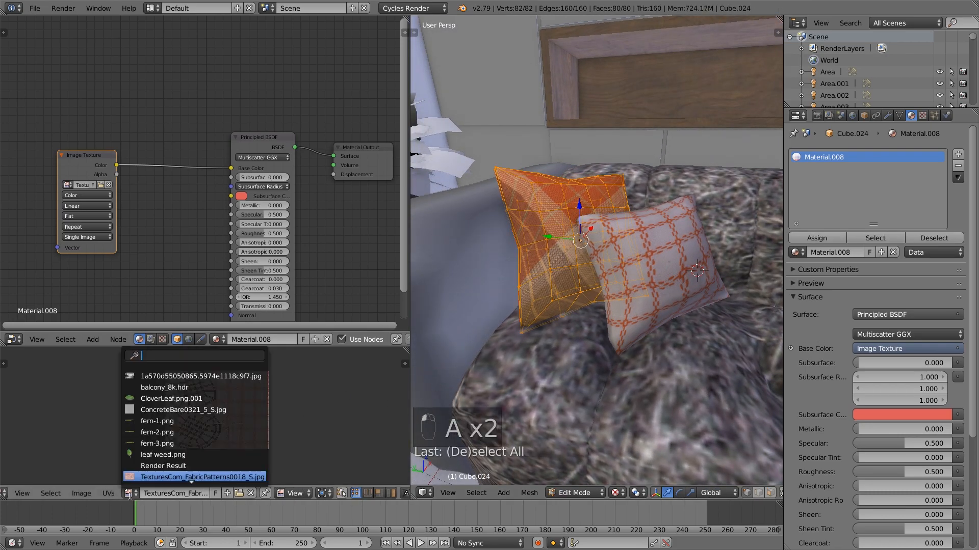
left_click(193, 481)
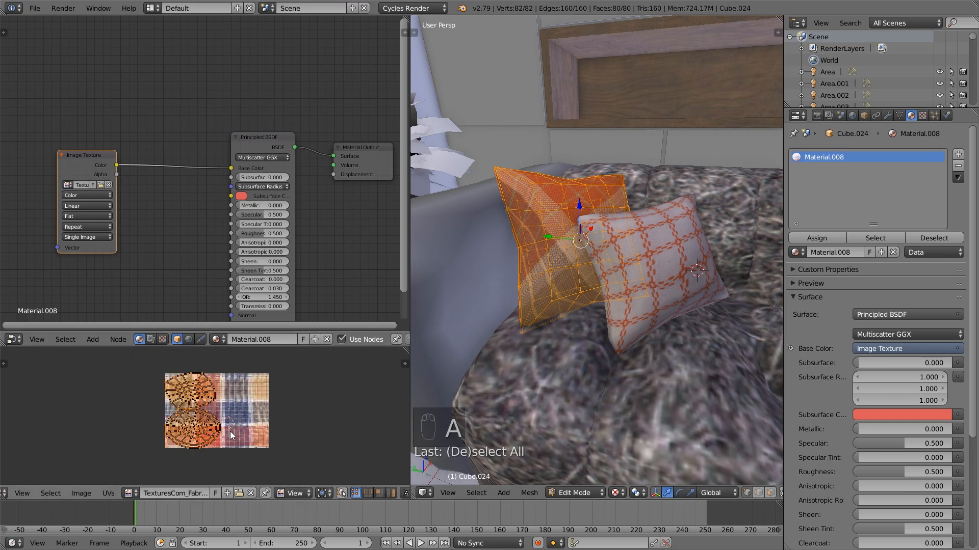
Rotate all of the rear pillow's UVs, scale them up, and move the lower island onto the plaid image
key("r")
left_click(242, 407)
key("s")
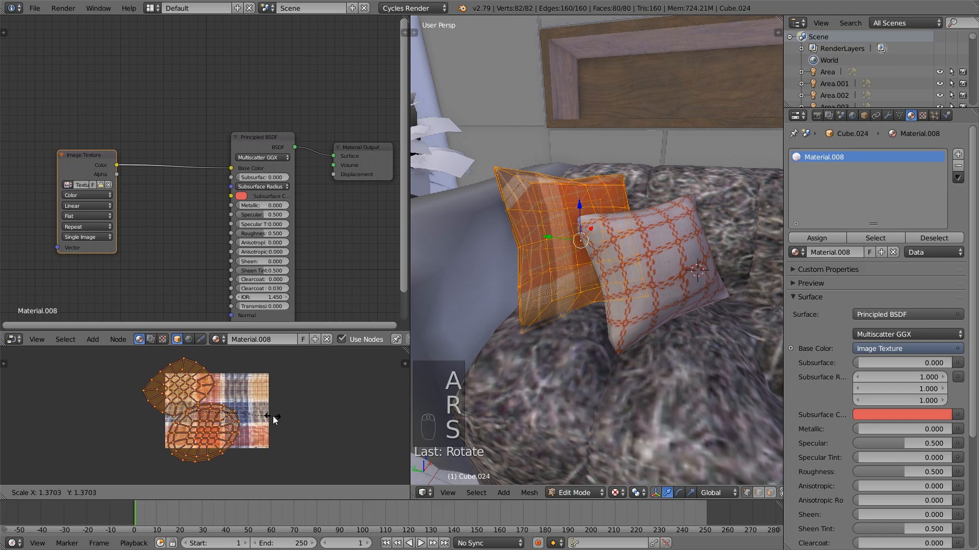
left_click(301, 426)
key("g")
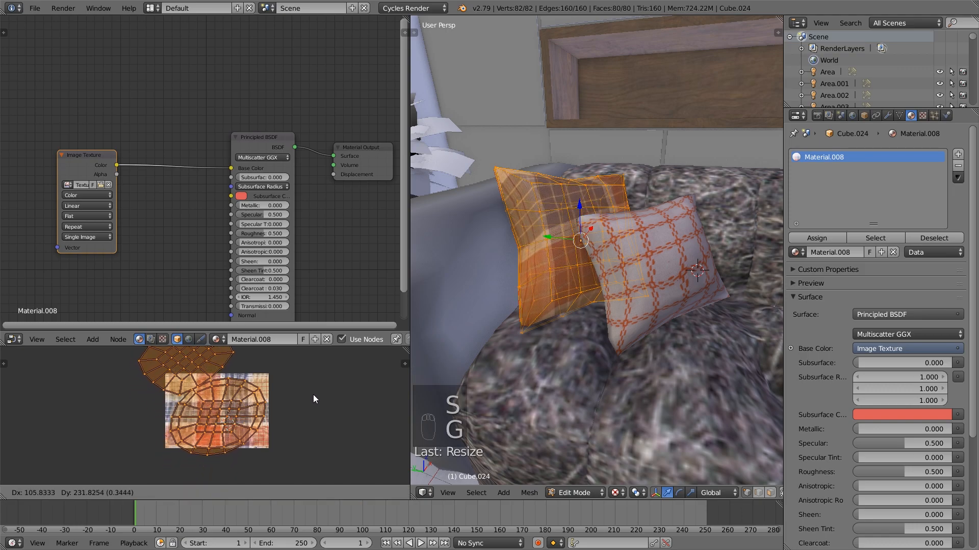
left_click(315, 392)
Rotate the rear pillow's UVs by about -5 degrees, enlarge and reposition them over the plaid image, and exit Edit Mode
key("r")
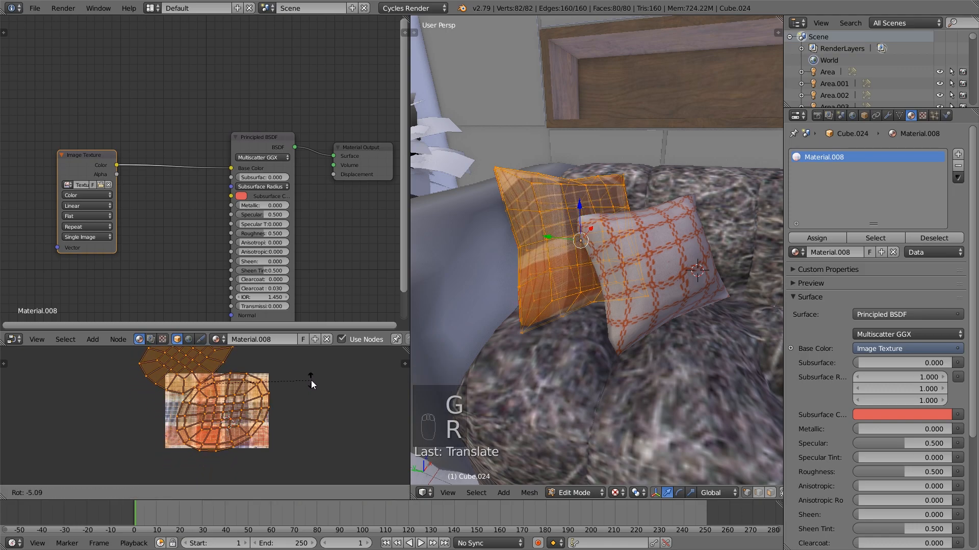
left_click(311, 380)
key("g")
left_click(304, 386)
key("s")
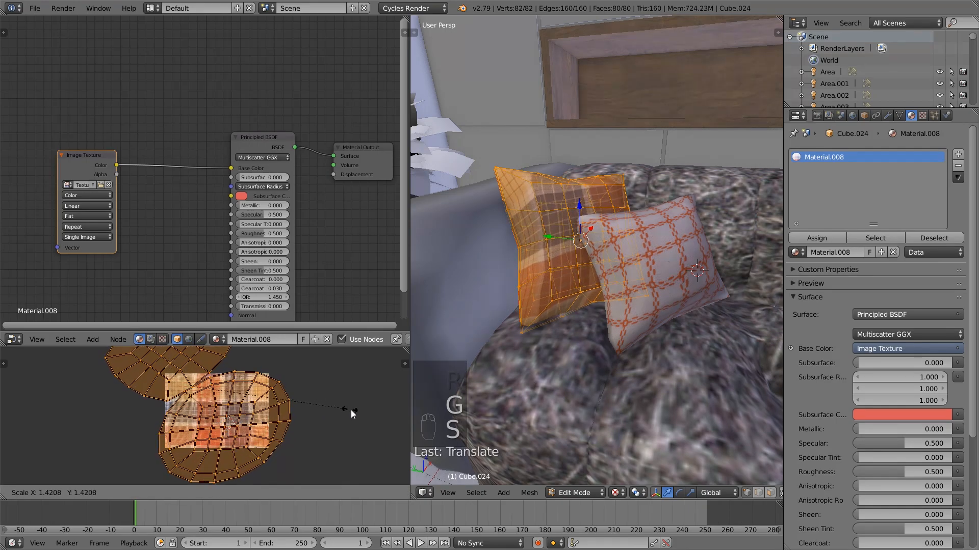
left_click(375, 414)
key("g")
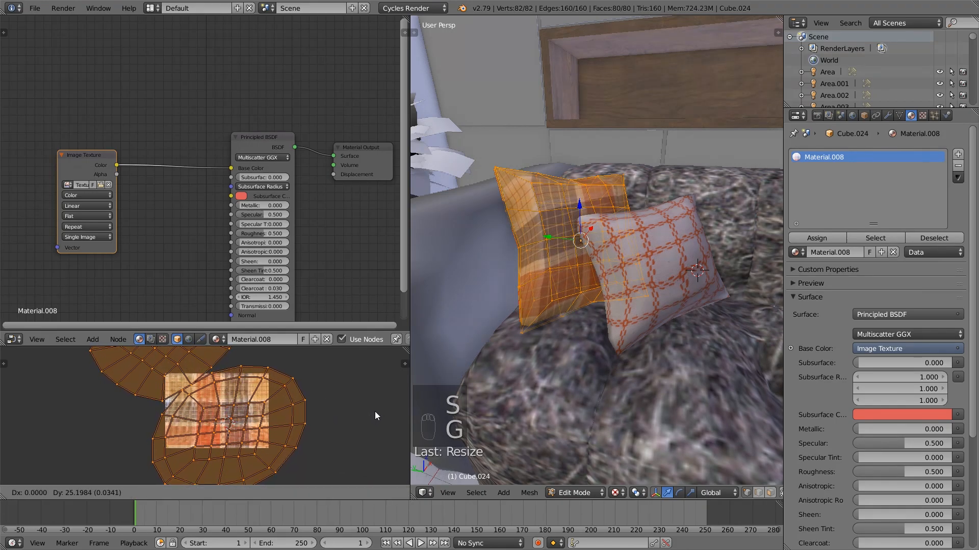
left_click(374, 411)
middle_click_drag(685, 293, 632, 283)
key("a")
key("Tab")
key("Tab")
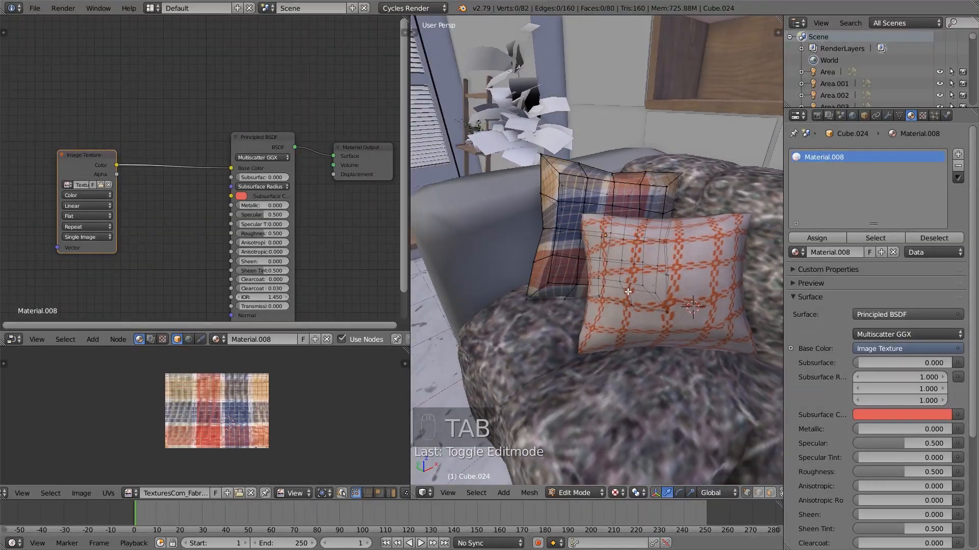
Scale all of the rear pillow's UVs to about 0.9, shift them across the plaid image, and exit Edit Mode
key("l")
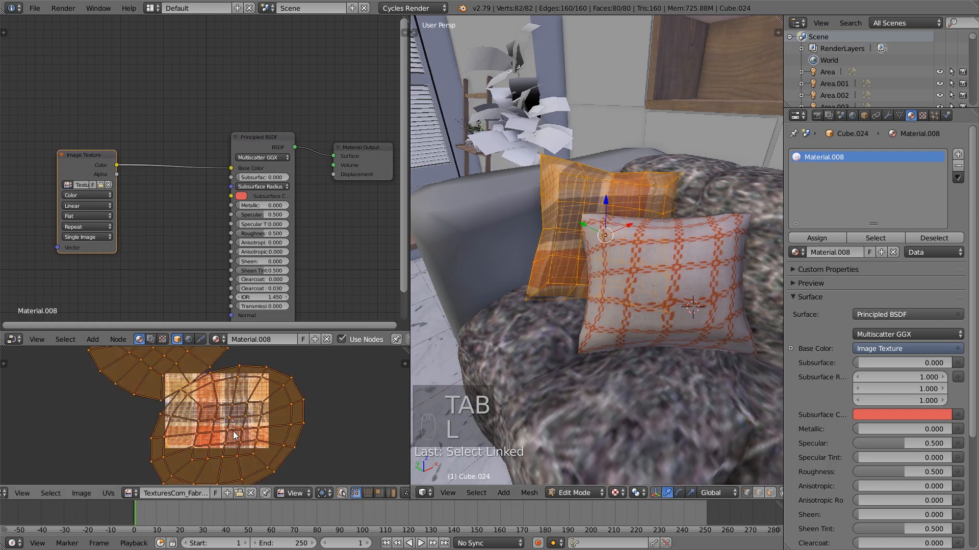
key("s")
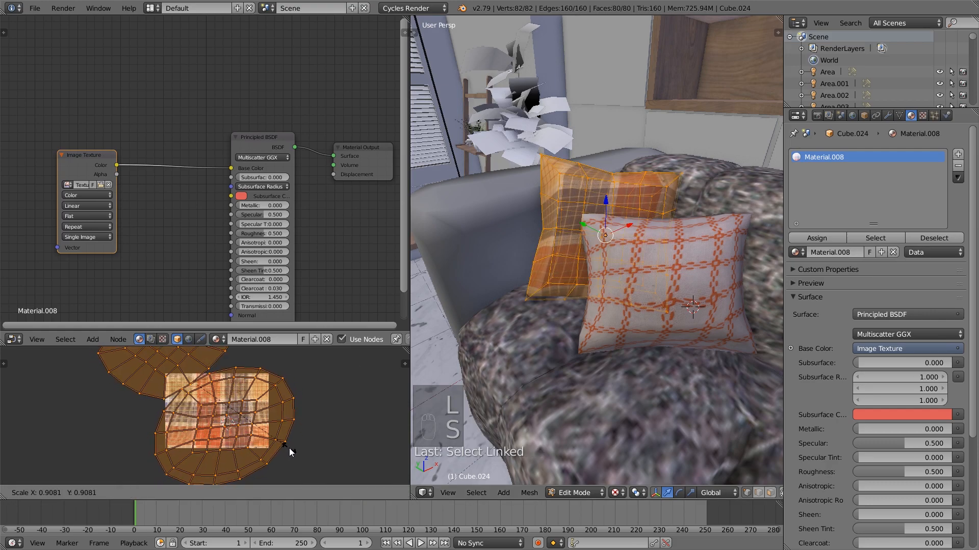
left_click(290, 447)
key("g")
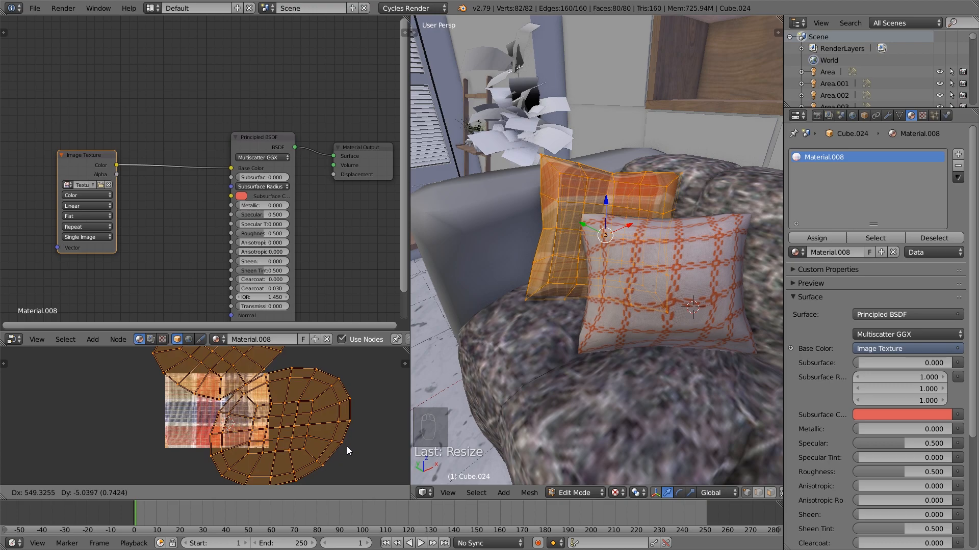
left_click(345, 445)
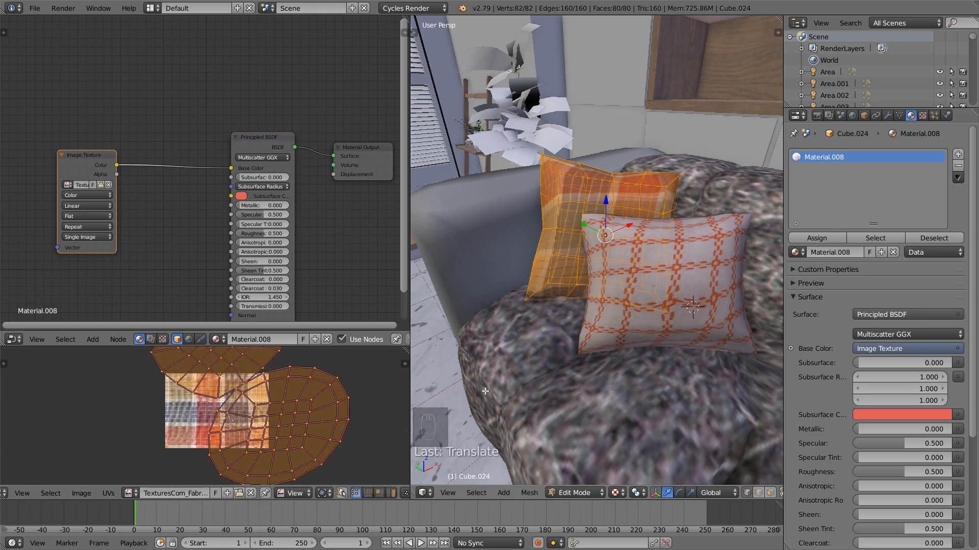
key("a")
key("Tab")
Enter Edit Mode on the rear pillow, select its upper UV island, and rotate it by about -32 degrees
middle_click_drag(643, 285, 673, 277)
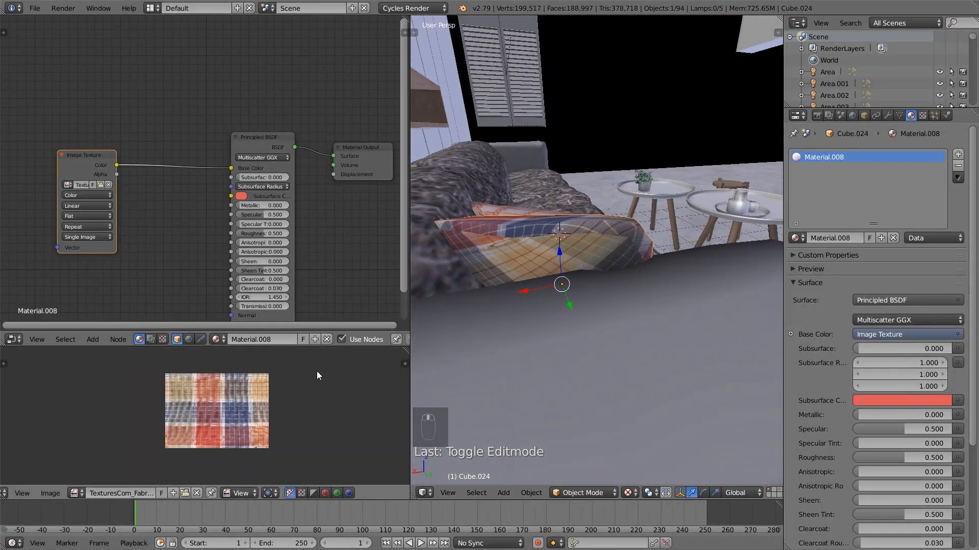
key("Tab")
key("a")
key("a")
key("a")
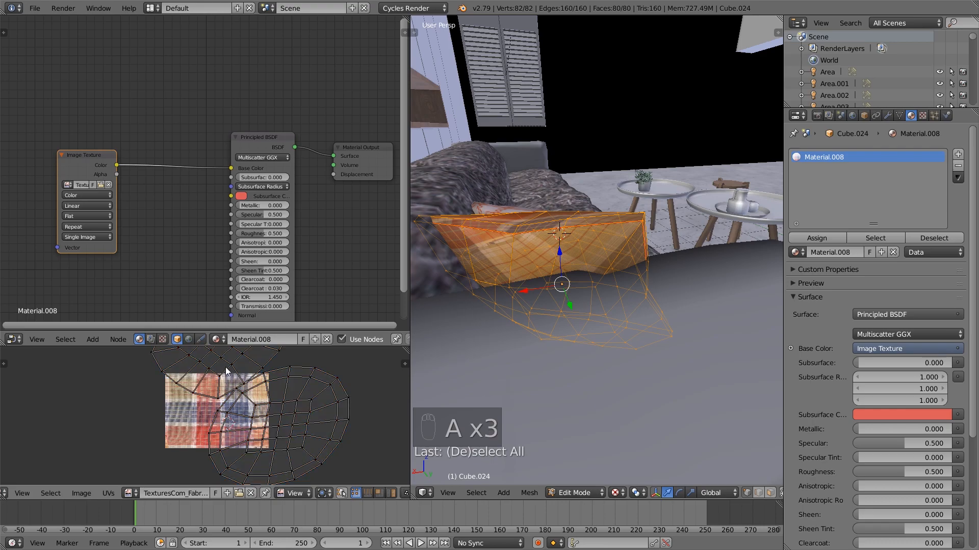
key("l")
scroll(319, 402, "down", 2)
key("r")
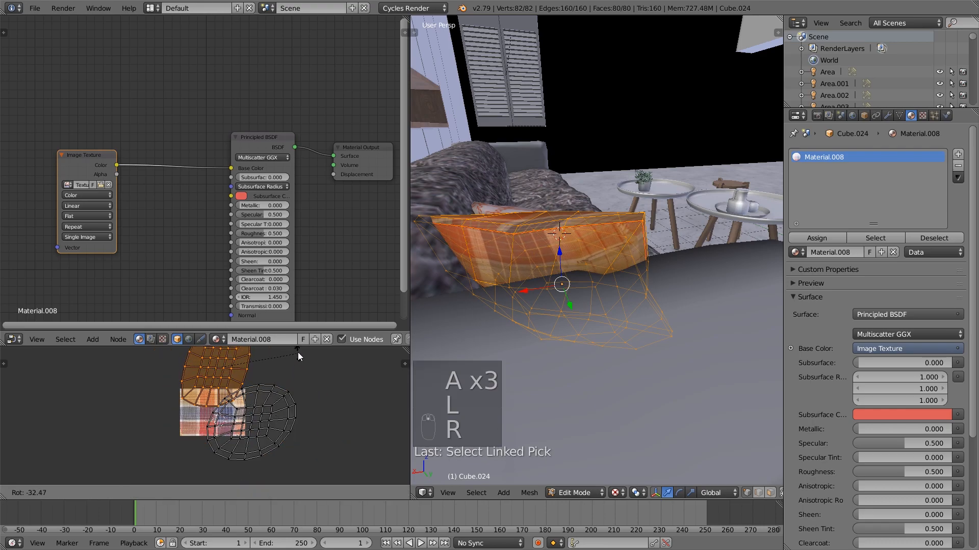
left_click(299, 353)
Move the rear pillow's upper UV island straight down onto the plaid image and exit Edit Mode
key("g")
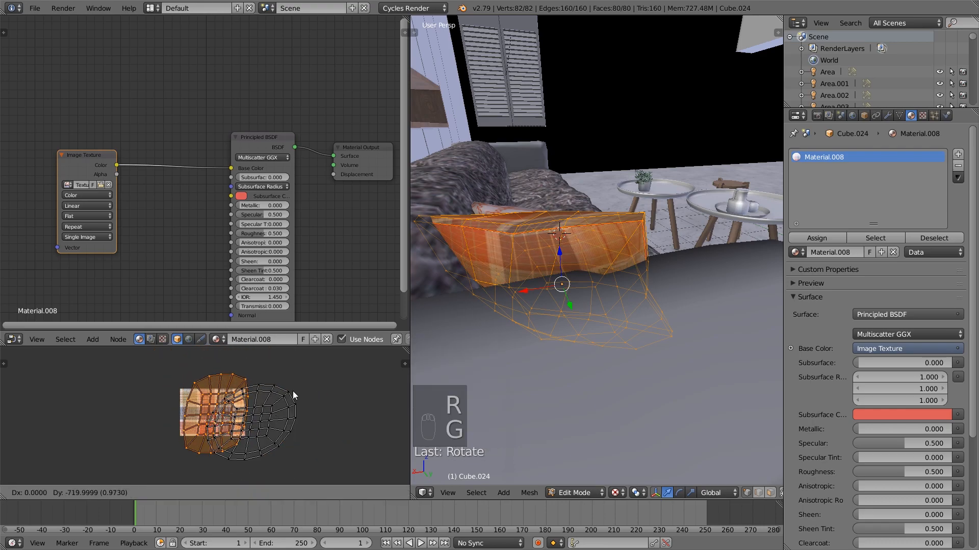
left_click(291, 391)
key("a")
key("Tab")
middle_click_drag(634, 277, 570, 256)
right_click(571, 257)
right_click(573, 257)
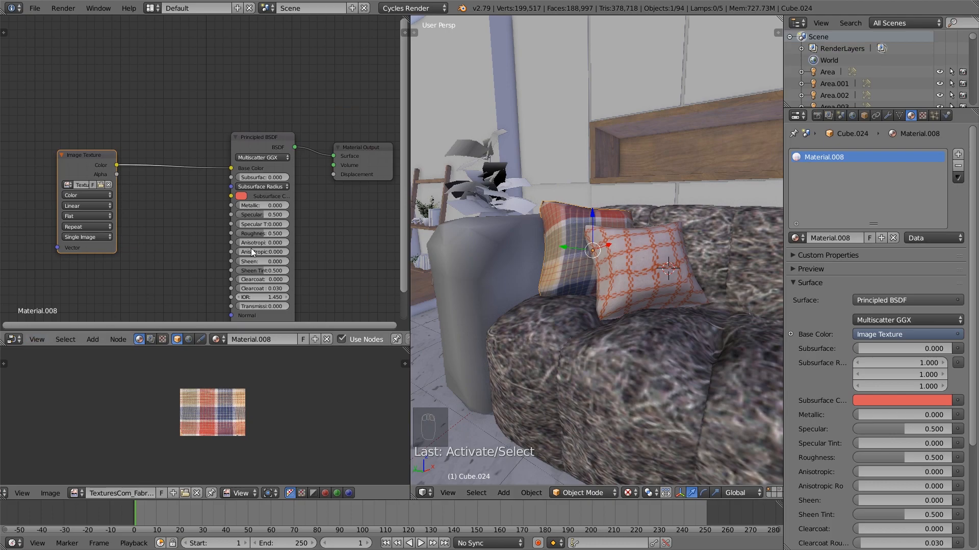
Shift the Principled BSDF node up toward the Image Texture node and slightly rotate all of the rear pillow's UVs in Edit Mode
left_click_drag(268, 139, 215, 108)
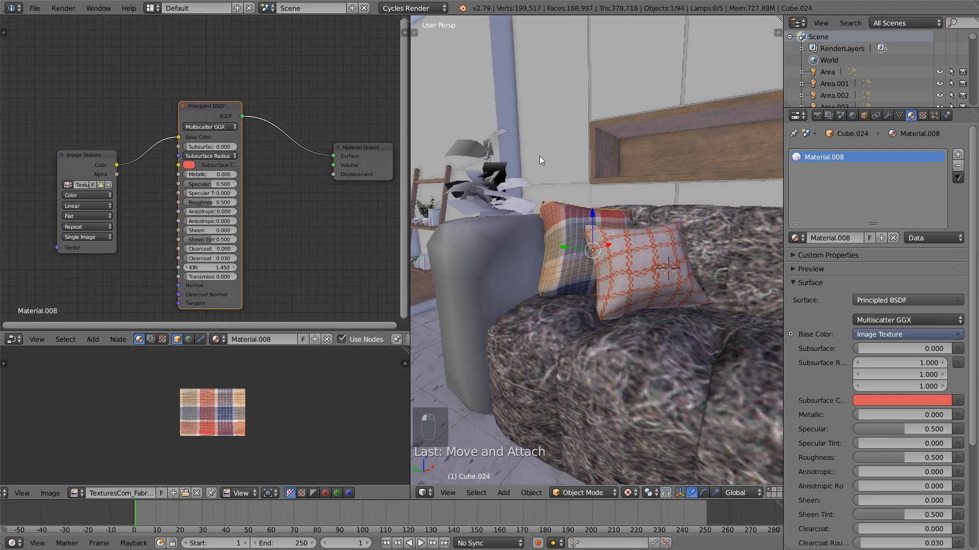
middle_click_drag(564, 250, 573, 269)
key("Tab")
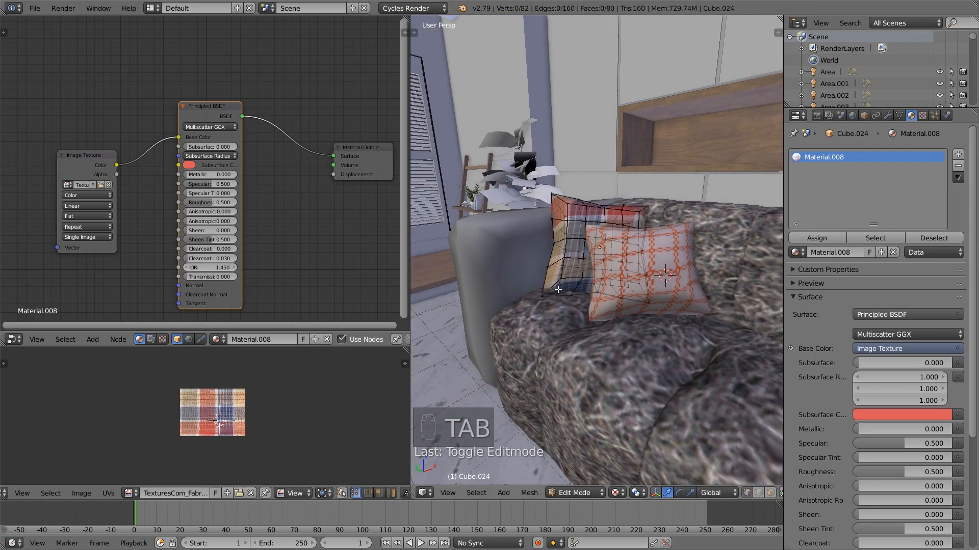
key("l")
key("a")
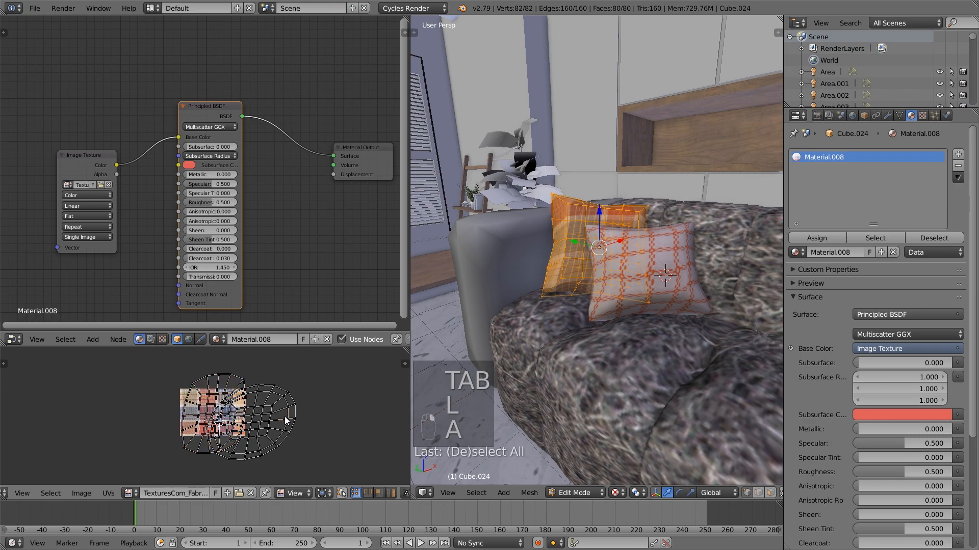
key("a")
scroll(294, 421, "up", 2)
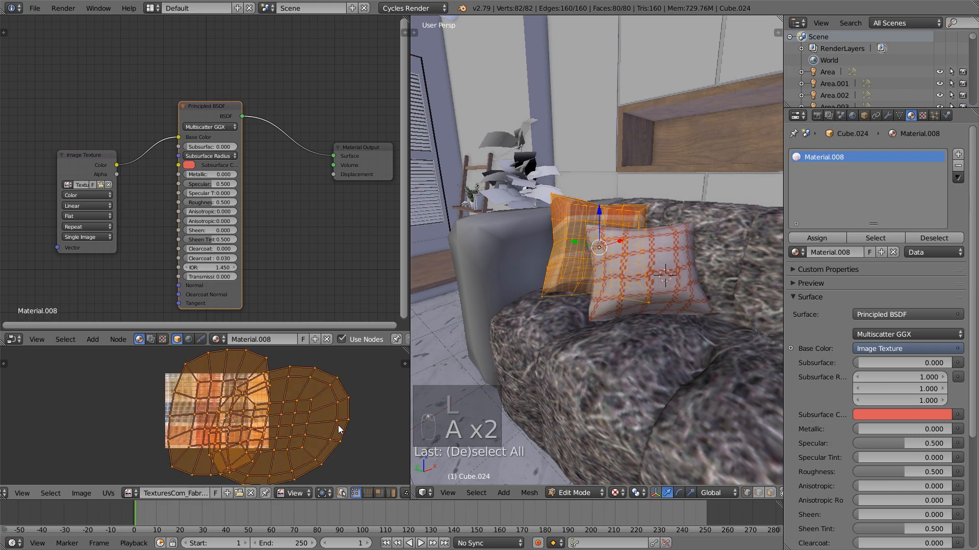
key("r")
left_click(121, 431)
Scale all of the rear pillow's UVs down slightly over the plaid image
key("s")
right_click(250, 395)
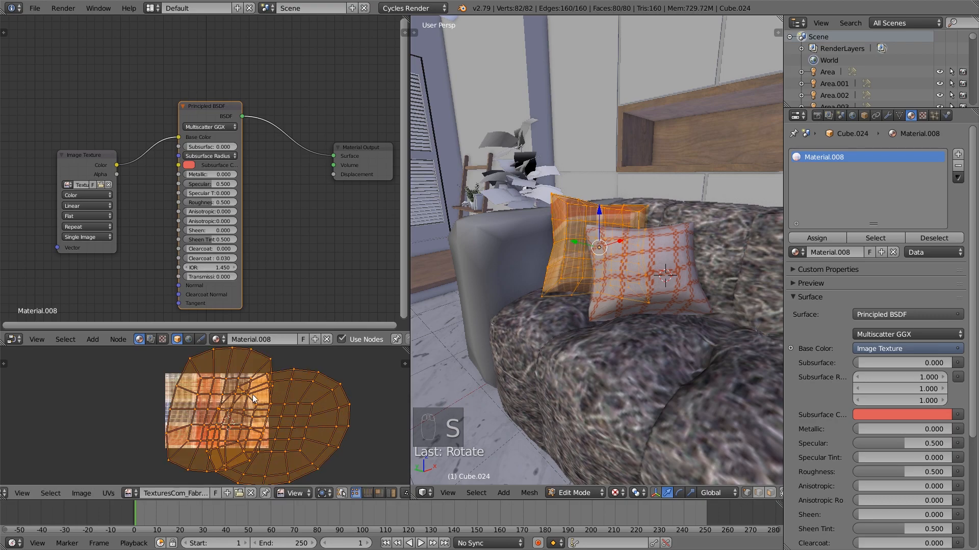
key("s")
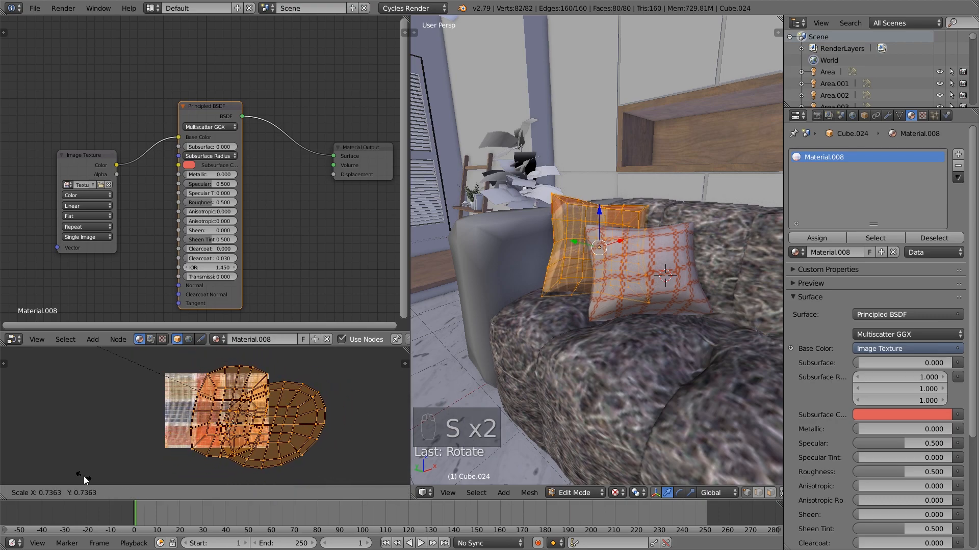
left_click(191, 479)
Toggle Edit Mode on the rear pillow, try hiding its selected UVs, and reveal them again
key("a")
key("Tab")
key("Tab")
key("a")
key("a")
key("a")
key("h")
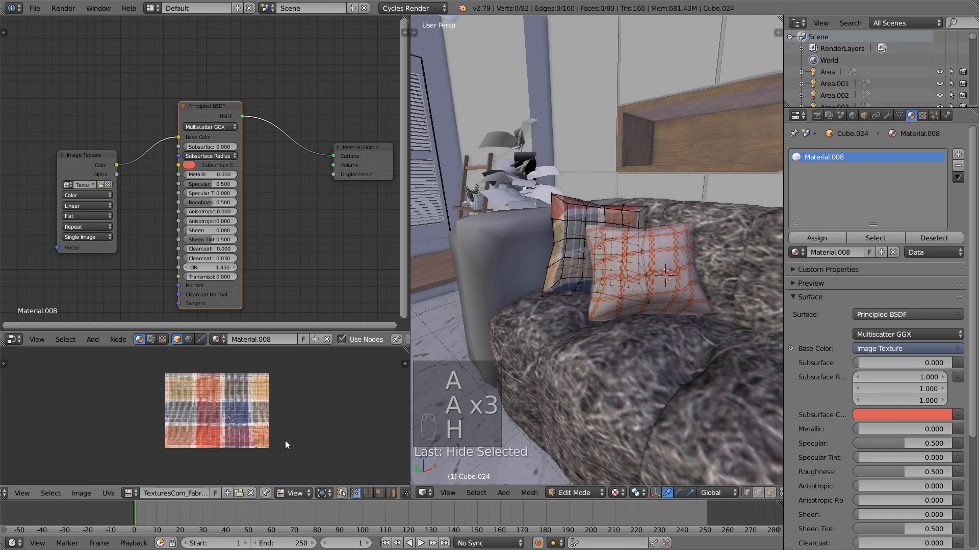
key("alt+h")
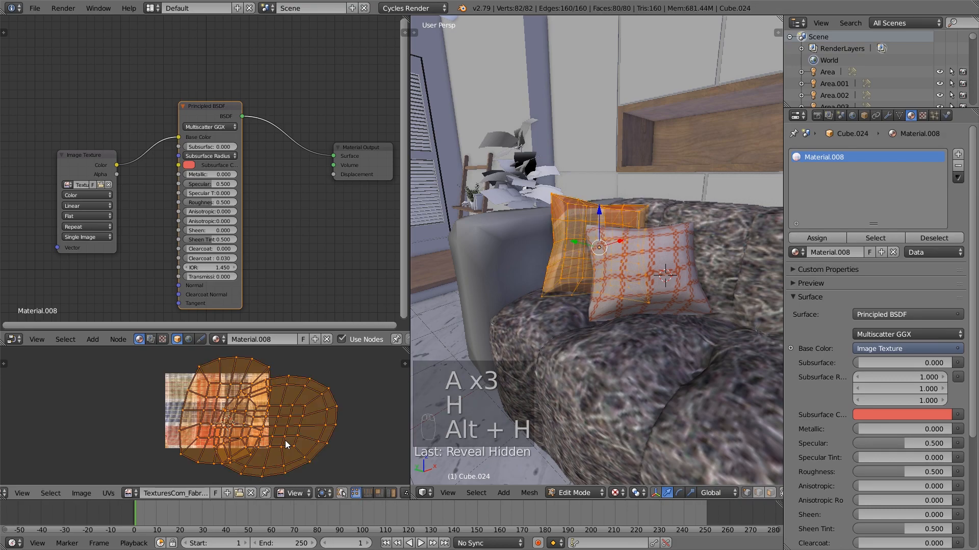
Shift all of the rear pillow's UVs along the X axis over the plaid image and exit Edit Mode
key("g")
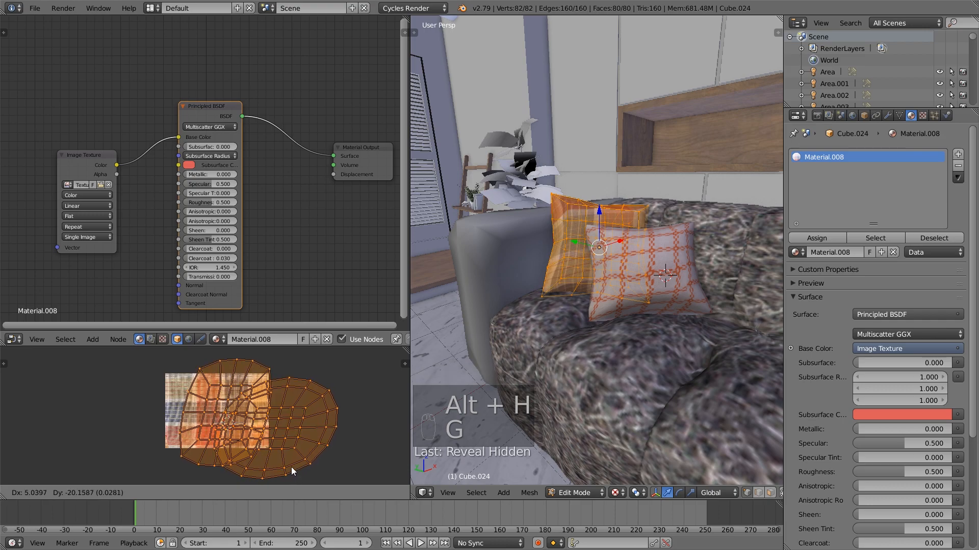
key("y")
key("g")
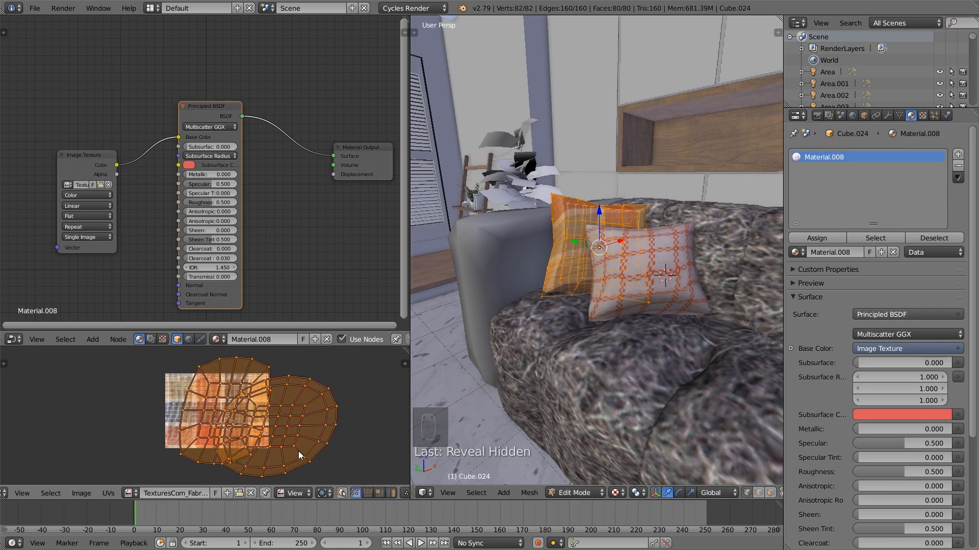
key("x")
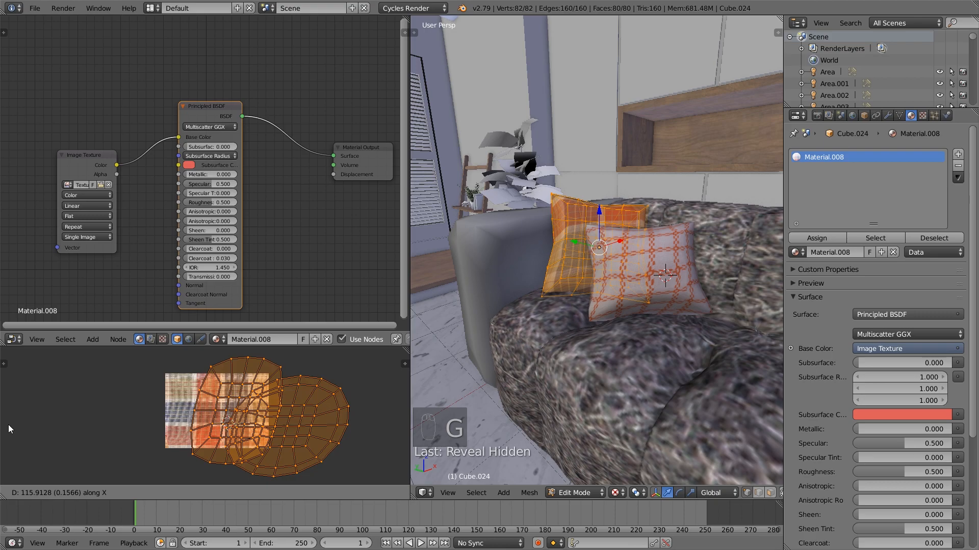
left_click(63, 427)
key("a")
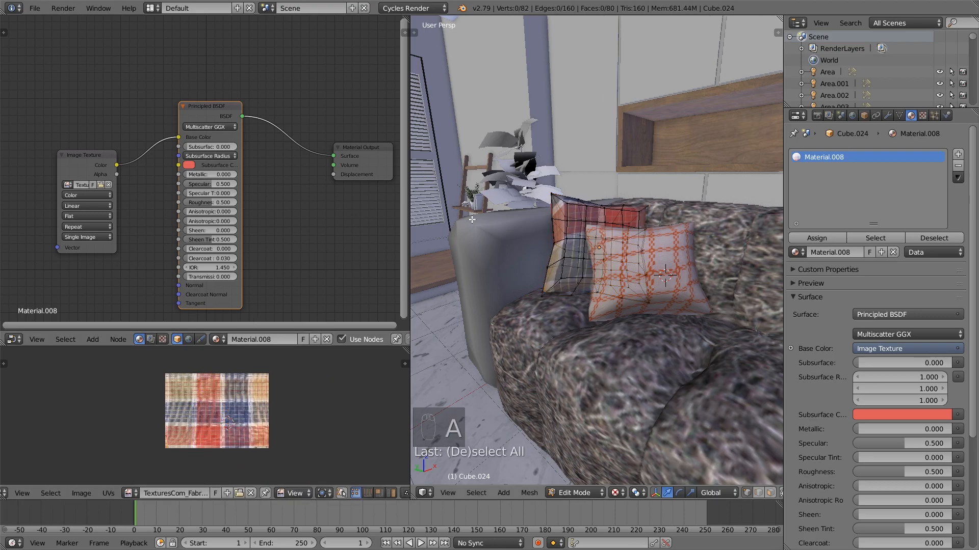
key("Tab")
middle_click_drag(576, 209, 543, 215)
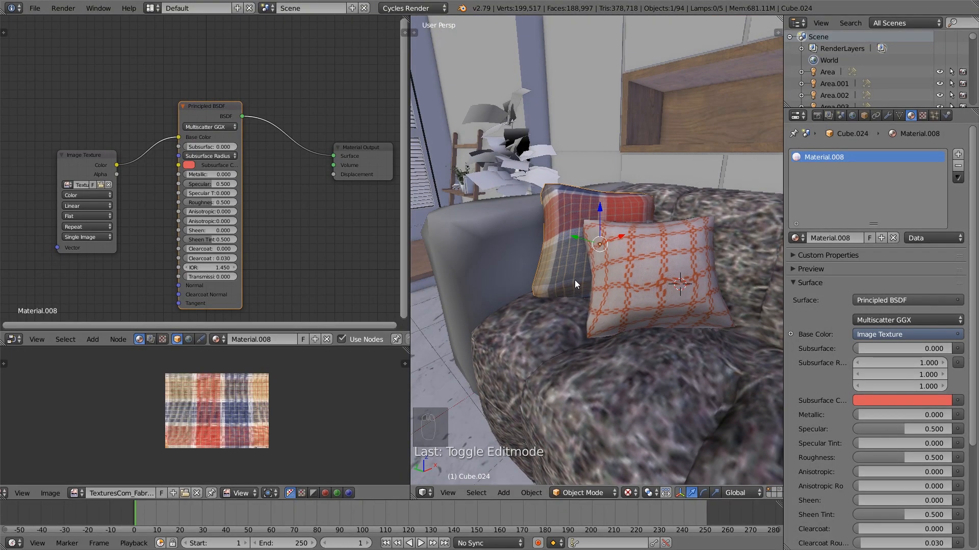
Lower the rear pillow material's Specular to 0.397 and raise its Roughness in the Principled BSDF node
key("Tab")
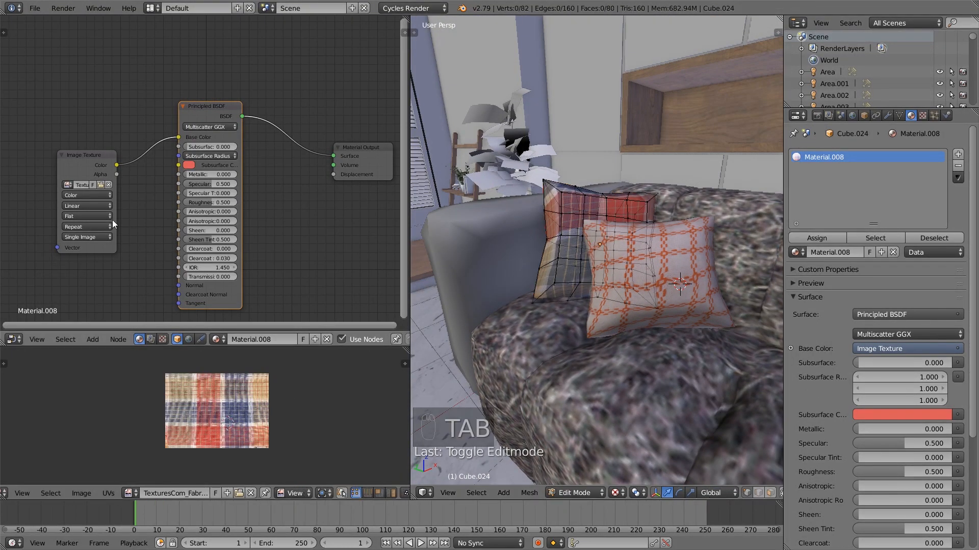
left_click_drag(210, 111, 211, 114)
left_click_drag(219, 186, 213, 186)
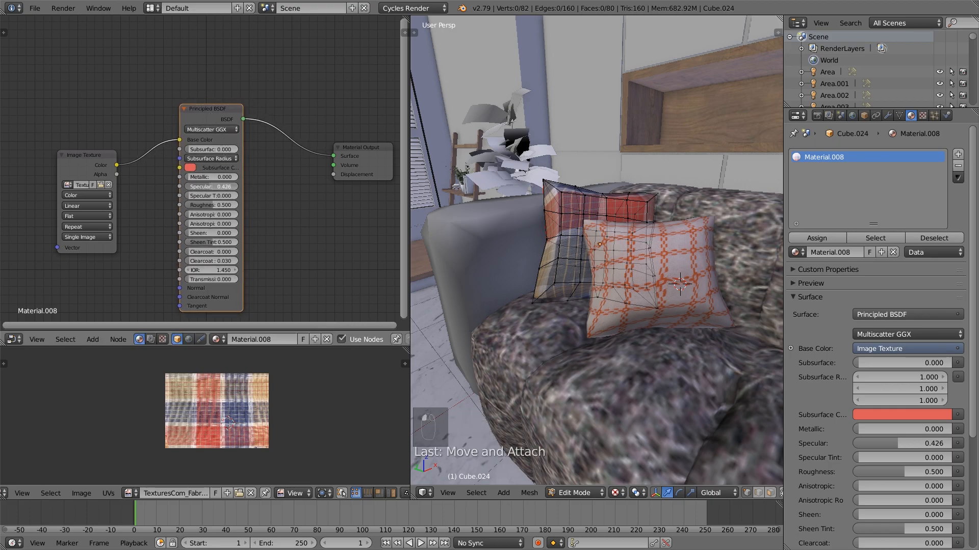
key("Tab")
key("Tab")
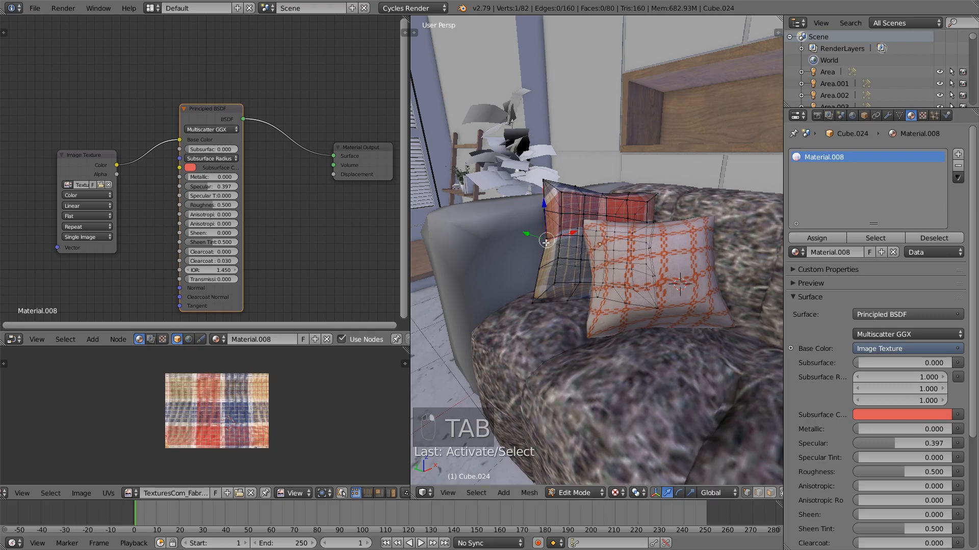
right_click(559, 251)
right_click(558, 250)
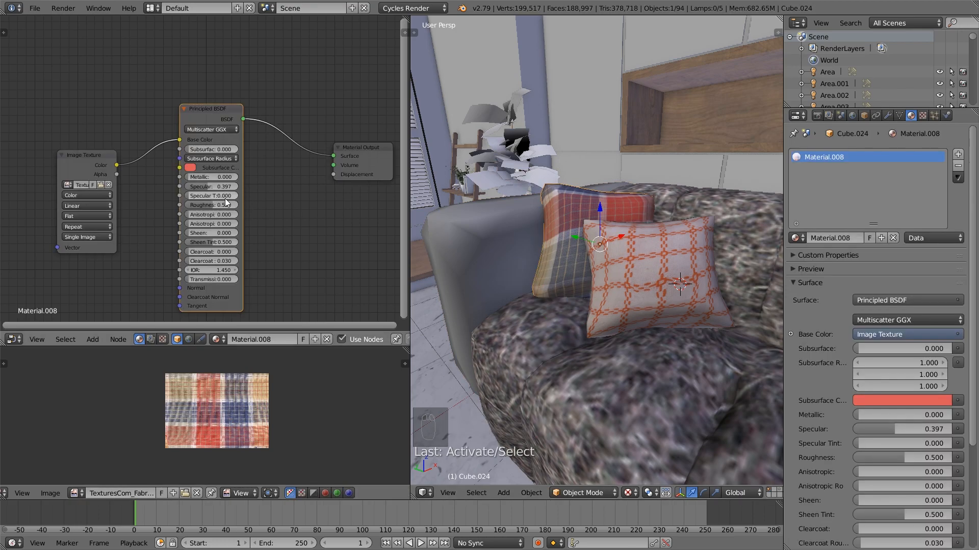
left_click_drag(211, 205, 239, 205)
left_click_drag(951, 458, 944, 458)
Select the front checkered pillow and set its material's Specular to 0.352 and Roughness to 0.817
right_click(672, 265)
middle_click_drag(646, 274, 625, 270)
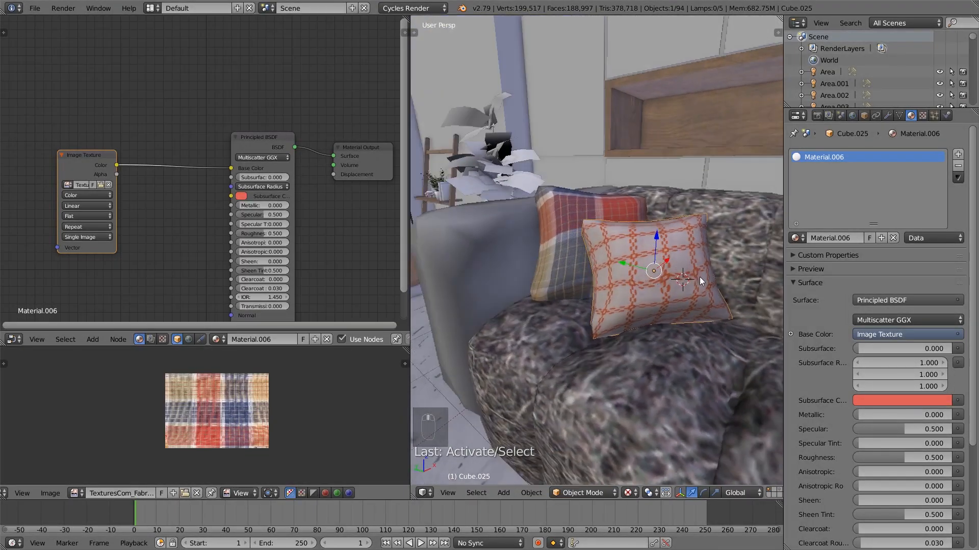
middle_click_drag(698, 276, 707, 287)
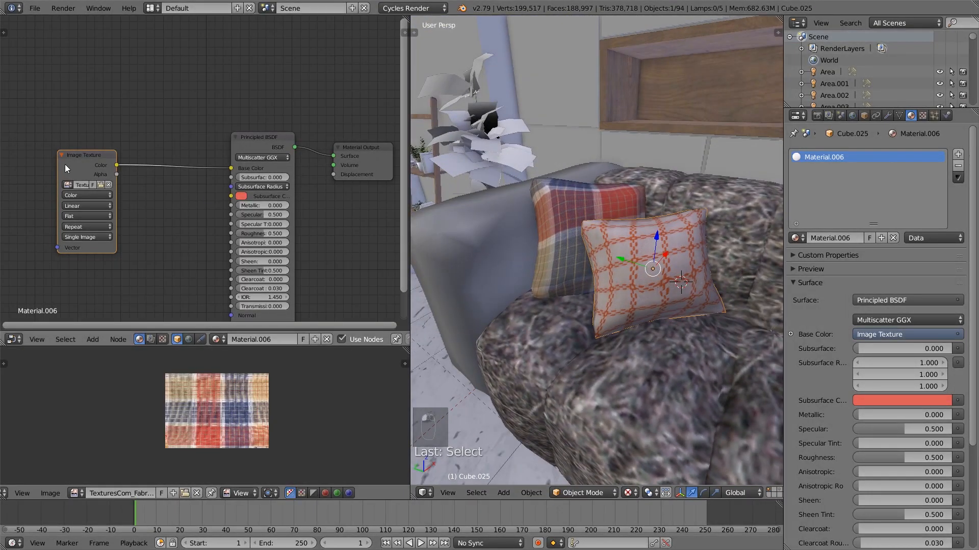
left_click_drag(66, 165, 36, 156)
left_click_drag(274, 216, 282, 233)
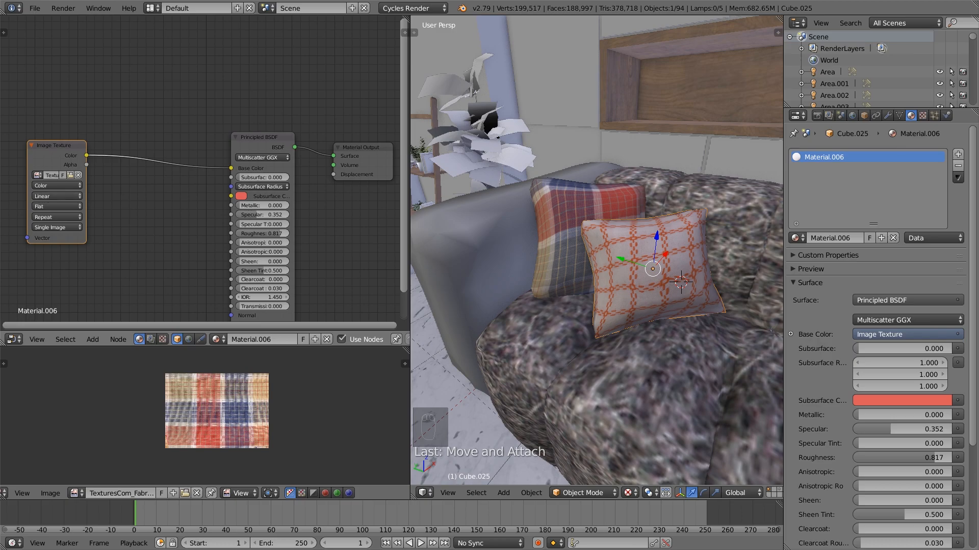
key("Tab")
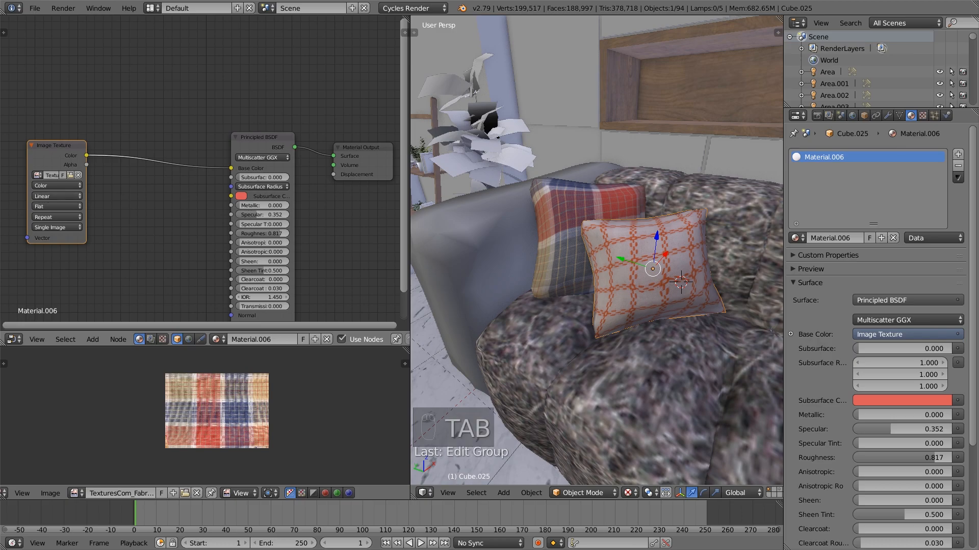
Insert a Hue/Saturation node between the front pillow's Image Texture and Principled BSDF nodes
left_click_drag(66, 149, 47, 143)
middle_click_drag(112, 173, 130, 180)
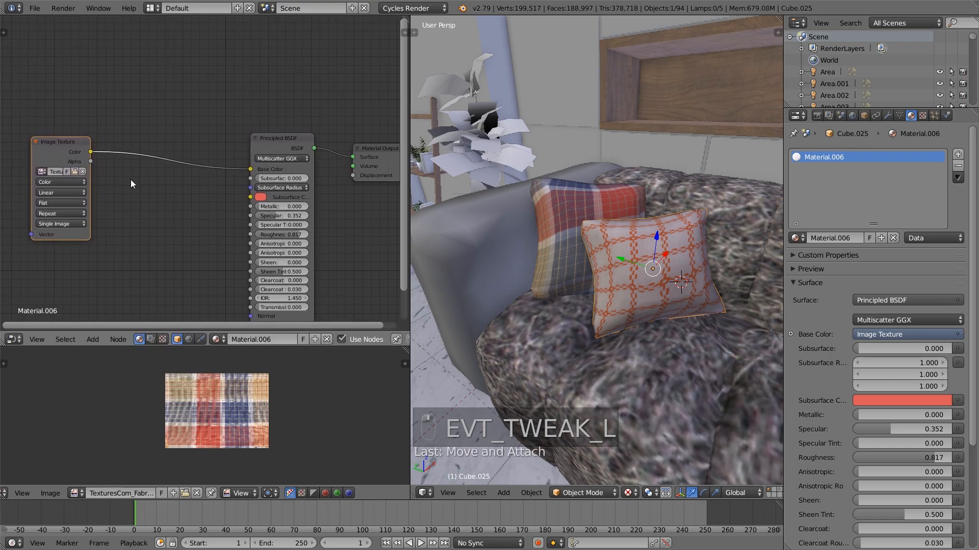
key("shift+a")
mouse_move(120, 194)
left_click(204, 214)
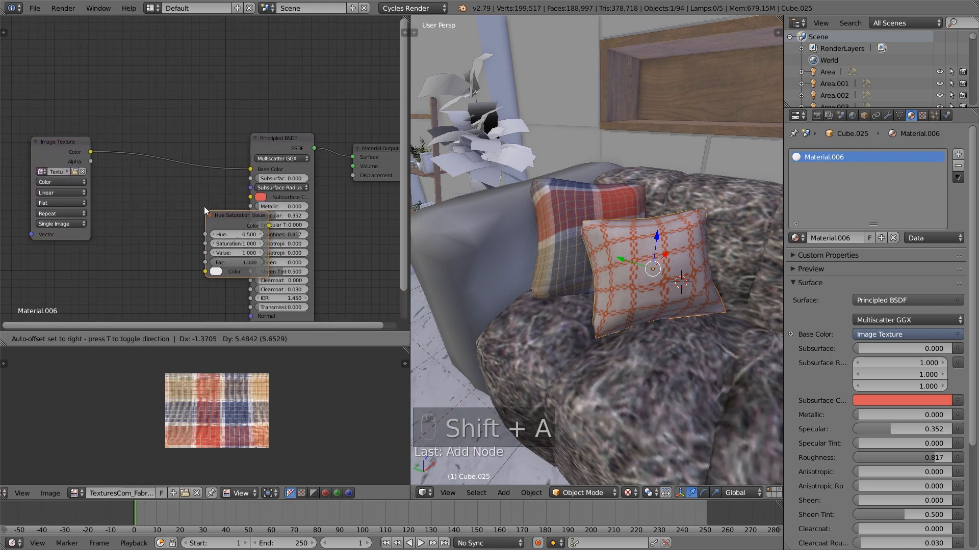
left_click(169, 155)
Set the Hue Saturation Value node's Hue to 0.52 and Saturation to 0.8
double_click(192, 176)
type("0.52")
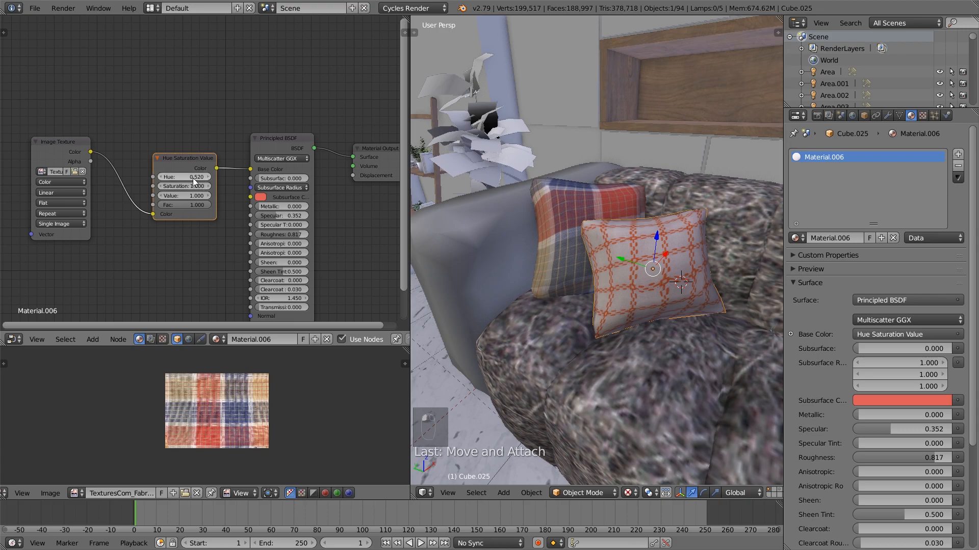
left_click(161, 185)
left_click(161, 185)
Space out the front pillow's nodes and insert an RGB Curves node between the Image Texture and Hue Saturation Value nodes
middle_click_drag(129, 153, 210, 154)
left_click_drag(148, 148, 47, 142)
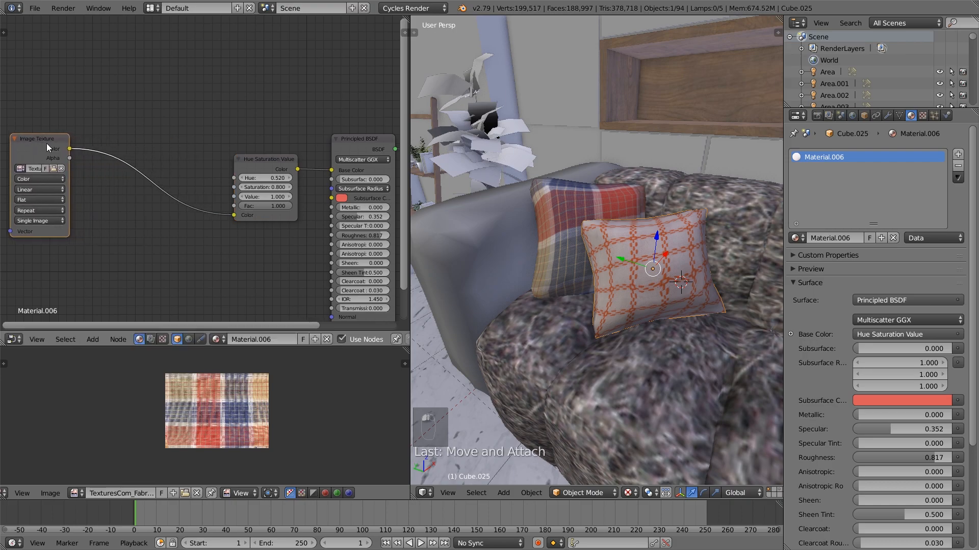
key("shift+a")
mouse_move(90, 196)
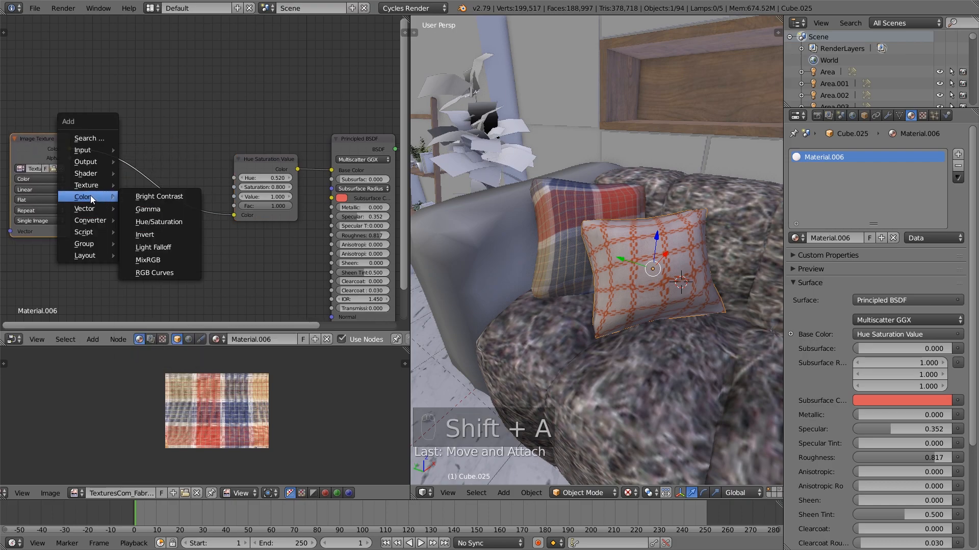
left_click(162, 273)
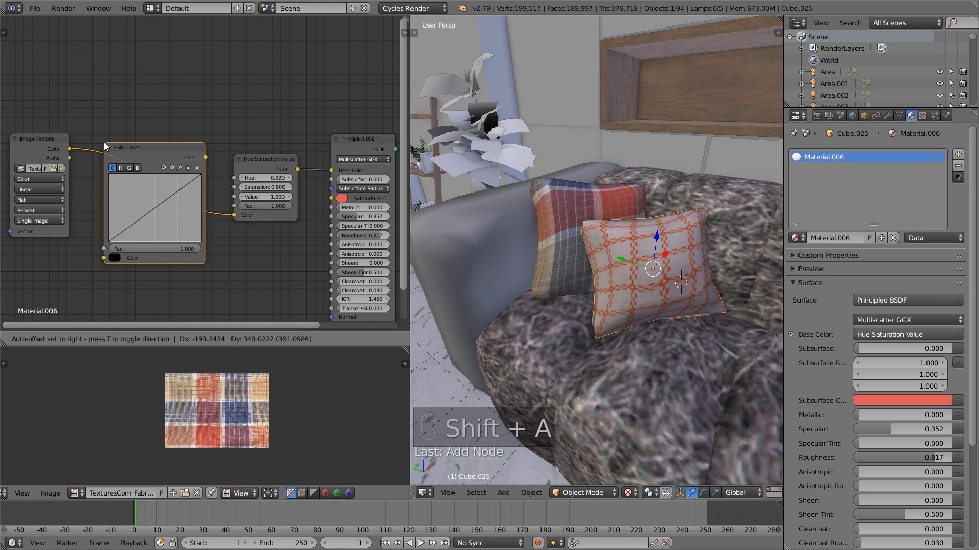
left_click(103, 142)
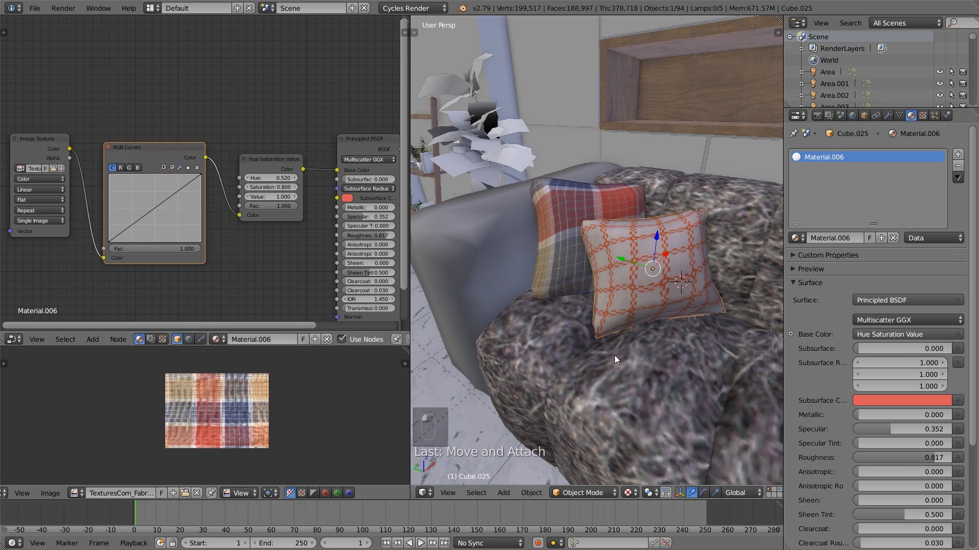
Switch to the camera view and frame the sofa pillows closely
key("KP_0")
middle_click_drag(576, 250, 644, 319, "shift")
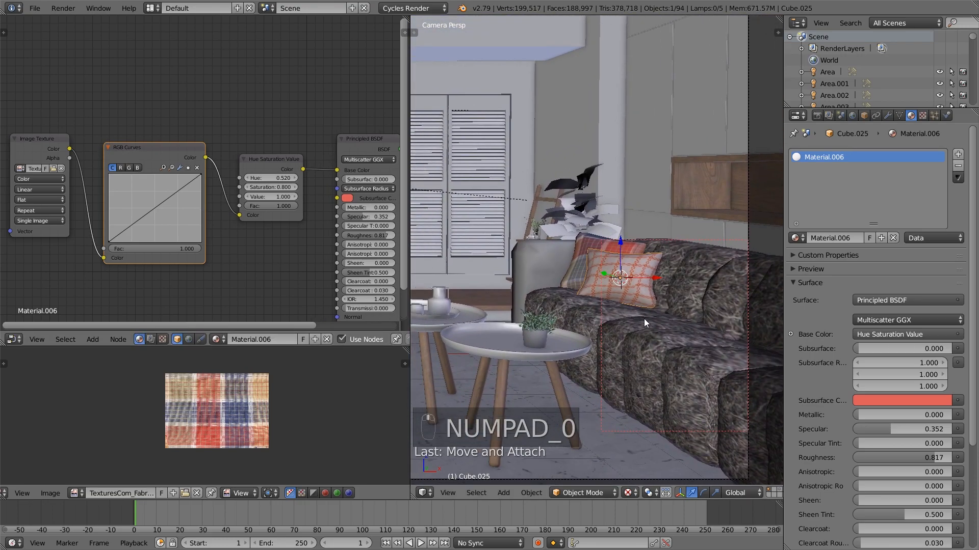
scroll(645, 320, "up", 2)
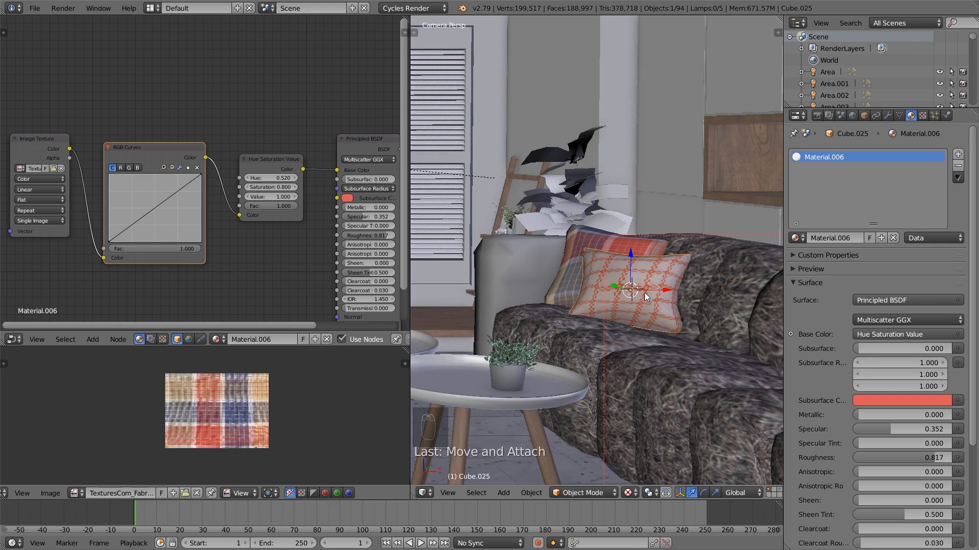
Select the sofa's seat and back section and rename its material to Couch
right_click(528, 266)
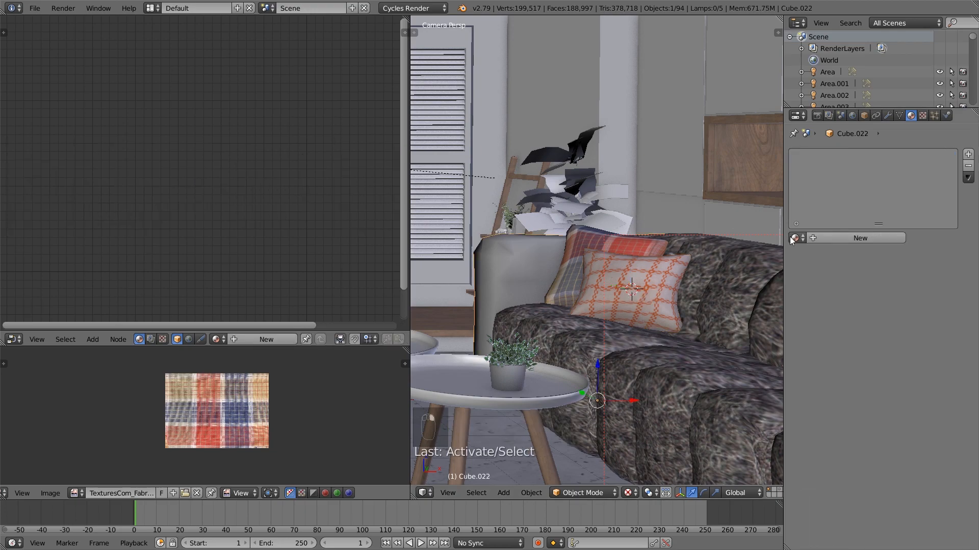
right_click(747, 292)
left_click(845, 238)
type("C")
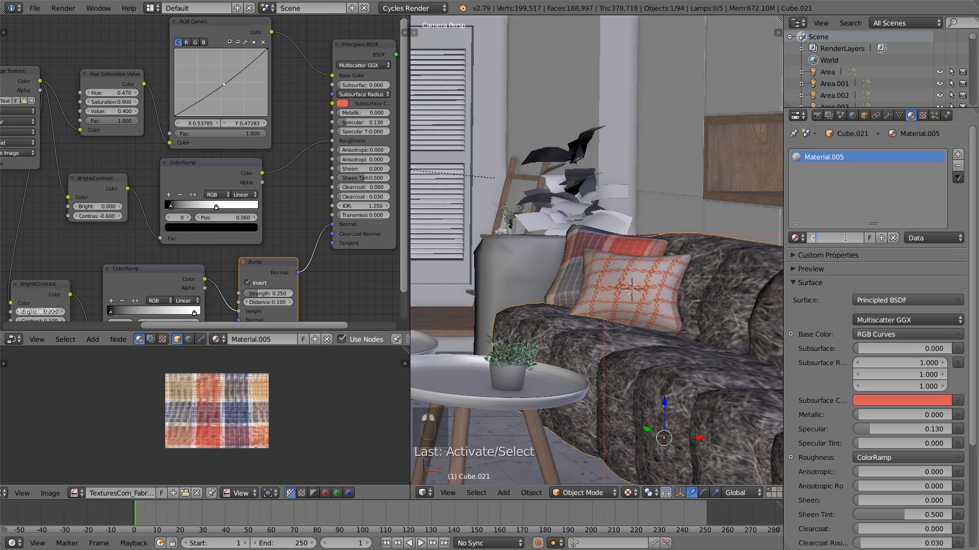
type("ouch")
key("Return")
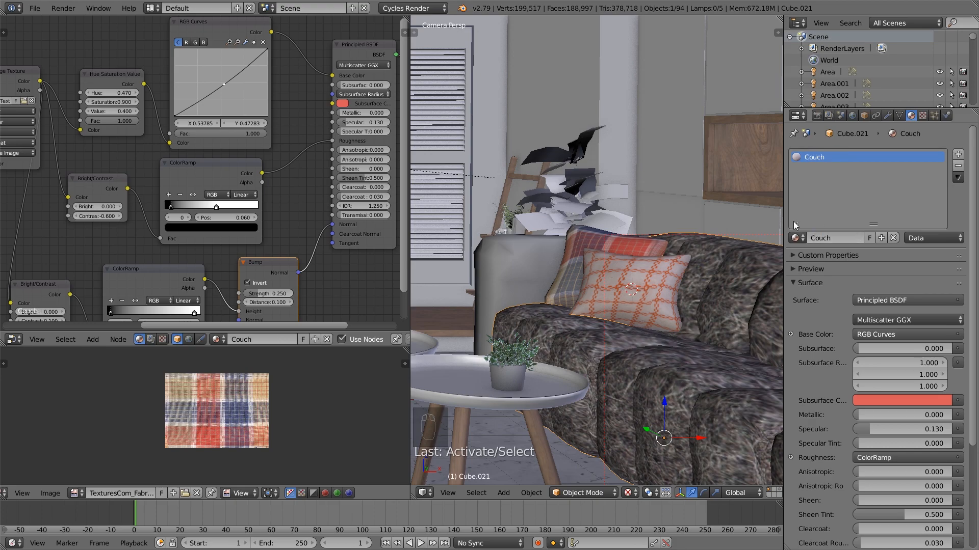
Assign the existing Couch material to the sofa's plain grey armrest section and deselect everything
right_click(523, 255)
left_click(797, 239)
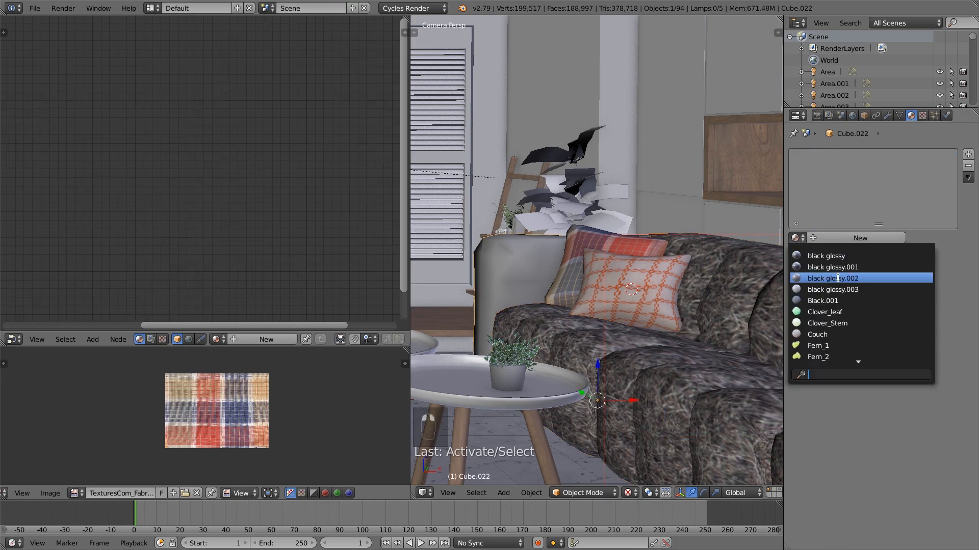
left_click(842, 333)
key("a")
key("Tab")
key("Tab")
key("Tab")
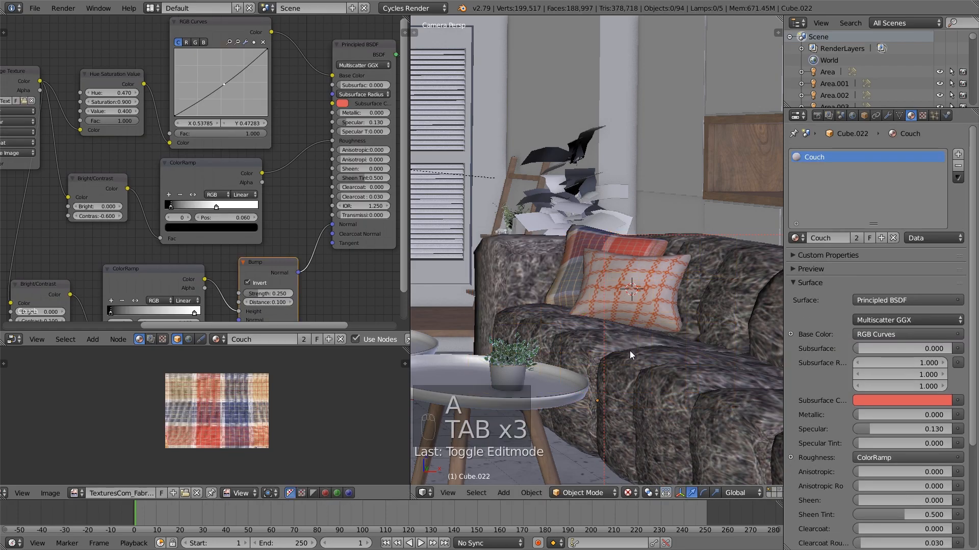
Set a render border around the two sofa pillows, save the file and preview them in Rendered shading
key("shift+b")
left_click_drag(710, 341, 525, 222)
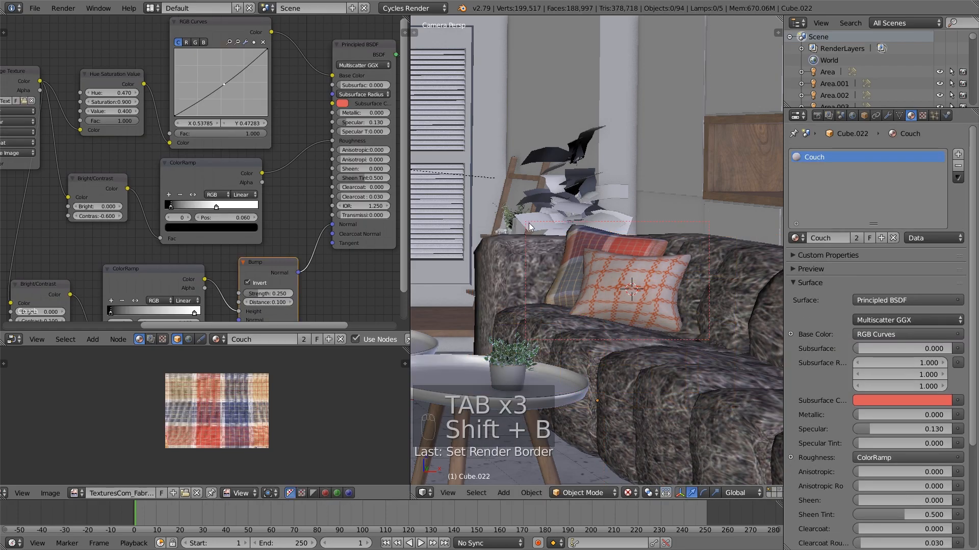
left_click(35, 8)
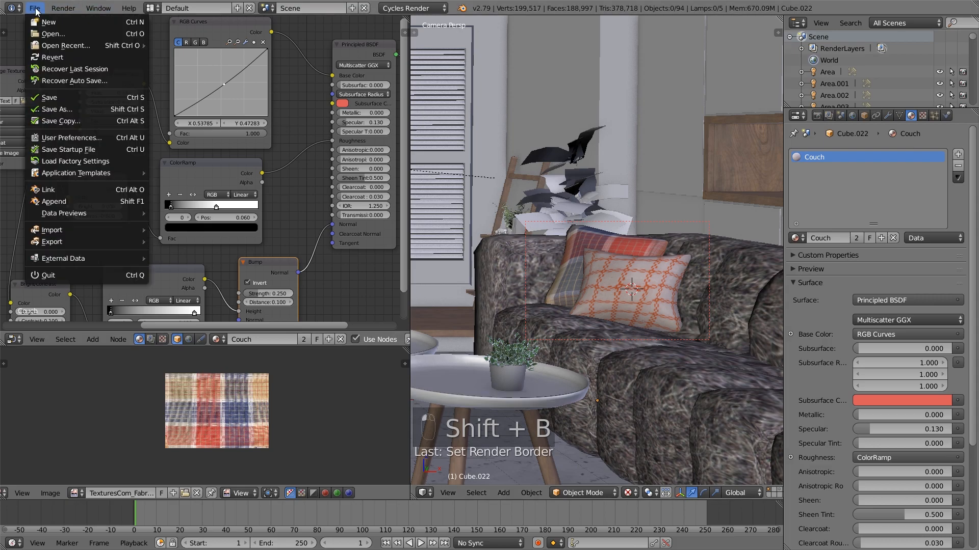
left_click(49, 97)
left_click(628, 493)
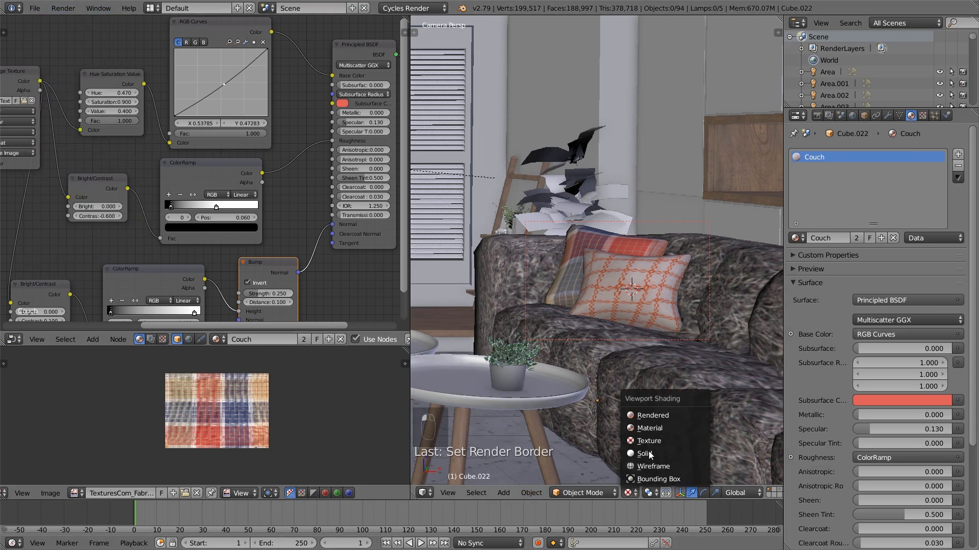
left_click(659, 415)
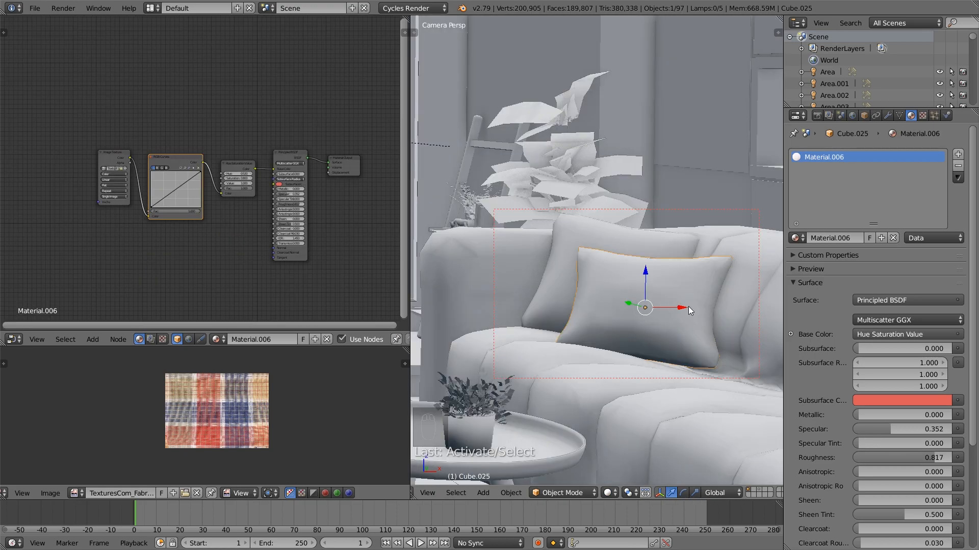
Reshape the front pillow's red RGB curve in rendered preview, with points at about X 0.251, Y 0.522 and X 0.773, Y 0.652
scroll(253, 164, "up", 3)
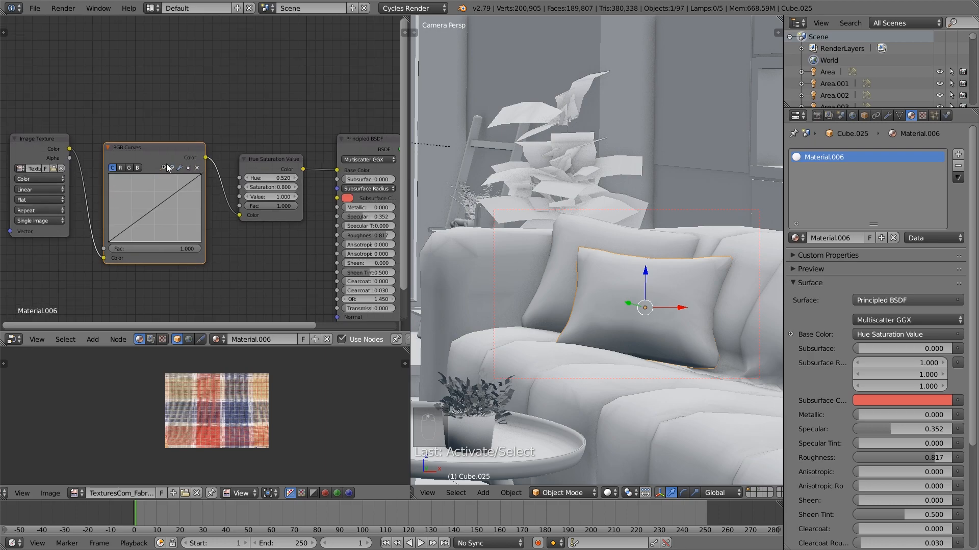
left_click(120, 167)
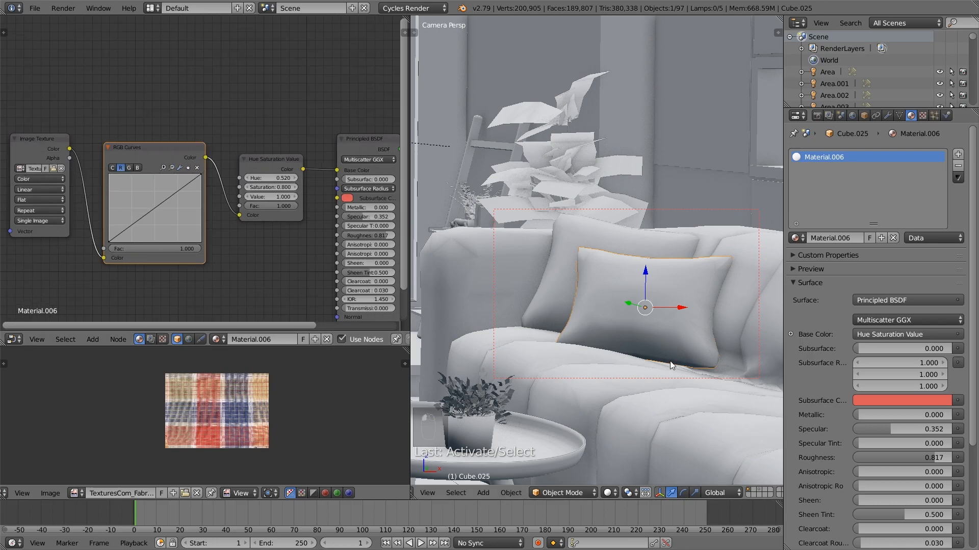
left_click(613, 494)
left_click(629, 418)
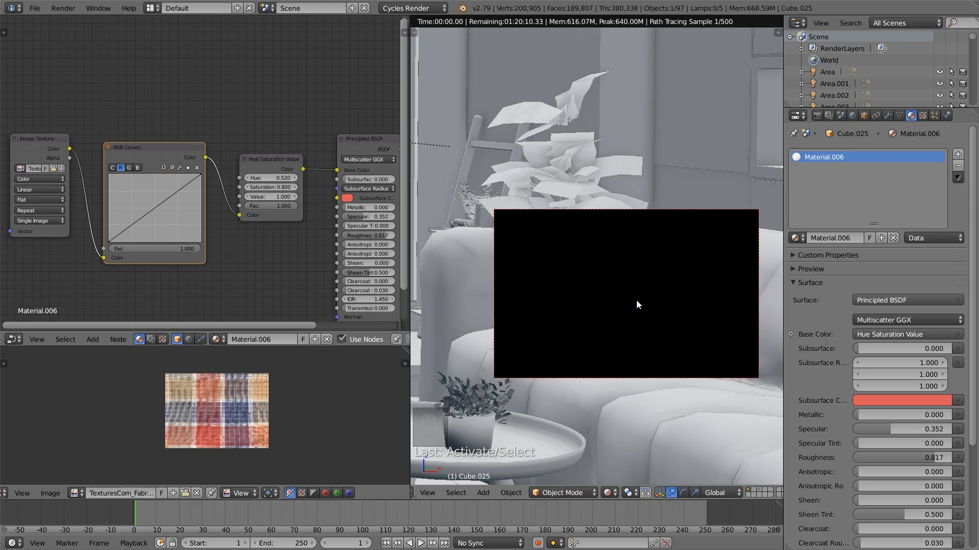
left_click(142, 219)
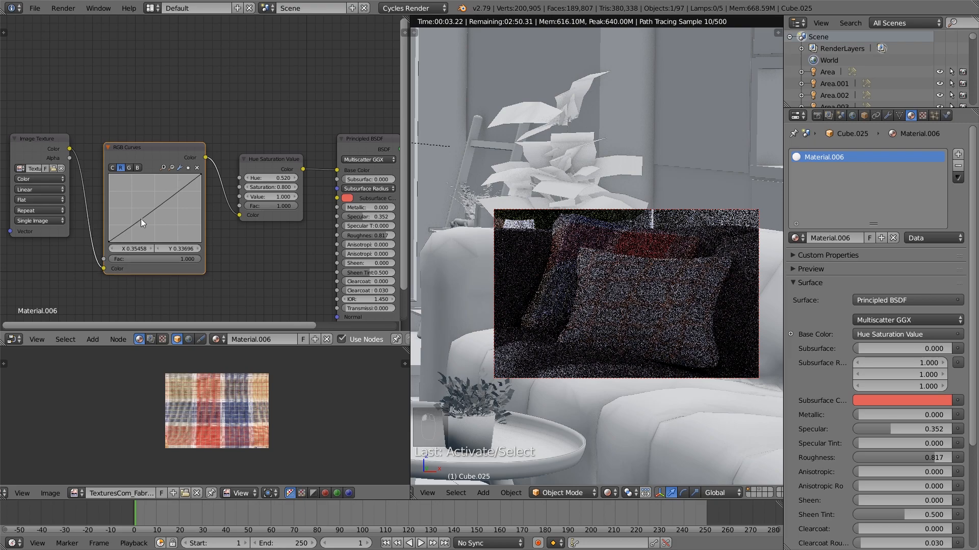
left_click(177, 197)
left_click_drag(177, 197, 131, 207)
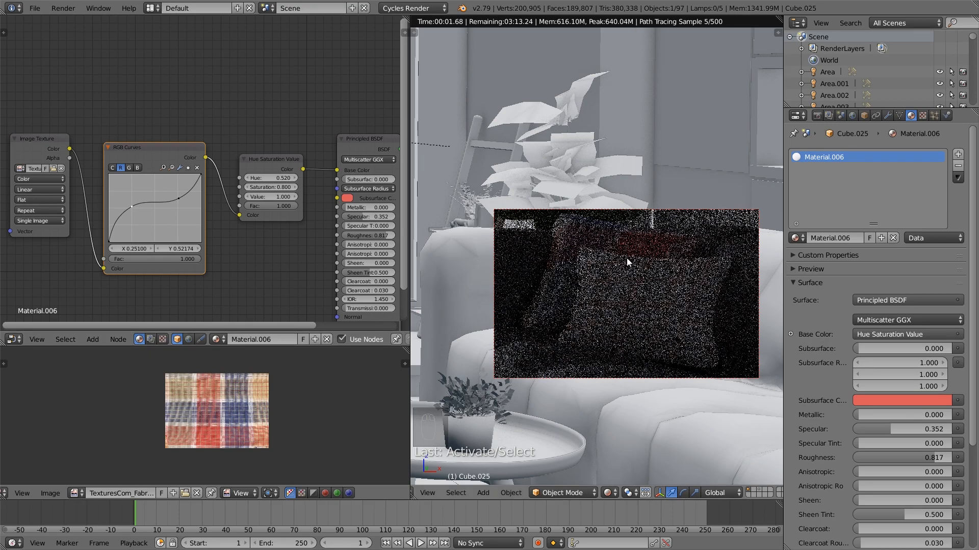
left_click_drag(172, 197, 180, 197)
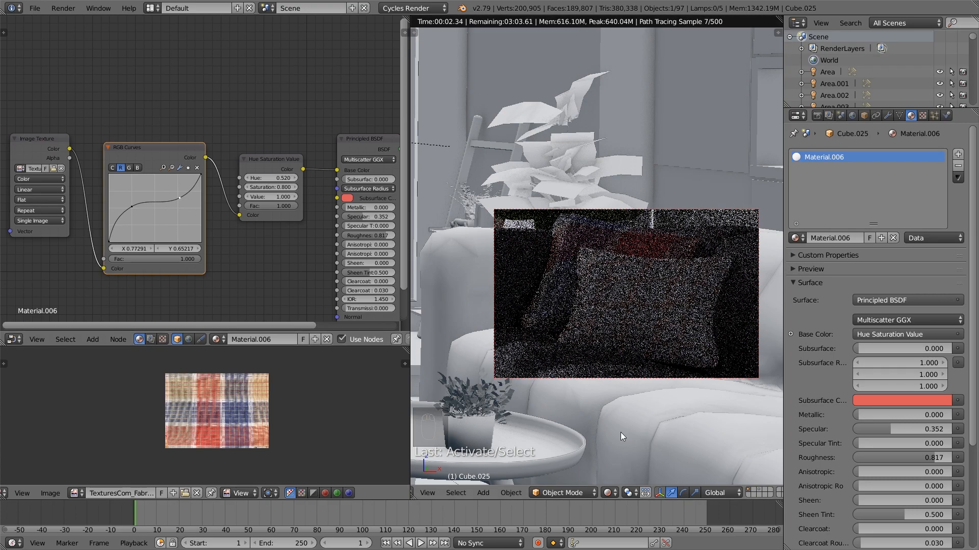
Refine the front pillow's red curve in Material shading, moving its upper point to about X 0.757, Y 0.630
left_click(608, 493)
left_click(629, 445)
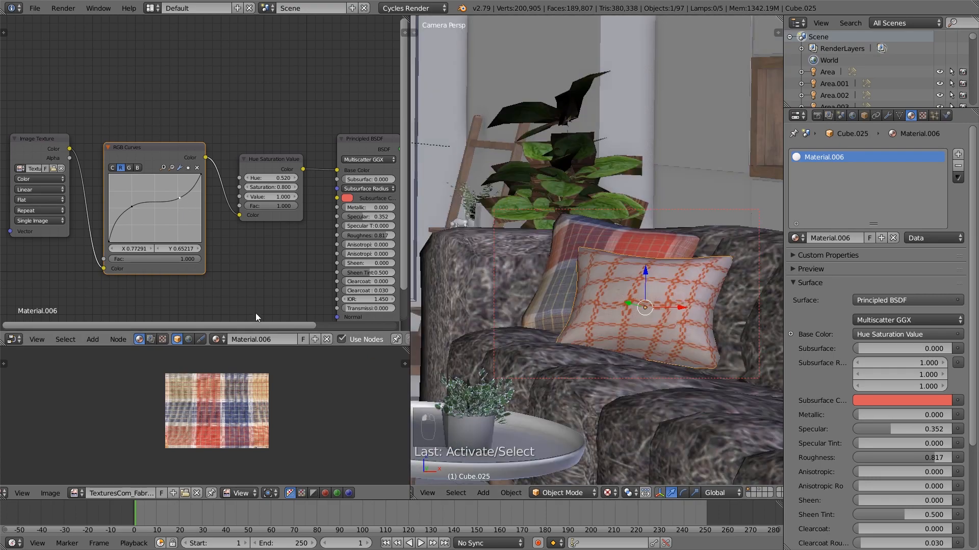
mouse_move(134, 207)
left_mouse_down()
mouse_move(136, 225)
mouse_move(131, 209)
mouse_move(180, 195)
left_mouse_up()
left_click(608, 493)
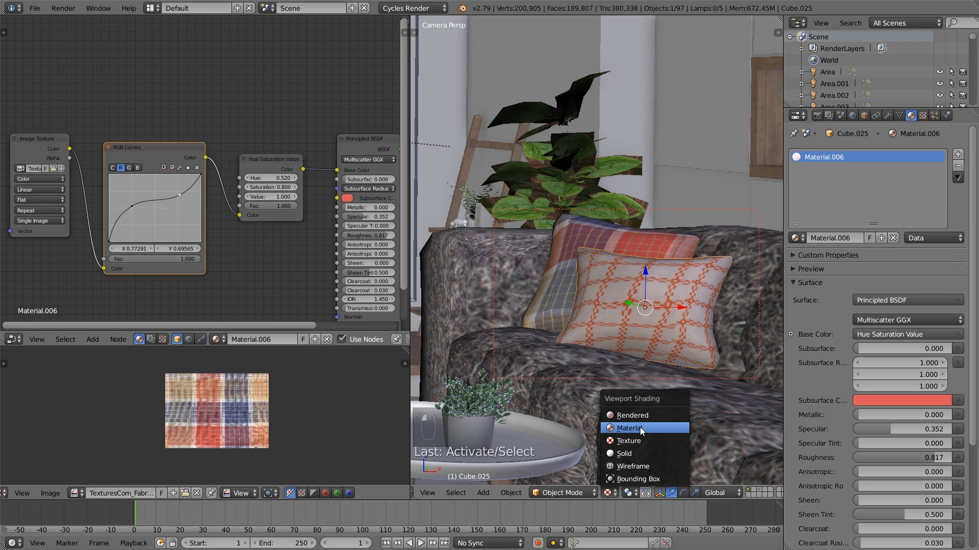
left_click(640, 427)
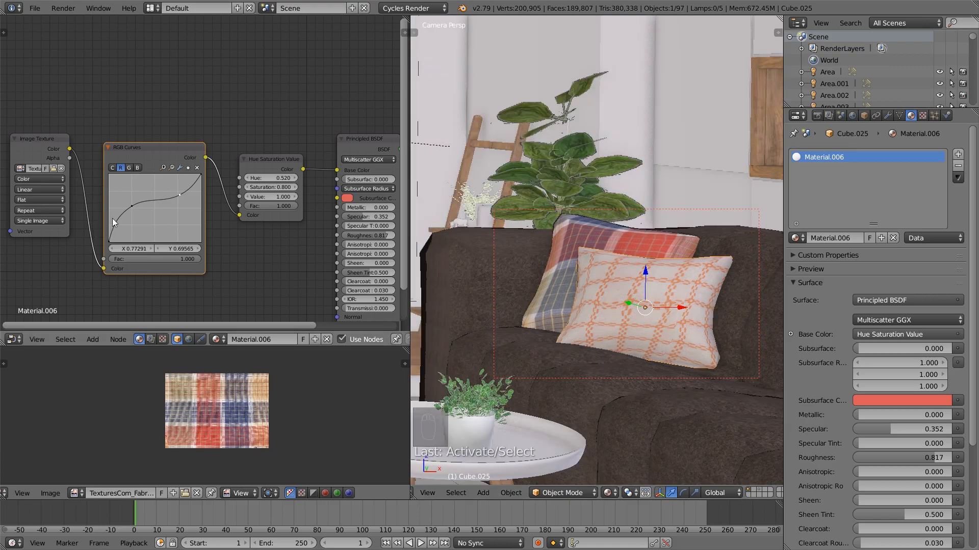
left_click_drag(132, 210, 134, 218)
left_click_drag(180, 196, 134, 208)
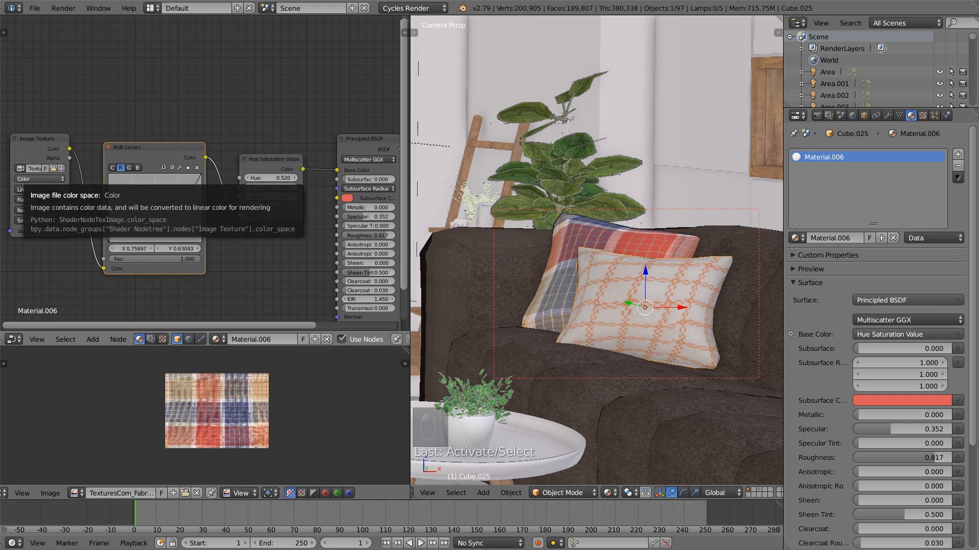
Shape the green curve into an S with points at about X 0.331, Y 0.266 and X 0.626, Y 0.707
left_click(129, 168)
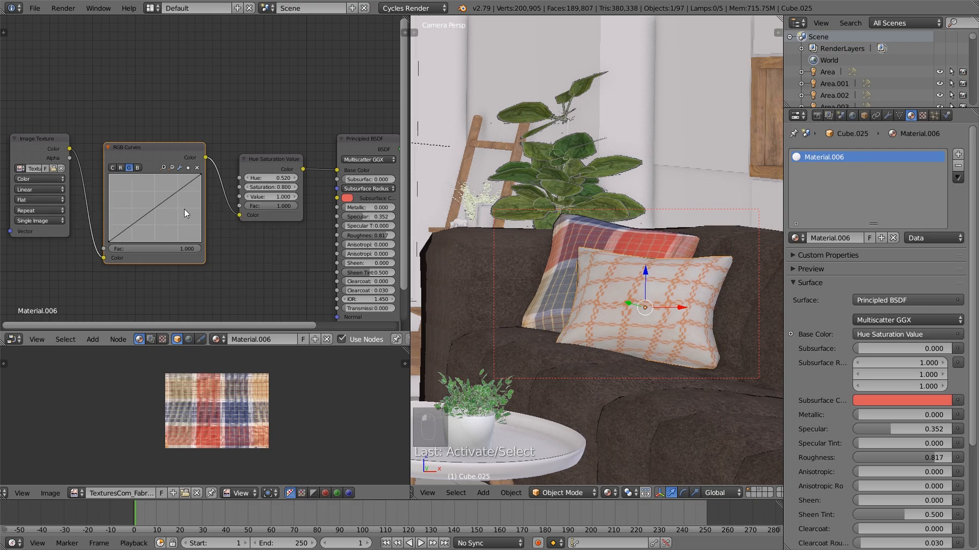
left_click_drag(202, 175, 139, 224)
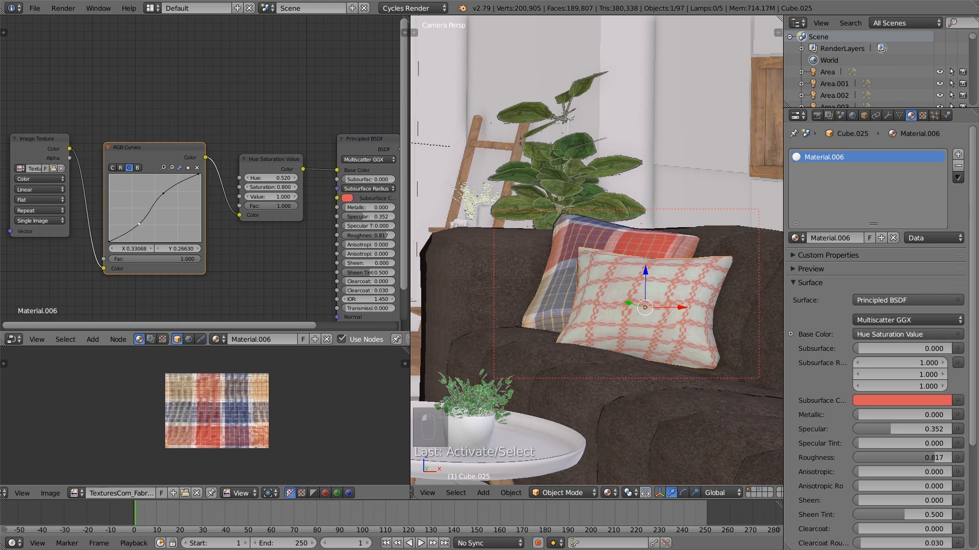
left_click_drag(165, 193, 168, 195)
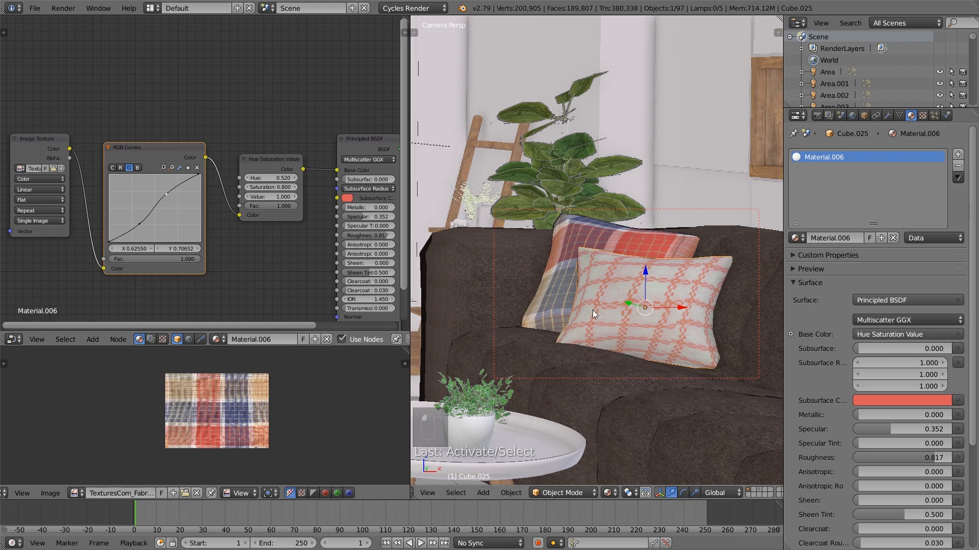
Switch the viewport to Solid shading and select the round table top under the potted plant to show its material nodes
scroll(644, 332, "down", 5)
scroll(658, 361, "up", 3)
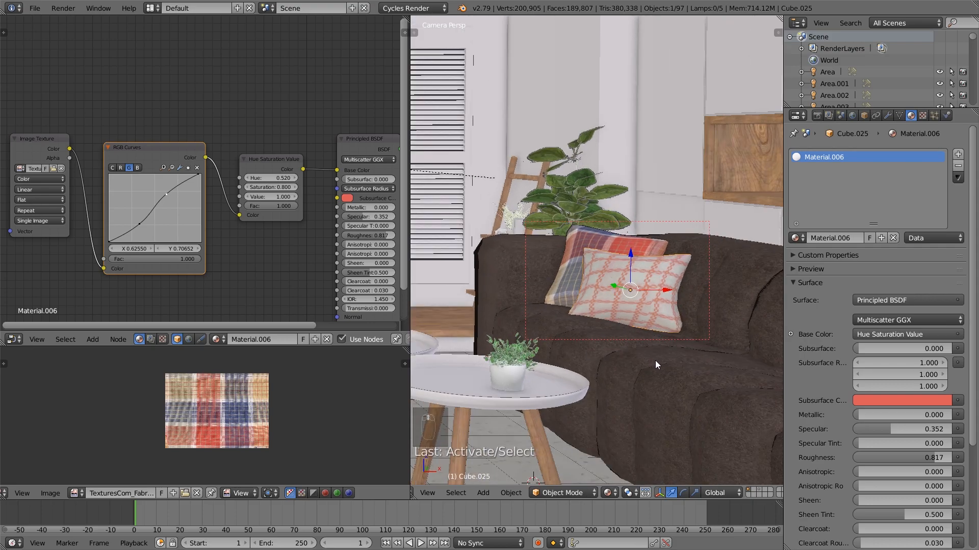
middle_click_drag(625, 342, 669, 325, "shift")
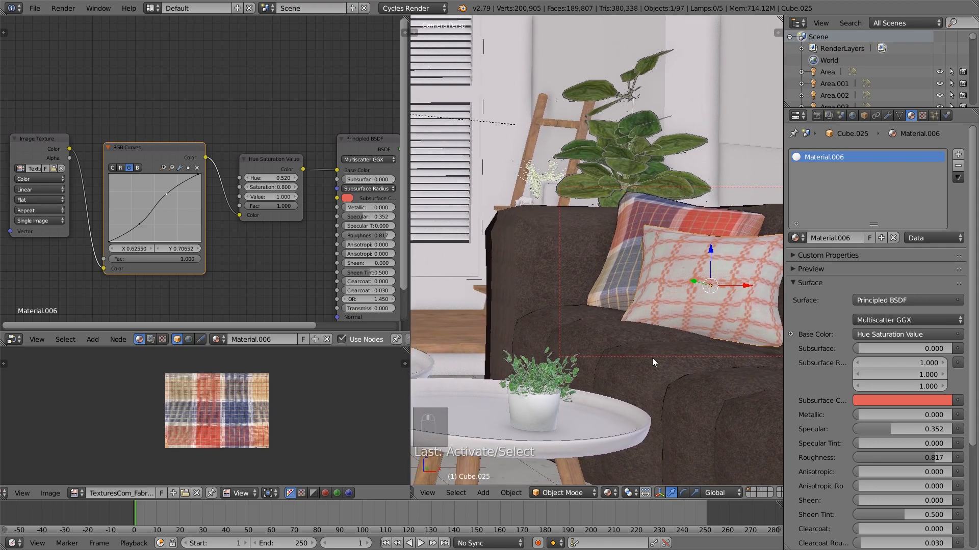
left_click(613, 493)
left_click(632, 453)
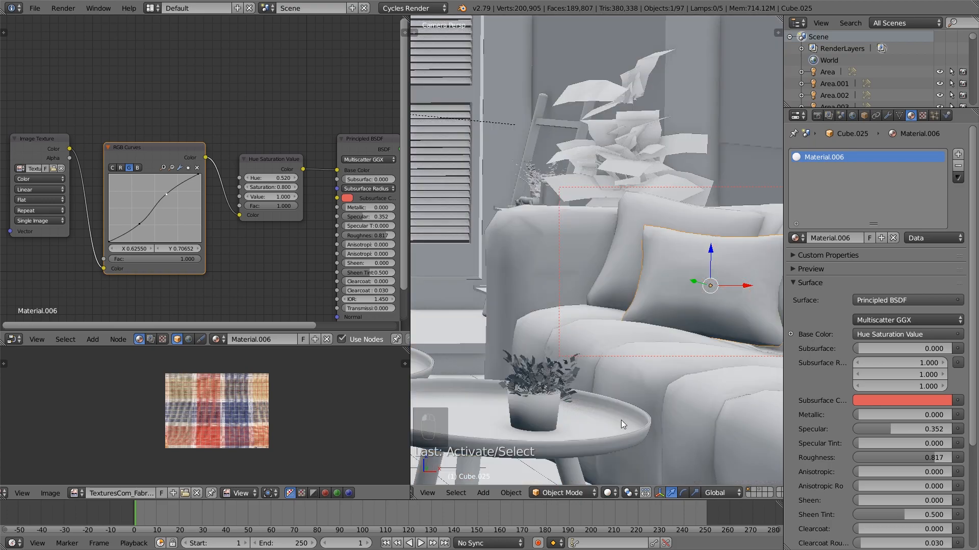
middle_click_drag(625, 423, 676, 379, "shift")
right_click(586, 408)
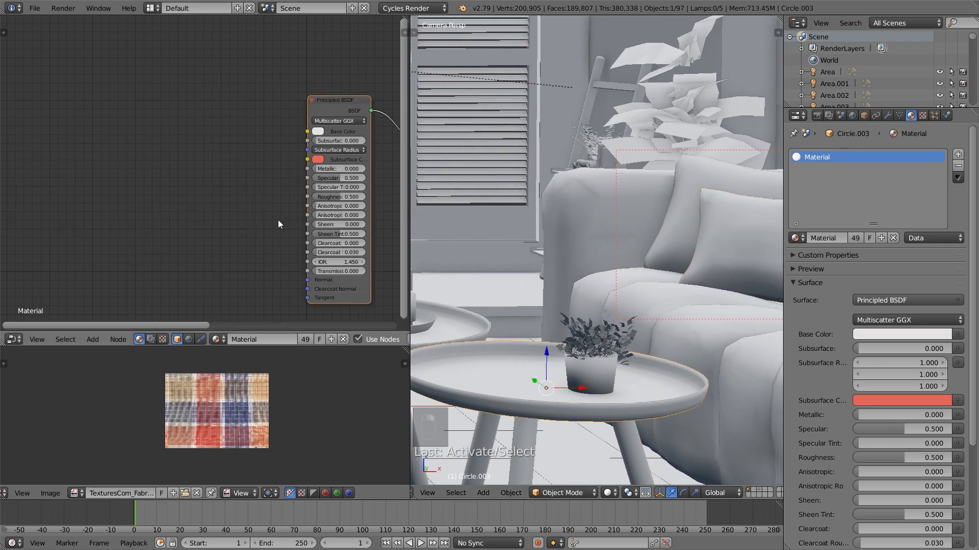
middle_click_drag(294, 217, 222, 211)
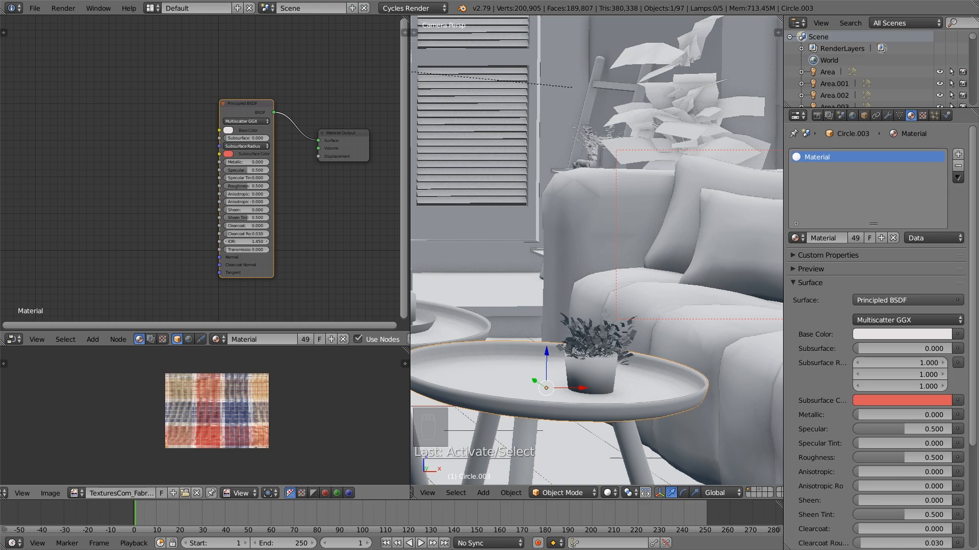
Focus on the other round coffee table's top and make its shared material a single-user copy
middle_click_drag(535, 349, 693, 332)
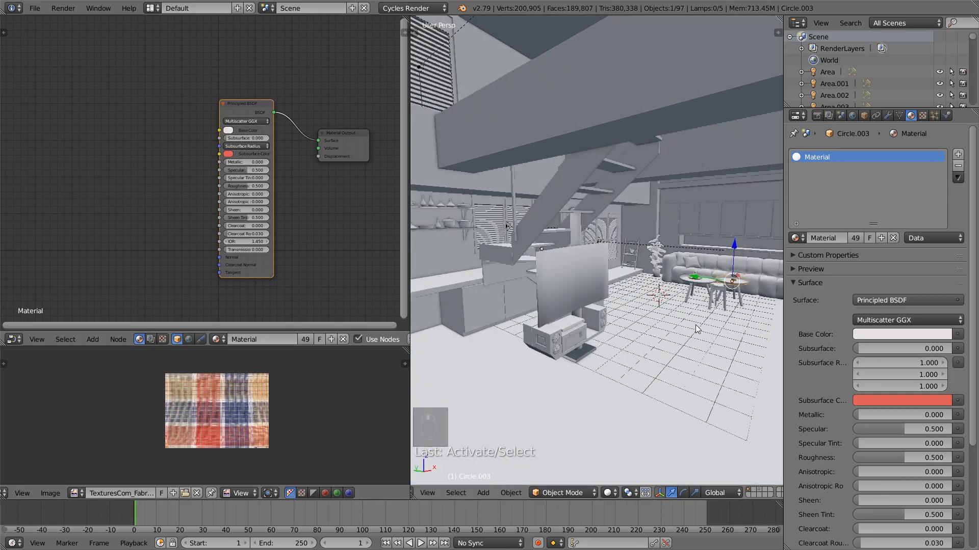
right_click(699, 281)
key("KP_Decimal")
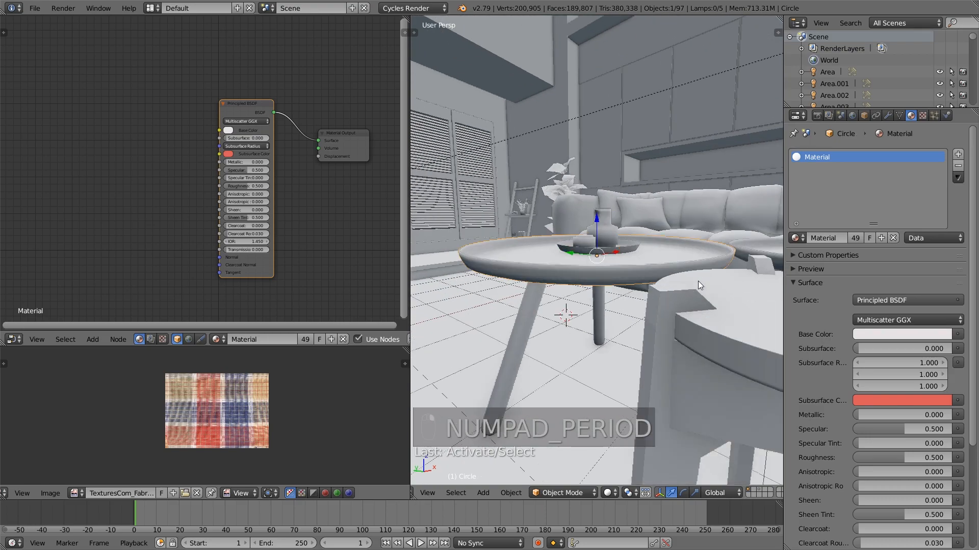
left_click(856, 238)
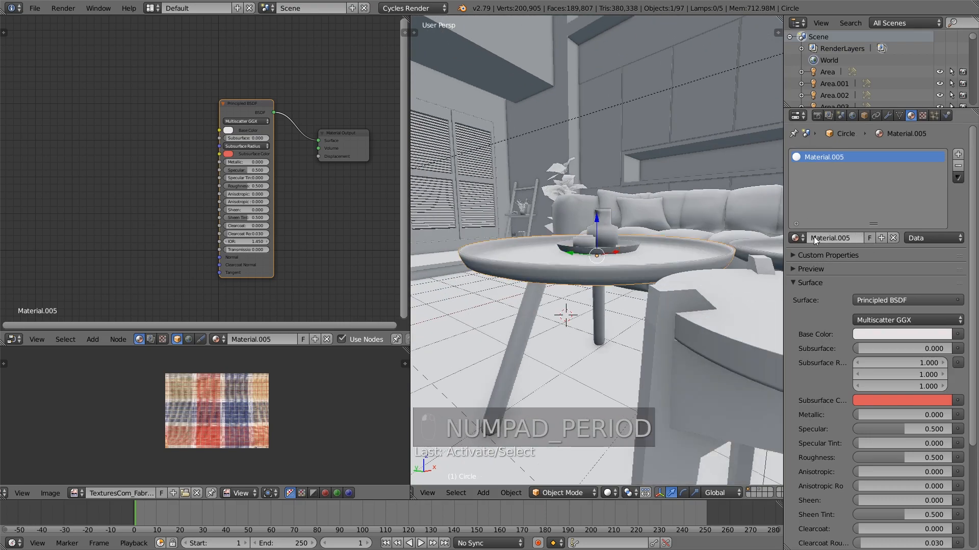
Change the table top's Principled BSDF base color to a medium blue
scroll(203, 189, "up", 2)
left_click(239, 121)
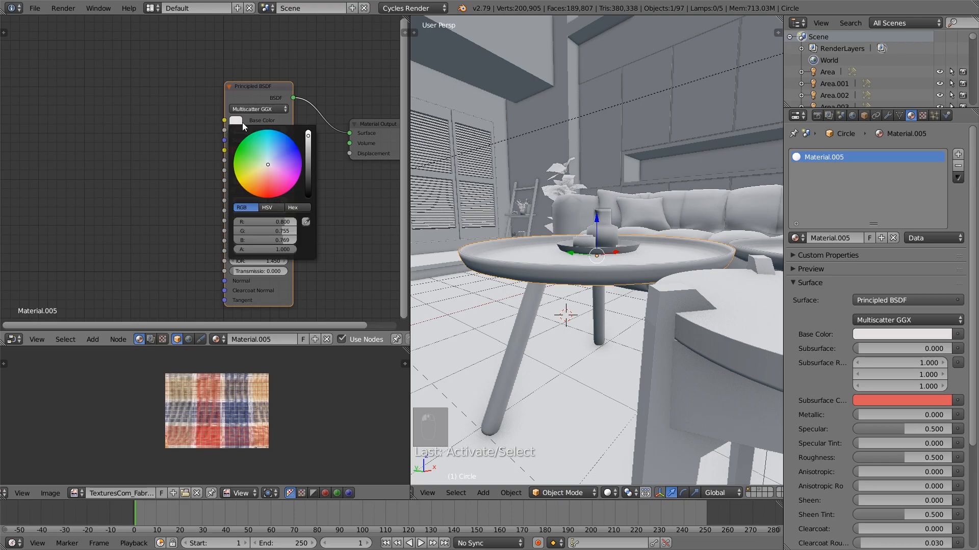
left_click(275, 151)
left_click_drag(275, 151, 309, 148)
left_click(275, 148)
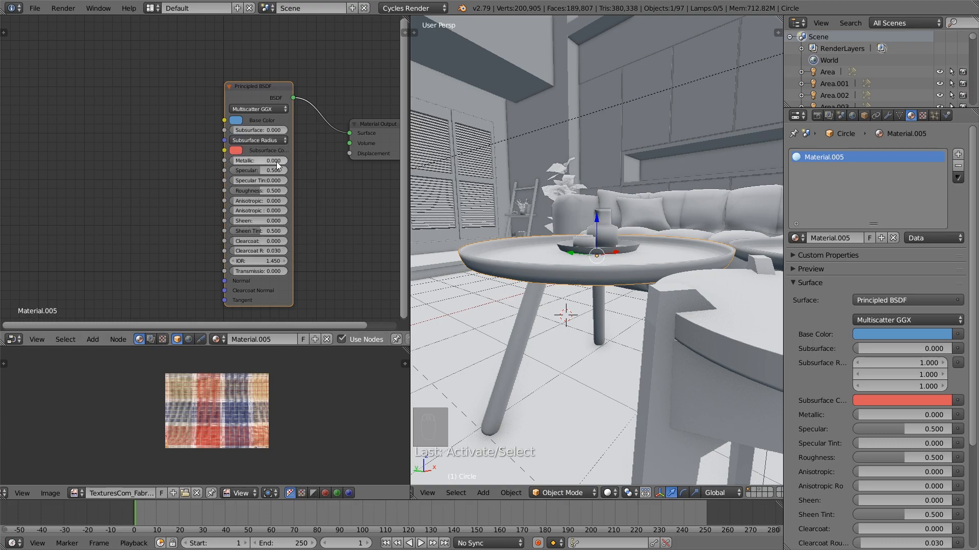
Set the table top material's Specular to 0.677, Roughness to 0.256 and Sheen to 0.509
left_click_drag(234, 170, 270, 171)
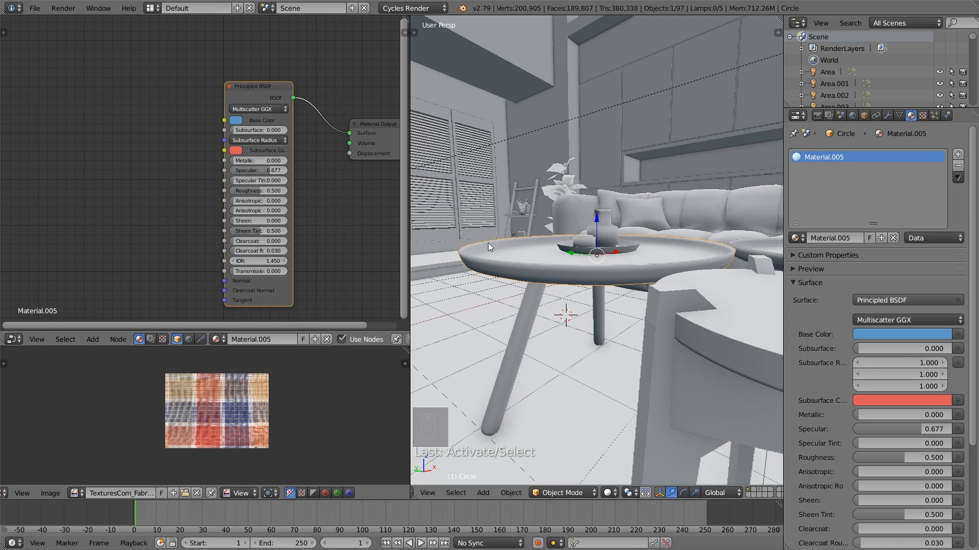
left_click_drag(257, 191, 243, 191)
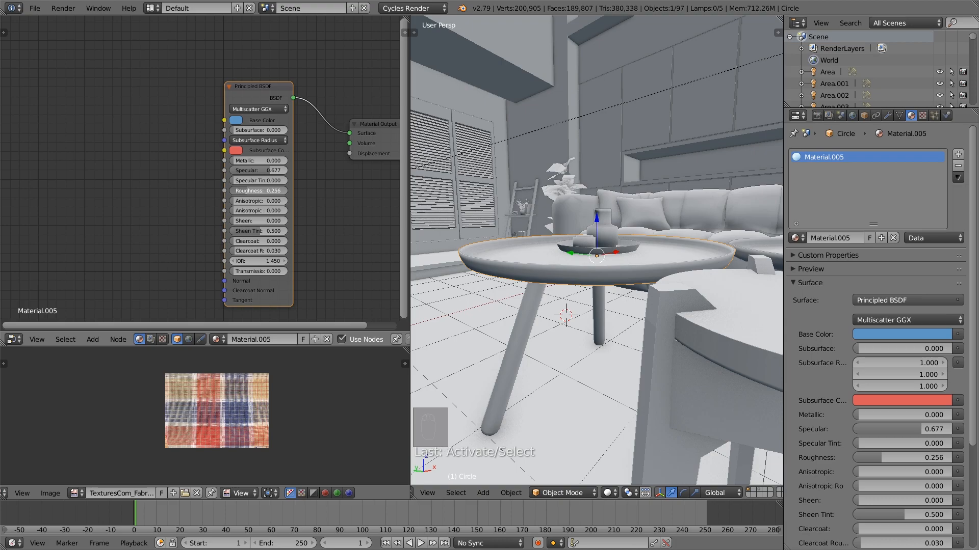
middle_click_drag(565, 264, 507, 270)
mouse_move(246, 218)
left_mouse_down()
mouse_move(277, 217)
mouse_move(261, 221)
left_mouse_up()
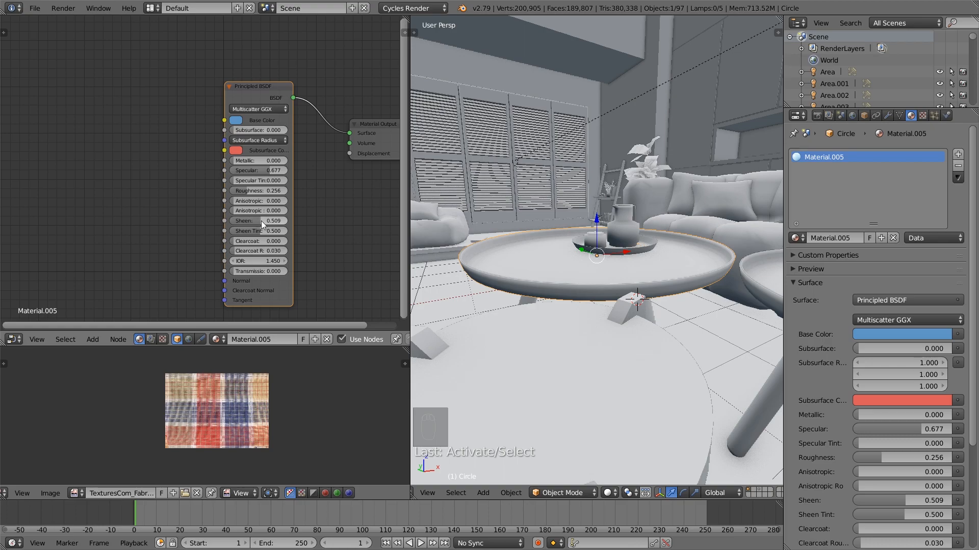
Set the table top material's IOR to 1.350 and rename the material blue
left_click(234, 261)
scroll(494, 258, "up", 1)
scroll(589, 260, "down", 2)
middle_click_drag(589, 260, 563, 264)
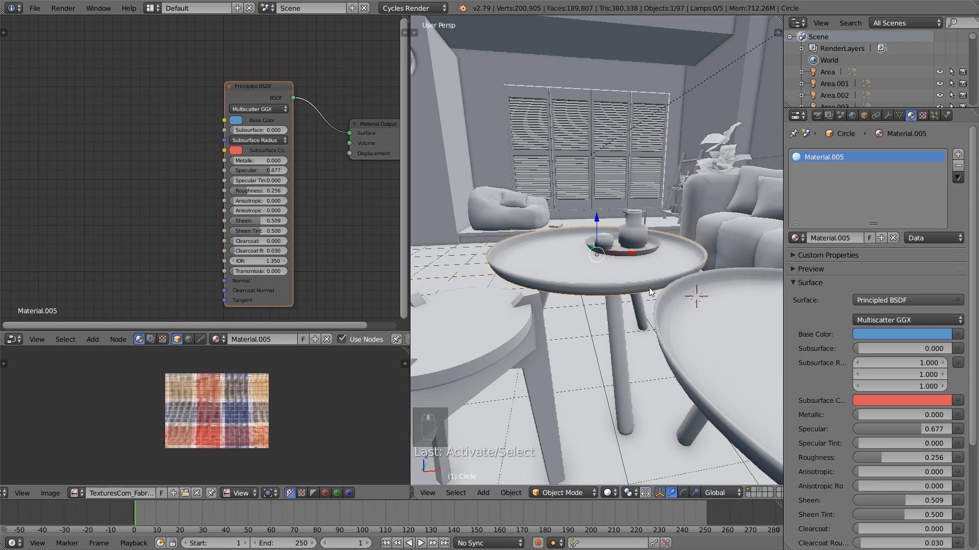
middle_click_drag(649, 287, 657, 284)
left_click(834, 238)
key("BackSpace")
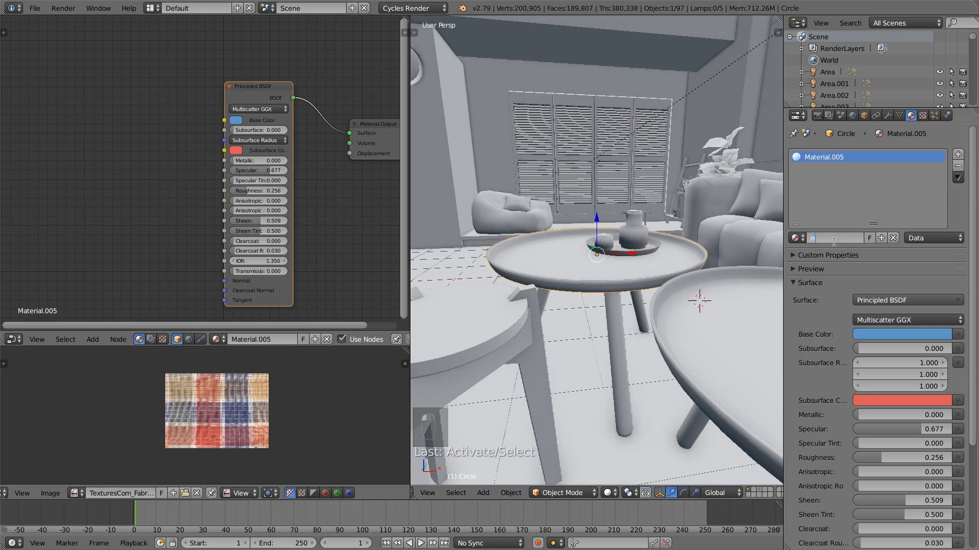
type("blue")
key("Return")
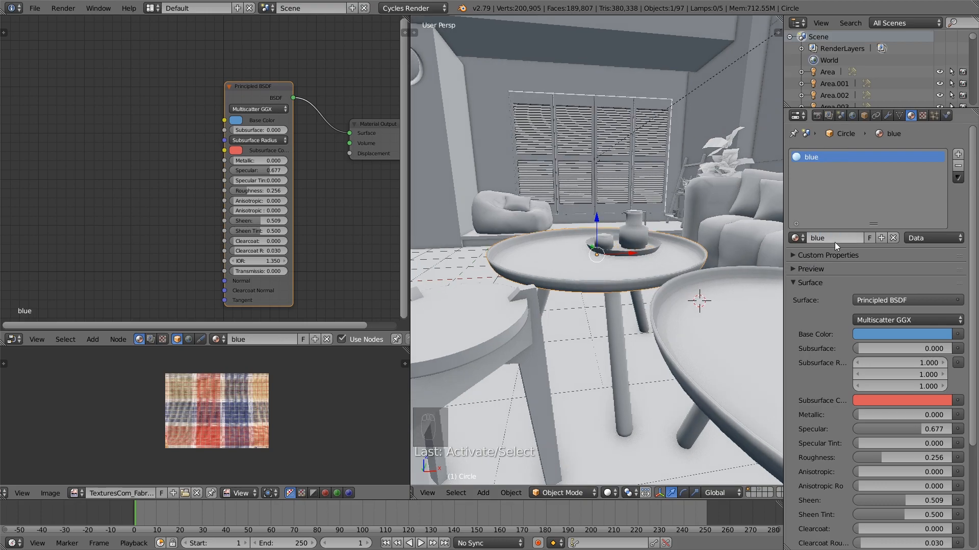
Give the neighbouring round table's top the blue material and make it a single-user copy
scroll(619, 313, "down", 1)
left_click(656, 308)
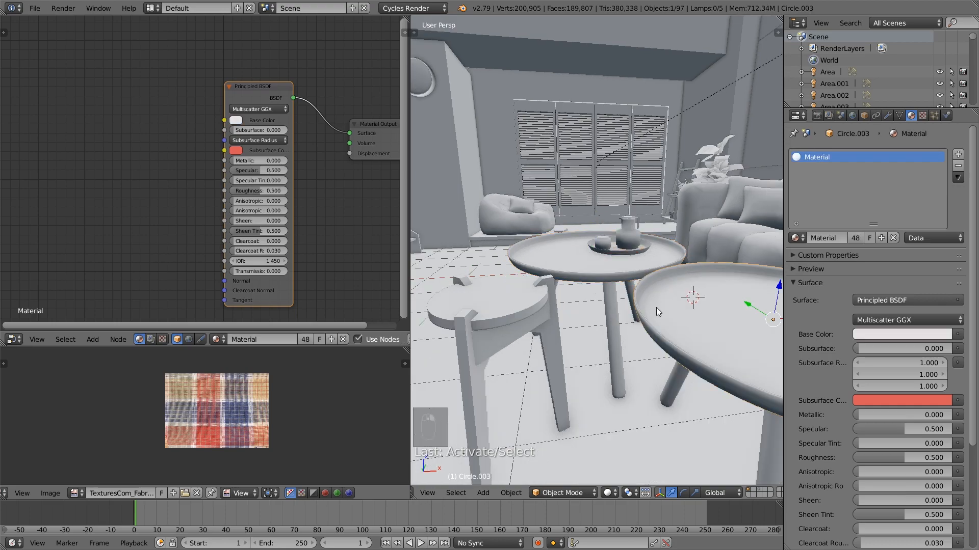
left_click(798, 238)
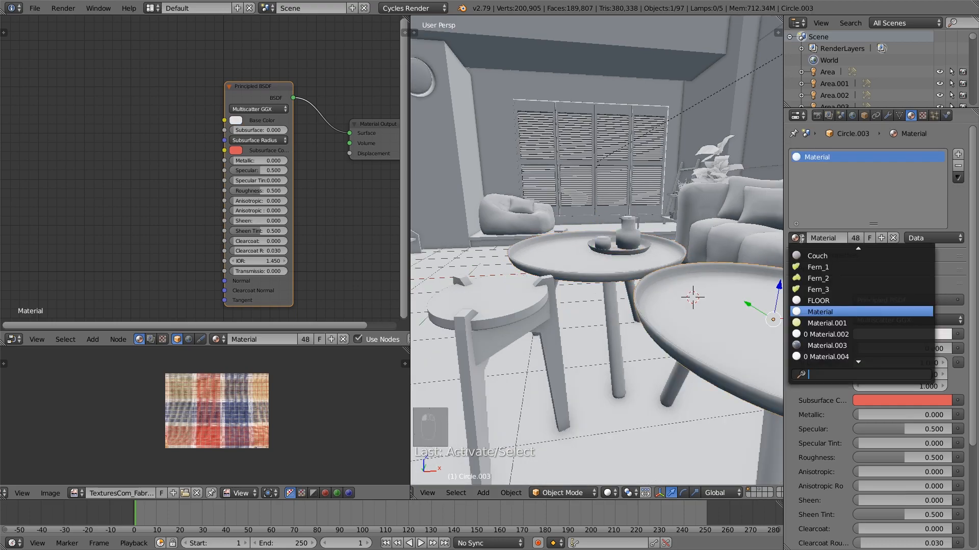
type("b")
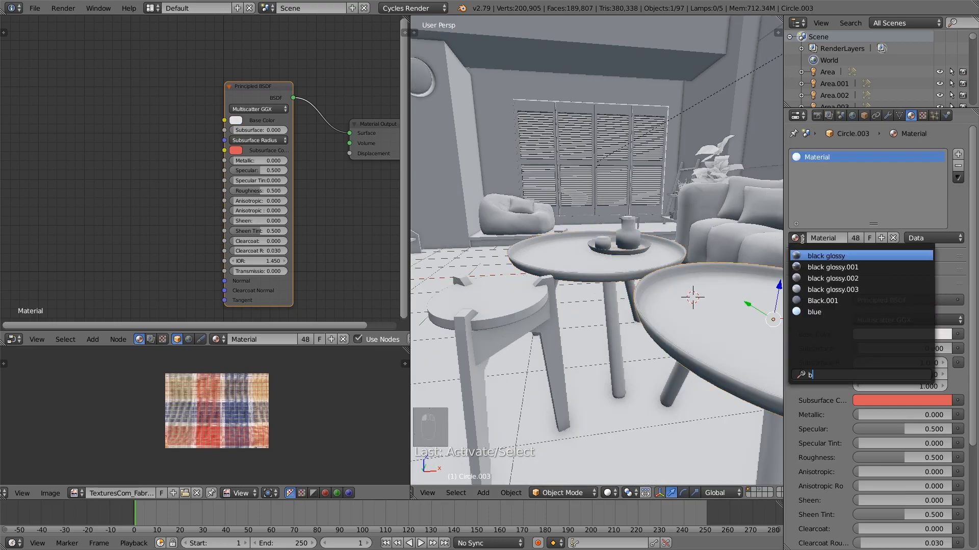
left_click(823, 311)
left_click(863, 241)
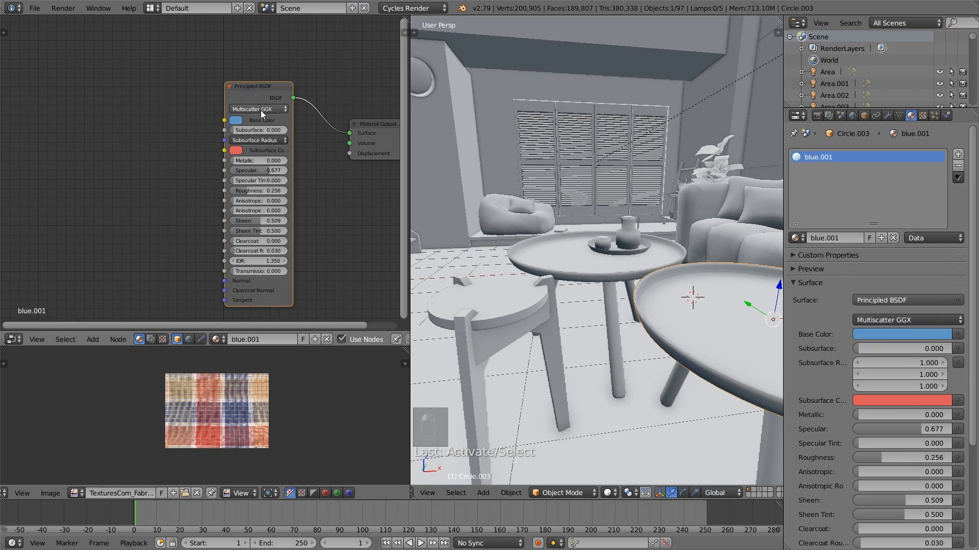
Change the second table top's Principled BSDF base color to a very pale, nearly white lavender
left_click(236, 121)
left_click_drag(277, 148, 308, 137)
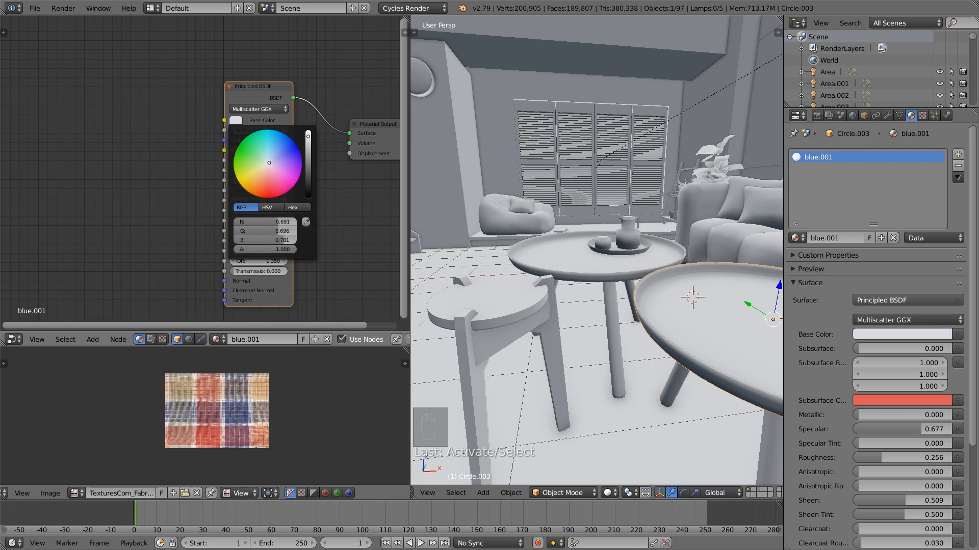
left_click(242, 121)
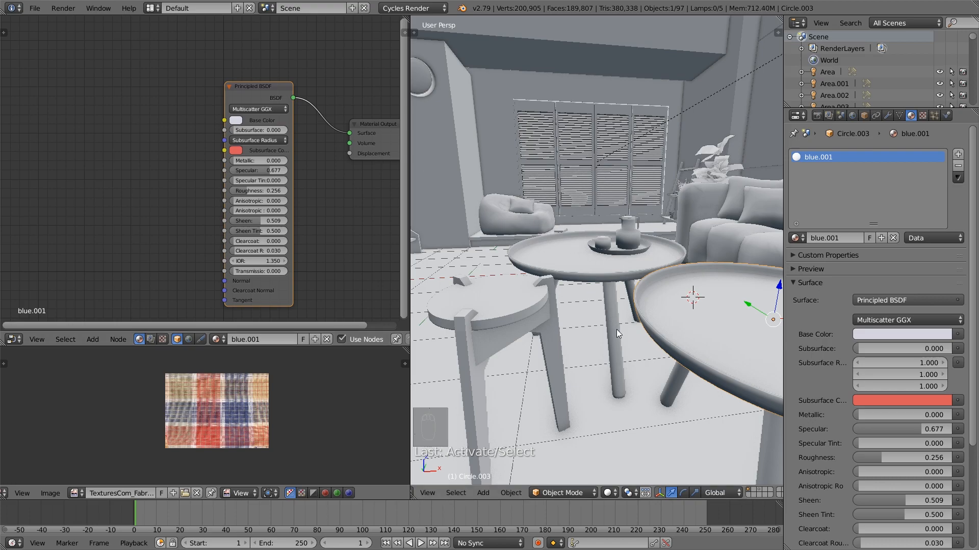
Select the round tray under the jug and scale it slightly wider in X and Y, and slightly taller along Z
scroll(661, 297, "up", 8)
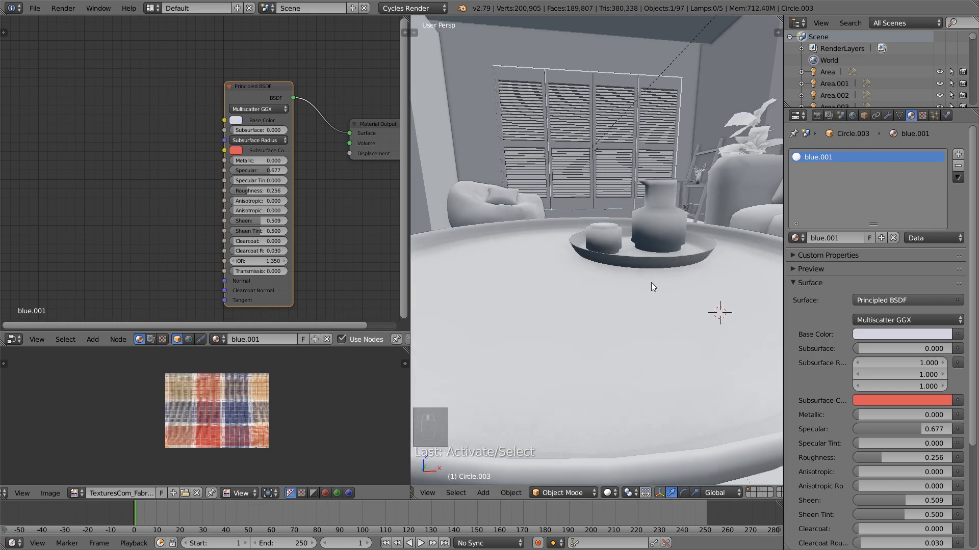
right_click(635, 299)
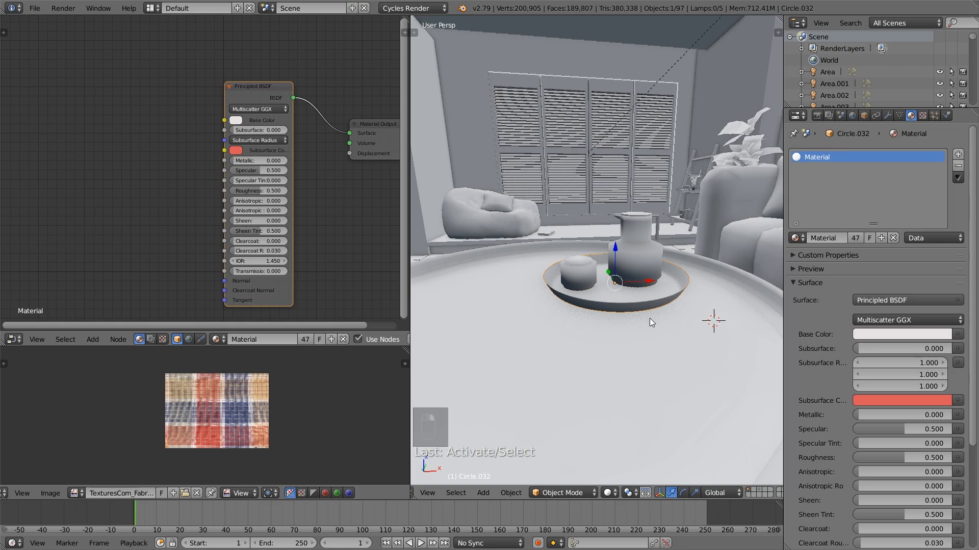
key("s")
key("shift+z")
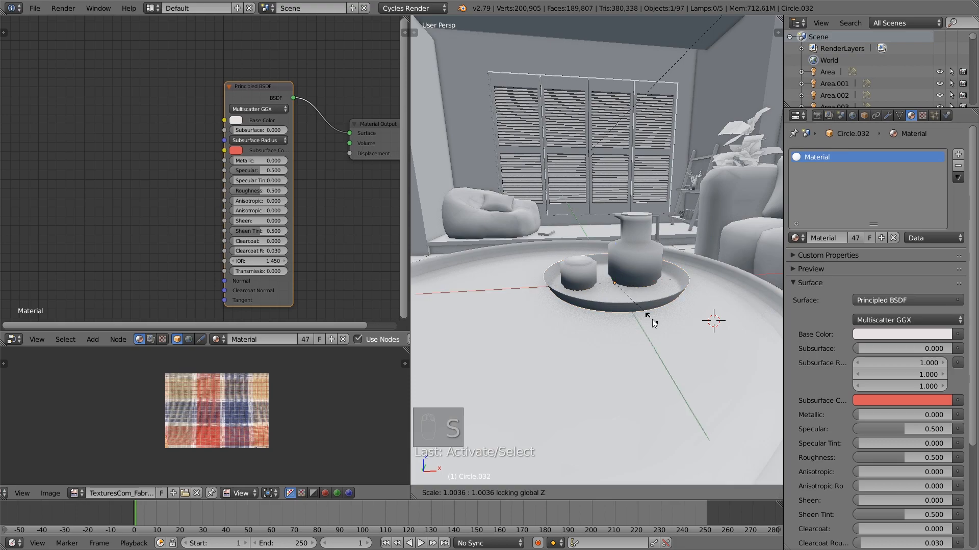
left_click(660, 320)
key("s")
key("z")
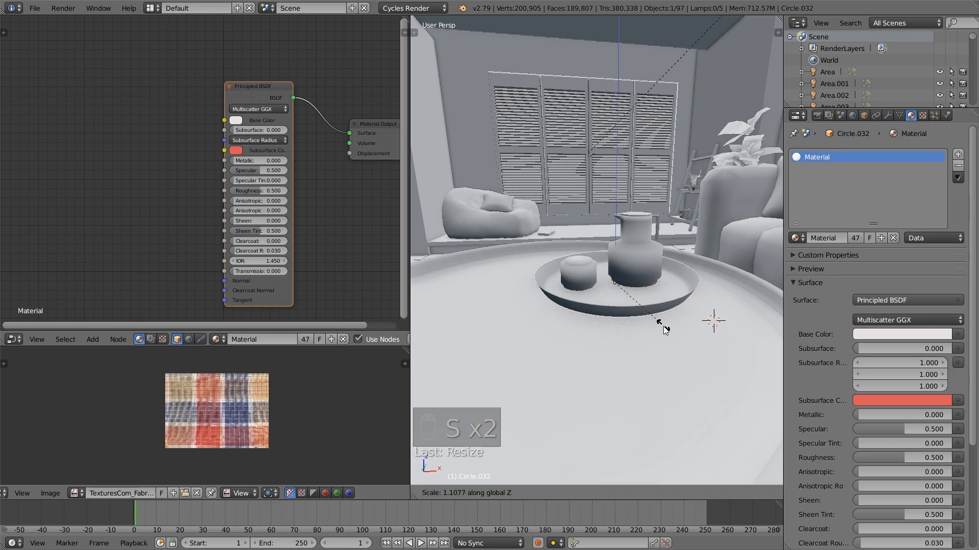
left_click(662, 326)
mouse_move(663, 326)
middle_mouse_down()
mouse_move(660, 292)
mouse_move(665, 317)
mouse_move(677, 316)
middle_mouse_up()
Scale the edge loop around the tray's rim slightly inward in Edit Mode, returning to Object Mode
key("Tab")
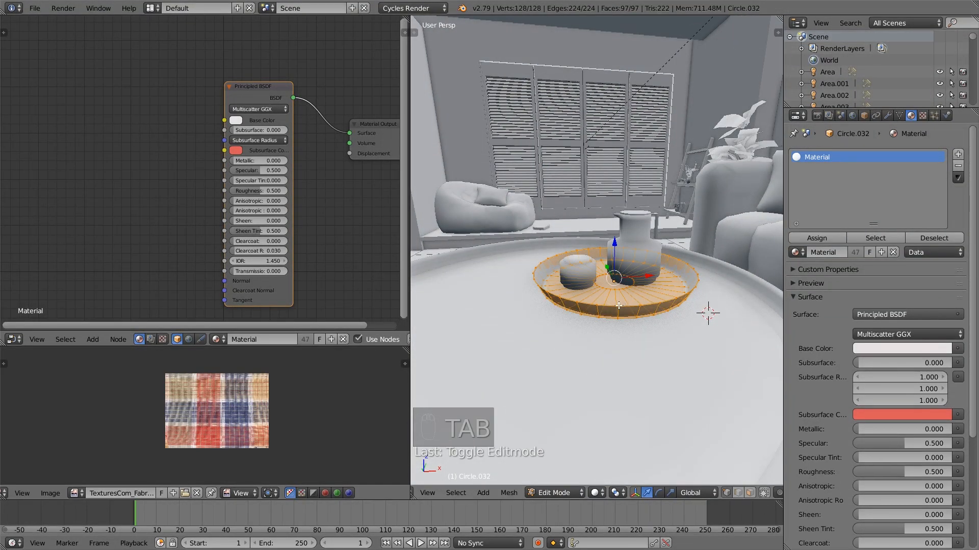
right_click(611, 306, "alt")
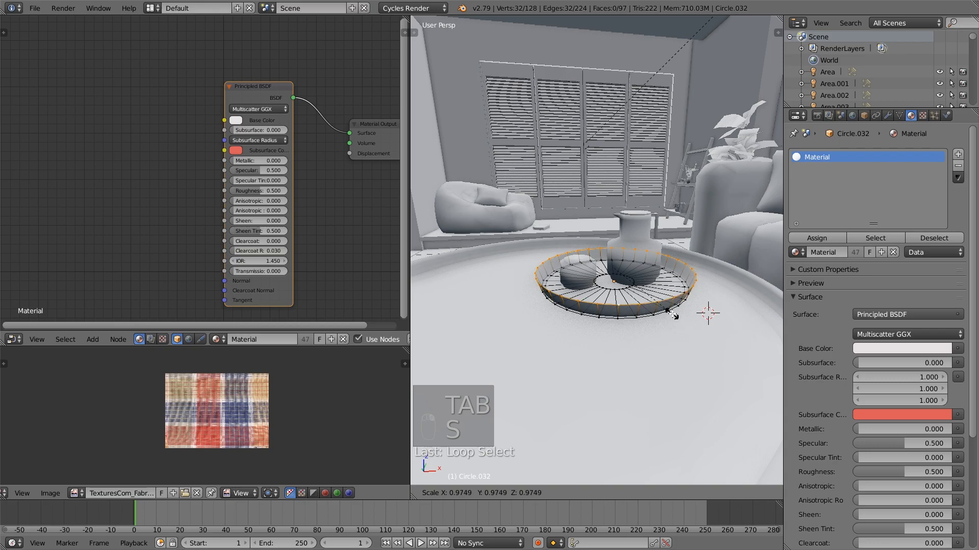
key("a")
key("Tab")
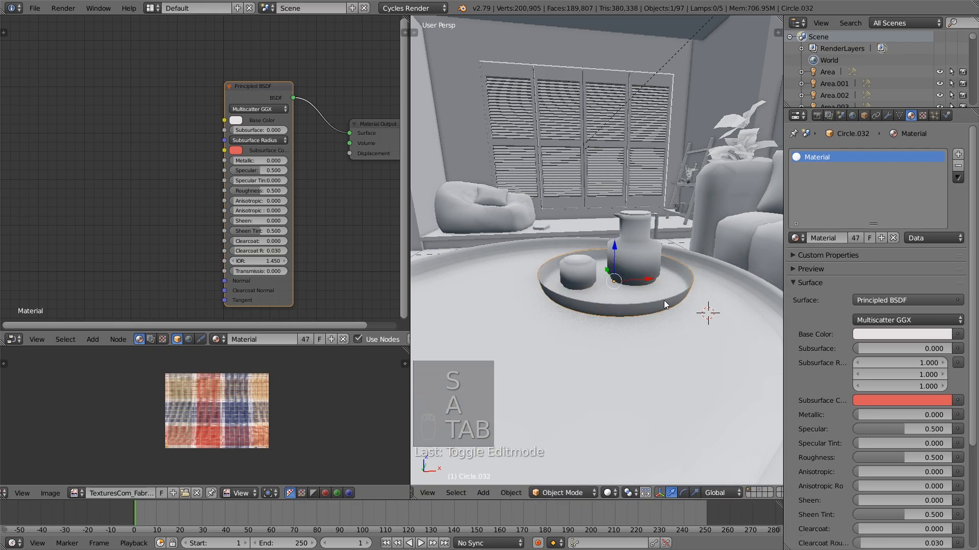
Give the tray a single-user copy of the blue material named blue.green
left_click(802, 237)
type("bl")
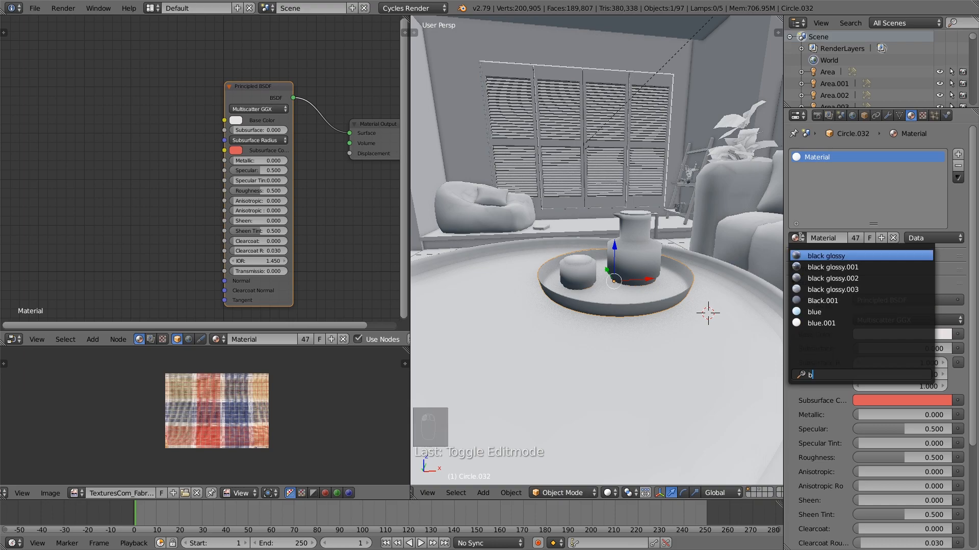
left_click(841, 310)
left_click(855, 238)
left_click(827, 238)
key("BackSpace")
key("BackSpace")
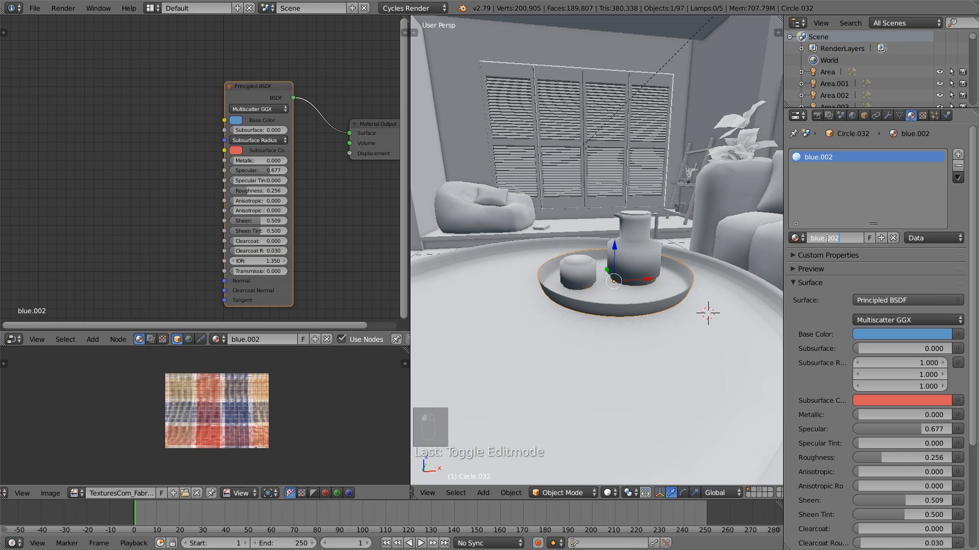
type(".green")
key("Return")
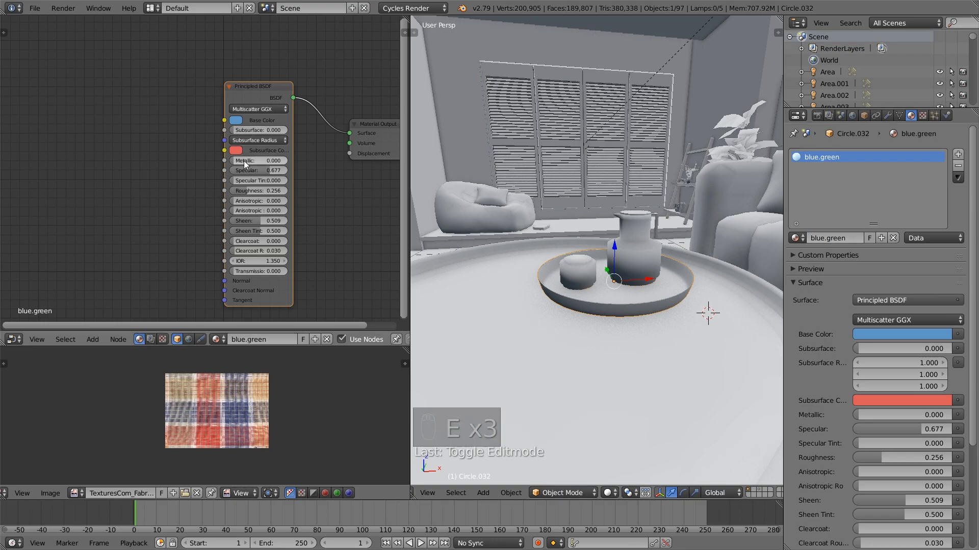
Change the blue.green material's Principled BSDF base color to a muted green
left_click(235, 121)
left_click_drag(274, 146, 263, 156)
scroll(277, 156, "down", 2)
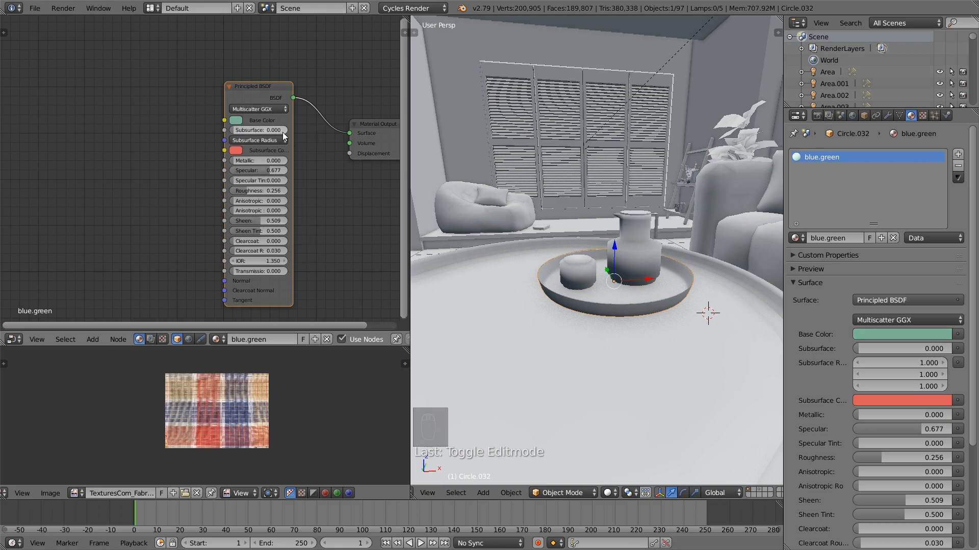
Select the jug on the tray and add a second material slot holding the blue material
scroll(657, 299, "up", 2)
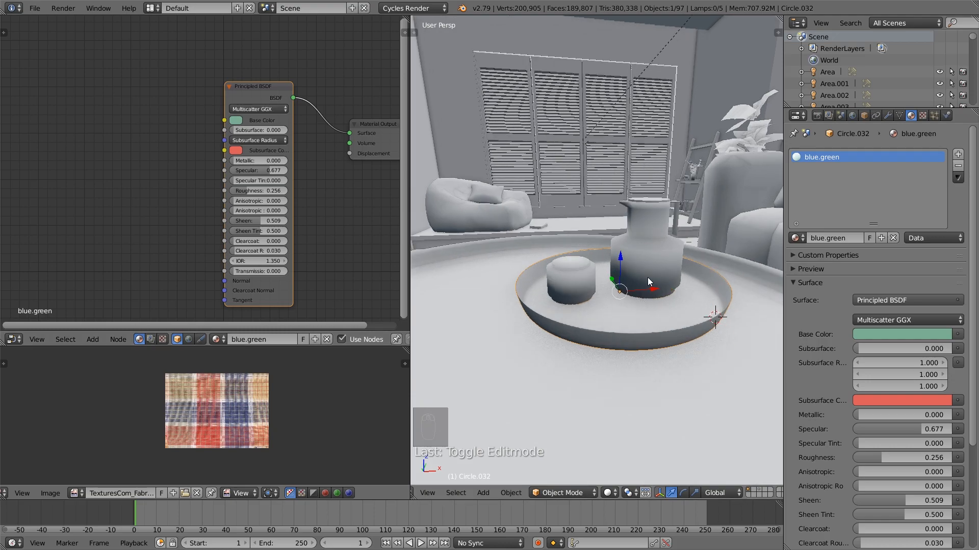
right_click(647, 279)
left_click(797, 237)
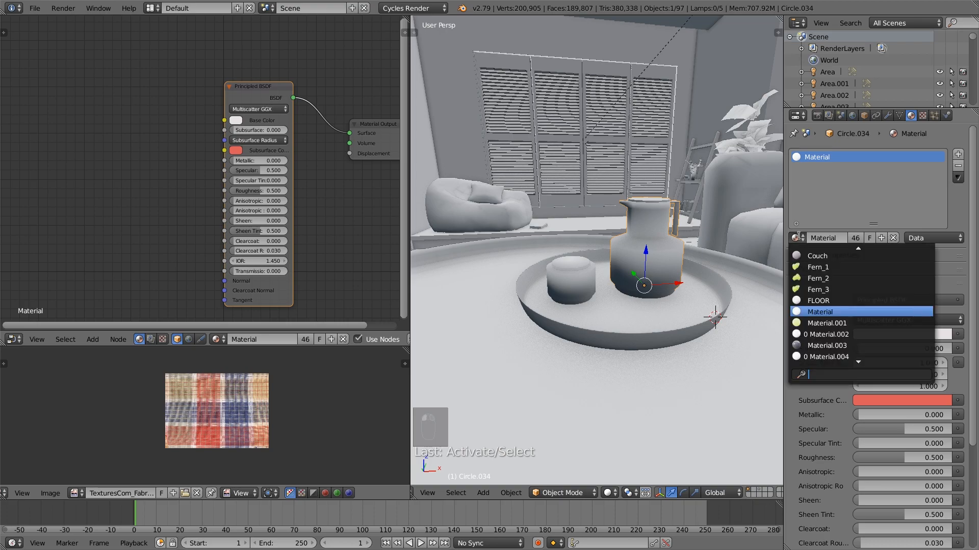
scroll(858, 356, "down", 6)
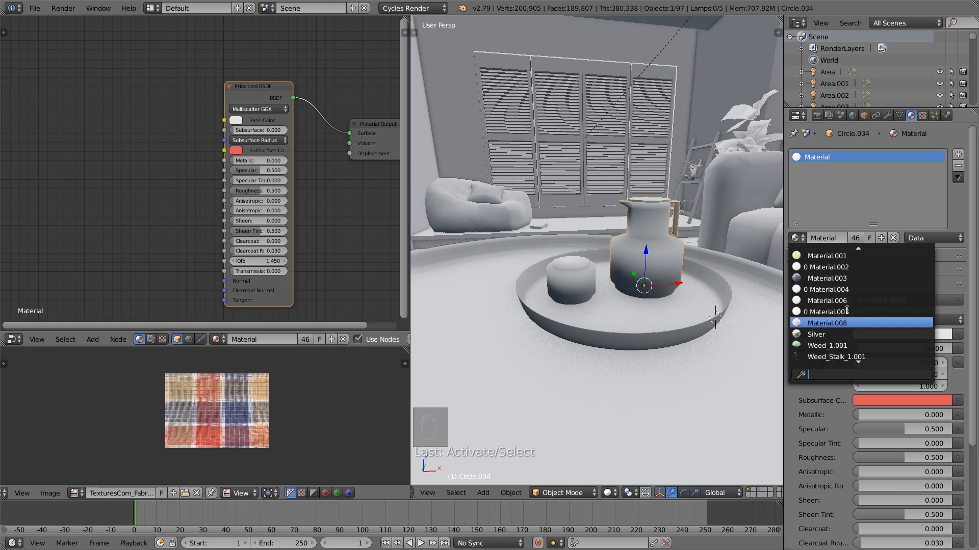
left_click(816, 252)
left_click(958, 154)
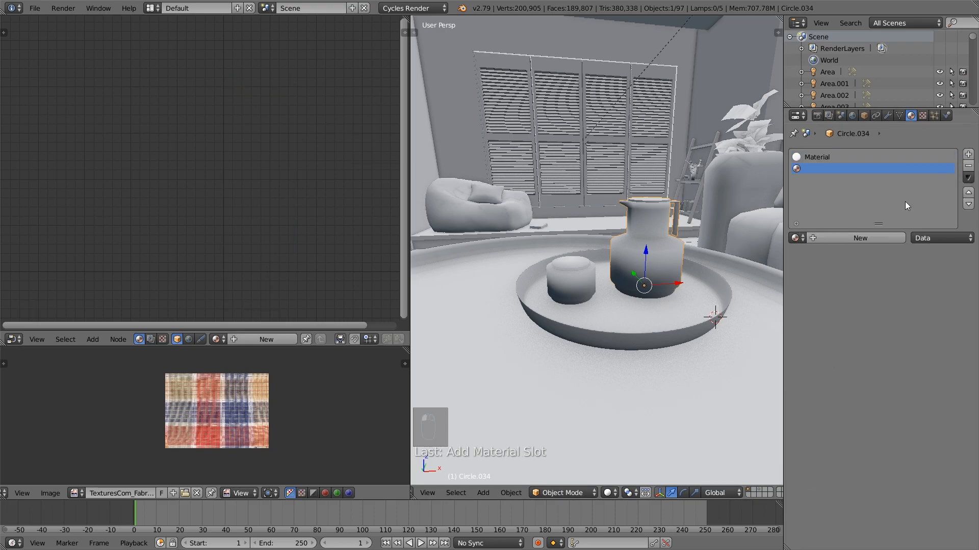
left_click(796, 238)
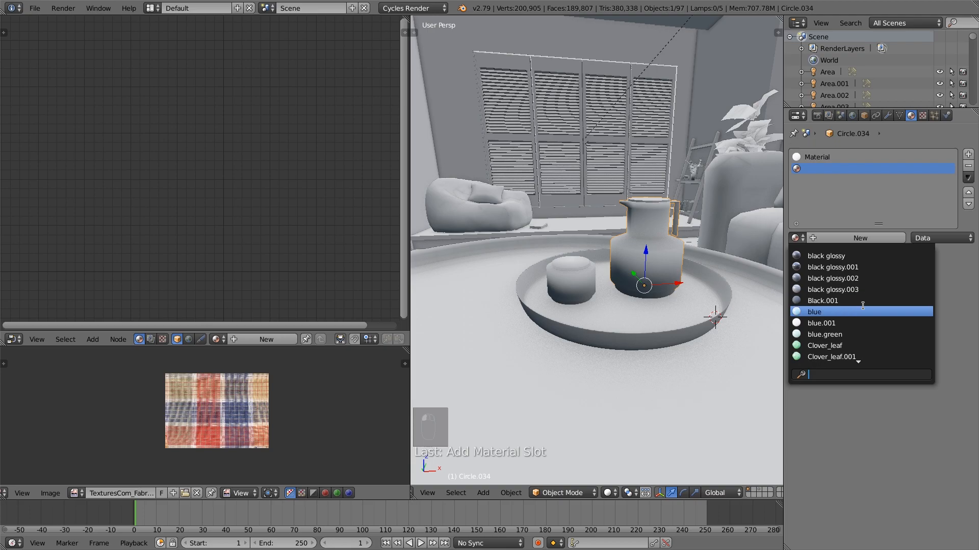
left_click(843, 310)
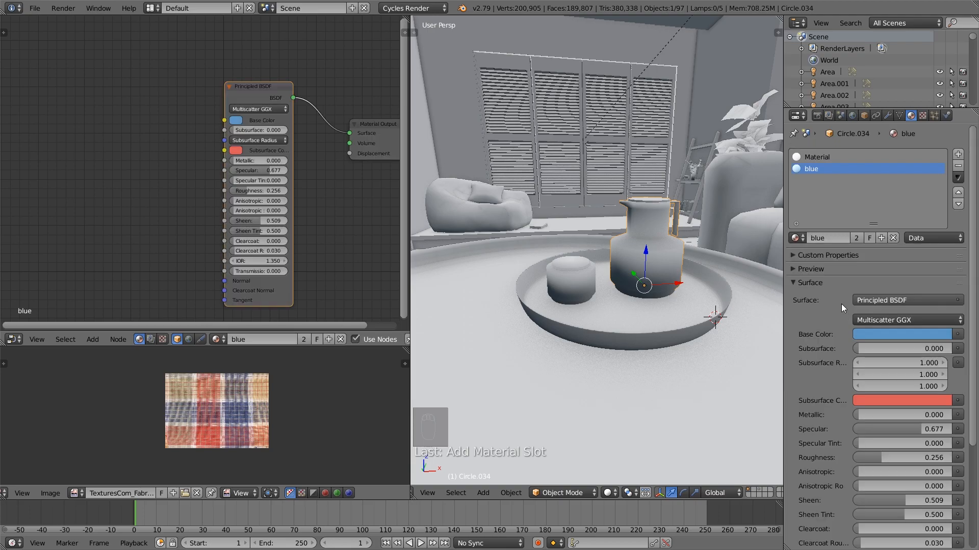
Assign the blue material to the jug's whole mesh and make it a single-user copy
key("Tab")
key("a")
key("a")
key("a")
key("Tab")
left_click(858, 237)
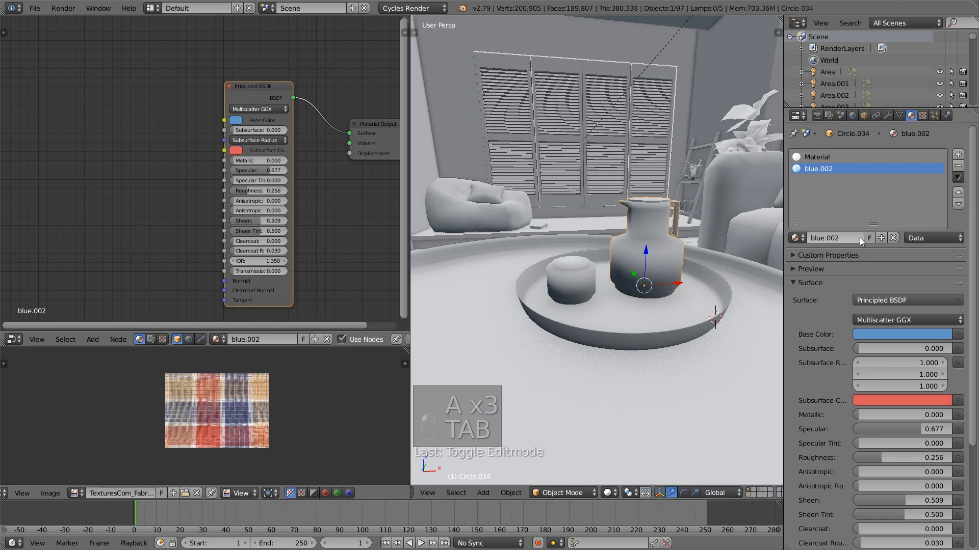
Change the jug's blue.002 base color to a deep blue and reassign the material to the whole mesh
left_click(236, 121)
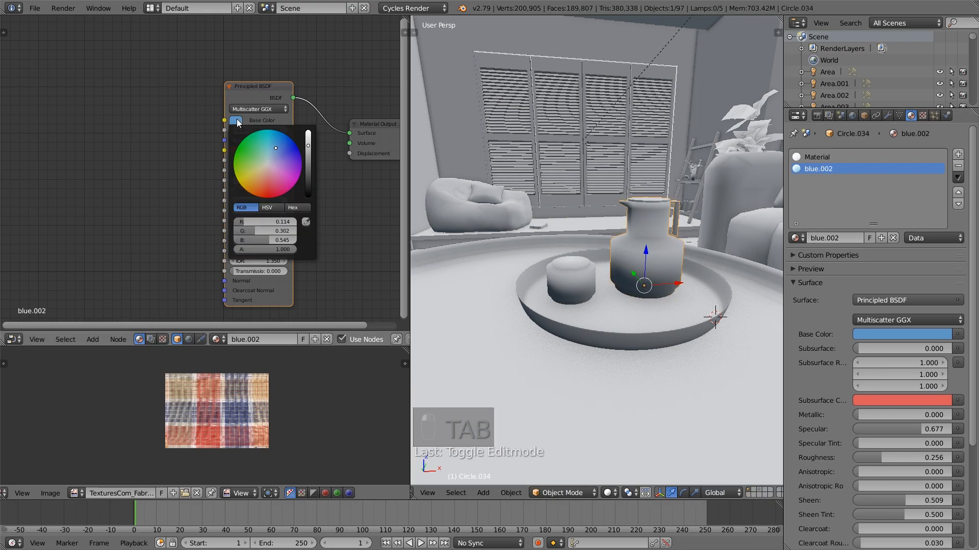
mouse_move(278, 149)
left_mouse_down()
mouse_move(309, 153)
mouse_move(284, 145)
left_mouse_up()
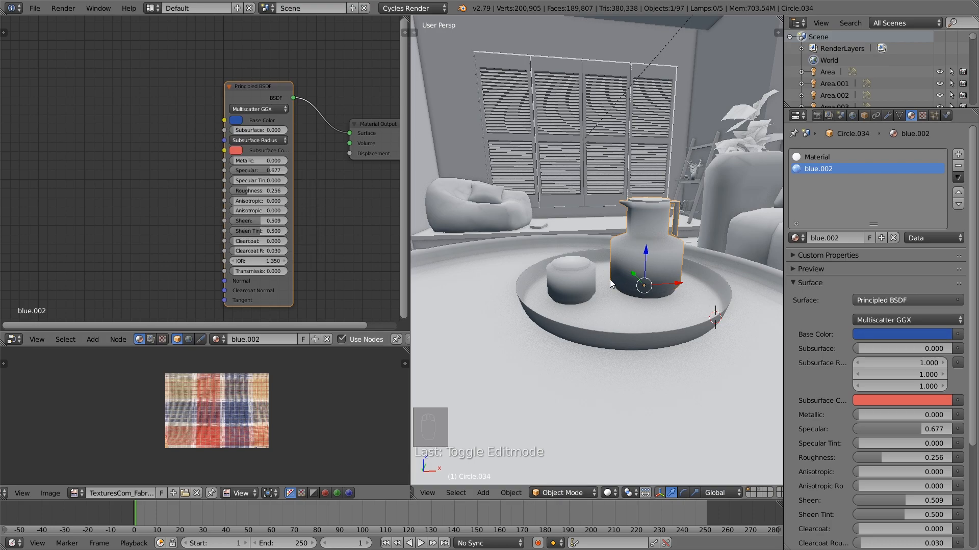
key("Tab")
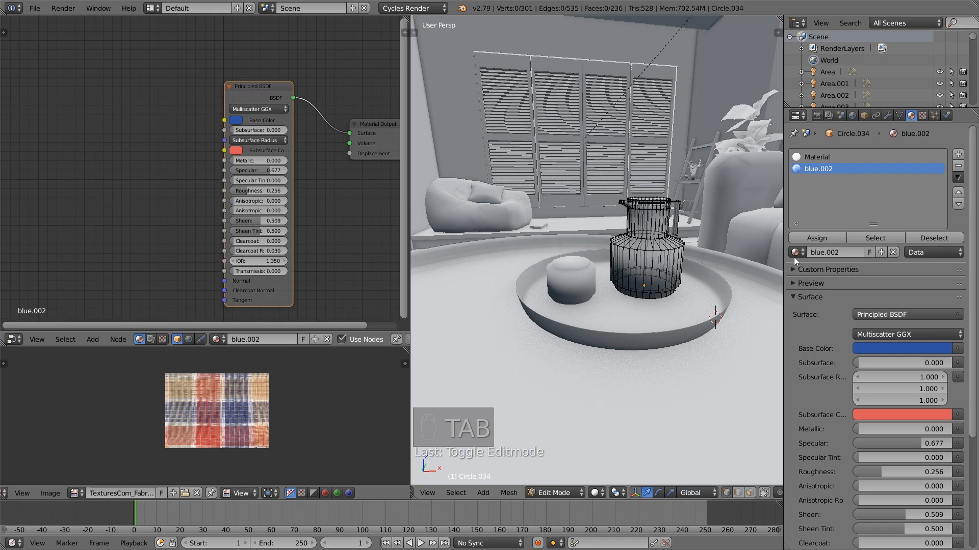
key("a")
key("a")
key("Tab")
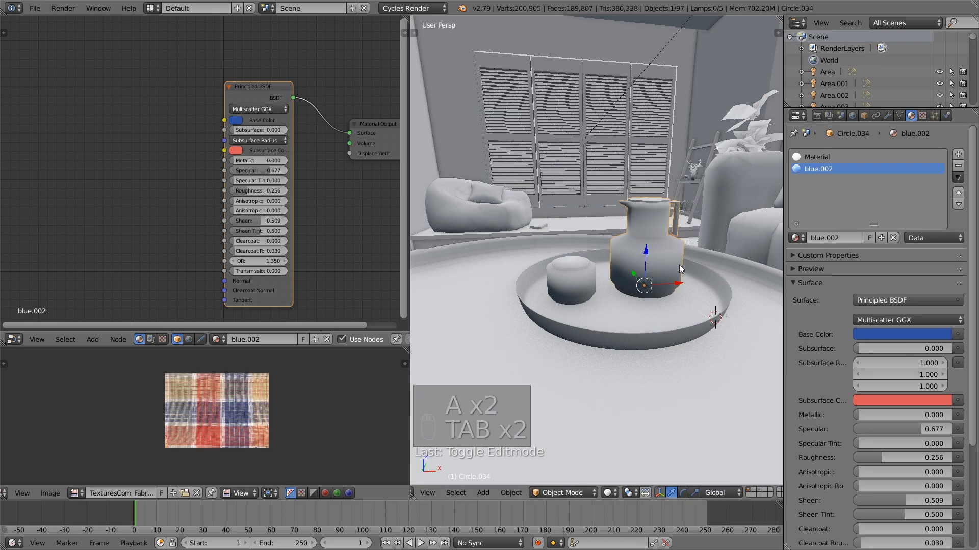
Add a second material slot holding blue.002 to the cup on the tray and assign it to the cup's whole mesh
right_click(582, 280)
key("Tab")
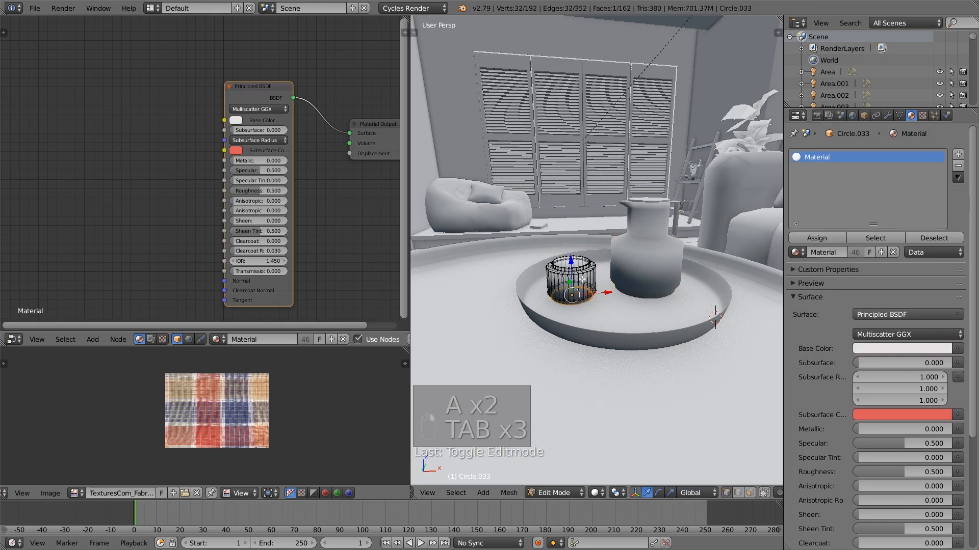
key("a")
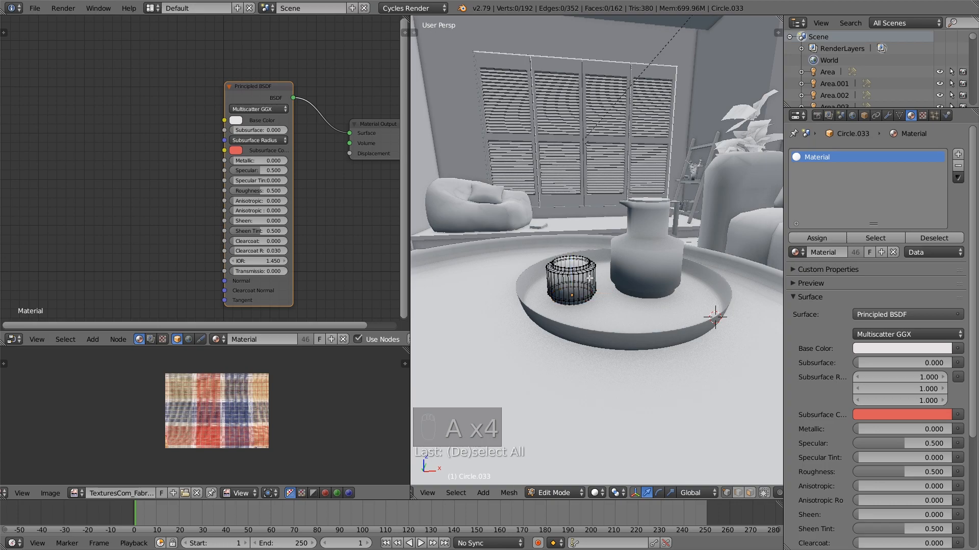
key("l")
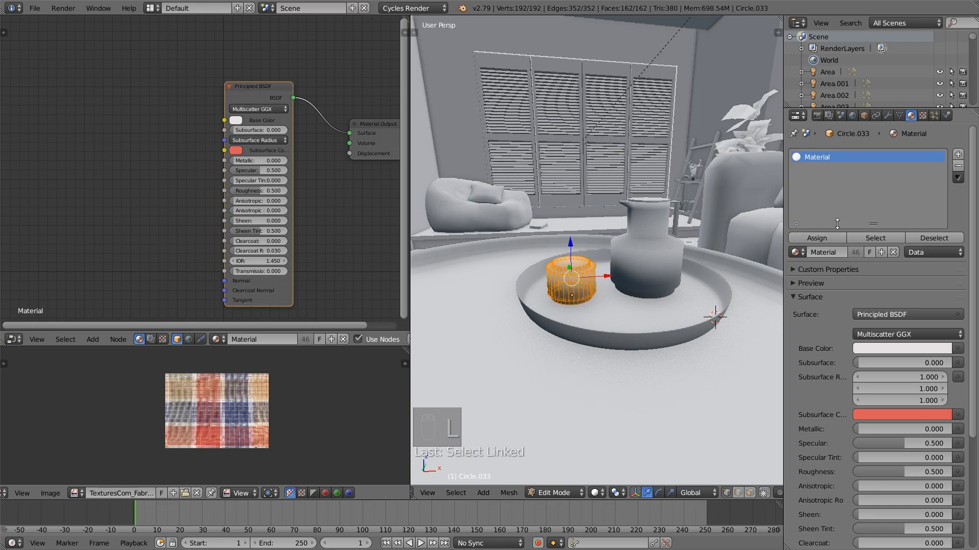
left_click(959, 155)
left_click(796, 253)
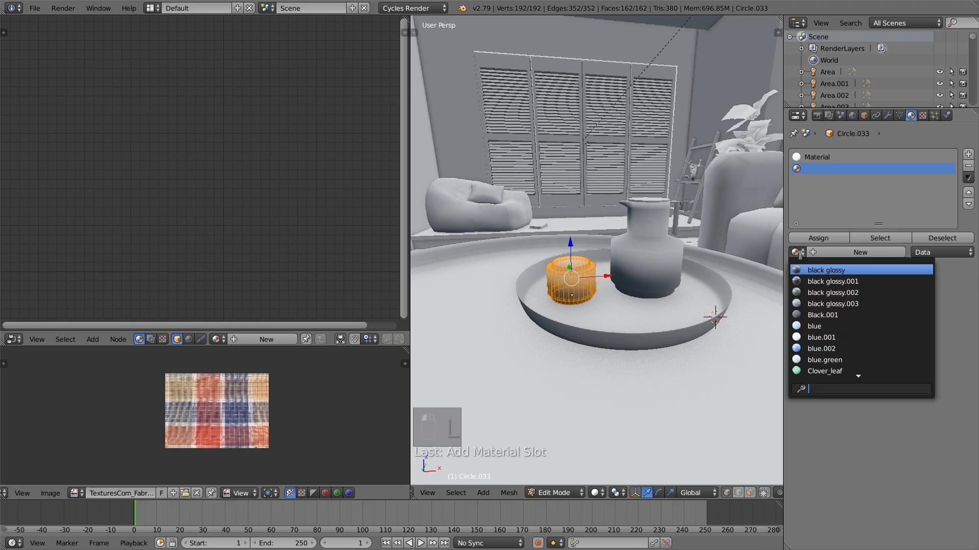
left_click(844, 349)
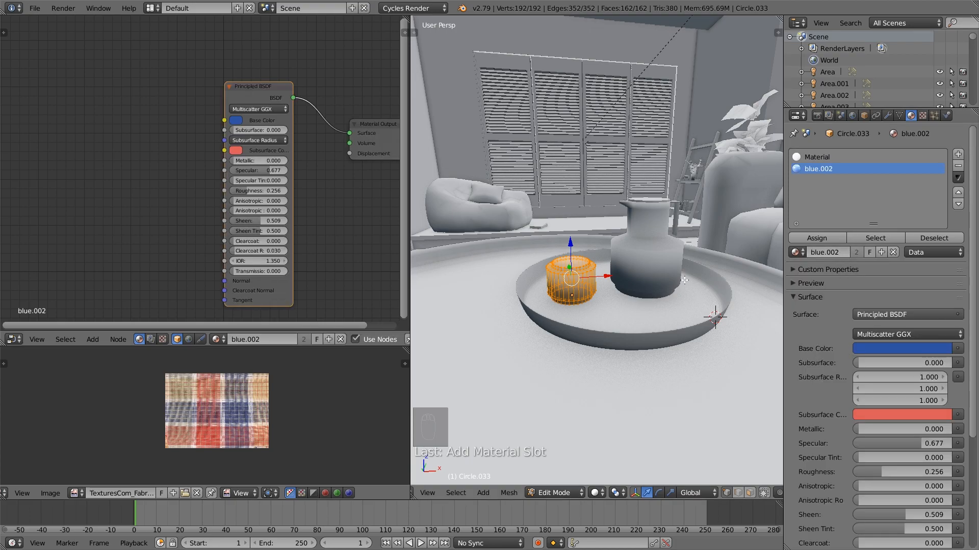
left_click(821, 239)
scroll(644, 277, "up", 2)
key("Tab")
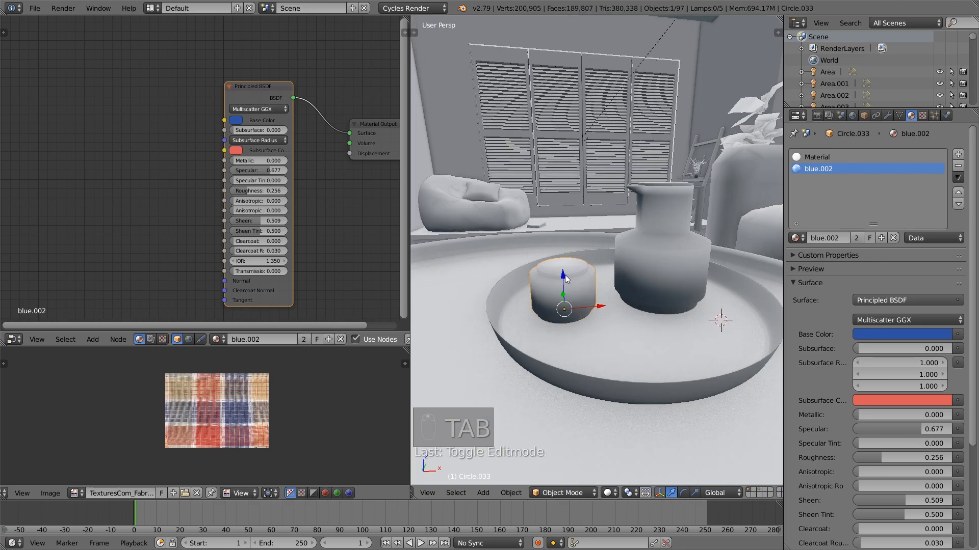
Select the cup's inner top edge loop, grow the selection once, and assign the white Material to those faces
key("Tab")
right_click(565, 273, "alt")
right_click(566, 272, "alt")
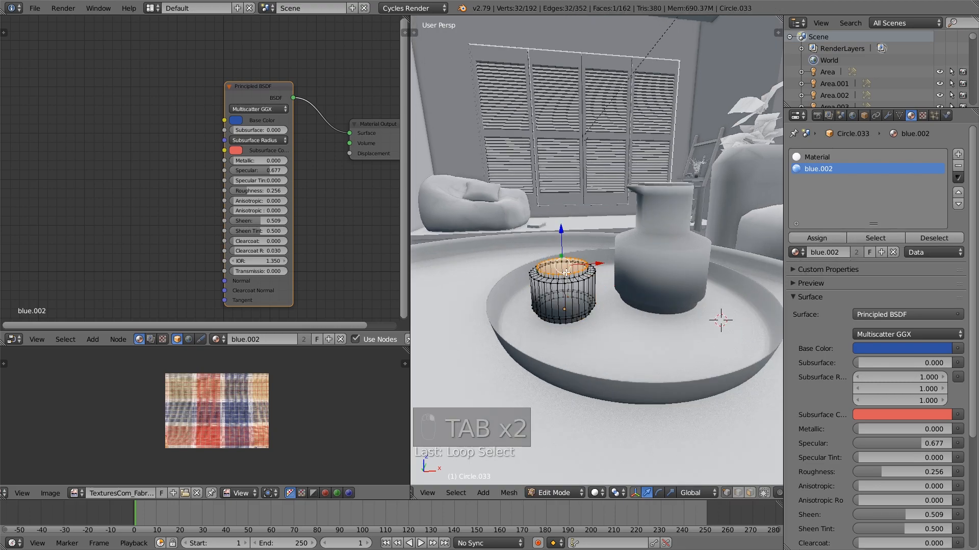
key("ctrl+KP_Add")
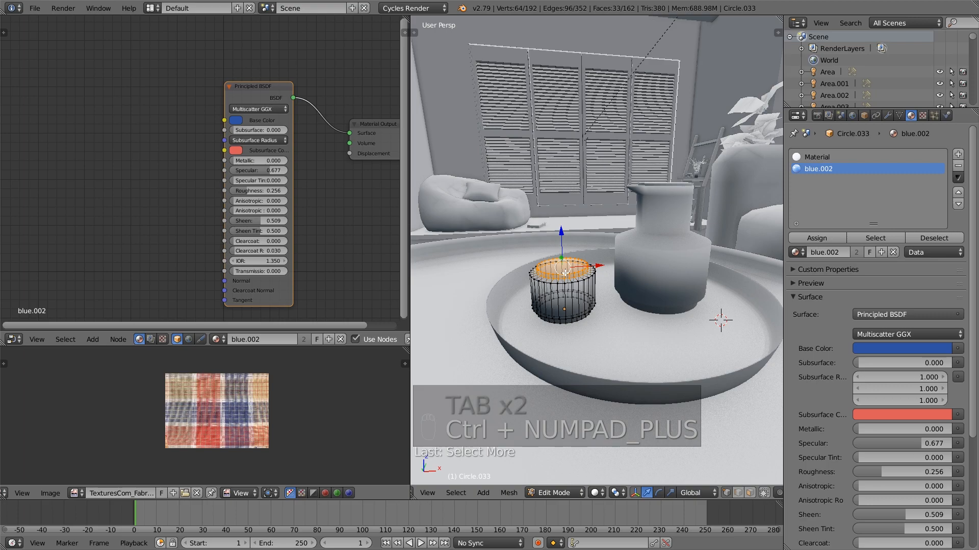
left_click(816, 157)
left_click(822, 237)
key("a")
key("Tab")
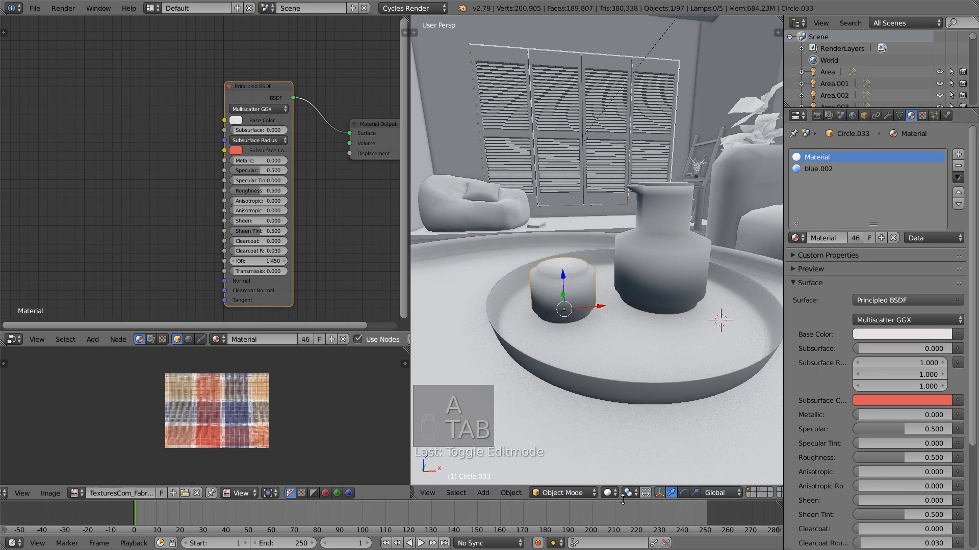
Switch the viewport shading to Material to check the table, tray, jug and cup colours, and deselect everything
left_click(607, 492)
left_click(643, 432)
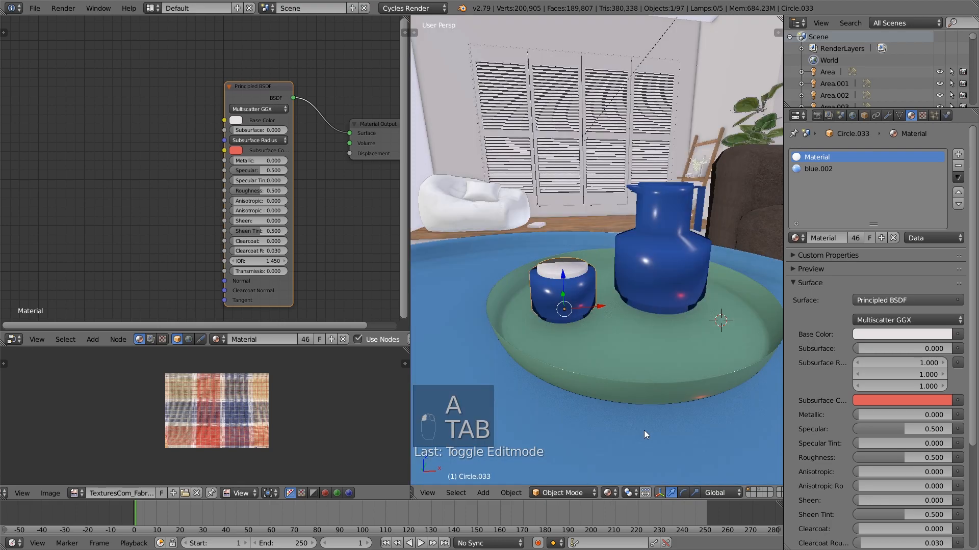
mouse_move(617, 219)
middle_mouse_down()
mouse_move(592, 267)
mouse_move(703, 268)
mouse_move(667, 311)
mouse_move(570, 329)
mouse_move(503, 317)
mouse_move(593, 289)
mouse_move(551, 291)
mouse_move(532, 296)
mouse_move(580, 290)
mouse_move(588, 308)
middle_mouse_up()
scroll(580, 290, "down", 3)
scroll(588, 307, "up", 4)
key("a")
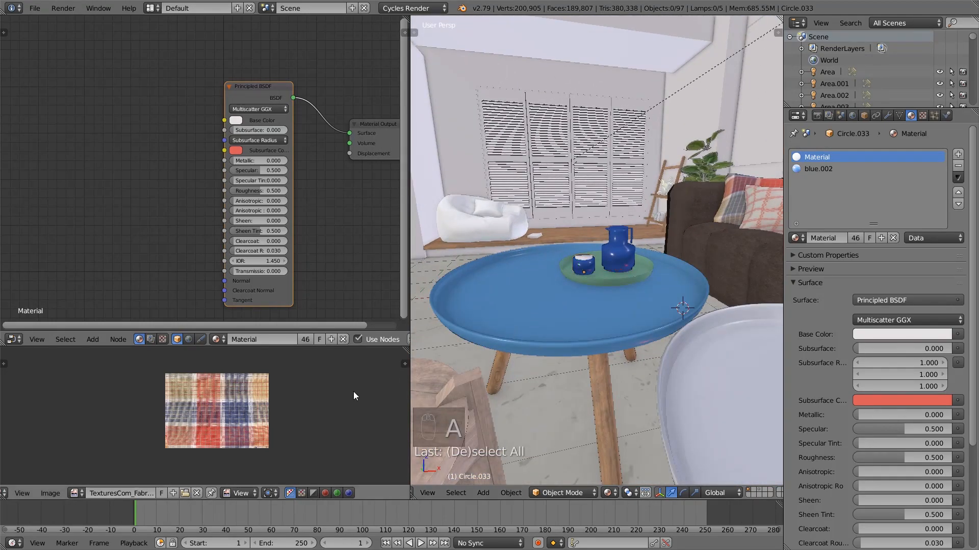
Select the bean bag chair on the wooden platform by the shutters and frame it in the viewport
middle_click_drag(530, 267, 656, 364)
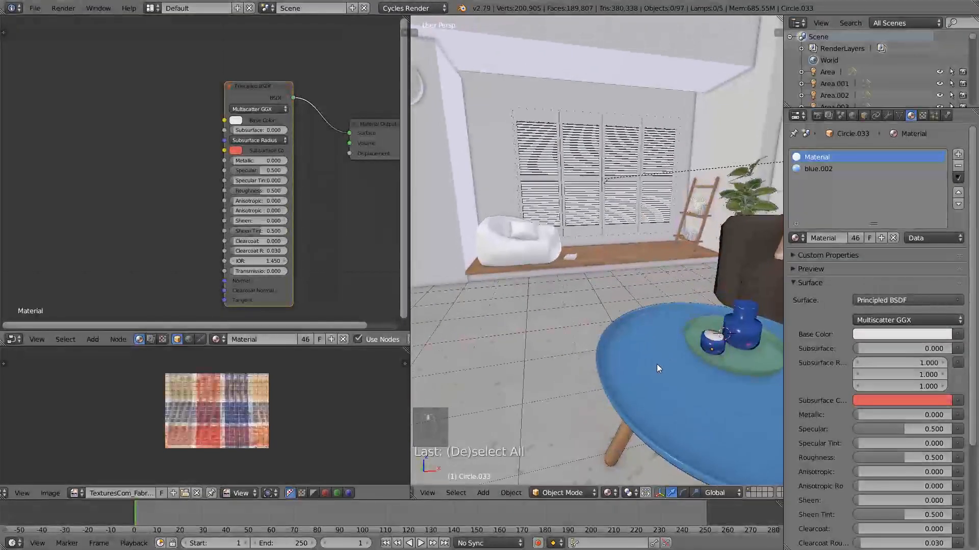
right_click(538, 253)
middle_click_drag(554, 295, 611, 331)
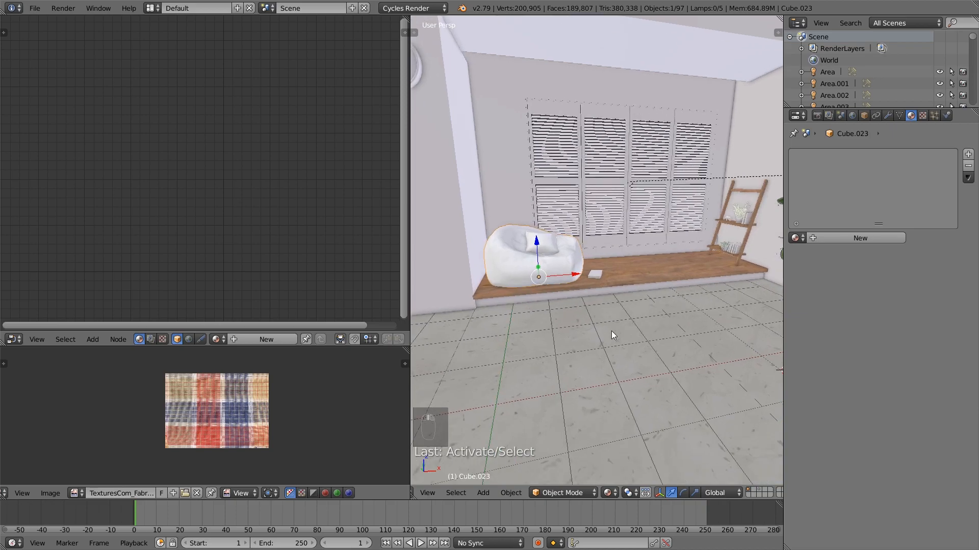
key("KP_Decimal")
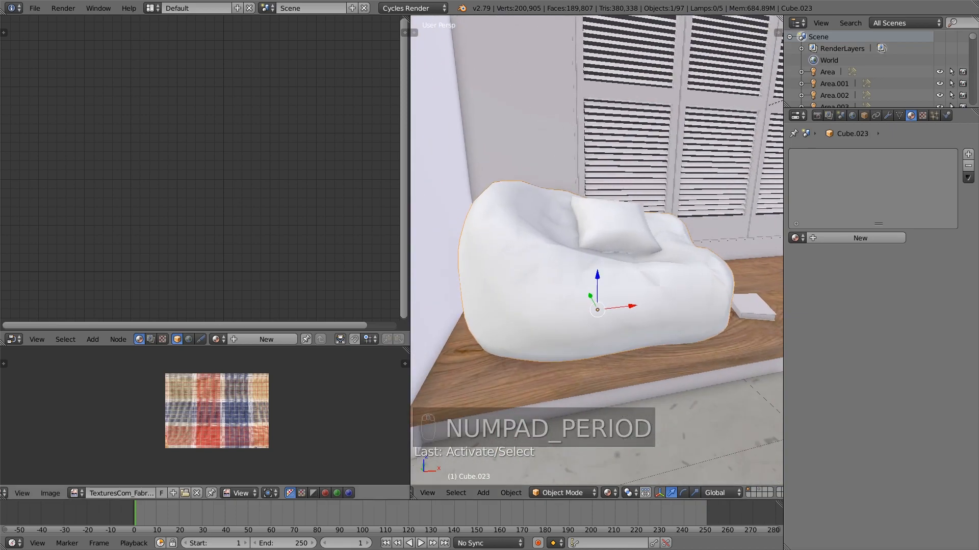
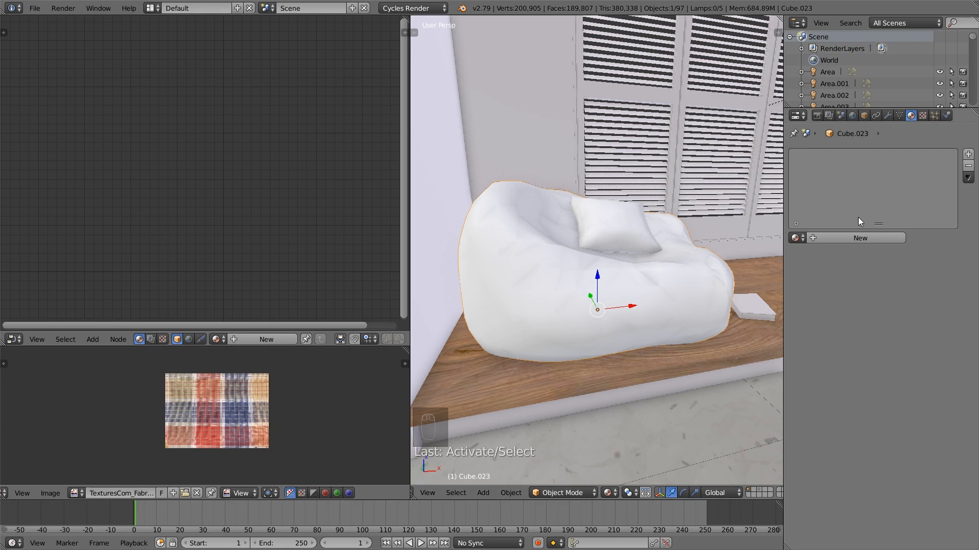
Create a new material for the bean bag chair, replacing its Diffuse shader with a Principled BSDF connected to the Material Output surface
left_click(866, 240)
left_click(271, 147)
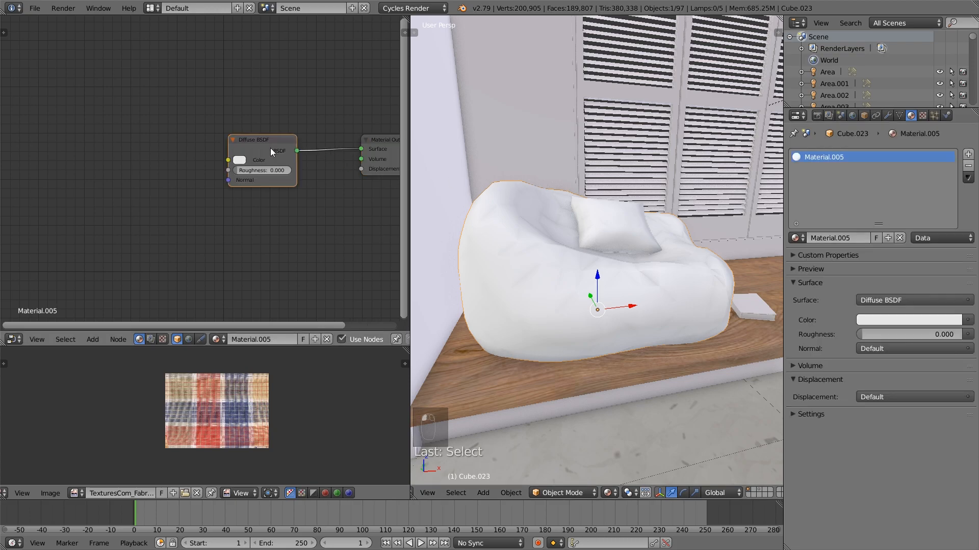
key("x")
key("shift+a")
mouse_move(250, 124)
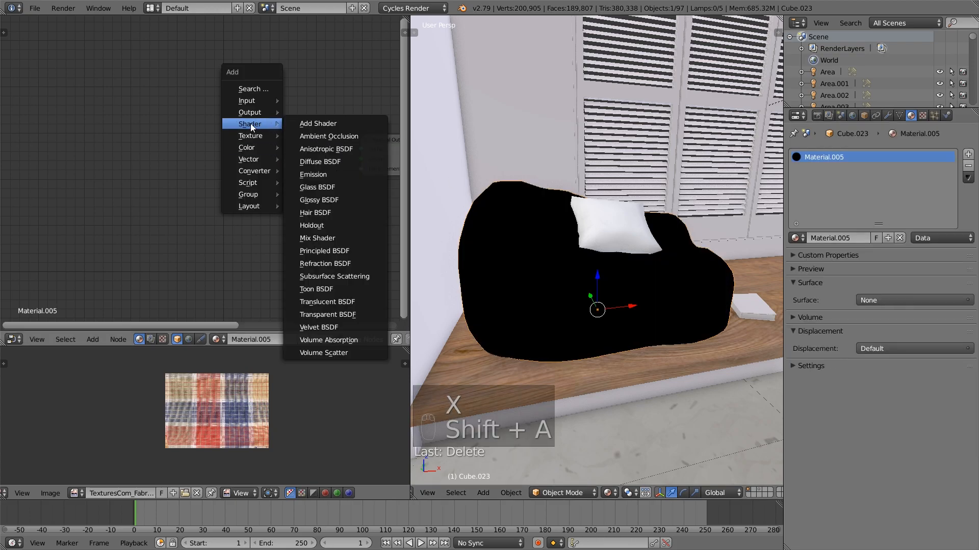
left_click(348, 250)
left_click(210, 88)
left_click_drag(295, 118, 357, 128)
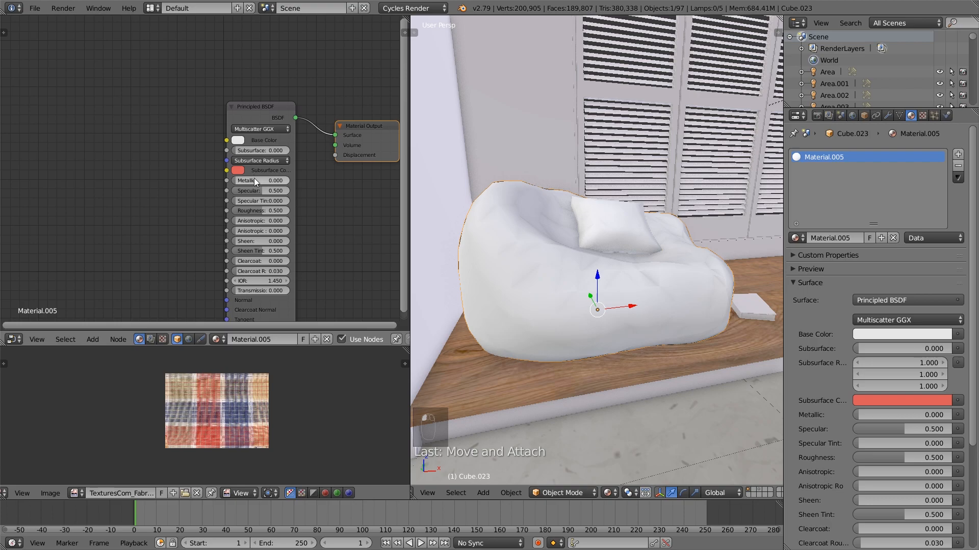
Set the bean bag chair's base colour to a muted peach, about R 0.608, G 0.319, B 0.245
left_click(243, 142)
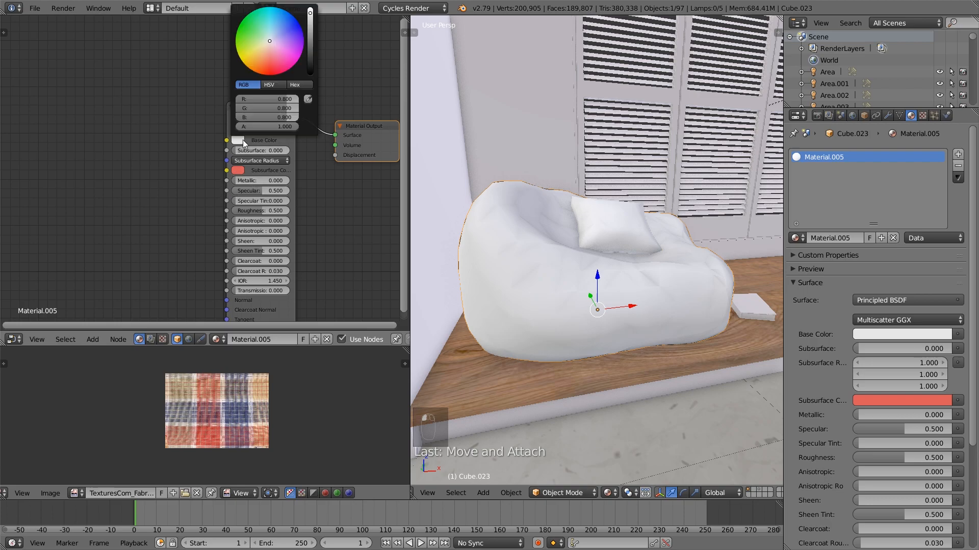
left_click_drag(269, 41, 268, 52)
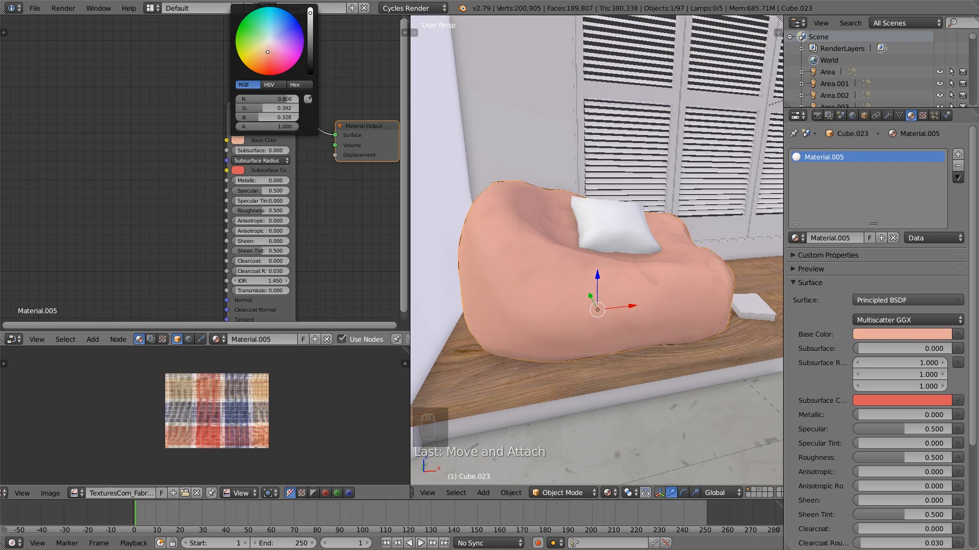
left_click_drag(310, 14, 310, 18)
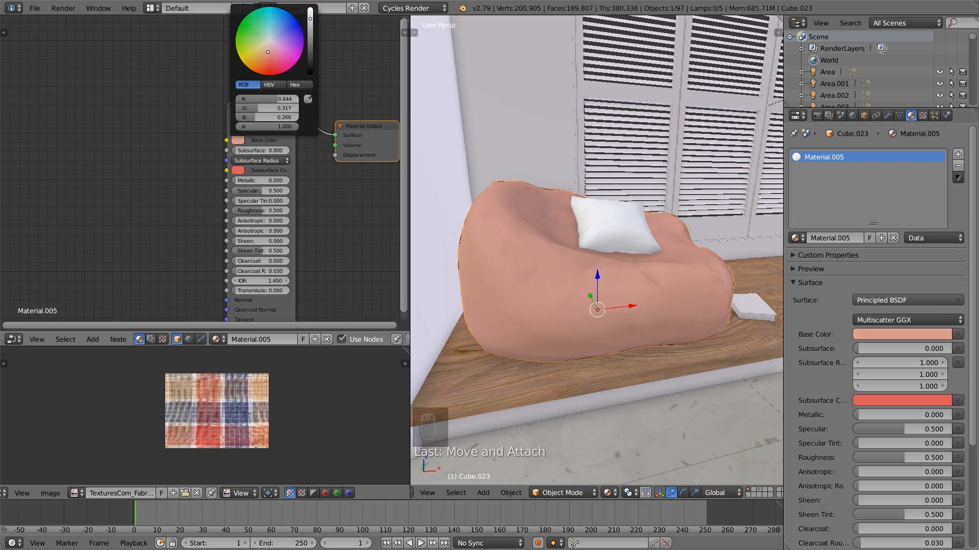
left_click_drag(267, 52, 268, 50)
left_click_drag(265, 51, 266, 53)
middle_click_drag(601, 253, 628, 249)
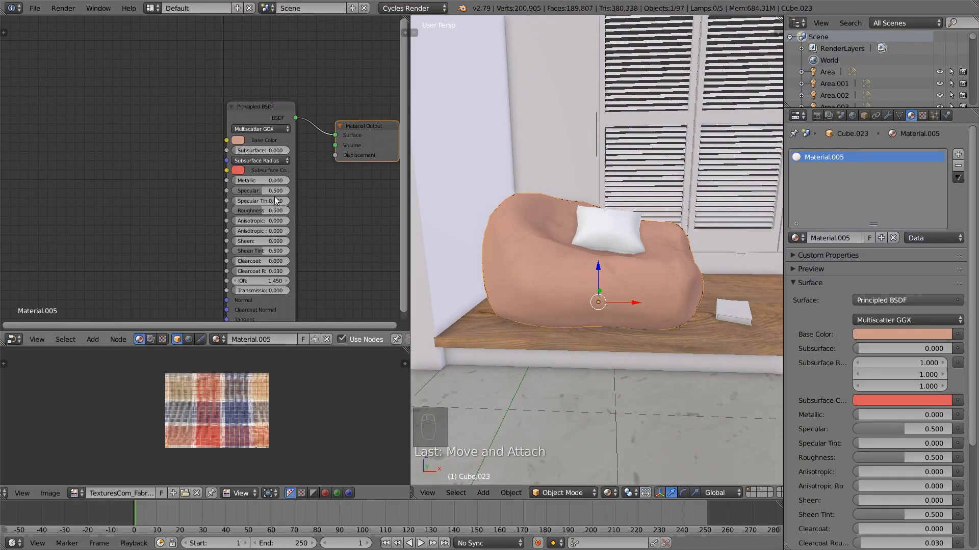
Set the bean bag material's specular to 0.18, roughness to about 0.707 and IOR to 1.3
left_click_drag(271, 192, 279, 211)
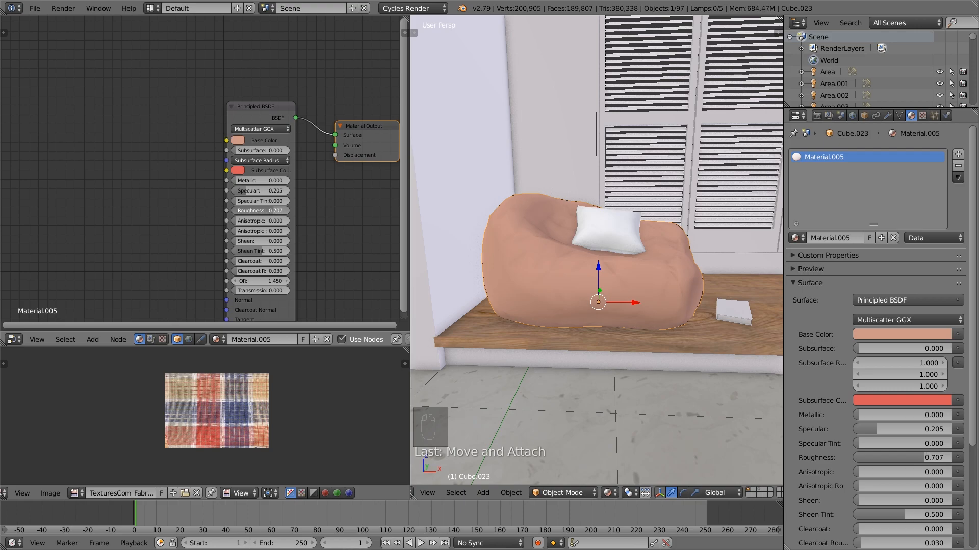
left_click(266, 192)
key("BackSpace")
type(".18")
key("Return")
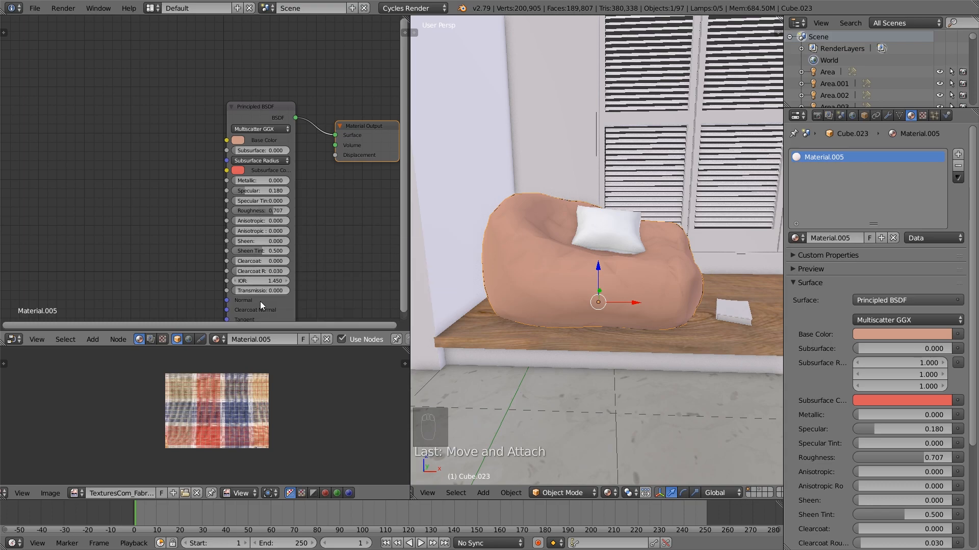
left_click(235, 281)
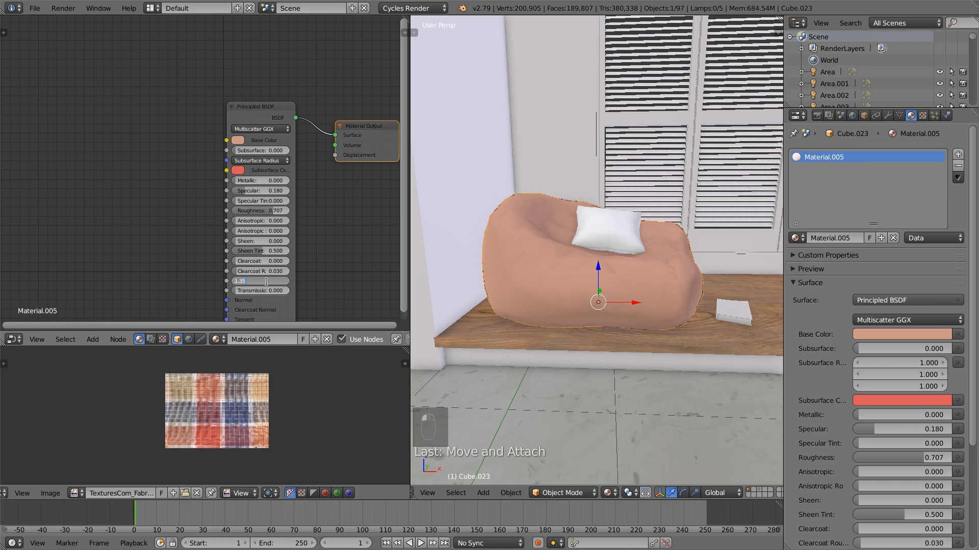
left_click(235, 281)
scroll(290, 204, "down", 1)
scroll(291, 202, "down", 1)
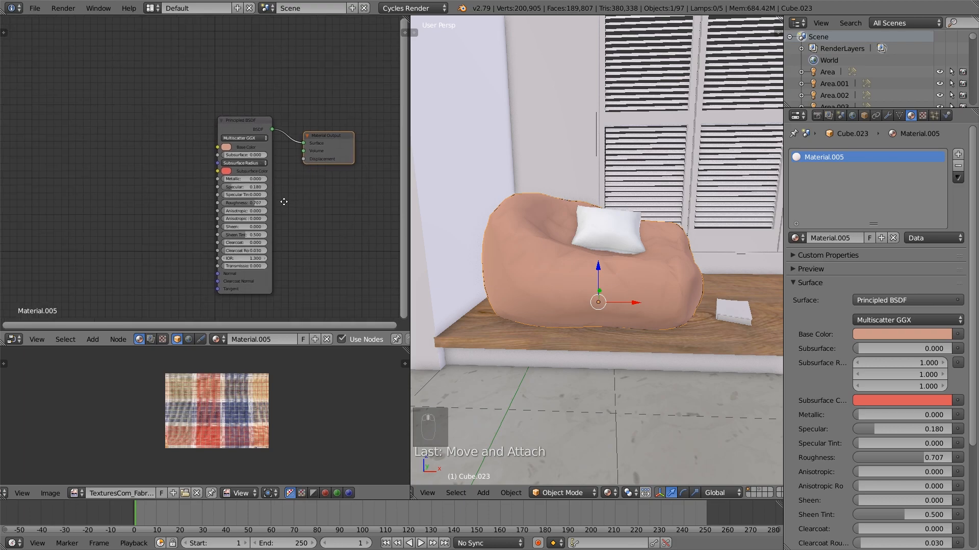
middle_click_drag(291, 203, 237, 215)
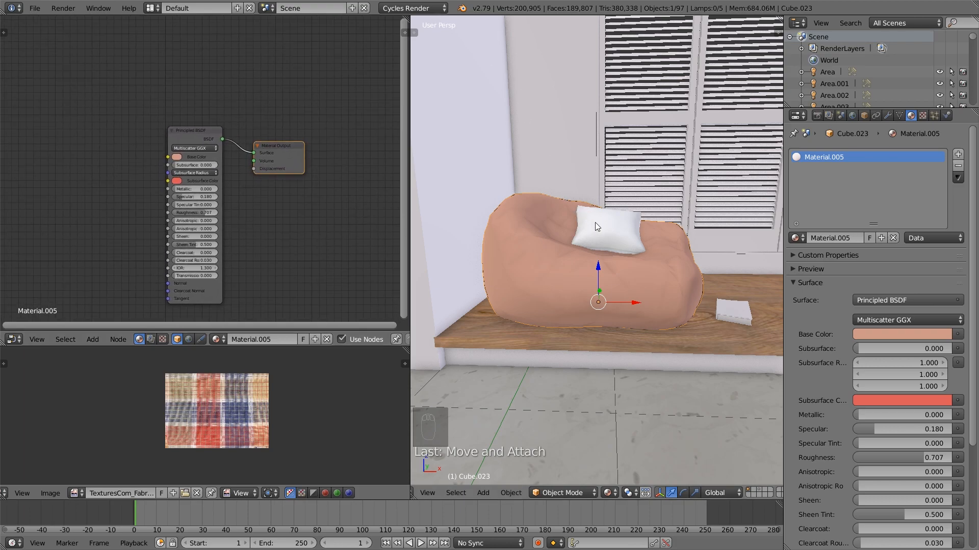
left_click(35, 8)
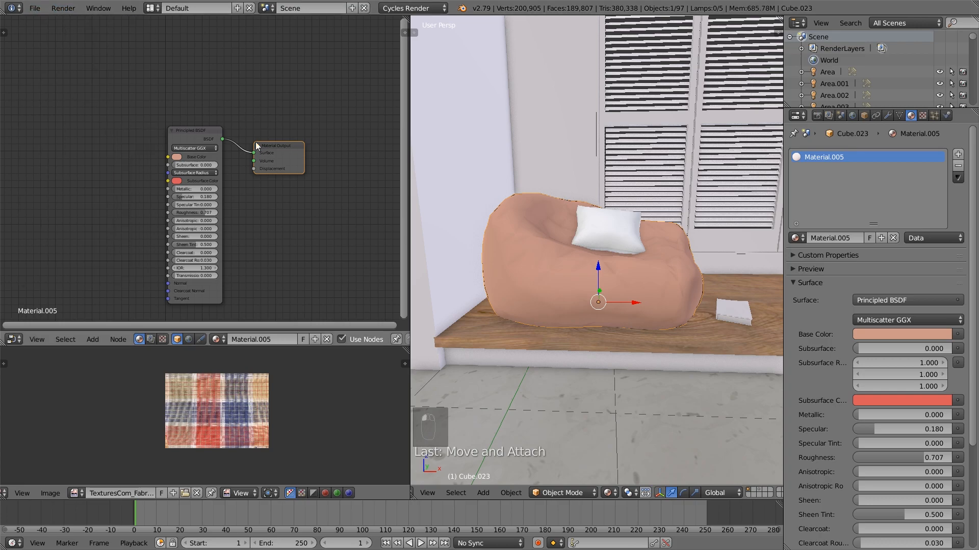
right_click(617, 227)
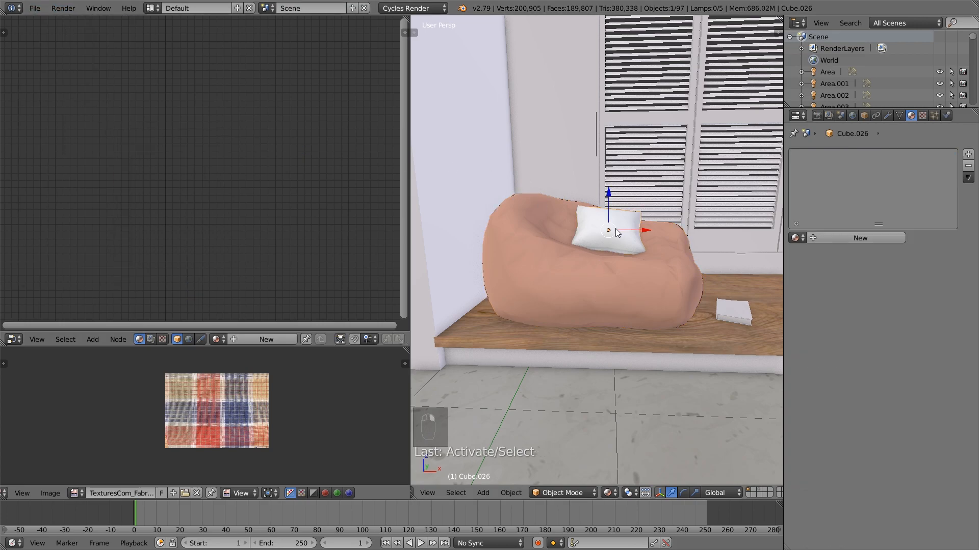
scroll(616, 229, "down", 2)
mouse_move(616, 229)
middle_mouse_down()
mouse_move(599, 234)
mouse_move(607, 235)
middle_mouse_up()
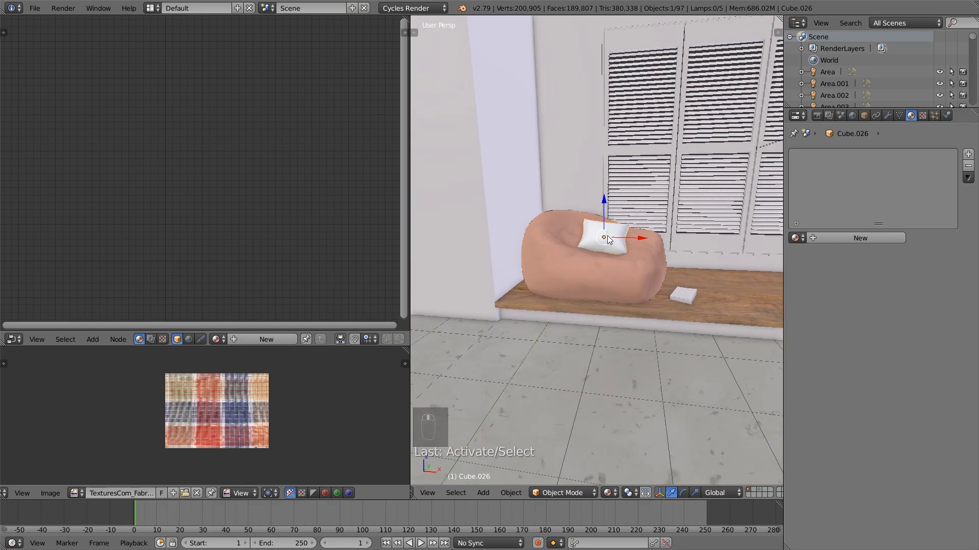
scroll(607, 235, "up", 4)
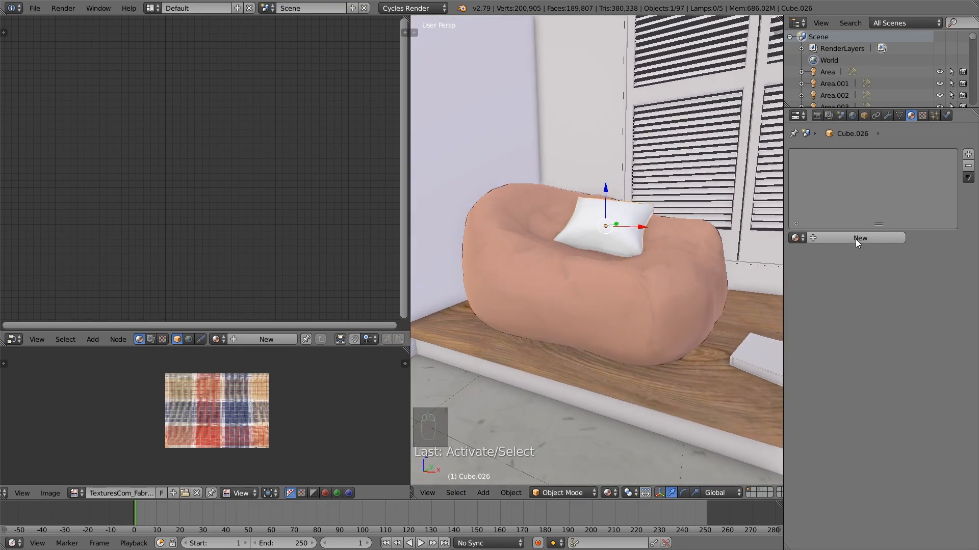
left_click(795, 238)
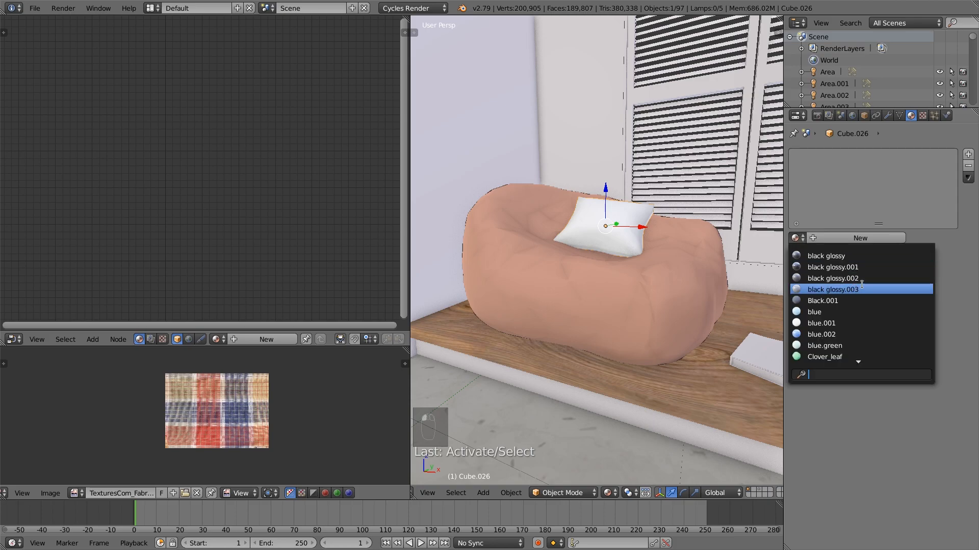
Rename the bean bag chair's material as couch2
right_click(700, 293)
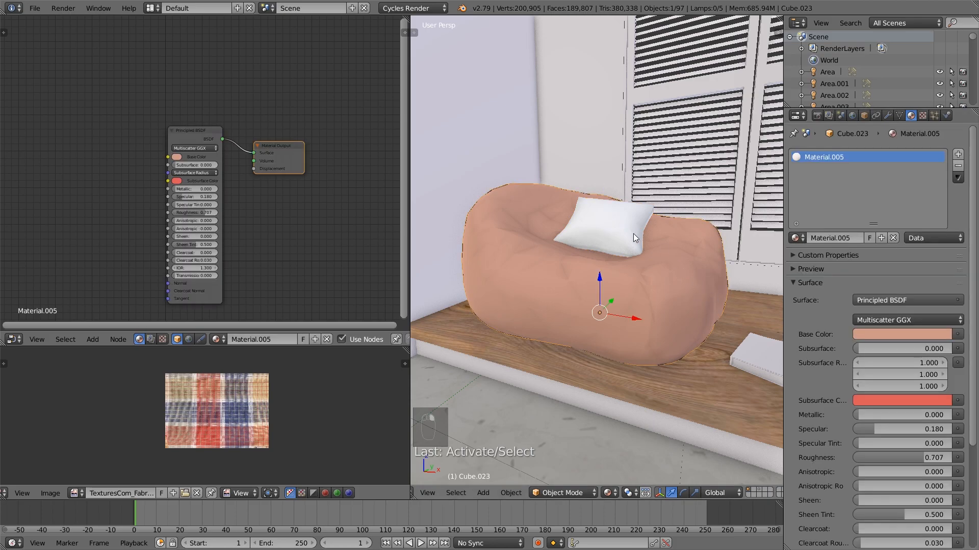
left_click(834, 237)
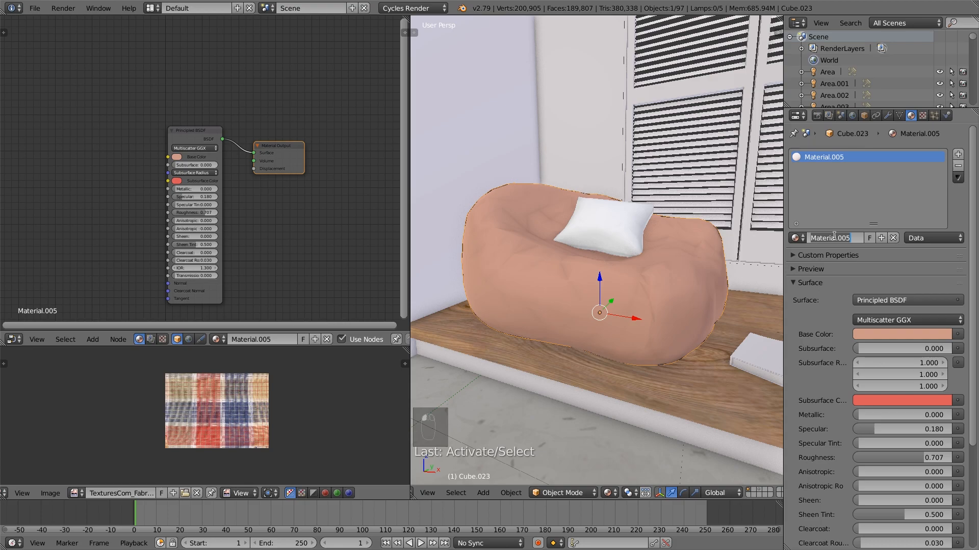
type("couch2")
key("Return")
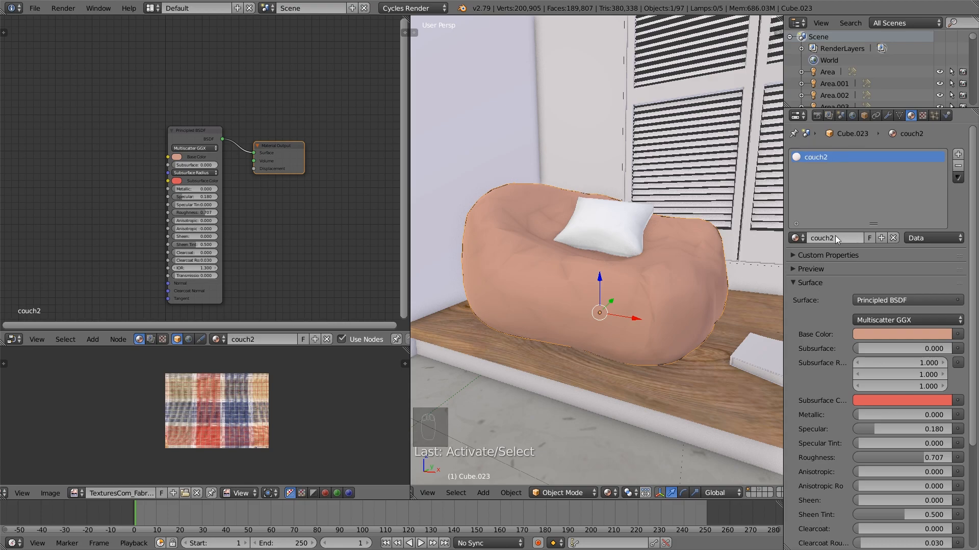
Assign the couch2 material to the white pillow on the bean bag chair and make it a separate copy
right_click(626, 225)
left_click(795, 238)
type("co")
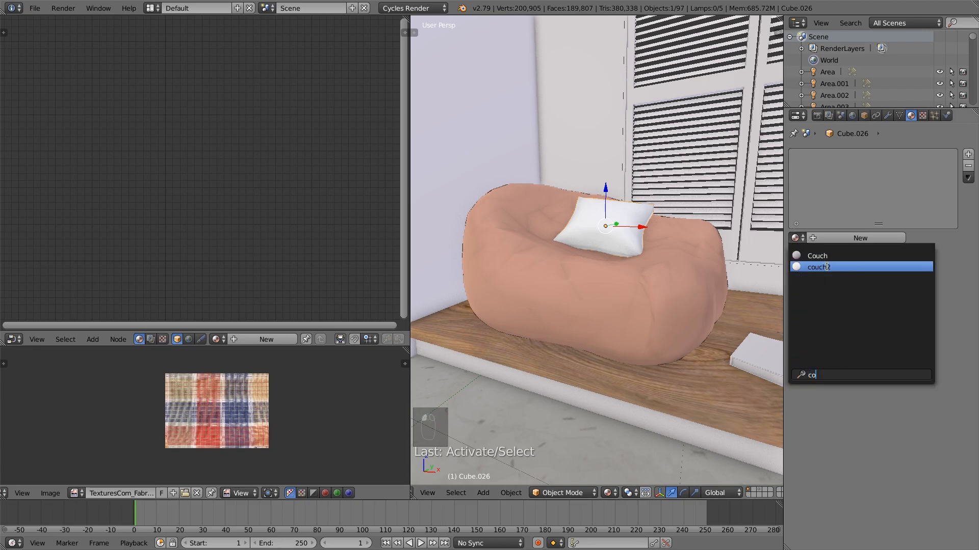
left_click(826, 266)
left_click(857, 239)
Change the pillow material's base colour to a light bluish grey and deselect everything
left_click(177, 156)
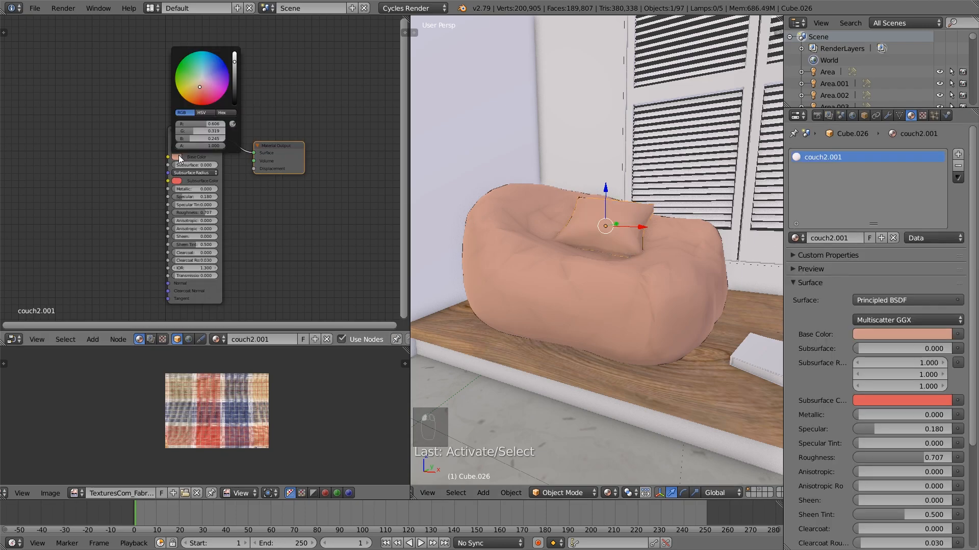
left_click(203, 78)
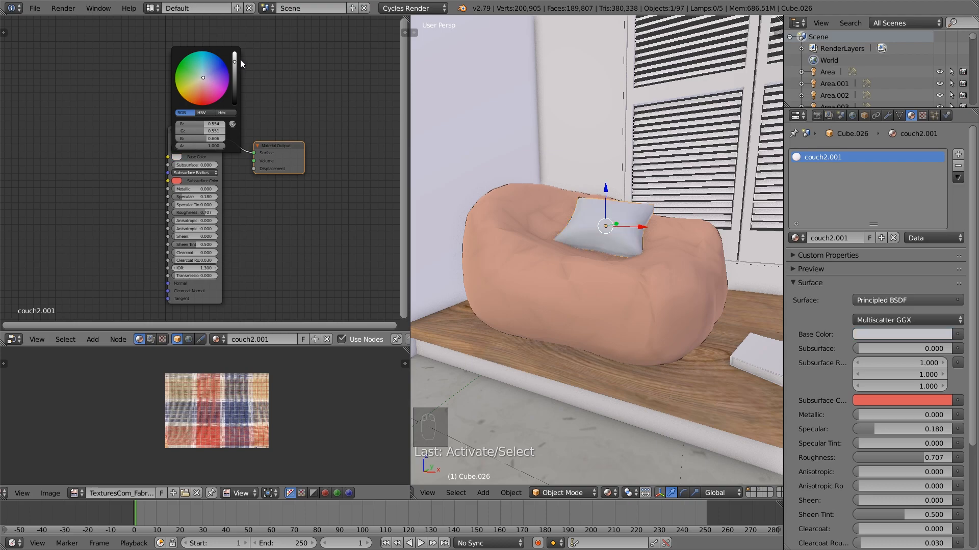
left_click_drag(234, 61, 234, 59)
key("a")
Examine the bean bag chair and pillow colours in the context of the whole room
scroll(664, 227, "down", 3)
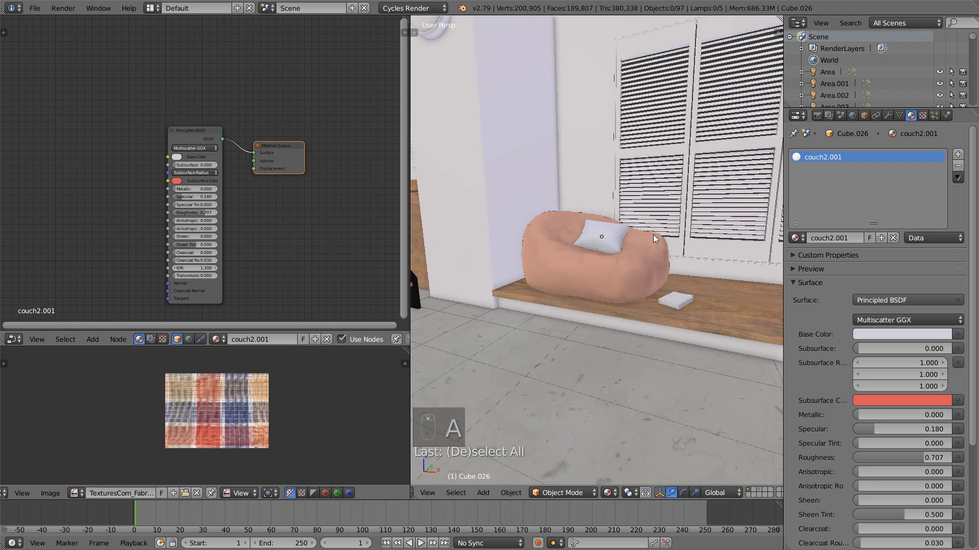
middle_click_drag(653, 234, 650, 246)
scroll(569, 261, "down", 5)
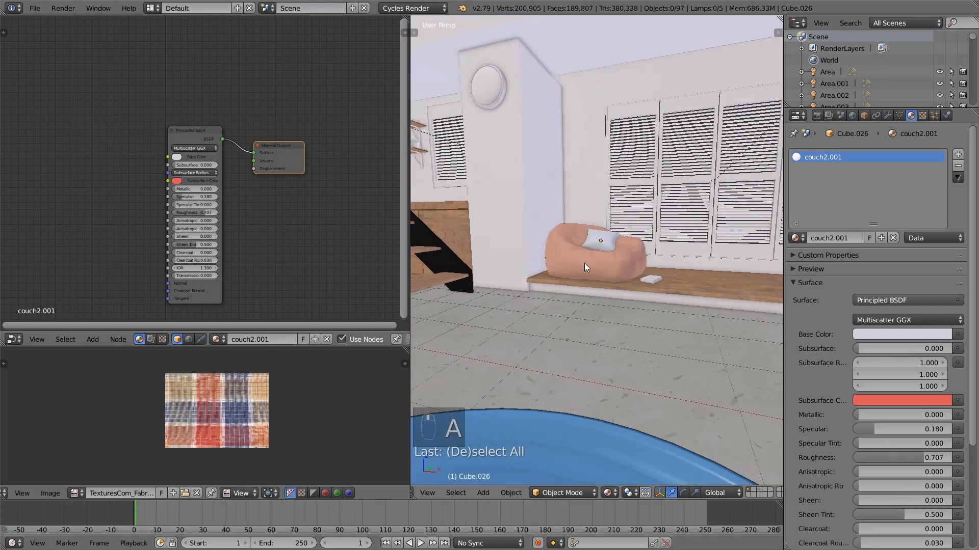
scroll(595, 280, "down", 3)
middle_click_drag(595, 280, 608, 281)
scroll(609, 281, "down", 4)
scroll(605, 280, "up", 1)
scroll(600, 283, "up", 2)
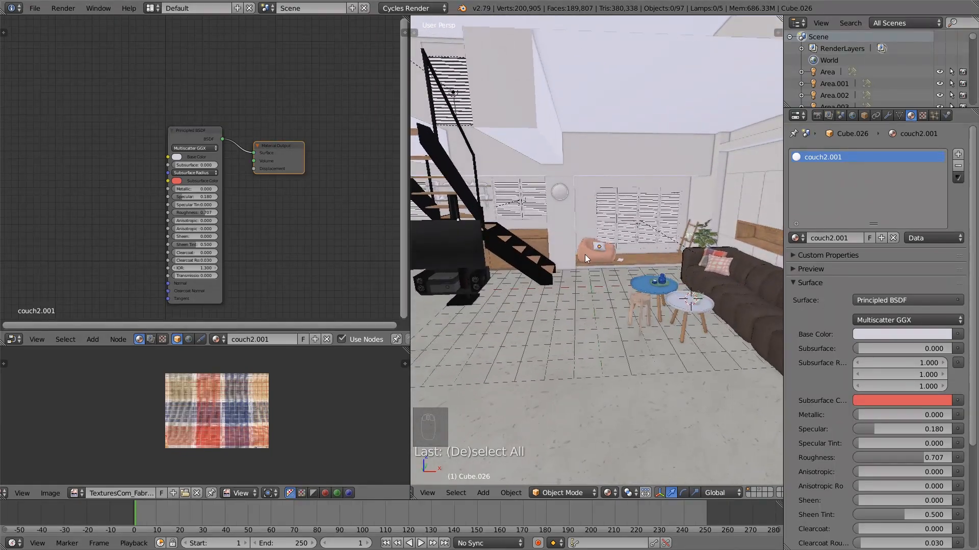
scroll(563, 212, "up", 5)
Select the round wall clock on the pillar beside the shutters and inspect its mesh
middle_click_drag(570, 230, 592, 293)
scroll(592, 292, "up", 4)
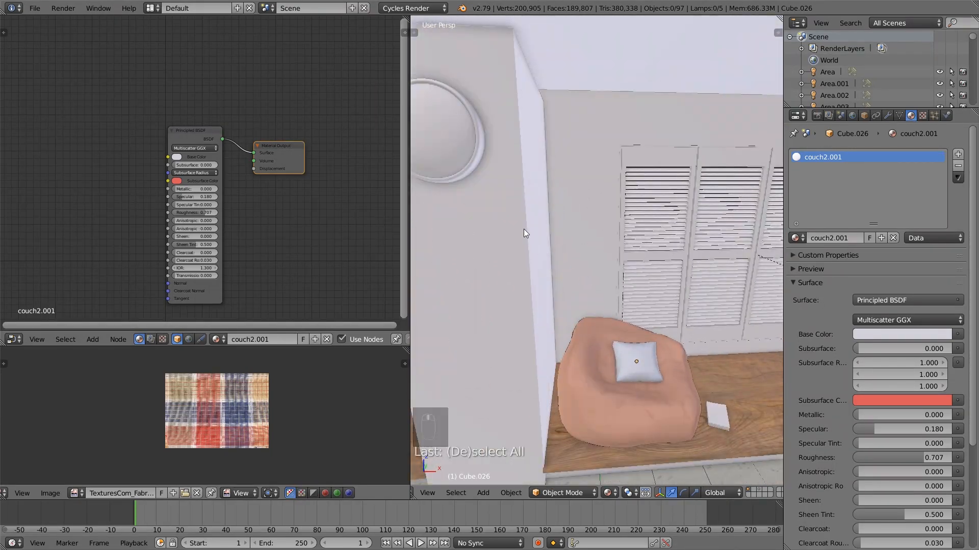
scroll(555, 227, "down", 3)
middle_click_drag(555, 228, 598, 259)
right_click(555, 234)
scroll(592, 270, "up", 3)
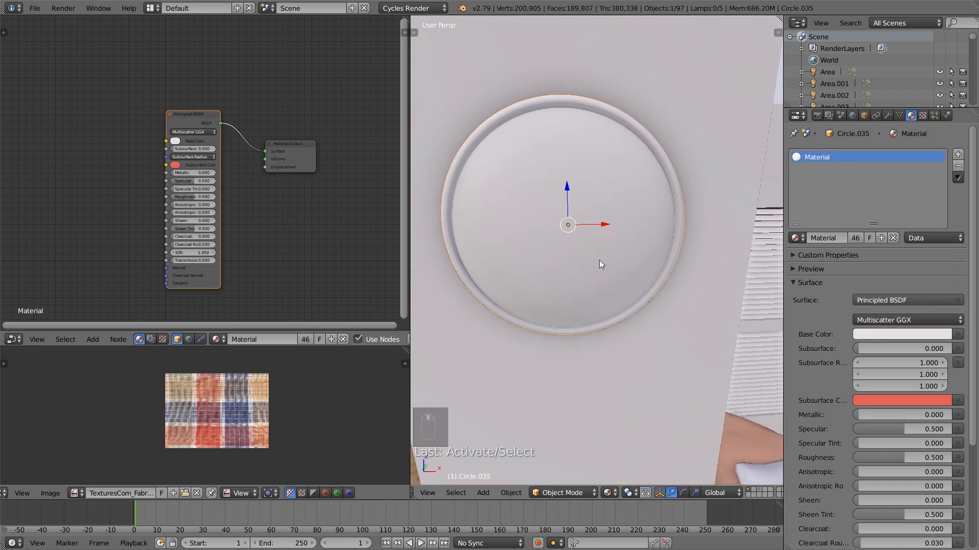
scroll(598, 259, "down", 2)
key("Tab")
scroll(585, 249, "up", 3)
key("Tab")
scroll(588, 252, "down", 3)
Select the clock's linked domed inner disc in Edit Mode and hide it so only the rim and back remain
key("Tab")
middle_click_drag(588, 253, 557, 248)
key("a")
key("a")
key("a")
key("a")
key("l")
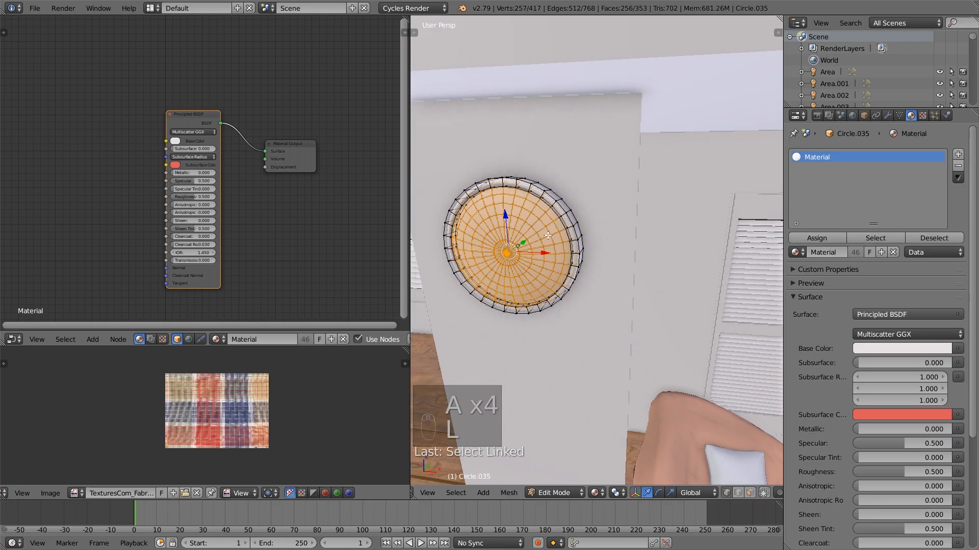
key("h")
key("Tab")
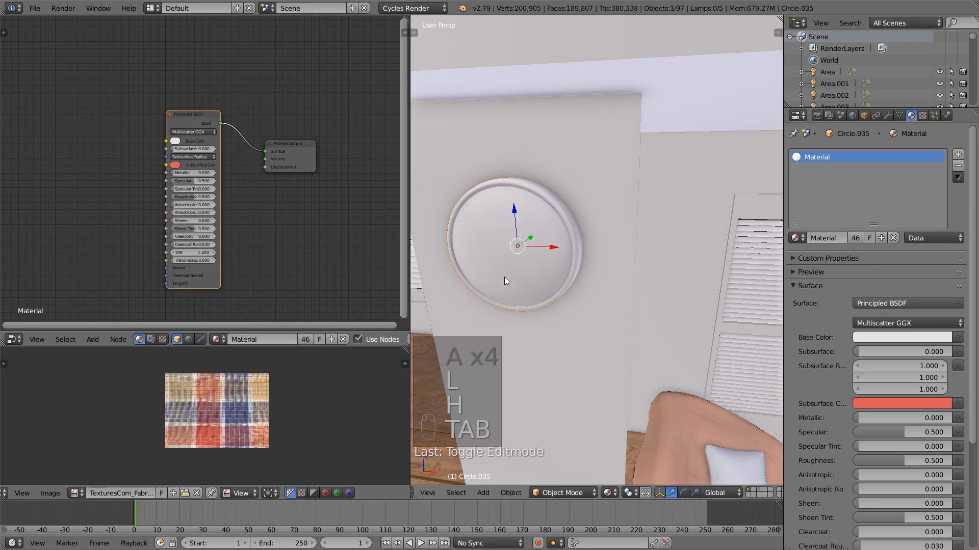
key("Tab")
Switch to face selection, select the circular face inside the clock's rim and shift it slightly
right_click(465, 270, "alt")
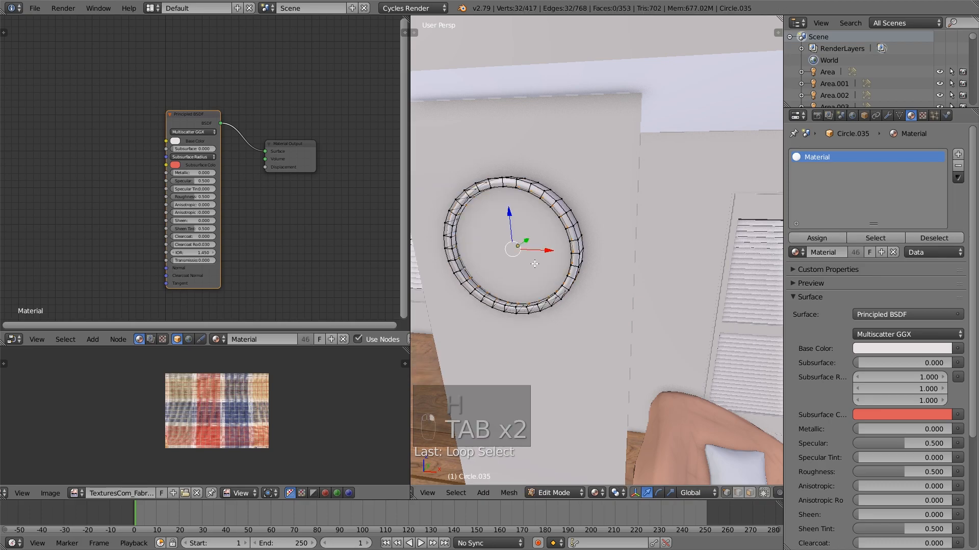
left_click(750, 493)
right_click(512, 248)
middle_click_drag(512, 248, 500, 245)
left_click_drag(499, 245, 499, 245)
middle_click_drag(499, 246, 544, 254)
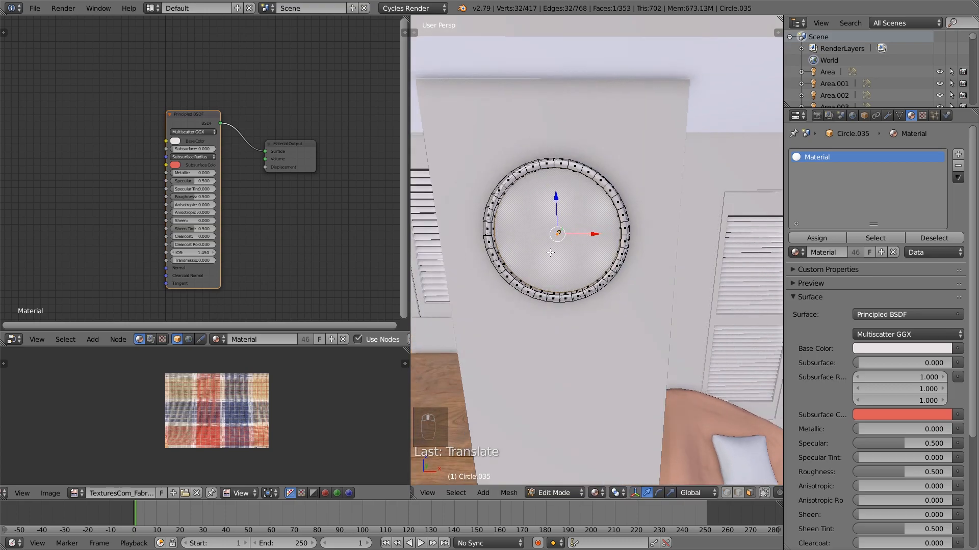
Unwrap the circular face inside the clock's rim and open TexturesCom_Various0227_1_S.jpg as its background image in the UV editor
key("u")
left_click(567, 245)
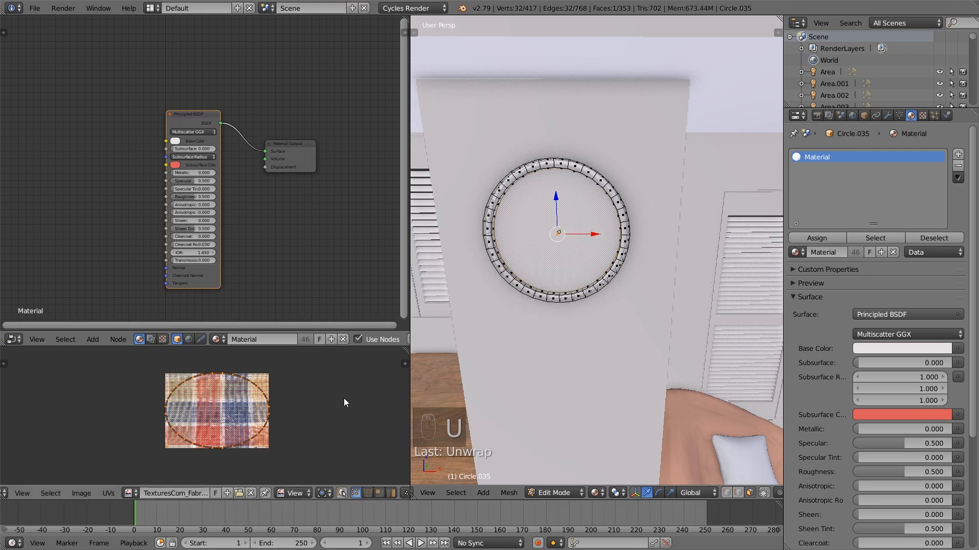
left_click(81, 493)
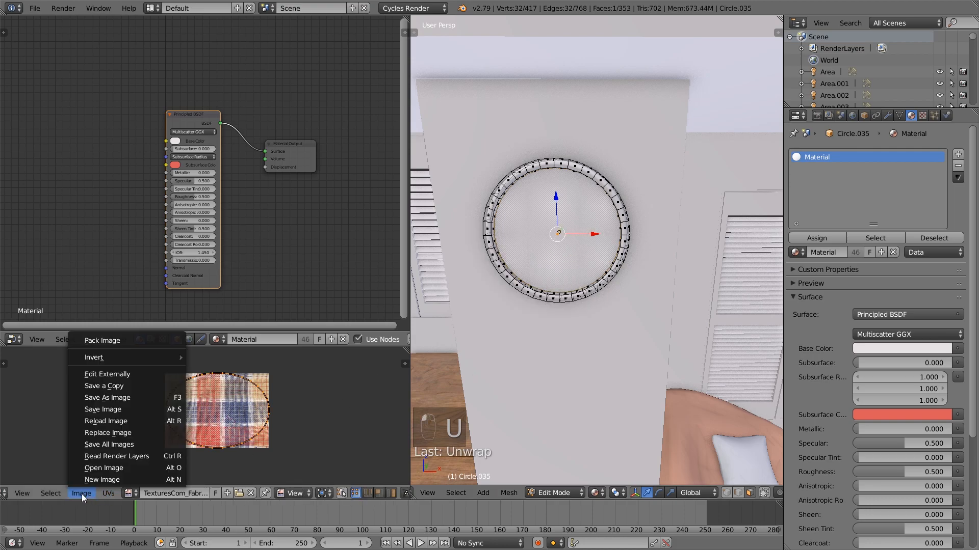
left_click(102, 472)
left_click(199, 23)
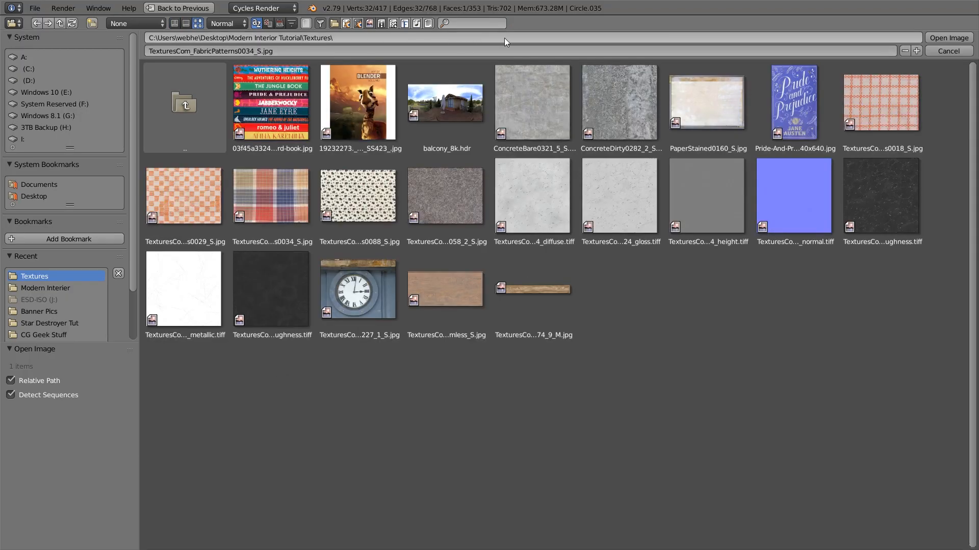
double_click(367, 289)
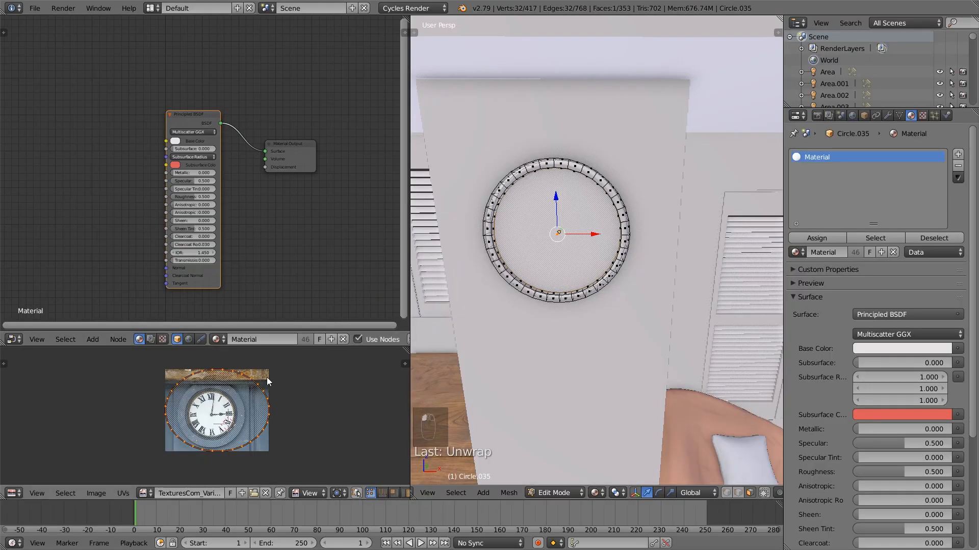
Scale down and reposition the face's UV island so it roughly surrounds the clock dial in the image
key("s")
left_click(290, 432)
key("g")
left_click(292, 437)
key("s")
left_click(285, 437)
key("g")
left_click(286, 437)
key("s")
left_click(285, 439)
key("g")
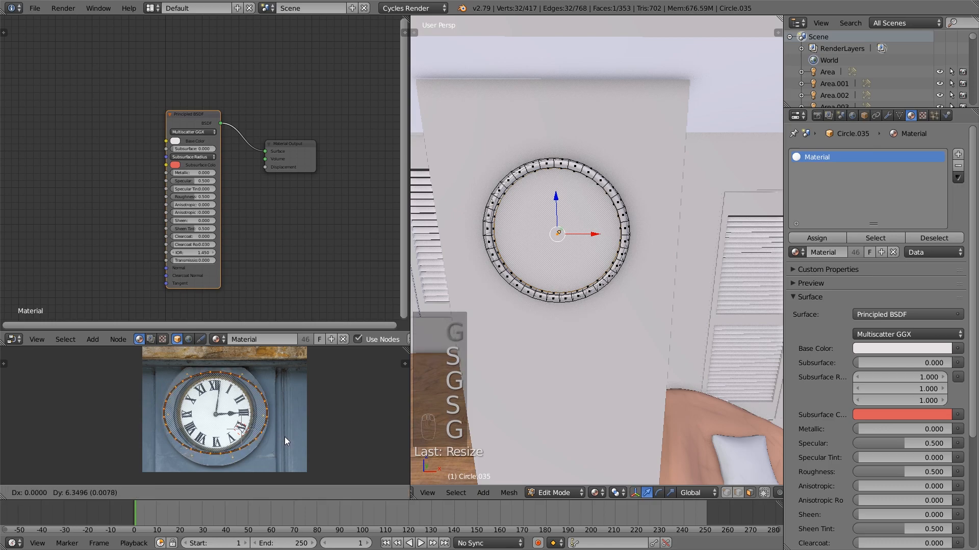
left_click(284, 436)
key("s")
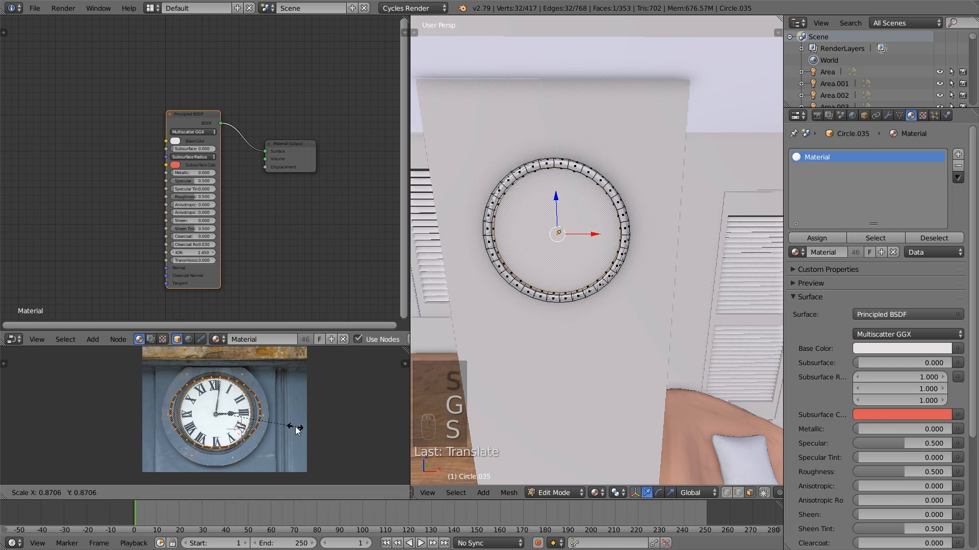
left_click(298, 428)
Refine the UV island's size and position so its upper and lower edges follow the white dial
scroll(255, 419, "up", 3)
key("g")
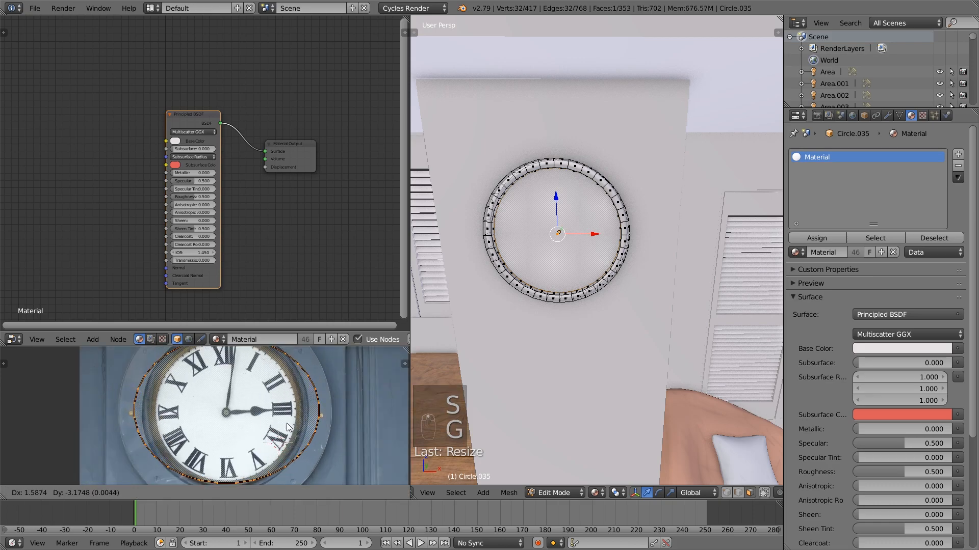
left_click(287, 423)
middle_click_drag(298, 433, 323, 424)
key("s")
left_click(321, 456)
key("g")
left_click(322, 457)
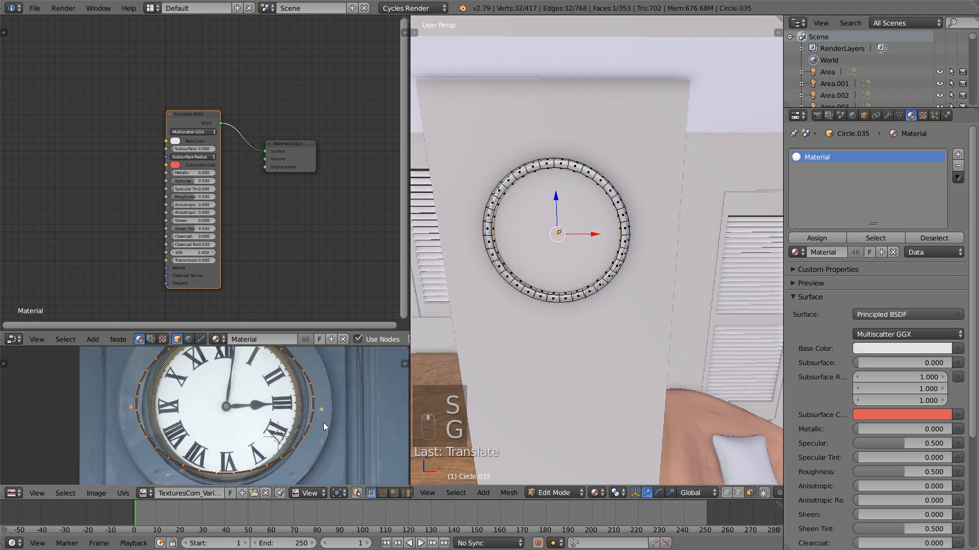
Narrow the UV island along X to about 0.79, centre it on the dial and return to Object Mode
key("g")
key("s")
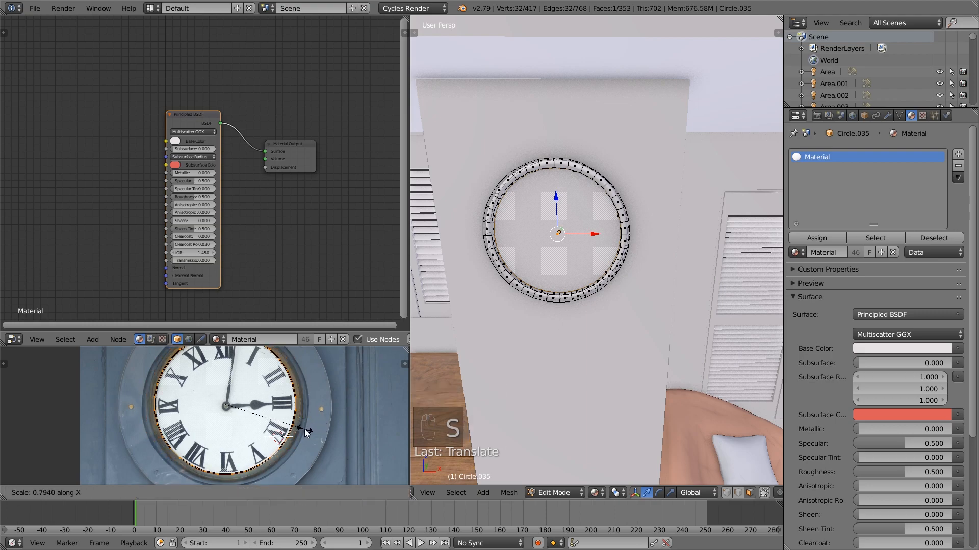
left_click(305, 432)
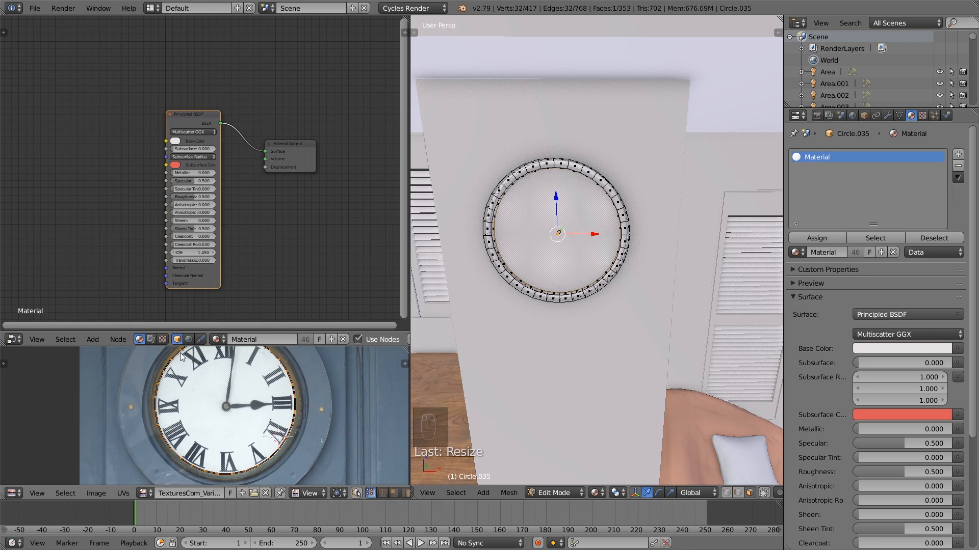
key("g")
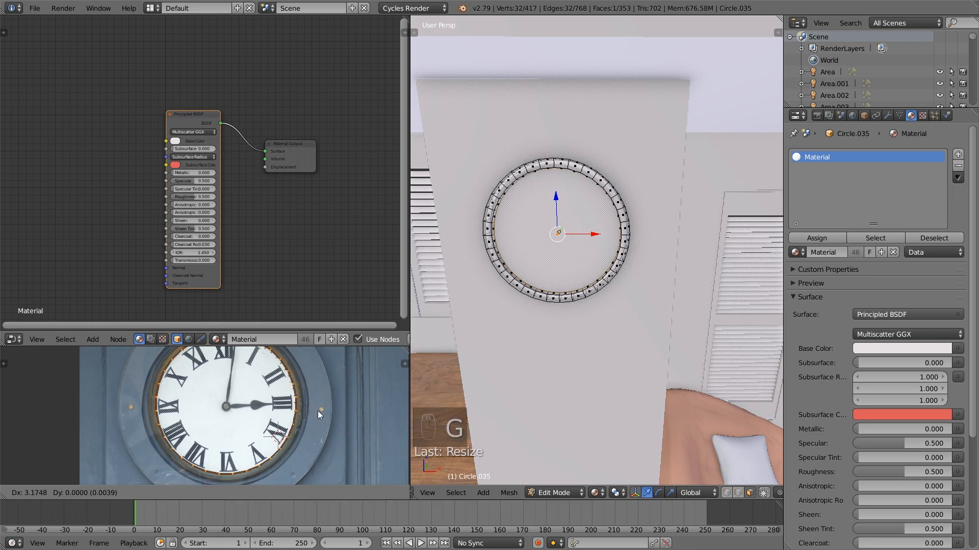
left_click(316, 411)
middle_click_drag(255, 401, 254, 427)
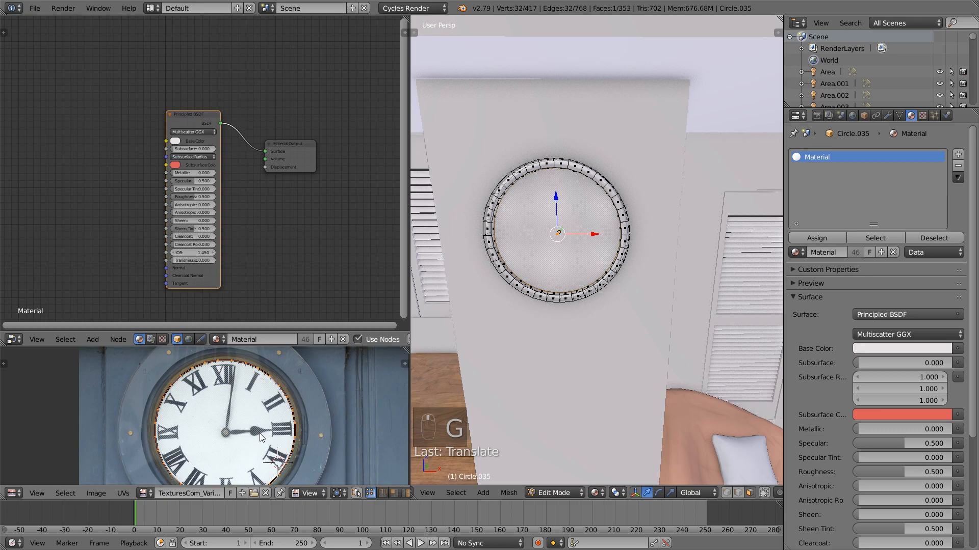
key("a")
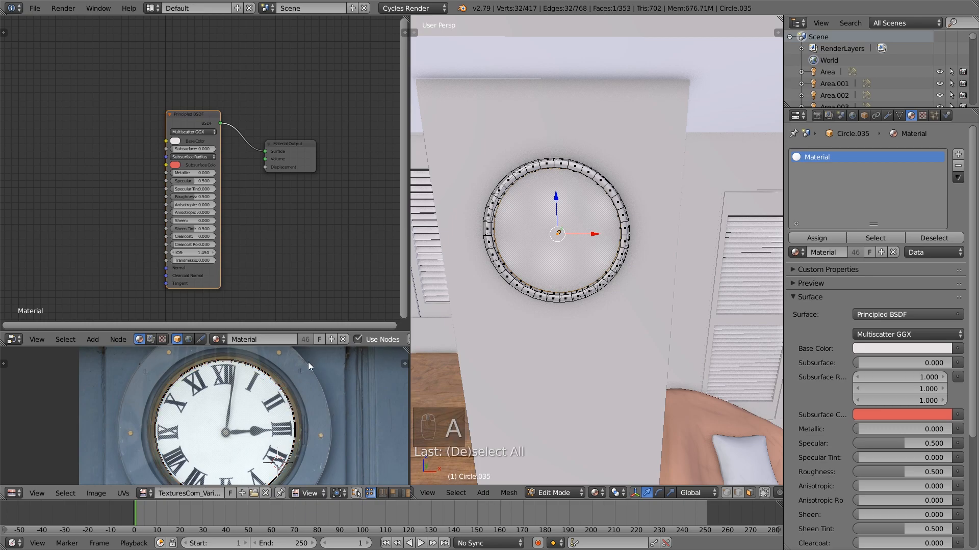
key("Tab")
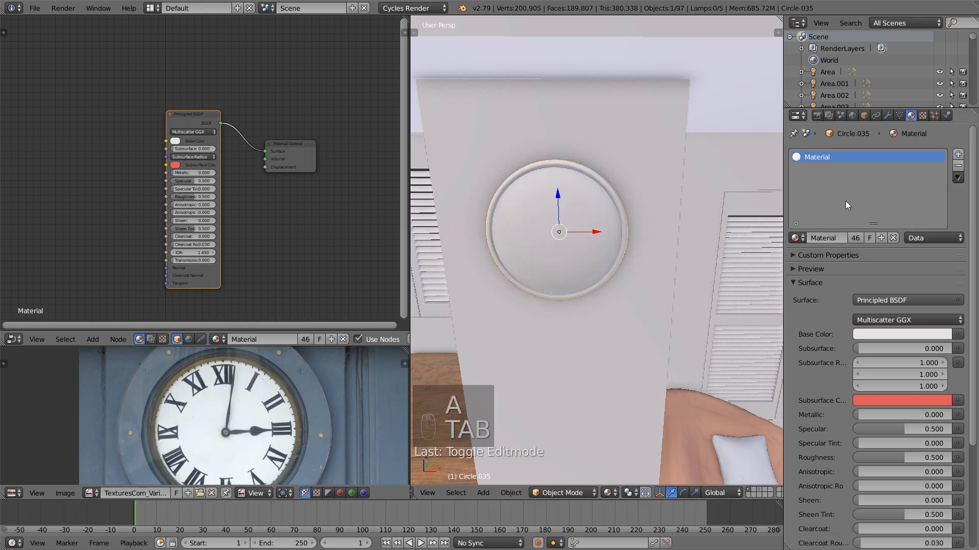
Add a second material slot with a new material to the clock and connect a Principled BSDF to its Surface output
left_click(958, 154)
left_click(856, 235)
left_click(206, 161)
key("x")
key("shift+a")
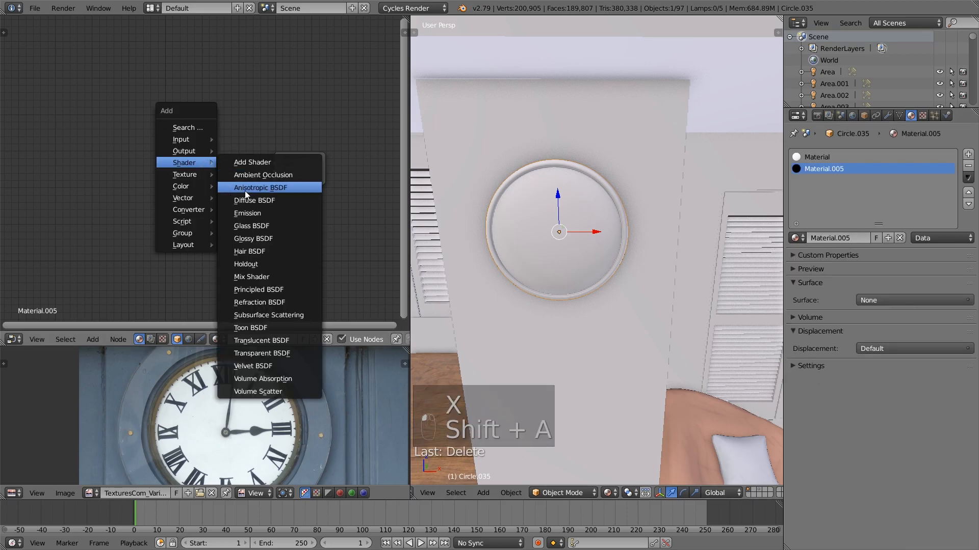
left_click(282, 295)
left_click(179, 128)
left_click_drag(227, 126, 274, 164)
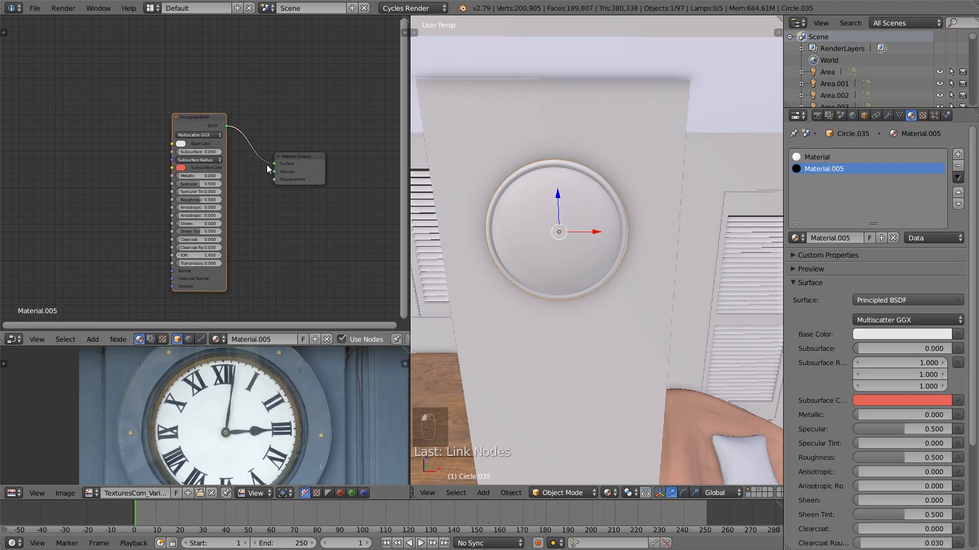
Add an Image Texture node with TexturesCom_Various0227_1_S.jpg and connect its Color to the Principled BSDF's Base Color
key("shift+a")
mouse_move(68, 170)
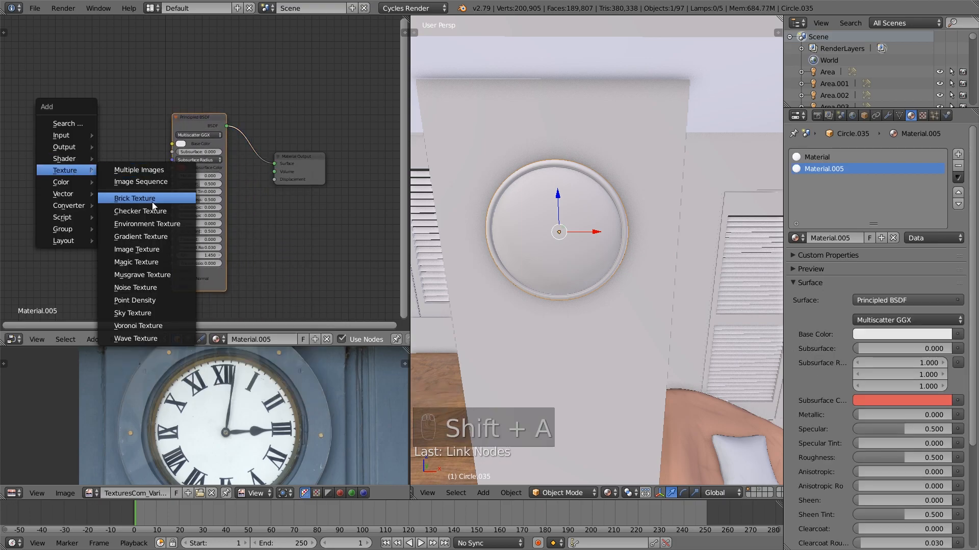
left_click(153, 249)
left_click(78, 163)
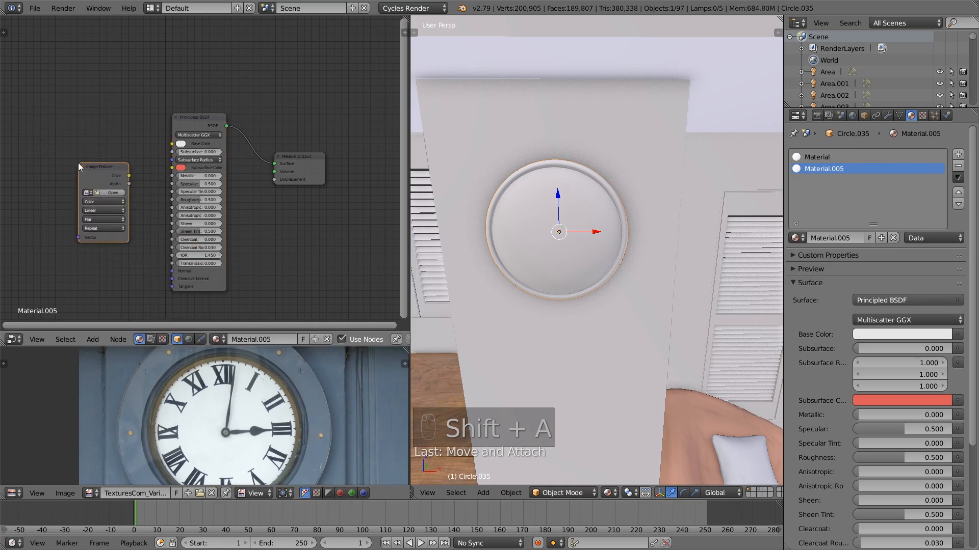
left_click(103, 193)
left_click(176, 99)
left_click(176, 88)
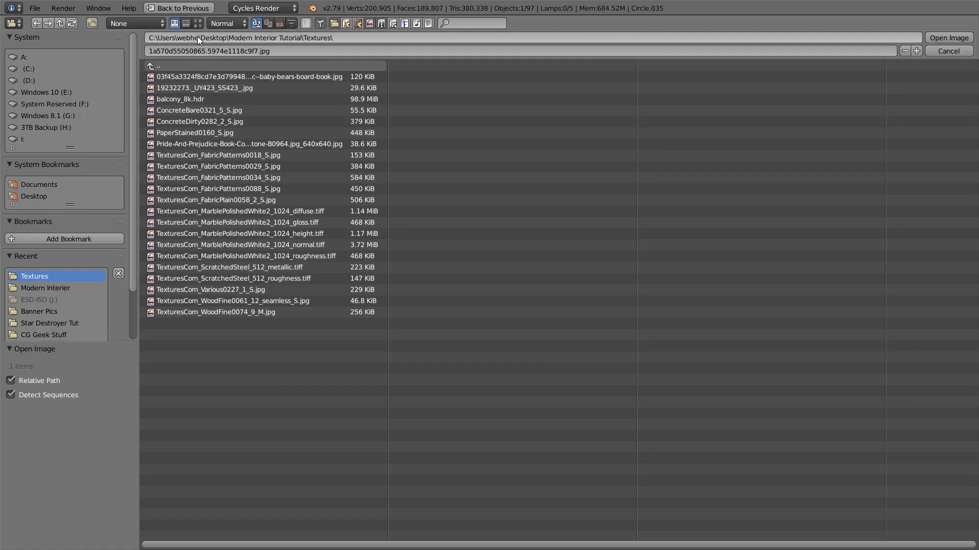
left_click(198, 23)
double_click(357, 263)
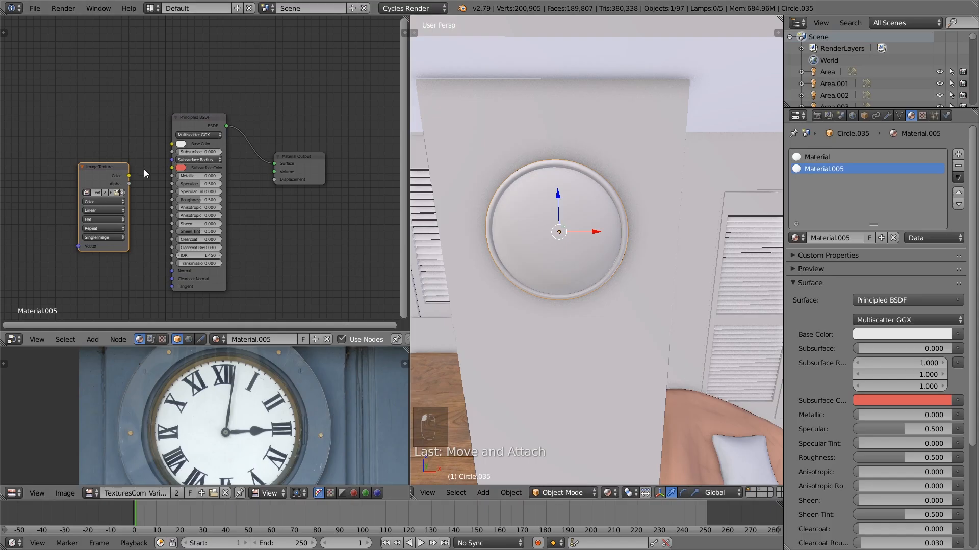
left_click_drag(128, 175, 103, 145)
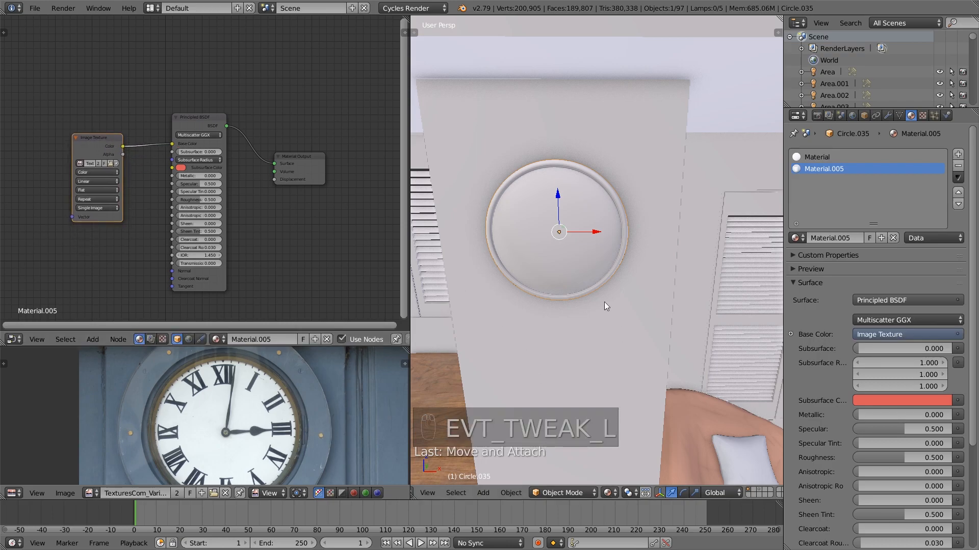
Add a third clock material using a Glass BSDF with IOR 1.333 connected to the Surface output
middle_click_drag(579, 251, 557, 222)
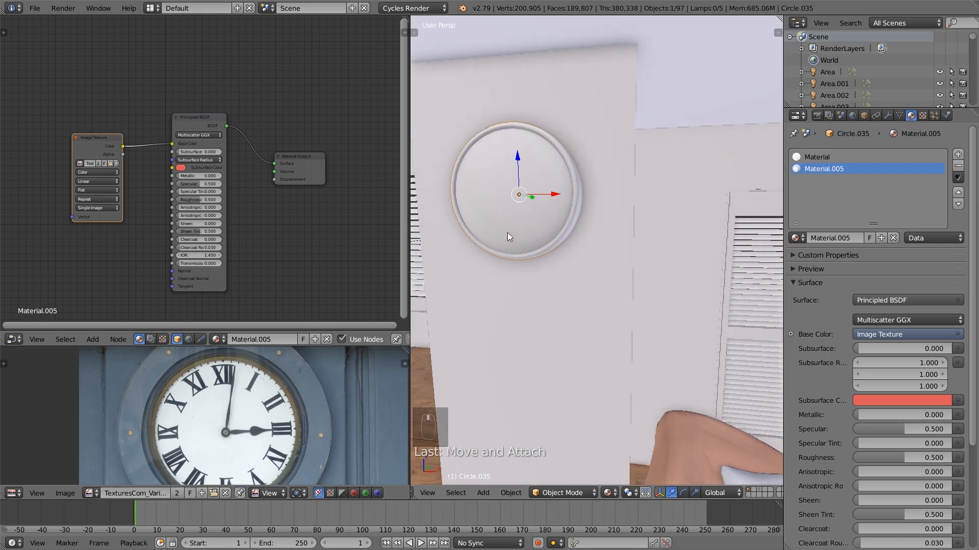
right_click(515, 209)
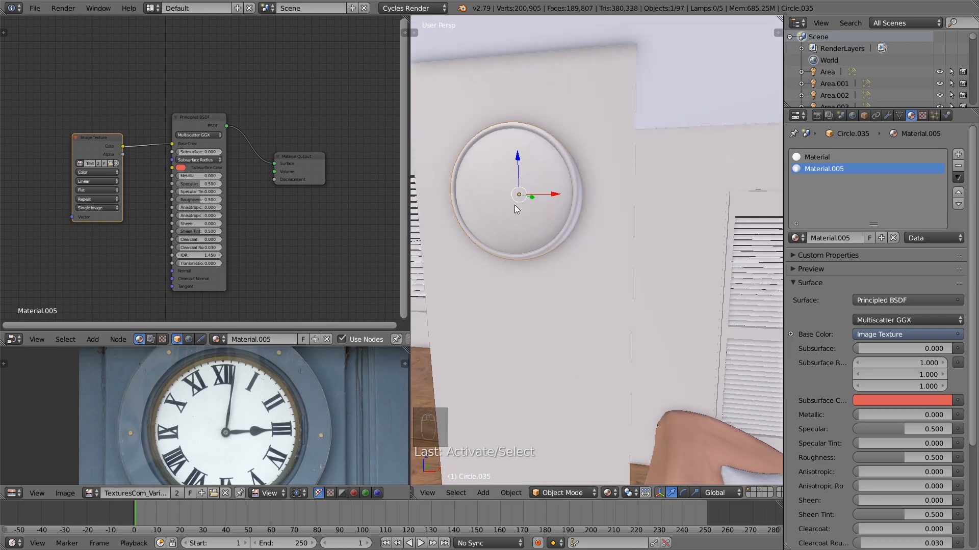
left_click(958, 155)
left_click(200, 163)
key("x")
key("shift+a")
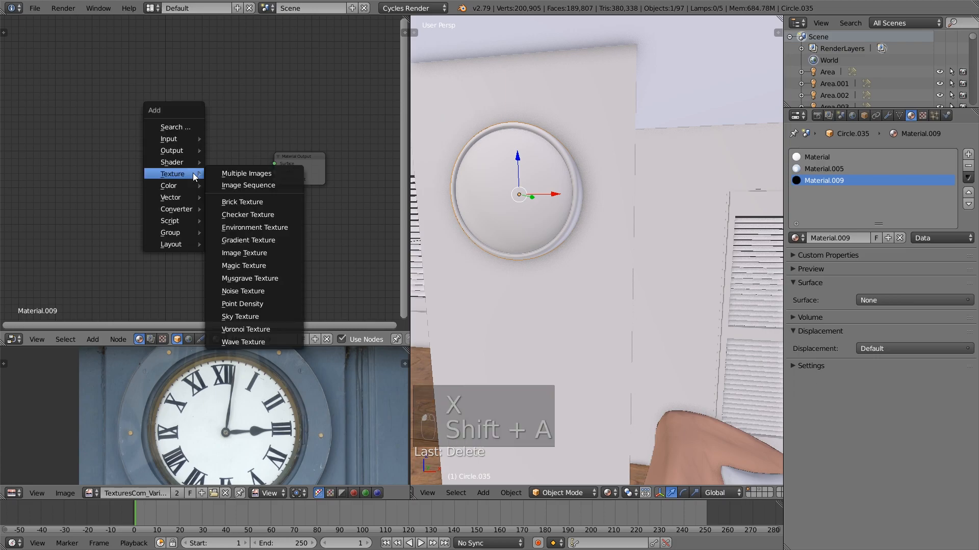
mouse_move(171, 162)
left_click(267, 228)
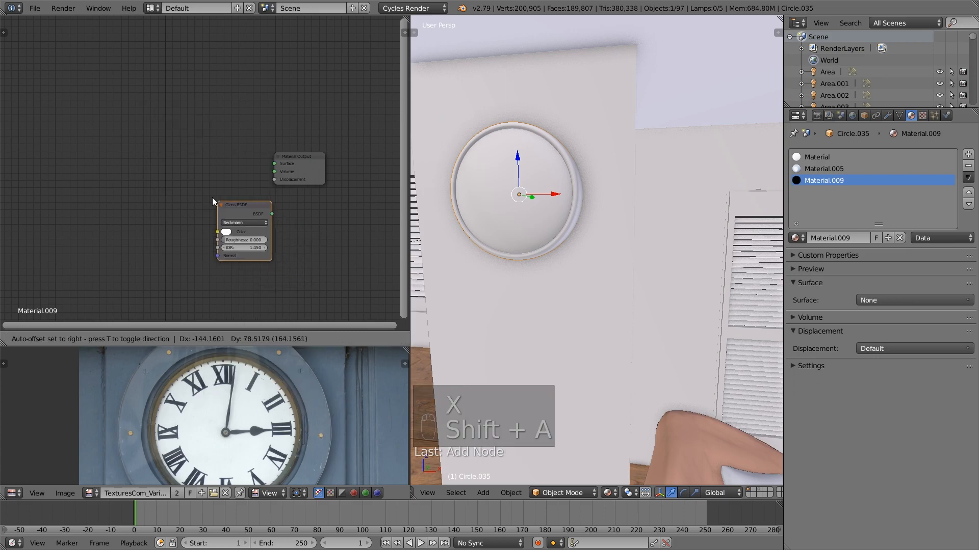
left_click(192, 197)
type("1.333")
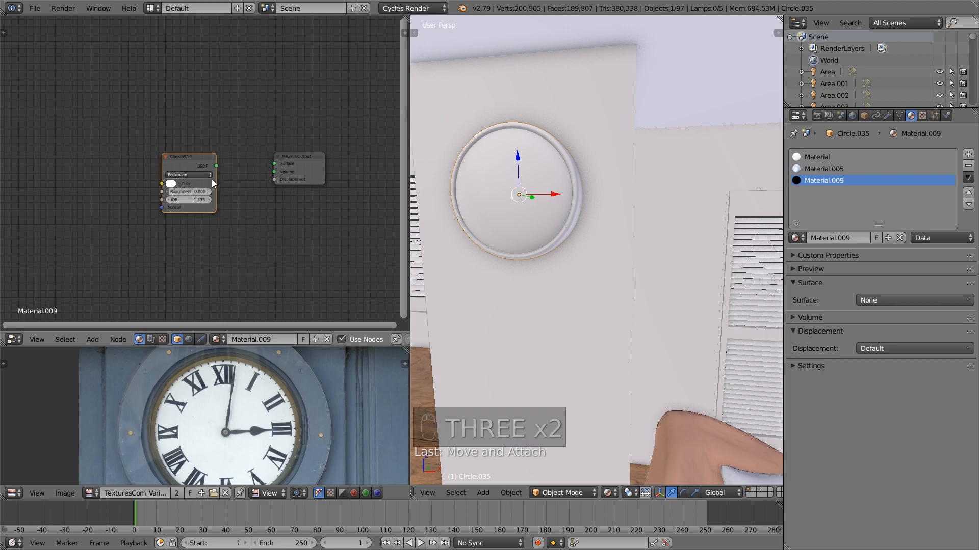
left_click_drag(217, 167, 275, 163)
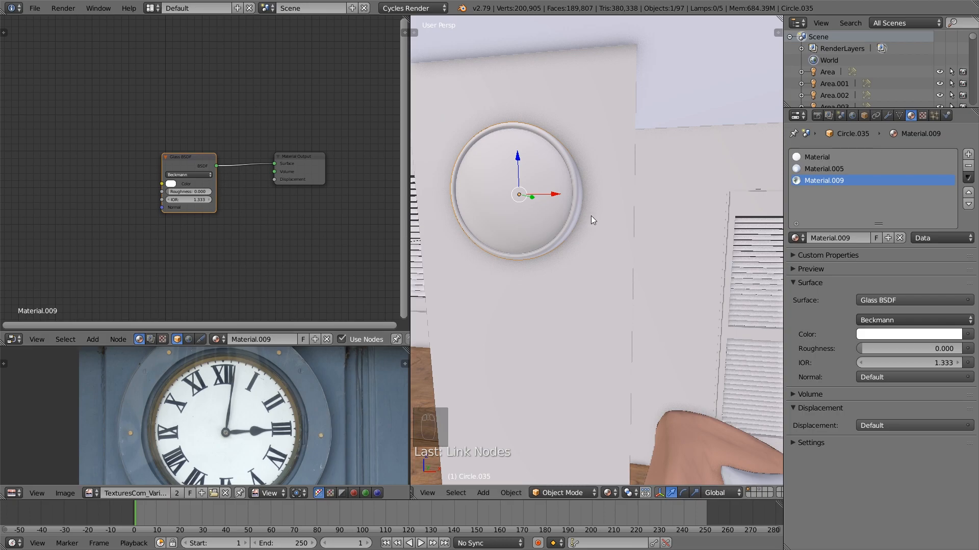
Reveal the hidden domed disc in Edit Mode, select its linked faces and assign the glass material to them
scroll(594, 217, "up", 3)
key("Tab")
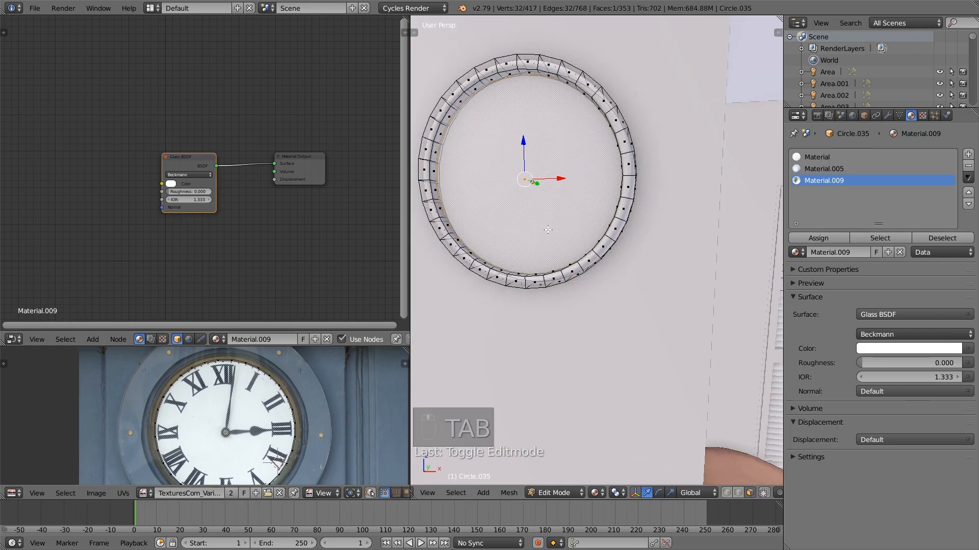
key("alt+h")
key("a")
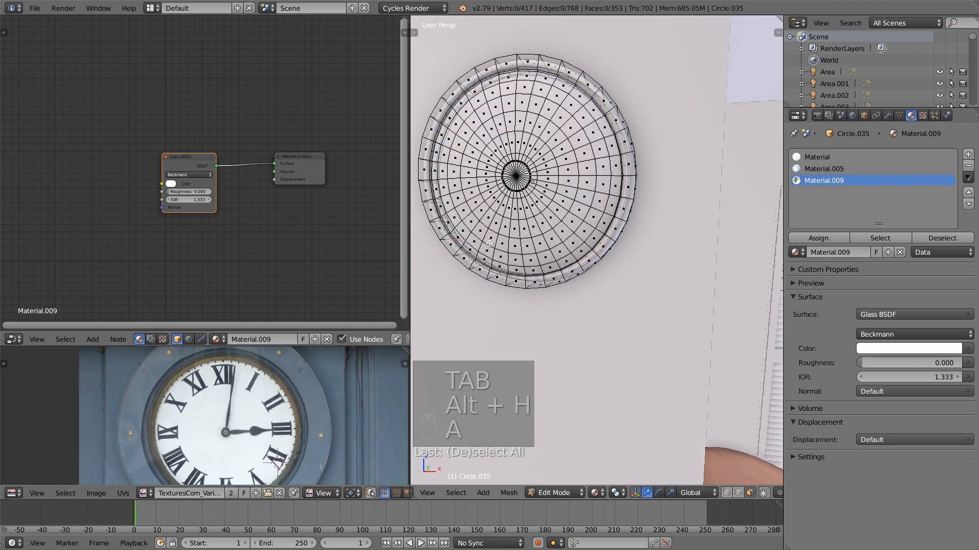
key("l")
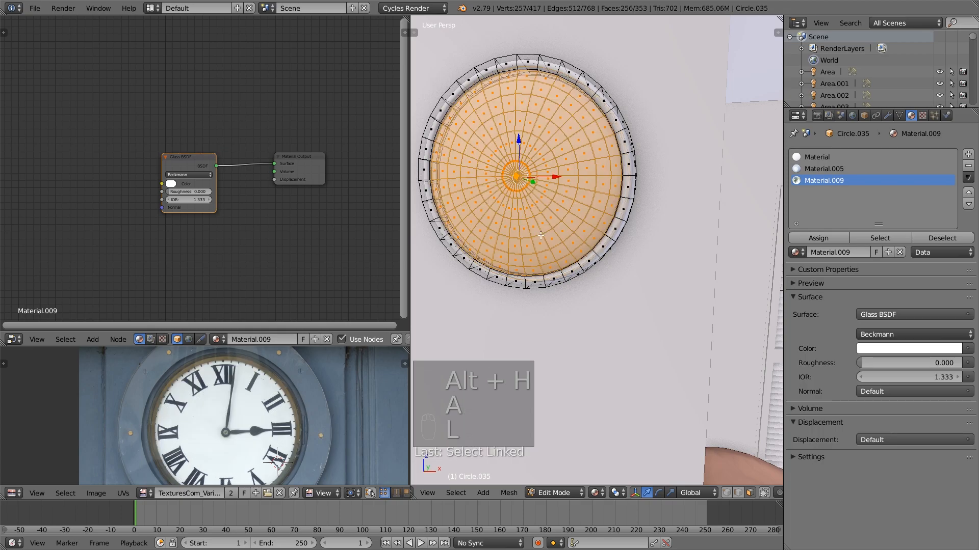
left_click(824, 238)
key("a")
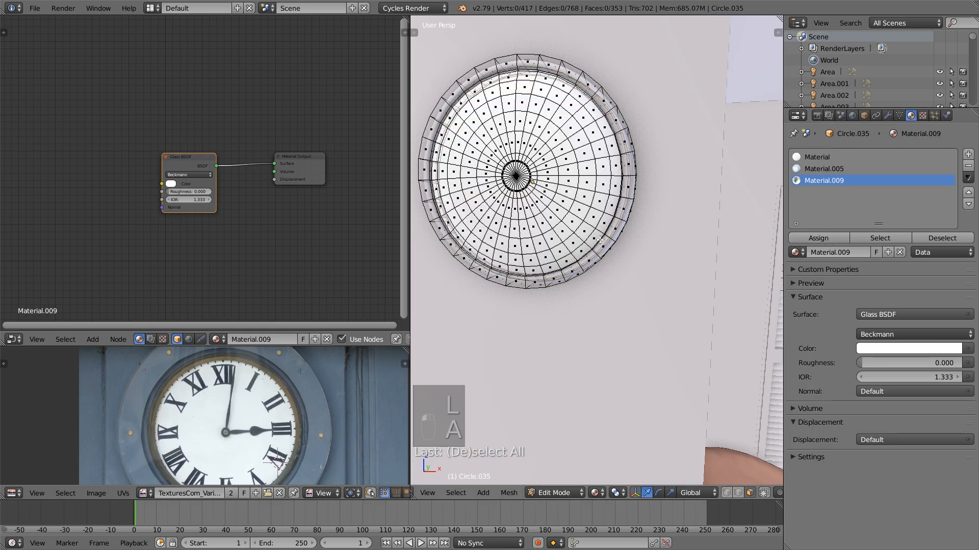
Select the clock's linked rim, assign the first slot's Material to it, then leave Edit Mode and return to the camera view
key("Tab")
key("Tab")
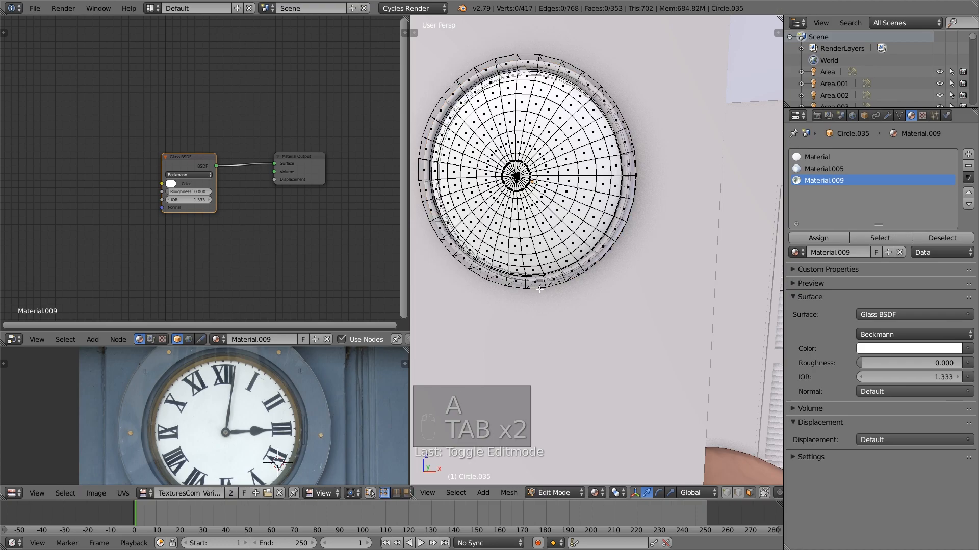
key("l")
left_click(816, 158)
left_click(826, 238)
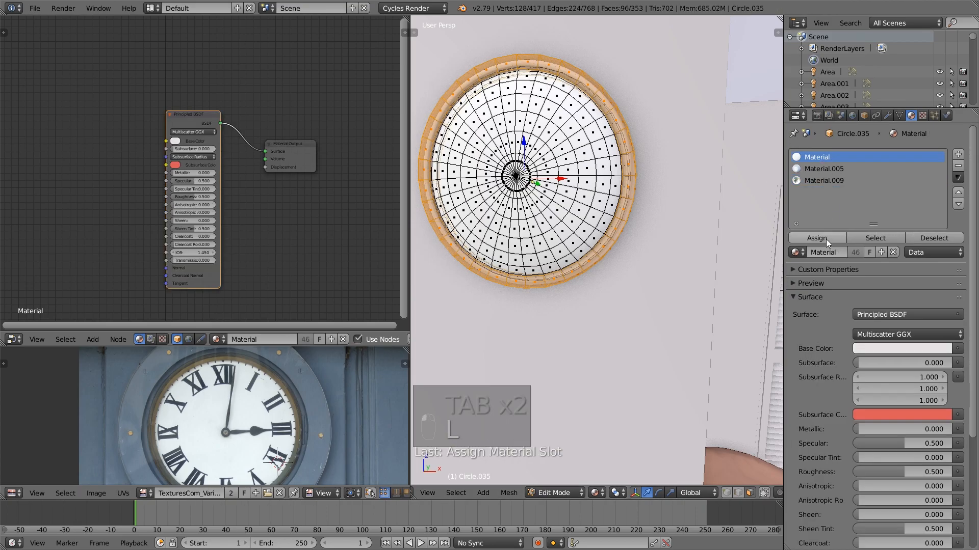
key("a")
key("Tab")
scroll(610, 258, "down", 6)
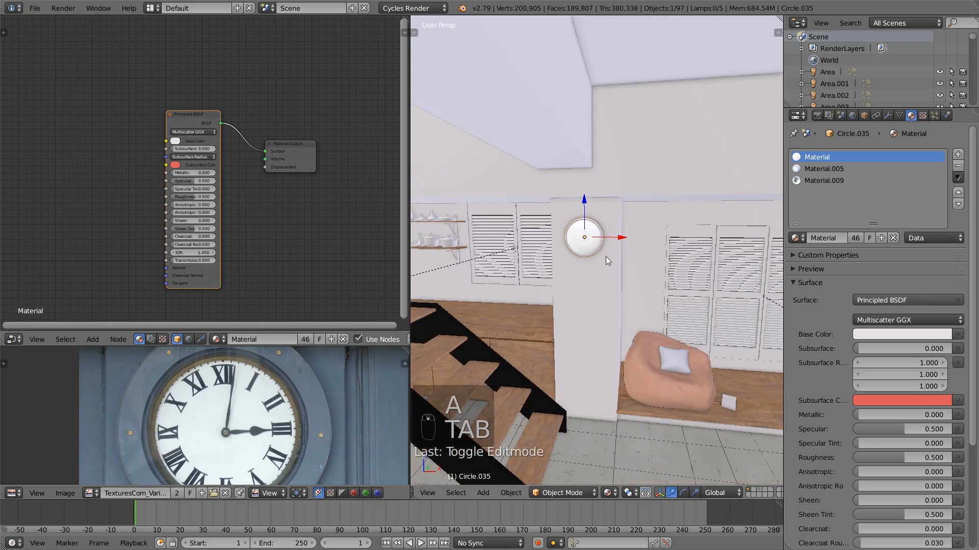
key("KP_0")
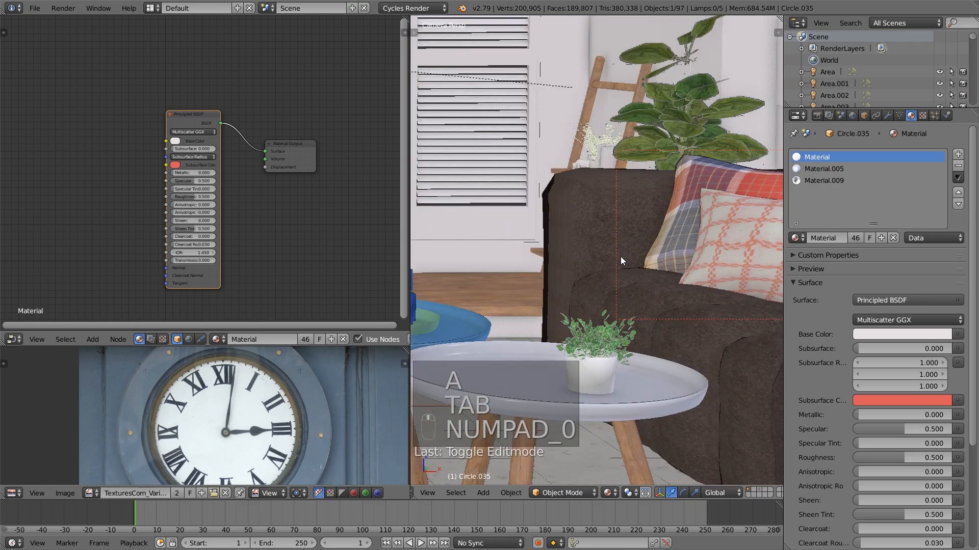
Set a render border around the wall clock in the camera view and preview it in Rendered shading
scroll(620, 256, "down", 4)
middle_click_drag(479, 232, 632, 282, "shift")
middle_click_drag(458, 205, 589, 258, "shift")
scroll(589, 258, "up", 1)
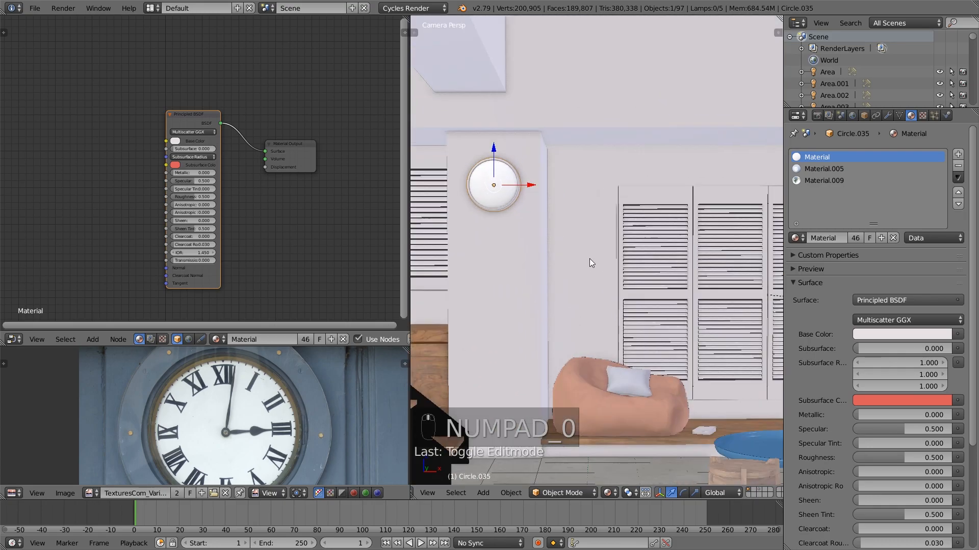
key("shift+b")
left_click_drag(452, 146, 548, 236)
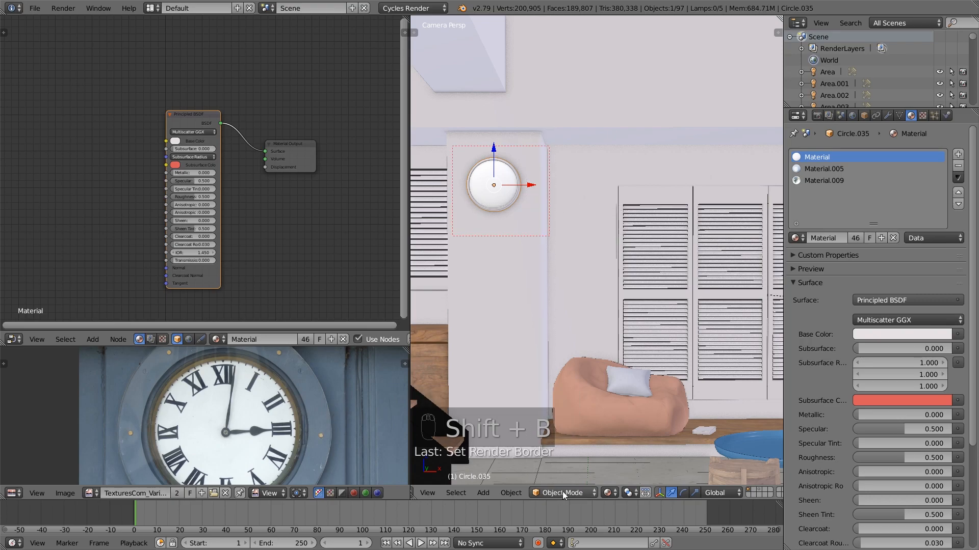
left_click(613, 494)
left_click(632, 413)
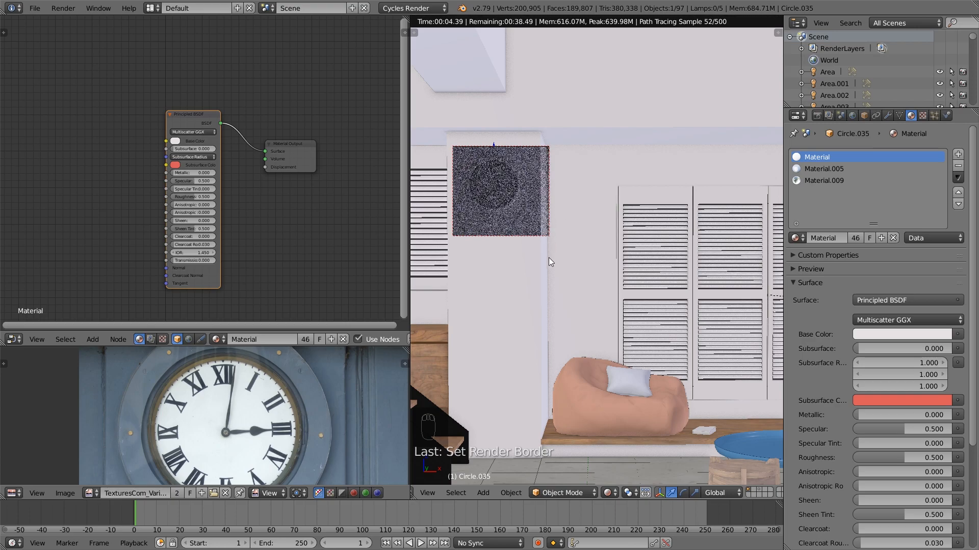
Return to Solid shading, make Material.005 the clock's active material slot, and go back to the camera view in Object Mode
left_click(612, 491)
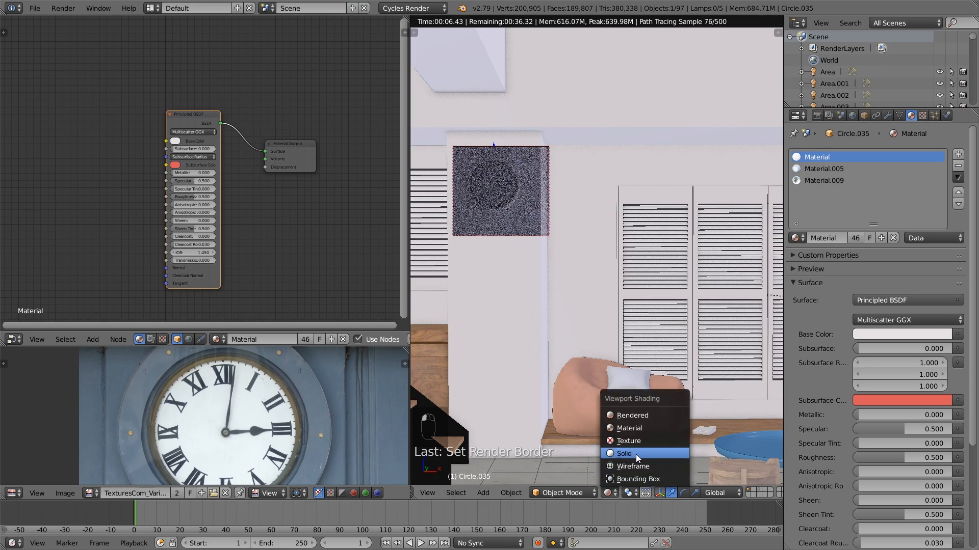
left_click(635, 455)
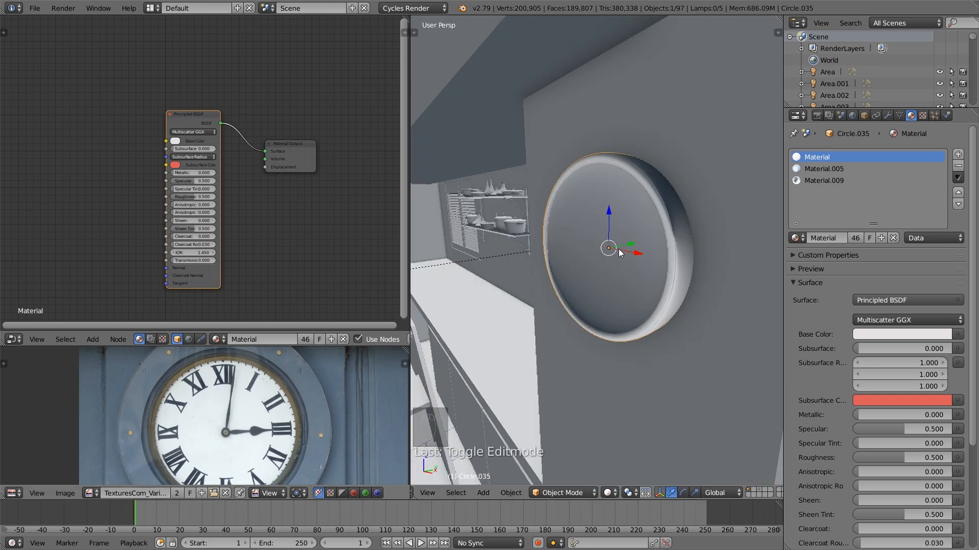
key("Tab")
key("Tab")
key("Tab")
key("Tab")
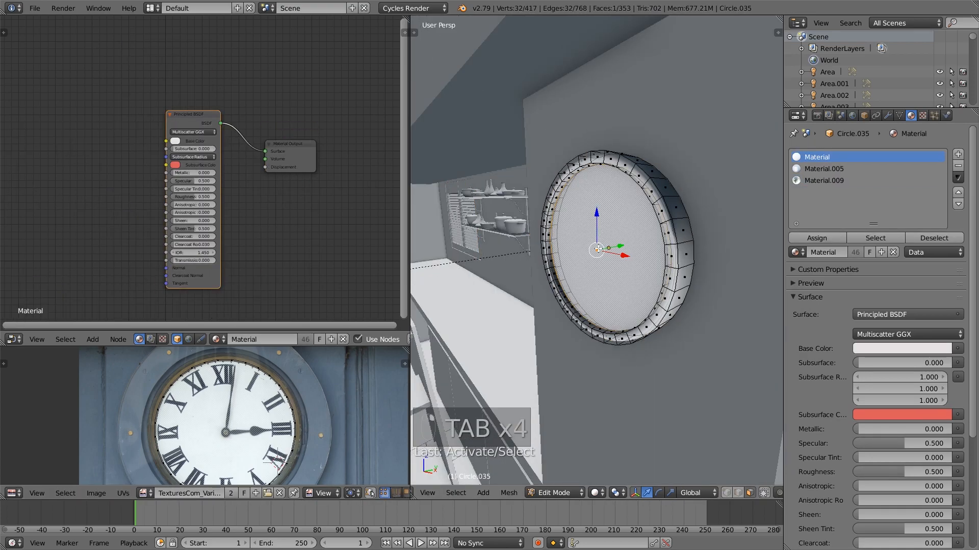
left_click(823, 169)
key("a")
key("Tab")
key("KP_0")
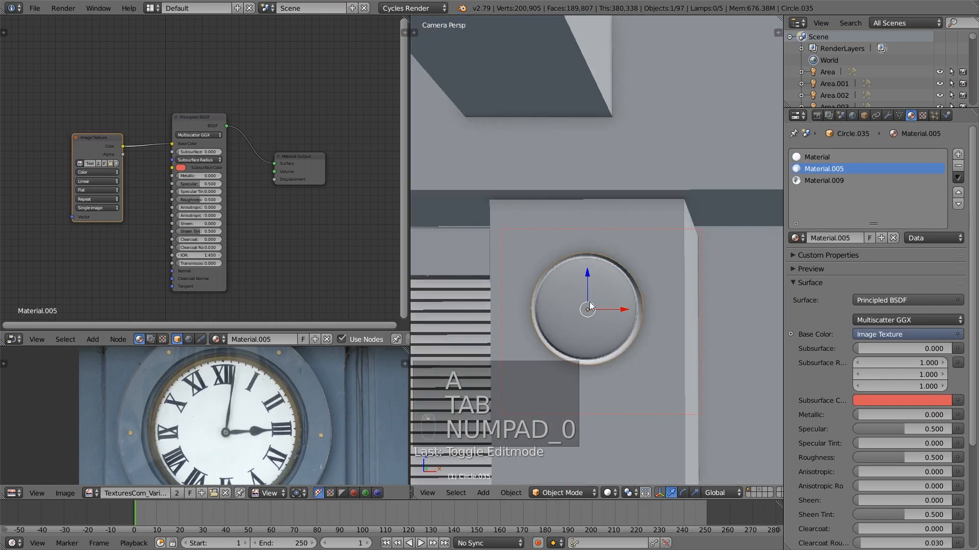
Preview the clock's textured dial in Rendered shading within the render border
left_click(608, 493)
left_click(644, 416)
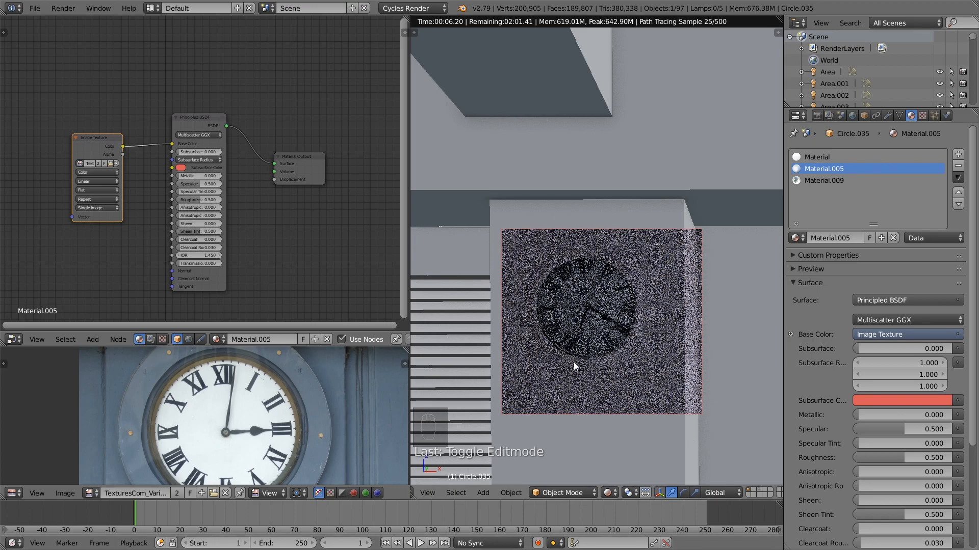
right_click(589, 313)
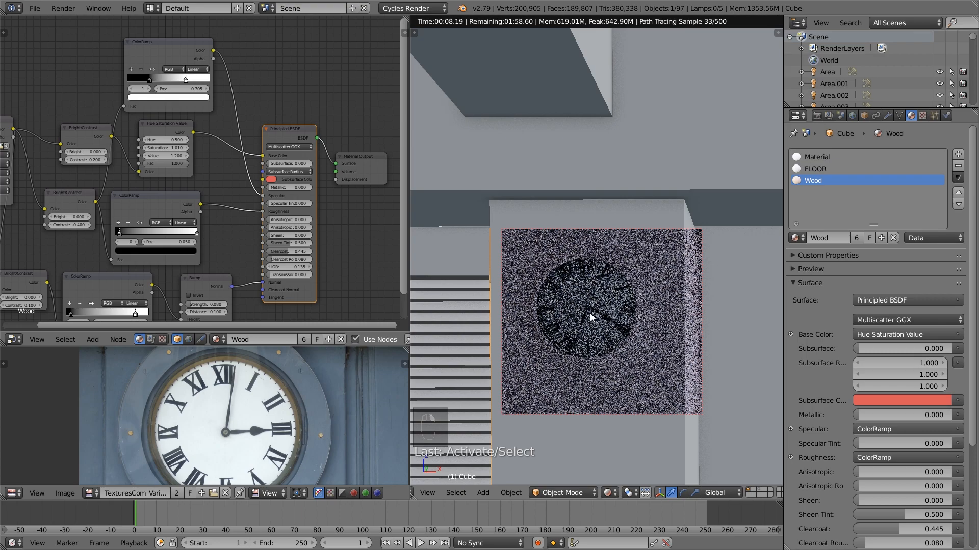
key("Tab")
key("a")
key("a")
key("a")
key("Tab")
Select the clock, enter Edit Mode and try rotating the dial's UVs over the clock image
right_click(589, 313)
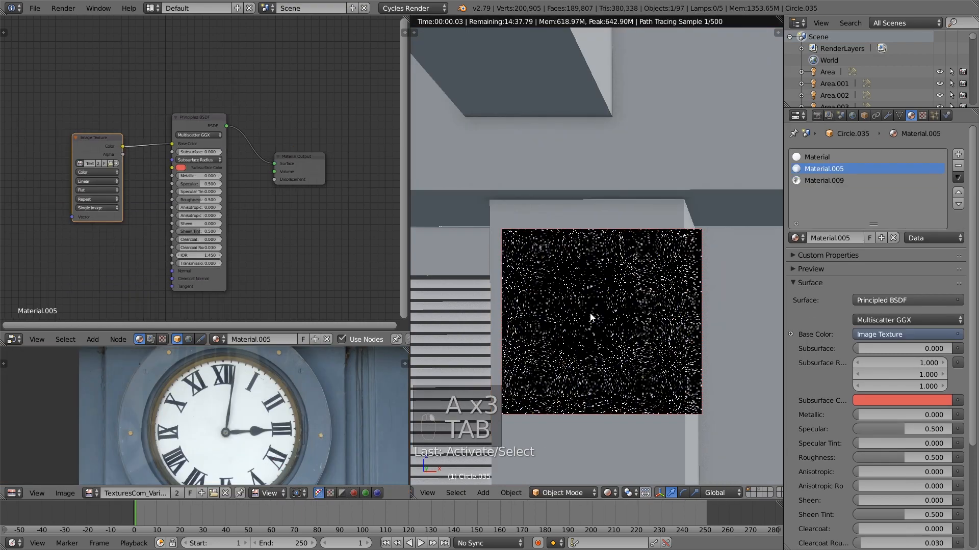
key("Tab")
key("a")
key("a")
key("a")
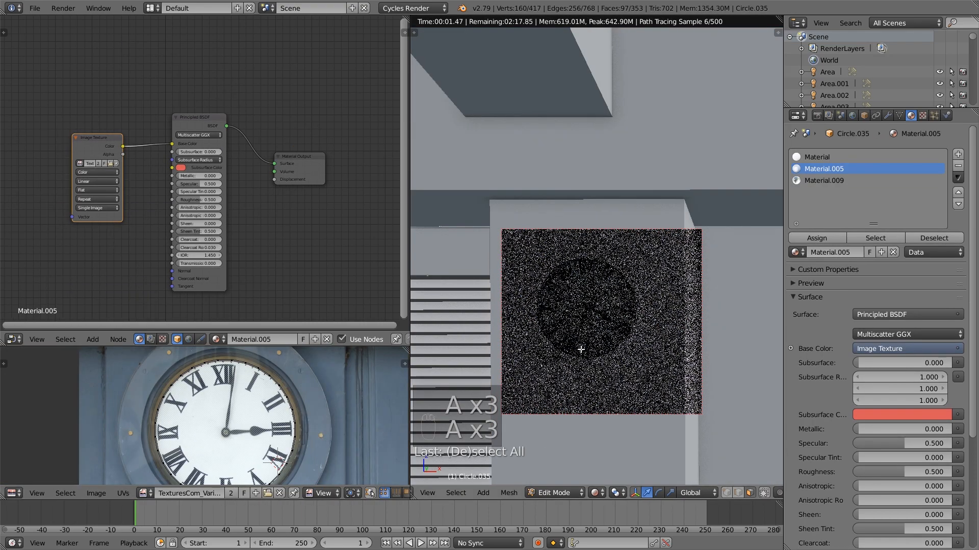
key("a")
key("a")
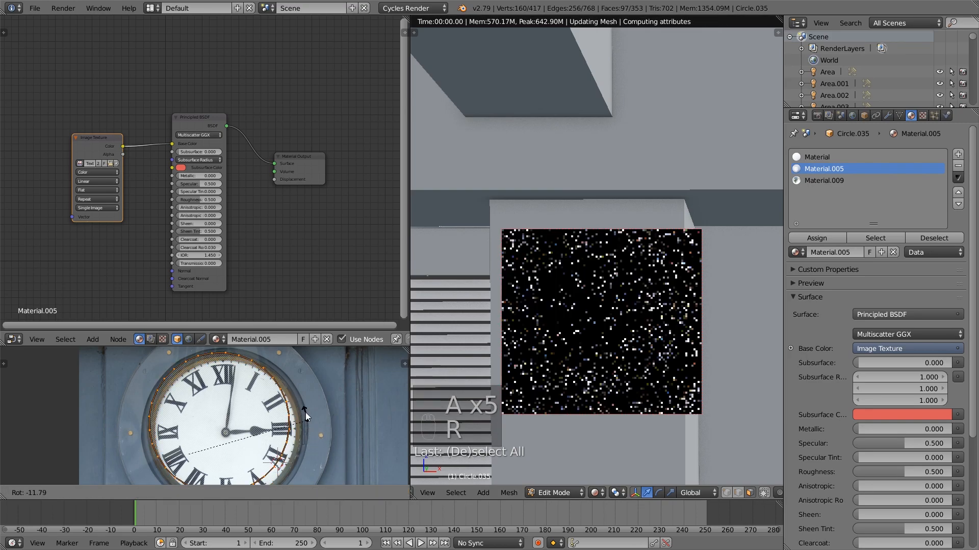
key("r")
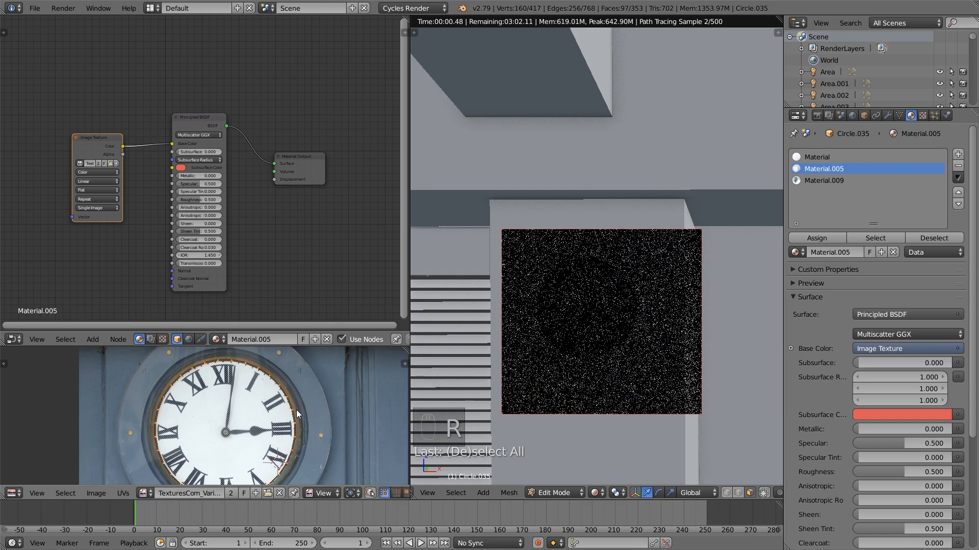
left_click(295, 410)
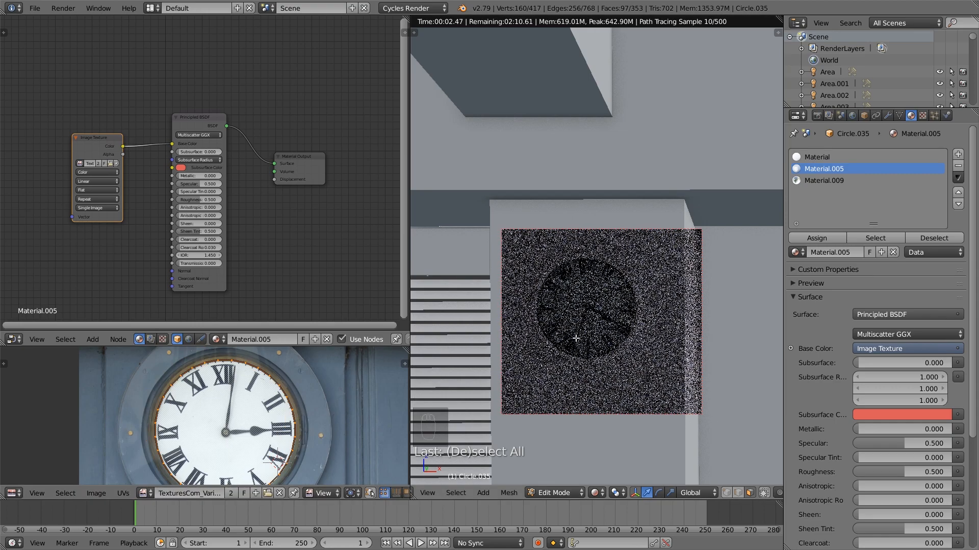
Switch the viewport to Material shading and place the 2D cursor at the centre of the clock image
left_click(597, 495)
left_click(622, 429)
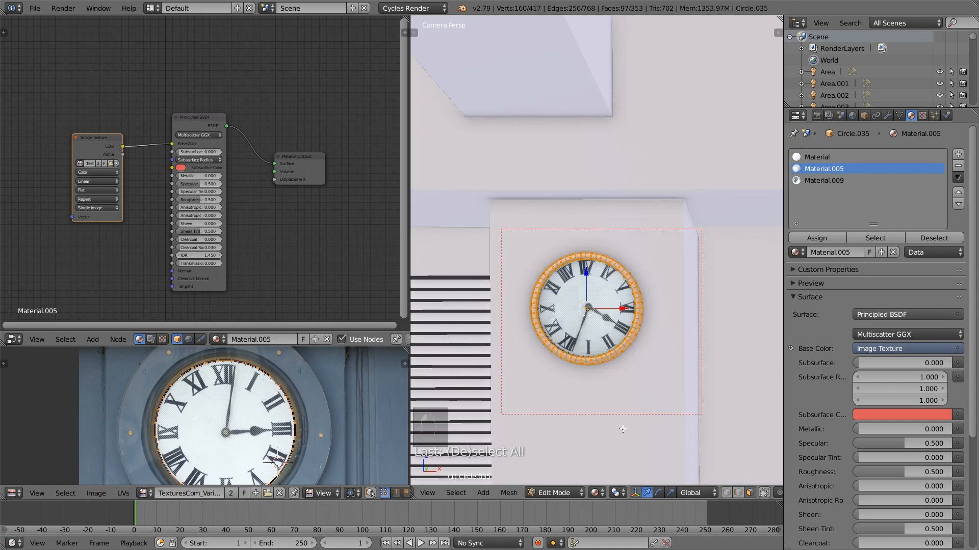
middle_click_drag(306, 451, 294, 402)
left_click(234, 394)
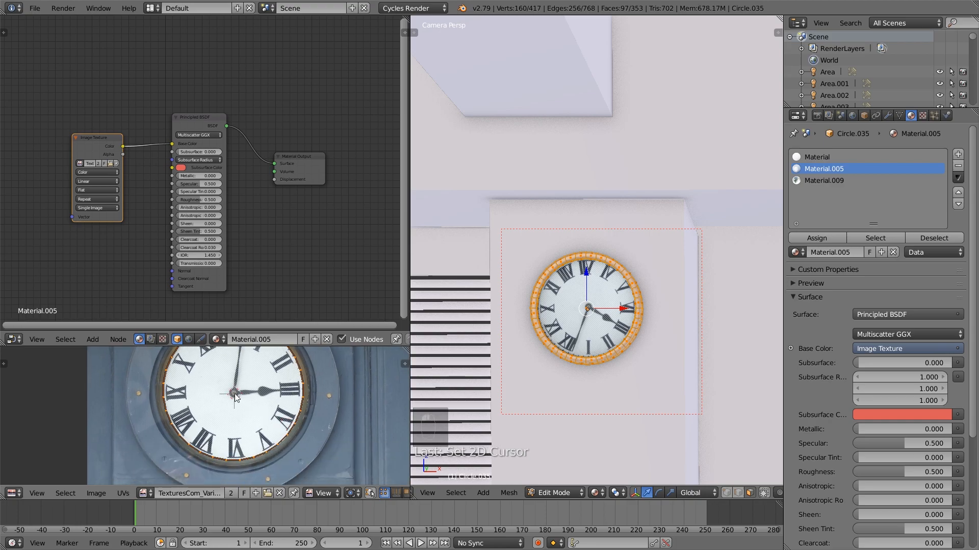
middle_click_drag(241, 395, 241, 415)
scroll(261, 428, "down", 5)
scroll(262, 428, "up", 3)
scroll(214, 436, "down", 1)
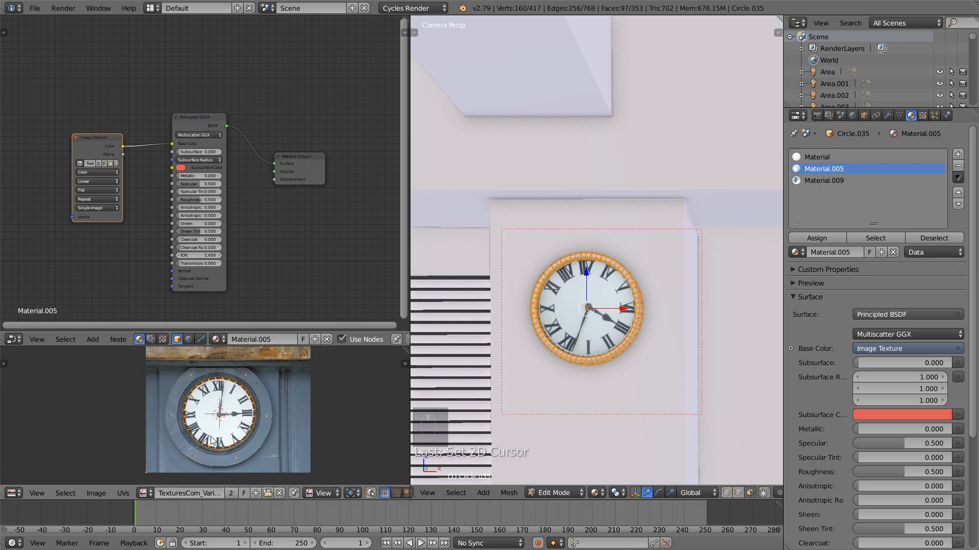
Rotate the dial's UVs by about -120° so XII sits at the top of the clock, then leave Edit Mode
key("b")
left_click_drag(180, 466, 127, 480)
scroll(233, 465, "up", 2)
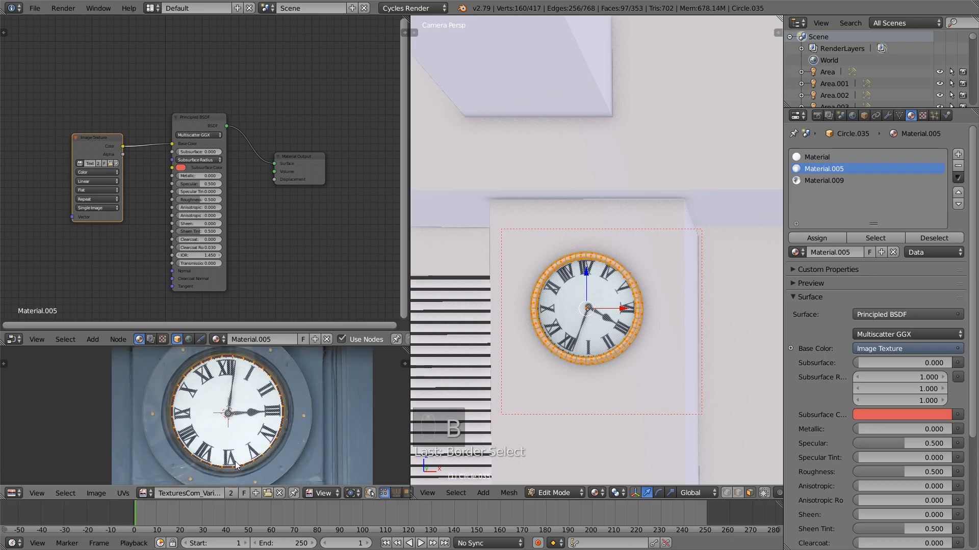
key("r")
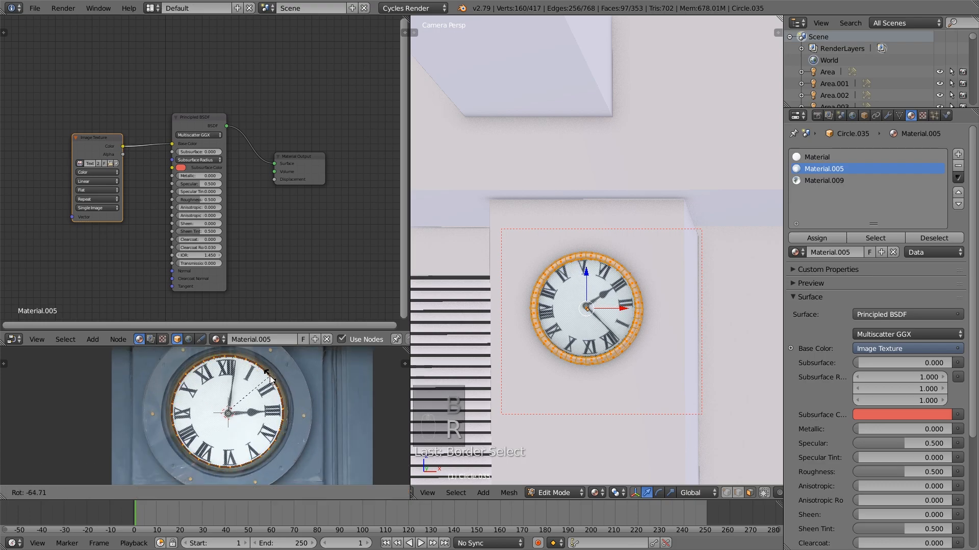
left_click(223, 363)
key("a")
key("Tab")
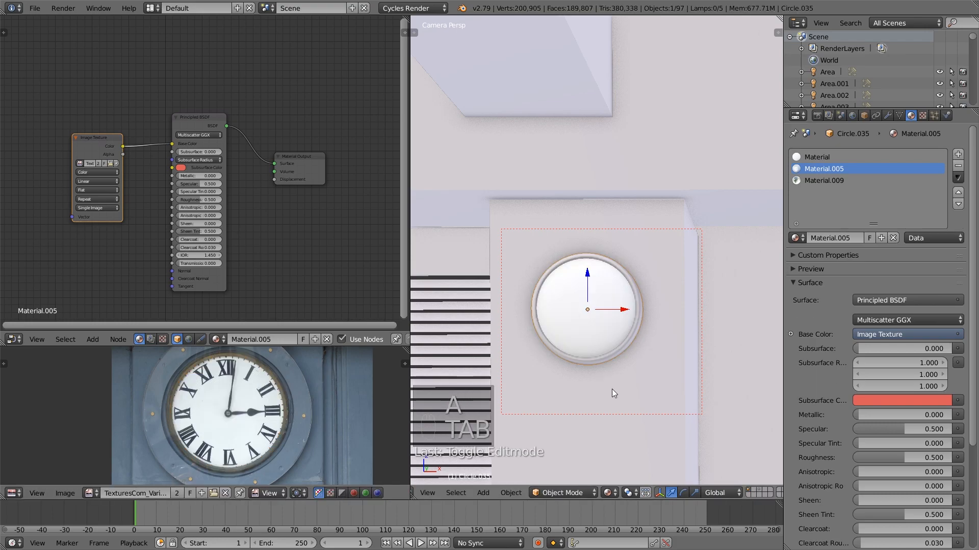
Deselect everything, widen the 3D view and frame the untextured books on the wooden ladder shelf
scroll(607, 381, "down", 5)
key("a")
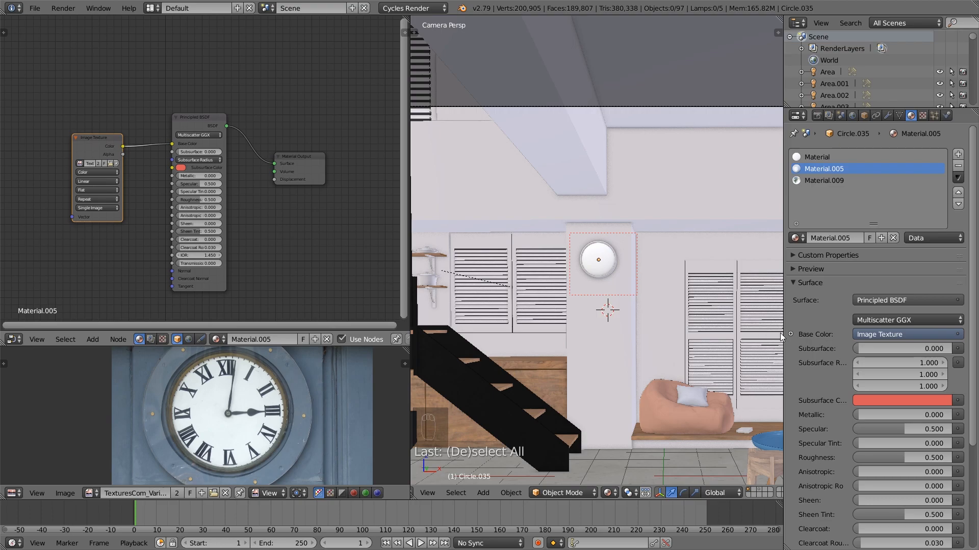
middle_click_drag(667, 390, 667, 374)
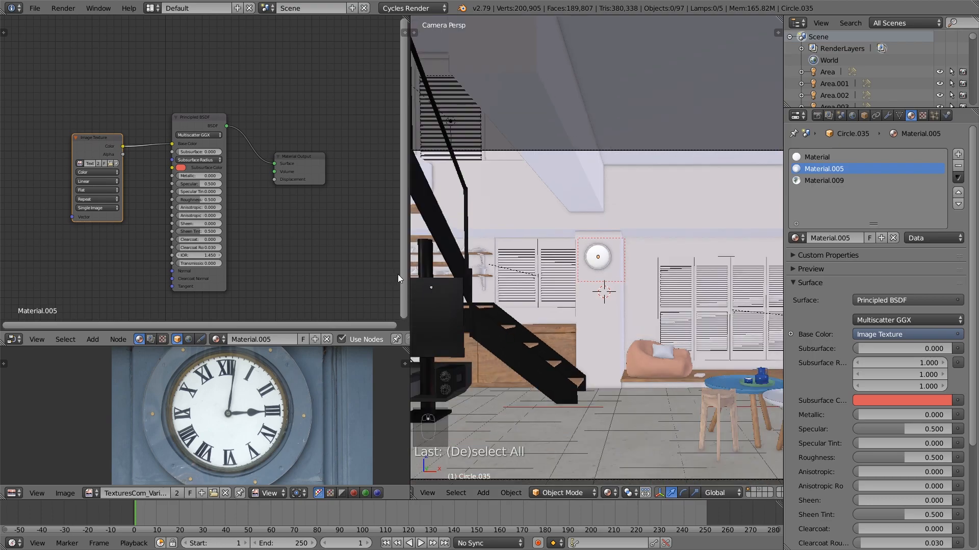
left_click_drag(409, 275, 343, 275)
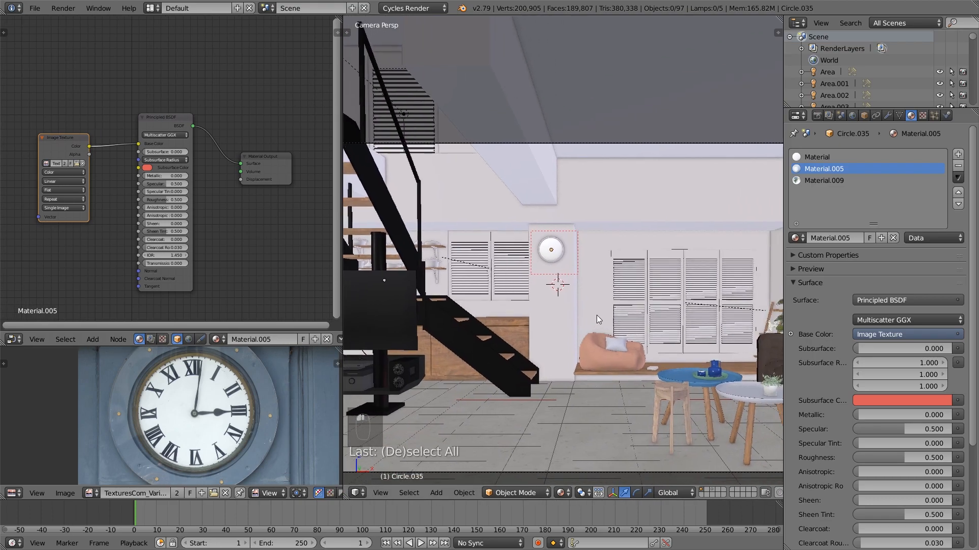
middle_click_drag(601, 316, 533, 298, "shift")
middle_click_drag(632, 286, 688, 292)
right_click(664, 276)
key("KP_Decimal")
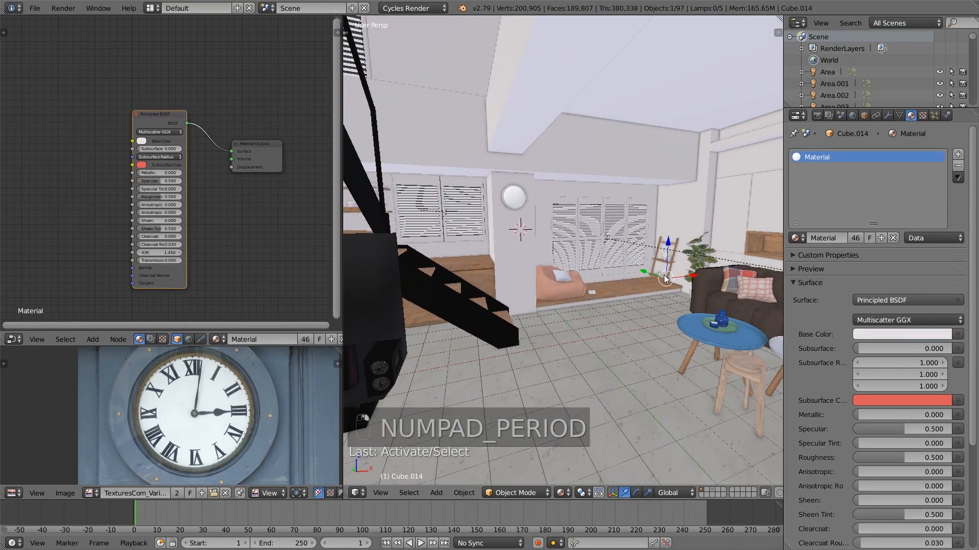
middle_click_drag(627, 281, 686, 276)
scroll(683, 278, "down", 2)
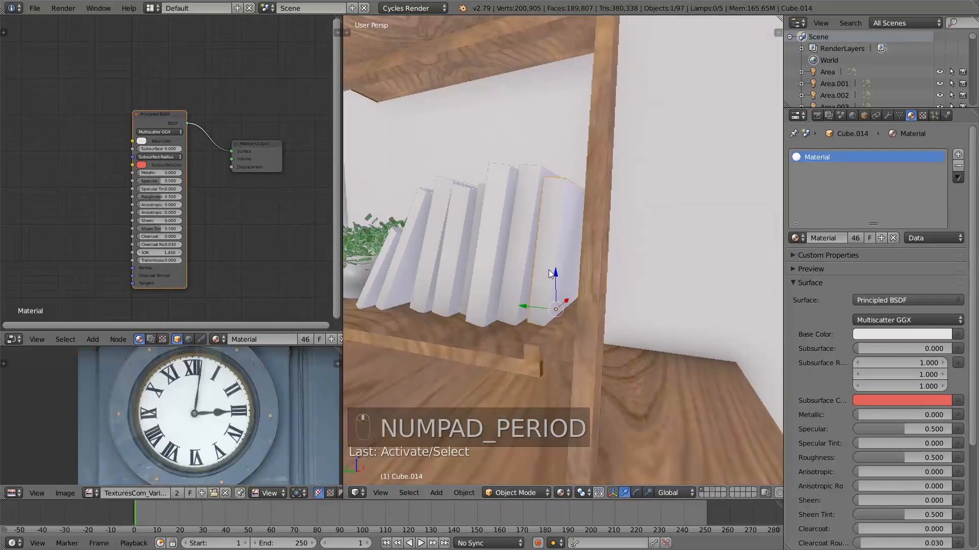
scroll(542, 268, "up", 1)
right_click(534, 266)
right_click(490, 258)
scroll(490, 258, "down", 4)
right_click(436, 259)
key("a")
middle_click_drag(441, 264, 523, 311)
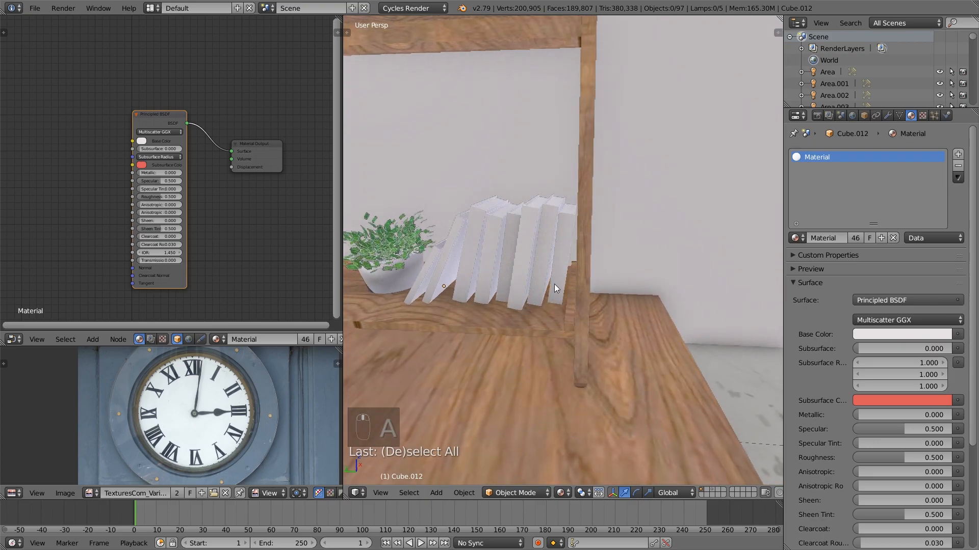
Box-select all the books on the ladder shelf and join them into one object
middle_click_drag(588, 274, 577, 283)
key("n")
key("n")
key("b")
left_click_drag(591, 285, 441, 216)
middle_click_drag(442, 233, 460, 232)
key("b")
left_click_drag(449, 241, 398, 283)
middle_click_drag(405, 262, 550, 306, "shift")
scroll(473, 269, "down", 3)
middle_click_drag(591, 268, 596, 367)
key("g")
right_click(617, 261)
key("ctrl+j")
In Edit Mode, select the spine face of each of the eight books
scroll(585, 311, "up", 4)
key("Tab")
key("a")
key("a")
right_click(595, 373)
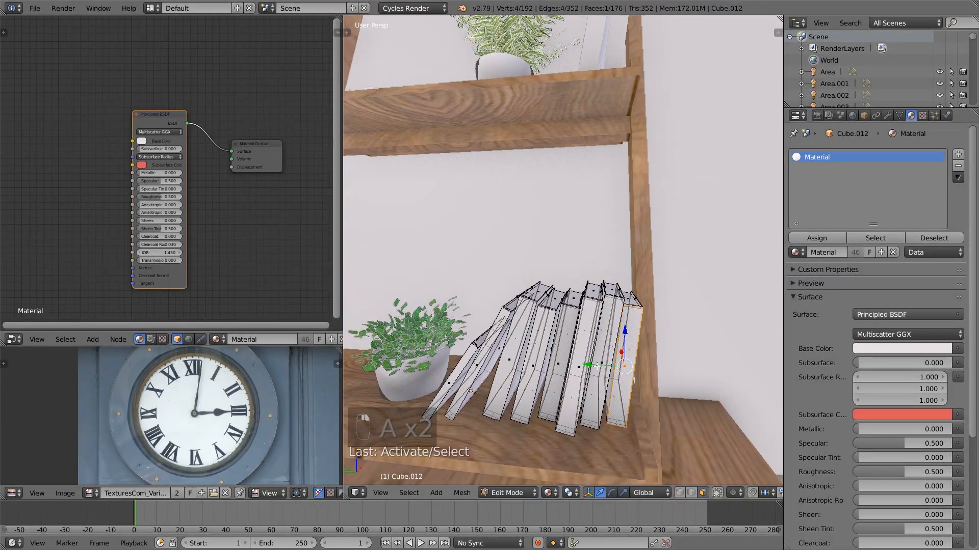
right_click(600, 362, "shift")
right_click(579, 370, "shift")
right_click(559, 365, "shift")
right_click(535, 367, "shift")
right_click(516, 365, "shift")
right_click(474, 366, "shift")
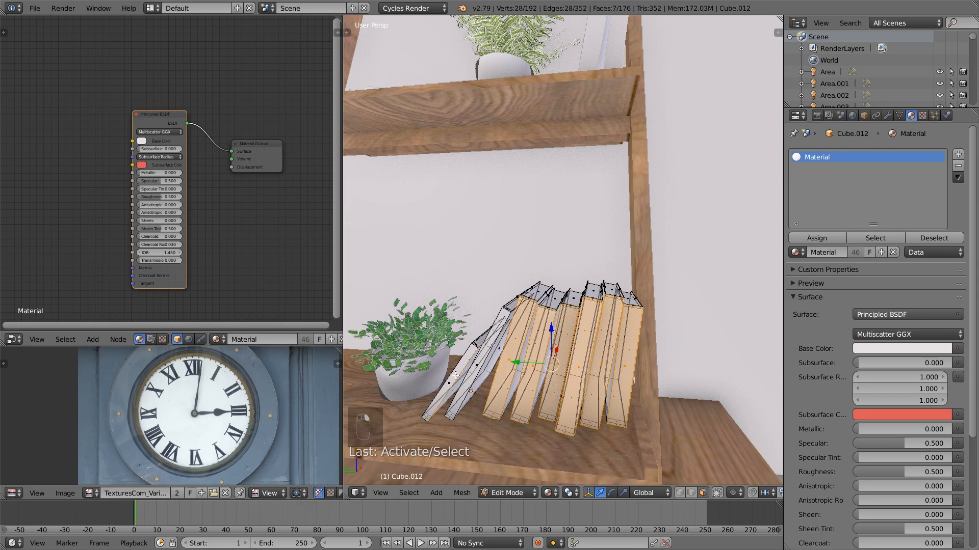
key("ctrl+z")
right_click(450, 383, "shift")
right_click(477, 366, "shift")
Switch to Solid shading and unwrap the selected book spines
middle_click_drag(477, 366, 596, 353)
key("shift+z")
key("u")
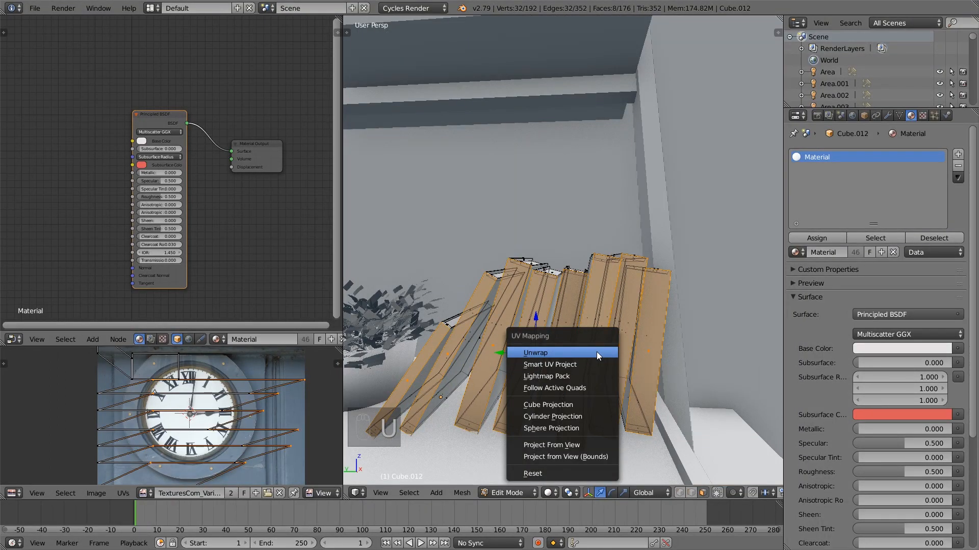
left_click(596, 351)
Move the slanted ends of the spine UV islands about -273 along X to straighten them into upright rectangles
scroll(179, 416, "down", 2)
key("a")
scroll(184, 437, "up", 1)
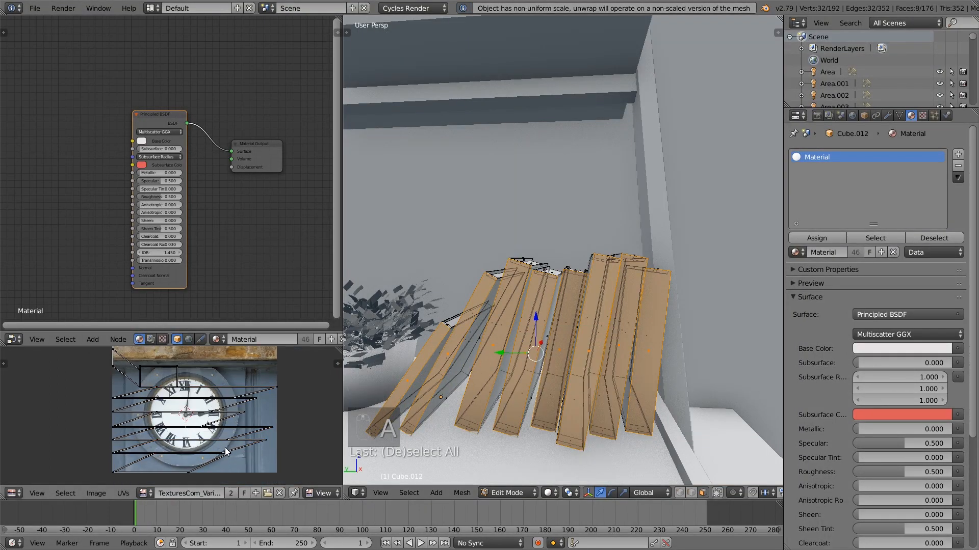
right_click(159, 455)
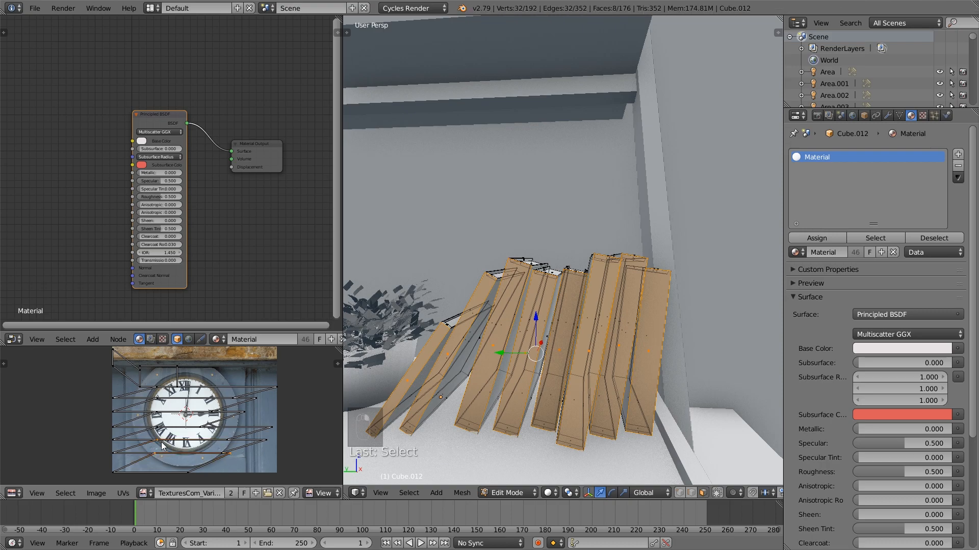
right_click(268, 425, "shift")
key("g")
key("x")
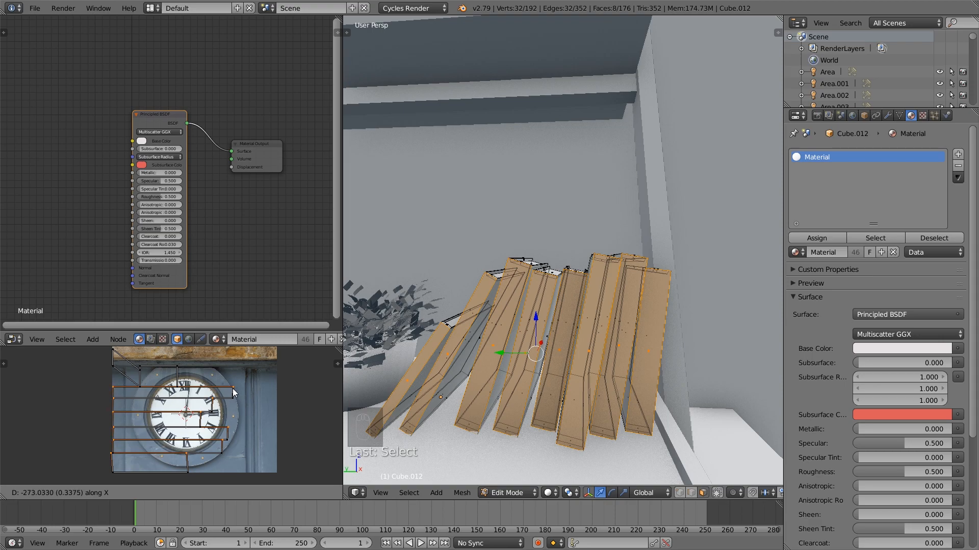
left_click(232, 388)
Select all the spine UVs and rotate them 90°
key("a")
key("a")
key("a")
type("r90")
key("Return")
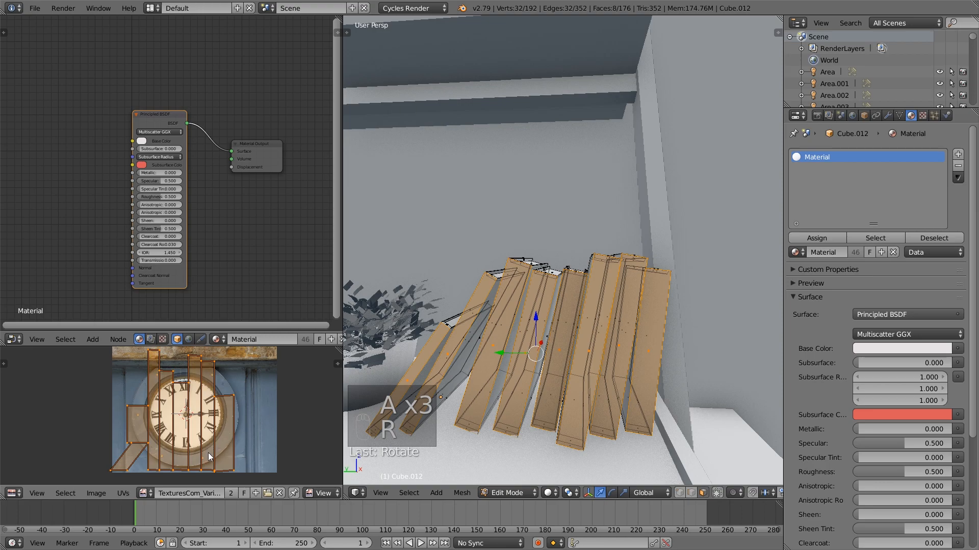
Move the lower edge of the remaining skewed UV island about 127 along X to square it, then deselect the UVs
right_click(128, 470)
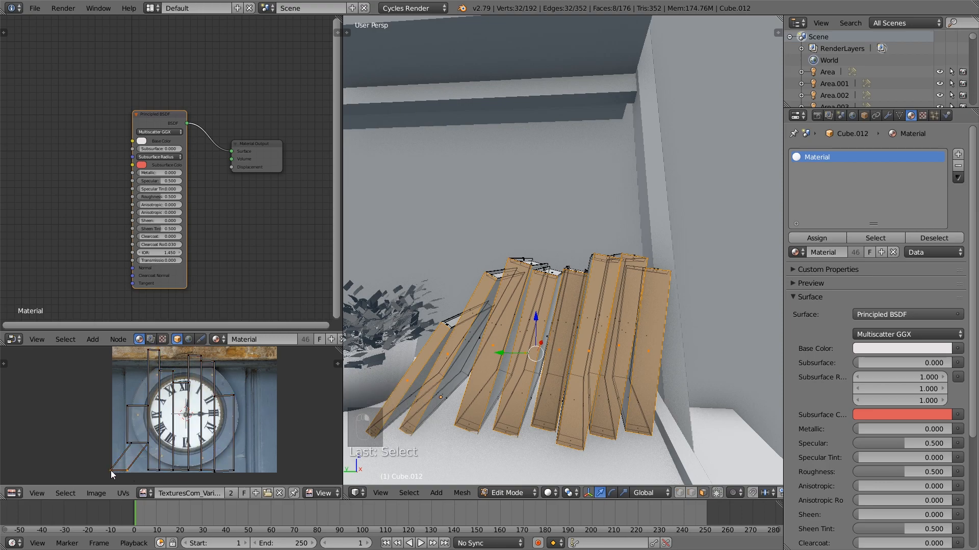
key("g")
key("x")
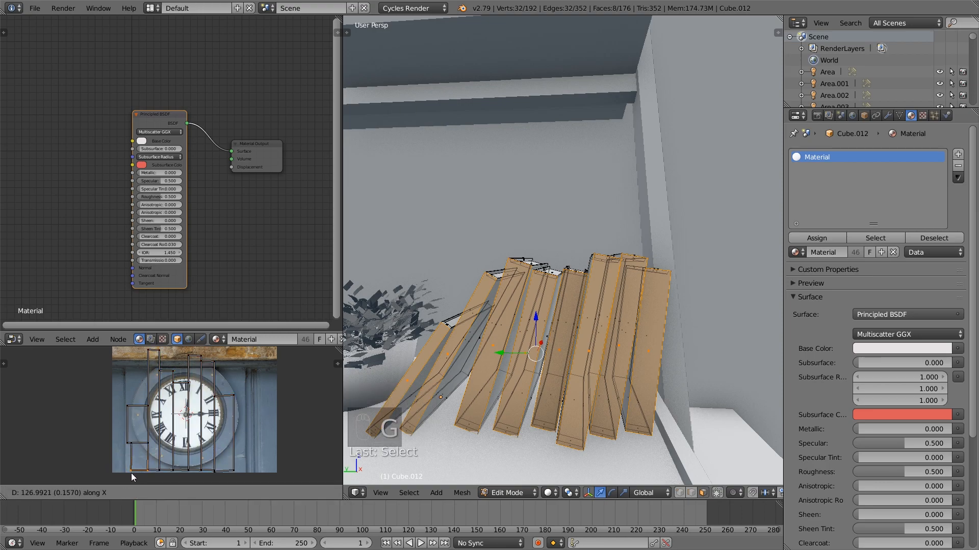
left_click(132, 473)
key("a")
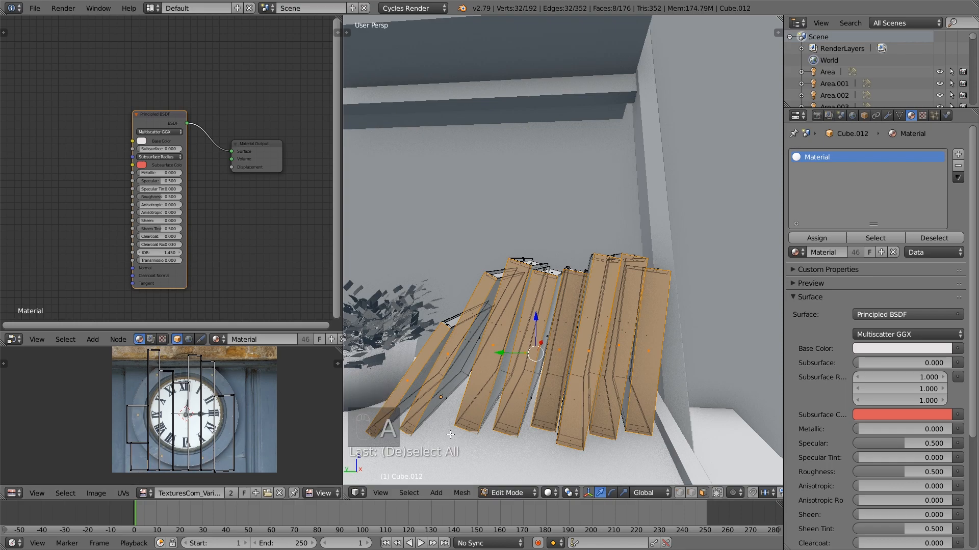
Open the book-spine image ending in baby-bears-board-book.jpg from the Textures folder as the UV background
left_click(96, 494)
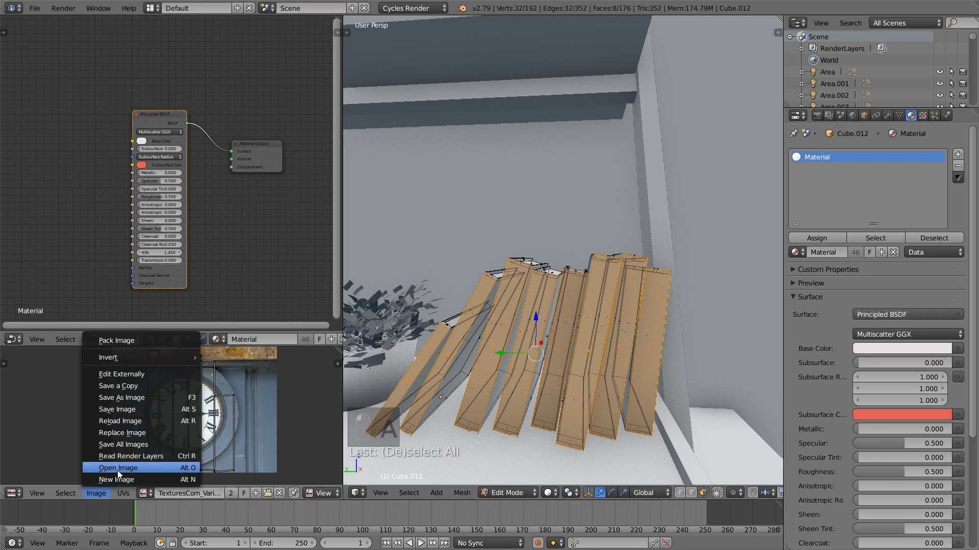
left_click(122, 465)
left_click(197, 23)
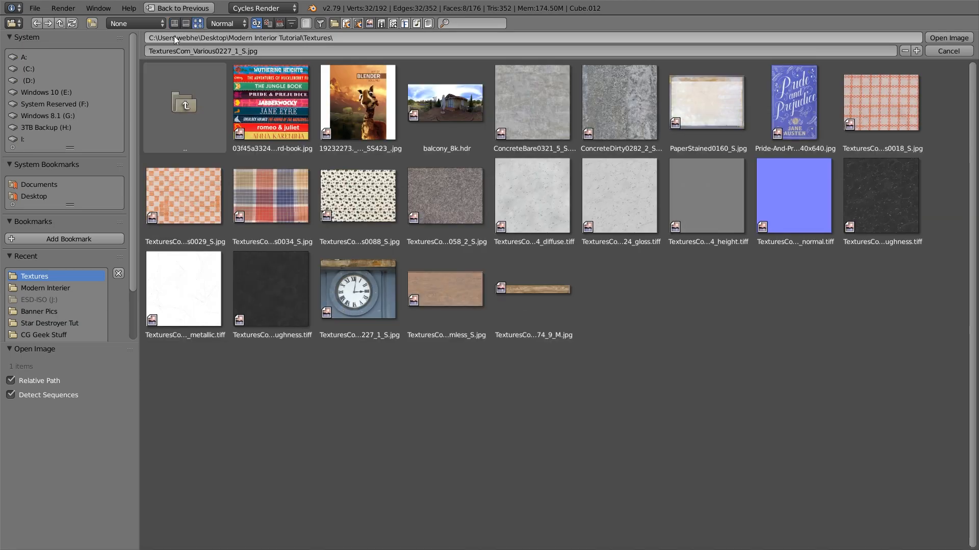
left_click(274, 110)
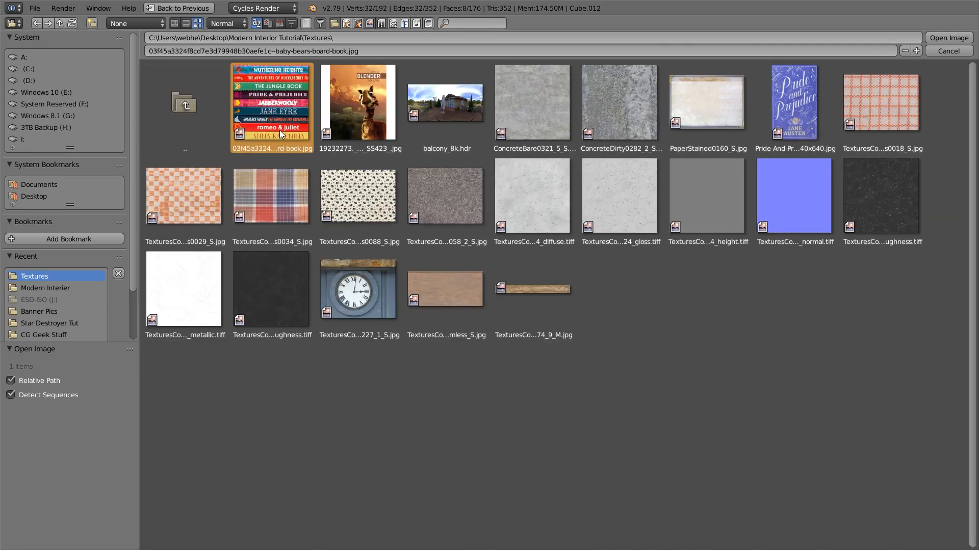
double_click(270, 121)
scroll(255, 414, "up", 1)
scroll(255, 414, "down", 1)
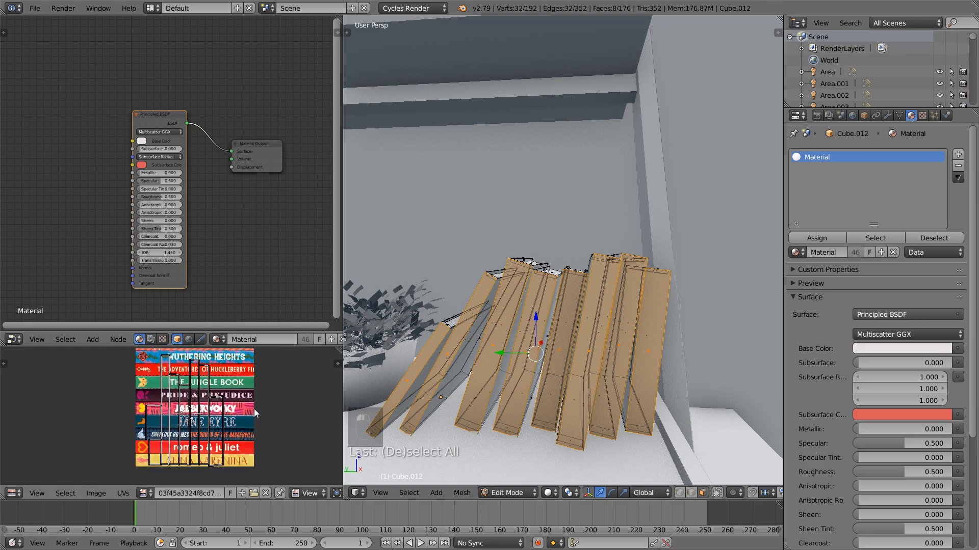
Rotate all the spine UVs by -90° and move them to the empty area left of the image, then deselect them
key("a")
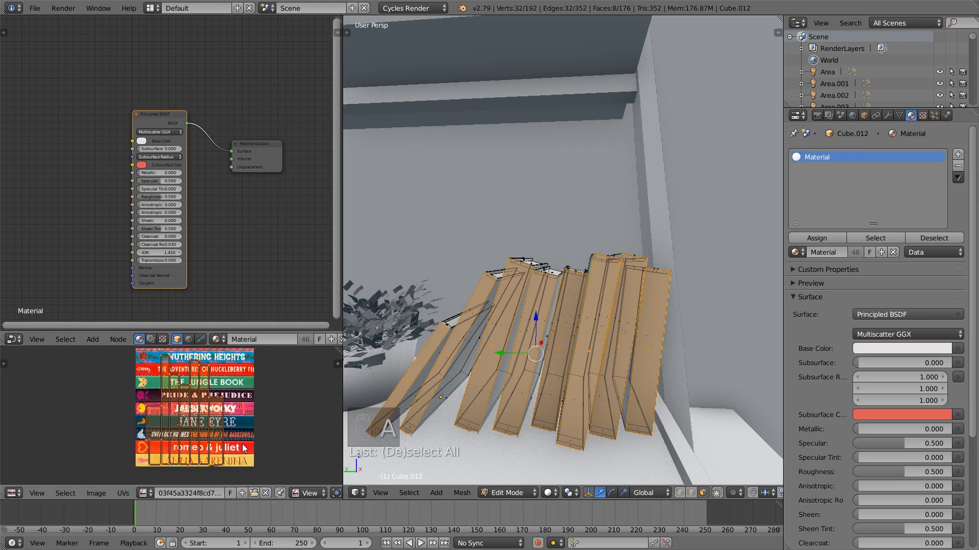
type("r90")
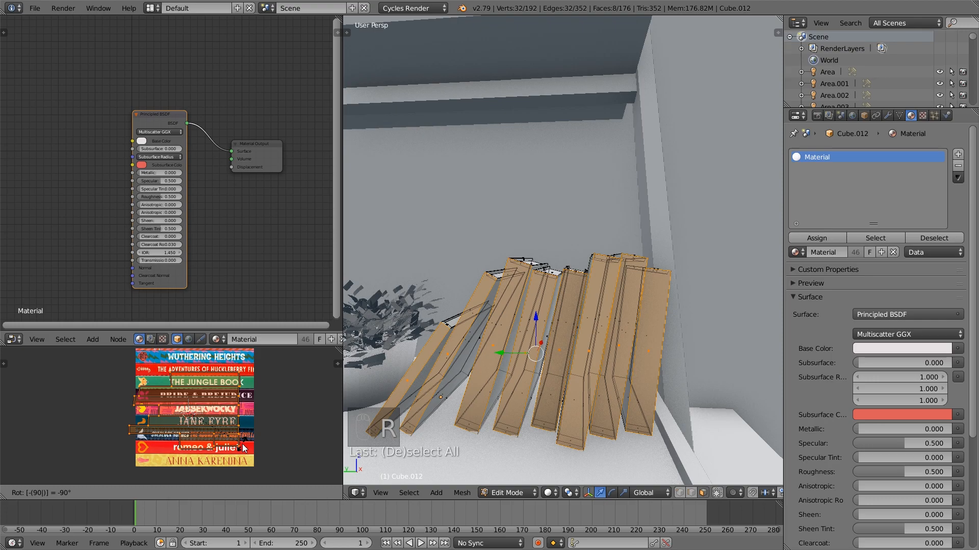
key("Return")
key("g")
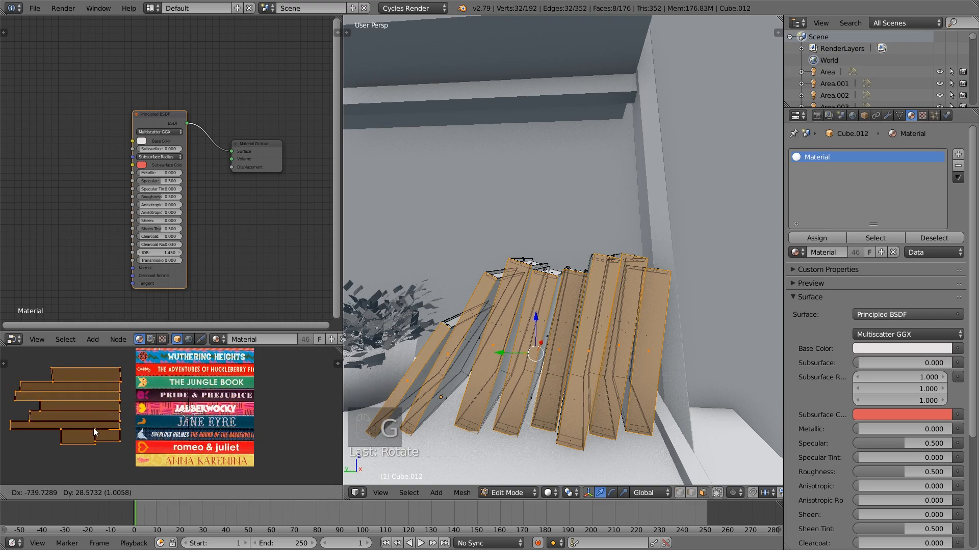
left_click(96, 429)
key("a")
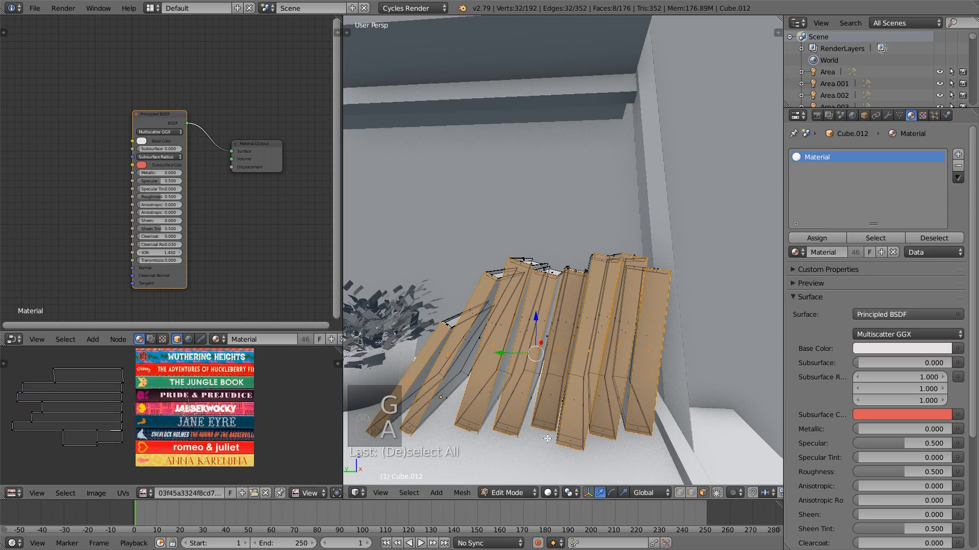
Return to Object Mode, make the books' material single-user and rename it books
middle_click_drag(106, 144, 128, 146)
key("shift+a")
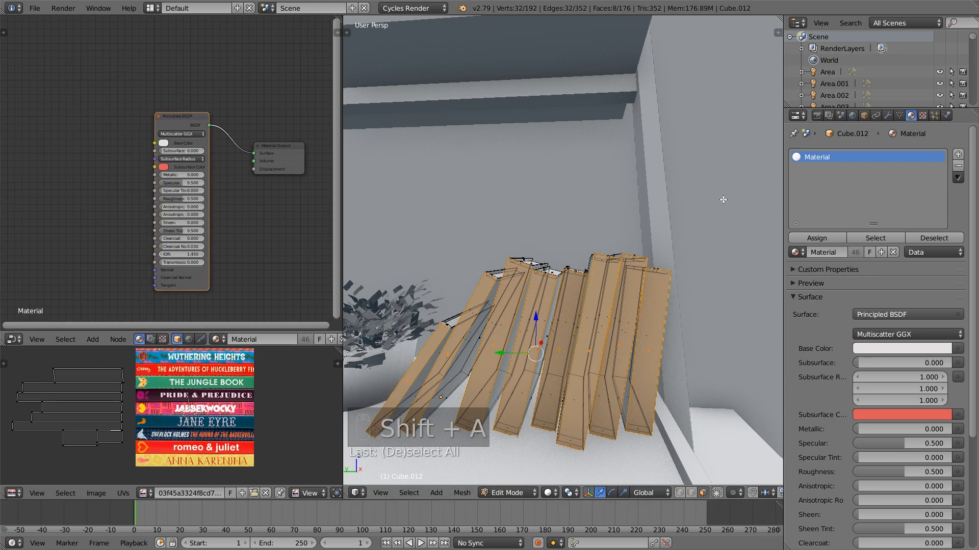
key("Tab")
key("Tab")
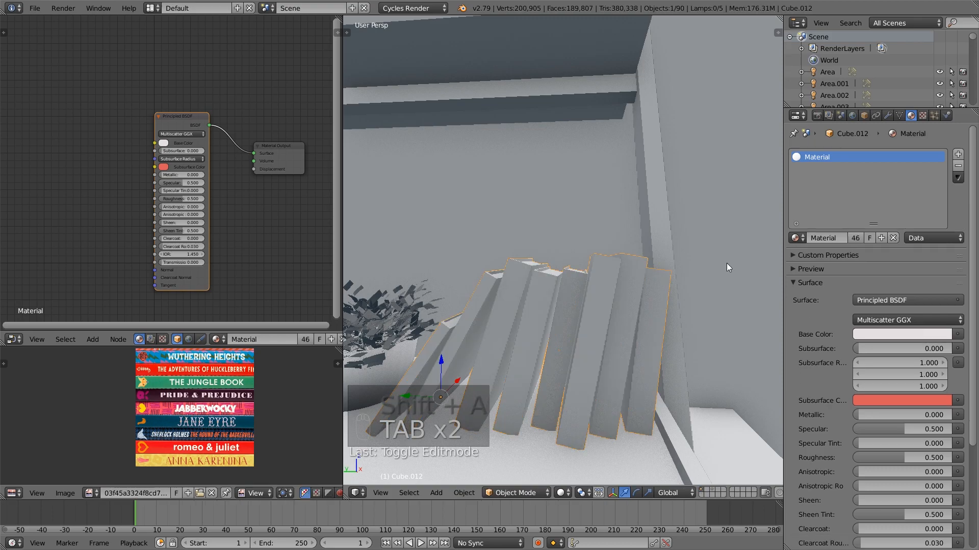
left_click(860, 240)
left_click(838, 238)
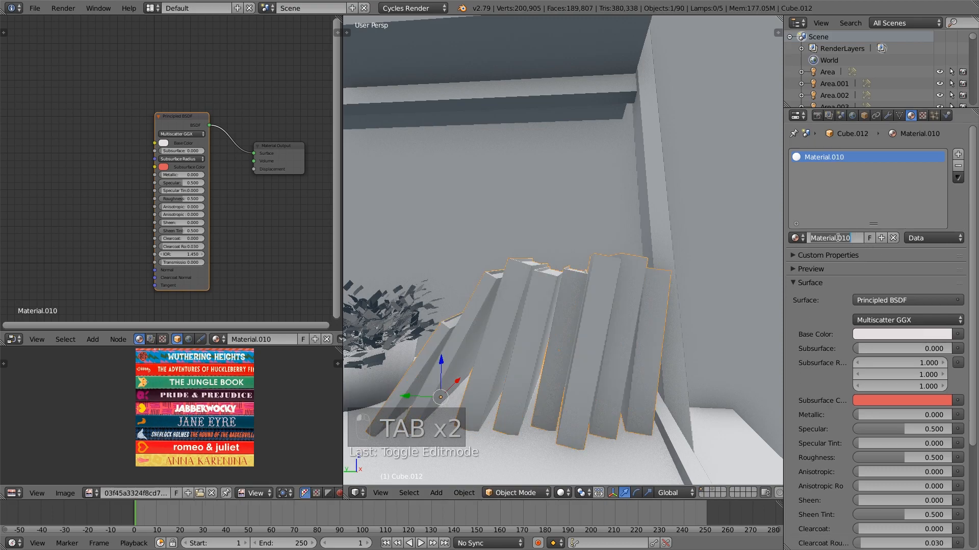
type("books")
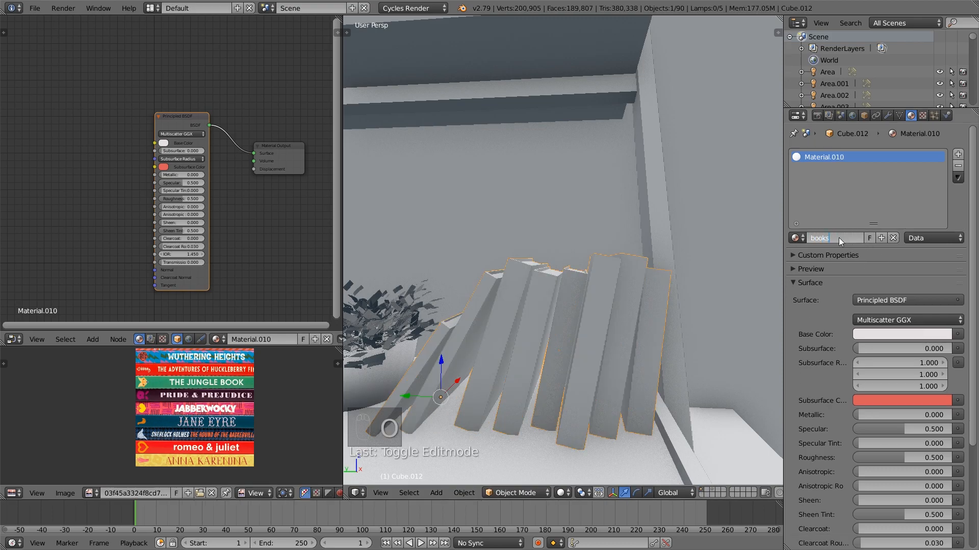
key("Return")
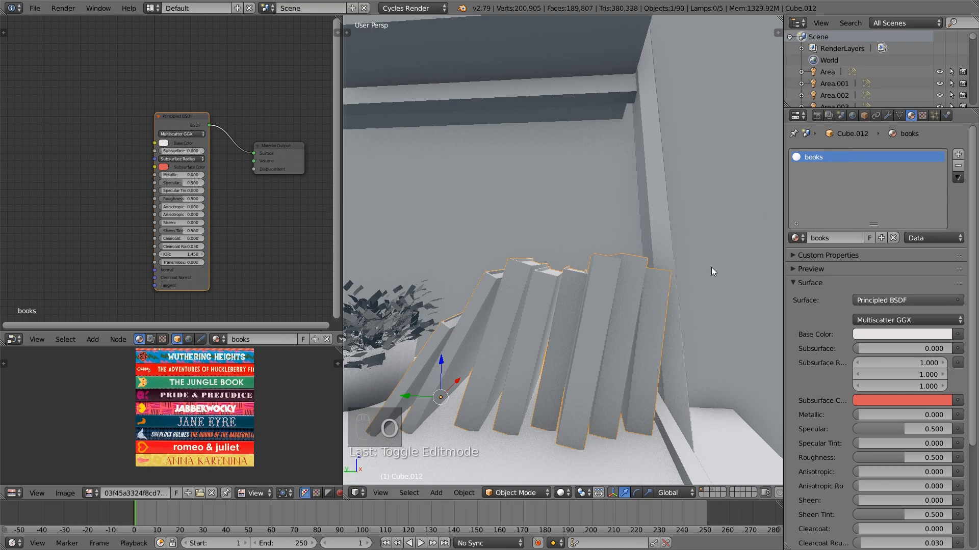
Add an Image Texture node to the books material and connect its Color output to the Principled BSDF's Base Color
key("shift+a")
mouse_move(59, 181)
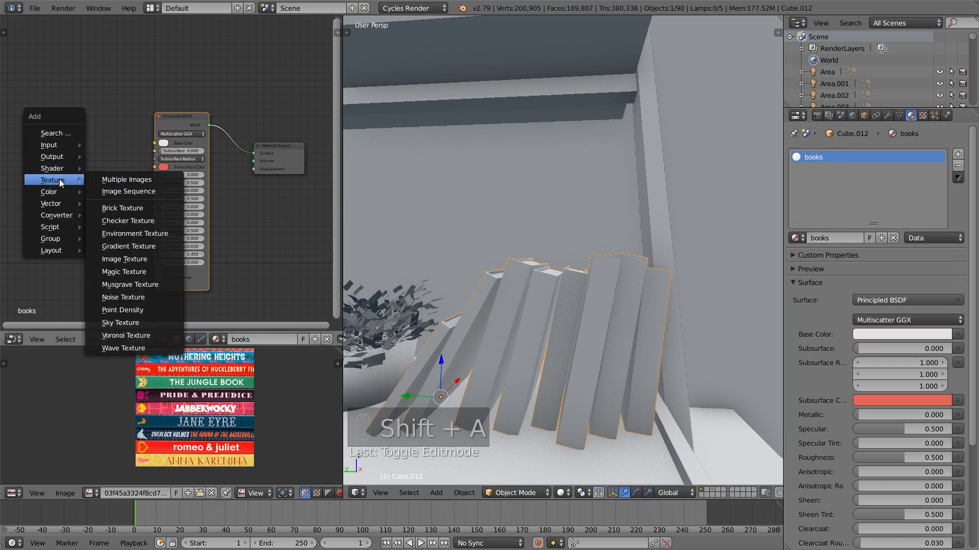
left_click(124, 259)
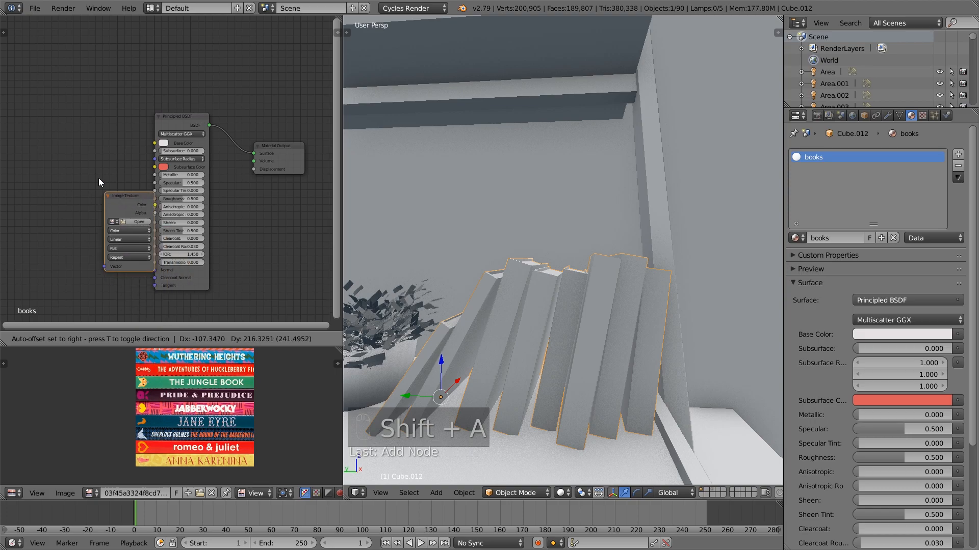
left_click(121, 162)
left_click_drag(112, 134, 155, 143)
Load the baby-bears-board-book.jpg spine image into the Image Texture node and switch the viewport shading to Texture
left_click(92, 152)
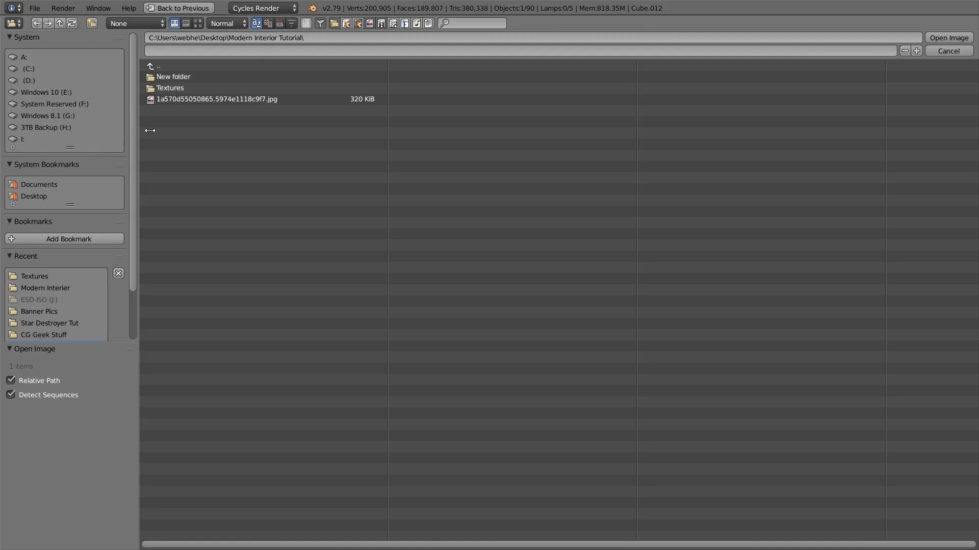
left_click(179, 87)
left_click(196, 23)
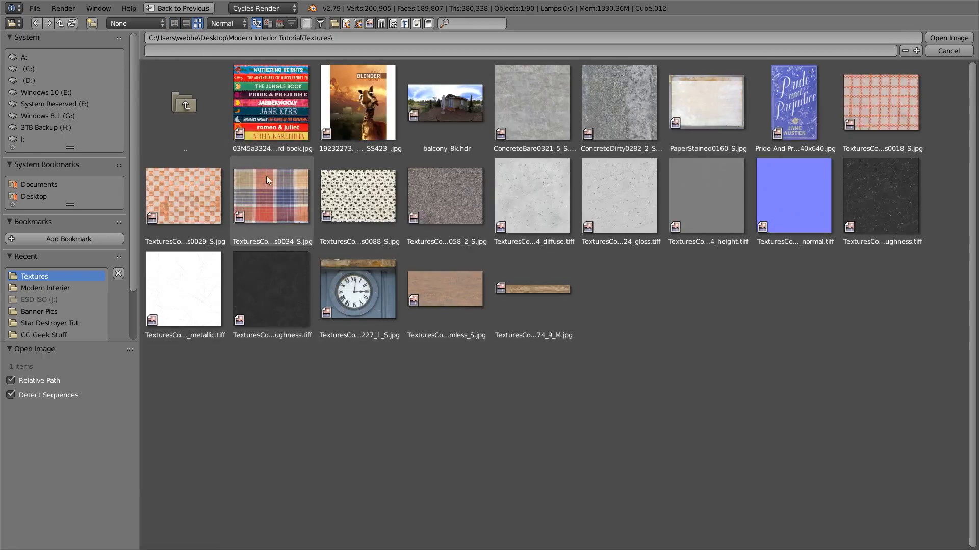
left_click(264, 119)
double_click(273, 137)
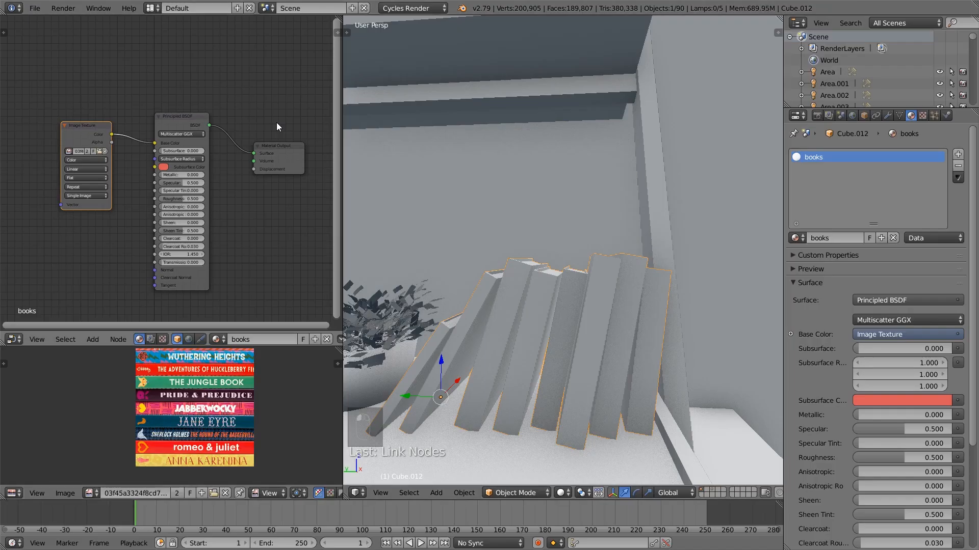
left_click(565, 494)
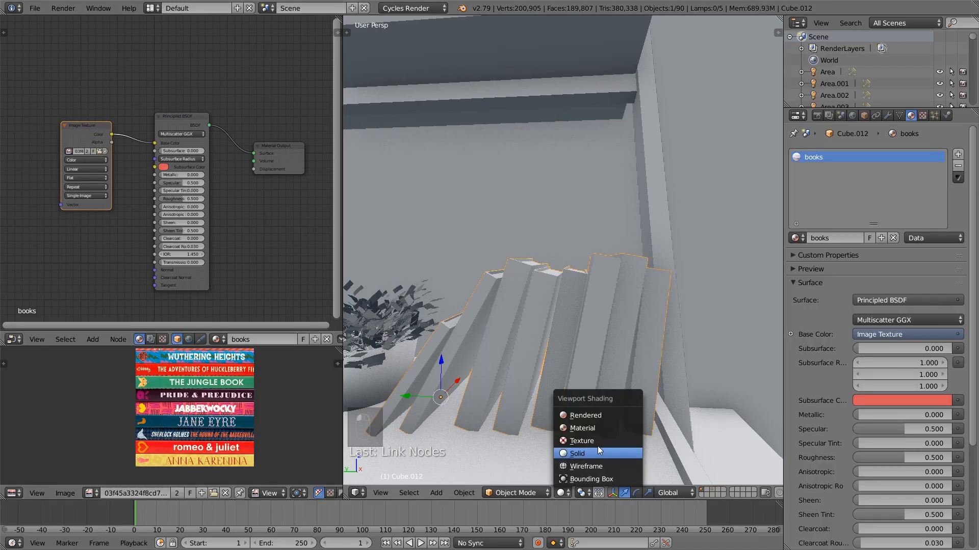
left_click(603, 441)
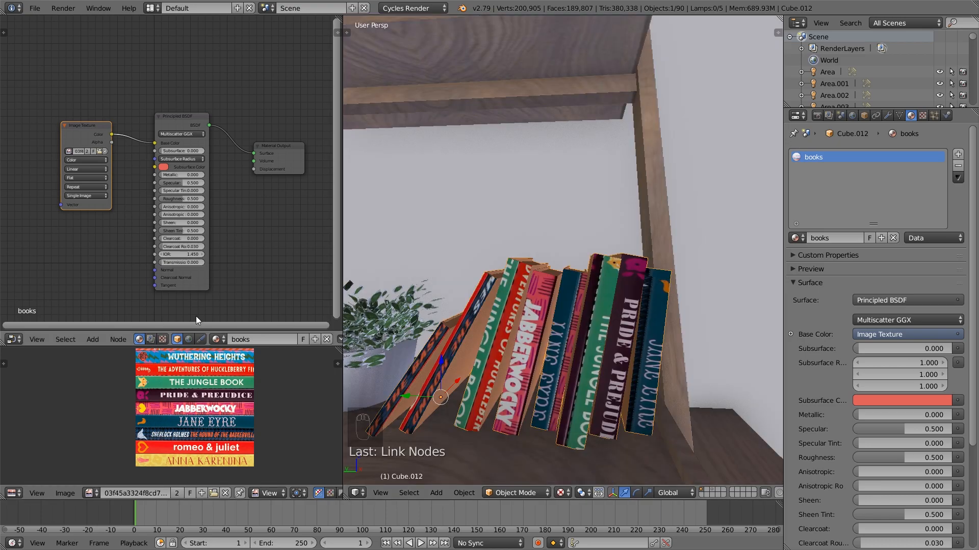
In Edit Mode, select only the topmost spine UV island and move it onto The Jungle Book strip of the image
key("Tab")
key("a")
key("a")
key("a")
key("a")
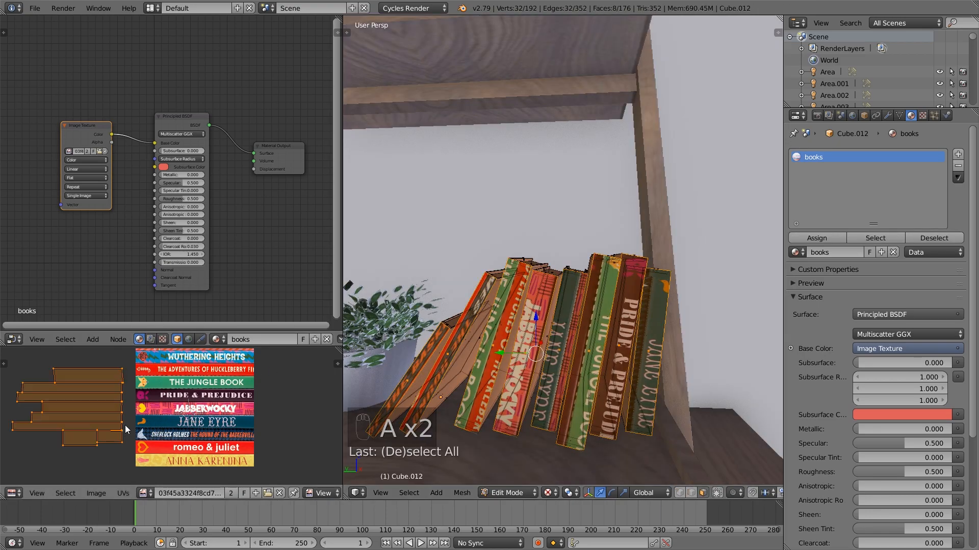
scroll(274, 494, "down", 5)
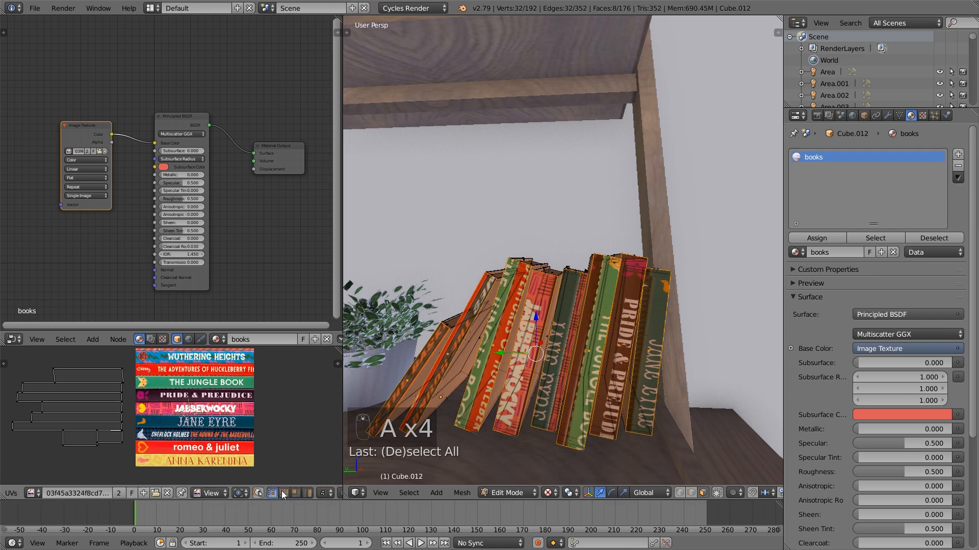
right_click(88, 378)
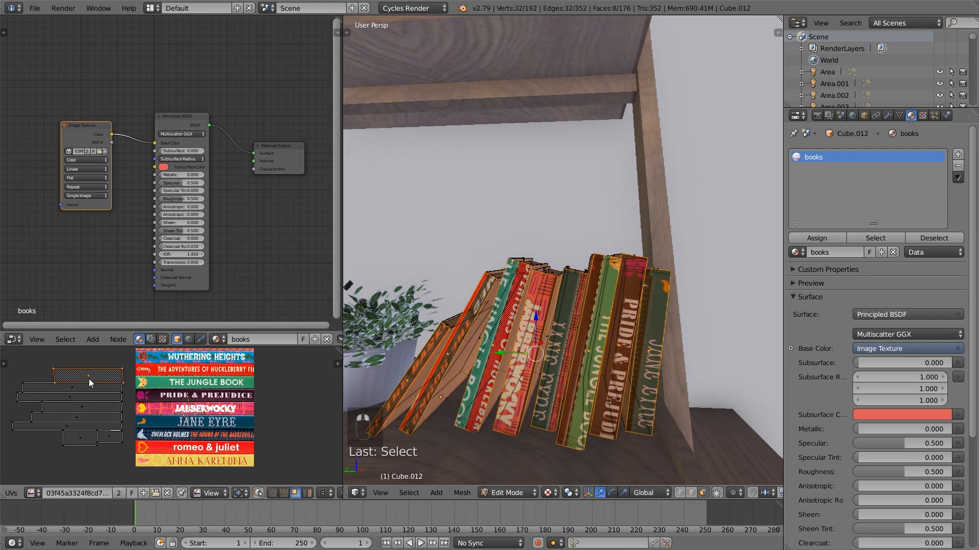
key("g")
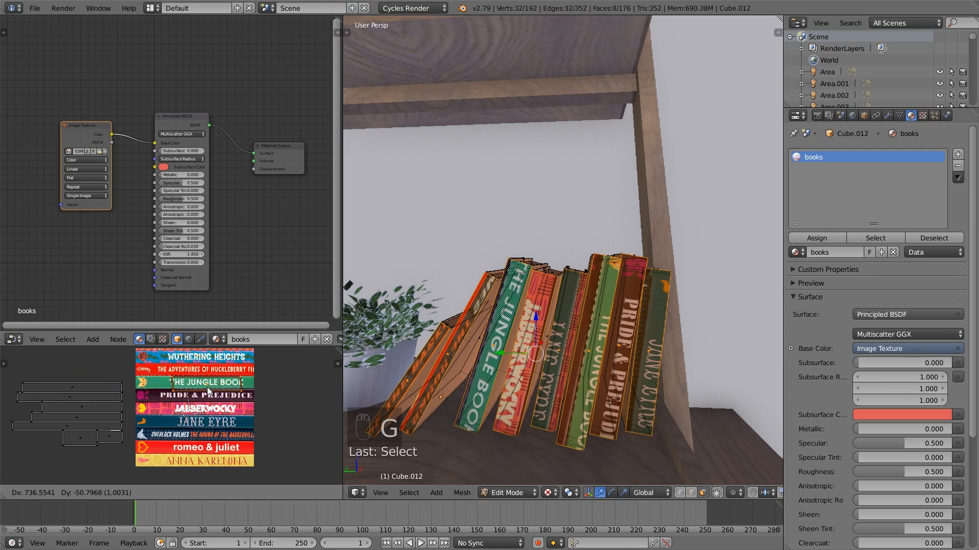
left_click(206, 391)
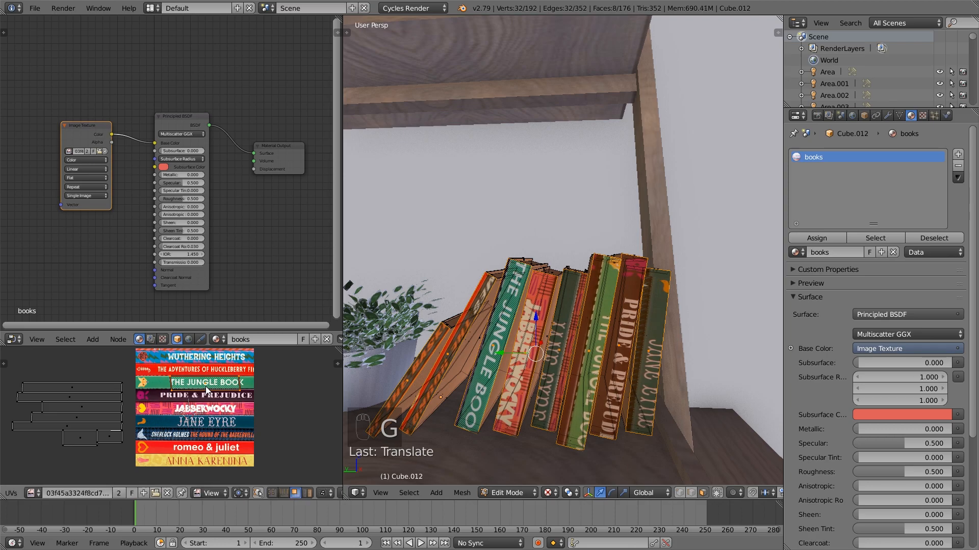
Scale the selected UV island, stretching it along X, and reposition it to fit The Jungle Book strip
key("s")
left_click(242, 416)
key("s")
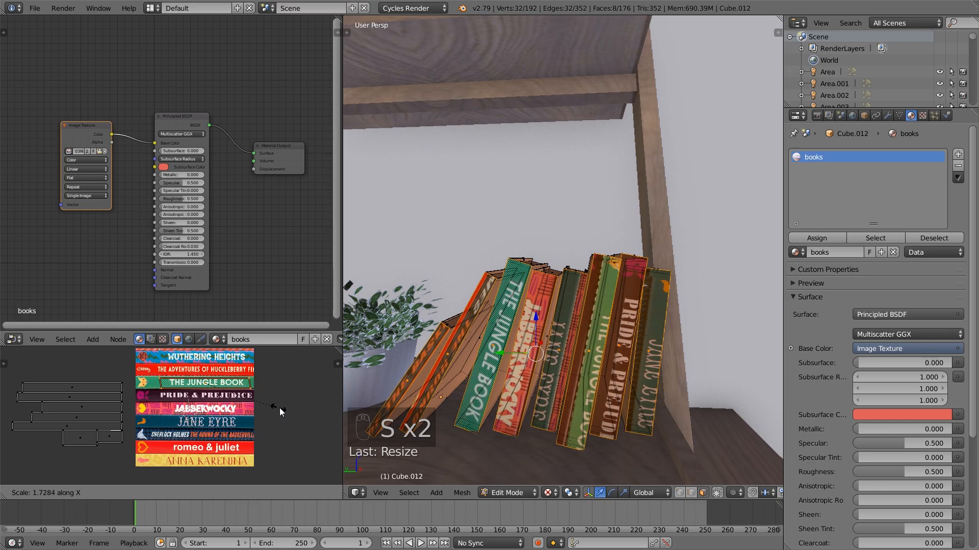
left_click(308, 406)
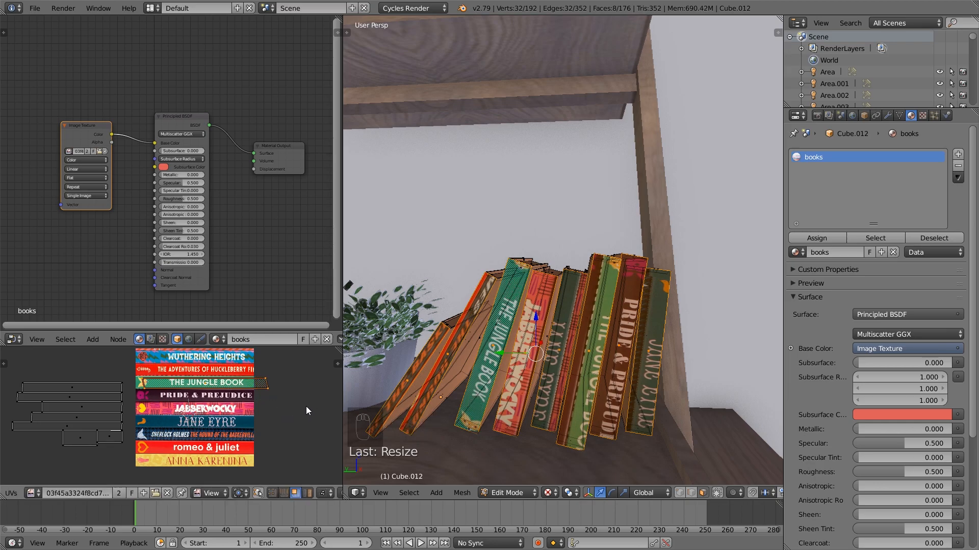
key("g")
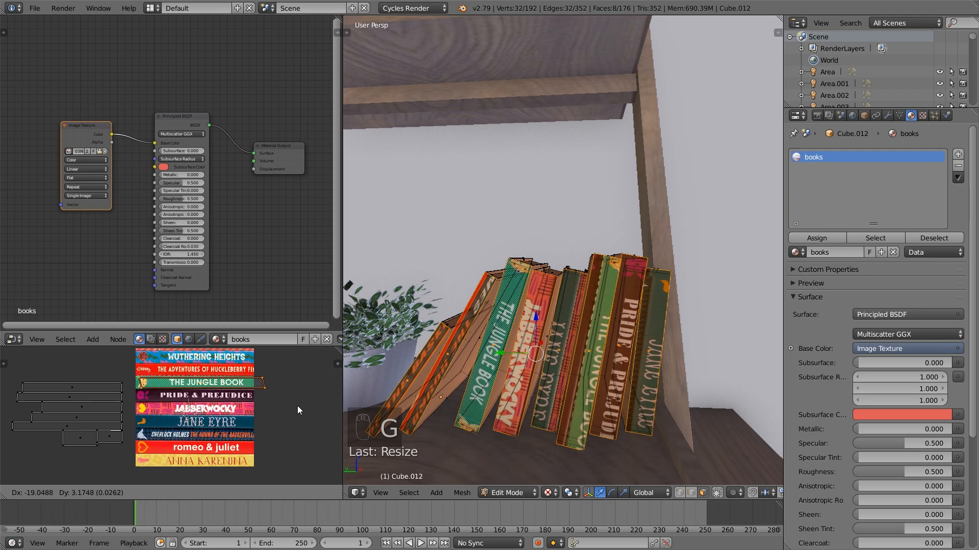
left_click(298, 406)
key("s")
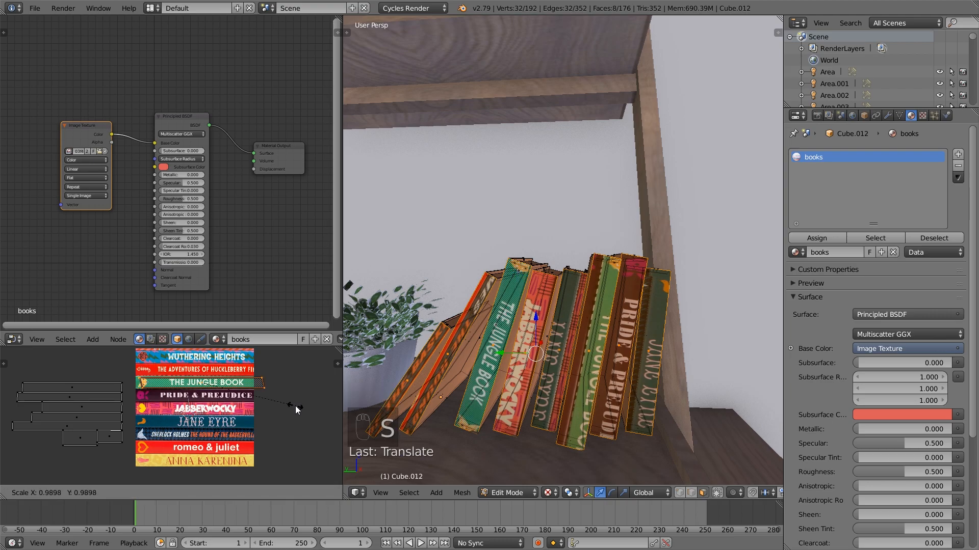
left_click(286, 405)
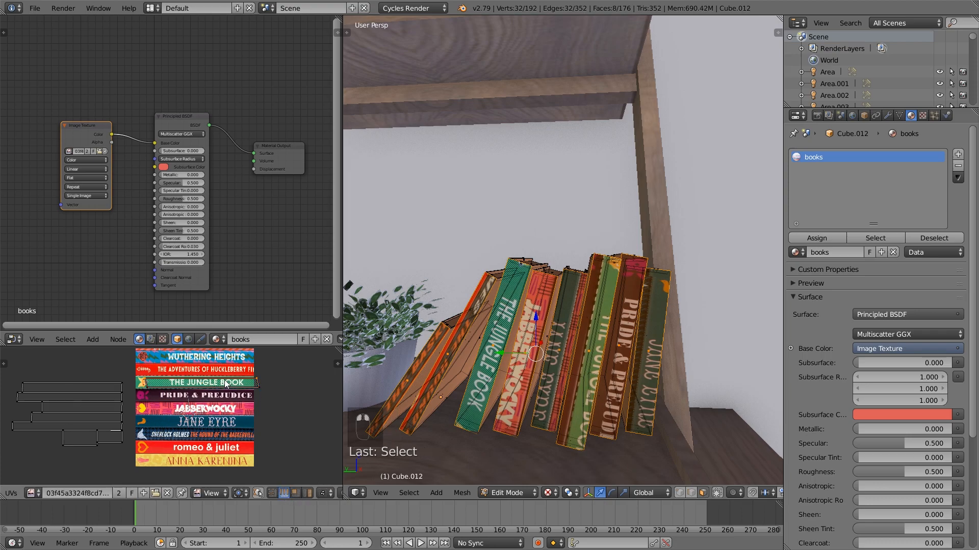
Nudge the selected part of The Jungle Book UV island to refine its fit, then deselect all UVs
key("g")
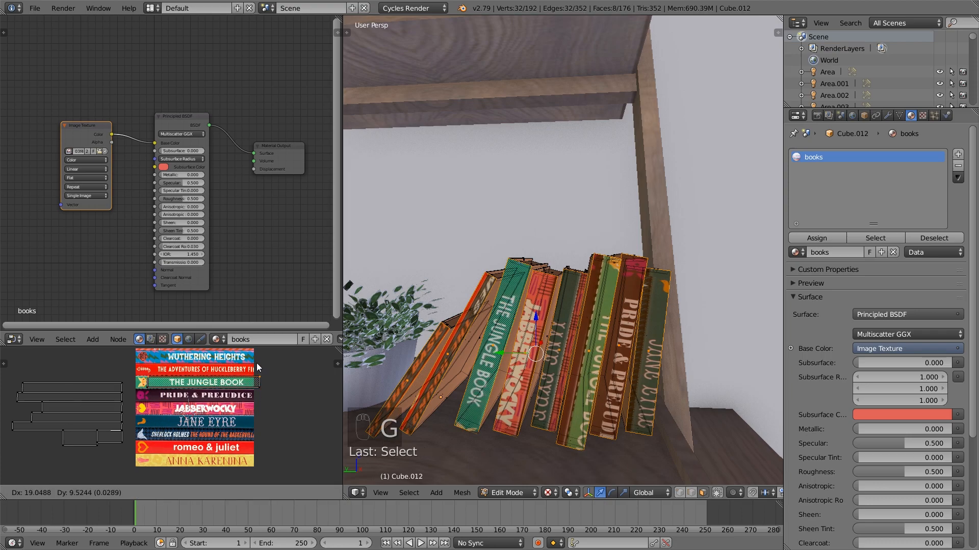
left_click(249, 384)
key("a")
key("a")
key("a")
key("a")
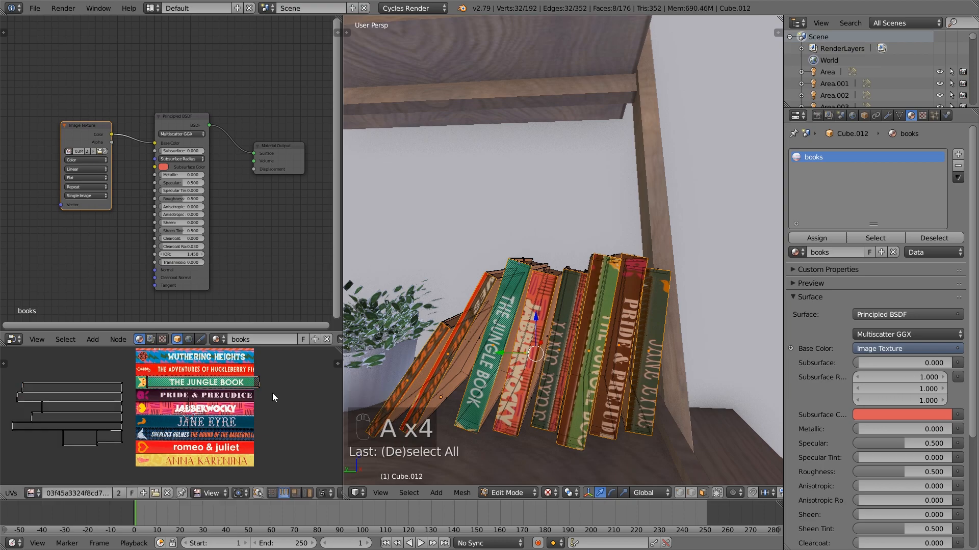
Select the whole linked Jungle Book UV island and shift it left to center the title on the spine
key("l")
key("g")
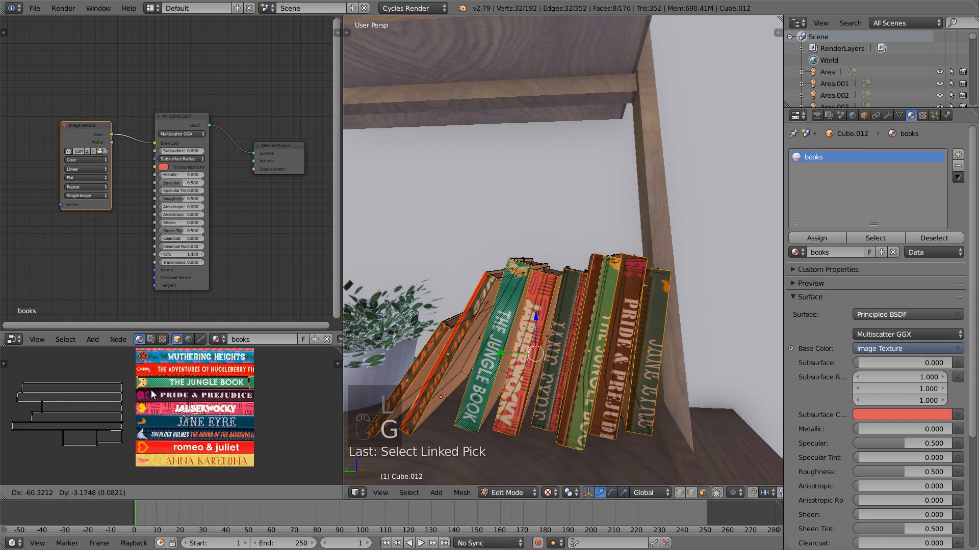
left_click(129, 391)
Select only the topmost UV island beside the image, move it onto the romeo & juliet strip and scale it up
key("a")
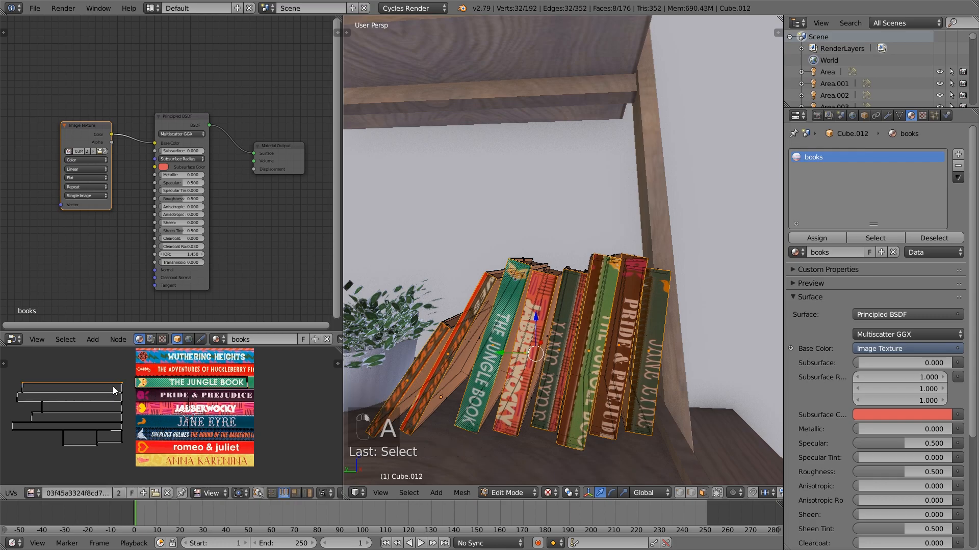
key("l")
key("g")
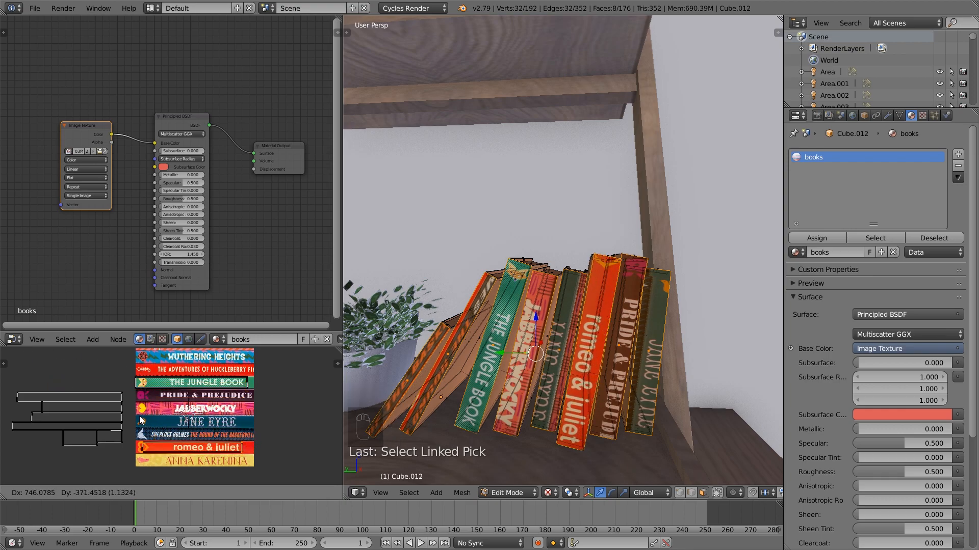
left_click(243, 453)
key("s")
left_click(246, 454)
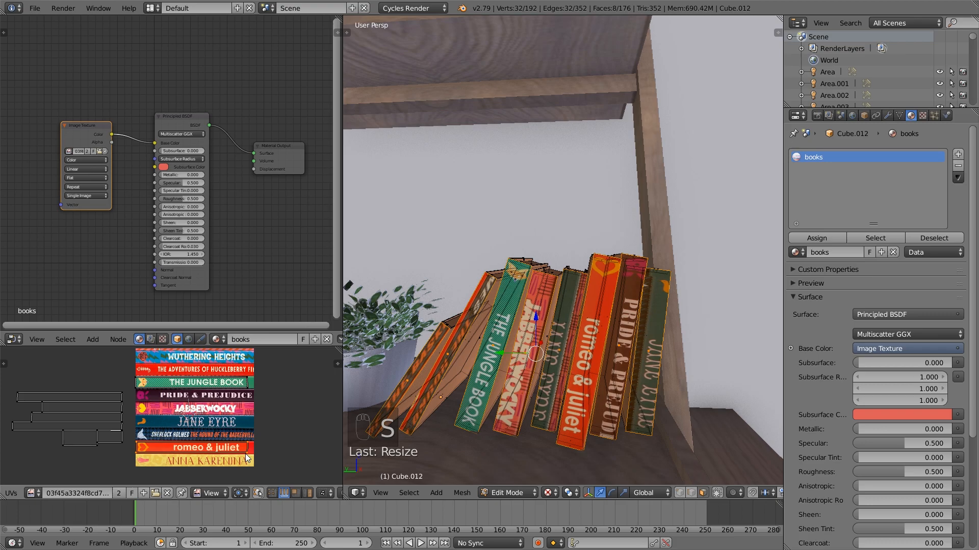
Nudge and rescale the romeo & juliet UV island to refine its fit, then deselect all UVs
key("g")
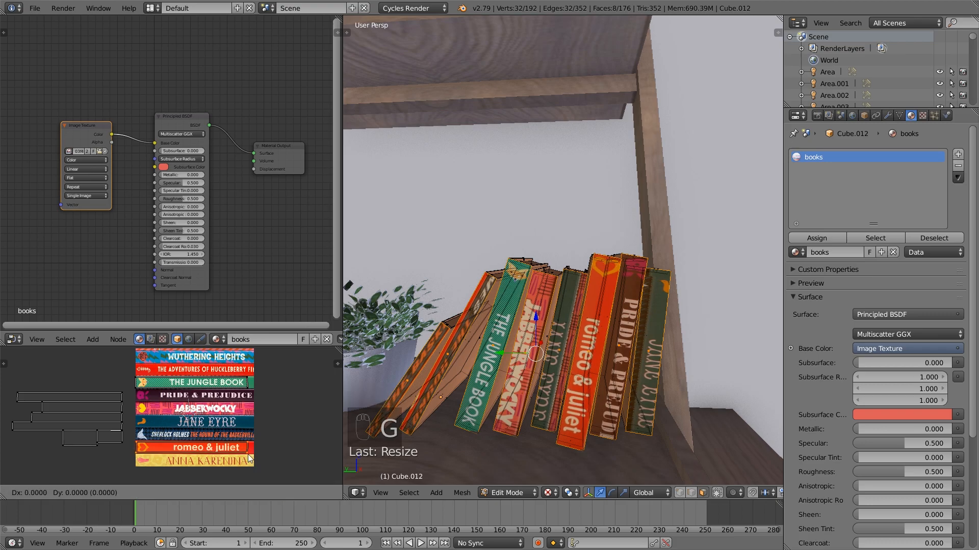
left_click(243, 450)
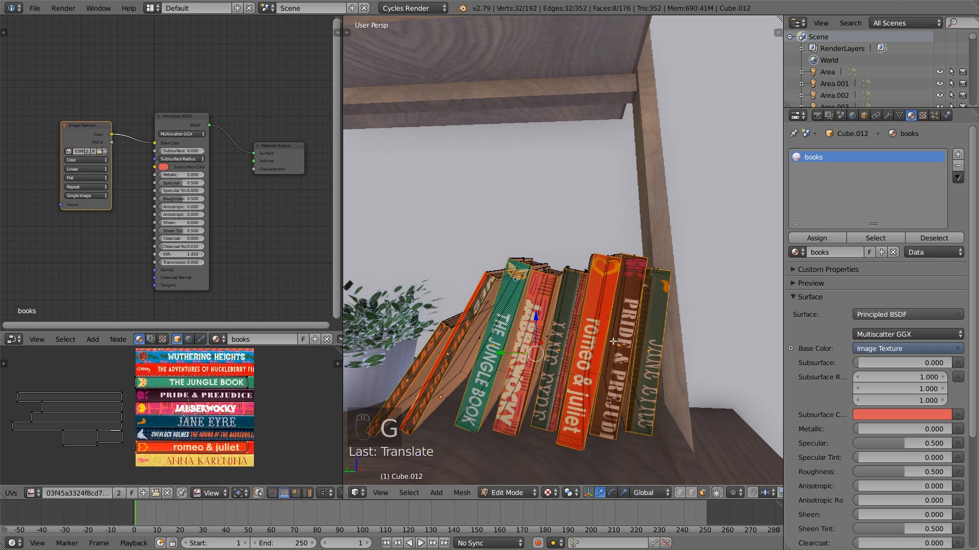
key("s")
left_click(299, 467)
key("a")
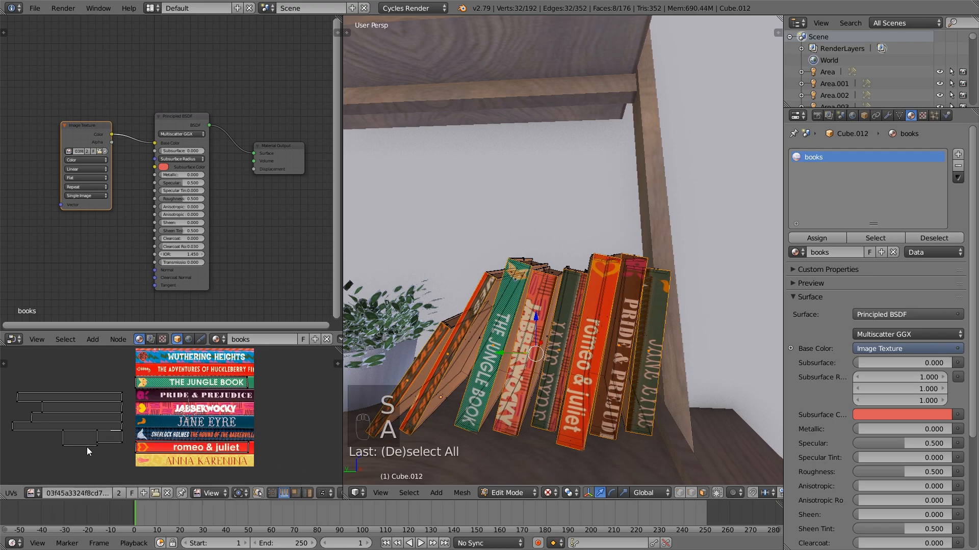
Move the next topmost loose UV island onto the Pride & Prejudice strip and scale it to fit, then deselect it
key("l")
key("g")
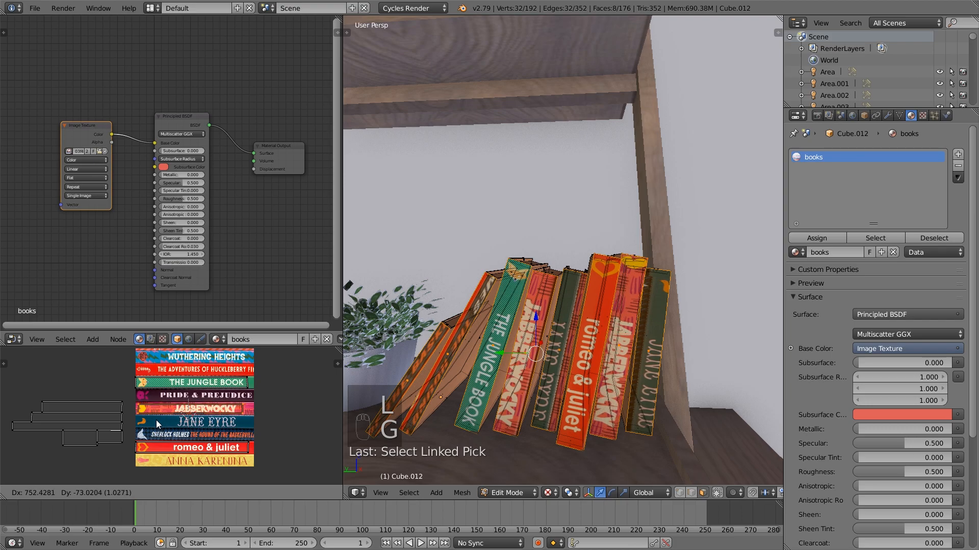
left_click(158, 406)
key("s")
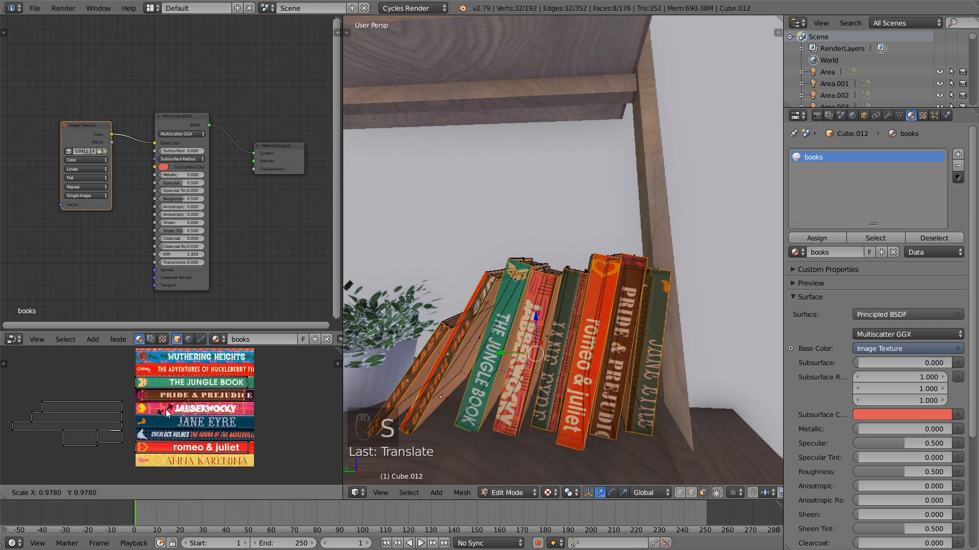
left_click(161, 412)
key("g")
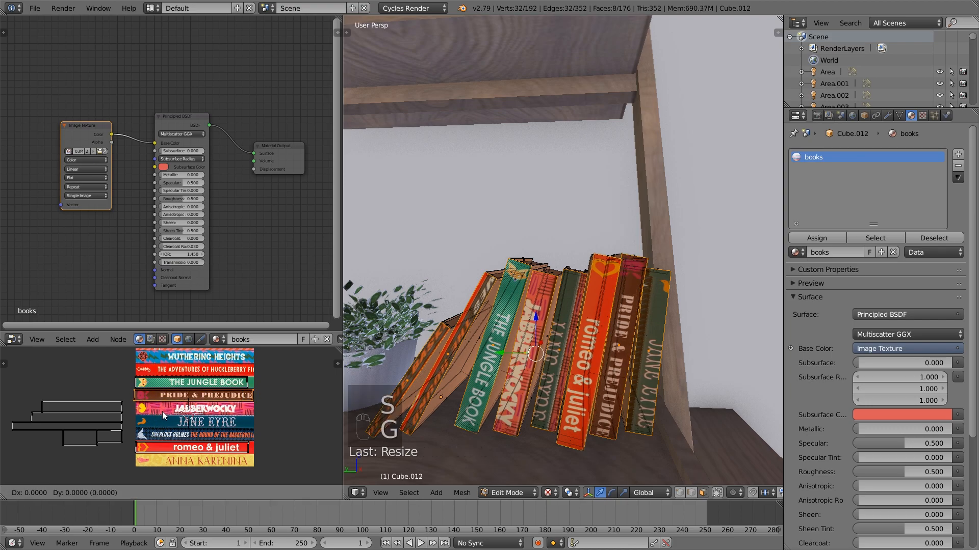
left_click(182, 417)
key("a")
Select the topmost loose linked UV island and move it onto the Wuthering Heights strip of the image
right_click(109, 402)
key("l")
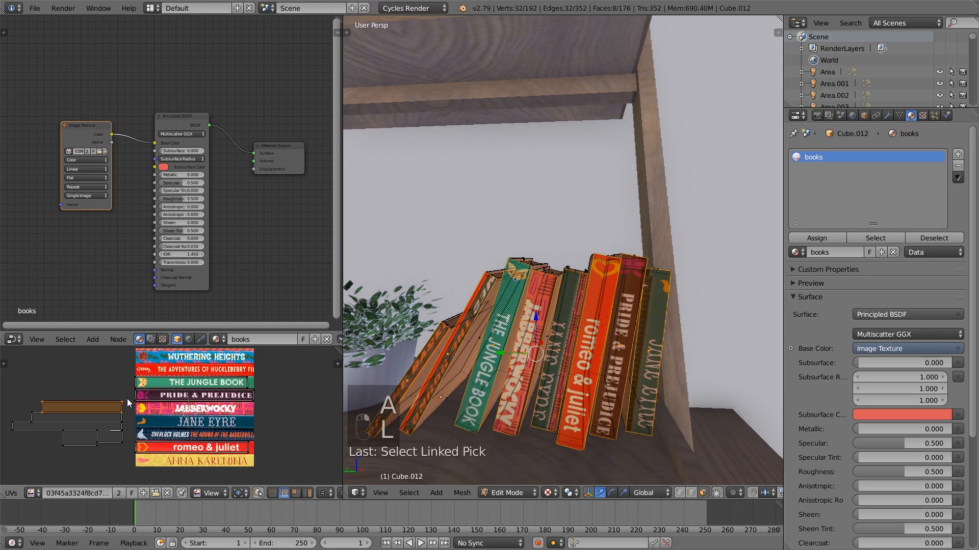
middle_click_drag(126, 398, 120, 421)
key("g")
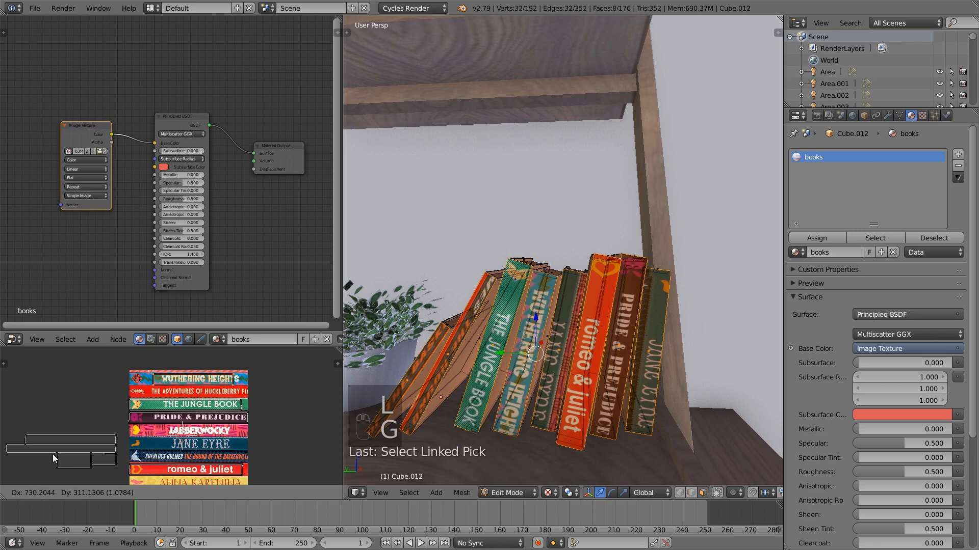
left_click(56, 459)
Stretch the Wuthering Heights UV island about 1.4 times along X and shift it to fit the strip, then deselect it
key("s")
key("x")
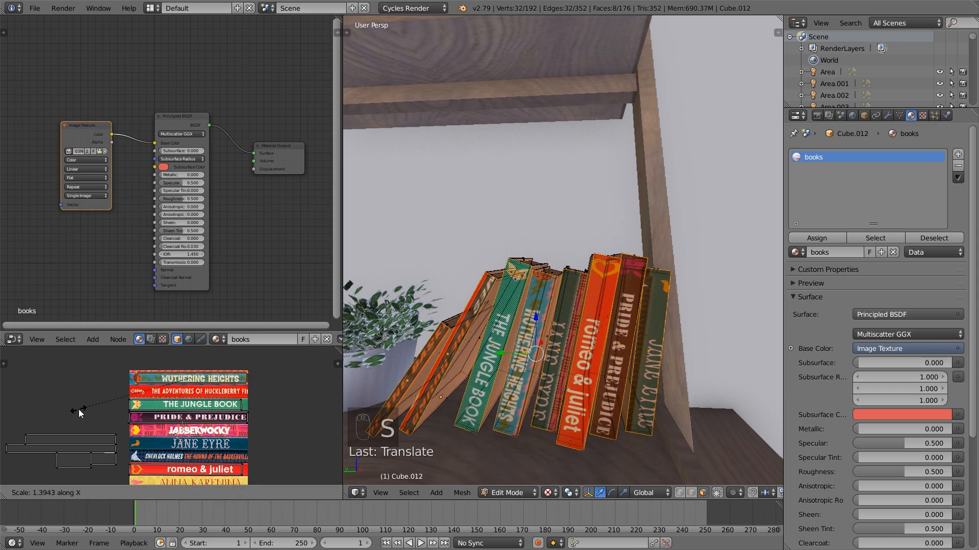
left_click(73, 406)
key("g")
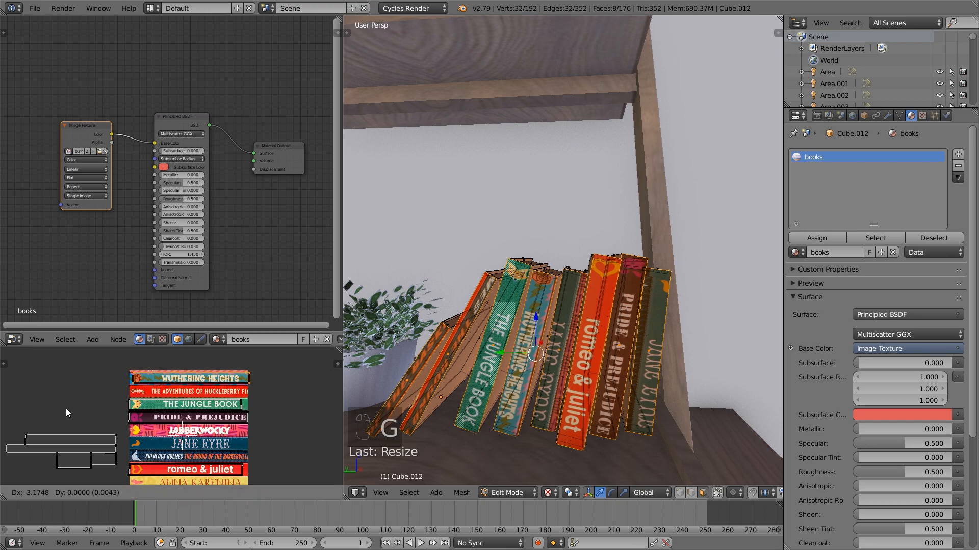
left_click(47, 412)
key("a")
Select the topmost loose linked UV island, move it onto the Anna Karenina strip and enlarge it to fit
middle_click_drag(105, 440, 117, 390)
left_click(118, 390)
key("l")
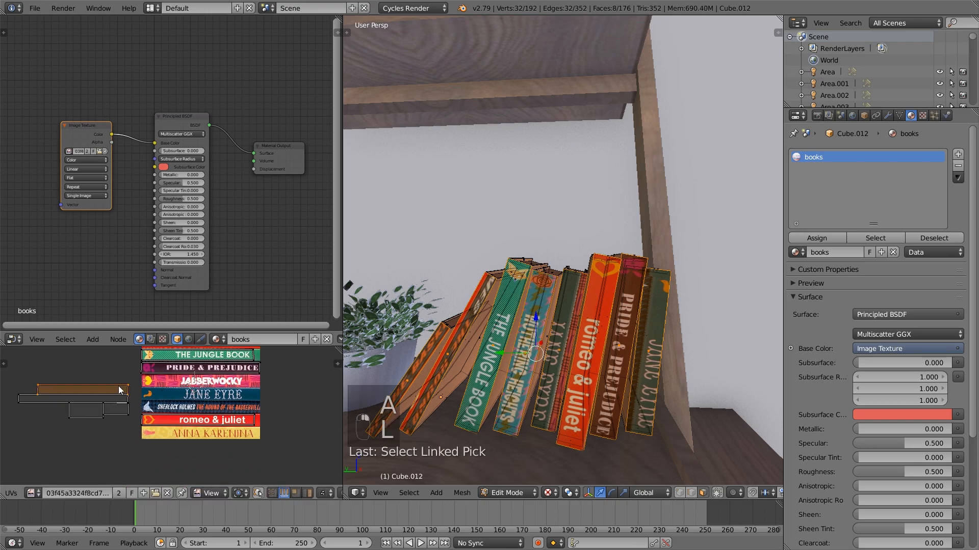
key("g")
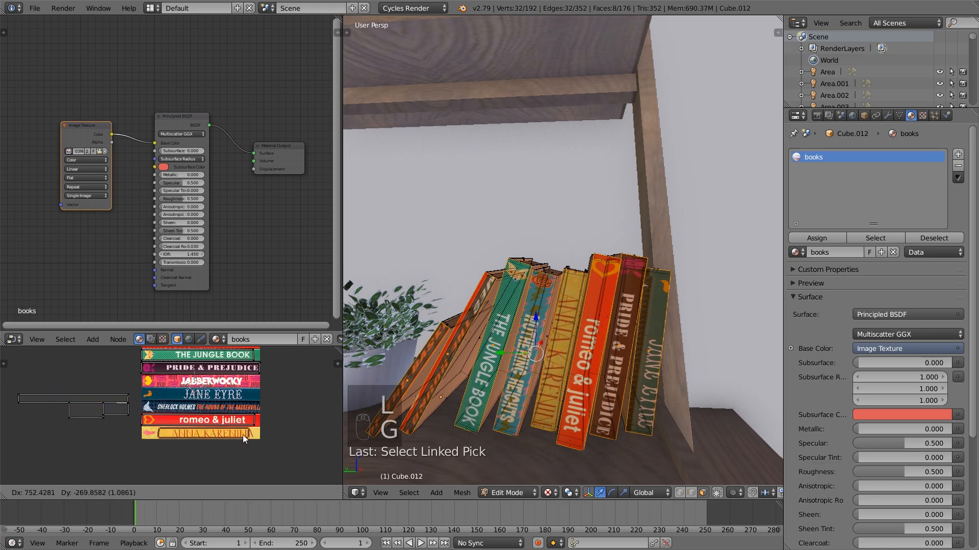
left_click(242, 435)
key("s")
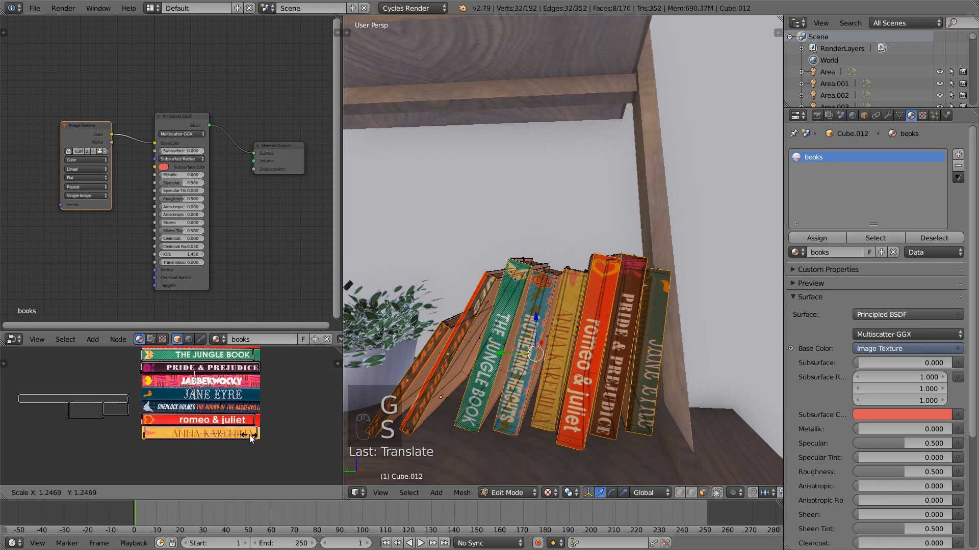
left_click(250, 438)
Select the long loose UV island, move it onto the Sherlock Holmes strip and scale it to the strip's length
left_click(119, 391)
key("l")
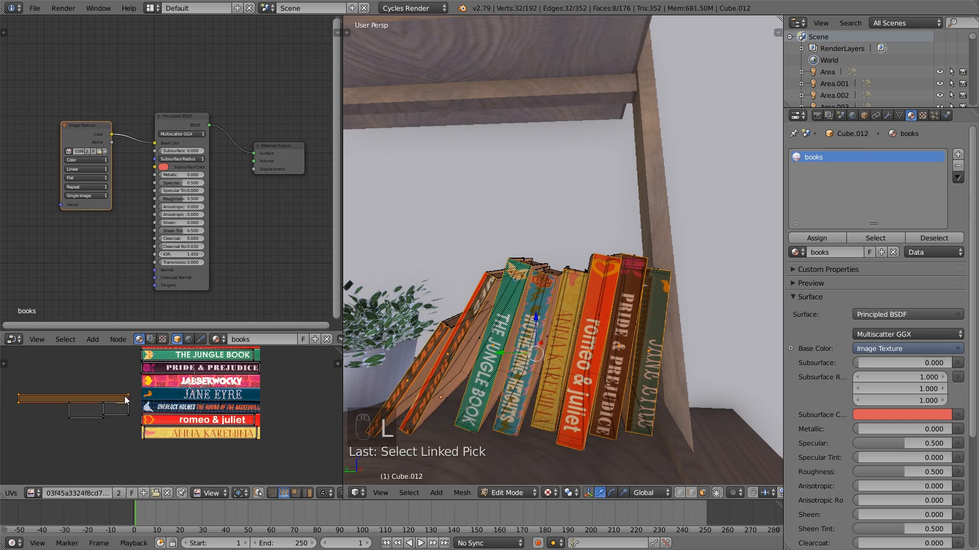
key("g")
left_click(252, 405)
key("s")
left_click(257, 408)
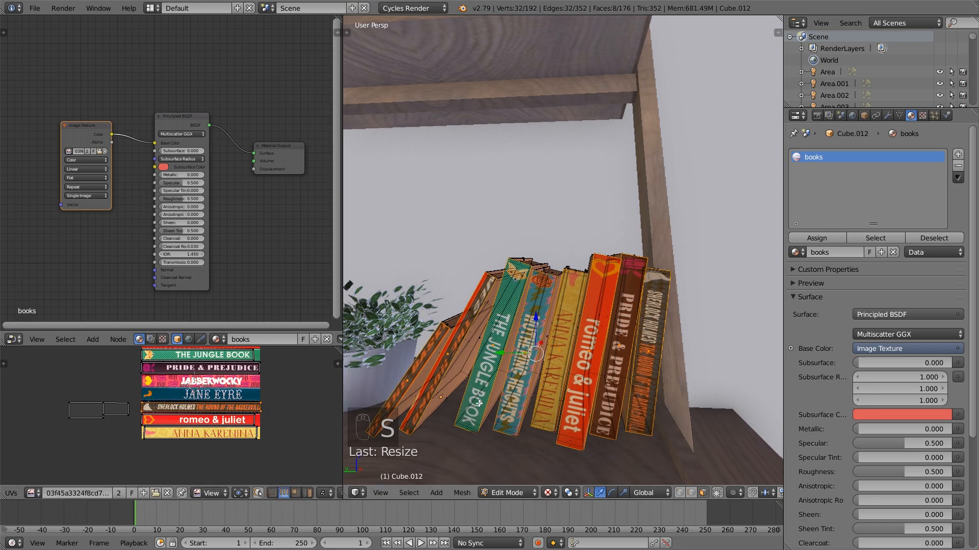
Stretch the Sherlock Holmes UV island along Y to cover the strip's height, then deselect all UVs
key("s")
key("y")
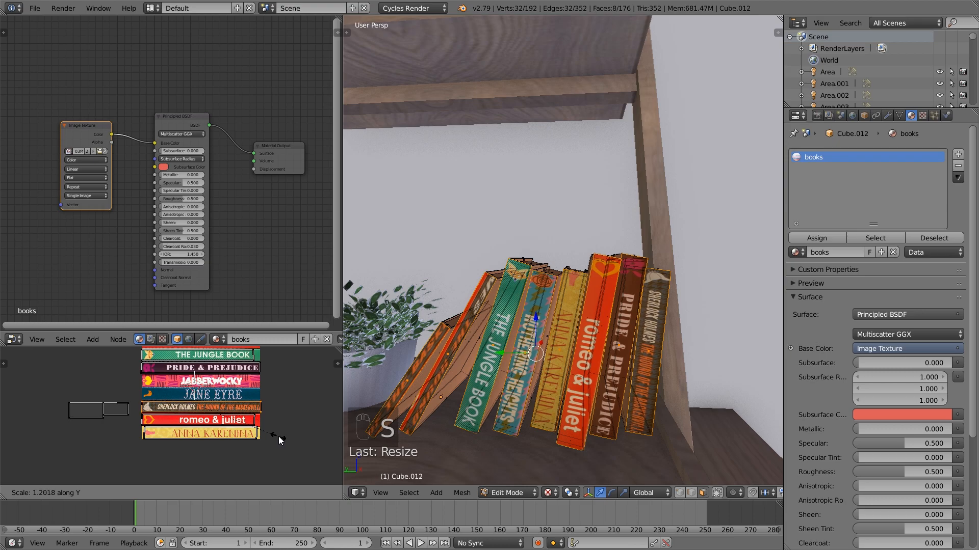
left_click(284, 450)
key("a")
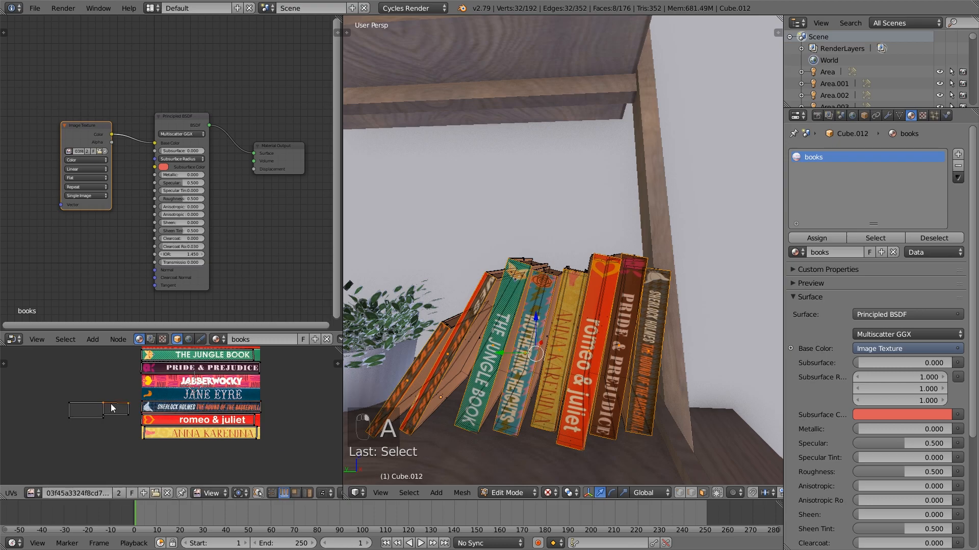
Move one of the two short loose UV islands onto the Jane Eyre strip and stretch it about 3.7 times along X
key("l")
key("g")
left_click(219, 399)
key("s")
key("x")
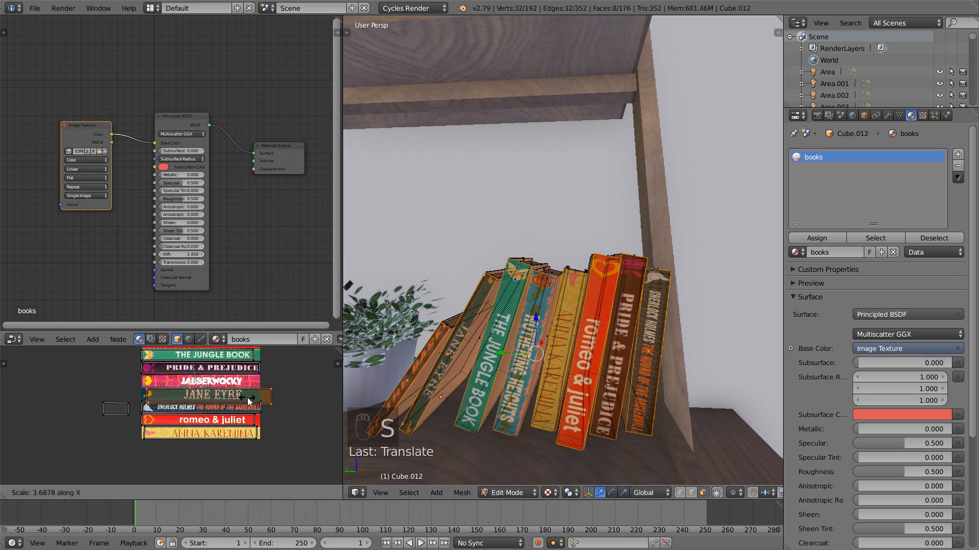
left_click(247, 398)
Rescale and reposition the Jane Eyre UV island to fit the strip, then deselect it and return to Object Mode
key("s")
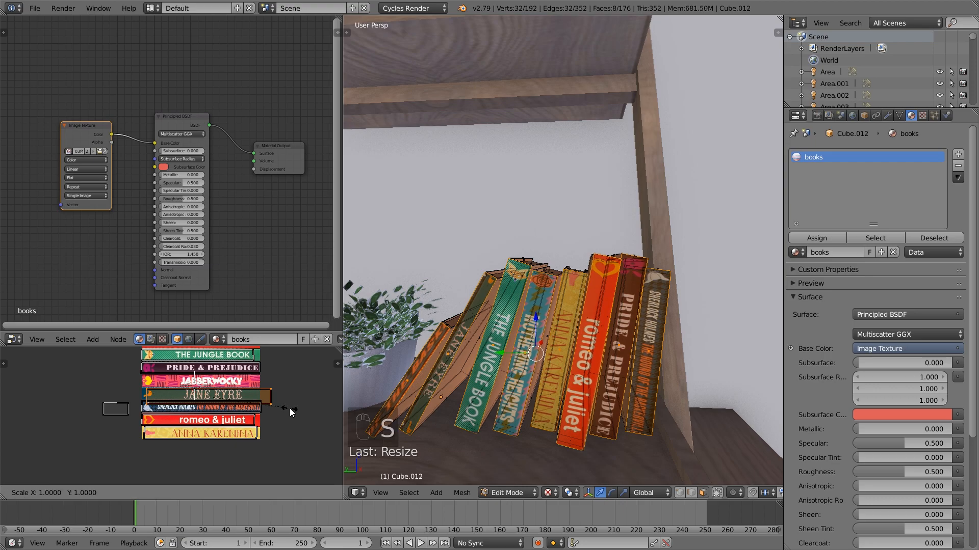
left_click(286, 405)
key("g")
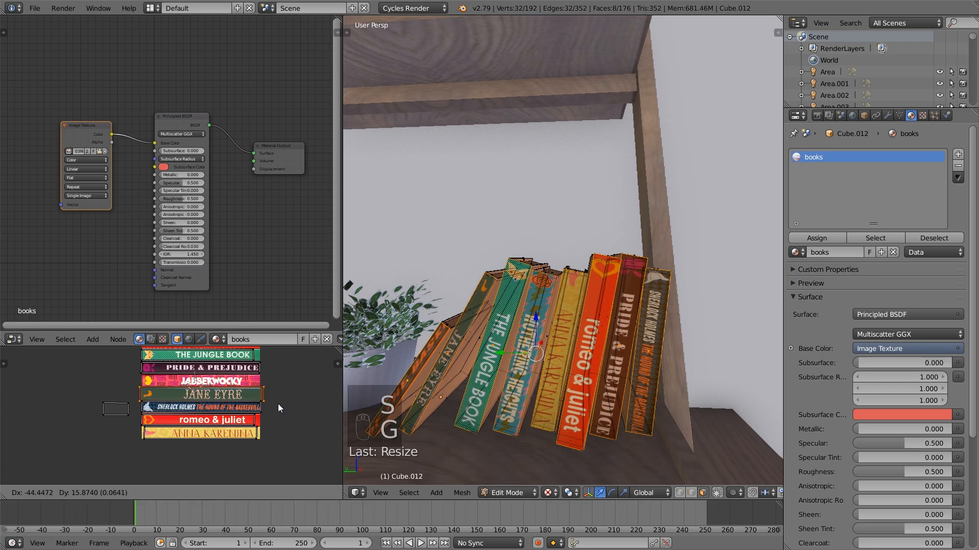
left_click(276, 404)
key("s")
left_click(272, 402)
key("g")
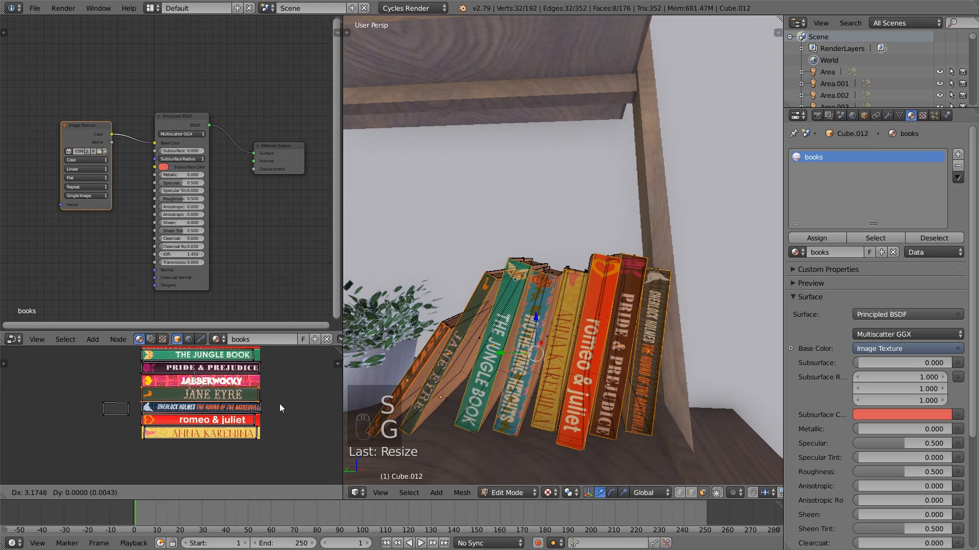
left_click(297, 404)
key("a")
key("Tab")
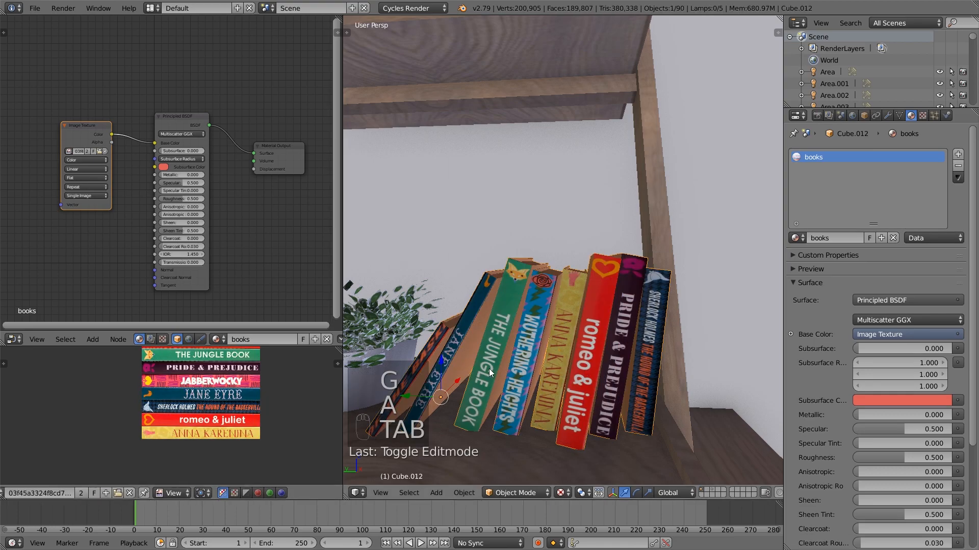
Re-enter Edit Mode, select the last loose linked UV island and stretch it along X
key("Tab")
right_click(128, 413)
key("l")
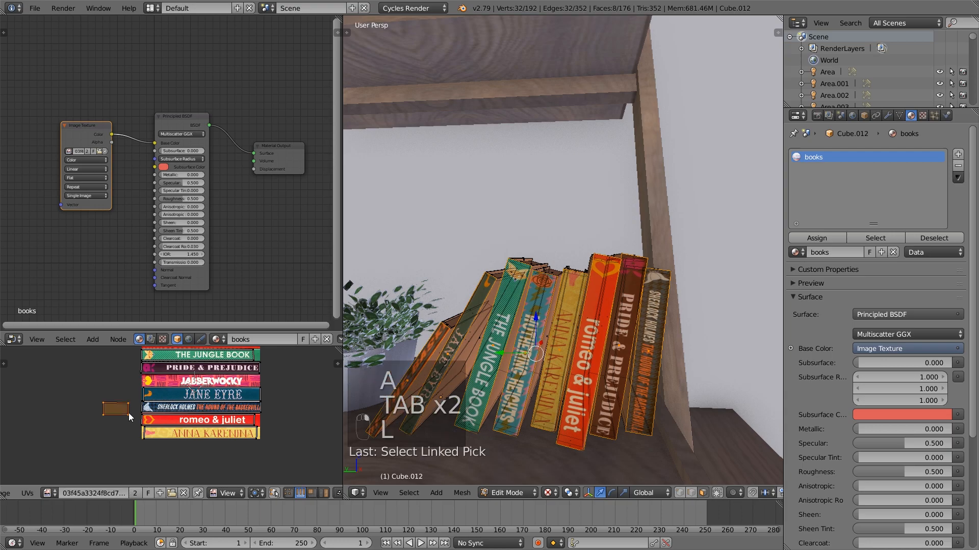
key("s")
key("x")
left_click(162, 415)
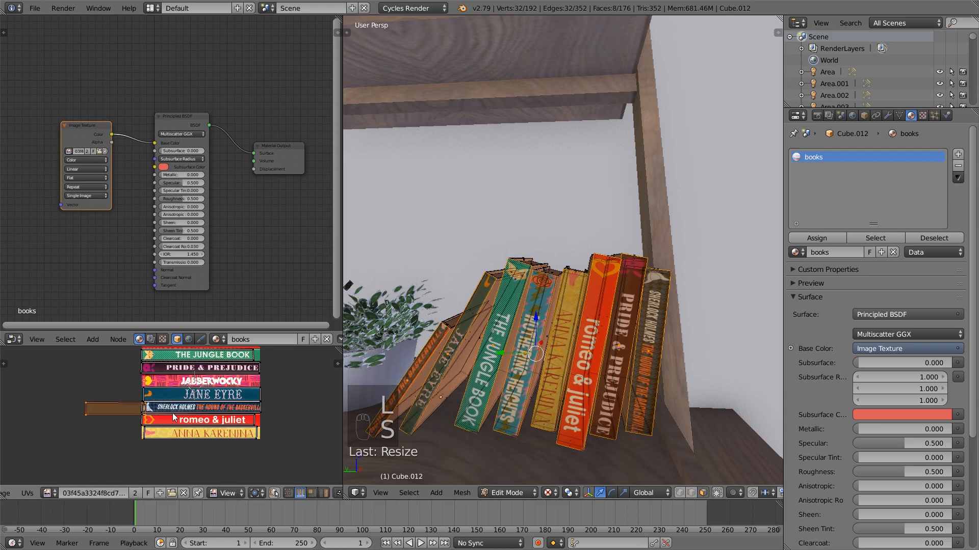
middle_click_drag(204, 398, 194, 433)
key("s")
key("x")
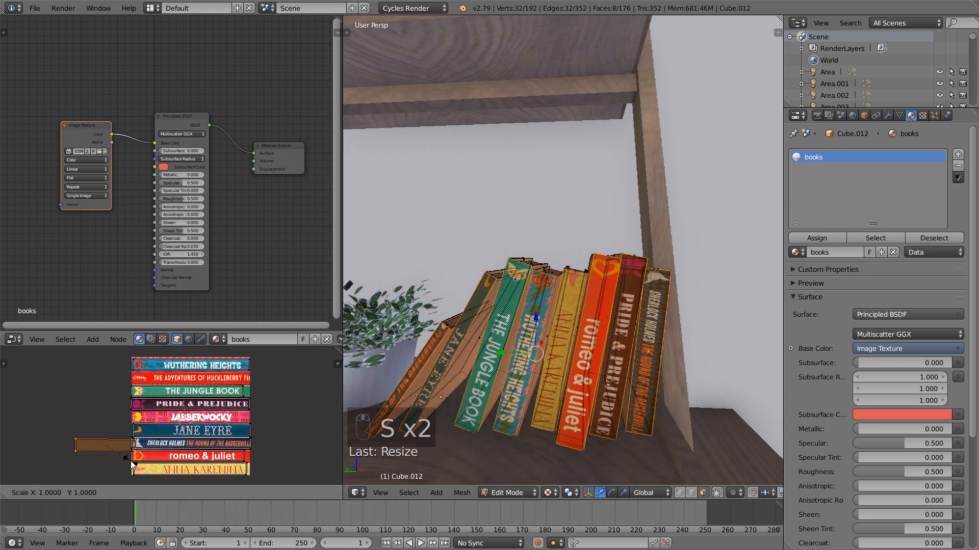
left_click(145, 465)
Move and scale the stretched UV island to fit The Adventures of Huckleberry Finn strip, then deselect it and return to Object Mode
key("g")
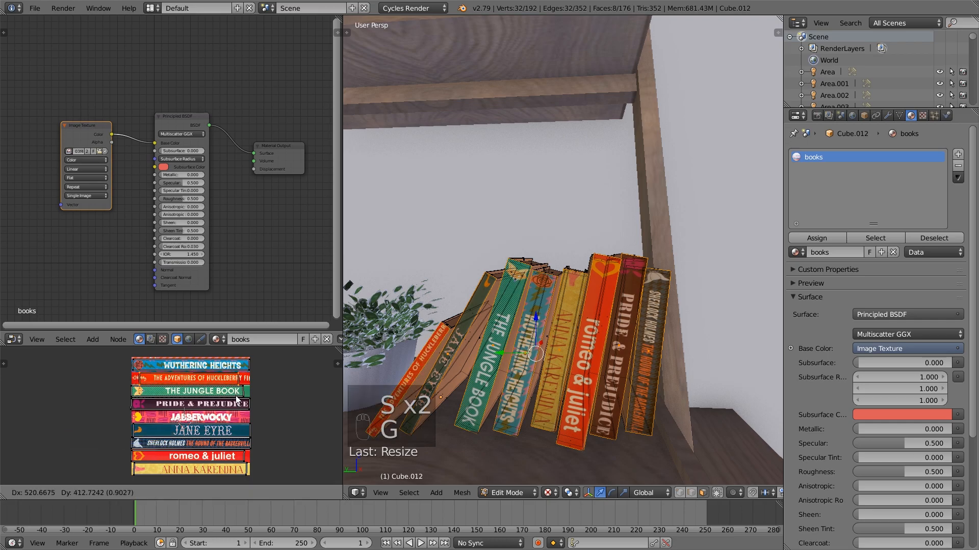
left_click(238, 400)
key("s")
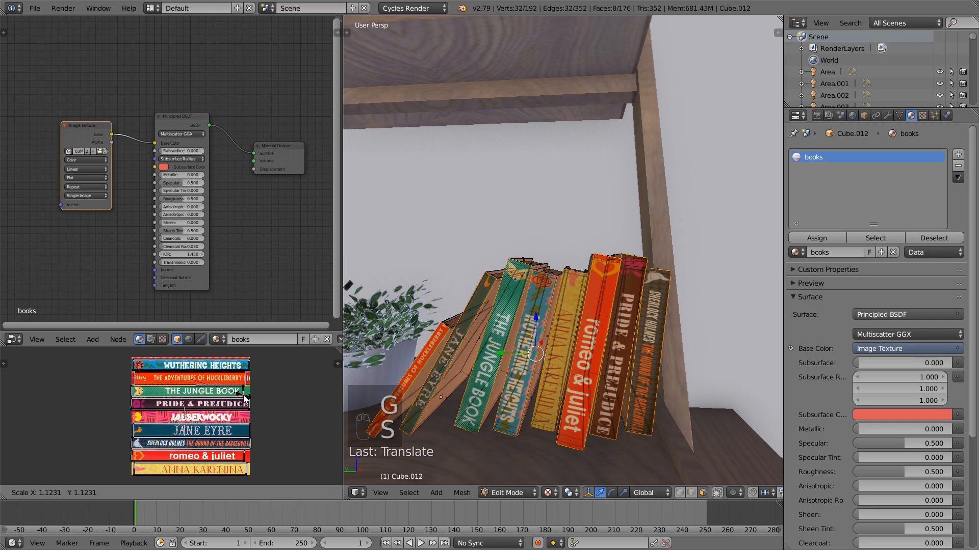
left_click(246, 395)
key("g")
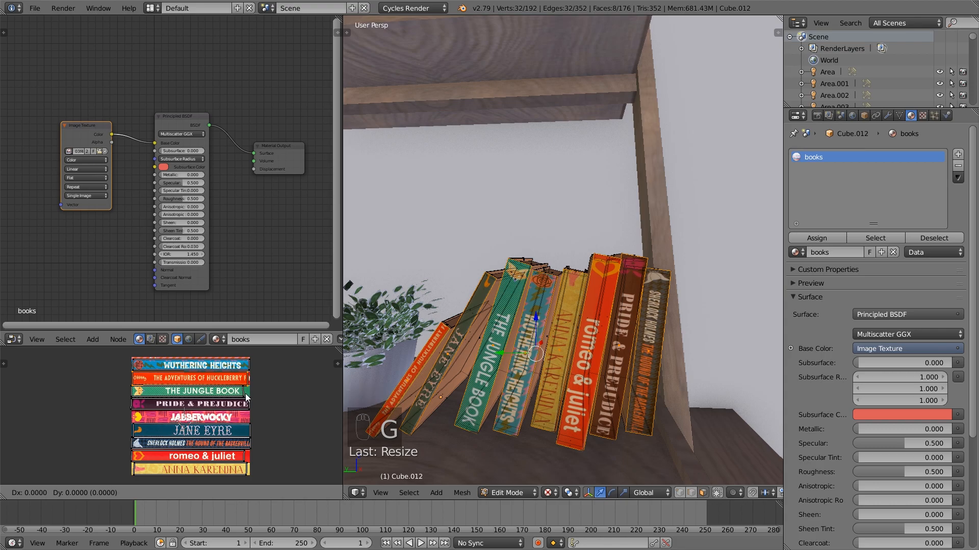
left_click(247, 390)
key("a")
key("Tab")
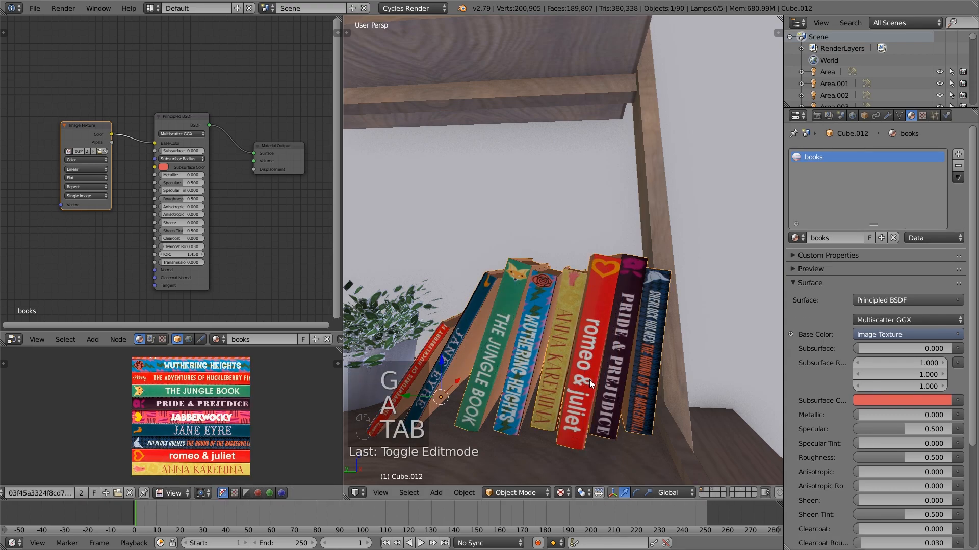
Add a second material slot to the books object, assign the books material to it and make that a separate copy
scroll(491, 346, "down", 5)
scroll(491, 346, "up", 5)
middle_click_drag(578, 355, 570, 350)
middle_click_drag(504, 316, 593, 326)
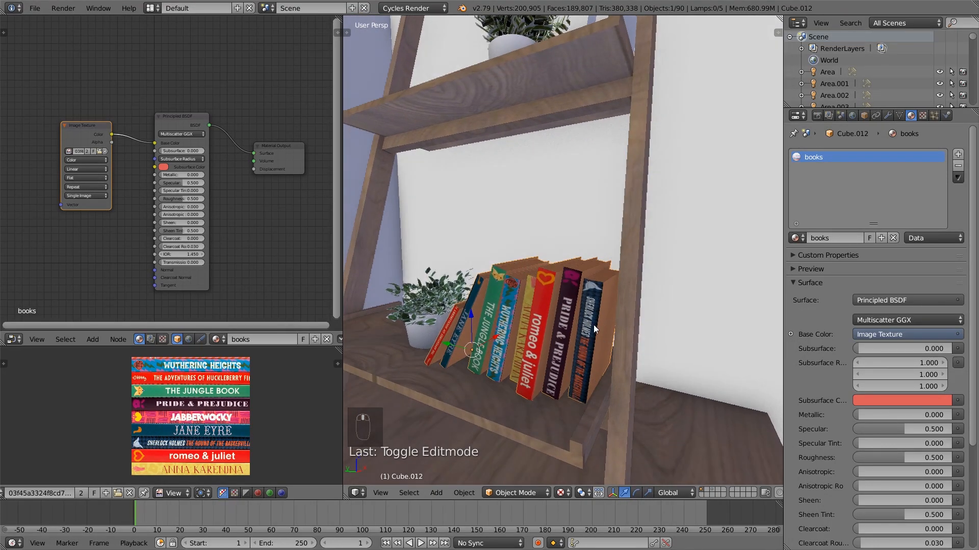
left_click(959, 158)
left_click(796, 238)
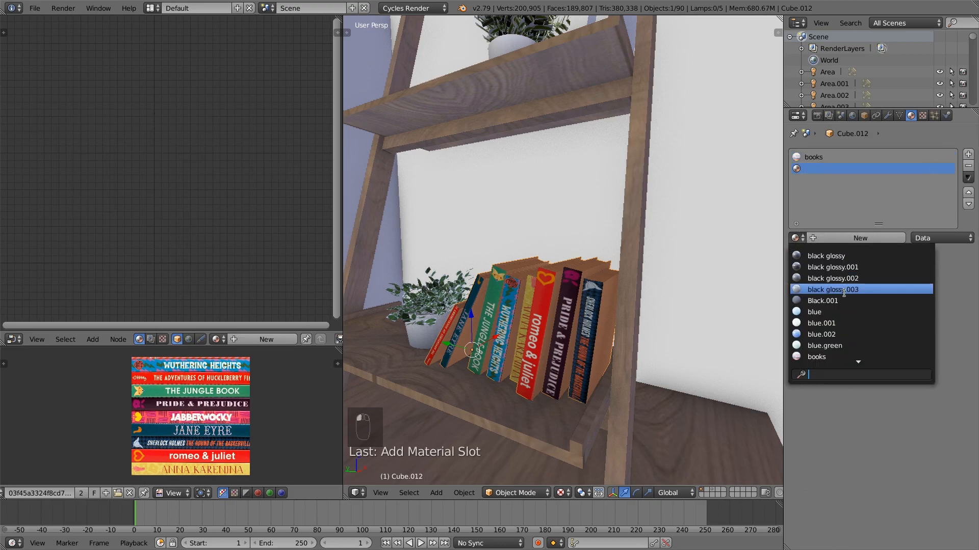
left_click(825, 357)
left_click(856, 239)
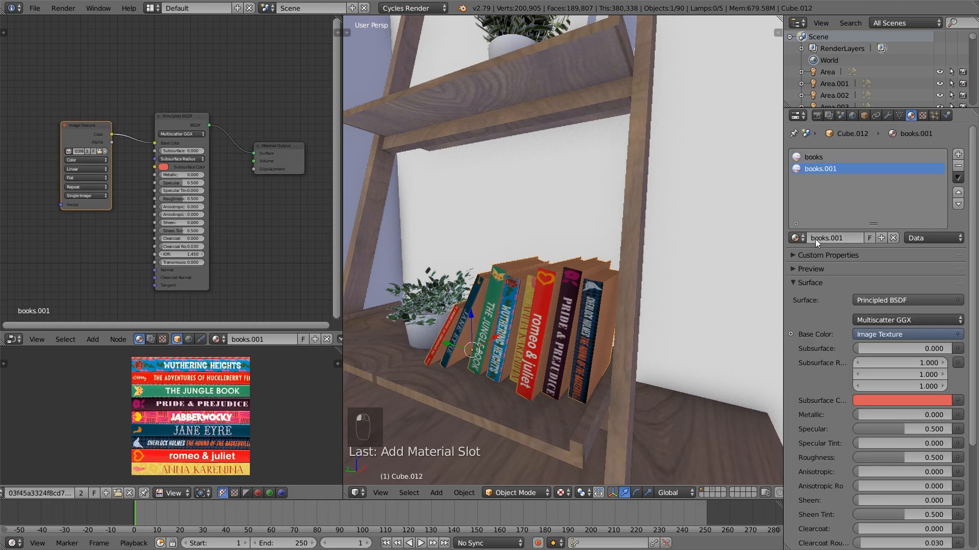
Disconnect the image texture from the base color of books.001 and assign that material to the Sherlock Holmes book's side cover
left_click_drag(158, 142, 146, 146)
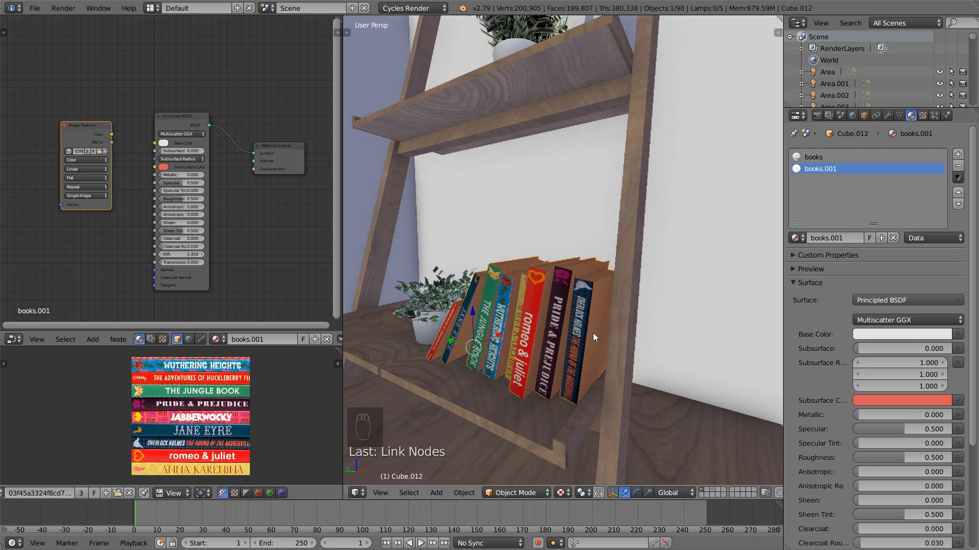
key("Tab")
right_click(599, 327)
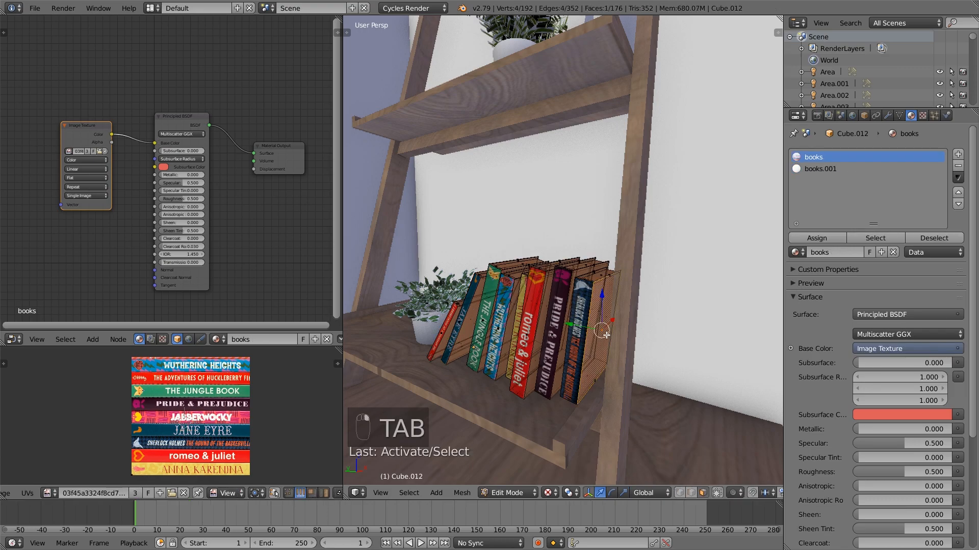
left_click(822, 173)
left_click(830, 238)
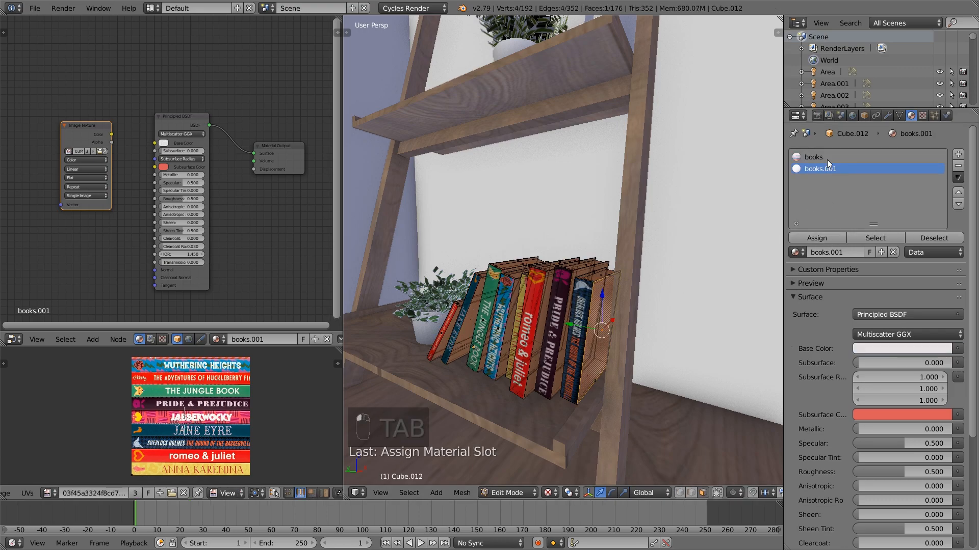
Sample the books.001 base color from the Sherlock Holmes spine, reassign the material to the side cover and return to Object Mode
left_click(164, 143)
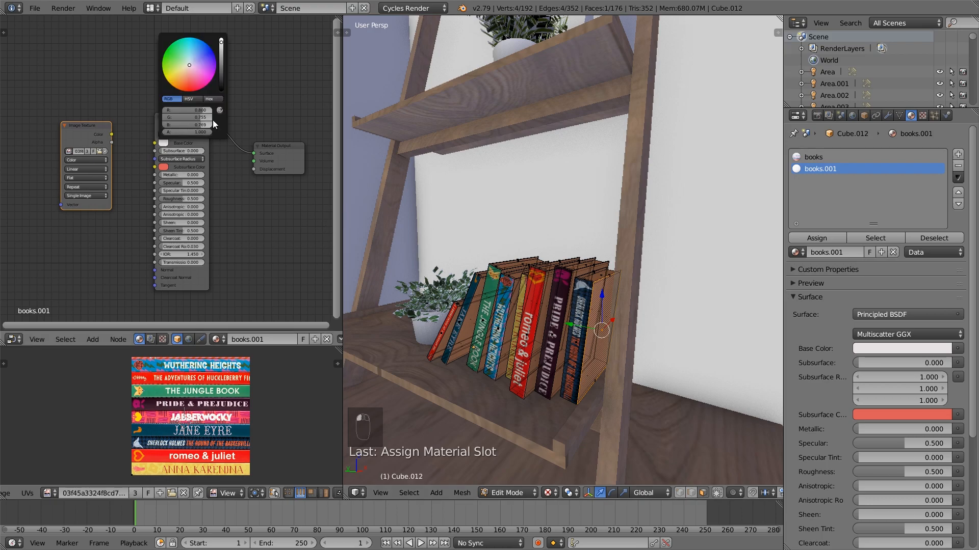
left_click(580, 292)
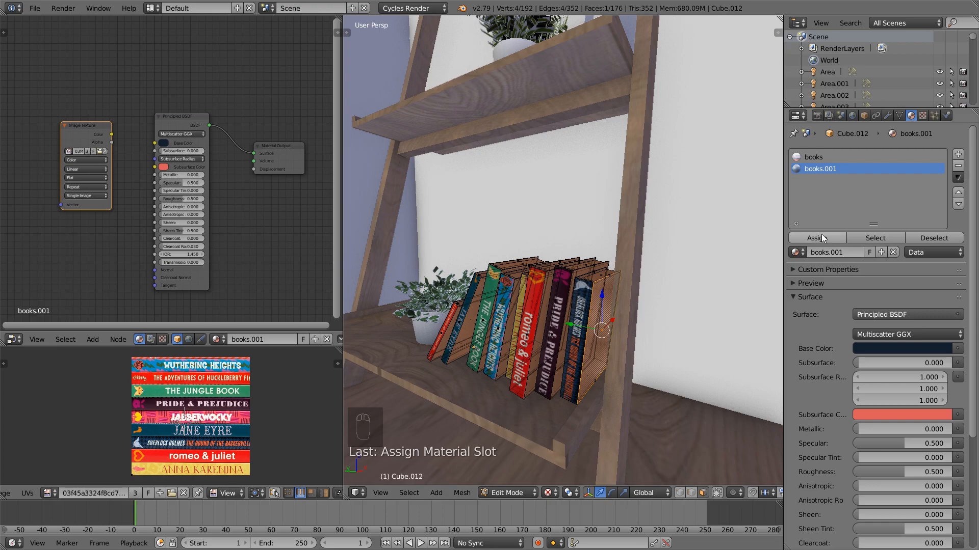
key("a")
key("Tab")
key("Tab")
right_click(605, 330)
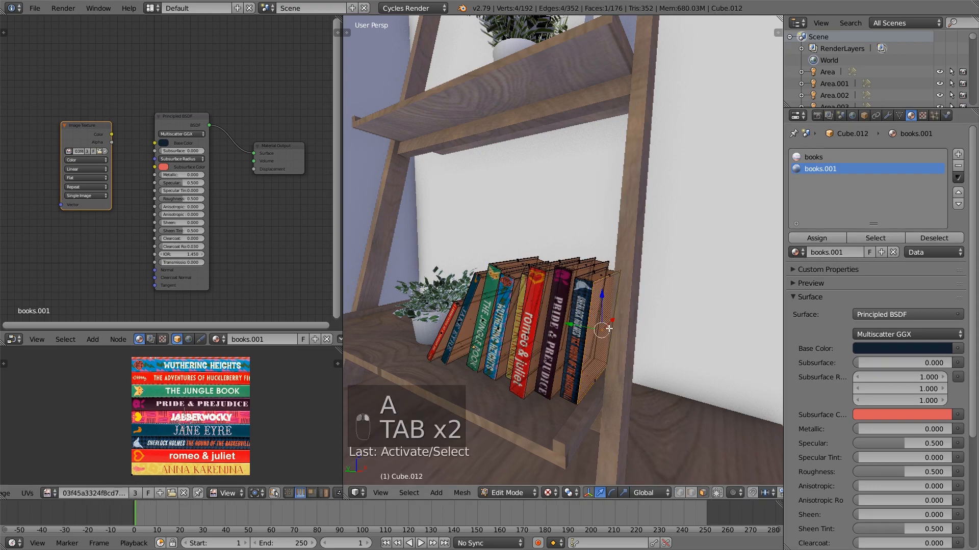
left_click(811, 238)
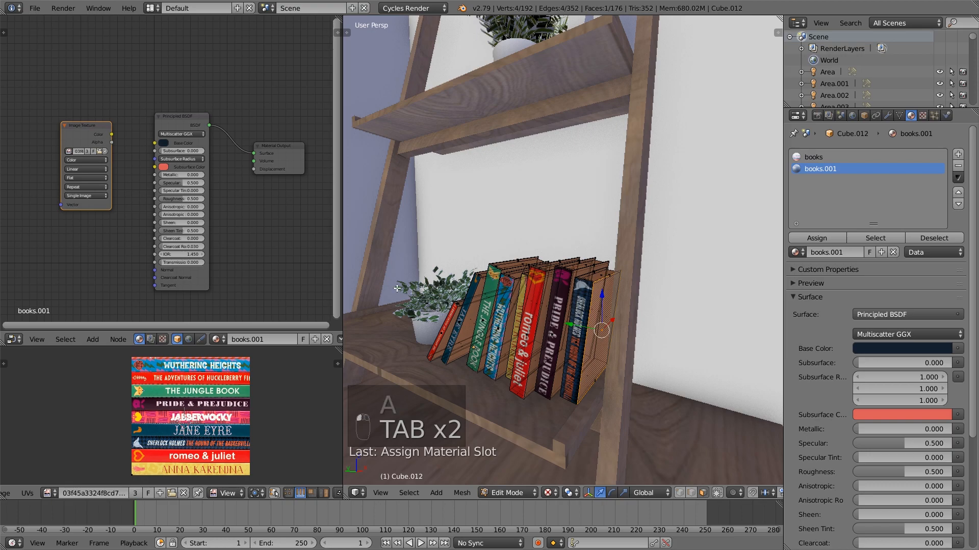
key("a")
key("a")
key("a")
key("Tab")
Switch the 3D viewport shading to Material
middle_click_drag(601, 352, 586, 452)
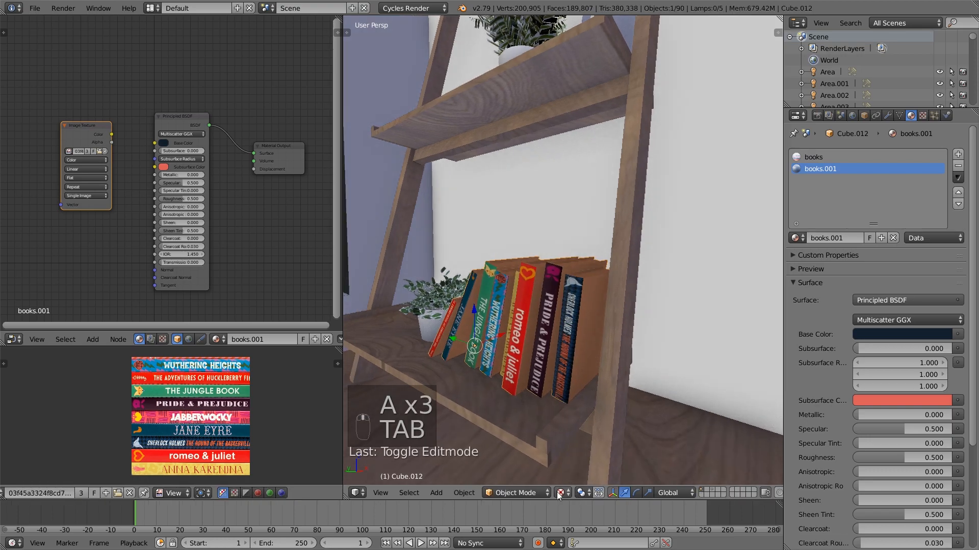
left_click(557, 492)
left_click(598, 427)
middle_click_drag(598, 307, 580, 323)
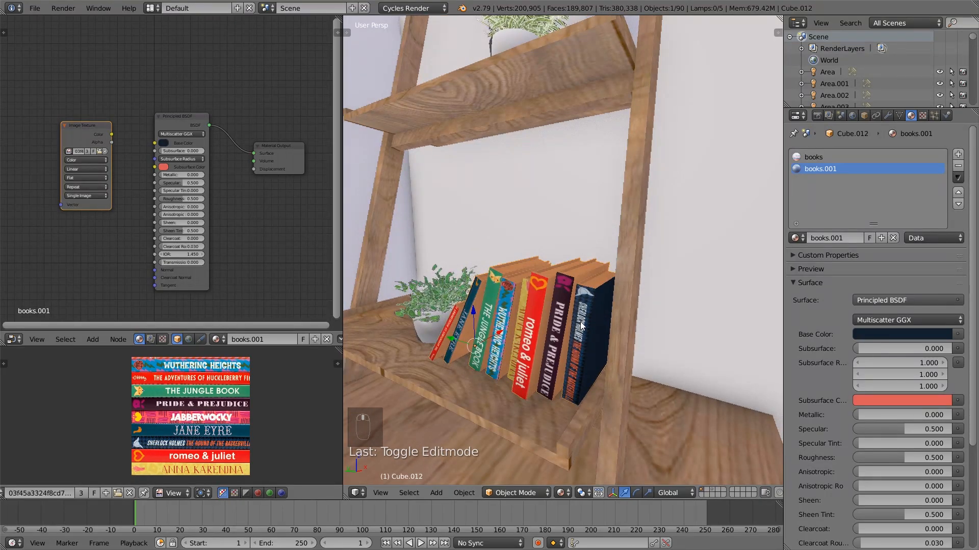
middle_click_drag(580, 322, 764, 240)
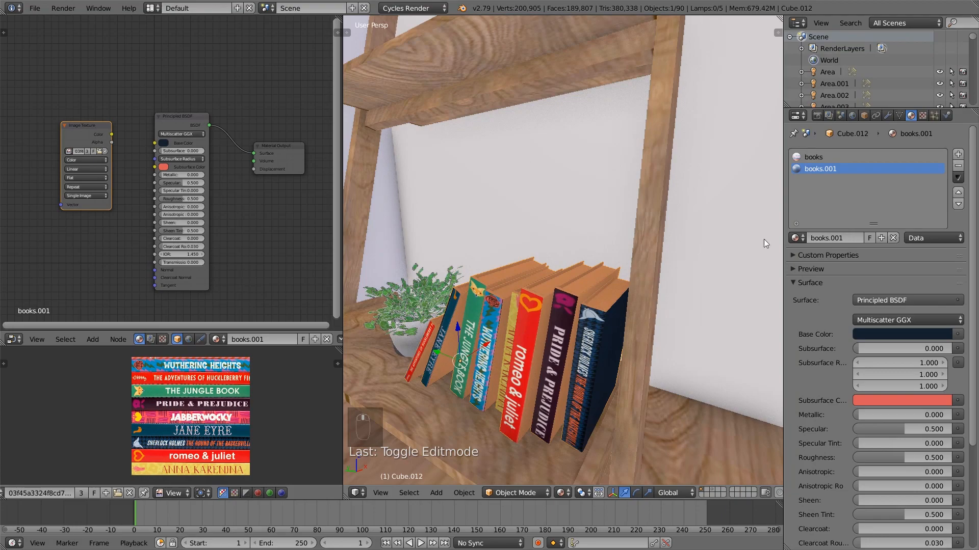
Add a third material slot to the books, assign books.001 to it and make it the separate copy books.002
left_click(958, 154)
left_click(795, 238)
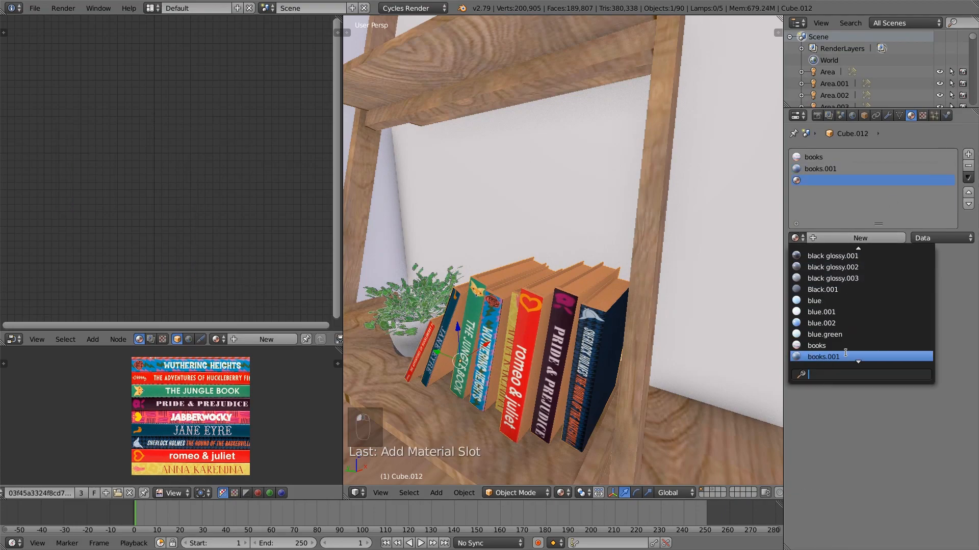
left_click(847, 356)
left_click(856, 238)
middle_click_drag(640, 321, 460, 257)
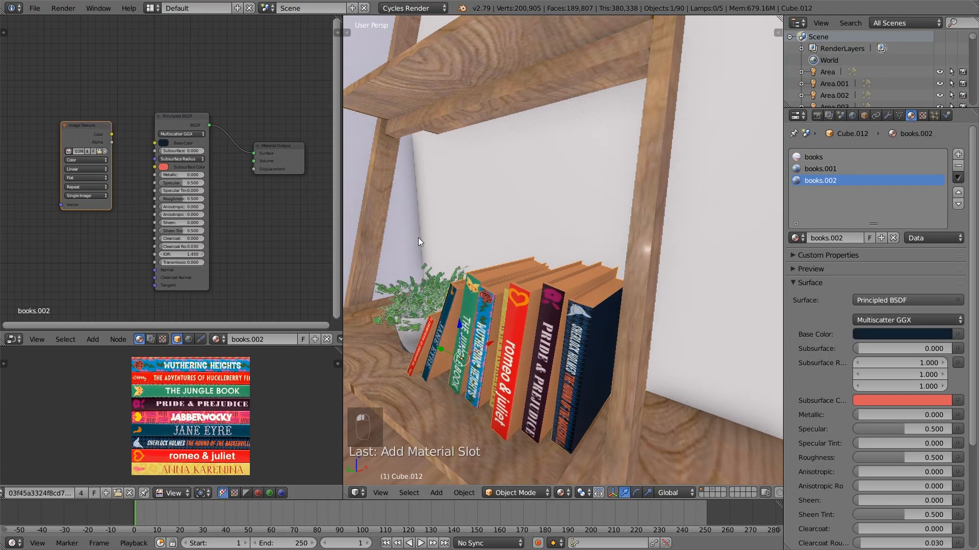
Select the side cover face of the Romeo & Juliet book in Edit Mode and assign books.002 to it
key("Tab")
right_click(561, 364)
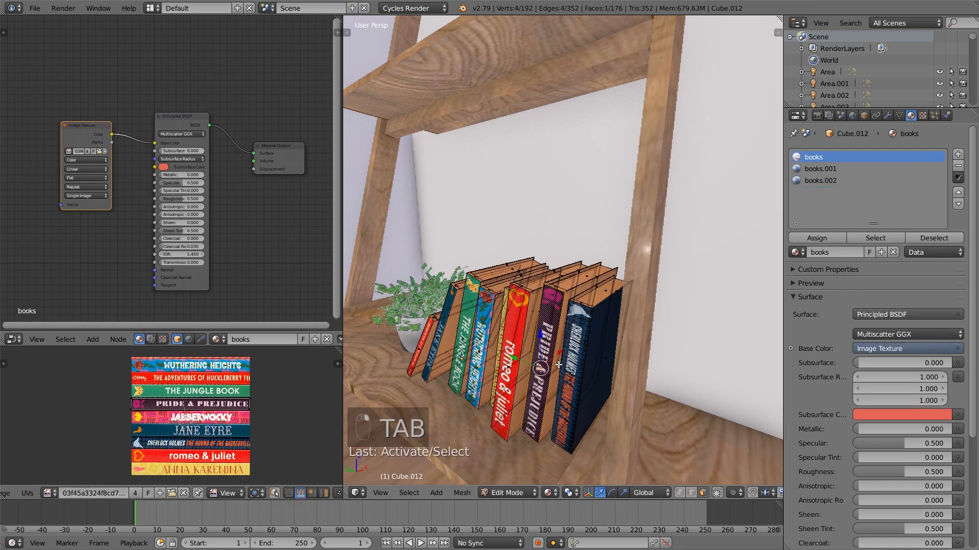
middle_click_drag(536, 353, 558, 343)
right_click(564, 342)
left_click(822, 180)
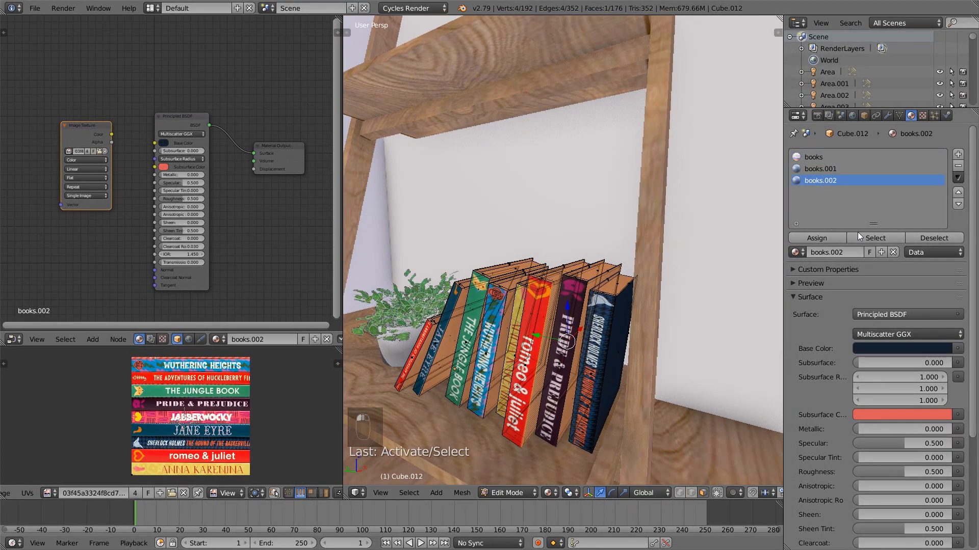
left_click(824, 238)
Sample the books.002 base color from the red Romeo & Juliet spine, then deselect and return to Object Mode
left_click(163, 143)
left_click(162, 141)
left_click(221, 118)
left_click(544, 319)
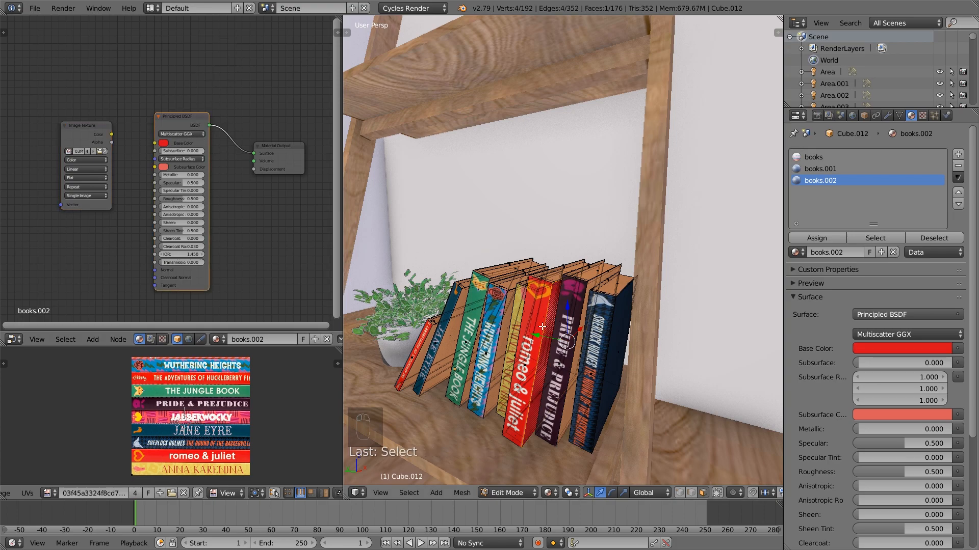
key("a")
key("Tab")
middle_click_drag(544, 319, 516, 351)
Add a fourth material slot to the books, assign books.002 to it and make it the separate copy books.003
right_click(504, 310)
key("Tab")
key("Tab")
right_click(504, 311)
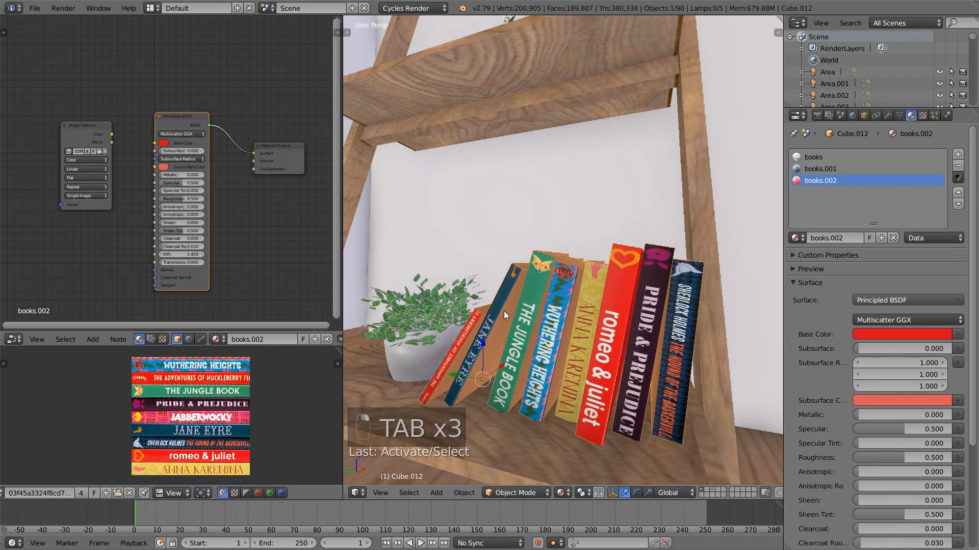
key("Tab")
left_click(957, 154)
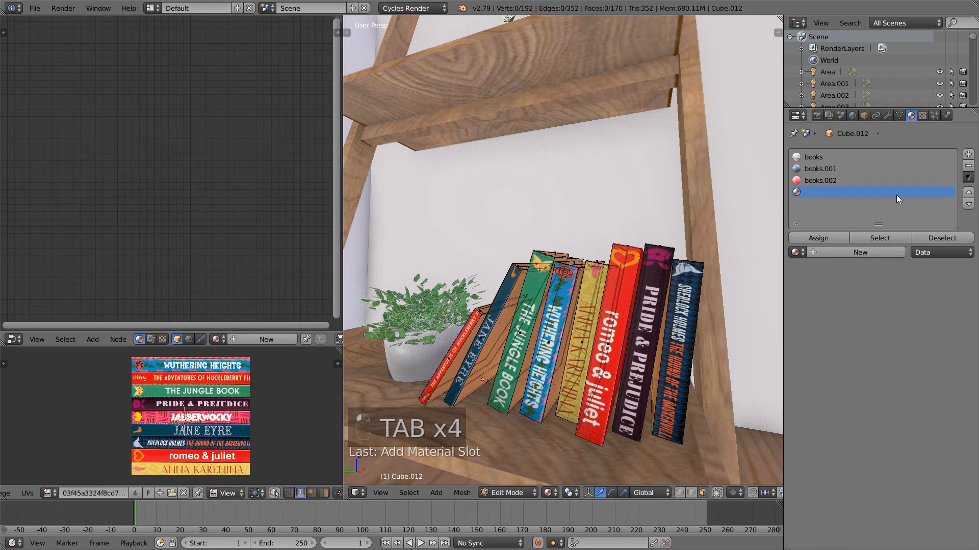
left_click(796, 252)
scroll(861, 364, "down", 3)
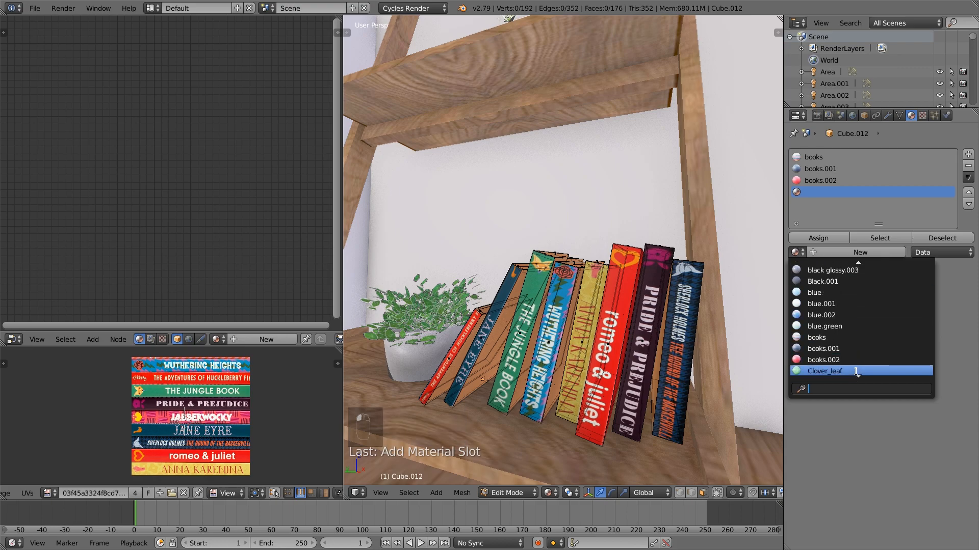
left_click(857, 363)
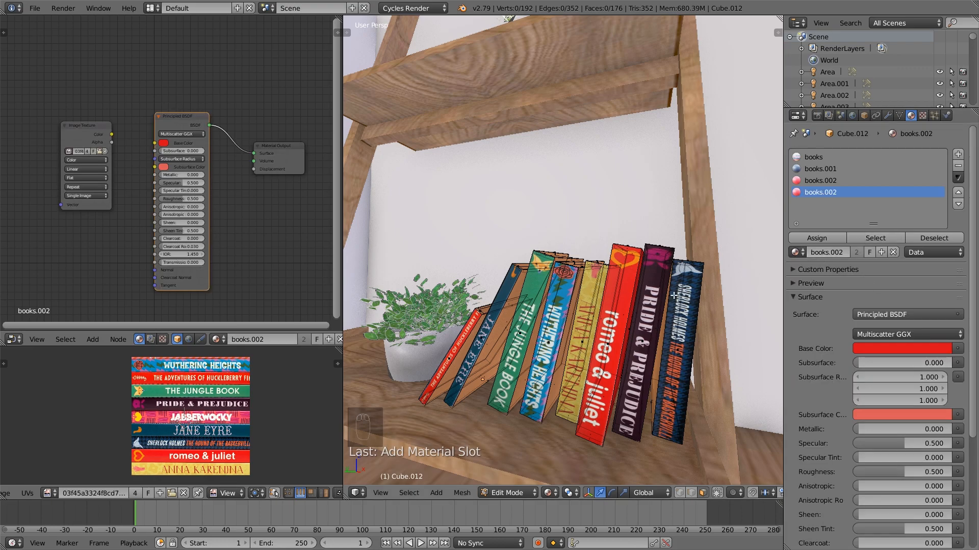
key("Tab")
left_click(857, 252)
Assign books.003 to the Jane Eyre book's side cover and sample its base color from that book's blue spine
key("Tab")
right_click(501, 334)
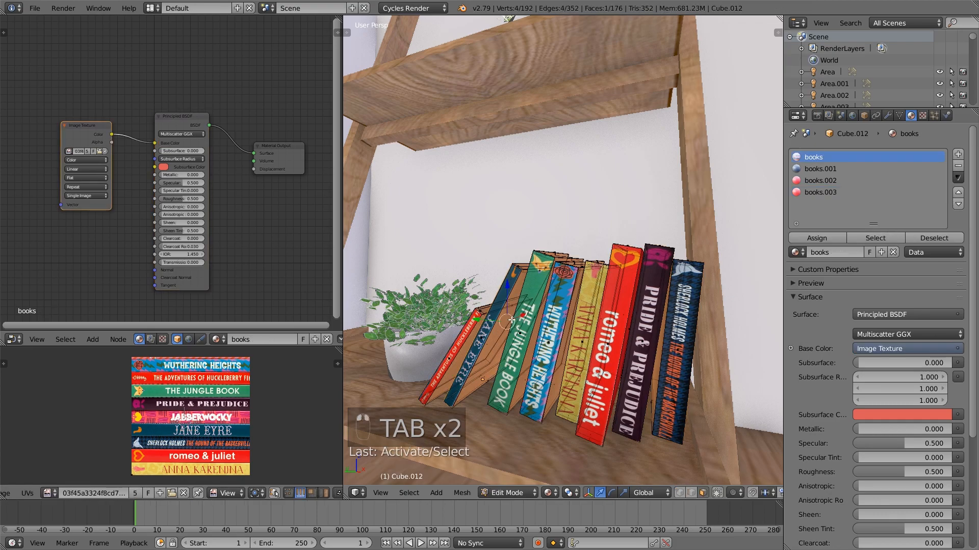
left_click(833, 238)
left_click(164, 144)
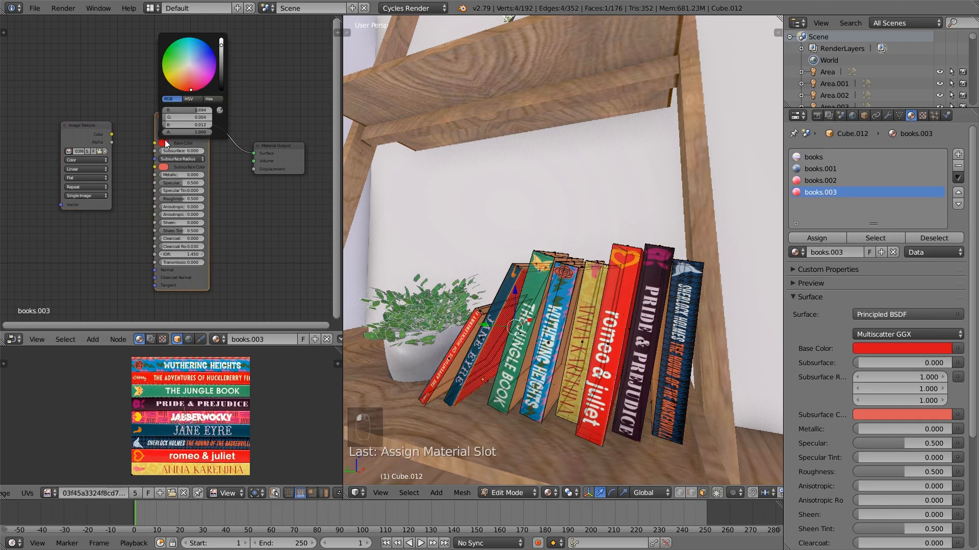
left_click(219, 111)
left_click(508, 297)
key("a")
key("Tab")
middle_click_drag(508, 298, 600, 363)
Select a page face on each book from the rear in Edit Mode and grow the selection over the page blocks
key("Tab")
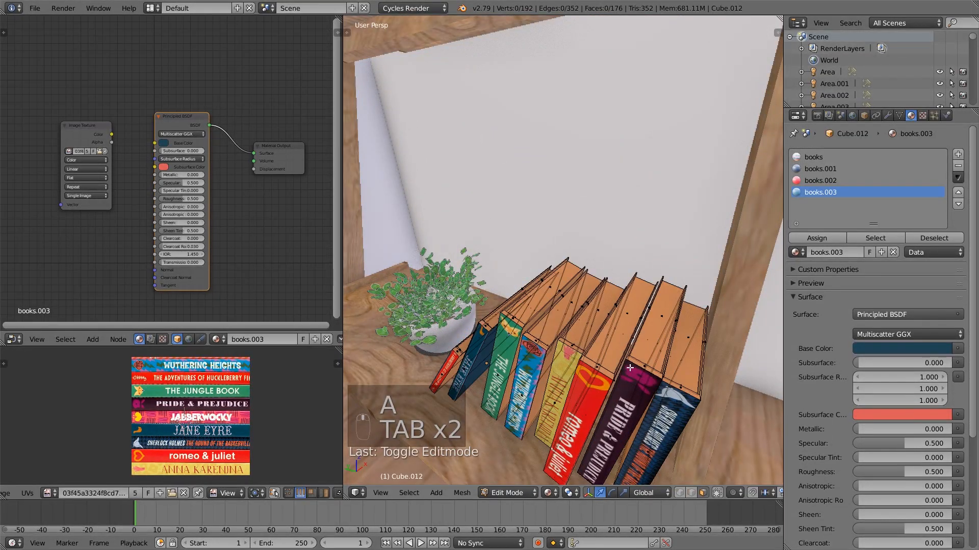
right_click(638, 305)
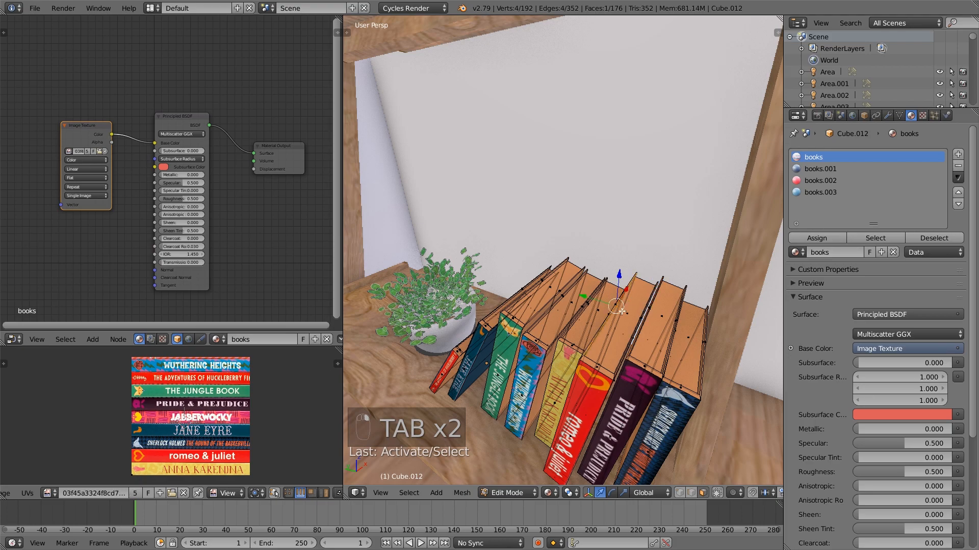
right_click(595, 310, "shift")
middle_click_drag(615, 304, 493, 289)
right_click(463, 377)
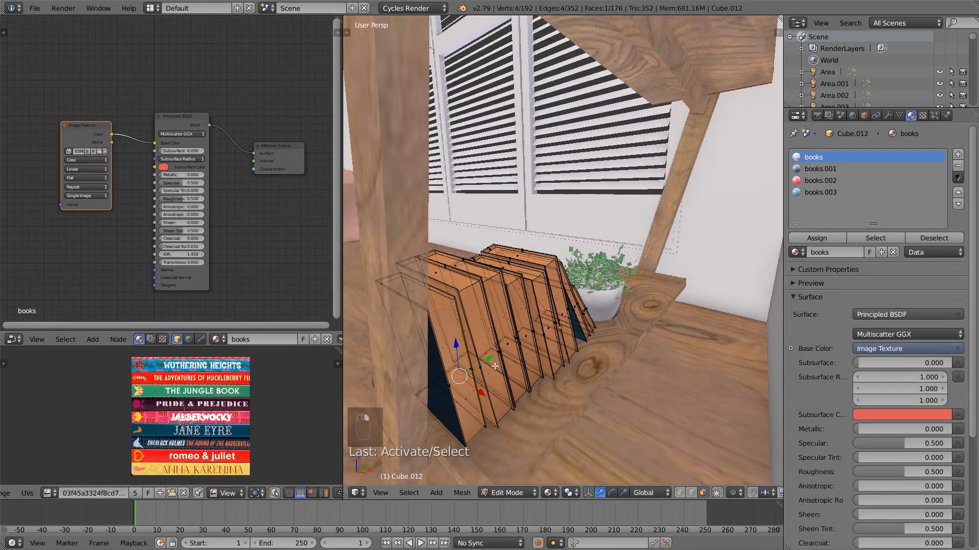
middle_click_drag(463, 377, 479, 357)
right_click(480, 350)
right_click(448, 362, "shift")
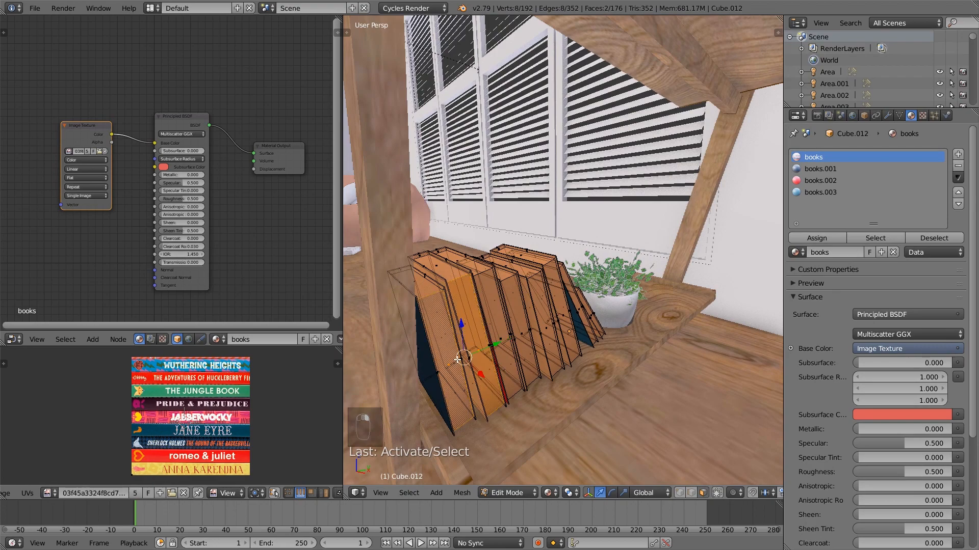
right_click(503, 342, "shift")
right_click(526, 335, "shift")
middle_click_drag(548, 337, 544, 325)
right_click(562, 321, "shift")
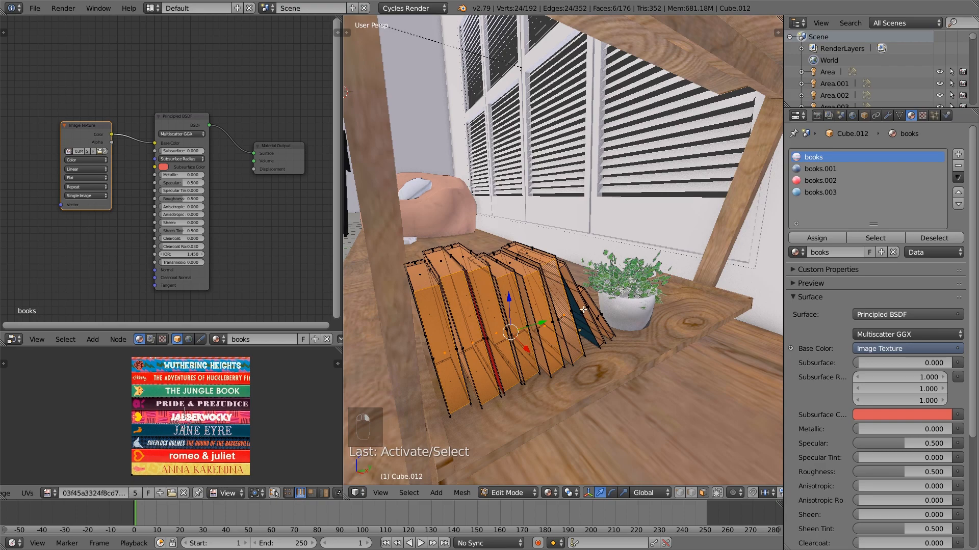
key("ctrl+KP_Add")
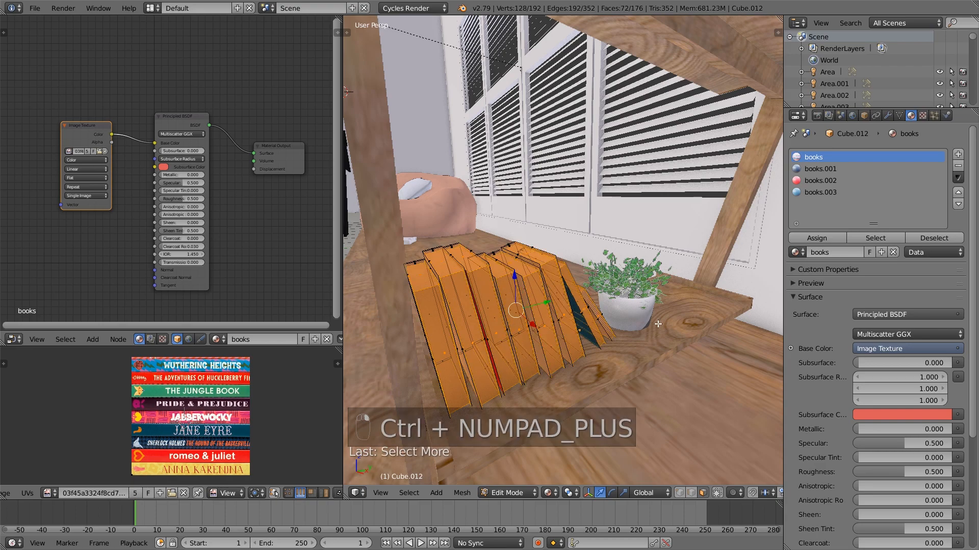
Add a fifth slot with the existing white Material, assign it to the selected page faces and return to Object Mode
middle_click_drag(500, 304, 581, 284)
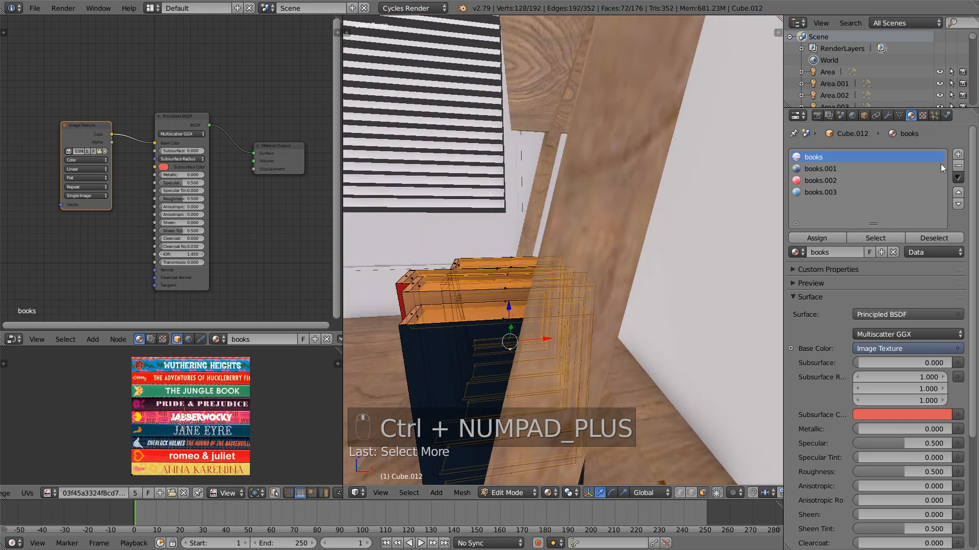
left_click(958, 155)
left_click(798, 253)
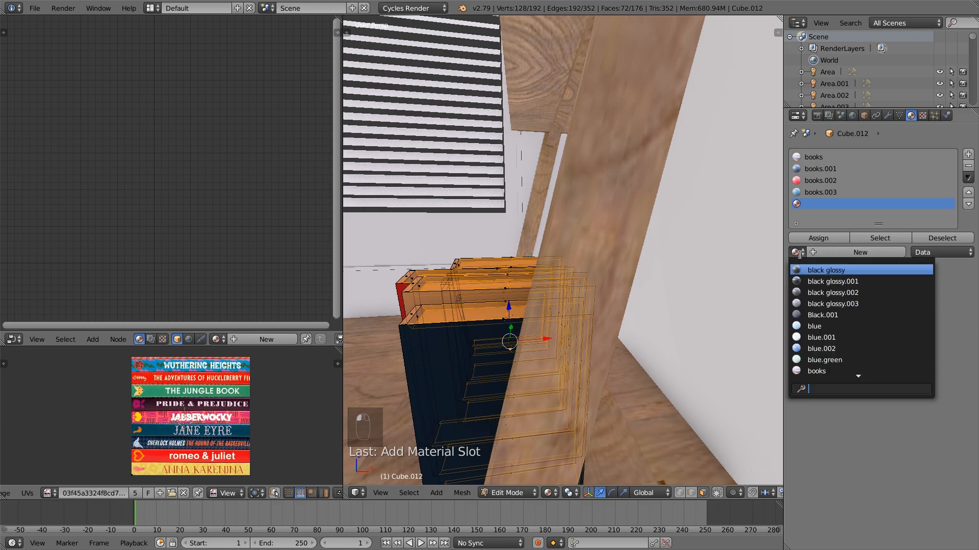
type("m")
left_click(833, 293)
left_click(828, 239)
key("a")
key("Tab")
middle_click_drag(531, 346, 595, 317)
scroll(591, 316, "down", 6)
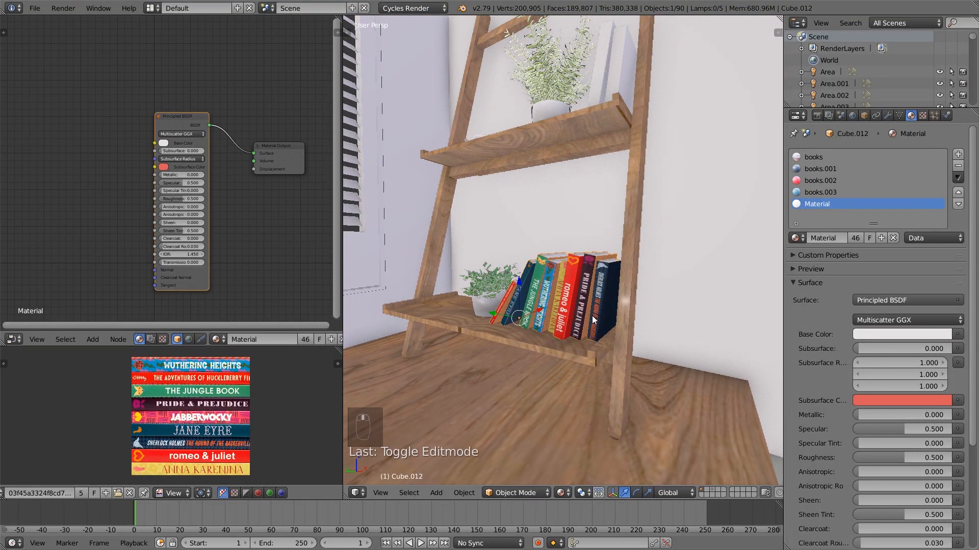
Select the standing white book on the shelf above, enter Edit Mode and select a face loop around its cover
middle_click_drag(545, 278, 560, 365, "shift")
middle_click_drag(559, 299, 614, 264)
middle_click_drag(614, 264, 586, 335, "shift")
scroll(584, 327, "up", 3)
right_click(582, 305)
key("Tab")
mouse_move(585, 290)
middle_mouse_down()
mouse_move(575, 305)
mouse_move(586, 287)
middle_mouse_up()
right_click(582, 282, "alt")
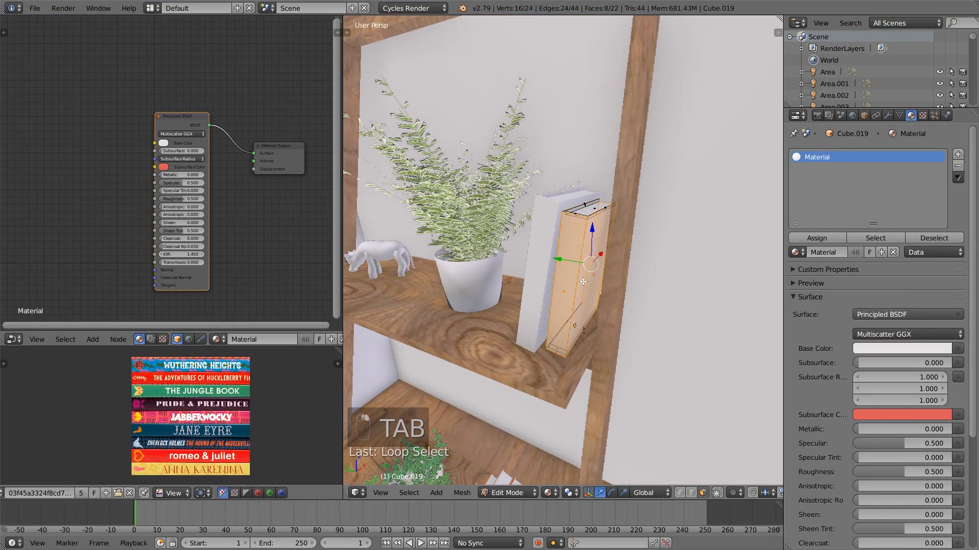
Adjust the face selection on the upper-shelf book's cover and unwrap the selected faces
scroll(529, 363, "down", 12)
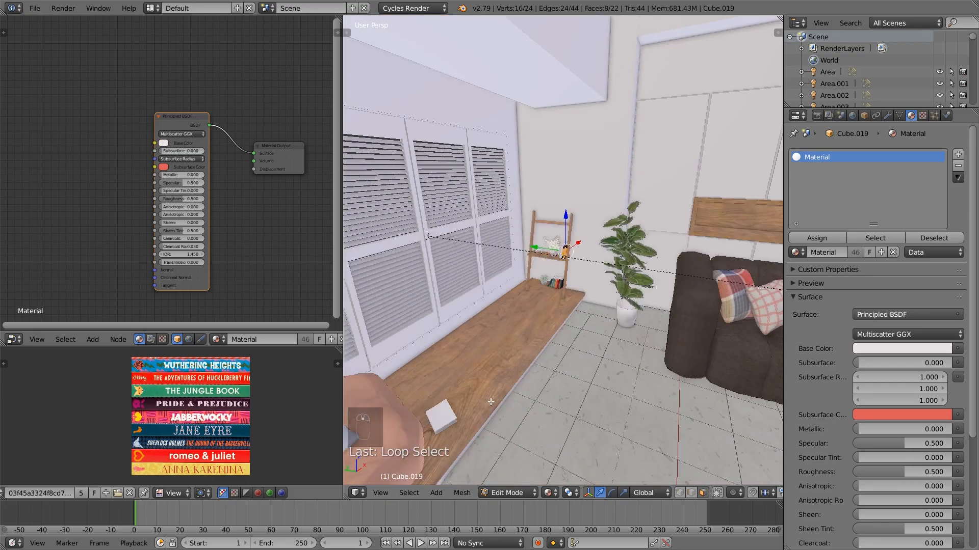
scroll(589, 296, "up", 5)
scroll(589, 296, "up", 6)
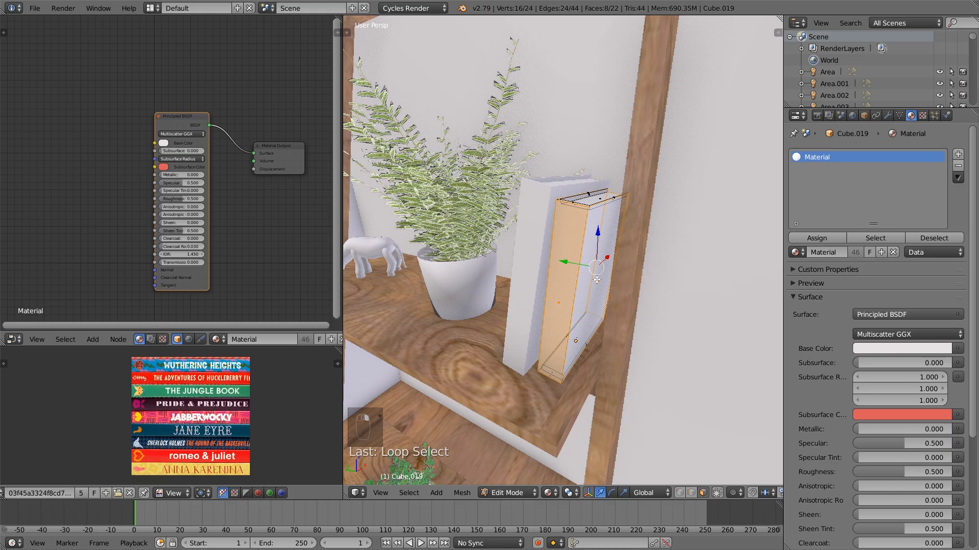
mouse_move(599, 280)
middle_mouse_down()
mouse_move(591, 297)
mouse_move(599, 289)
mouse_move(575, 299)
mouse_move(616, 288)
middle_mouse_up()
right_click(592, 297, "alt+shift")
right_click(567, 291, "shift")
key("u")
left_click(659, 285)
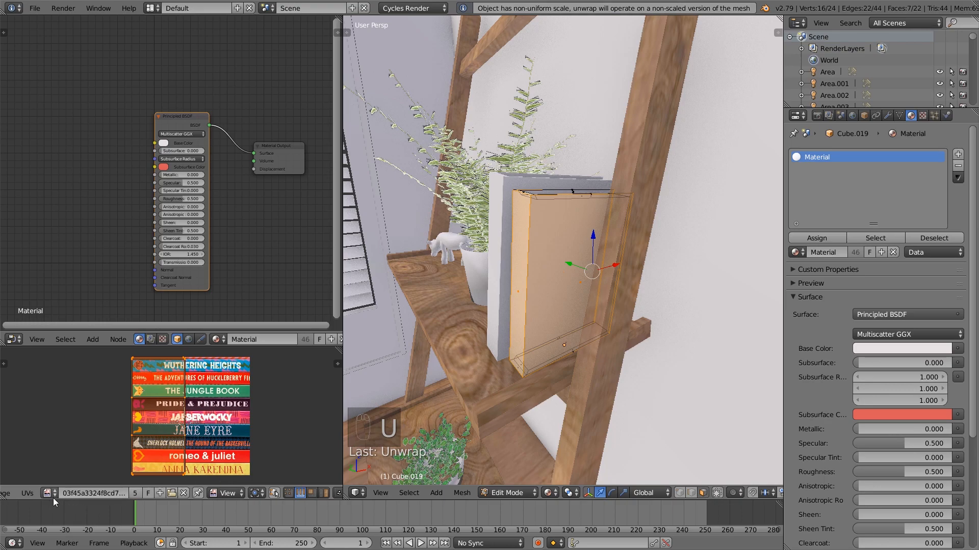
Open the Art of Blender cover image from the Textures folder in the UV editor
left_click(30, 496)
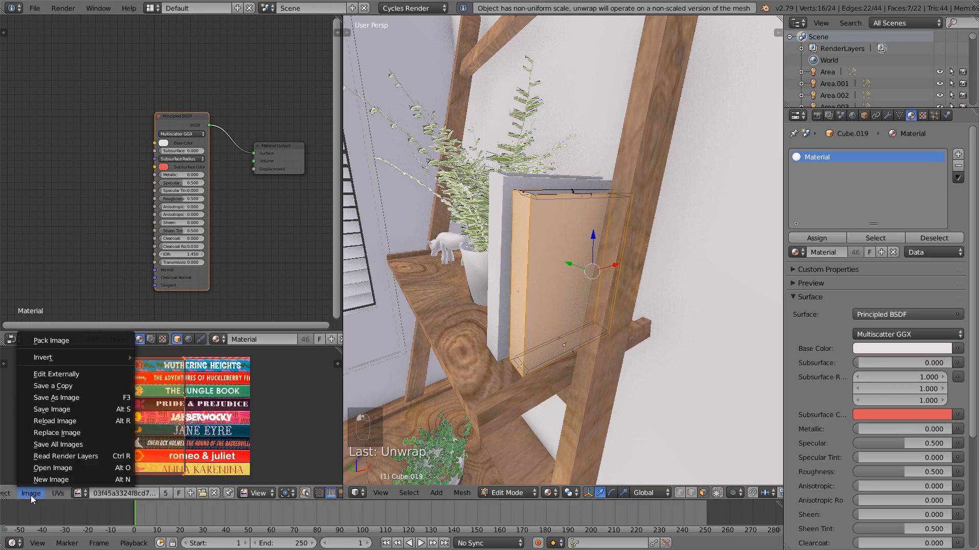
left_click(57, 474)
left_click(197, 23)
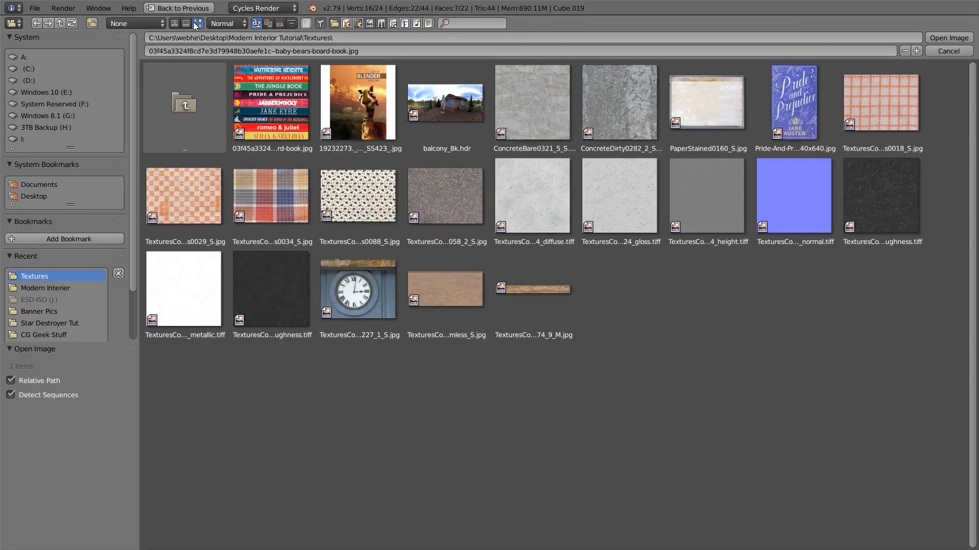
double_click(270, 102)
scroll(240, 416, "up", 3)
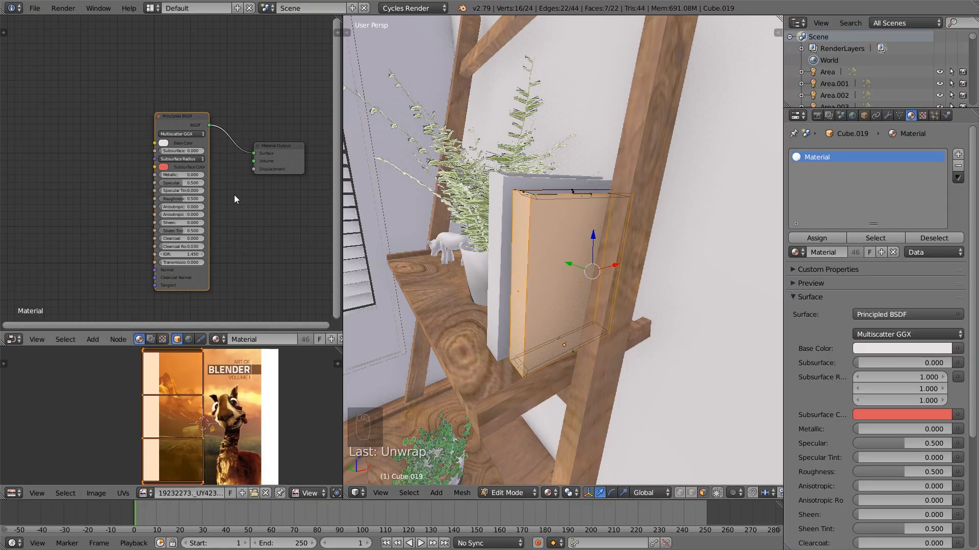
Return to Object Mode, give the book its own copy of the material and add an Image Texture node beside the Principled BSDF
key("Tab")
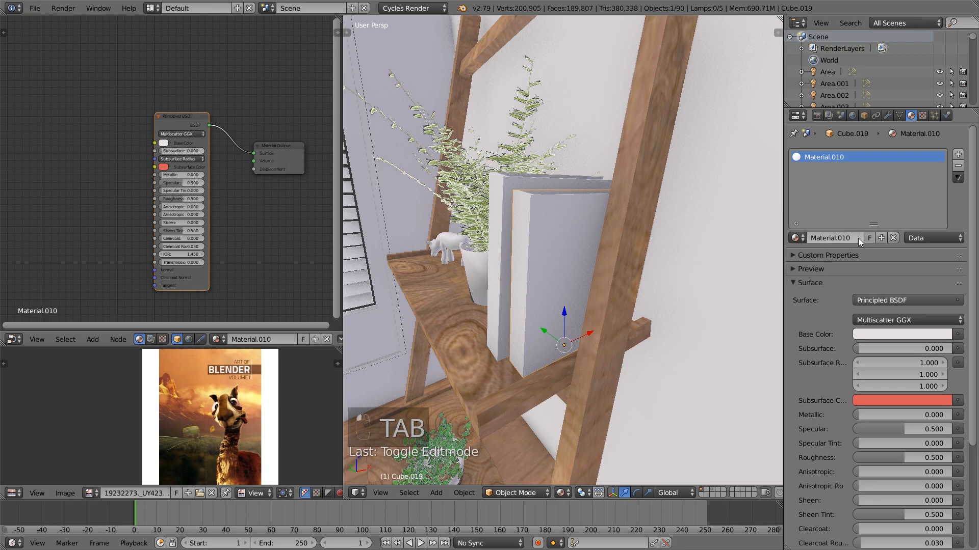
key("Tab")
key("shift+a")
mouse_move(92, 178)
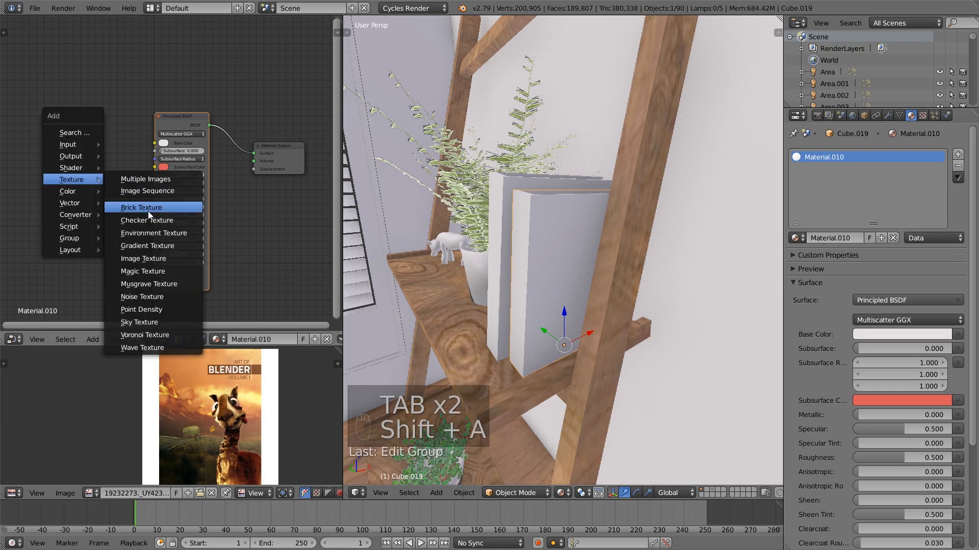
left_click(154, 255)
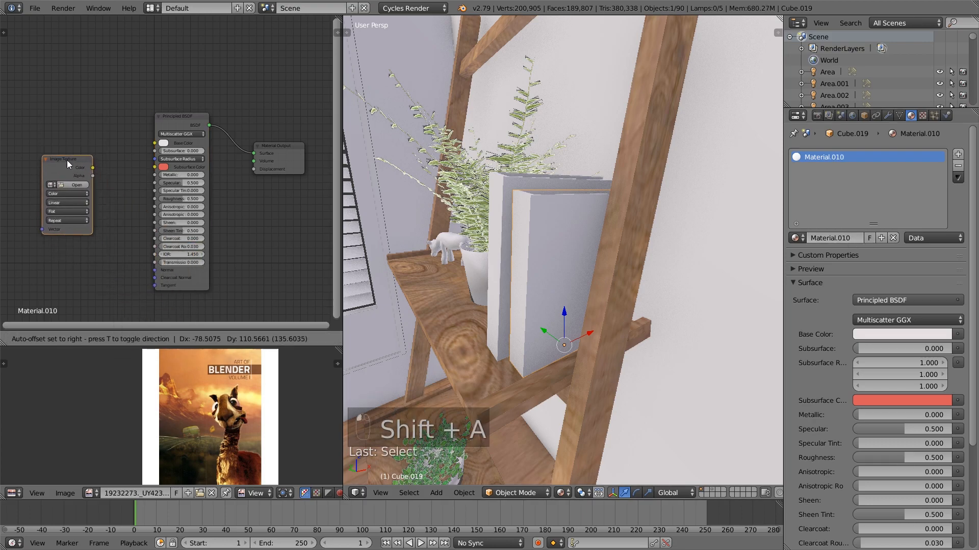
left_click(46, 151)
left_click(32, 145)
type("a")
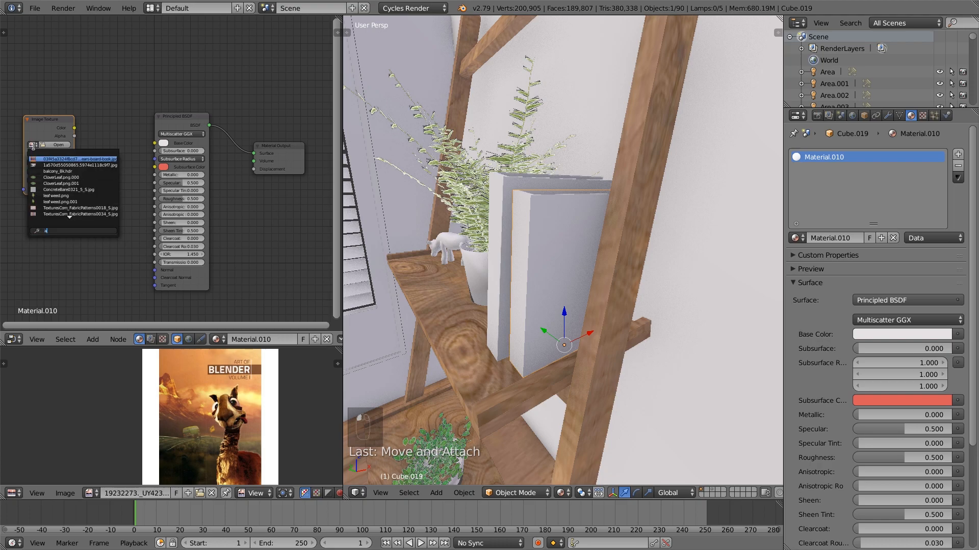
type("r")
Load the Art of Blender cover from the Textures folder into the Image Texture node and link its Color to Base Color
left_click(56, 144)
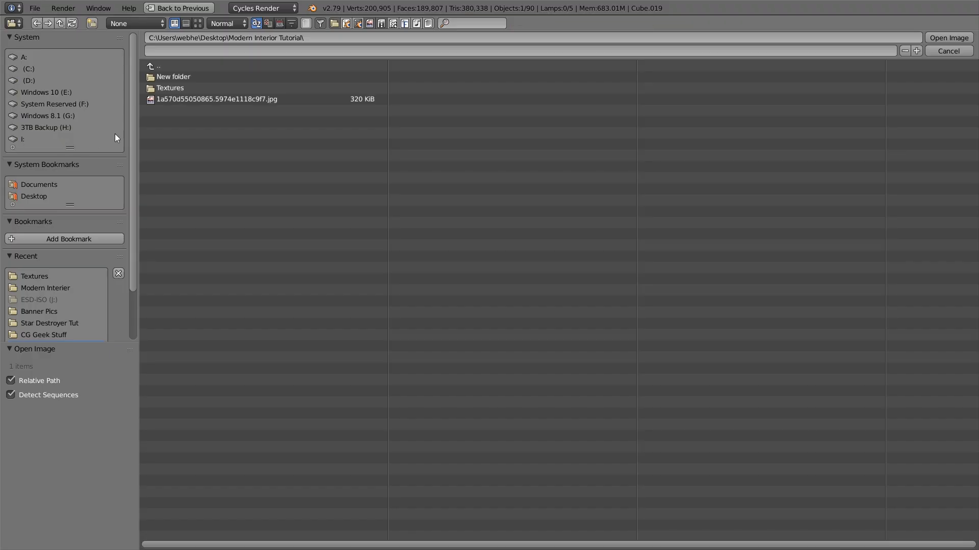
left_click(169, 87)
left_click(197, 23)
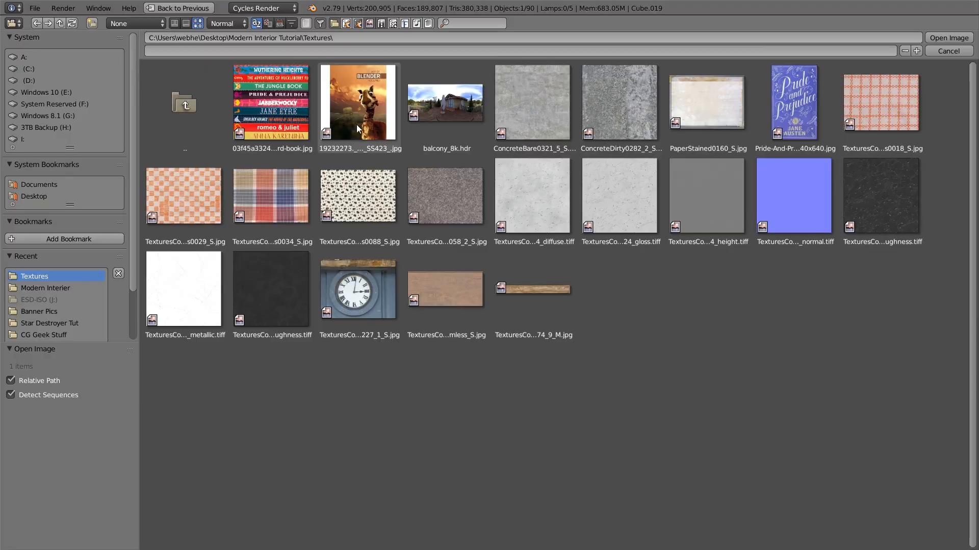
double_click(269, 97)
left_click_drag(77, 127, 155, 143)
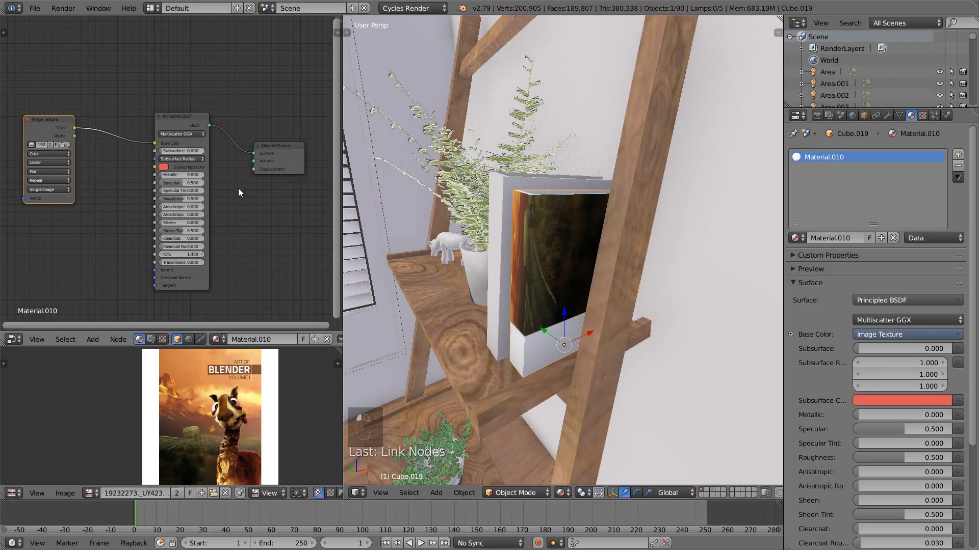
In Edit Mode, rotate the book's UV layout by 90 degrees, scale it up and rotate it by another 180 degrees
scroll(246, 408, "down", 2)
key("Tab")
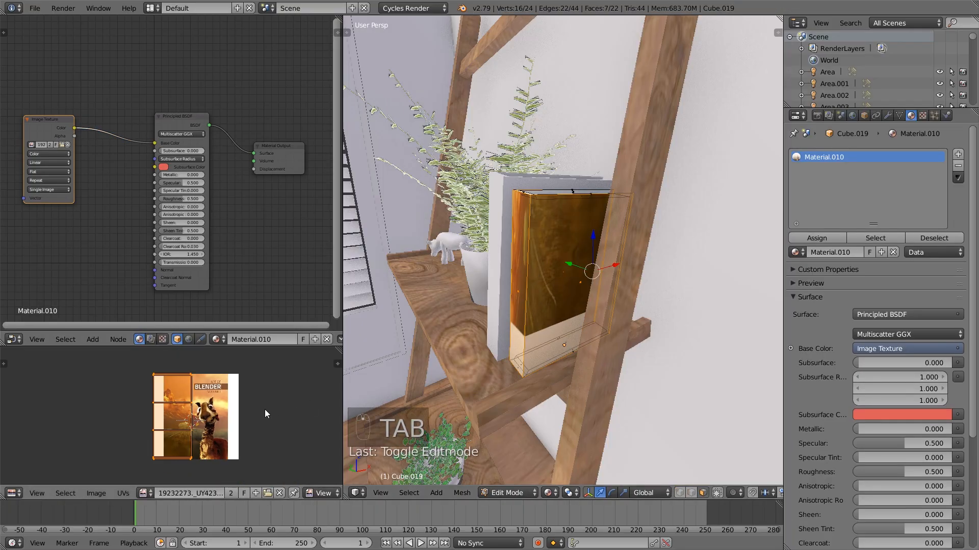
type("r90")
key("Return")
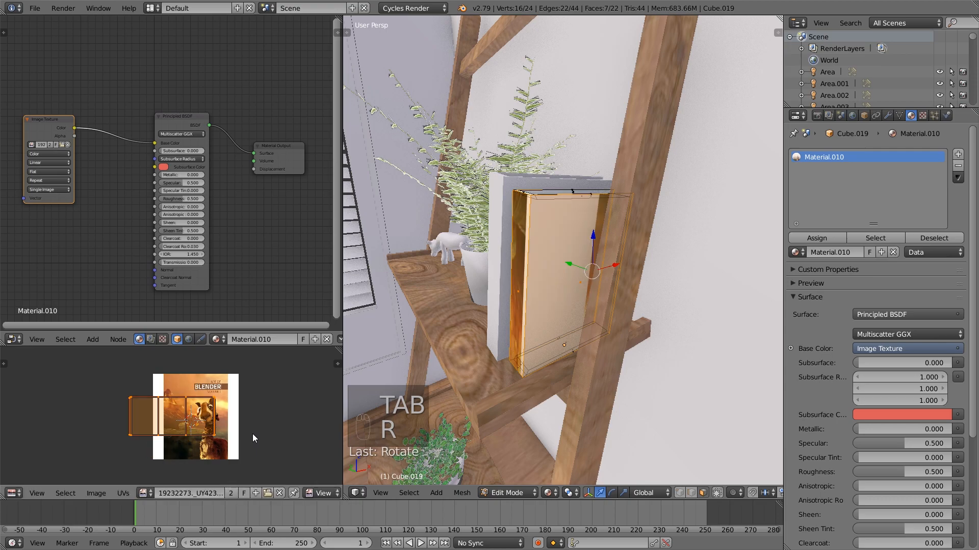
key("s")
left_click(304, 478)
type("r180")
key("Return")
Move and scale the UV layout until the front cover face fits over the Art of Blender artwork
key("g")
left_click(261, 461)
key("s")
left_click(282, 464)
key("g")
left_click(278, 463)
key("s")
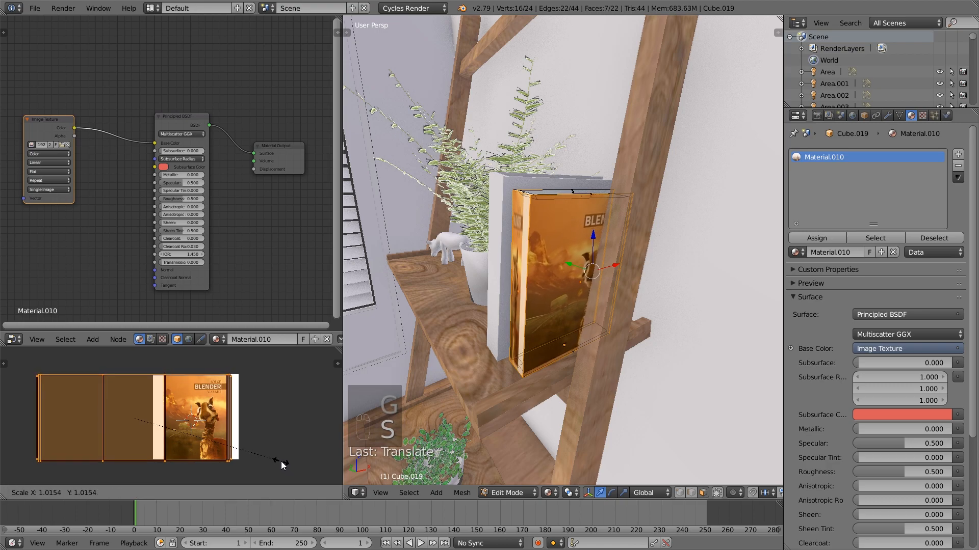
left_click(280, 461)
scroll(283, 463, "up", 2)
key("g")
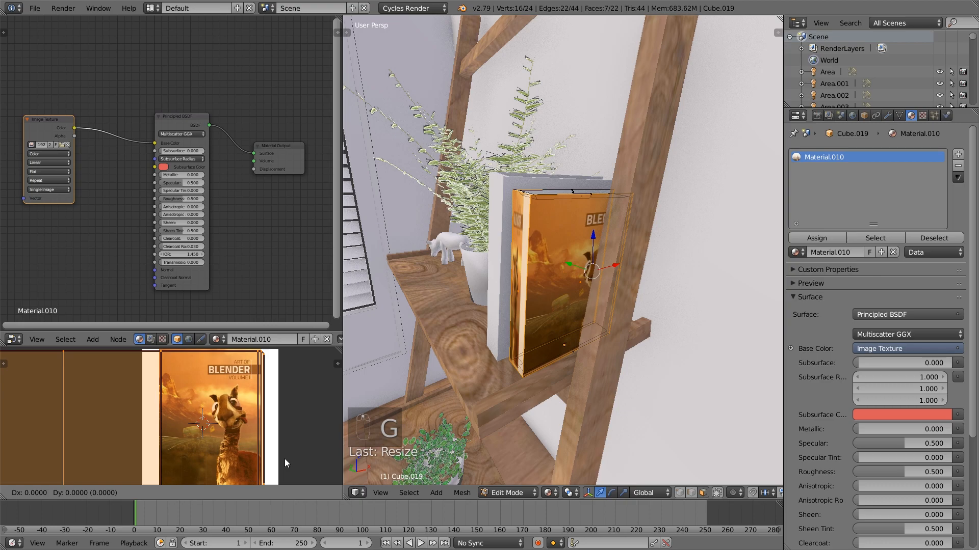
left_click(292, 447)
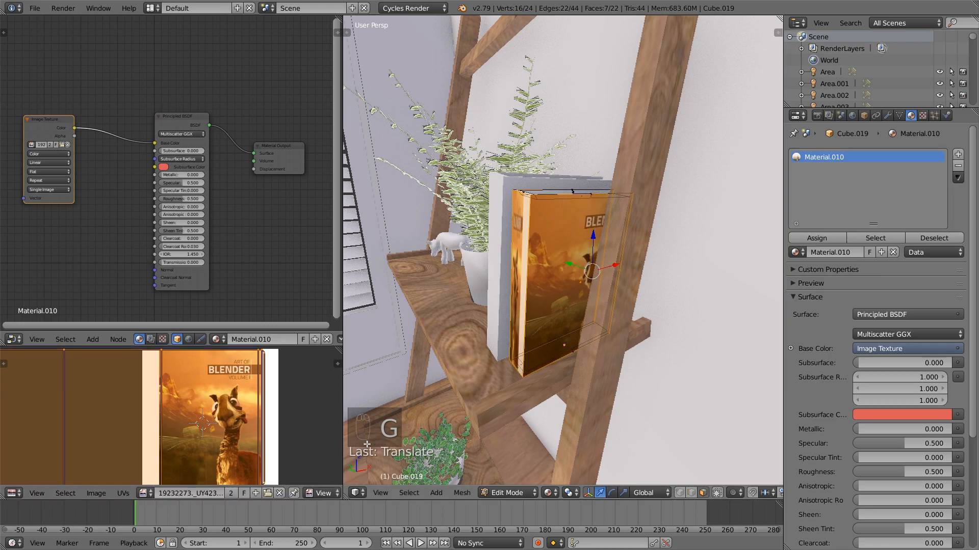
Select the large UV face beside the front cover's, split it from the layout and move it horizontally toward the artwork
scroll(284, 462, "down", 2)
middle_click_drag(247, 457, 247, 458)
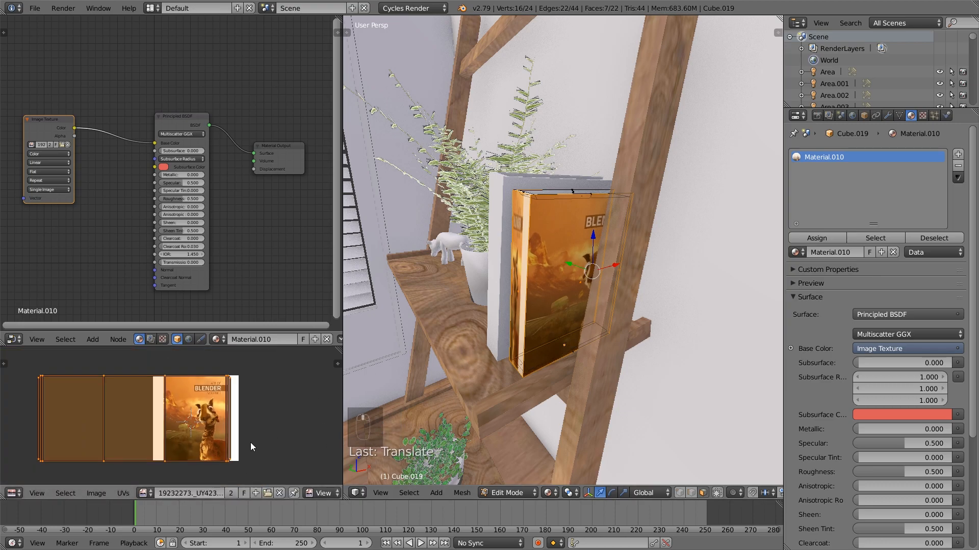
scroll(281, 497, "down", 5)
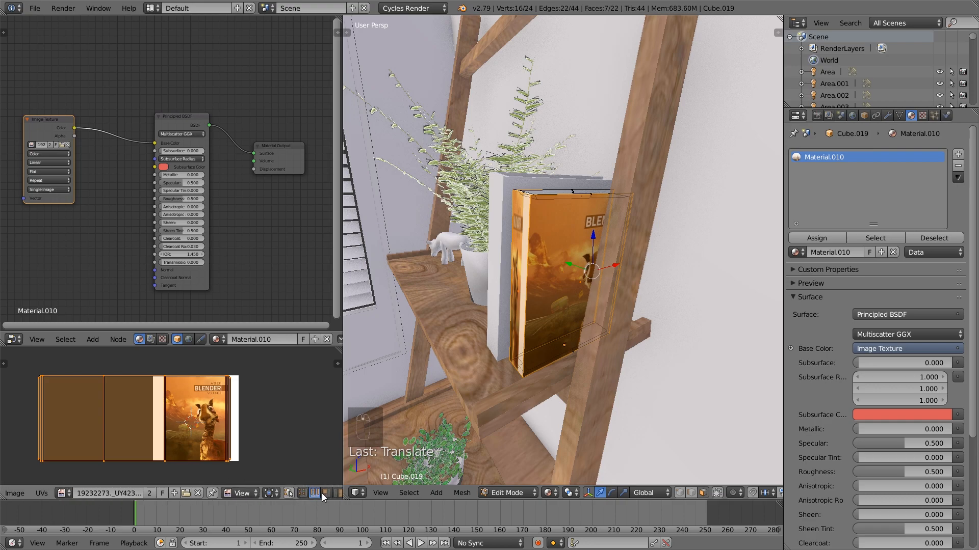
right_click(153, 424)
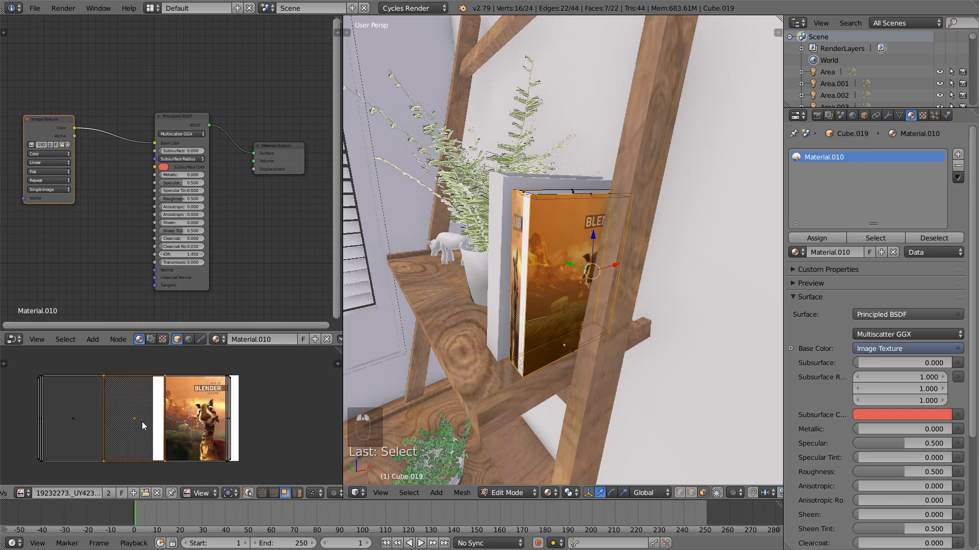
scroll(144, 425, "up", 3)
scroll(115, 429, "down", 4)
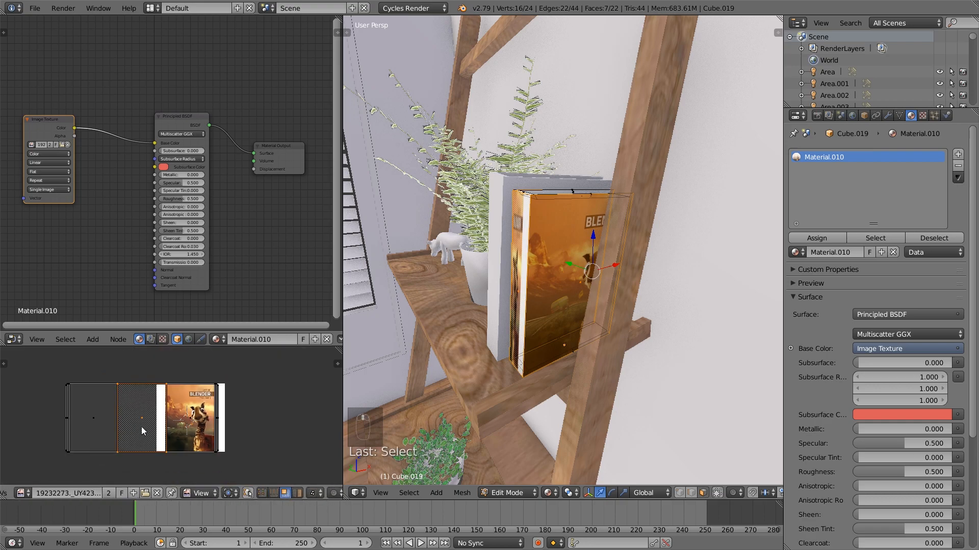
key("g")
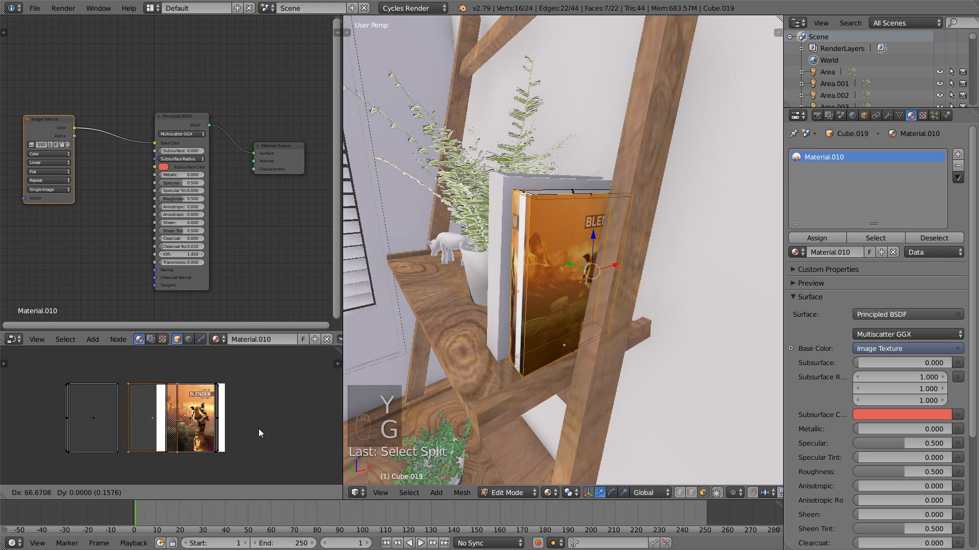
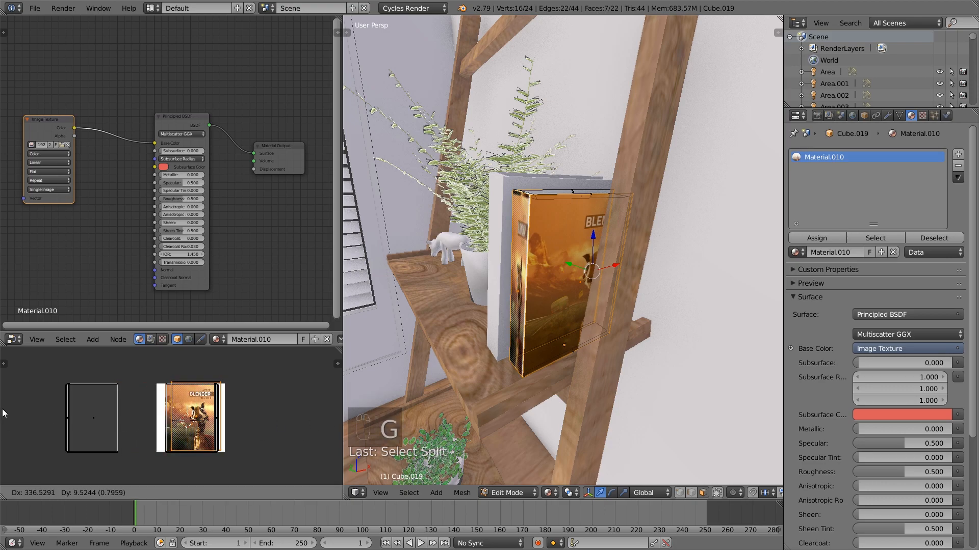
Scale the split UV face along X to about 0.36 and move it sideways so it covers the BLENDER title area of the artwork
left_click(286, 420)
key("s")
key("y")
key("x")
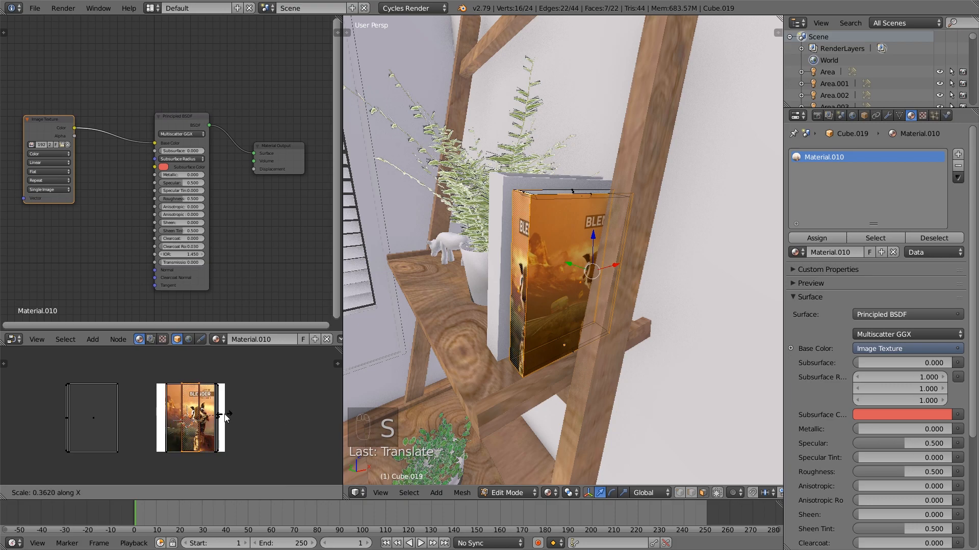
left_click(230, 414)
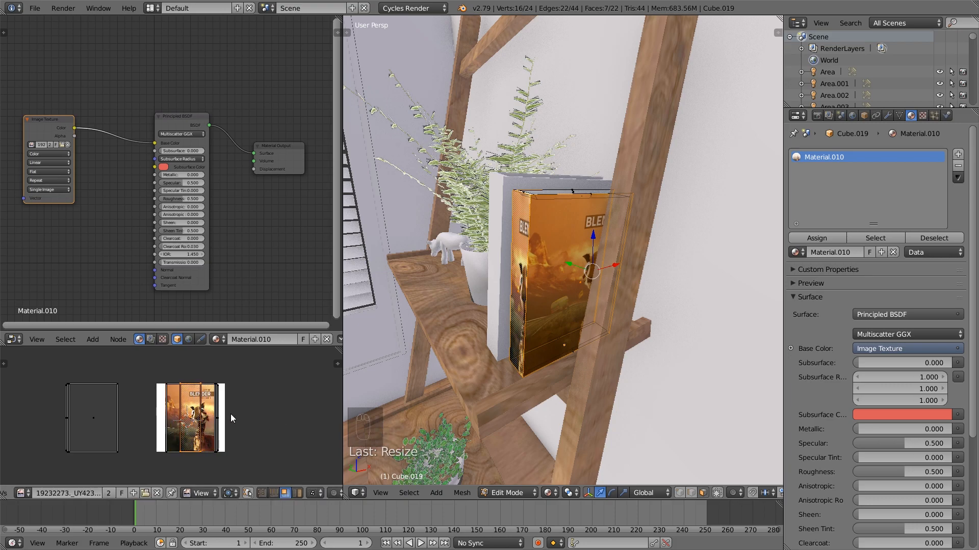
key("g")
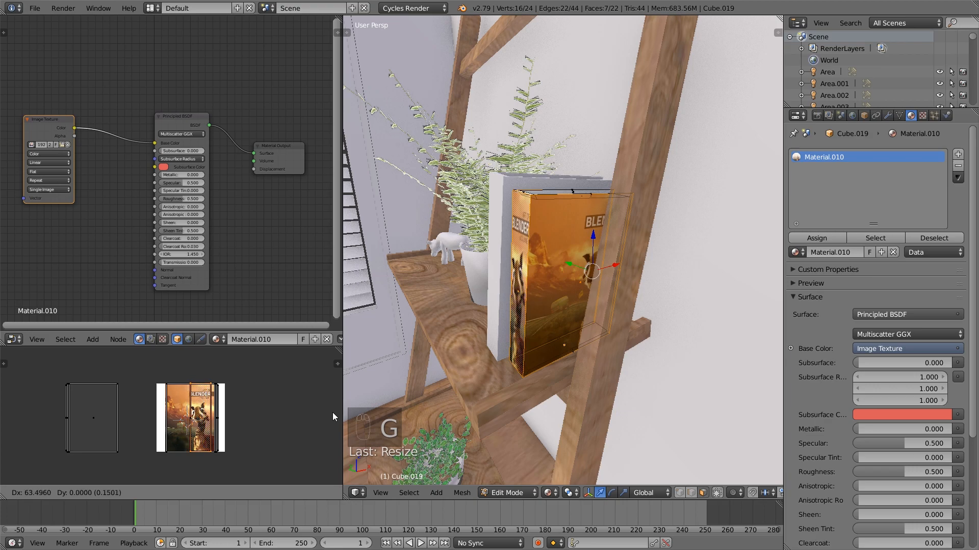
left_click(335, 413)
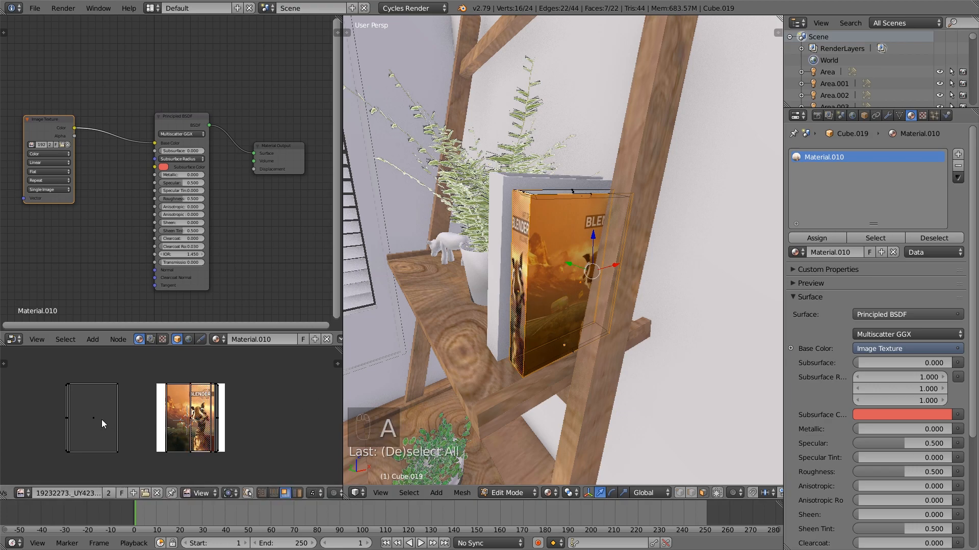
Select the UV island still lying outside the image, move it sideways toward the artwork and leave Edit Mode
key("b")
left_click_drag(129, 464, 35, 376)
key("g")
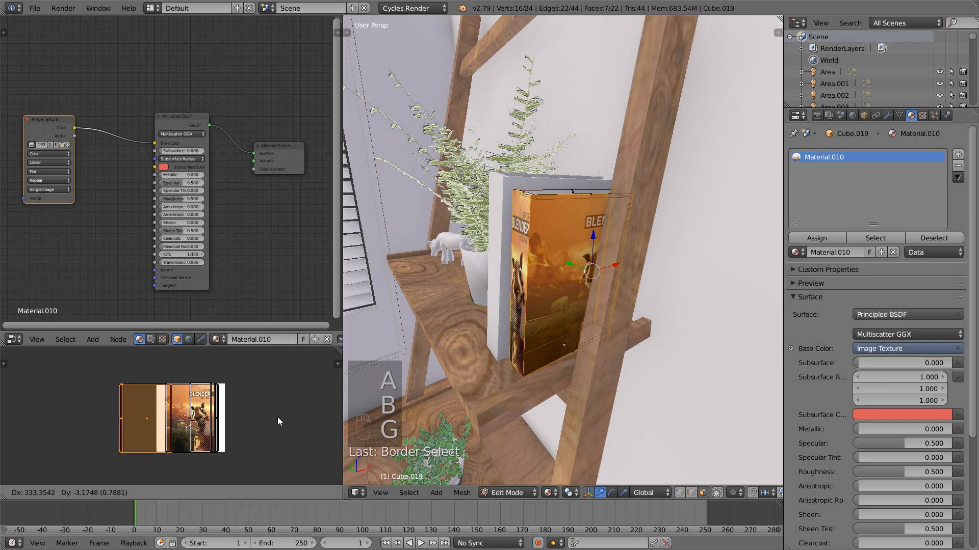
left_click(45, 411)
key("a")
key("Tab")
On the book lying on the wooden bench, select the linked top cover faces in Edit Mode and unwrap them
middle_click_drag(548, 290, 570, 295)
scroll(555, 304, "down", 4)
middle_click_drag(535, 352, 600, 322)
scroll(536, 343, "down", 5)
right_click(451, 406)
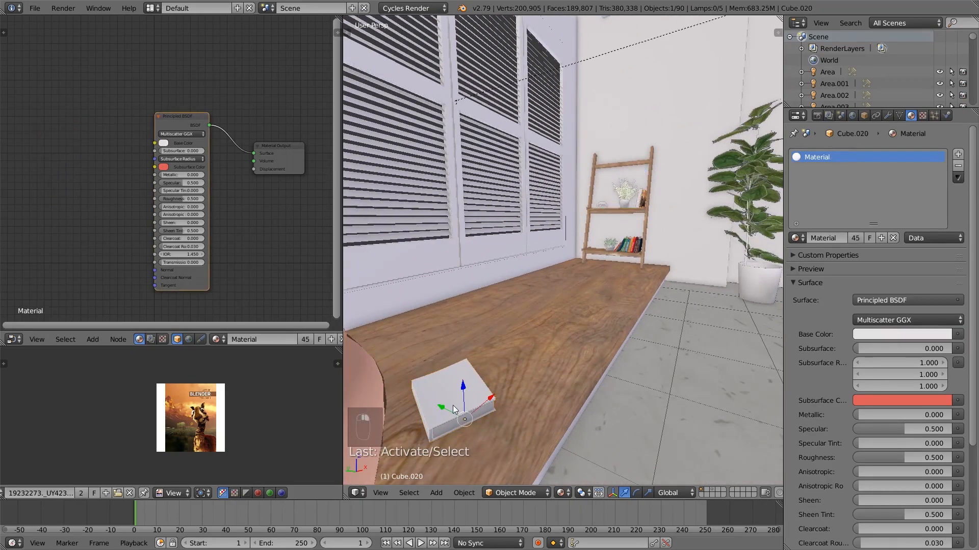
key("Tab")
middle_click_drag(478, 423, 480, 381, "shift")
scroll(508, 396, "up", 4)
right_click(481, 382, "alt")
right_click(464, 360)
key("l")
right_click(562, 319)
key("l")
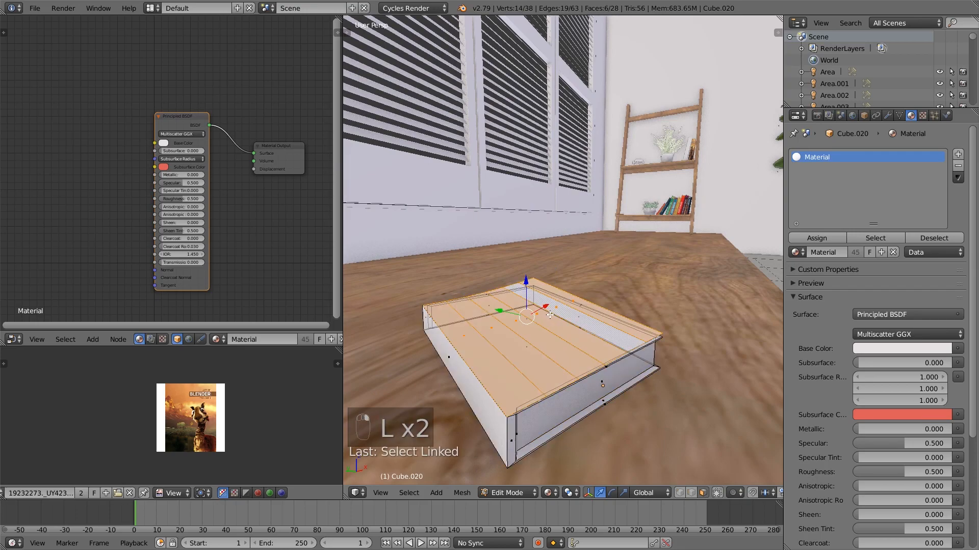
key("u")
left_click(551, 318)
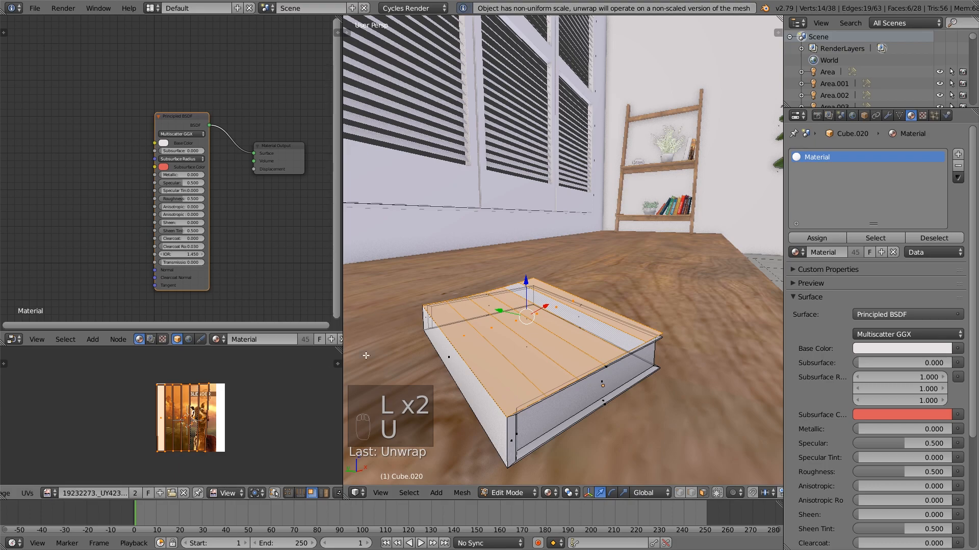
key("Tab")
Assign the shelf book's Material.010 to the book lying on the wooden bench
right_click(691, 156)
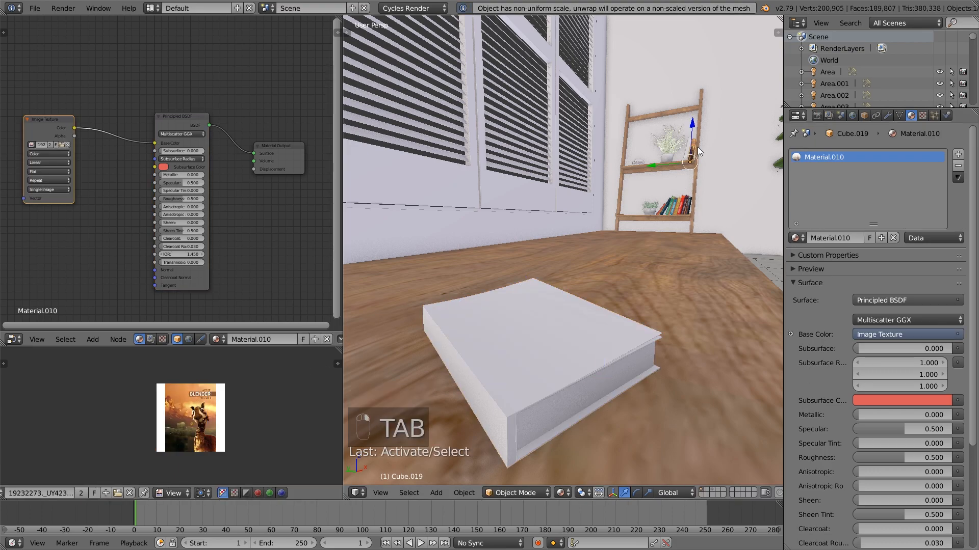
right_click(525, 372)
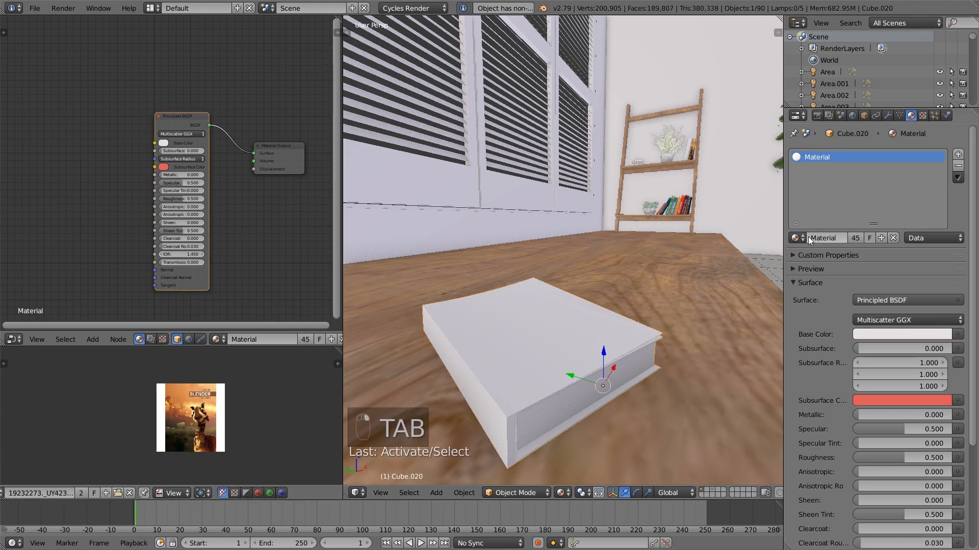
left_click(795, 238)
left_click(796, 238)
left_click(795, 238)
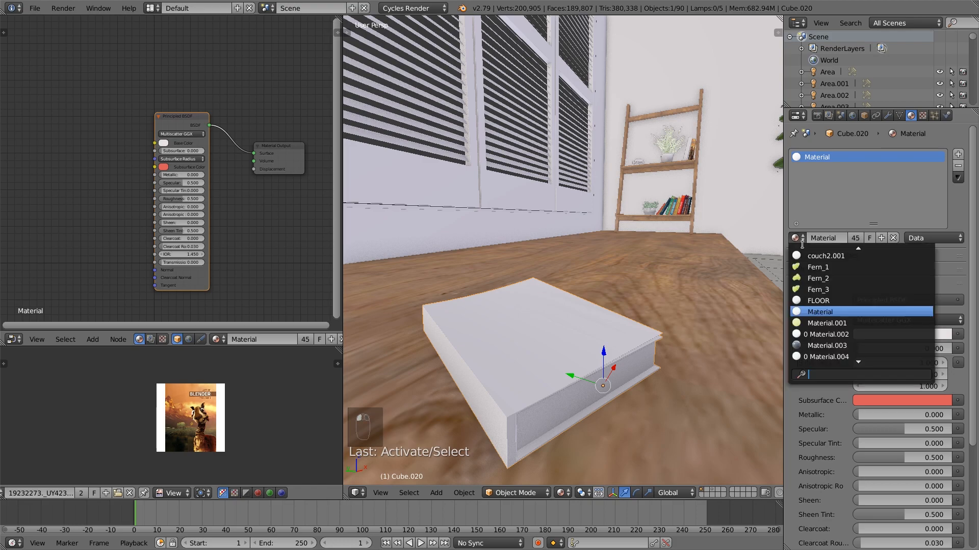
type("10")
left_click(836, 255)
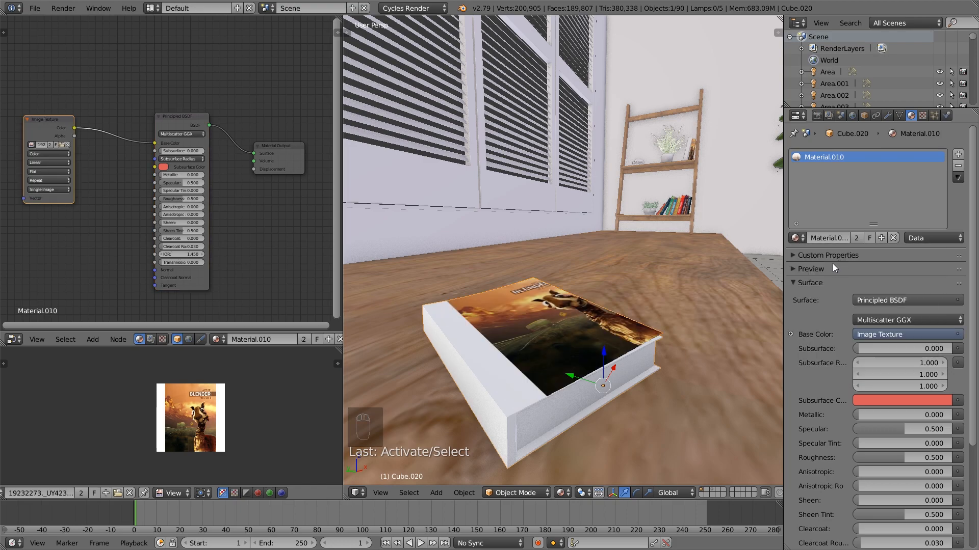
Move the top cover's UV island sideways off the image's white margin so the artwork fills the cover
key("Tab")
key("g")
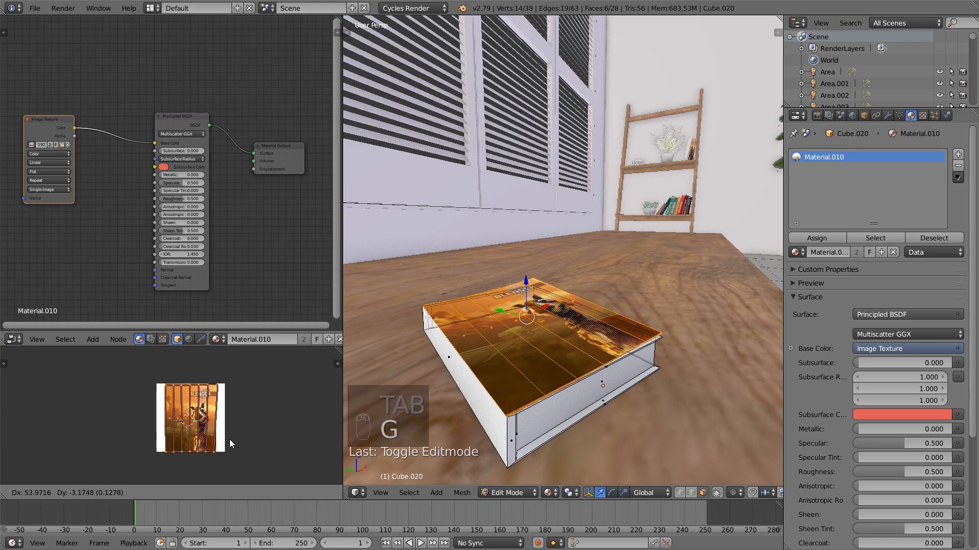
left_click(230, 440)
middle_click_drag(467, 374, 543, 359)
scroll(482, 392, "down", 4)
key("a")
key("Tab")
Select all of the book's geometry and nudge its UVs to adjust where the BLENDER title and giraffe sit on the cover
scroll(524, 394, "up", 5)
key("Tab")
key("a")
key("a")
key("a")
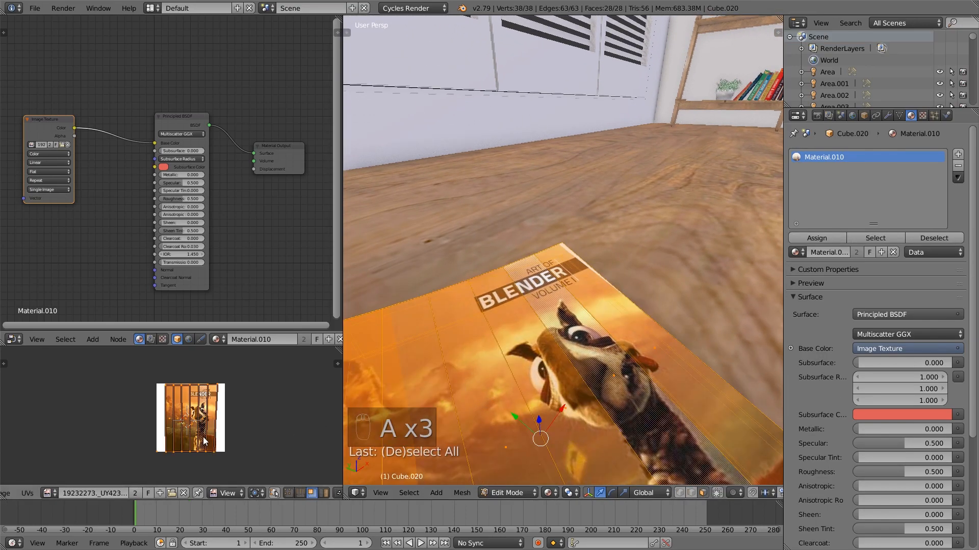
key("g")
left_click(186, 432)
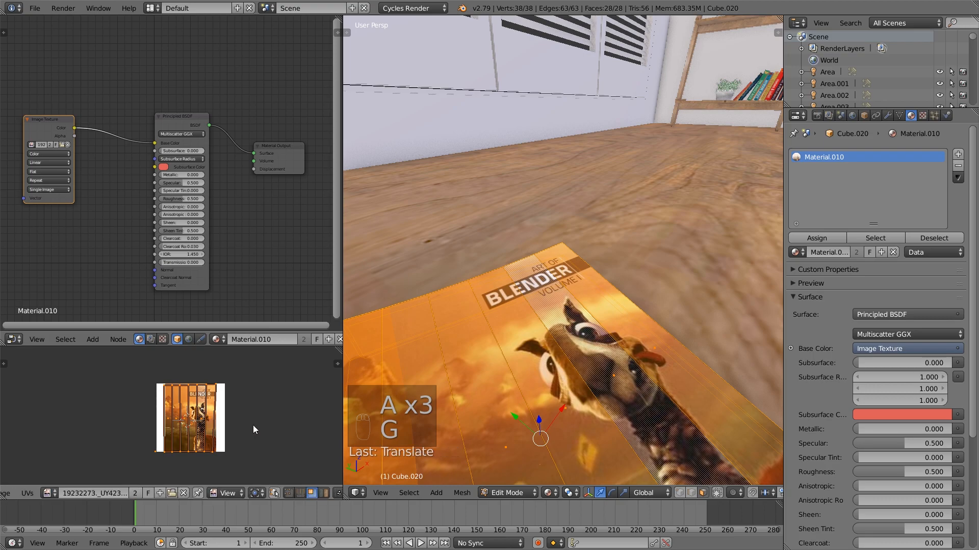
Examine the book's cover texture through the scene camera, both in Object Mode and in Edit Mode
scroll(566, 372, "down", 5)
scroll(565, 372, "up", 4)
middle_click_drag(565, 372, 548, 391)
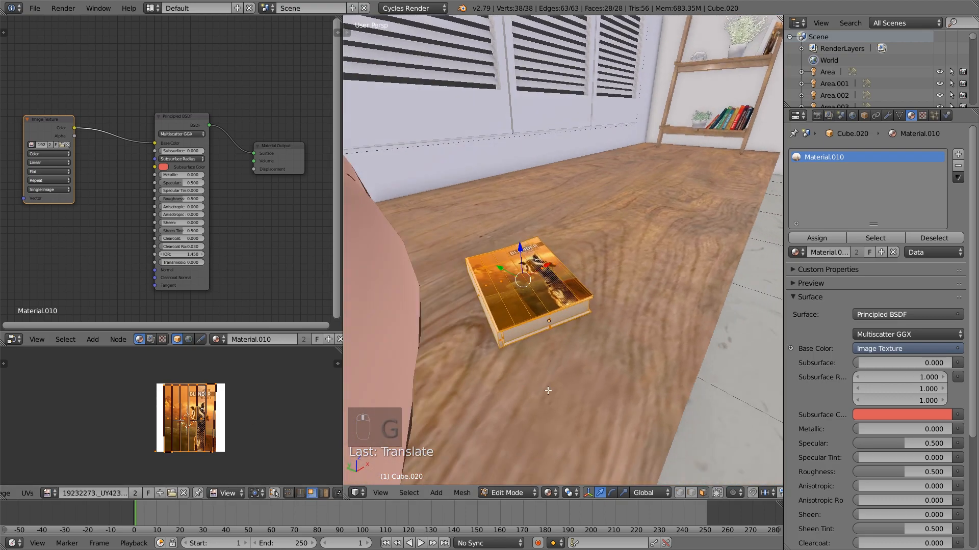
key("KP_0")
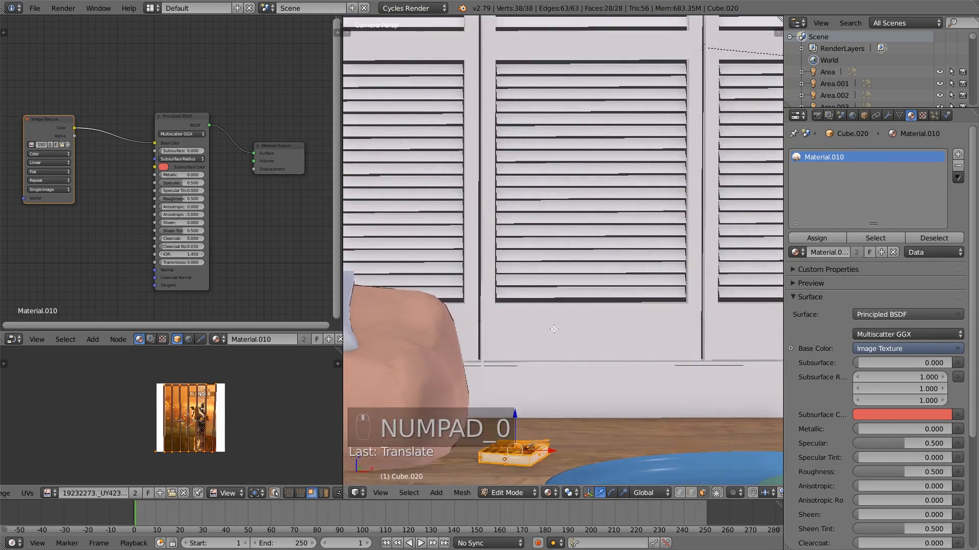
key("a")
key("a")
key("Tab")
scroll(584, 369, "up", 3)
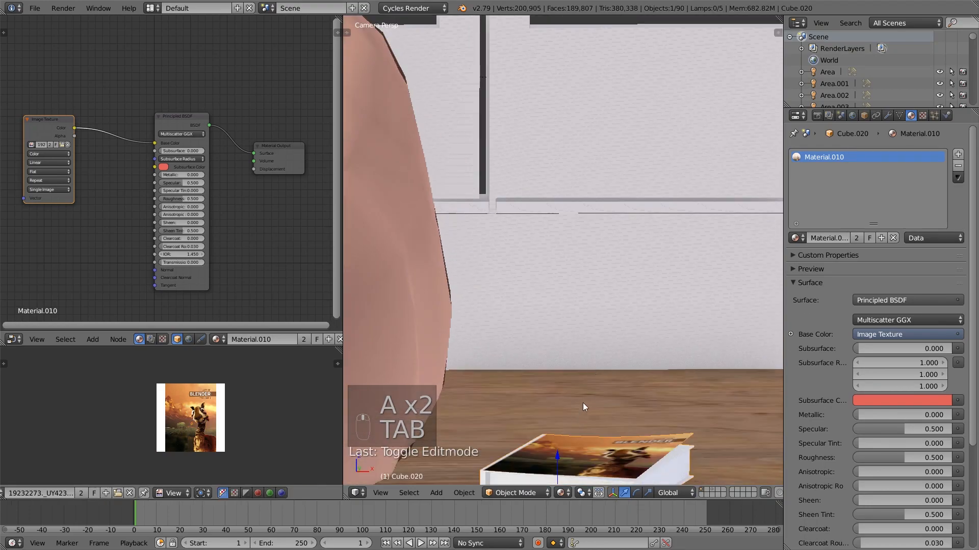
scroll(583, 404, "down", 2)
key("Tab")
scroll(598, 285, "up", 2)
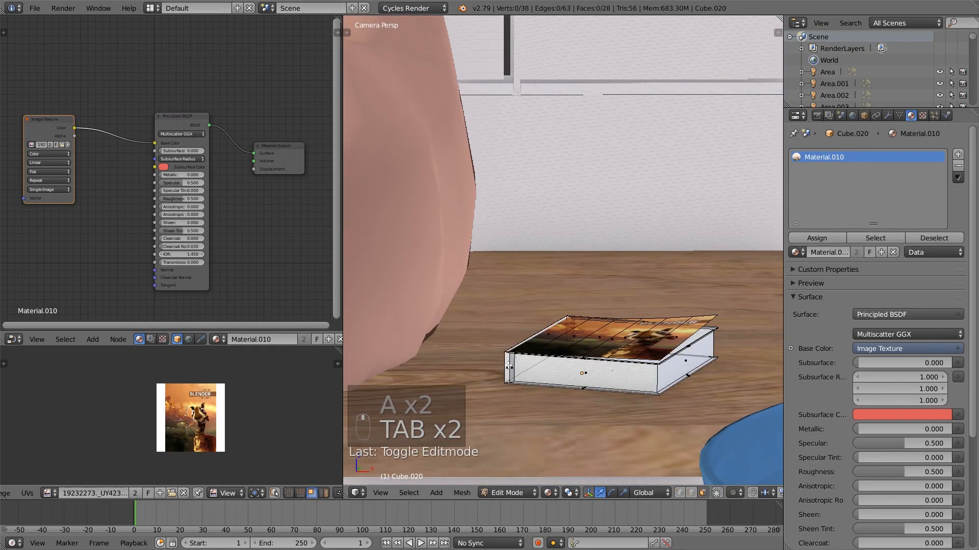
Select the book's inner page-block faces, add a second material slot with the existing white Material and assign it to them
right_click(508, 366, "alt")
middle_click_drag(639, 375, 570, 328)
key("KP_Decimal")
right_click(570, 329, "shift")
right_click(611, 383, "shift")
middle_click_drag(611, 383, 504, 365)
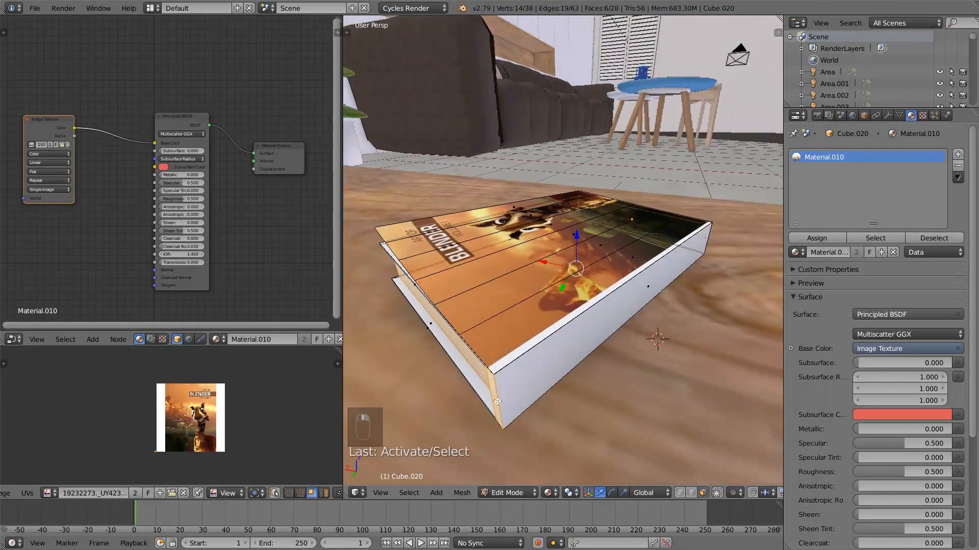
middle_click_drag(564, 389, 527, 313)
left_click(958, 154)
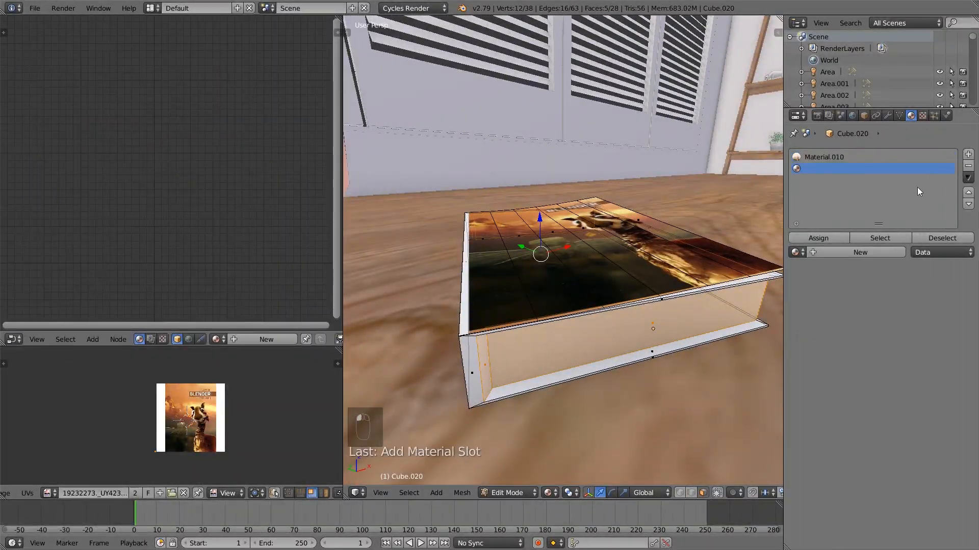
left_click(797, 252)
type("mat")
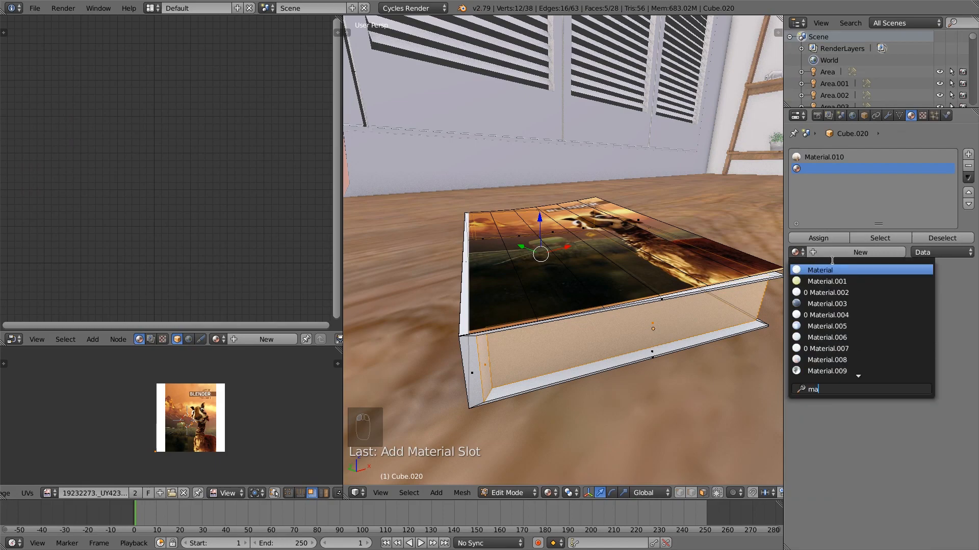
left_click(845, 273)
left_click(817, 238)
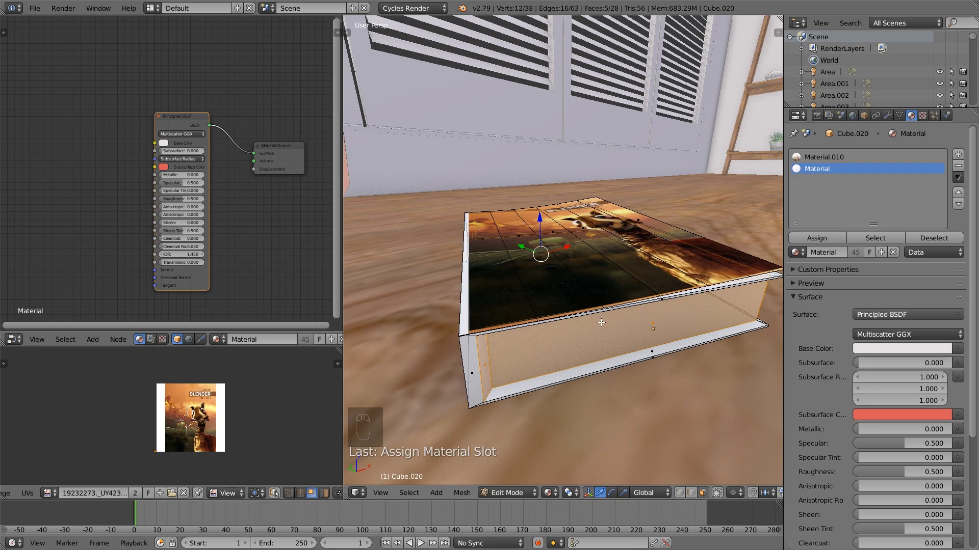
Invert the selection, exclude the linked top cover faces and unwrap the remaining cover faces with Smart UV Project
key("ctrl+i")
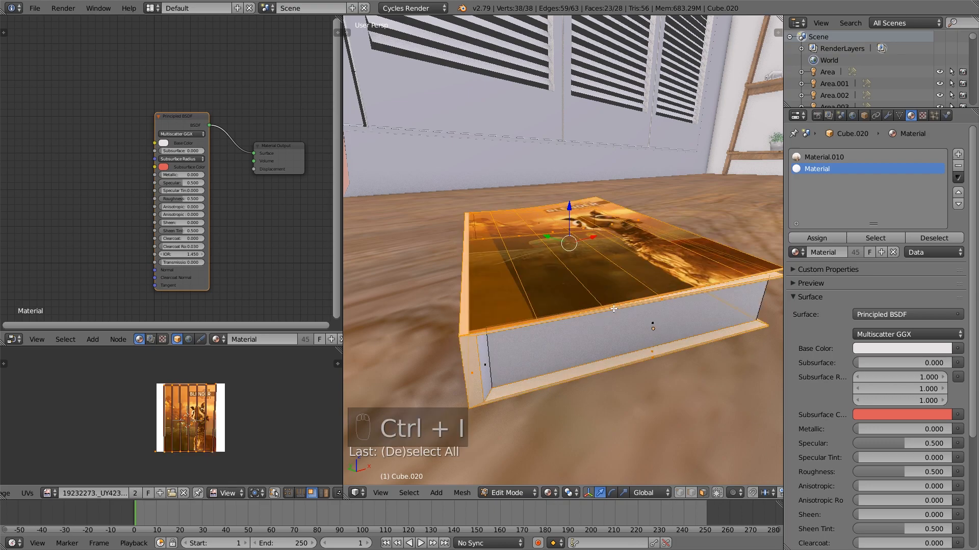
middle_click_drag(580, 298, 646, 240)
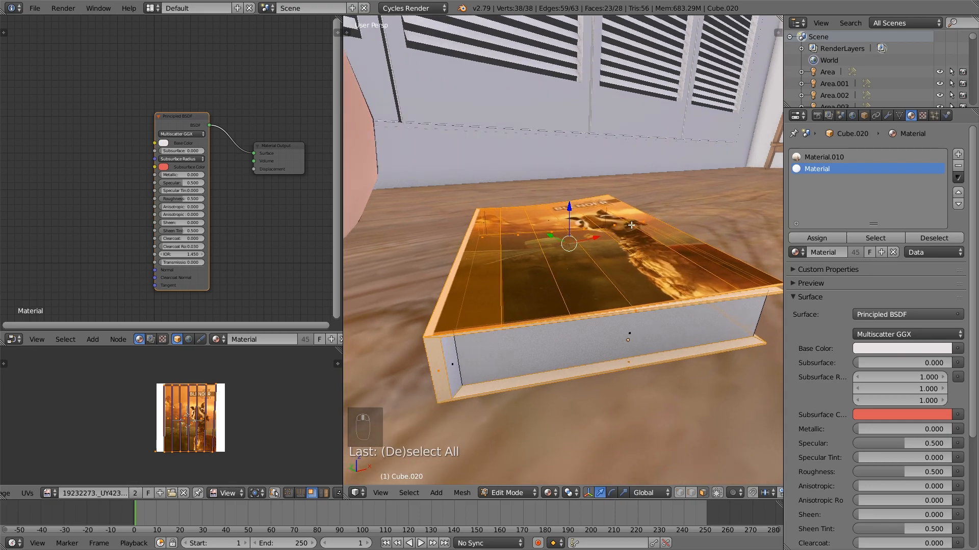
key("shift+l")
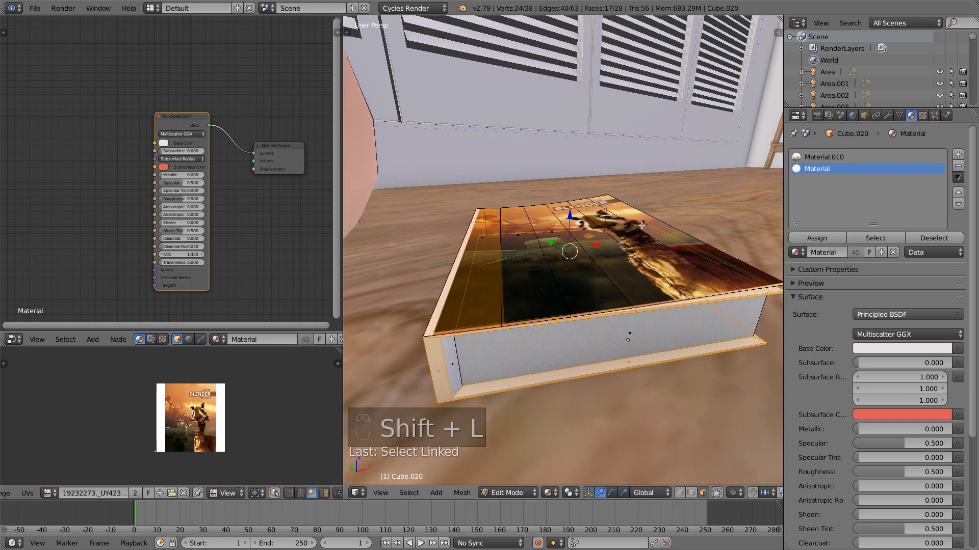
key("u")
left_click(574, 260)
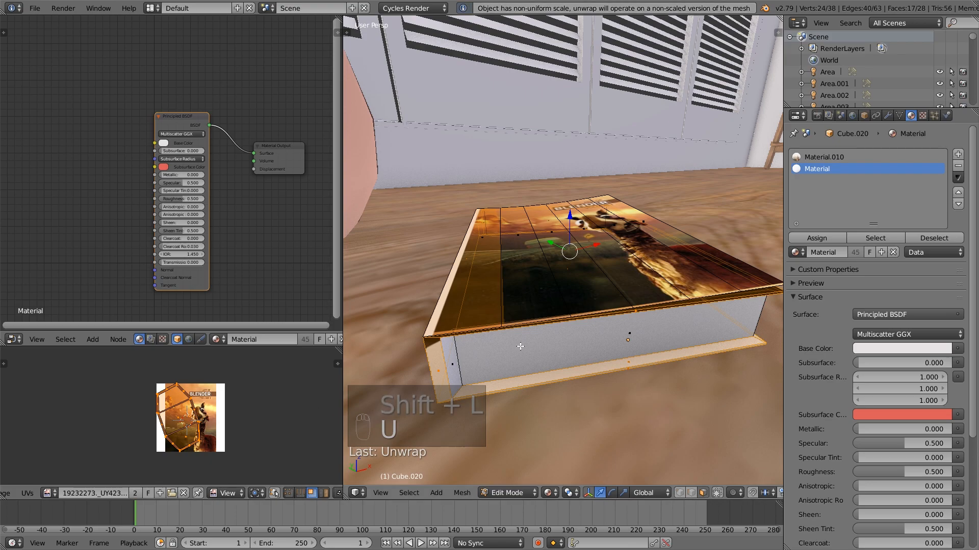
key("u")
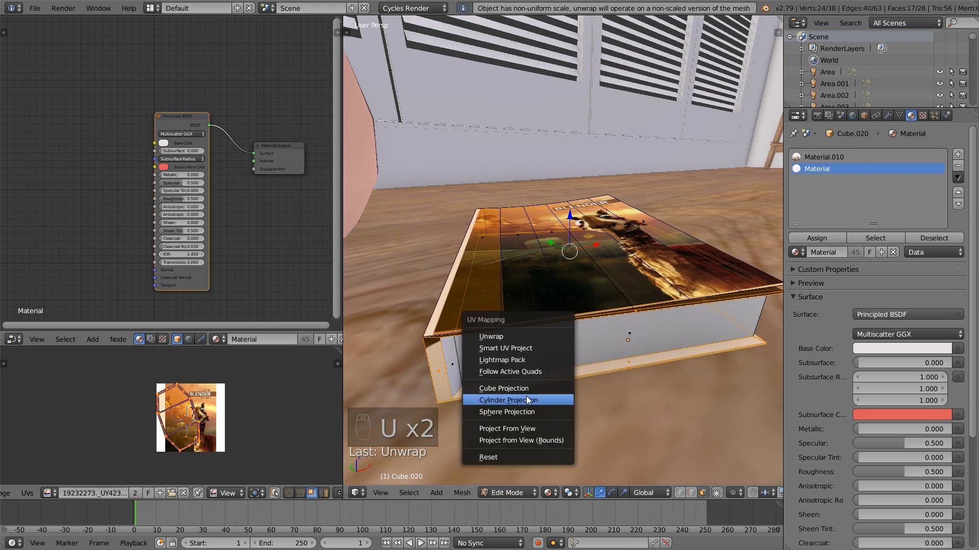
left_click(537, 349)
left_click(540, 434)
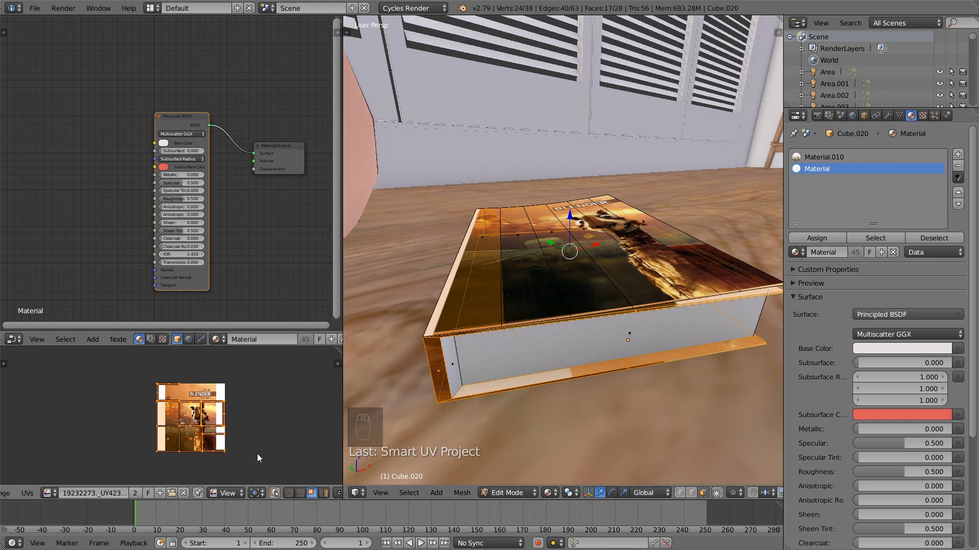
Scale the projected UV islands down until they fit inside the artwork, clear of the image's white margins
key("s")
left_click(230, 451)
key("s")
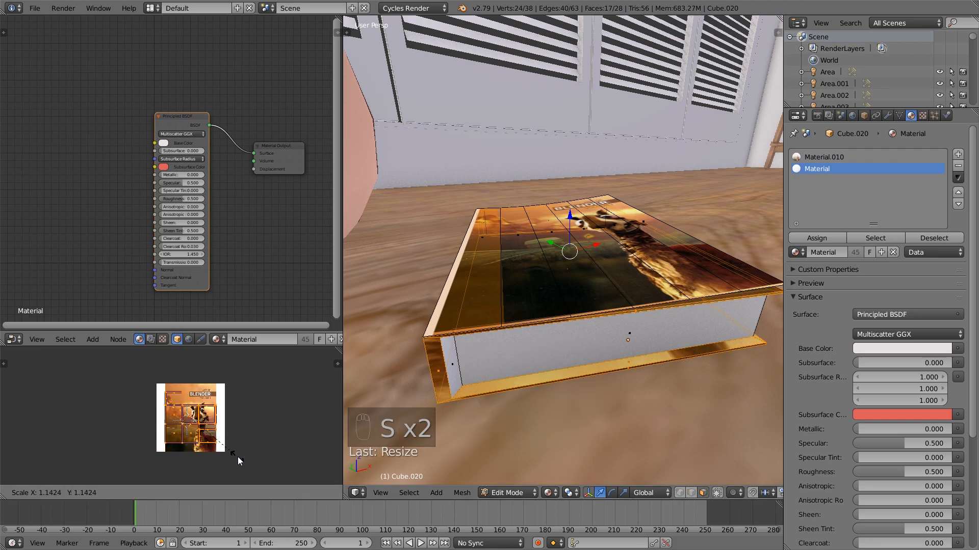
left_click(236, 459)
Unwrap the book's spine face separately, scale its UVs along X to about 0.26 and leave Edit Mode
middle_click_drag(418, 397, 538, 343)
scroll(540, 341, "up", 2)
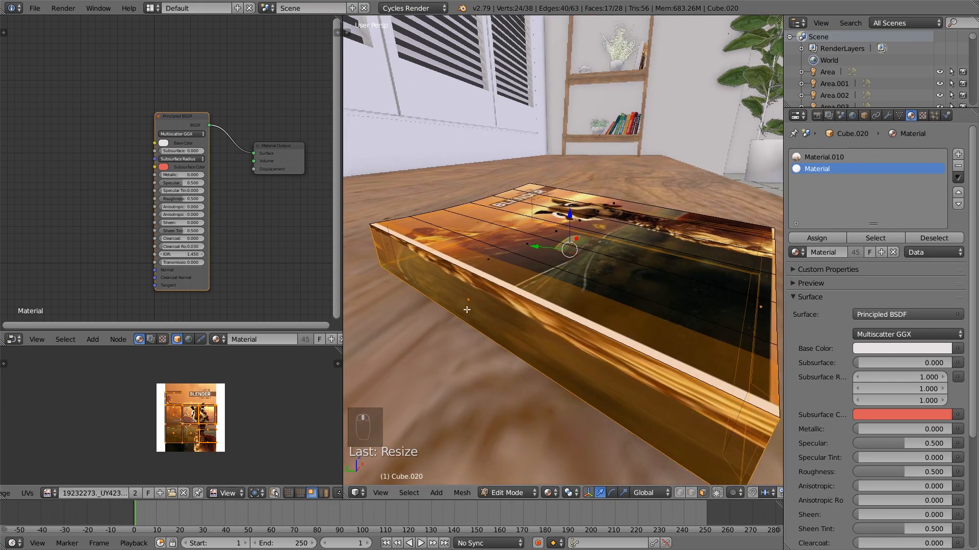
right_click(469, 301)
key("u")
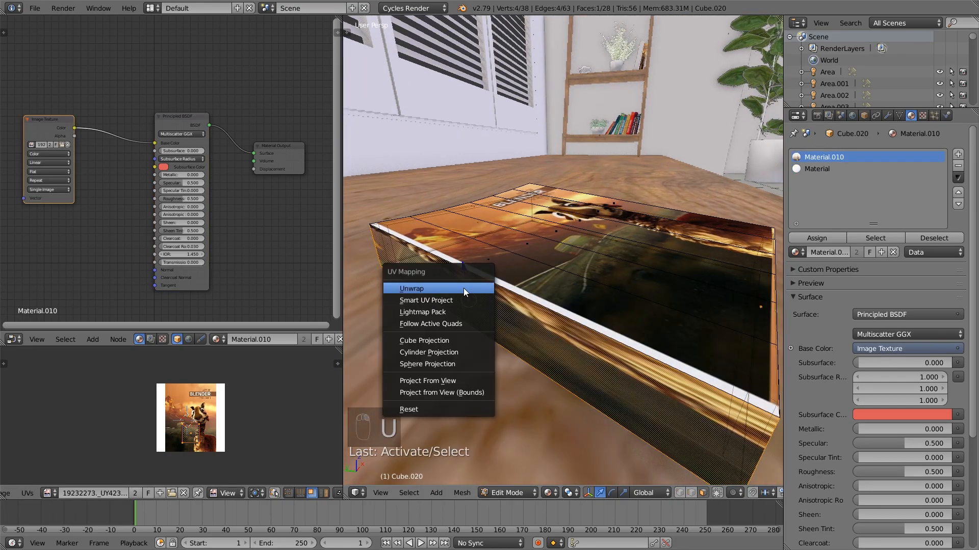
left_click(463, 289)
key("s")
key("x")
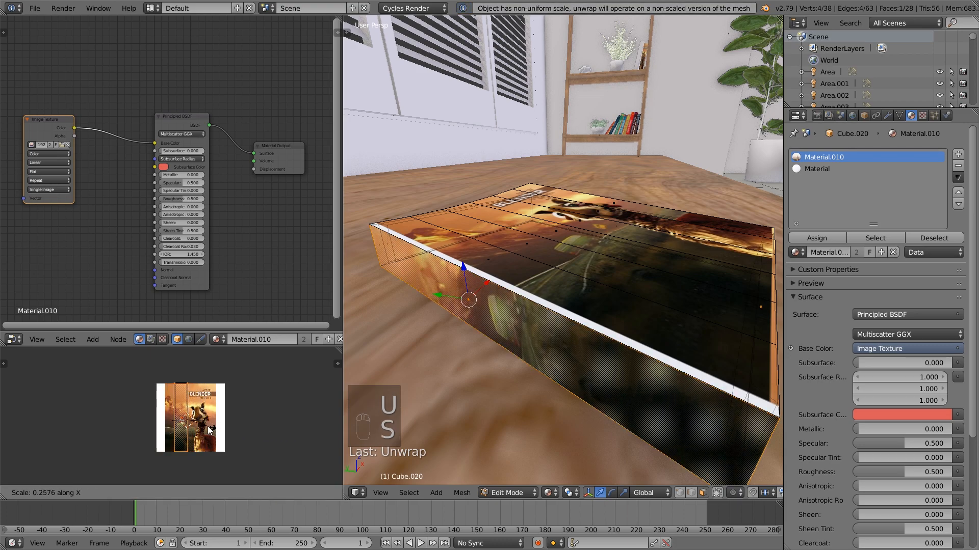
left_click(208, 431)
key("a")
key("Tab")
middle_click_drag(553, 309, 474, 281)
key("Tab")
right_click(474, 282)
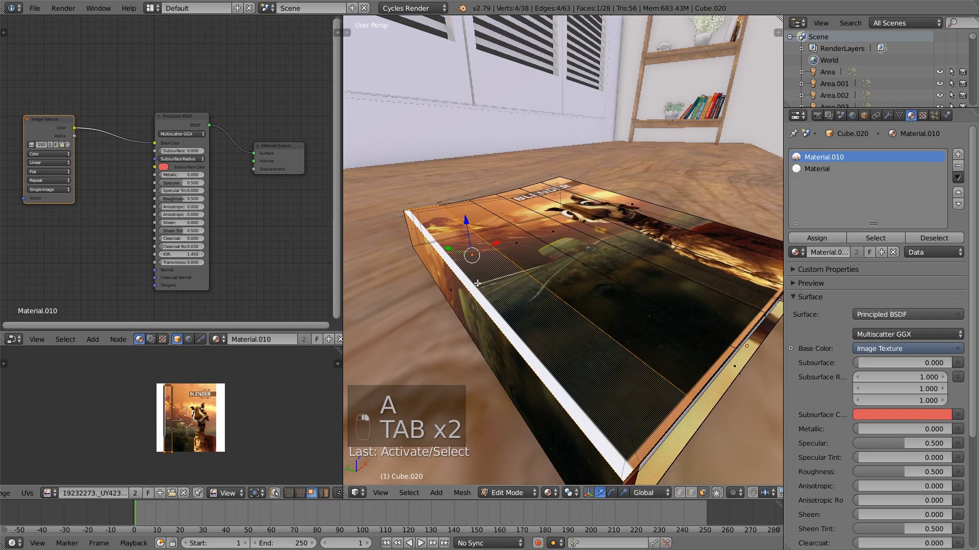
middle_click_drag(671, 479, 539, 433)
key("Tab")
key("Tab")
right_click(505, 467)
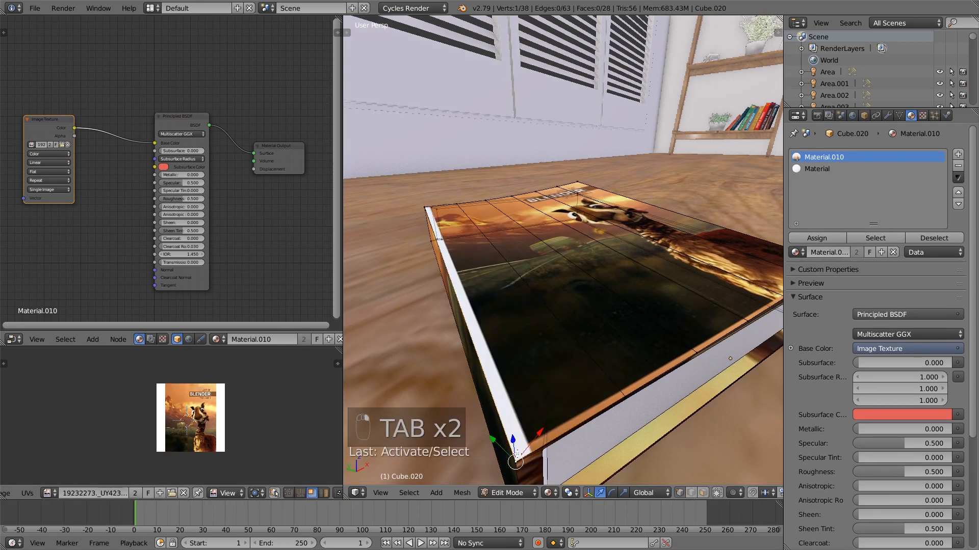
left_click_drag(513, 451, 533, 439)
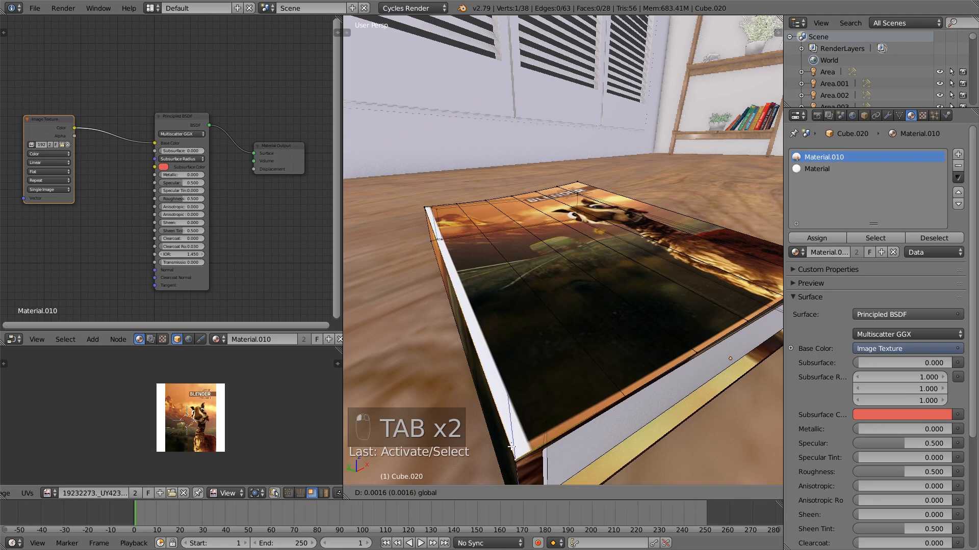
right_click(533, 439)
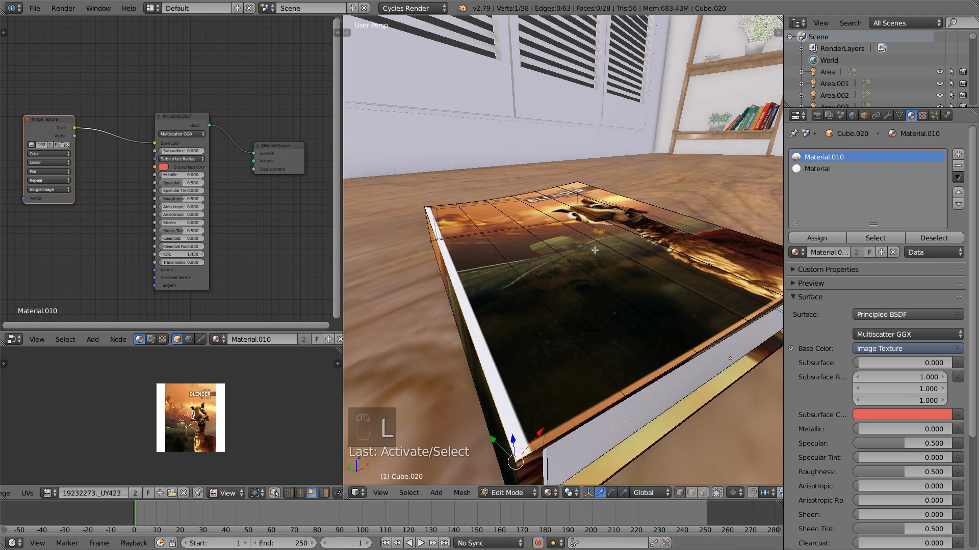
Select the linked top cover faces of the book, shift their UVs along X off the image's white margin and leave Edit Mode
key("l")
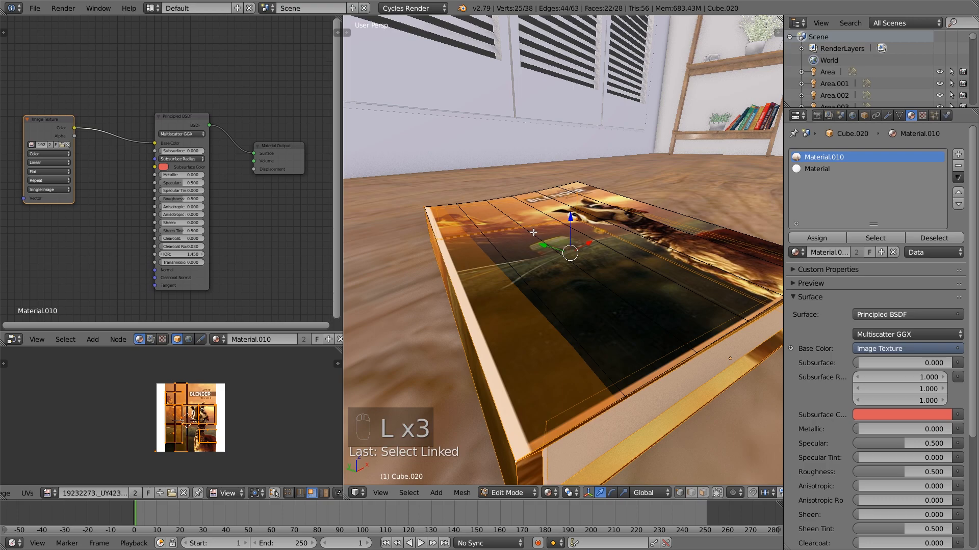
key("a")
key("l")
scroll(189, 418, "up", 3)
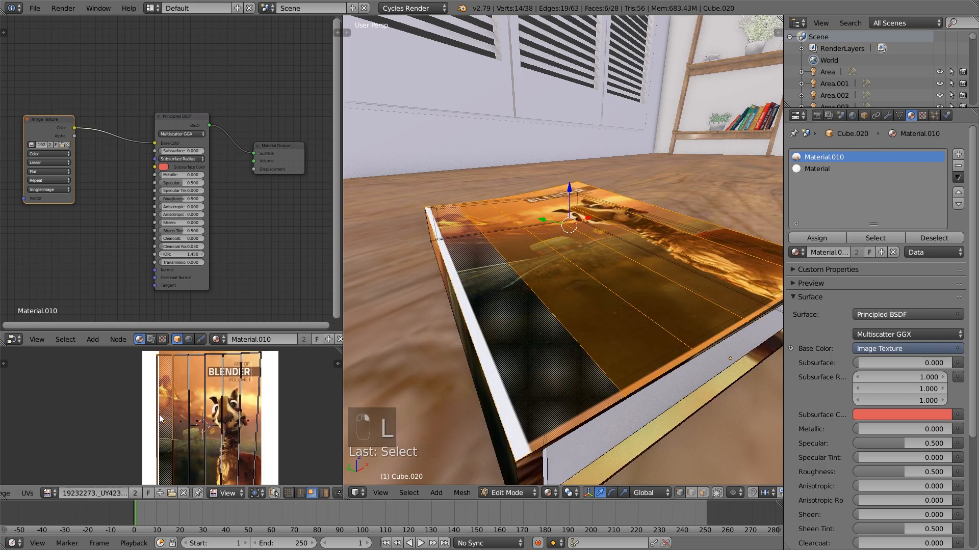
scroll(168, 397, "down", 3)
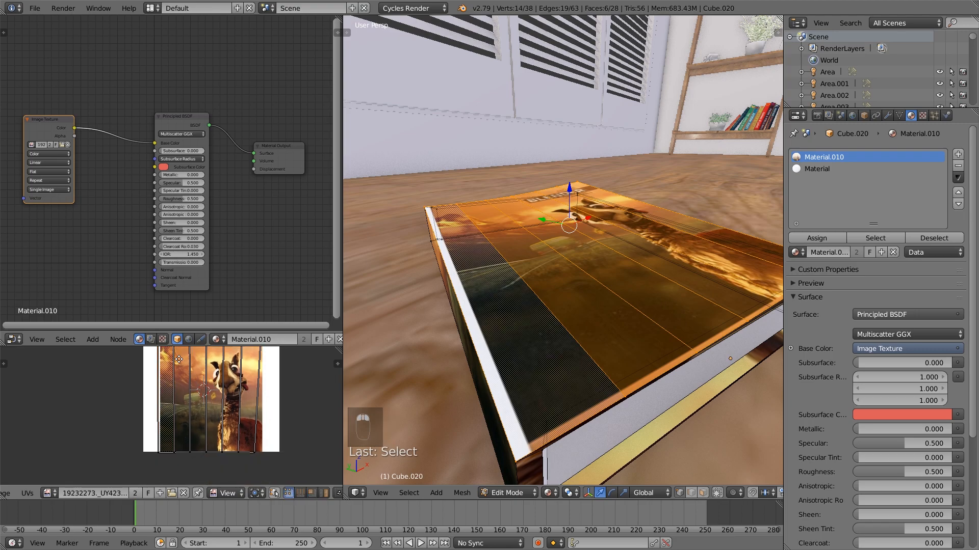
key("g")
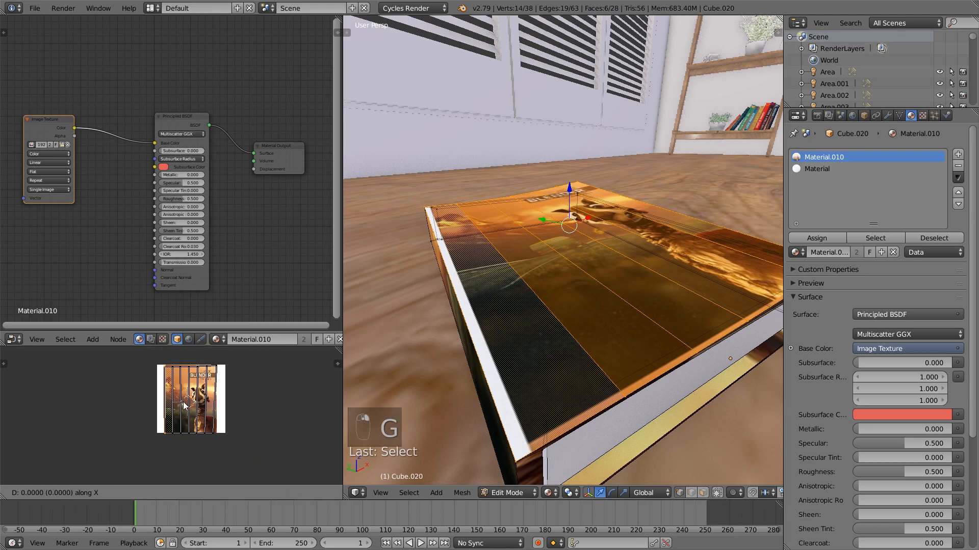
left_click(187, 406)
key("a")
key("Tab")
Give the stem of the large potted plant a new Diffuse BSDF material with a dark green color
scroll(574, 346, "down", 3)
middle_click_drag(574, 347, 682, 313)
scroll(555, 328, "down", 6)
scroll(529, 329, "down", 2)
key("a")
key("a")
key("a")
right_click(733, 253)
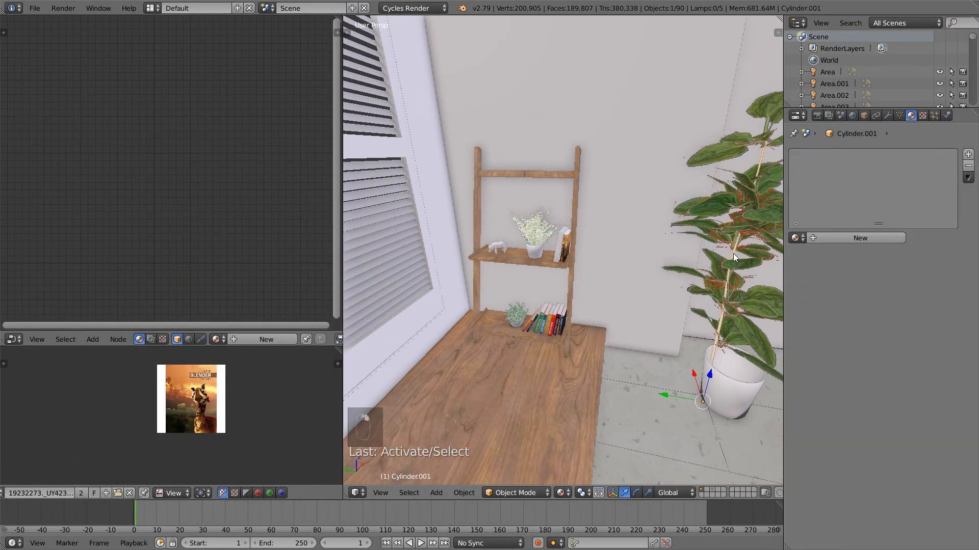
left_click(829, 238)
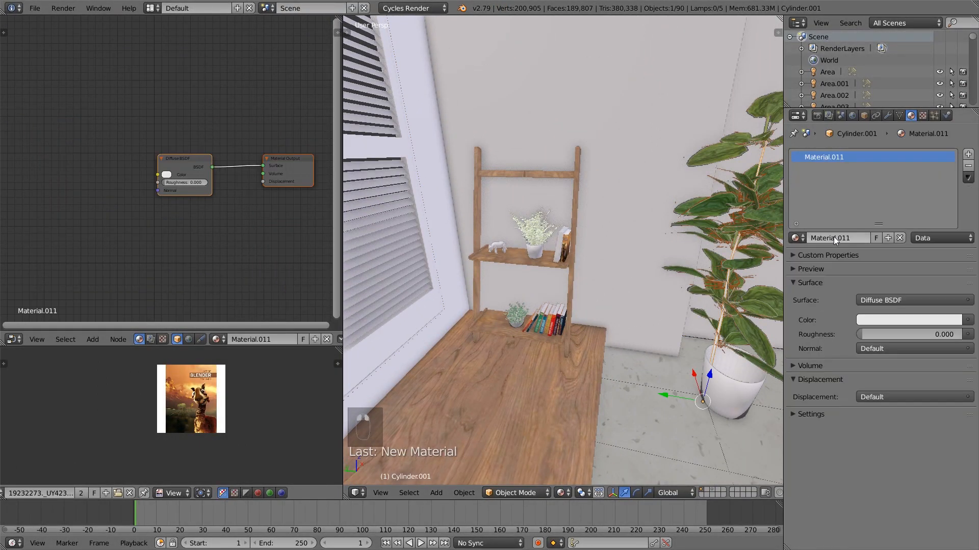
left_click(166, 175)
mouse_move(194, 98)
left_mouse_down()
mouse_move(184, 87)
mouse_move(222, 87)
mouse_move(229, 103)
left_mouse_up()
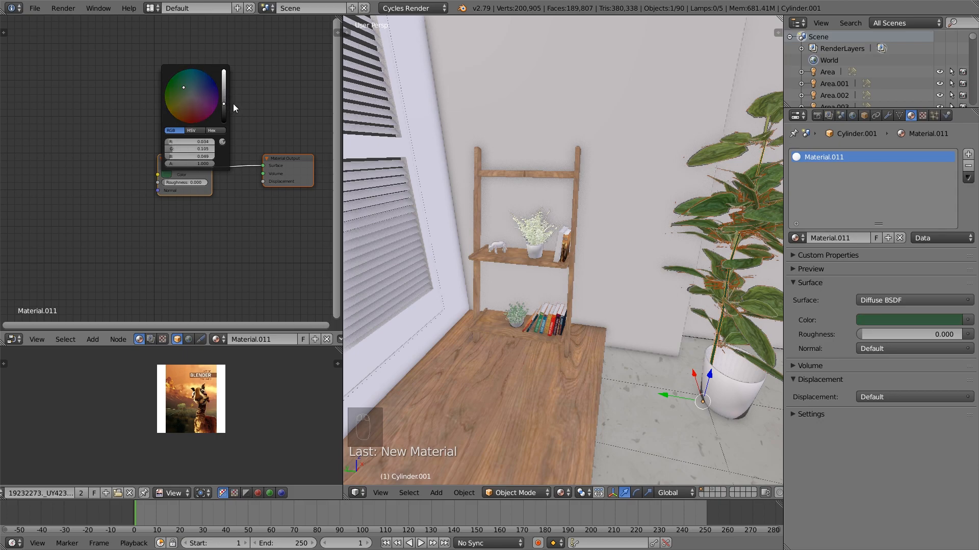
left_click(198, 174)
Select the potted plant on the ladder shelf with all its parts, duplicate it and move the copy out beside the sofa
right_click(531, 251)
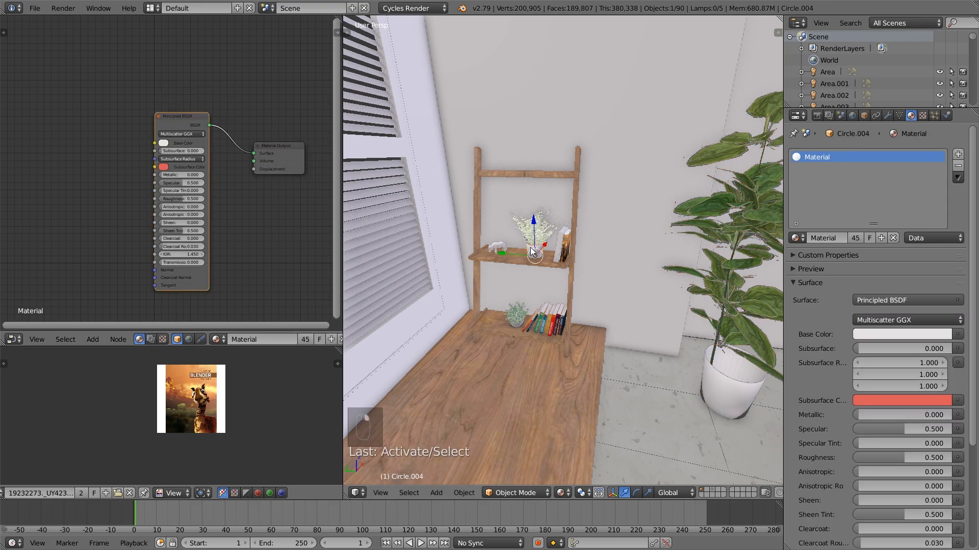
left_click_drag(536, 248, 519, 215)
key("b")
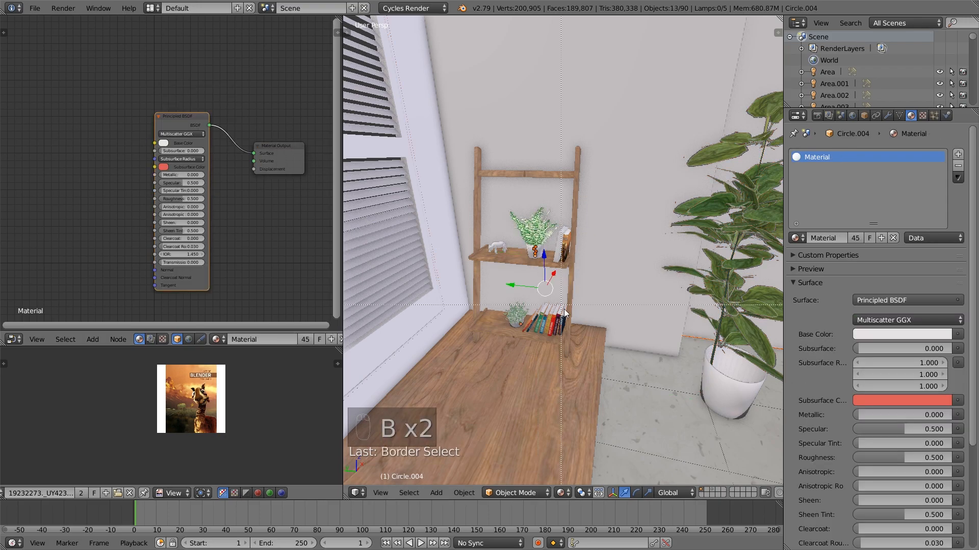
key("g")
right_click(527, 283)
scroll(528, 283, "down", 3)
middle_click_drag(656, 299, 579, 294, "shift")
key("shift+d")
left_click(570, 274)
left_click_drag(664, 244, 587, 268)
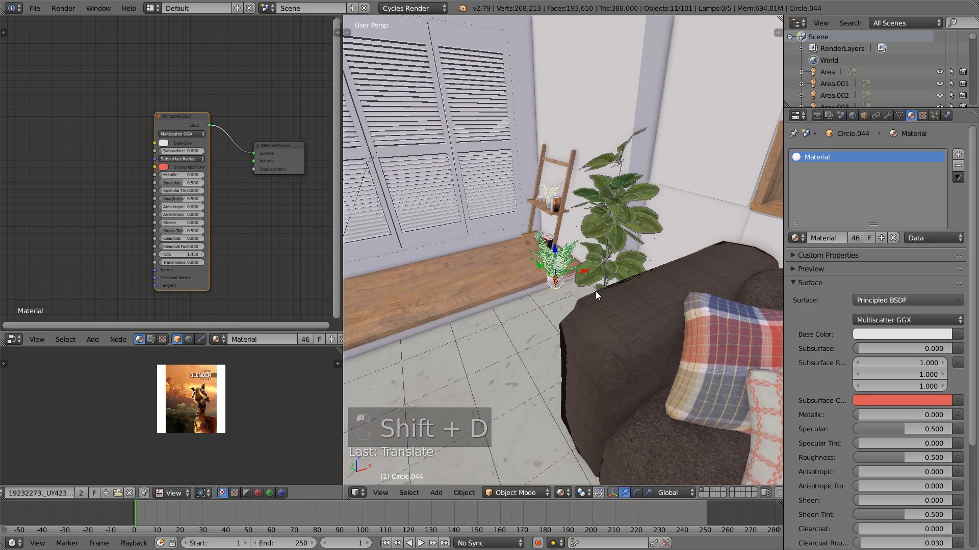
Scale up the duplicated plant, lower it along Z to the floor and adjust its place beside the sofa in the camera view
key("s")
left_click(351, 338)
middle_click_drag(450, 319, 515, 306)
key("g")
key("z")
left_click(611, 328)
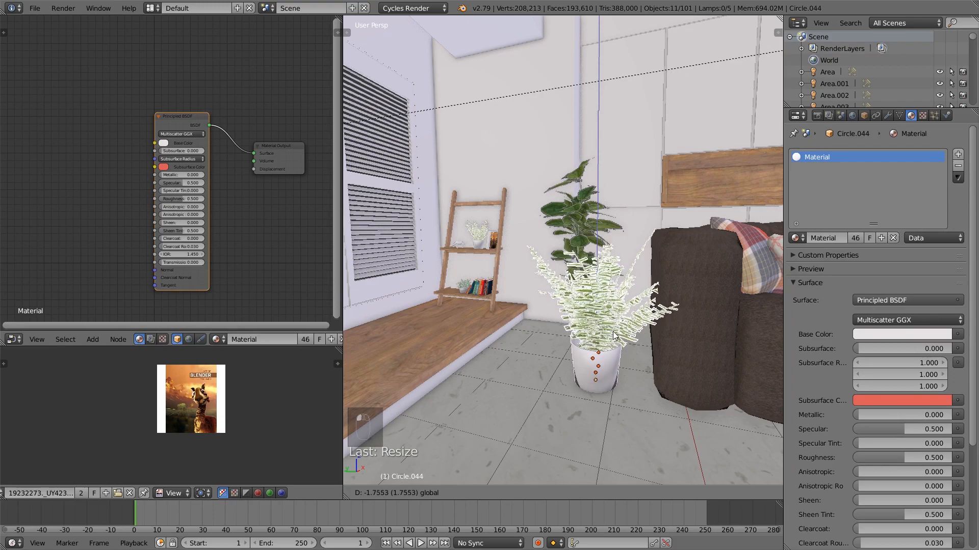
key("KP_0")
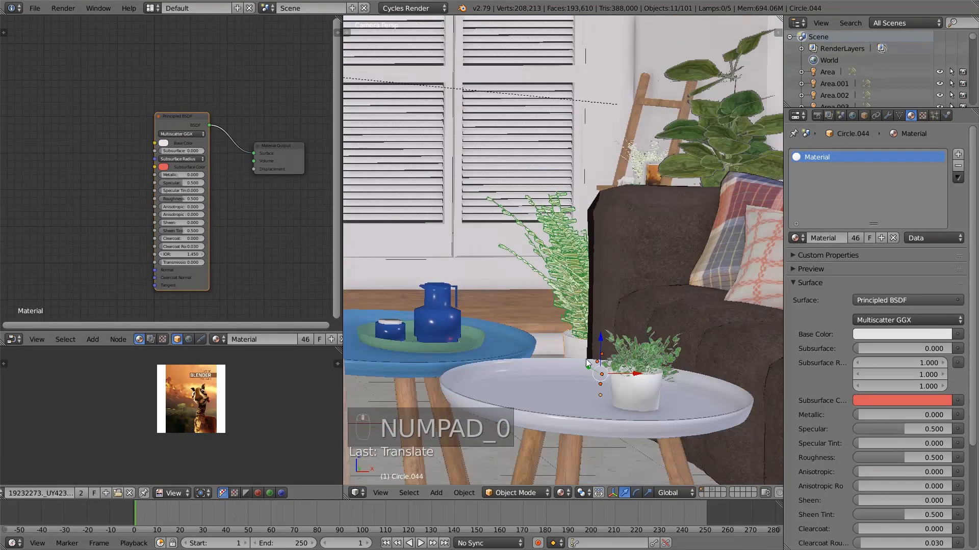
left_click_drag(597, 305, 553, 286, "shift")
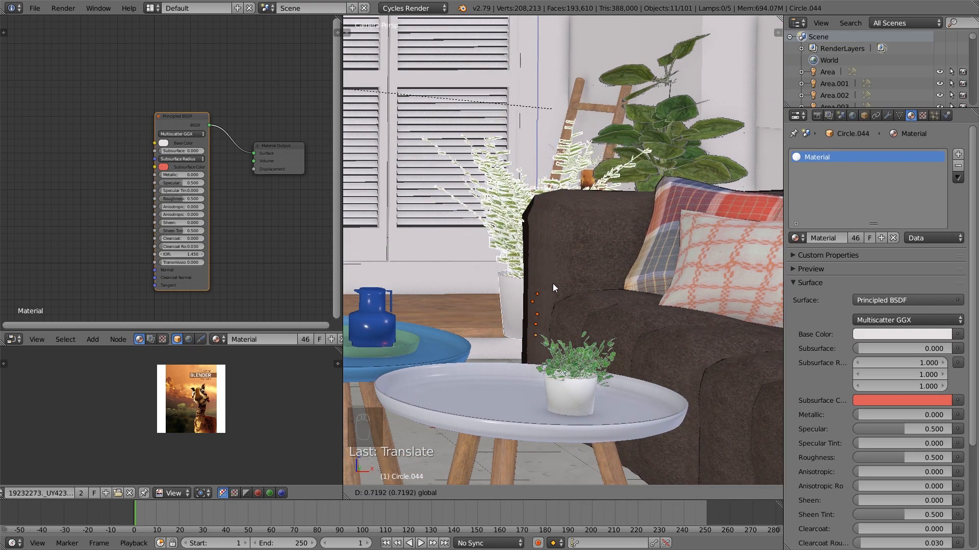
Select only the duplicated plant's pot and stretch it along Z into a tall planter
right_click(519, 322)
right_click(517, 318)
middle_click_drag(517, 318, 676, 326)
key("KP_Decimal")
scroll(610, 324, "down", 5)
key("s")
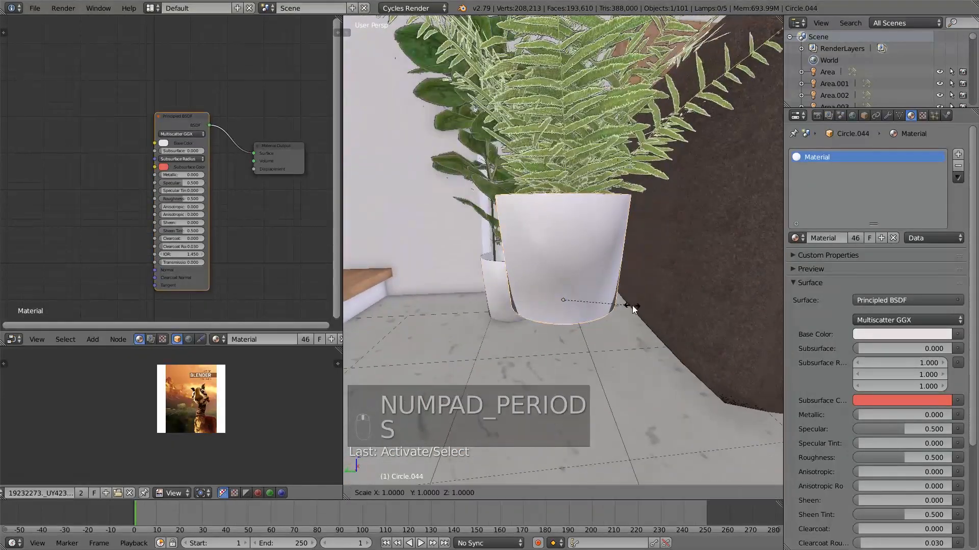
key("z")
left_click(648, 404)
Move the tall planter down beneath the leaves, scale it slightly more along Z and check it through the camera
left_click_drag(563, 268, 581, 356)
key("s")
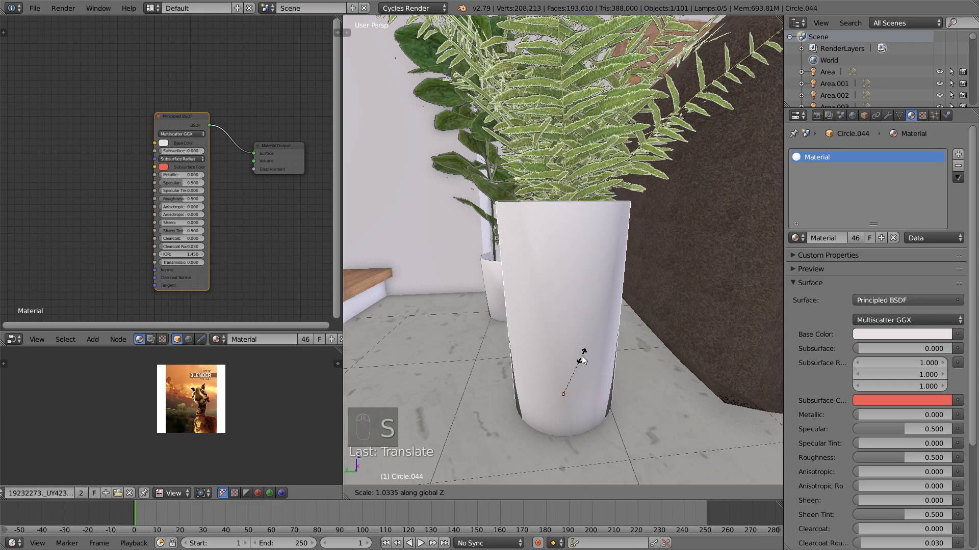
left_click(584, 360)
mouse_move(582, 356)
middle_mouse_down()
mouse_move(617, 352)
mouse_move(574, 362)
middle_mouse_up()
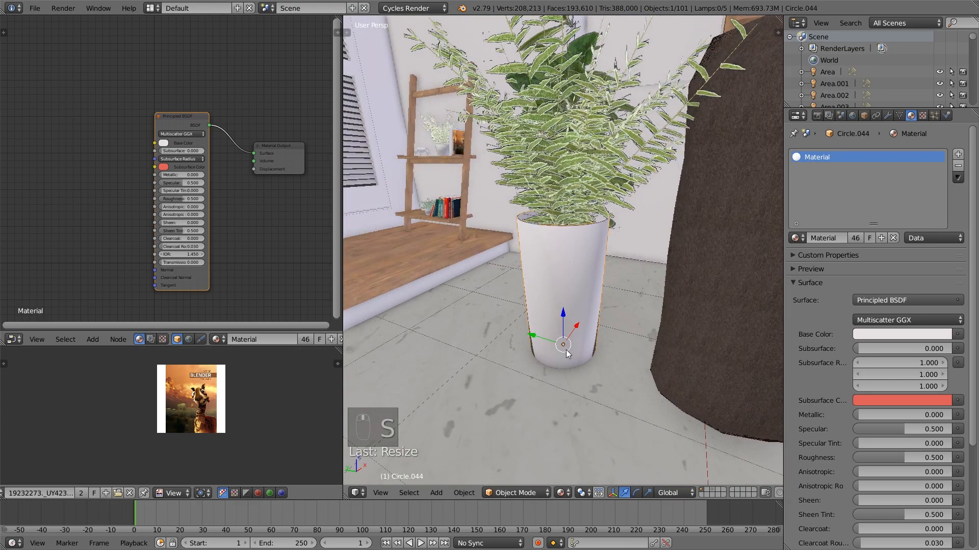
key("s")
right_click(562, 346)
left_click_drag(553, 340, 537, 337)
key("KP_0")
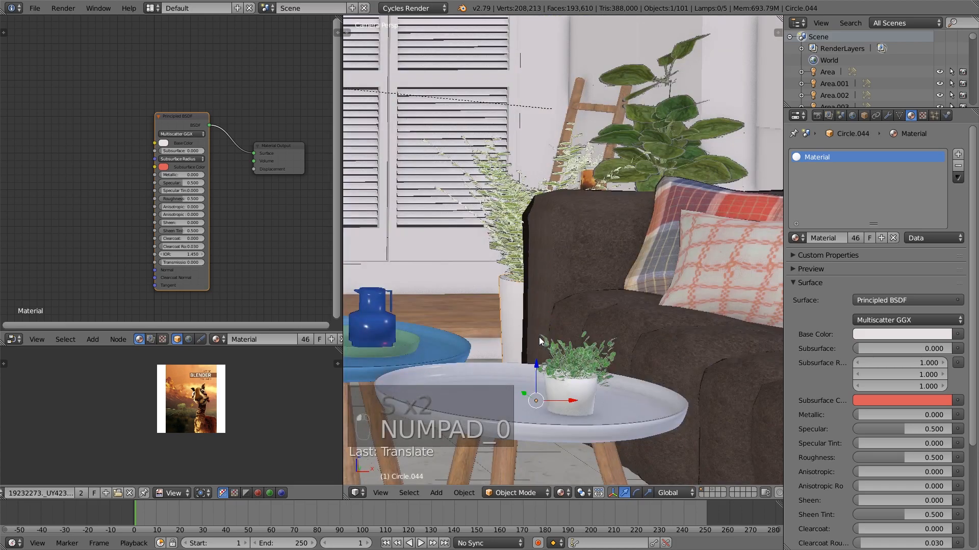
right_click(512, 322)
scroll(520, 324, "down", 3)
key("a")
key("a")
key("Tab")
key("Tab")
key("Tab")
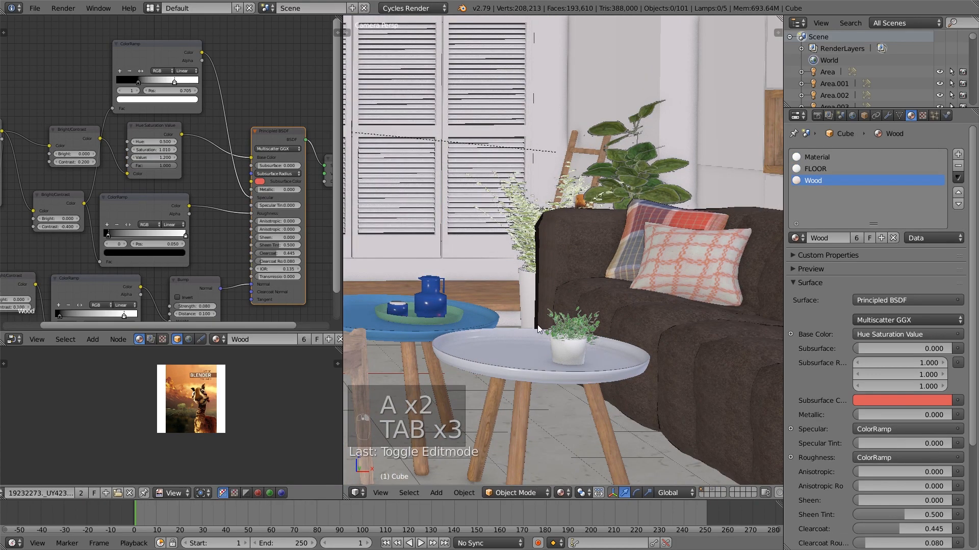
Edit the kitchen wall shelves and select all linked parts of the bracket, including its upright, arms and curved braces
scroll(625, 270, "down", 5)
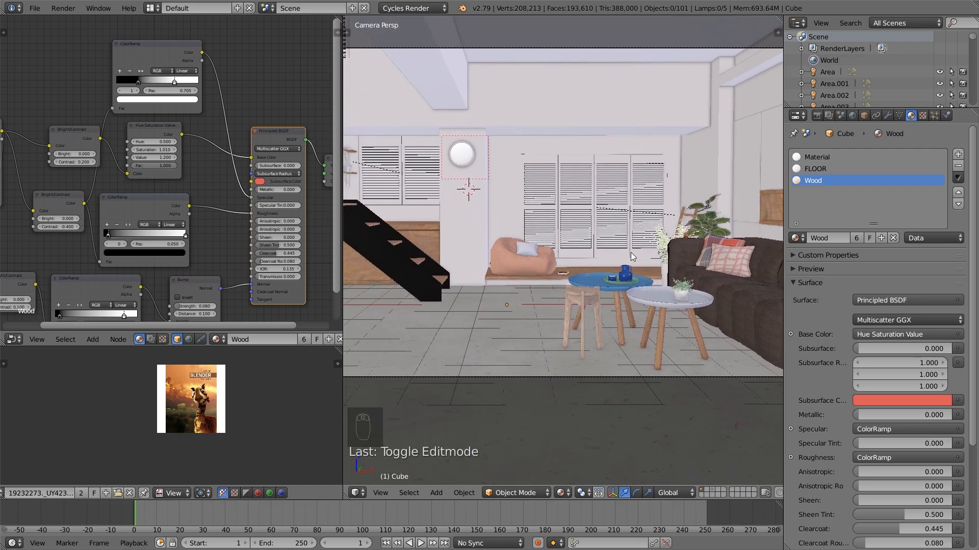
middle_click_drag(616, 265, 539, 268)
scroll(534, 273, "up", 5)
middle_click_drag(606, 259, 614, 271, "shift")
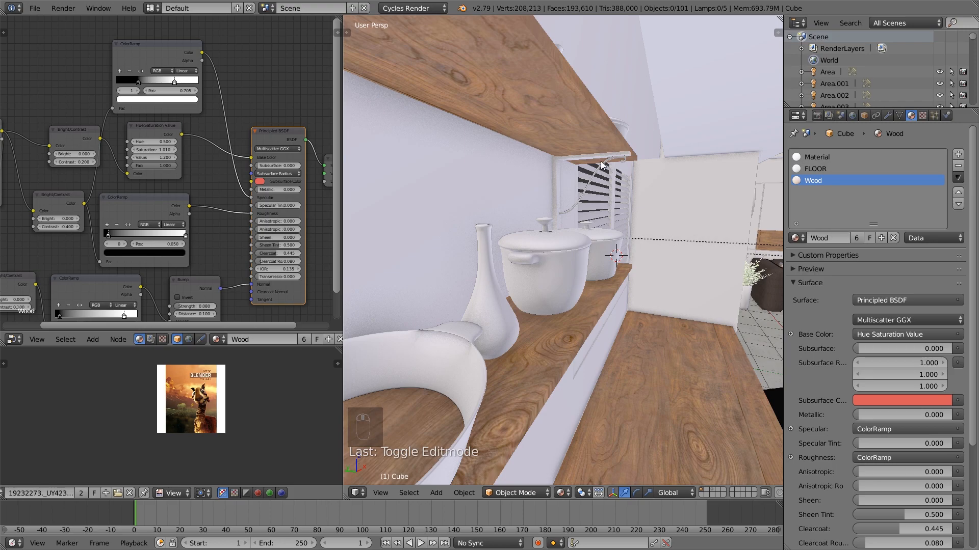
key("Tab")
key("Tab")
key("Tab")
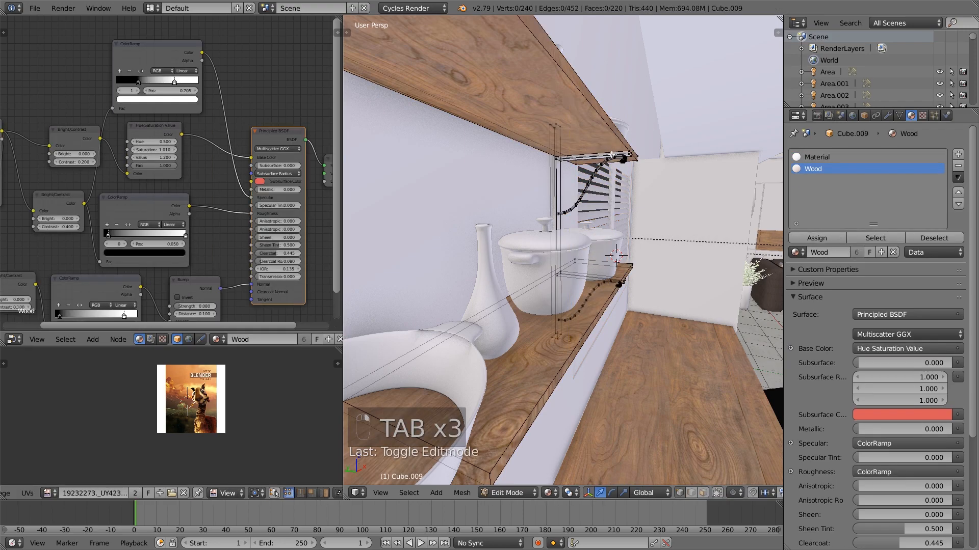
key("l")
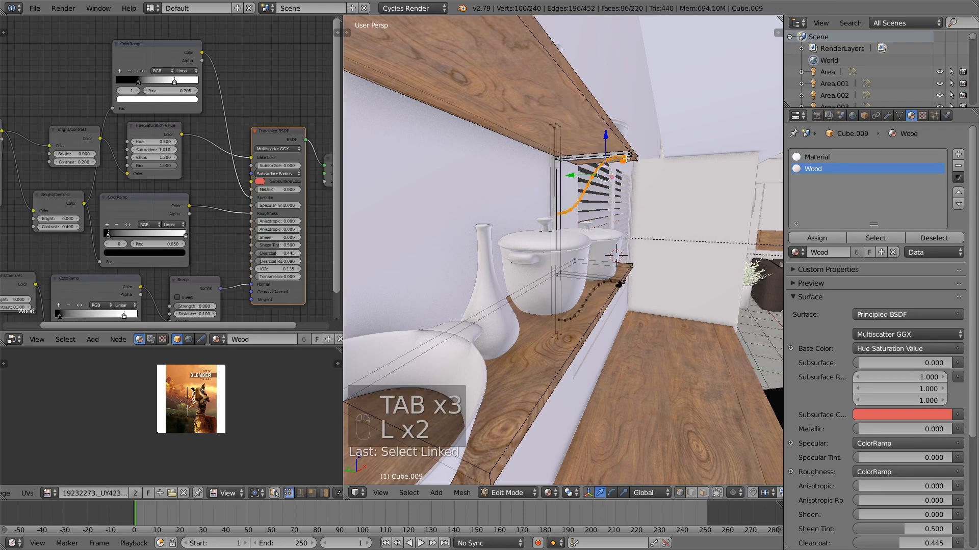
key("l")
middle_click_drag(559, 130, 547, 229)
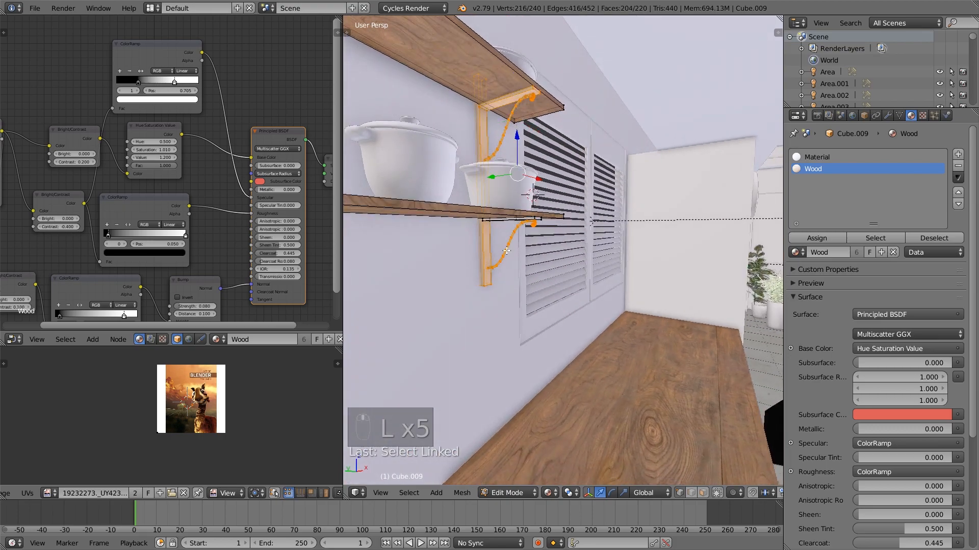
scroll(492, 221, "down", 6)
scroll(576, 216, "up", 3)
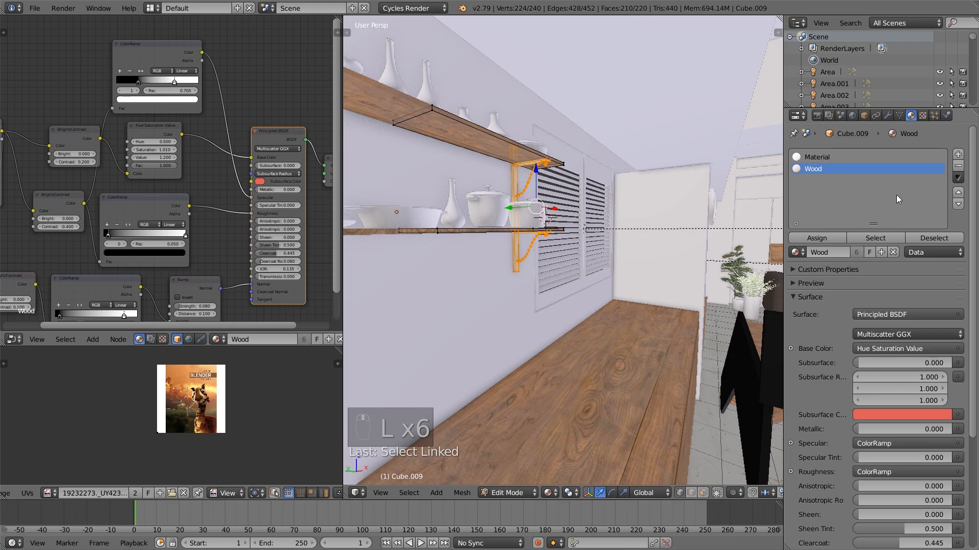
Add a third material slot with the existing black glossy material, assign it to the shelf bracket and leave Edit Mode
left_click(959, 154)
left_click(797, 252)
type("b")
left_click(849, 271)
key("a")
key("Tab")
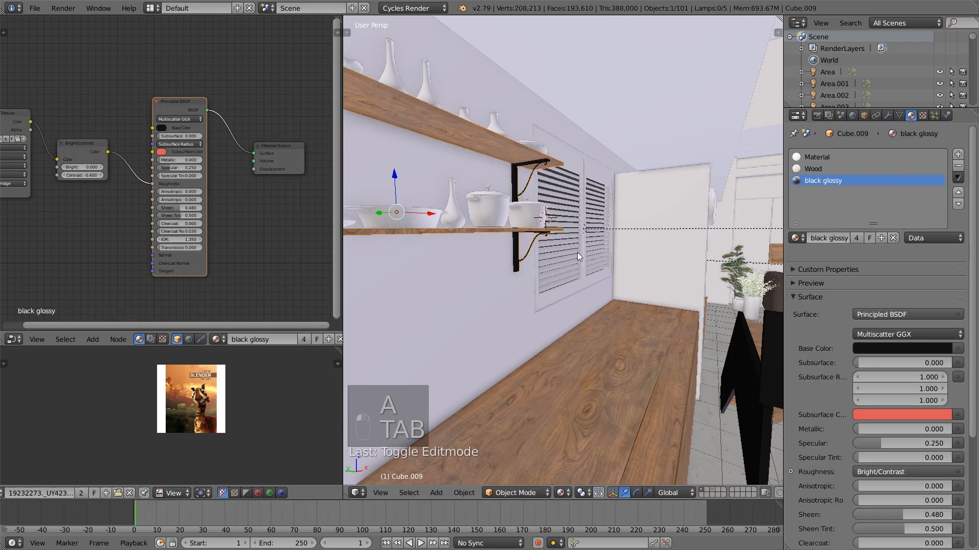
Select the lidded pot nearest the bracket on the lower kitchen shelf and enter Edit Mode
middle_click_drag(539, 247, 475, 299)
scroll(531, 326, "up", 3)
right_click(418, 307)
scroll(460, 297, "up", 2)
scroll(462, 295, "down", 2)
key("Tab")
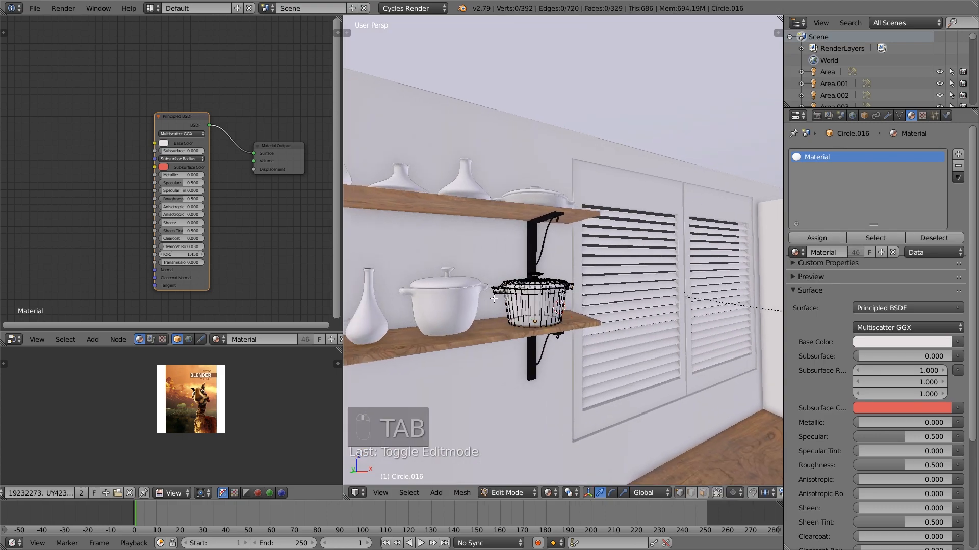
Try to select the pot's body by picking a face loop around its side and growing the selection
key("a")
key("a")
scroll(601, 372, "up", 3)
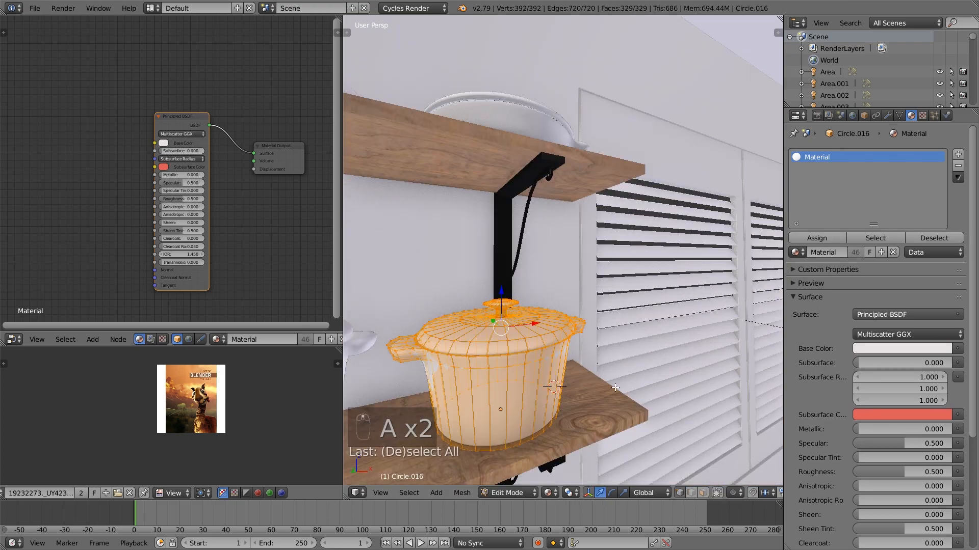
right_click(540, 400, "alt")
right_click(537, 394, "alt")
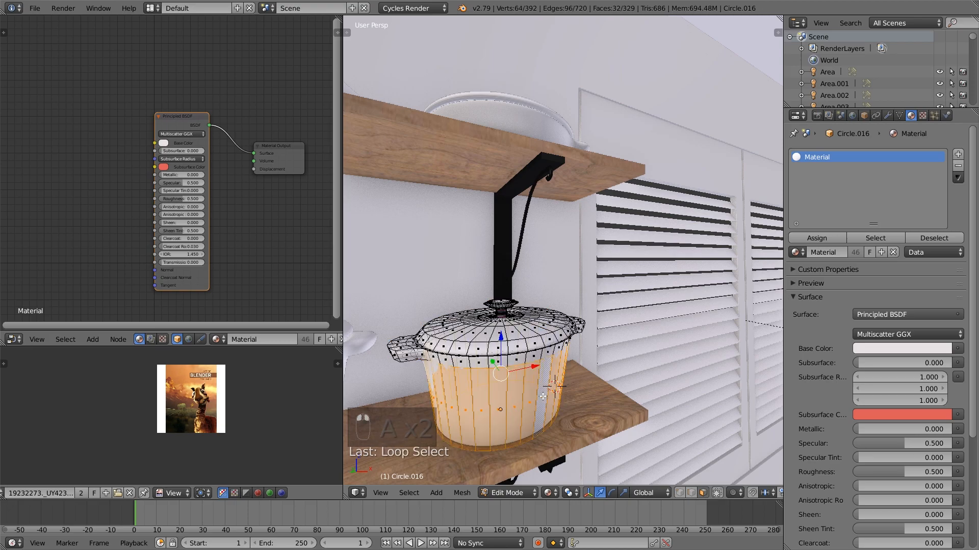
key("ctrl+KP_Add")
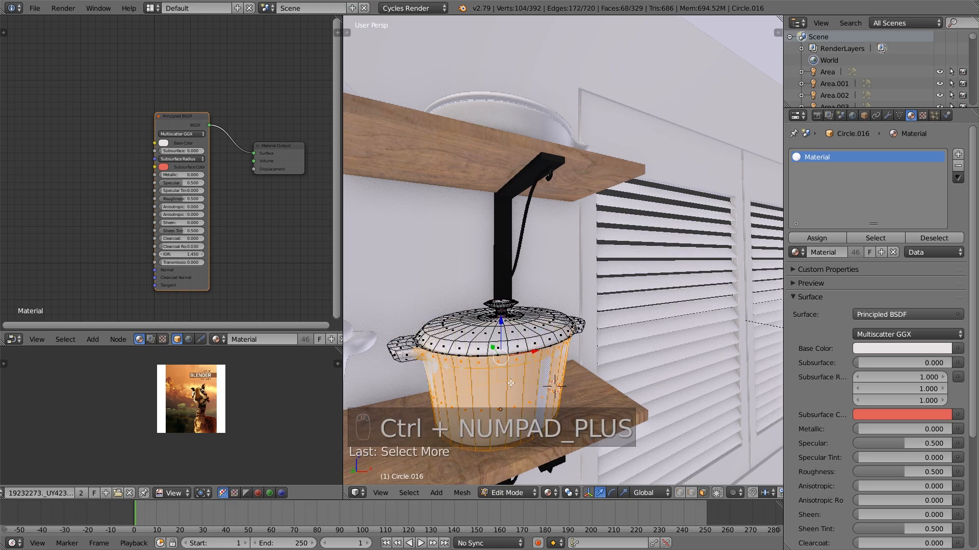
key("a")
key("a")
key("a")
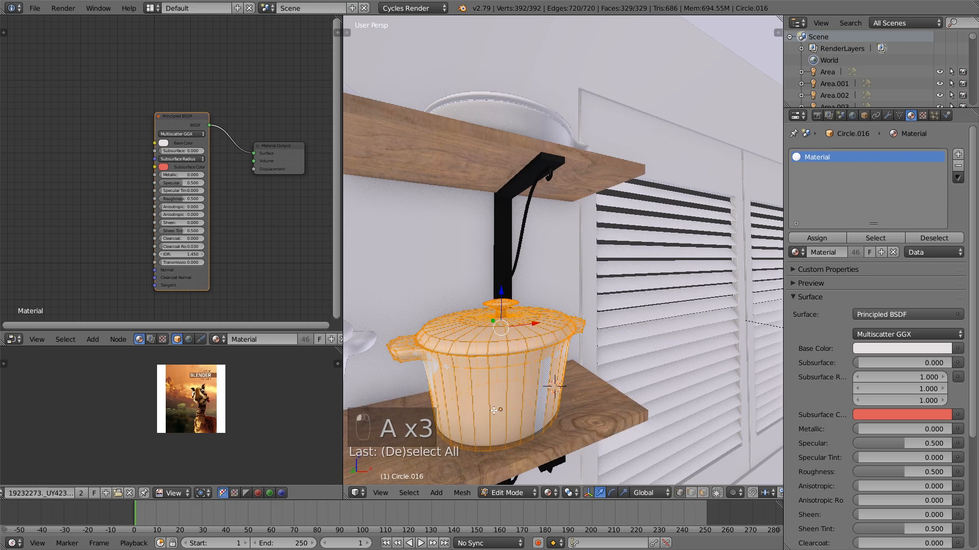
right_click(486, 391, "alt")
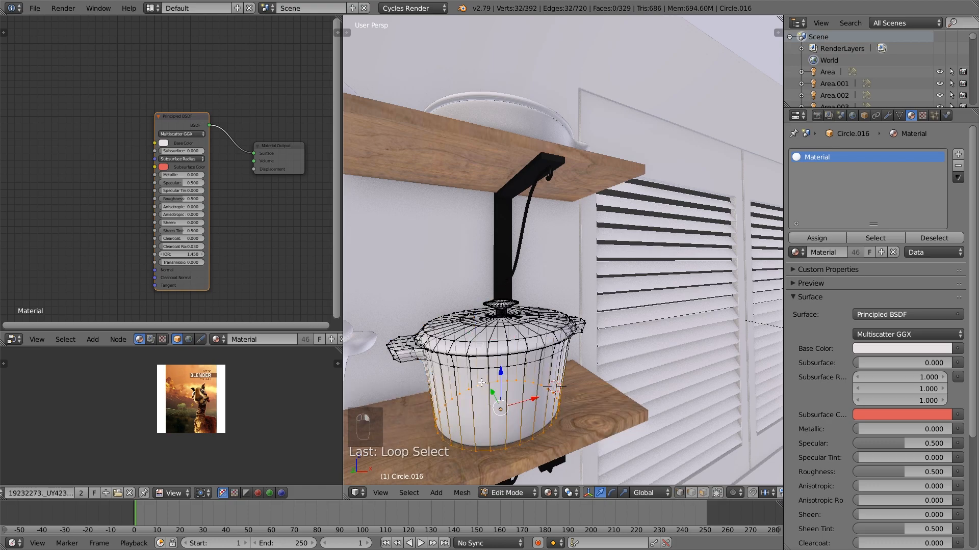
right_click(481, 383, "alt")
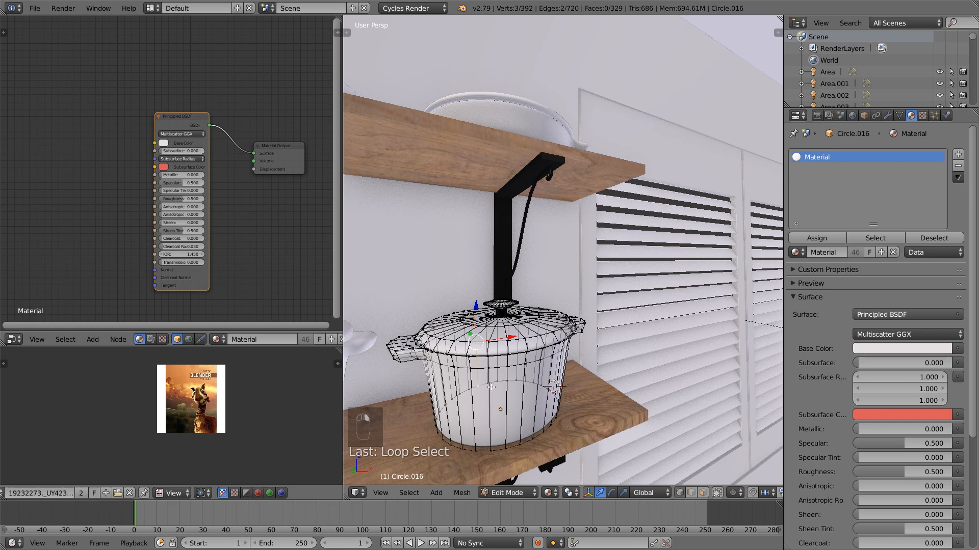
key("ctrl+e")
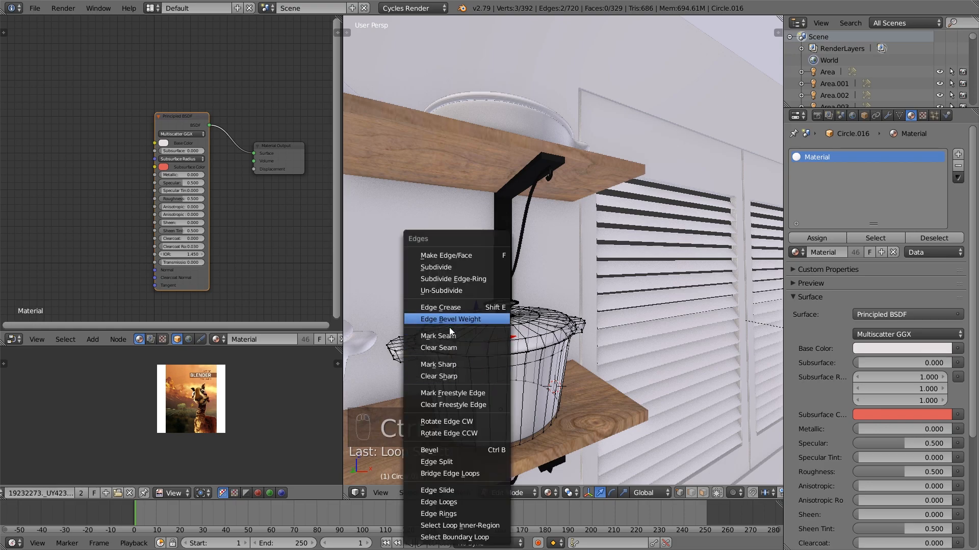
left_click(482, 334)
Select the pot's linked body with its handles and unwrap it with Cylinder Projection
key("a")
key("l")
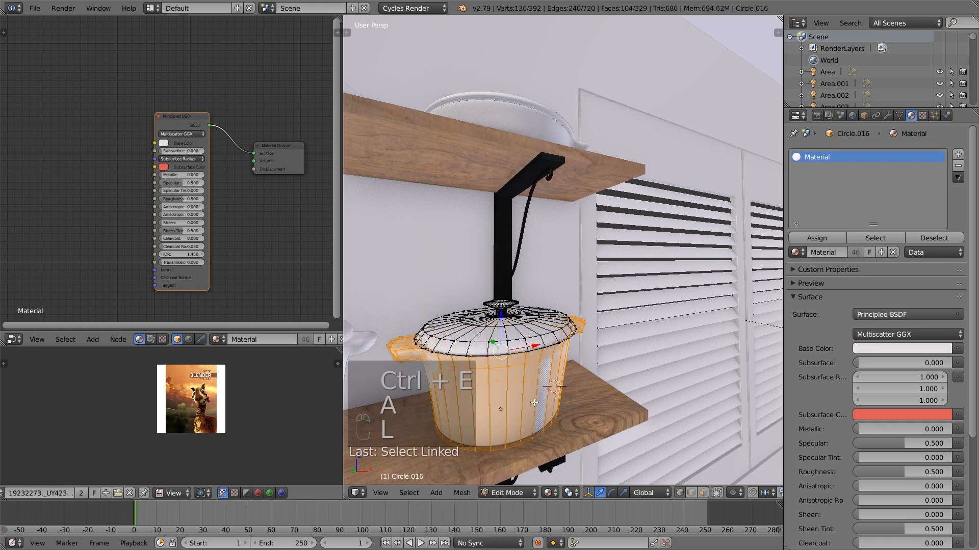
key("u")
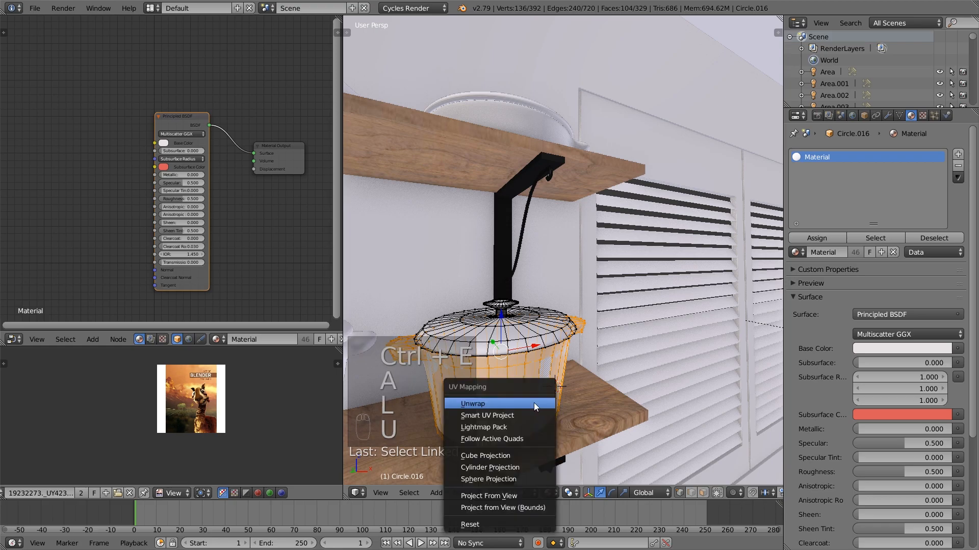
left_click(518, 466)
Scale the pot body's UV layout in the UV editor to a wide strip extending past both sides of the image
scroll(261, 414, "up", 2)
key("s")
left_click(293, 415)
scroll(292, 415, "down", 3)
key("s")
left_click(248, 436)
scroll(47, 494, "left", 2)
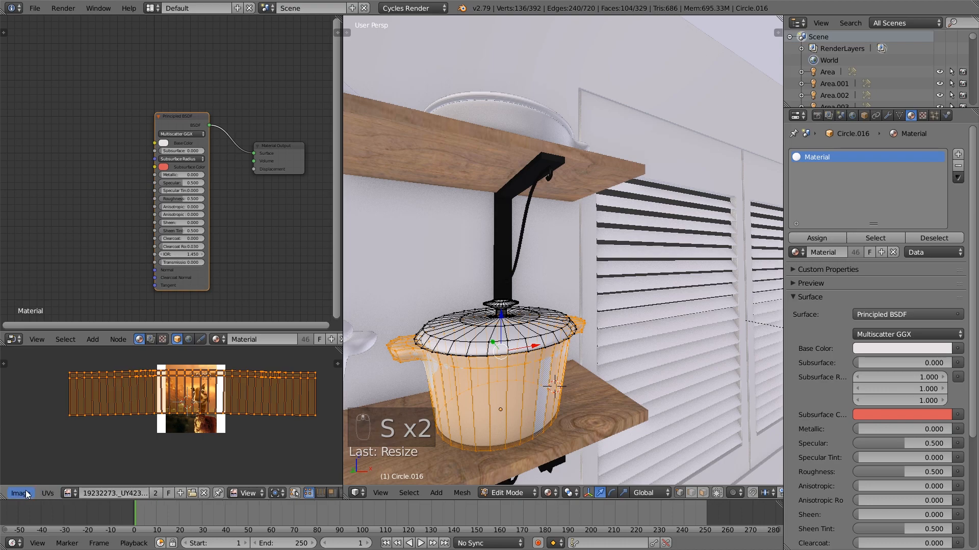
Leave Edit Mode, give the pot its own copy of the material and add an Image Texture node to it
key("Tab")
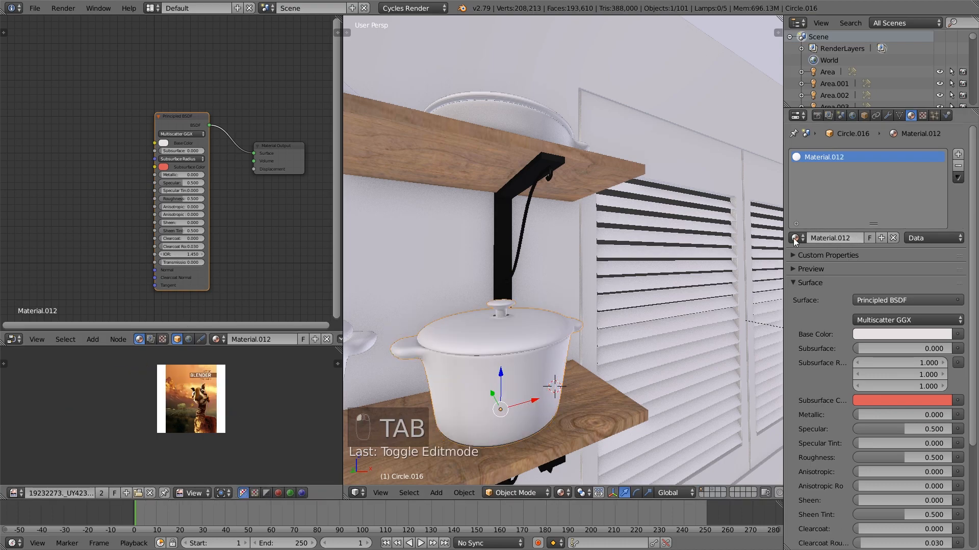
key("shift+a")
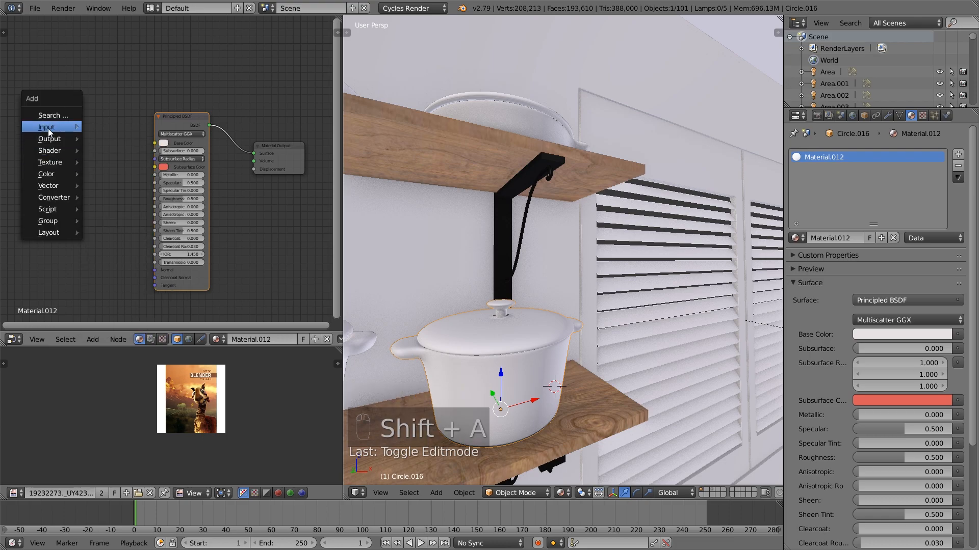
mouse_move(56, 162)
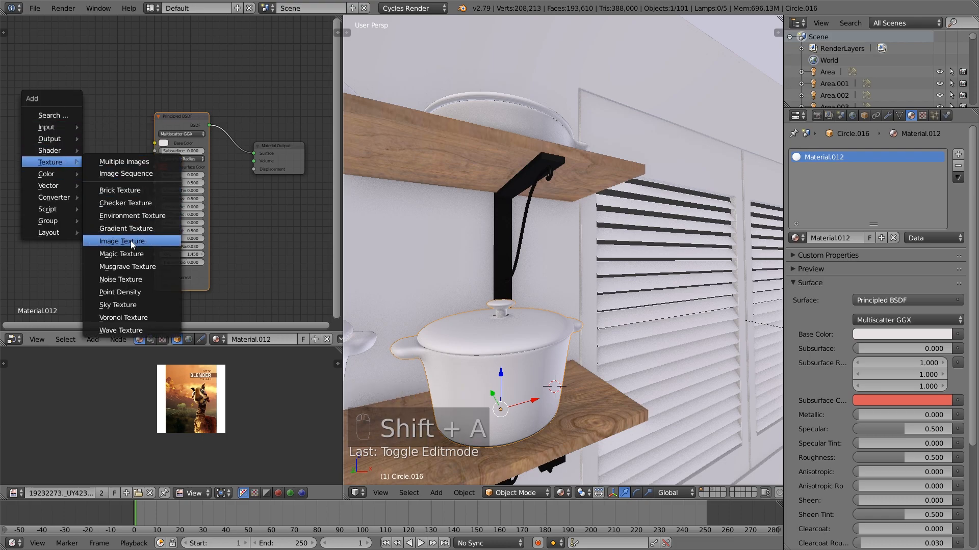
left_click(130, 241)
left_click(42, 130)
Load the floral fabric image ending in 0088_S.jpg from the Textures folder and connect its color to the shader's Base Color
left_click(77, 162)
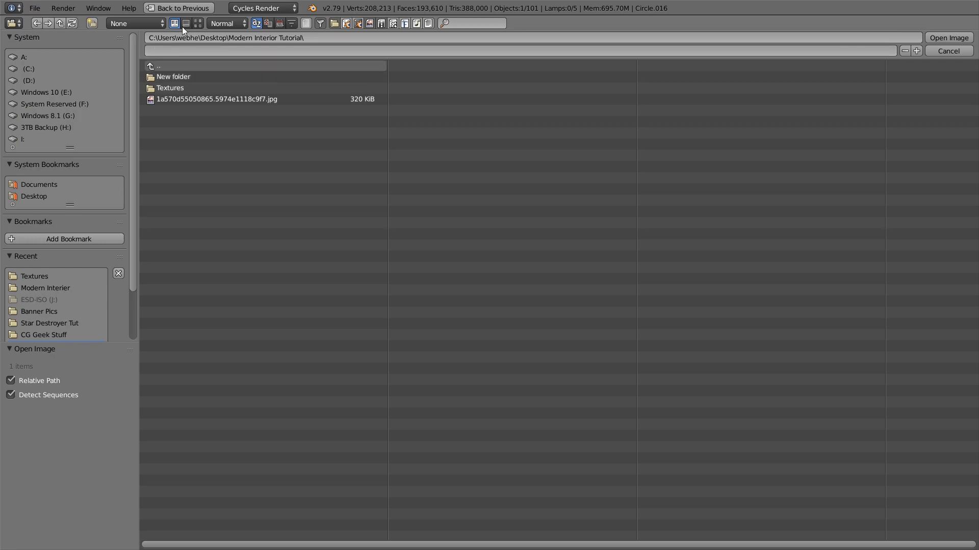
left_click(175, 87)
left_click(198, 23)
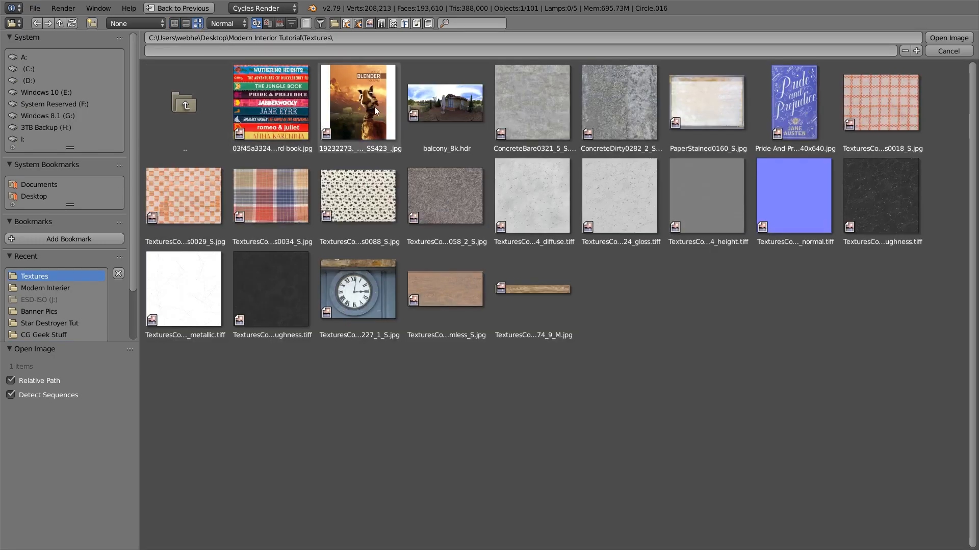
double_click(357, 188)
left_click_drag(93, 143, 154, 143)
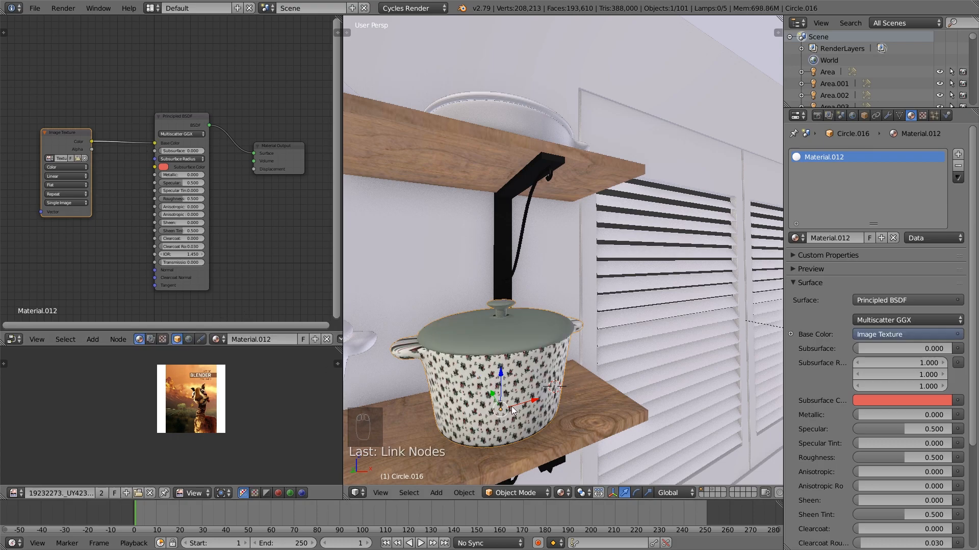
Scale the pot body's UVs to about 0.4, adjust their scale along Y and return to Object Mode
key("Tab")
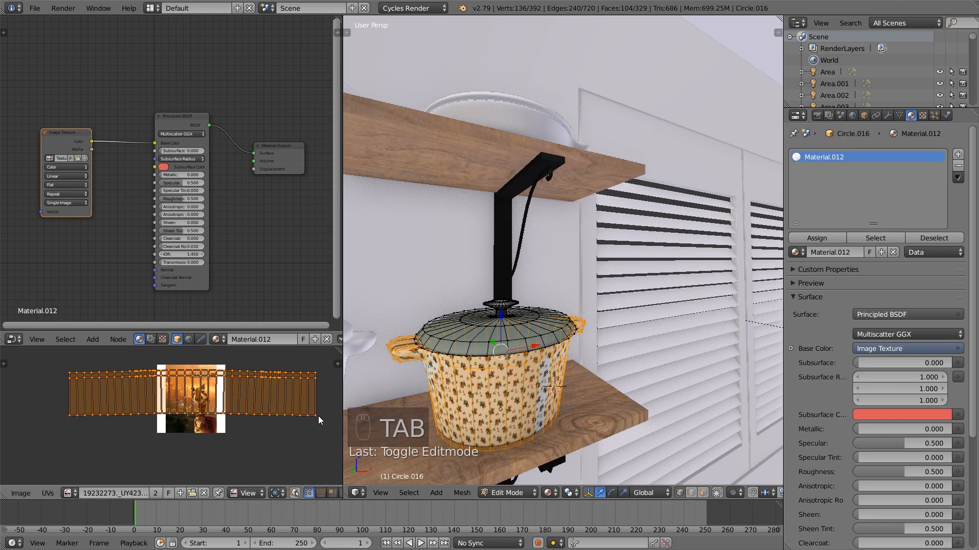
key("s")
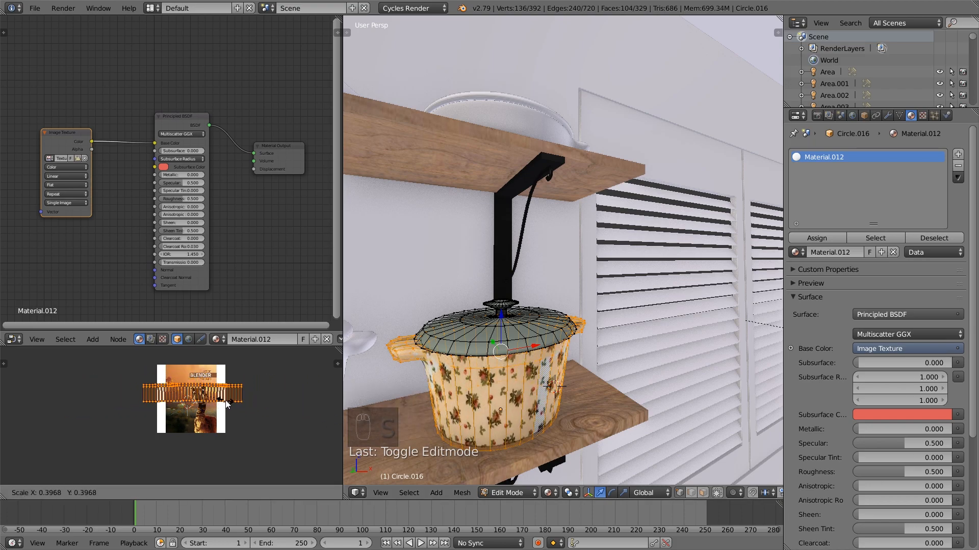
left_click(227, 405)
key("s")
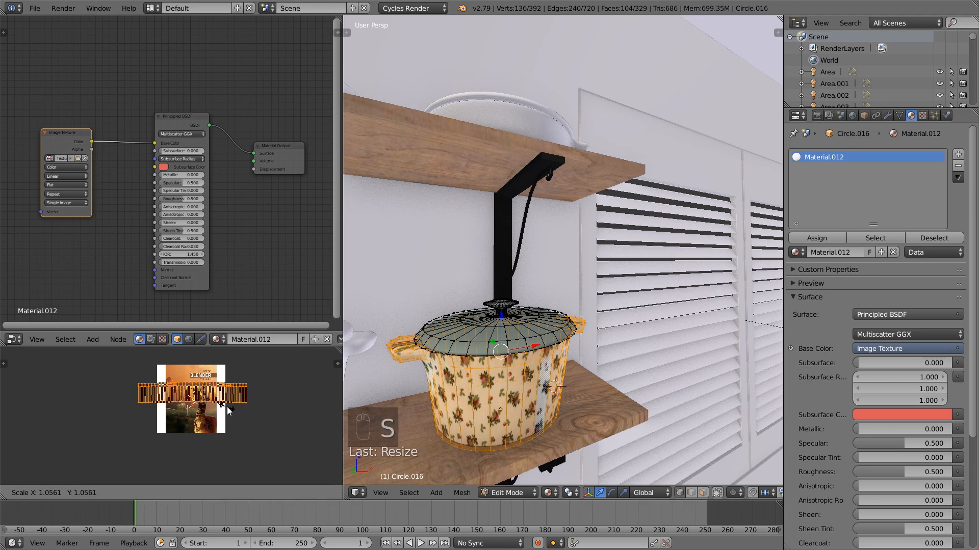
key("y")
left_click(225, 420)
key("a")
key("Tab")
mouse_move(590, 409)
middle_mouse_down()
mouse_move(546, 401)
mouse_move(571, 409)
middle_mouse_up()
key("KP_Decimal")
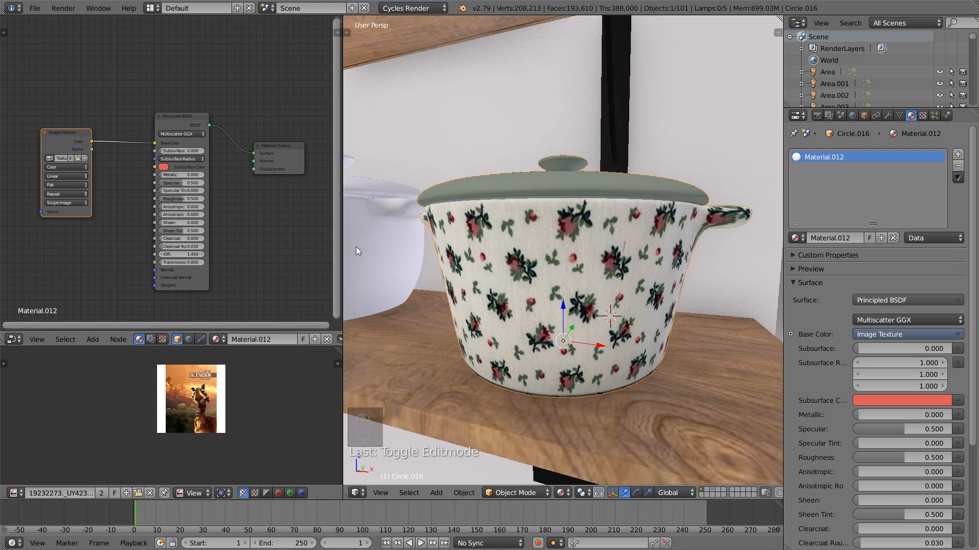
Make the floral pot material glossier with a roughness of about 0.116 and an IOR of 1.350
scroll(224, 193, "up", 2)
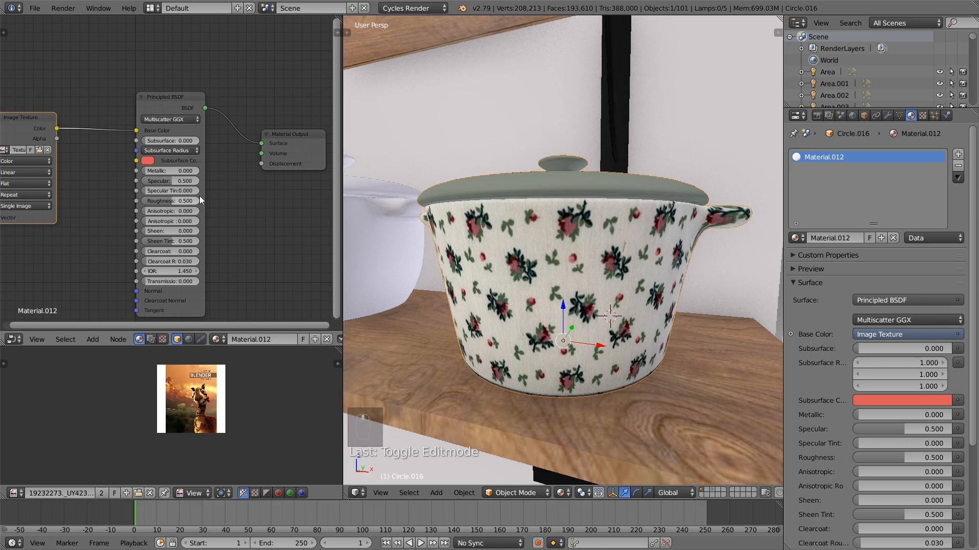
left_click_drag(180, 201, 154, 201)
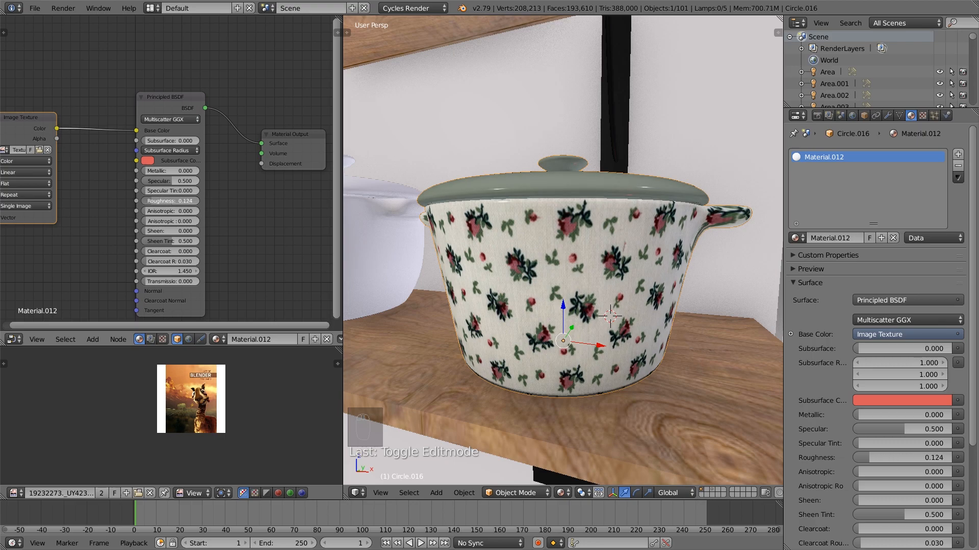
left_click_drag(173, 271, 159, 272)
scroll(552, 280, "down", 1)
middle_click_drag(545, 282, 567, 282)
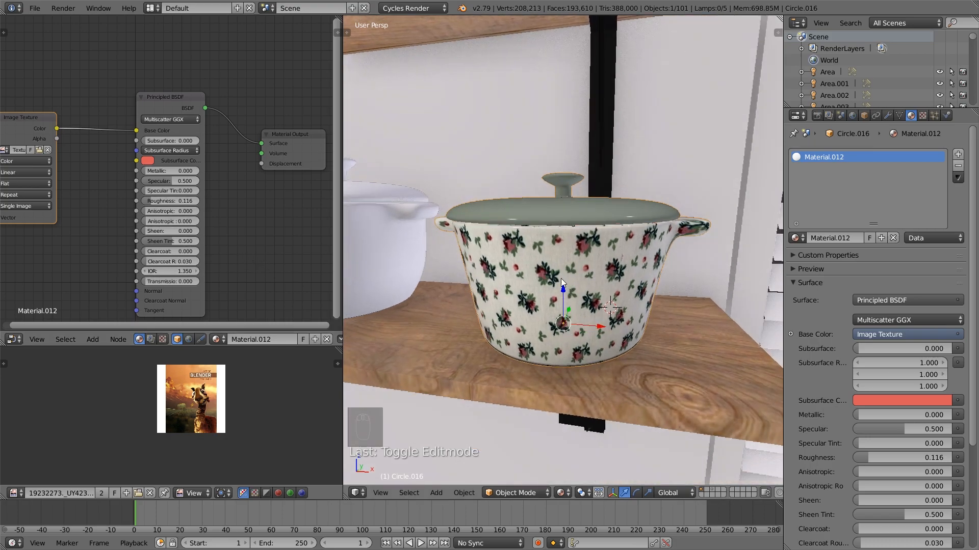
Add a second material slot to the pot and fill it with a single-user copy of Material.012
key("Tab")
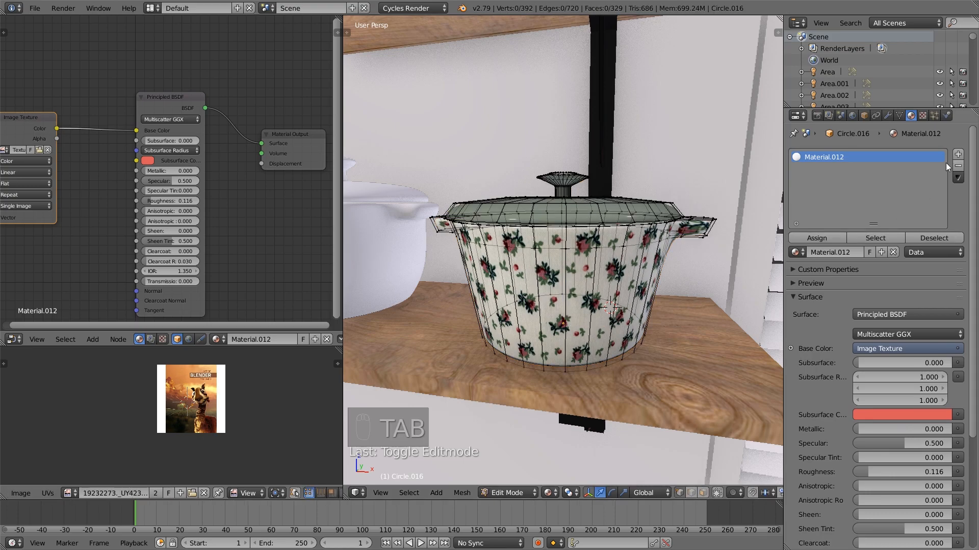
key("Tab")
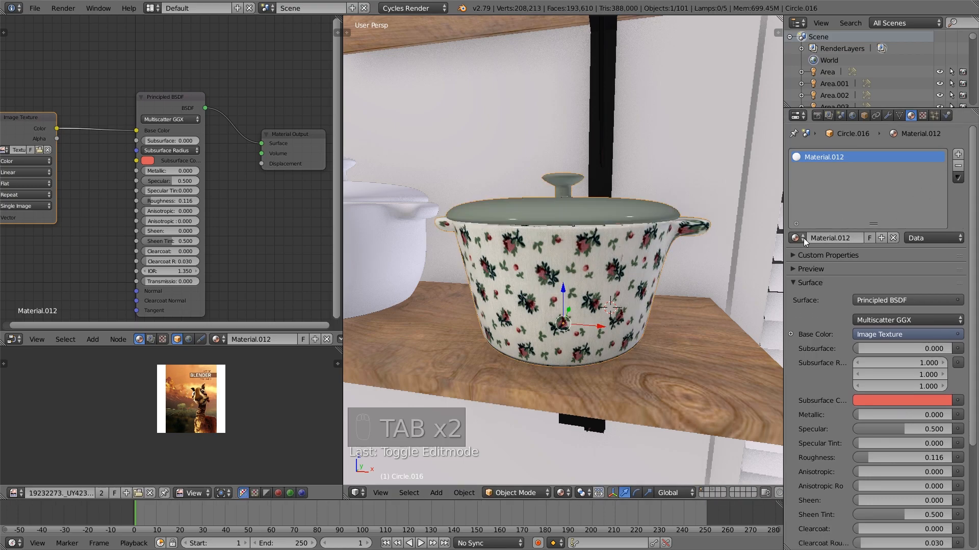
left_click(957, 154)
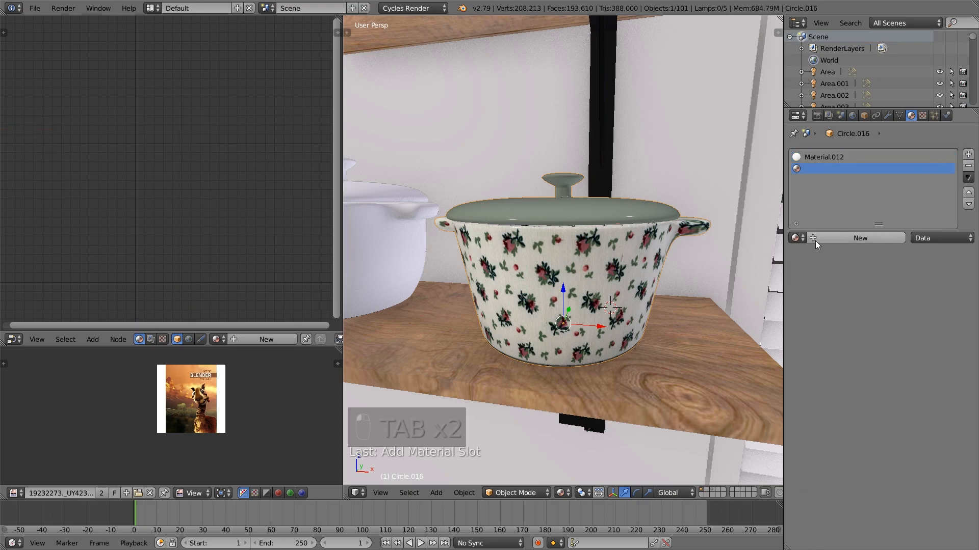
left_click(796, 238)
type("12")
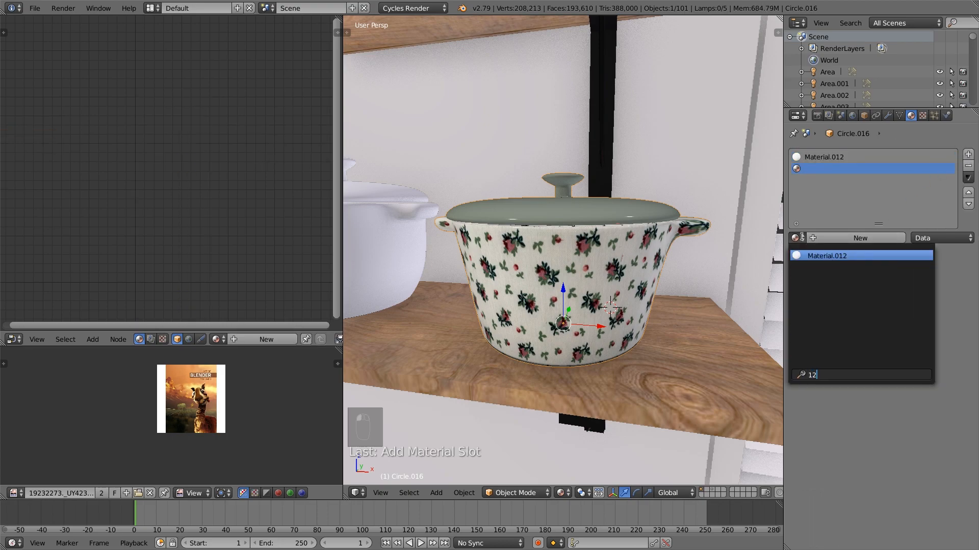
left_click(836, 256)
Select the pot's linked lid and knob in Edit Mode and assign Material.013 to them
key("Tab")
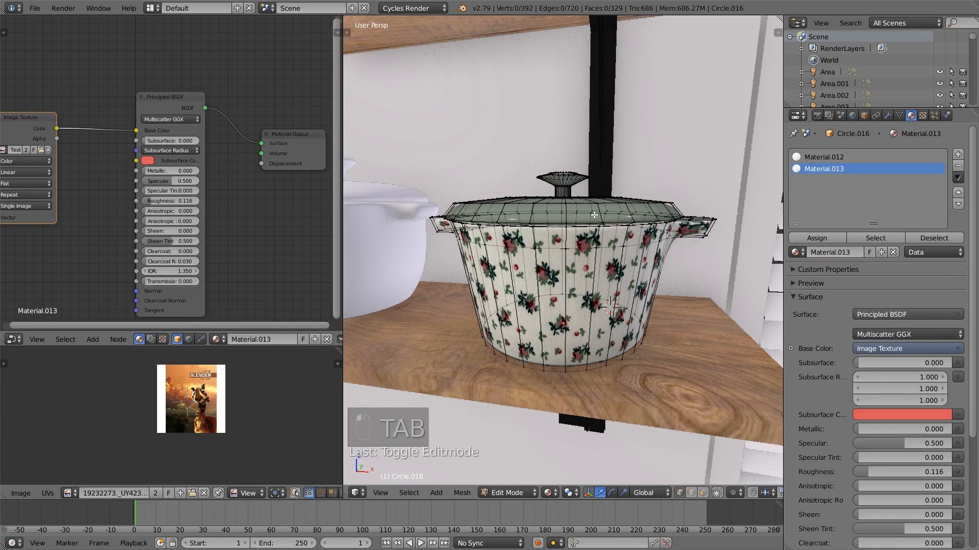
key("l")
key("l")
left_click(820, 238)
Disconnect the image texture from the lid material's Base Color, leave Edit Mode and set the color to a pale cream
left_click_drag(136, 131, 124, 132)
key("a")
key("Tab")
scroll(623, 250, "down", 2)
mouse_move(623, 250)
middle_mouse_down()
mouse_move(586, 247)
mouse_move(620, 251)
middle_mouse_up()
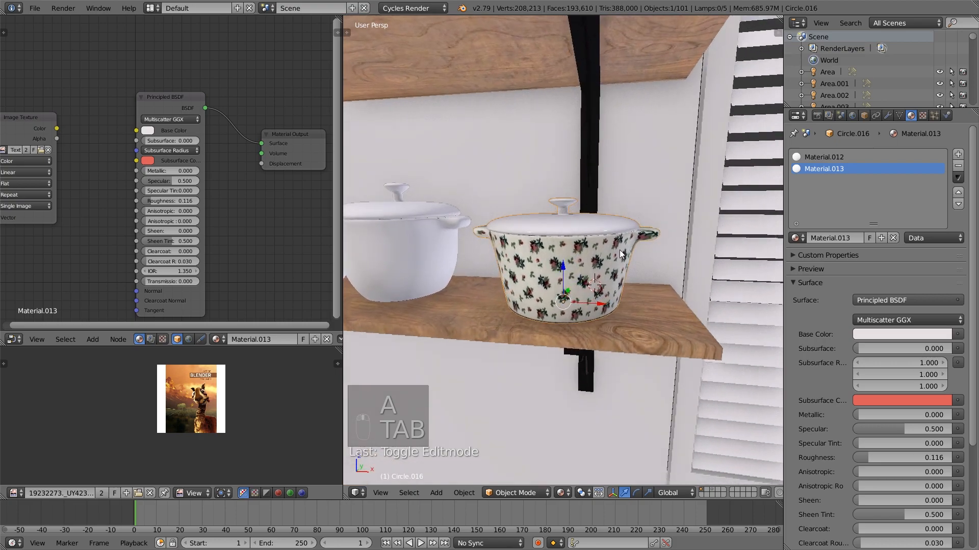
left_click(148, 130)
left_click_drag(179, 178, 177, 175)
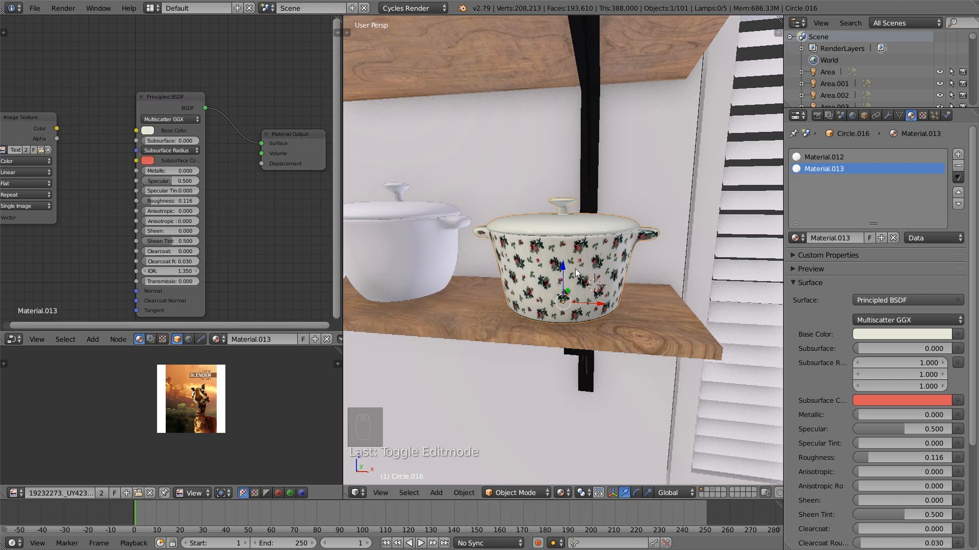
Select the lidded pan with the side handle on the upper shelf and give it its own copy of the material
scroll(512, 276, "up", 1)
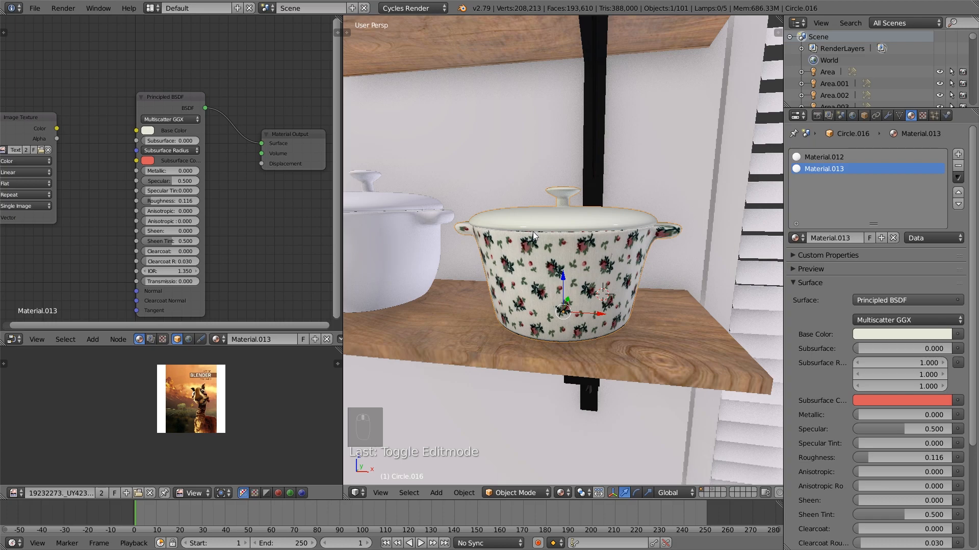
middle_click_drag(532, 231, 527, 245)
middle_click_drag(548, 176, 549, 336, "shift")
right_click(577, 218)
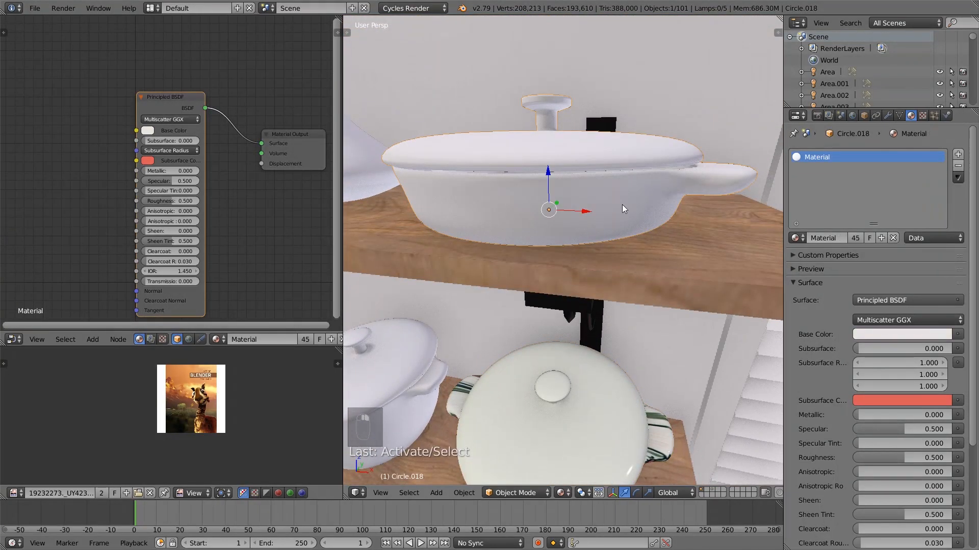
left_click(855, 238)
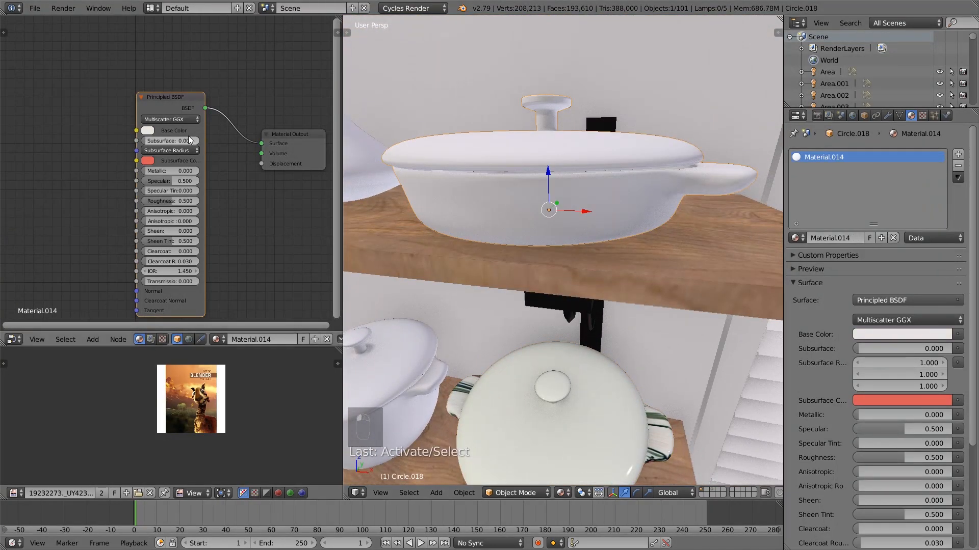
Set the pan's base color to a muted terracotta red-brown and its roughness to about 0.131
left_click(148, 131)
left_click(178, 189)
left_click_drag(178, 189, 174, 201)
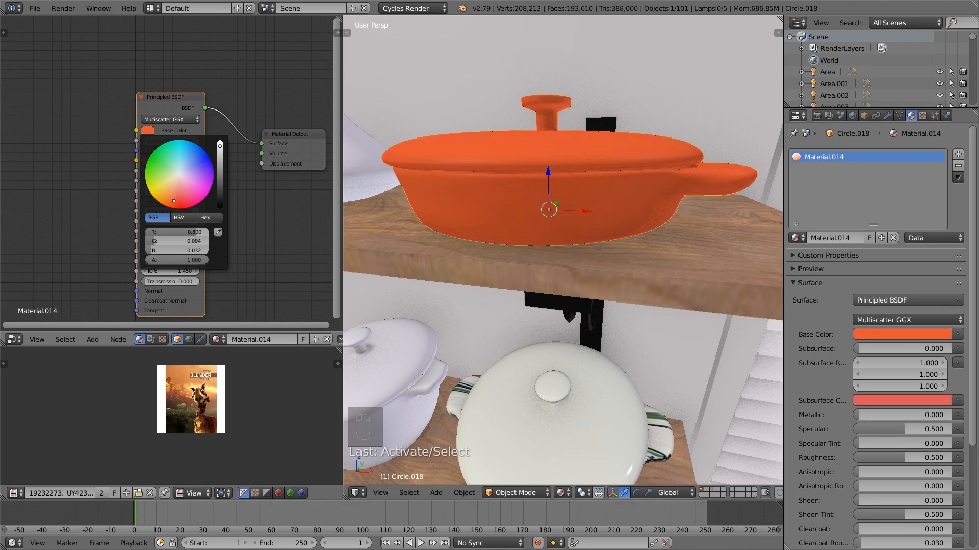
mouse_move(220, 165)
left_mouse_down()
mouse_move(176, 192)
mouse_move(220, 166)
left_mouse_up()
left_click(182, 193)
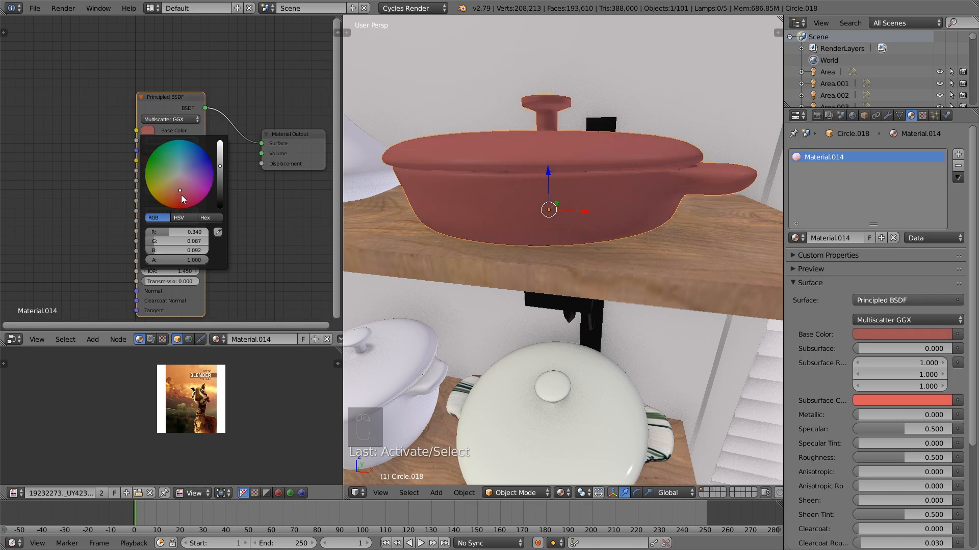
left_click_drag(177, 192, 177, 192)
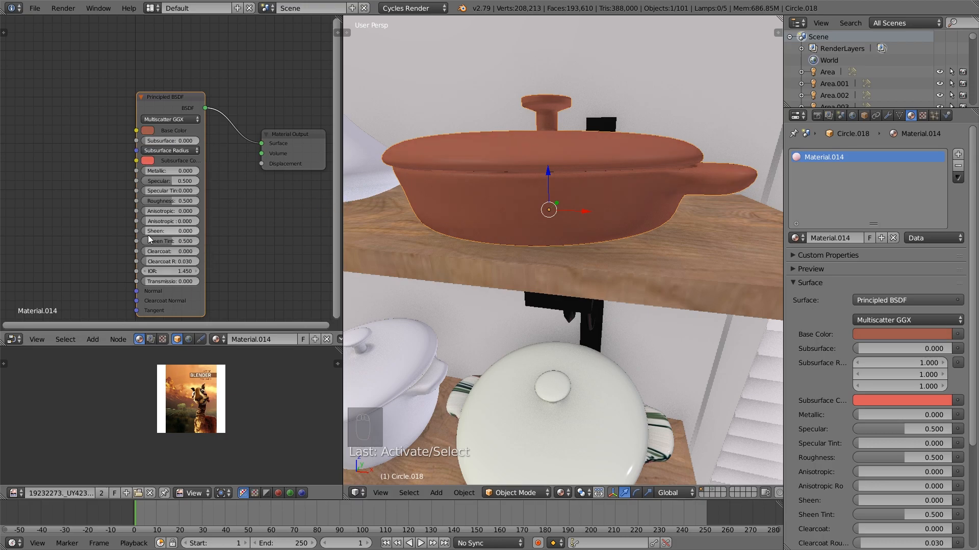
left_click_drag(183, 202, 162, 202)
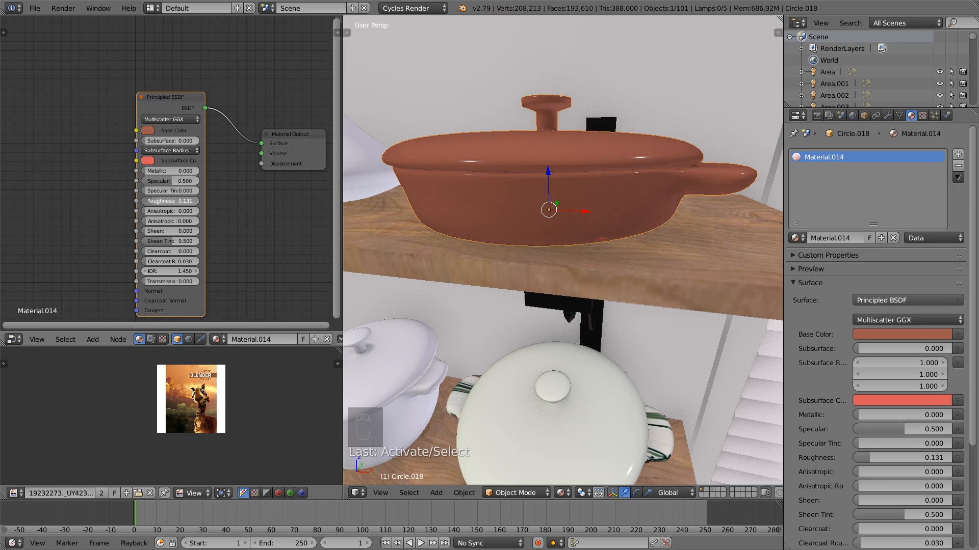
middle_click_drag(538, 209, 592, 210)
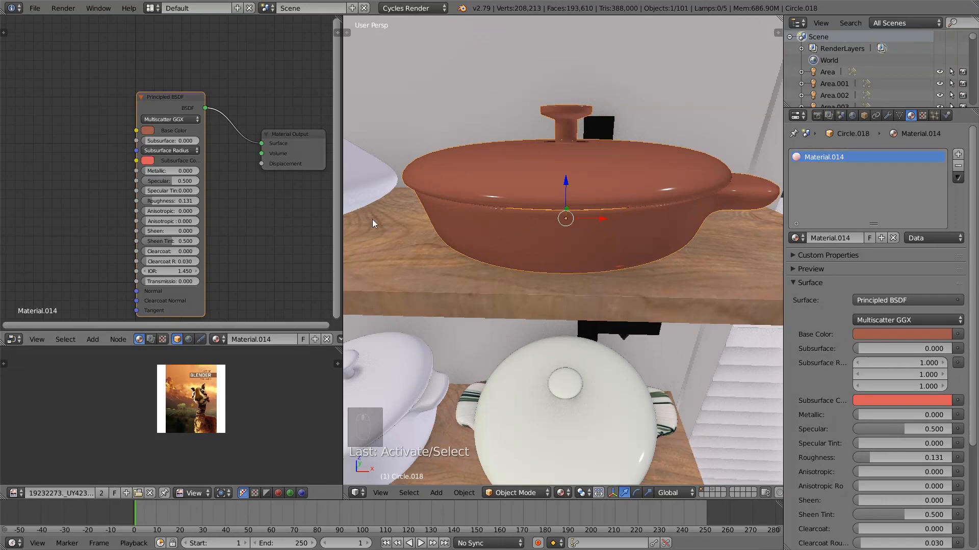
Give the tall tagine on the upper shelf its own material copy, with specular 0.153 and a pale terracotta-pink base color
scroll(499, 212, "down", 3)
middle_click_drag(499, 212, 592, 186, "shift")
right_click(475, 179)
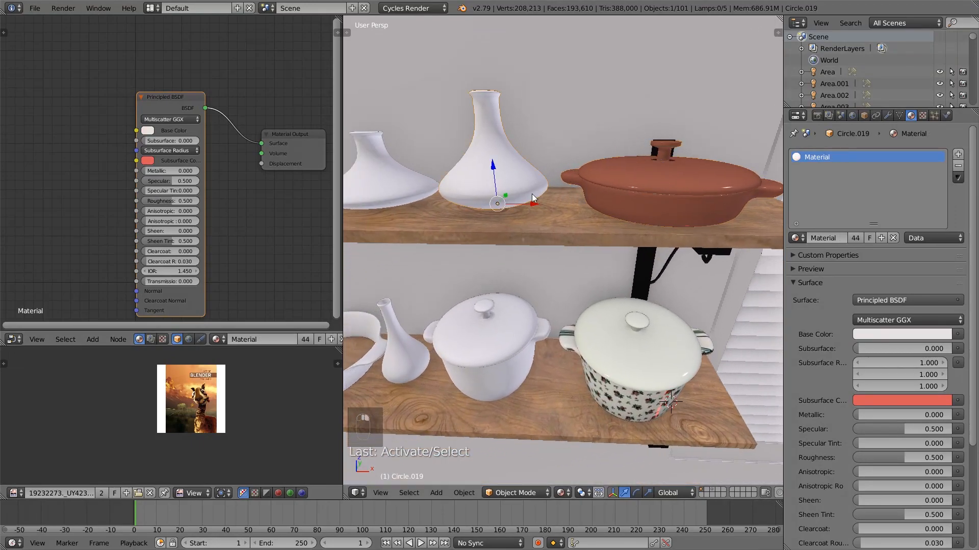
left_click(855, 238)
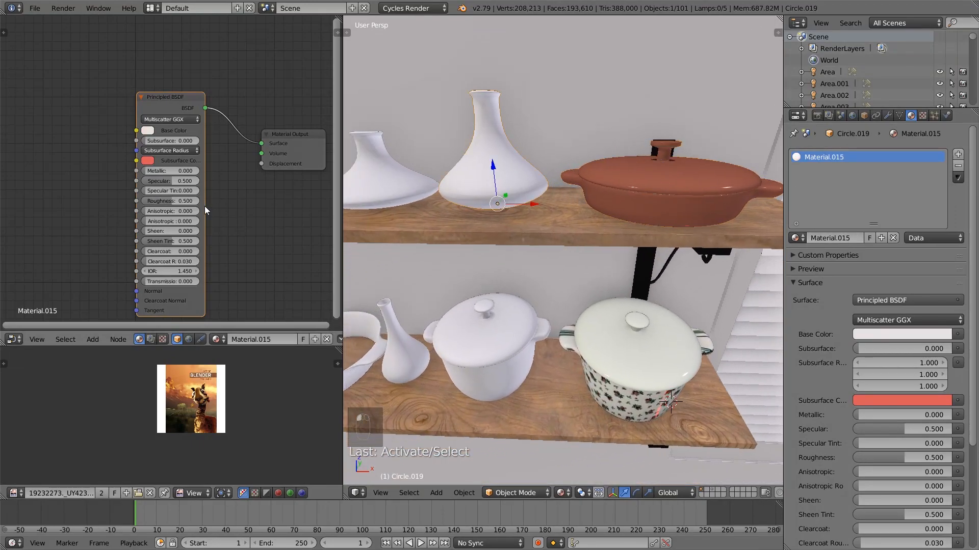
mouse_move(173, 181)
left_mouse_down()
mouse_move(154, 182)
mouse_move(178, 185)
mouse_move(220, 160)
left_mouse_up()
left_click(149, 128)
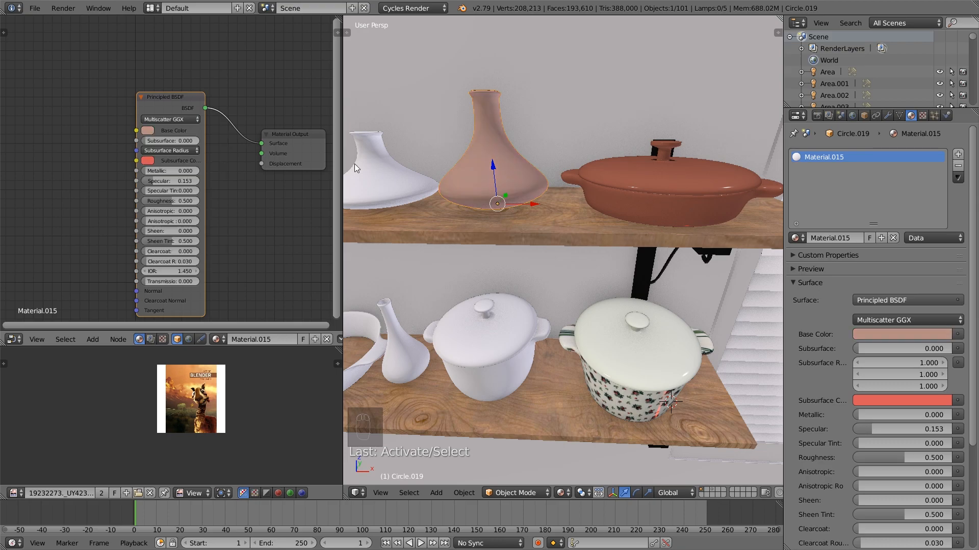
Give the shorter tagine on the upper shelf its own material copy, with specular 0.138 and a dark red-brown base color
right_click(393, 188)
left_click(855, 240)
left_click_drag(178, 181, 142, 181)
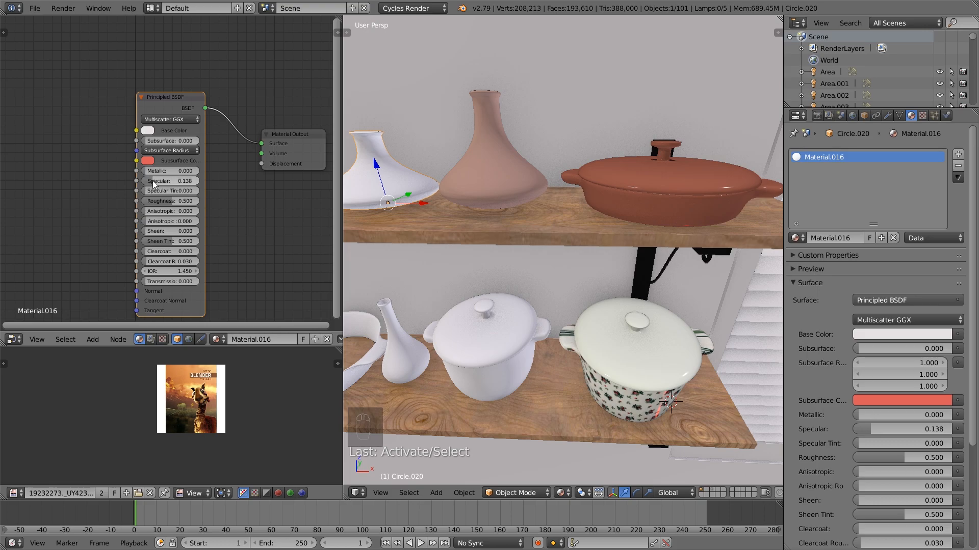
left_click(148, 131)
left_click_drag(179, 175, 174, 190)
left_click_drag(220, 169, 179, 191)
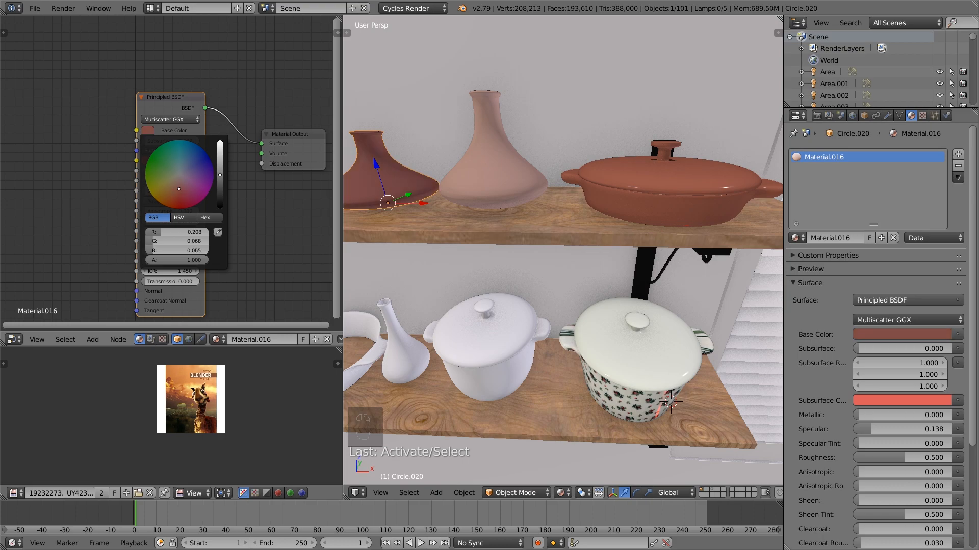
key("a")
key("Tab")
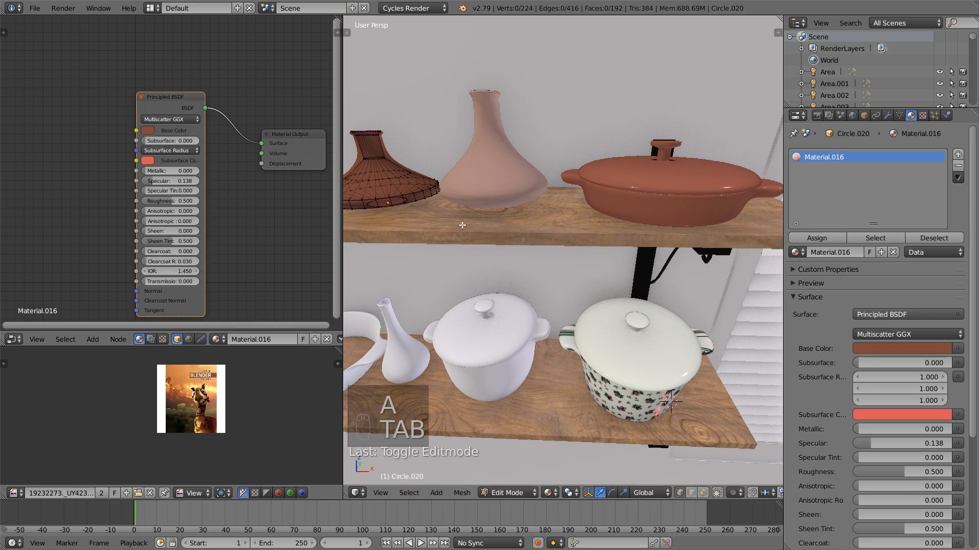
key("Tab")
Assign Material.014 to the open two-handled pan on the lower shelf and make it a separate copy
middle_click_drag(470, 227, 535, 159, "shift")
middle_click_drag(516, 289, 607, 272)
scroll(546, 296, "down", 1)
right_click(491, 304)
right_click(490, 305)
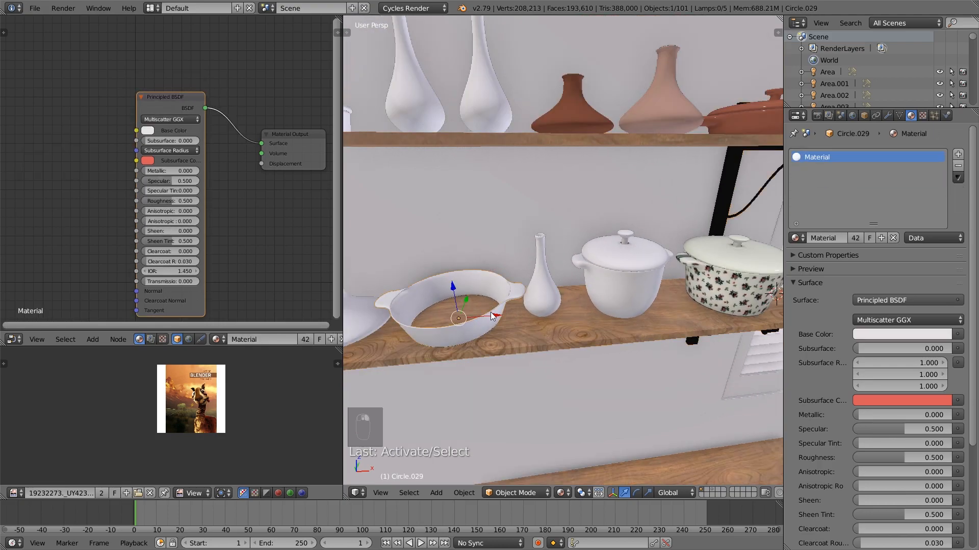
right_click(740, 133)
right_click(484, 314)
left_click(795, 238)
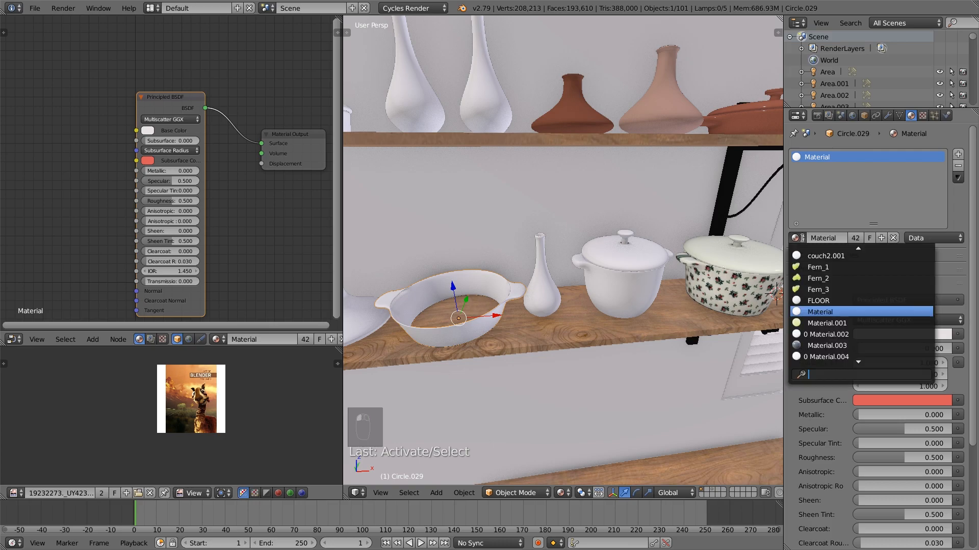
type("14")
left_click(857, 256)
left_click(857, 239)
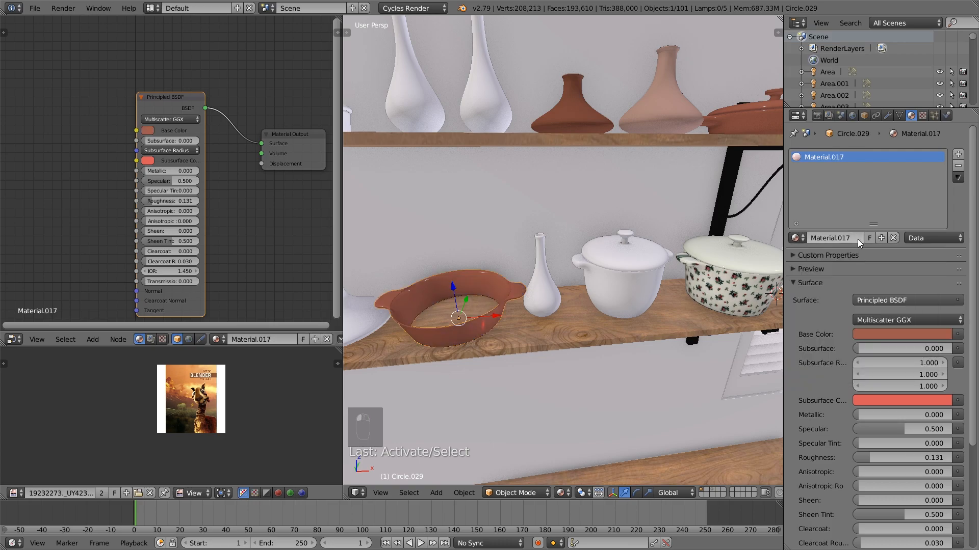
Set the open pan's base color to a muted grey-brown, about R 0.340, G 0.243, B 0.209
left_click(148, 131)
left_click_drag(178, 195, 179, 179)
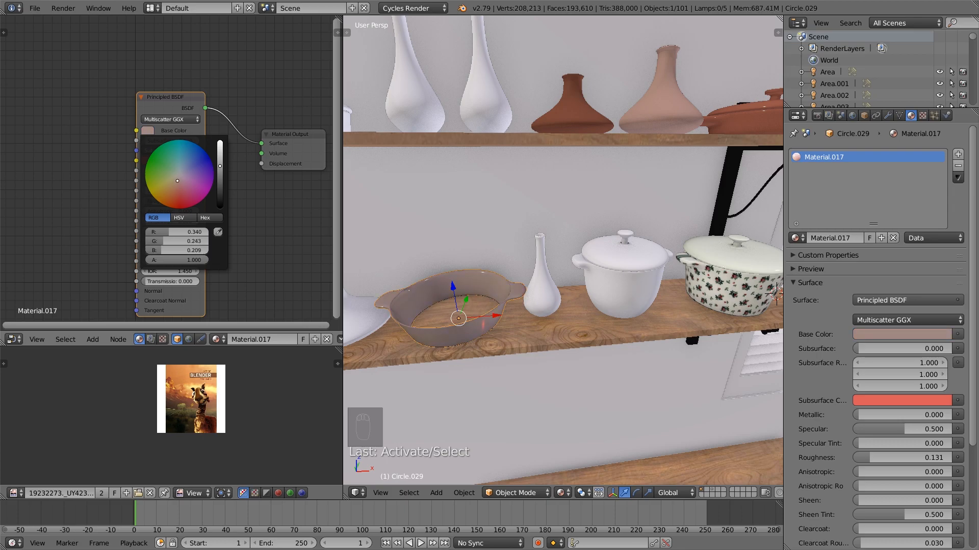
key("a")
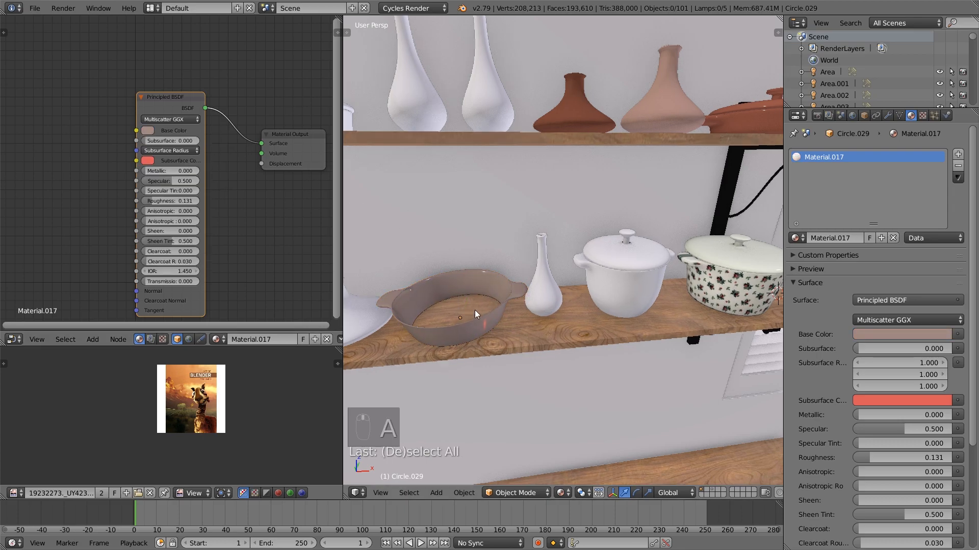
Assign Material.016 to the white tagine beside the open pan on the lower shelf
middle_click_drag(472, 310, 553, 315, "shift")
right_click(446, 331)
right_click(700, 124)
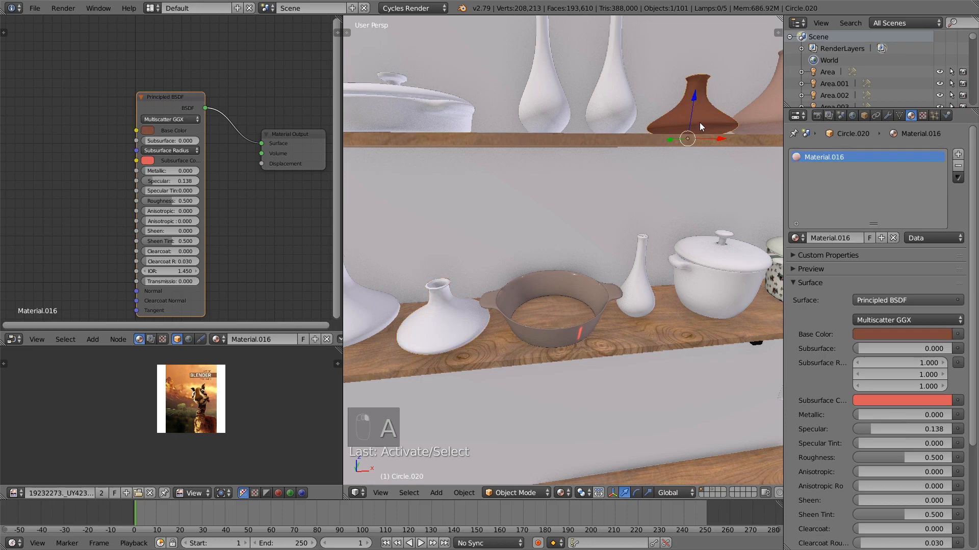
right_click(441, 331)
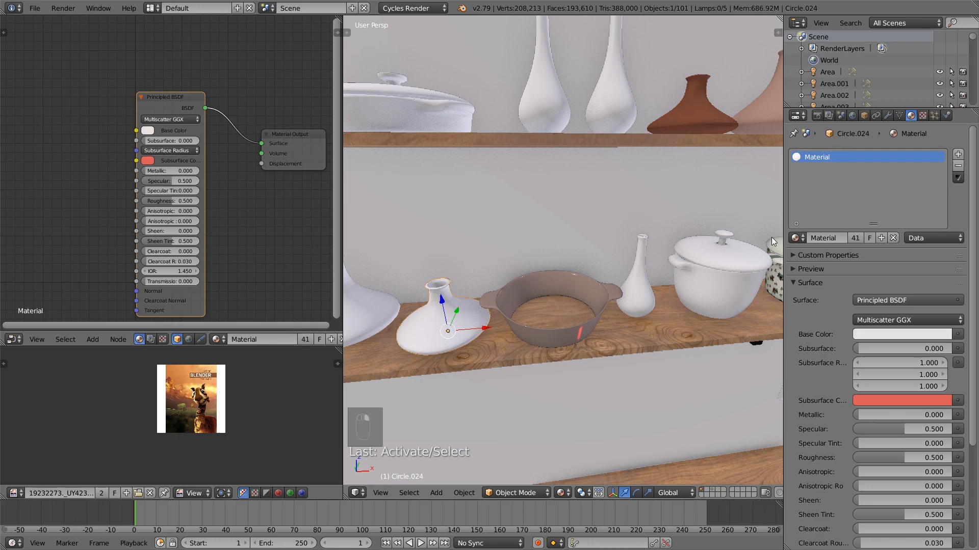
left_click(803, 237)
type("16")
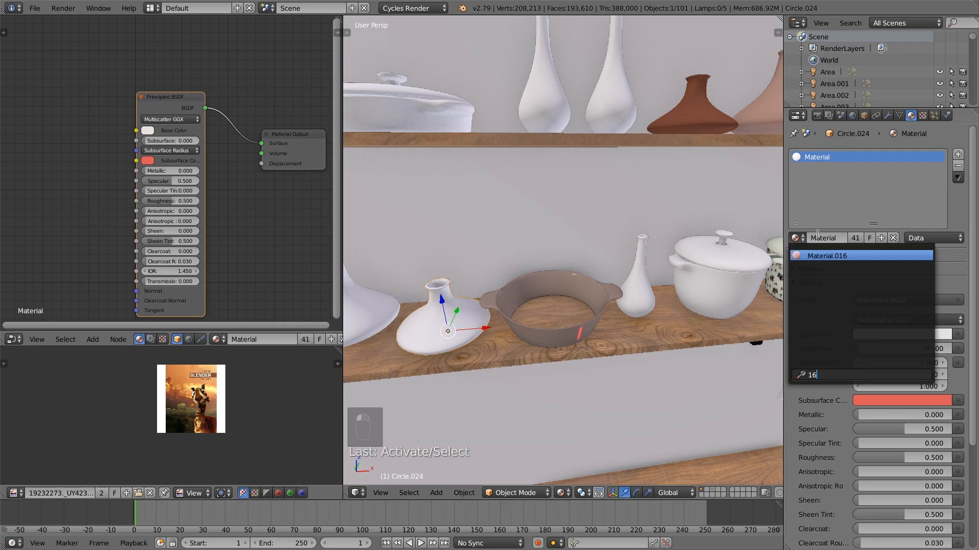
left_click(845, 254)
key("a")
Assign Material.014 to the white lidded pan on the upper shelf and make it a separate copy
middle_click_drag(516, 264, 552, 306, "shift")
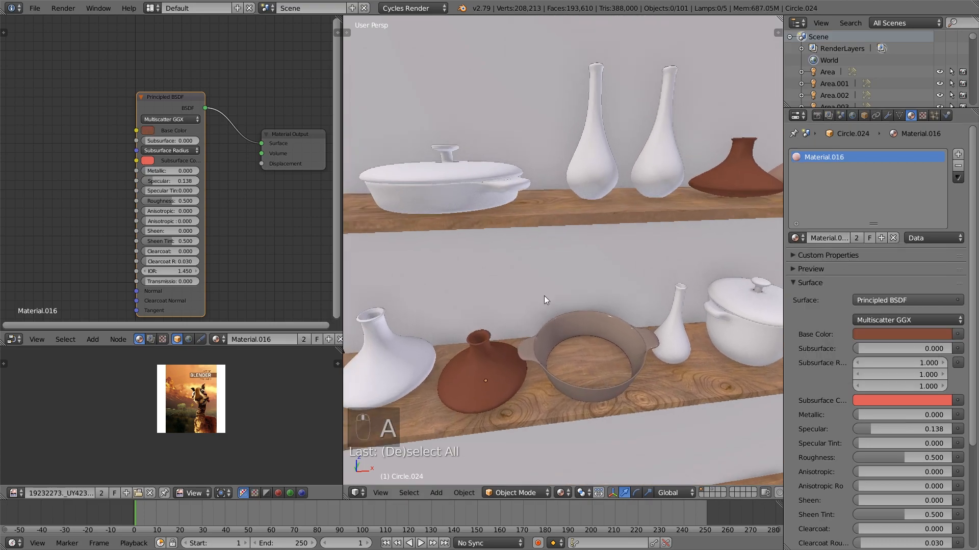
right_click(445, 185)
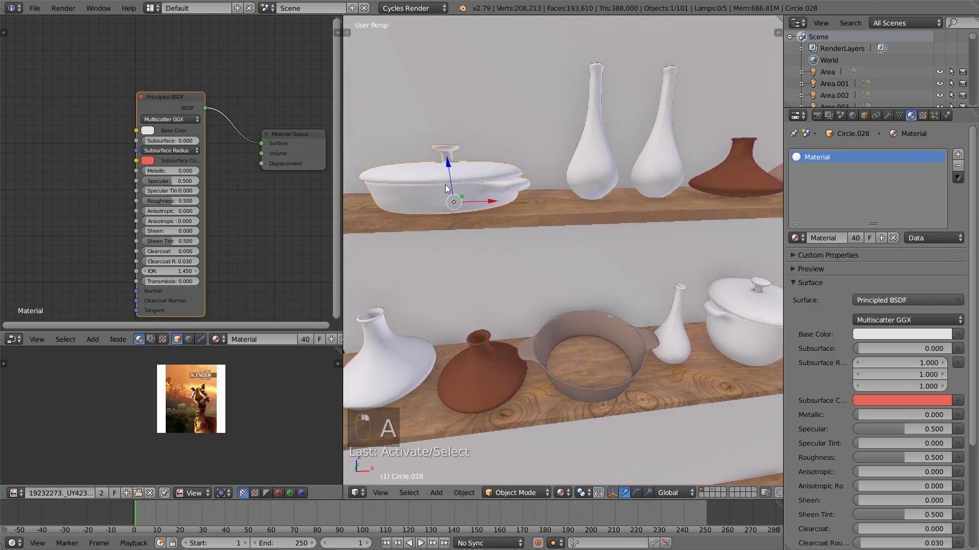
left_click(795, 238)
type("14")
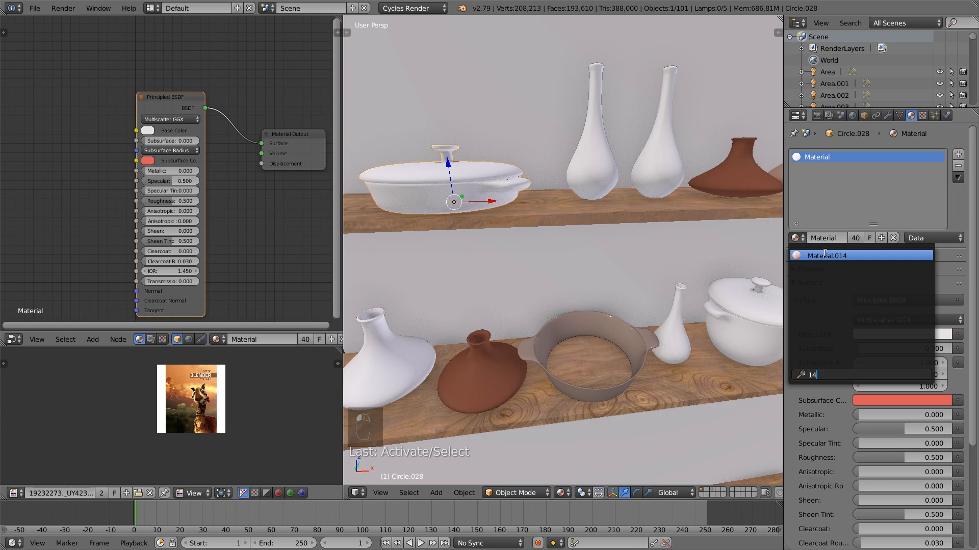
left_click(825, 255)
left_click(858, 238)
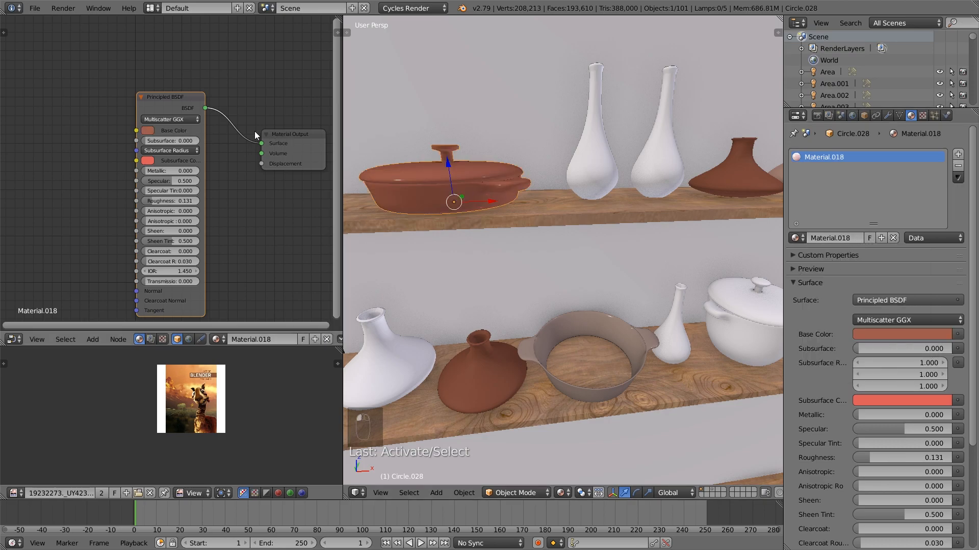
Set the lidded pan's base color to a blue-grey, about R 0.295, G 0.306, B 0.340
left_click(148, 131)
left_click(180, 172)
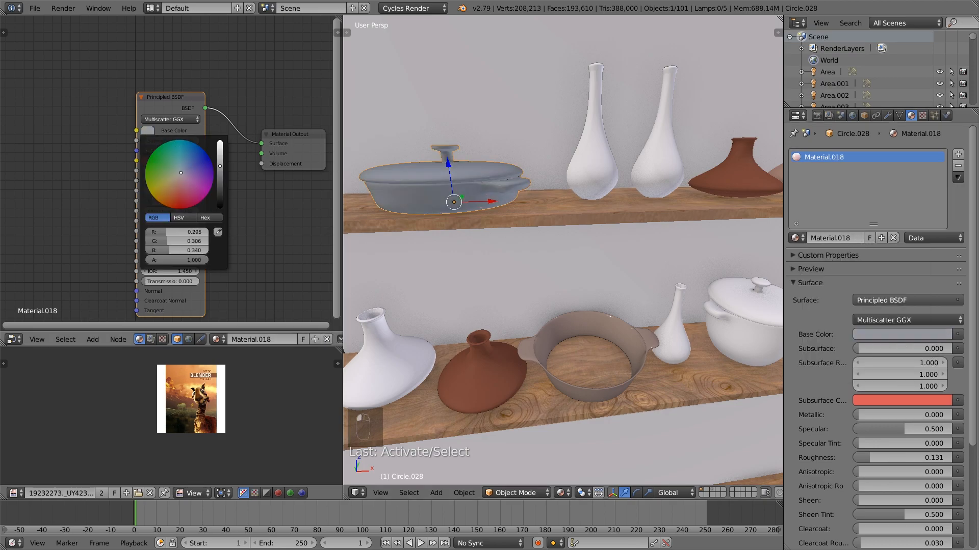
key("a")
key("Tab")
key("Tab")
scroll(587, 228, "down", 3)
right_click(619, 180)
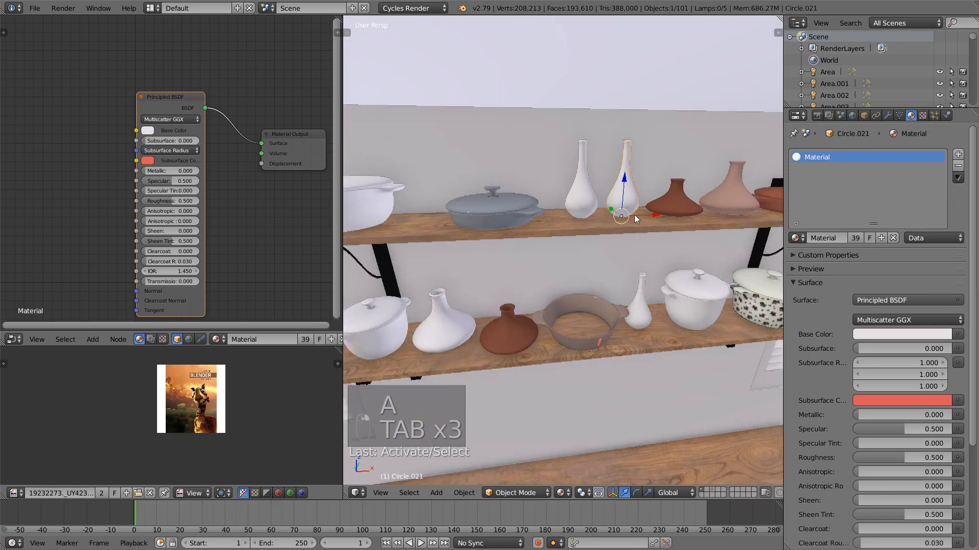
scroll(625, 269, "up", 2)
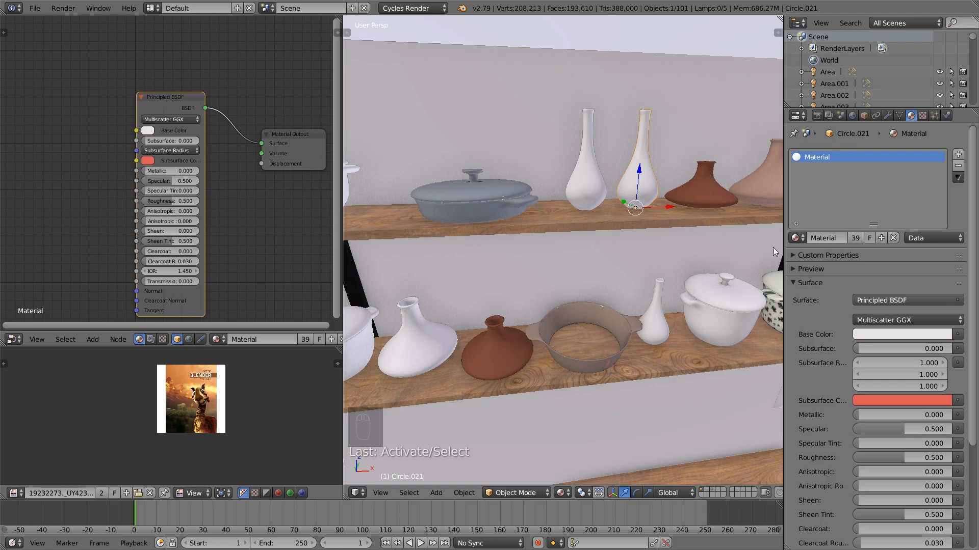
left_click(796, 238)
type("1")
key("Escape")
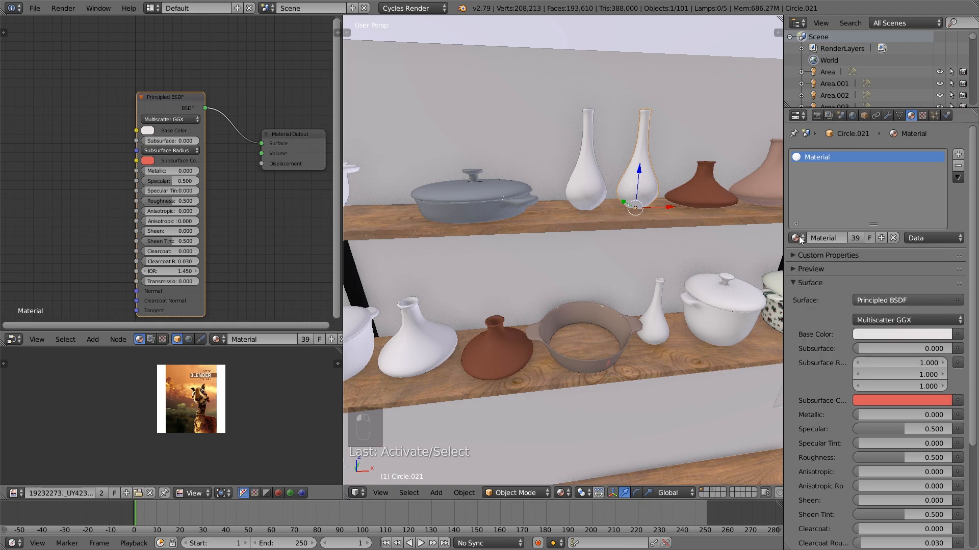
Assign Material.016 to the long-necked vase next to the dark red-brown tagine on the upper shelf
right_click(710, 186)
right_click(644, 185)
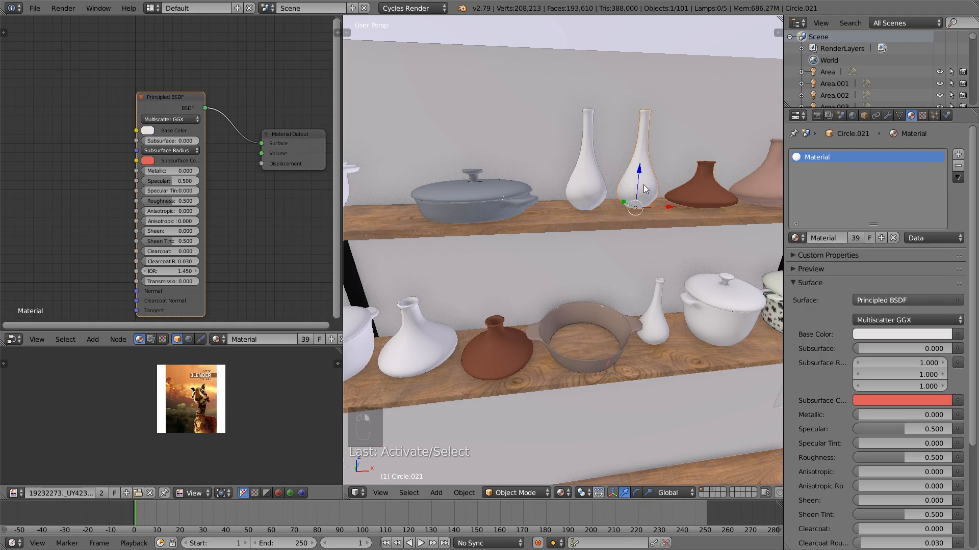
left_click(796, 238)
type("16")
left_click(827, 255)
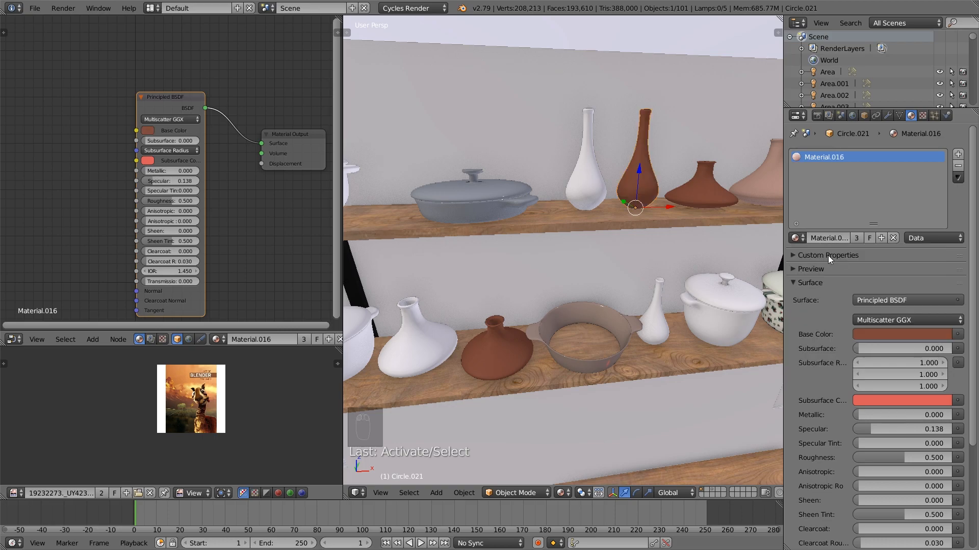
left_click(147, 130)
left_click_drag(220, 175, 221, 155)
key("Escape")
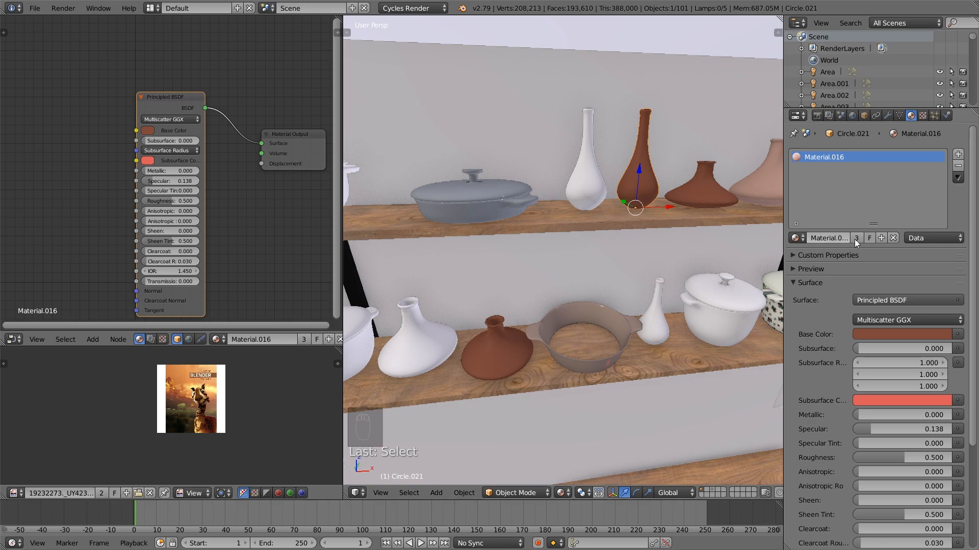
Make the vase's material a separate copy and set its base color to a light dusty pink, about R 0.479, G 0.309, B 0.286
left_click(858, 240)
left_click(148, 130)
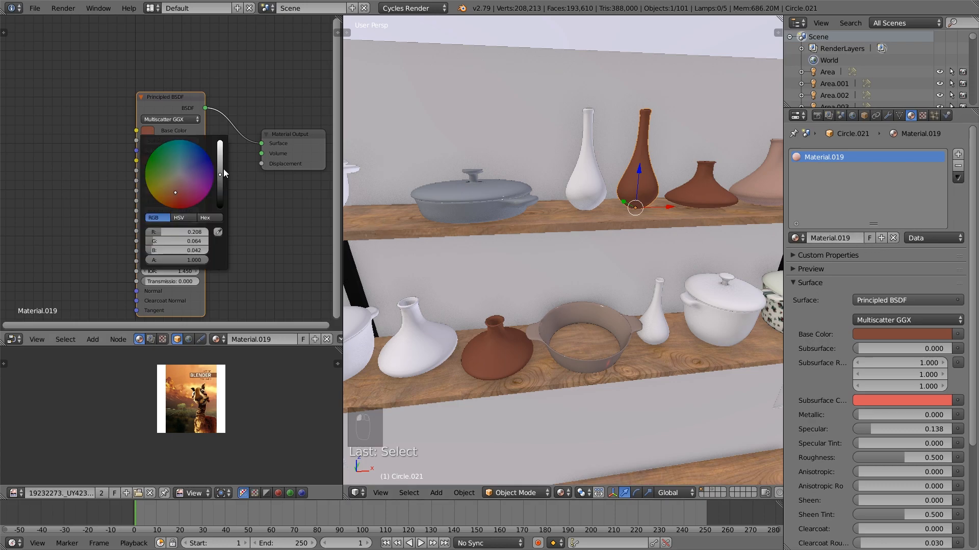
left_click_drag(220, 166, 181, 182)
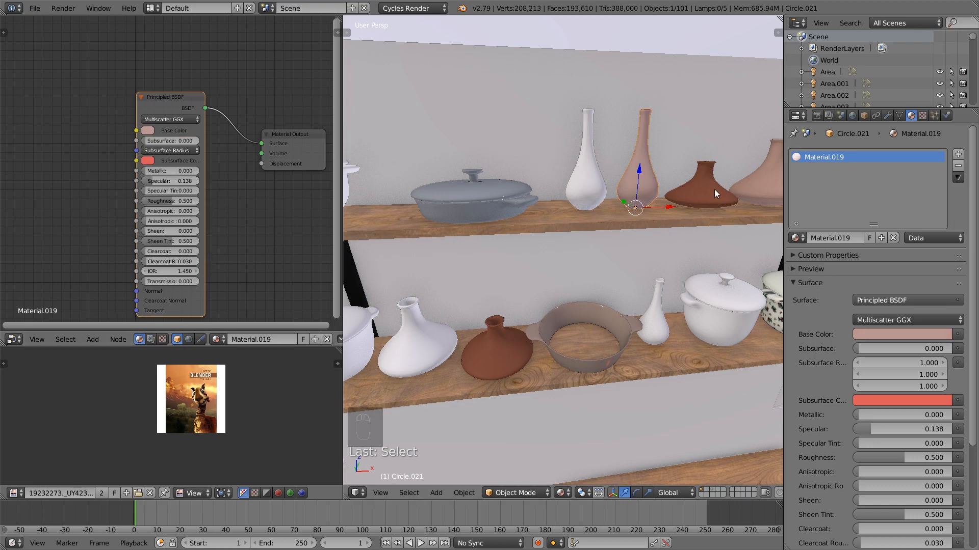
Give the other long-necked vase its own copy of Material.019 with a mauve base color, about R 0.387, G 0.239, B 0.268
right_click(577, 177)
left_click(802, 238)
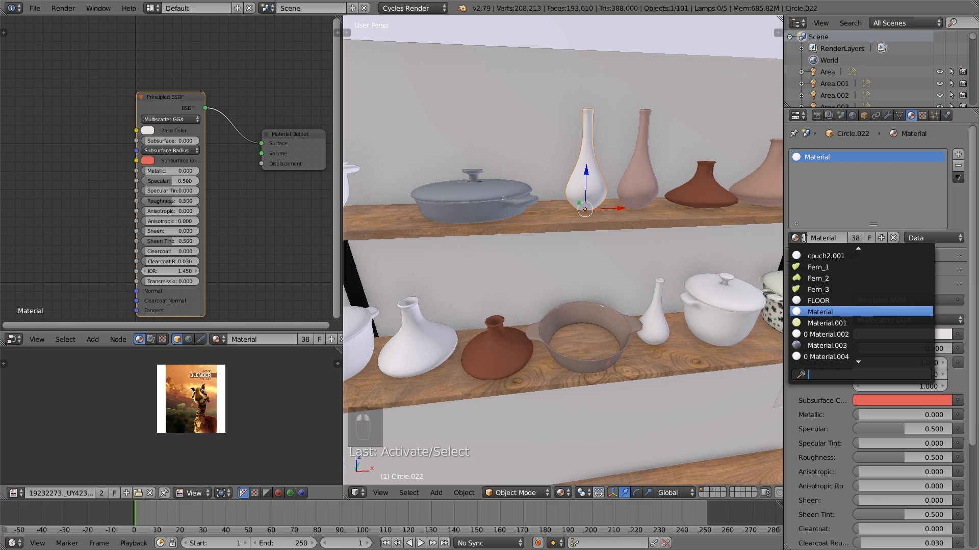
type("19")
left_click(875, 256)
left_click(856, 238)
left_click(148, 131)
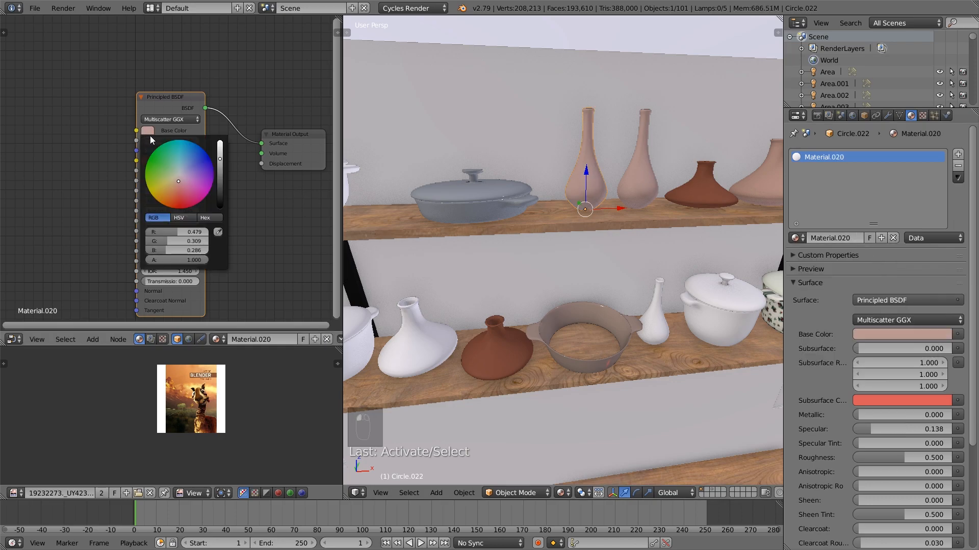
mouse_move(178, 182)
left_mouse_down()
mouse_move(220, 161)
mouse_move(184, 181)
left_mouse_up()
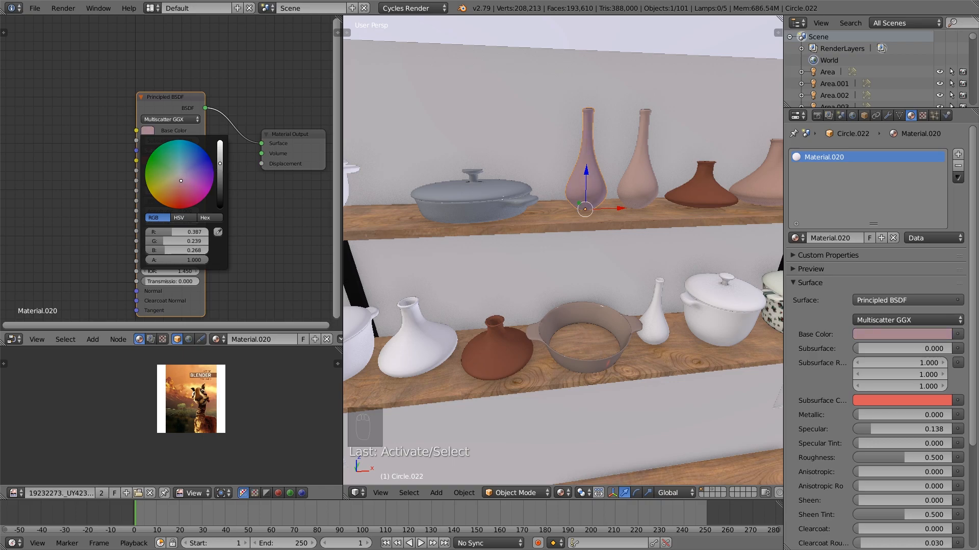
Check the kitchen shelves from the camera view and frame the small lidded pot on the lower shelf
middle_click_drag(551, 214, 604, 292)
right_click(506, 305)
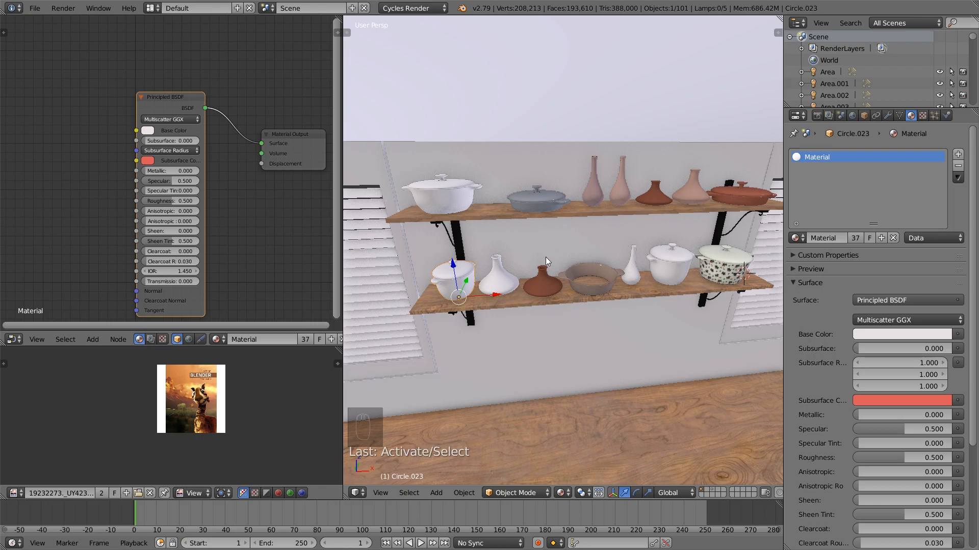
key("KP_0")
scroll(611, 246, "up", 2)
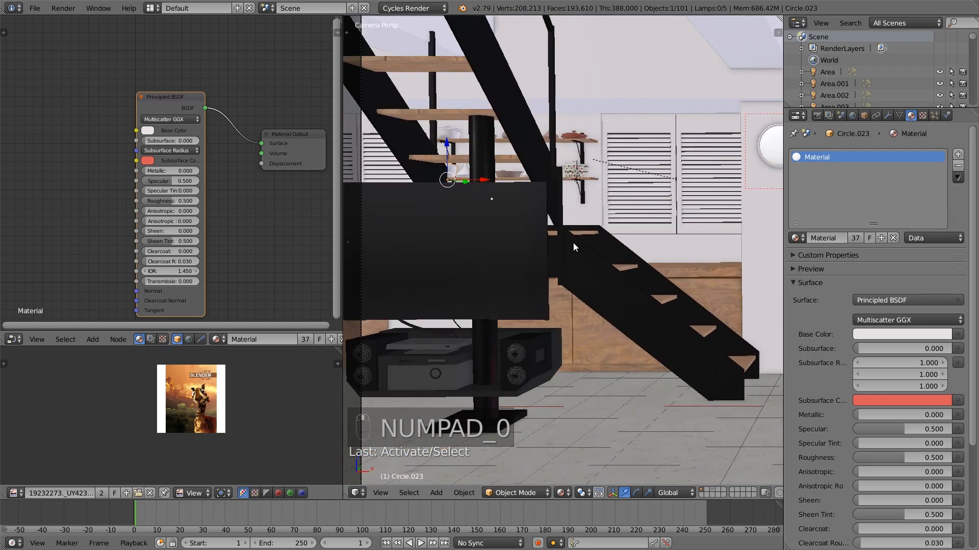
key("KP_Decimal")
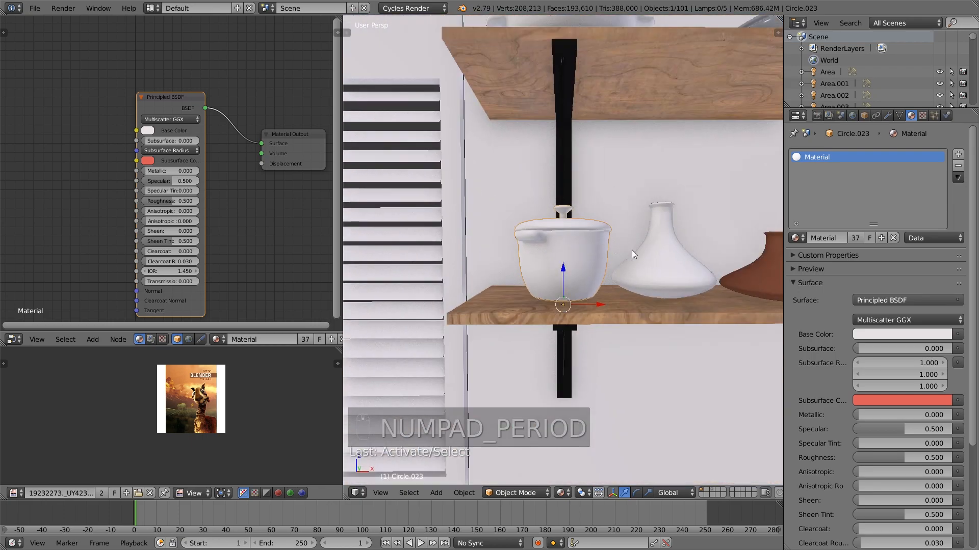
scroll(507, 253, "down", 6)
right_click(759, 229)
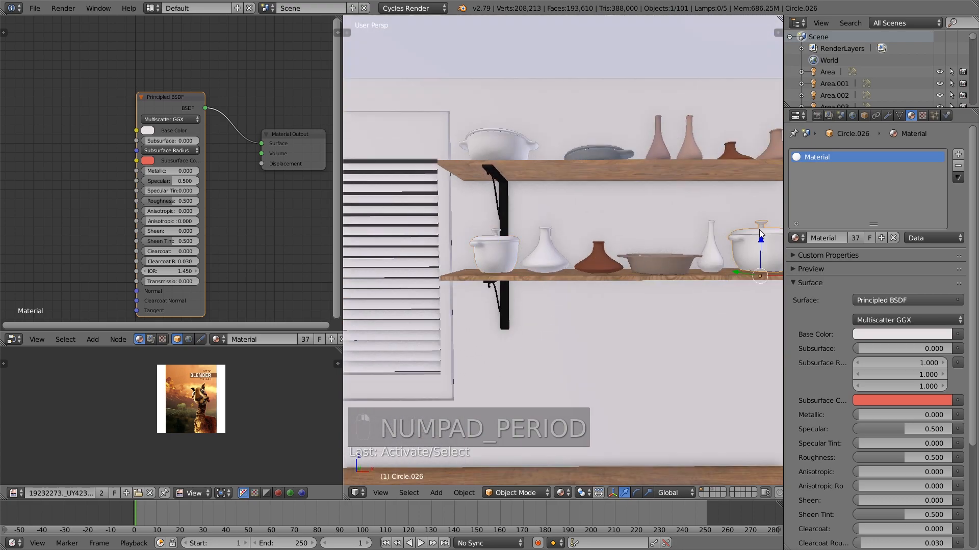
key("Tab")
key("a")
key("a")
key("Tab")
Give the white lidded pot at the lower shelf's far end its own copy of Material.013 with a darker grey-green base color
middle_click_drag(746, 259, 658, 292, "shift")
right_click(749, 283)
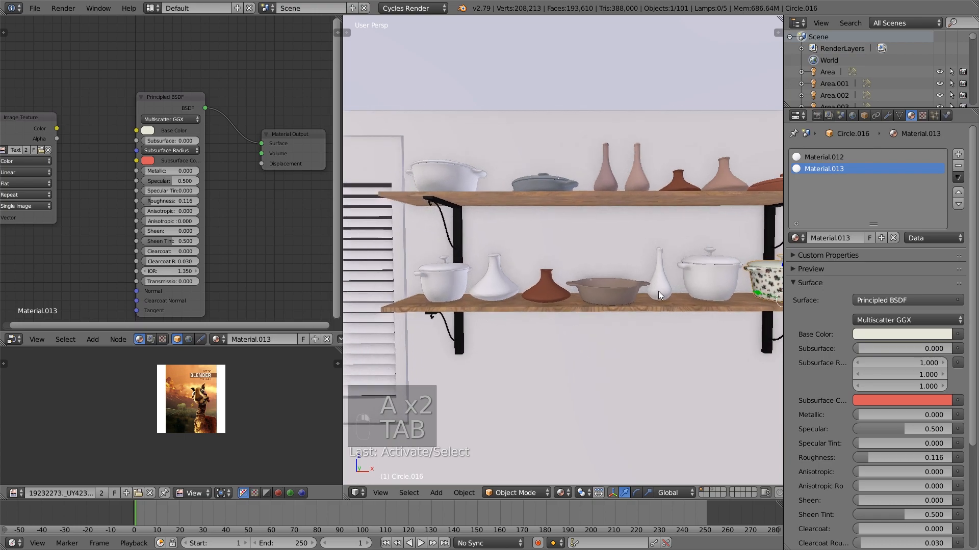
right_click(473, 275)
left_click(795, 238)
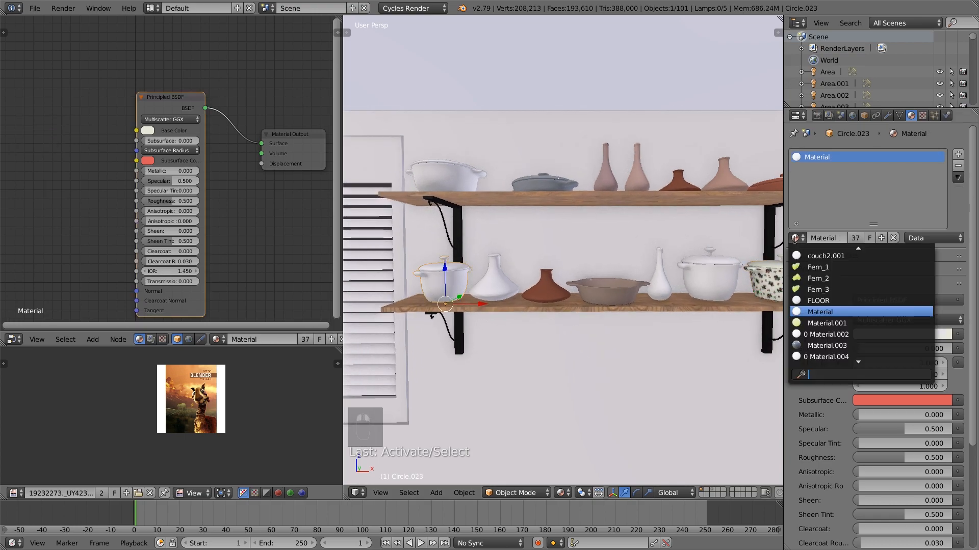
type("13")
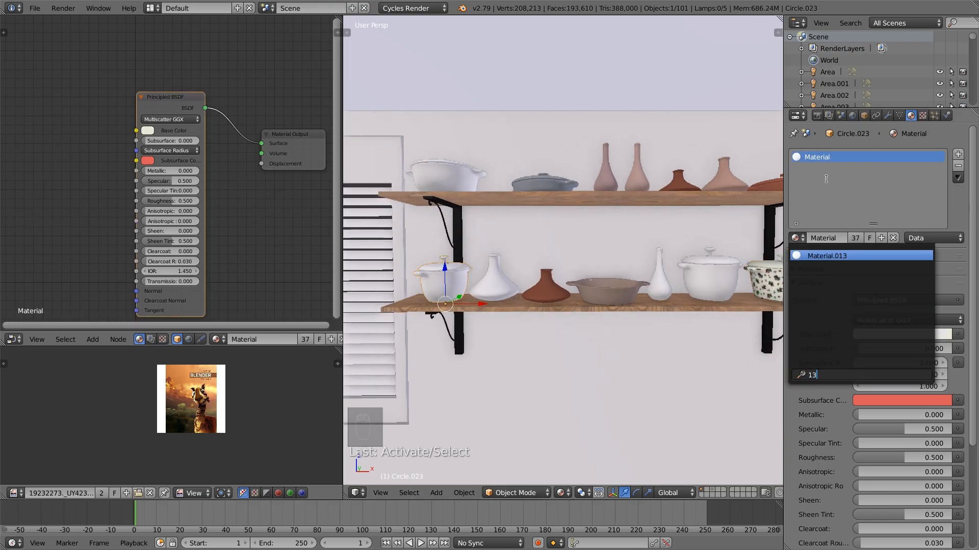
left_click(840, 261)
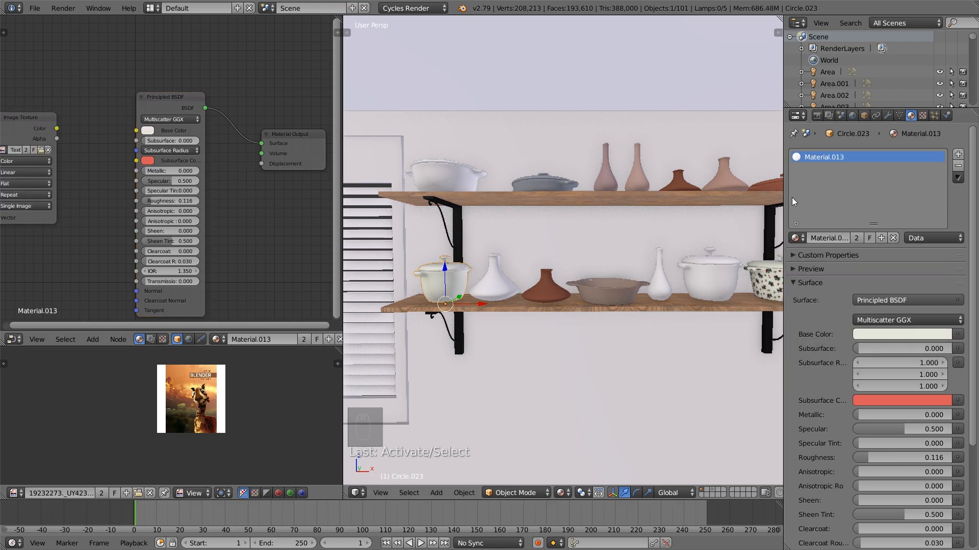
left_click(862, 239)
left_click(151, 132)
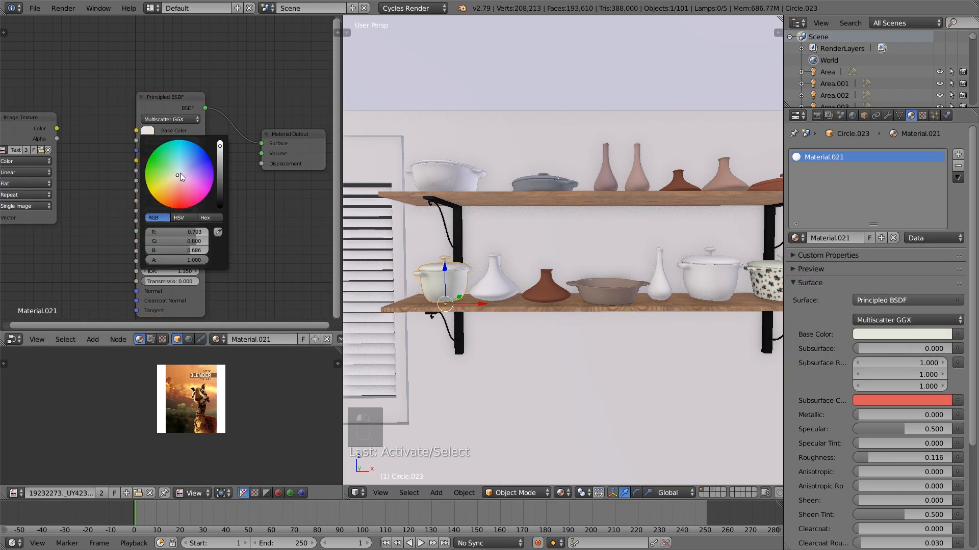
left_click_drag(219, 162, 219, 162)
Give the large white pot at the end of the upper shelf its own copy of Material.013 with a dark blue-grey base color
right_click(442, 182)
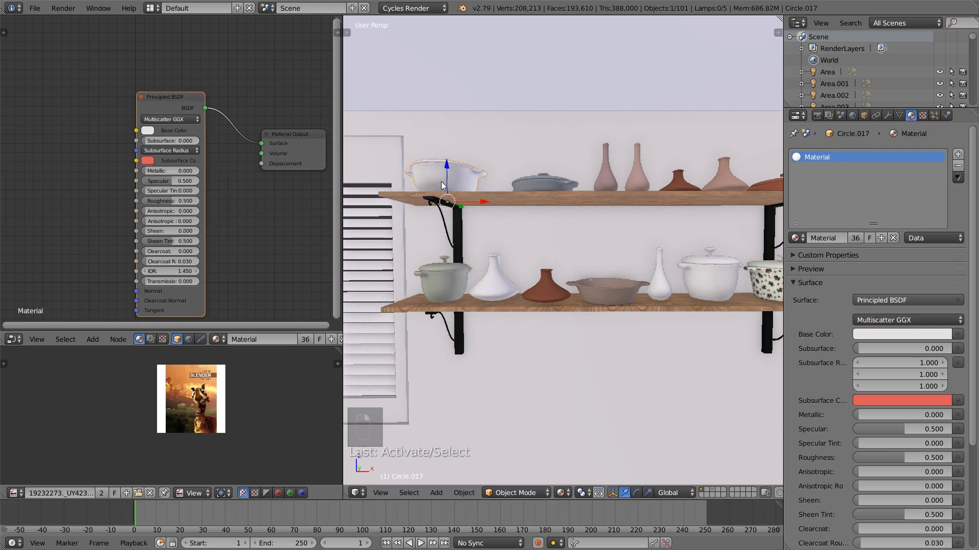
left_click(798, 238)
type("13")
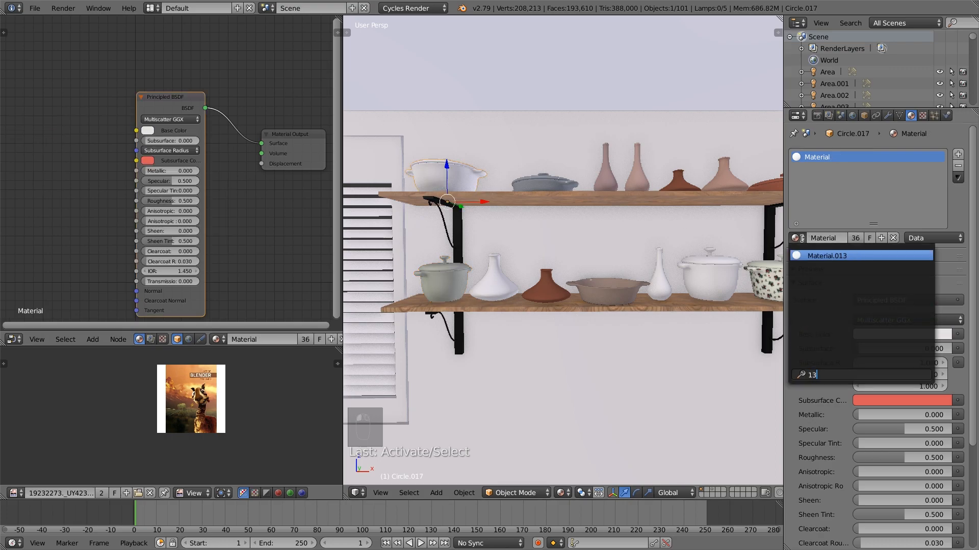
left_click(820, 257)
left_click(148, 131)
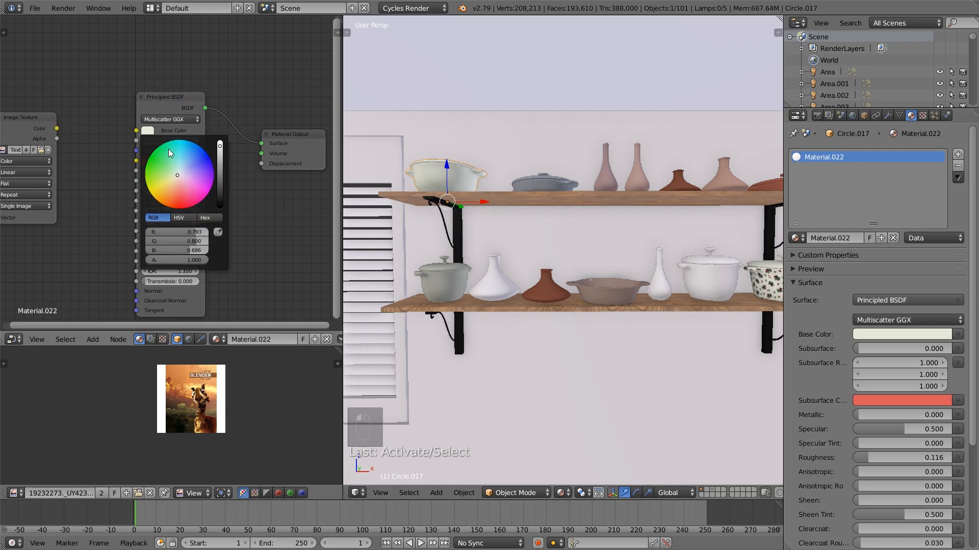
left_click_drag(178, 173, 219, 176)
key("a")
Assign Material.016 to the white long-necked vase on the lower shelf and make it a separate copy
scroll(579, 232, "down", 2)
middle_click_drag(597, 256, 550, 258, "shift")
scroll(551, 259, "up", 1)
right_click(597, 279)
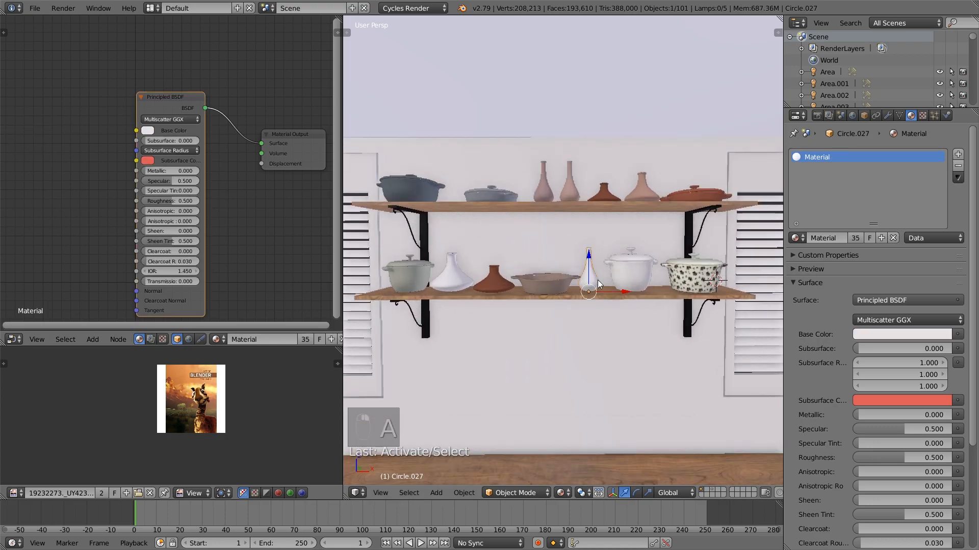
right_click(609, 201)
right_click(609, 200)
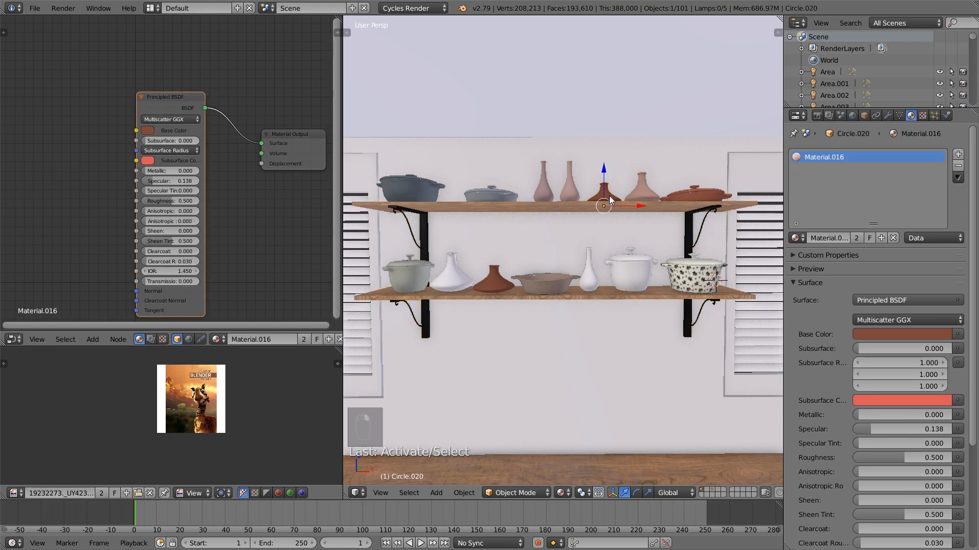
right_click(598, 290)
left_click(795, 238)
type("16")
left_click(816, 256)
left_click(854, 238)
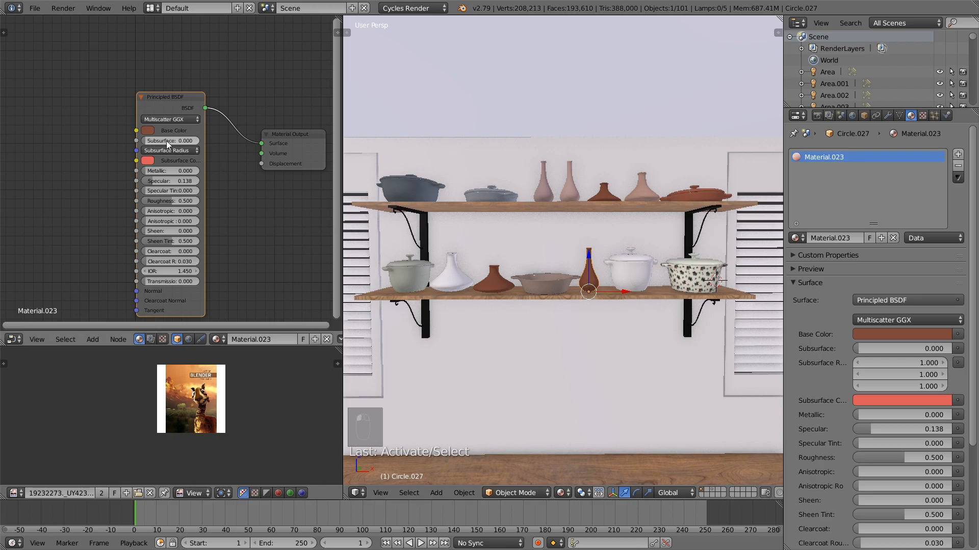
Change the long-necked vase's base color to a lighter, pinkish terracotta red
left_click(148, 131)
left_click_drag(178, 181, 220, 162)
left_click_drag(195, 193, 178, 192)
key("a")
Assign Material.013 to the white lidded pot beside the floral pot and make it a separate copy
scroll(598, 293, "down", 2)
key("Tab")
key("Tab")
key("Tab")
middle_click_drag(615, 292, 673, 276)
right_click(613, 268)
scroll(619, 270, "up", 3)
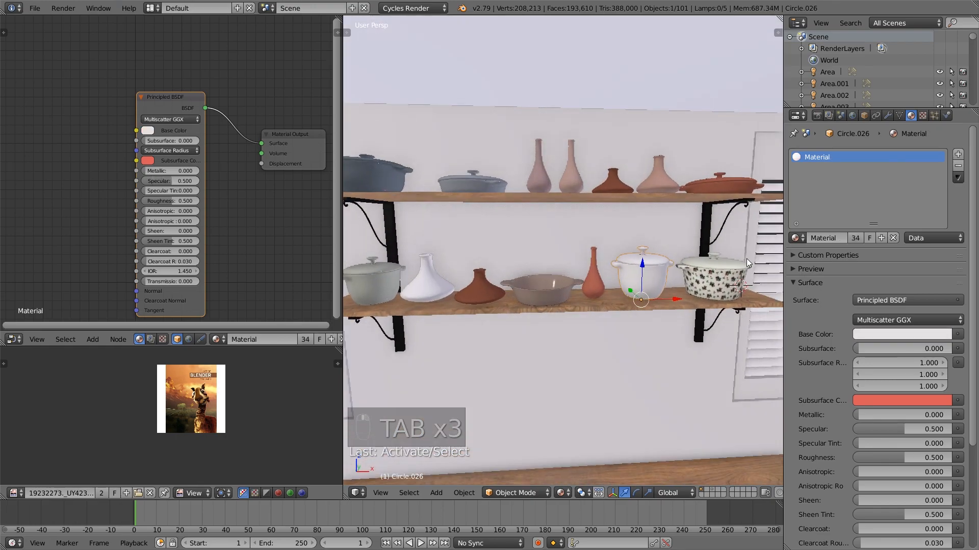
right_click(717, 277)
right_click(665, 280)
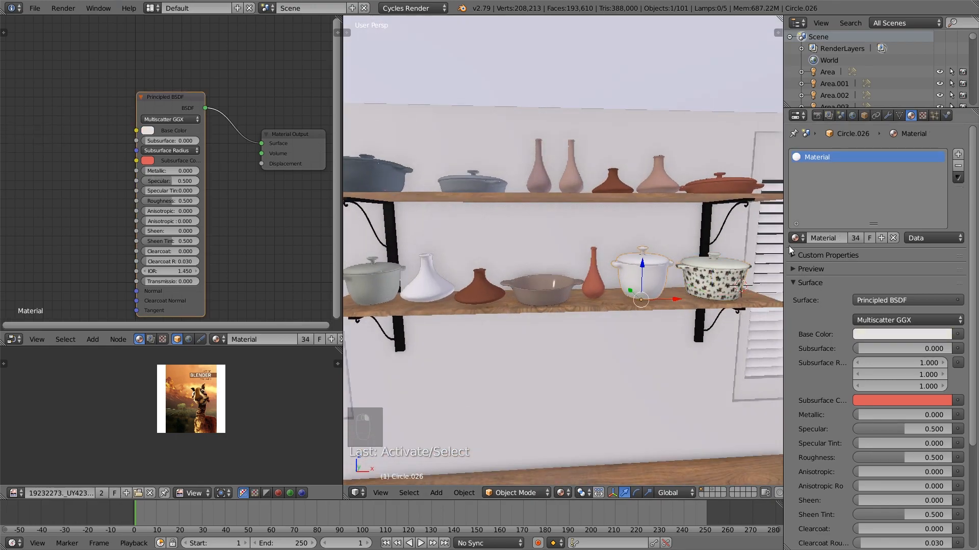
left_click(796, 238)
type("13")
left_click(828, 255)
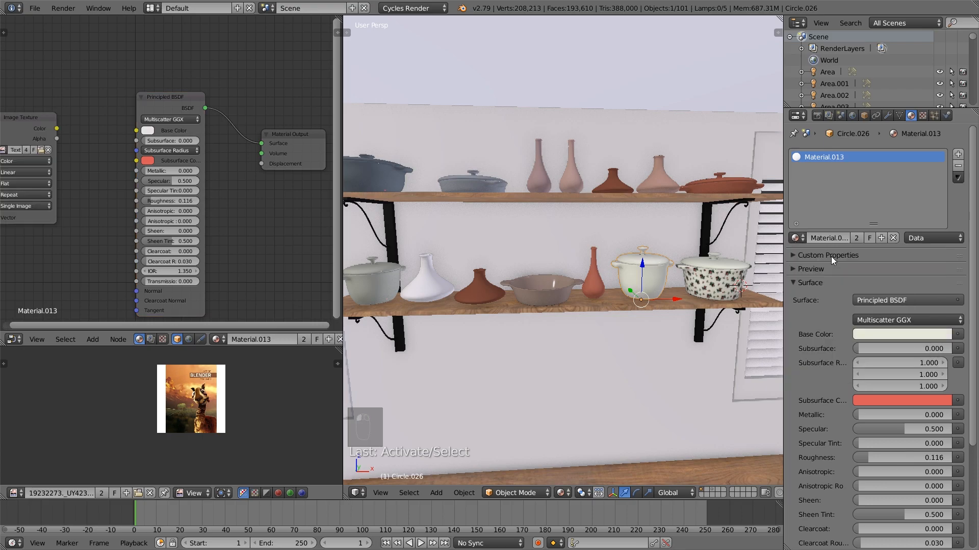
left_click(867, 238)
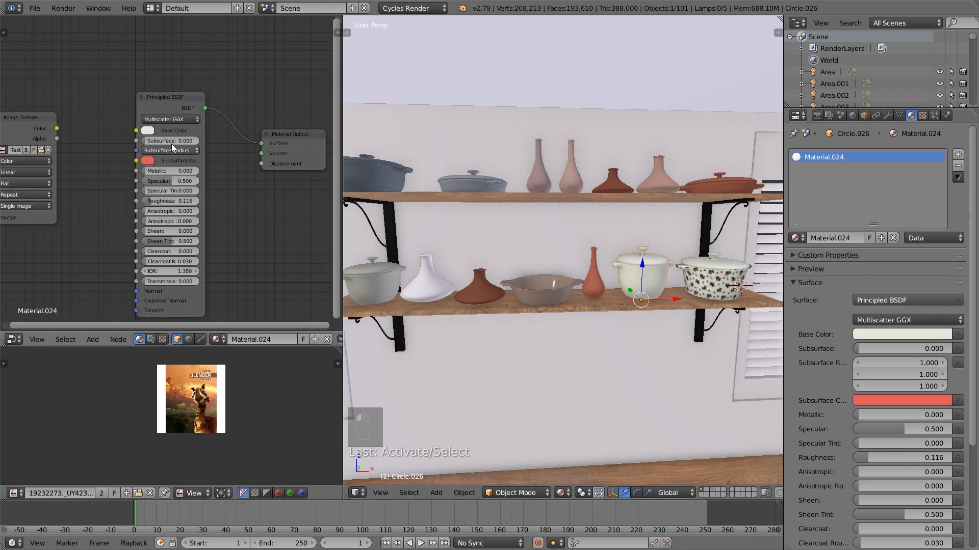
Darken the base color of the lidded pot beside the floral one to a muted beige
left_click(148, 131)
left_click_drag(177, 178, 222, 164)
key("a")
Return to the camera view, widen the 3D viewport, and frame the whole living room in it
scroll(620, 277, "down", 5)
middle_click_drag(625, 291, 445, 224)
scroll(663, 288, "down", 3)
scroll(564, 286, "down", 5)
middle_click_drag(635, 301, 619, 337, "shift")
scroll(596, 288, "down", 4)
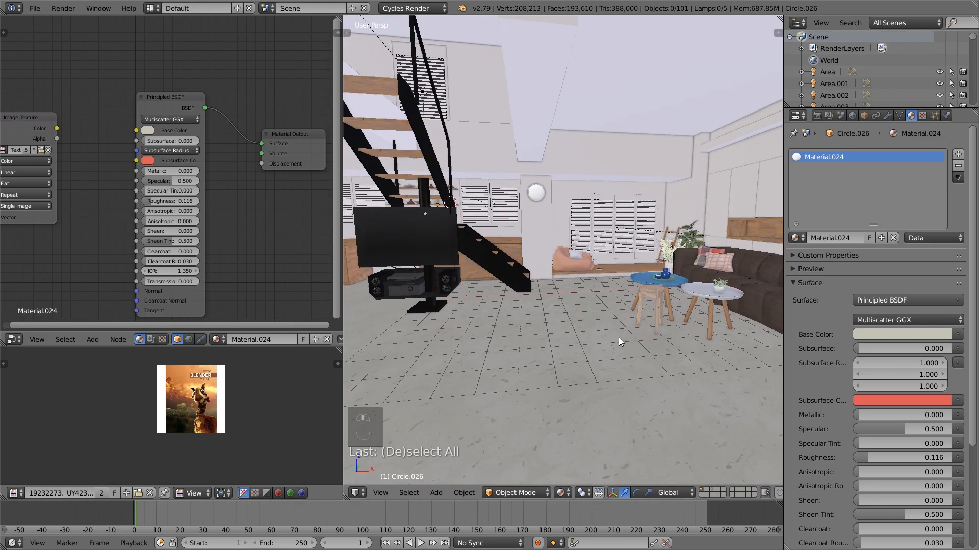
left_click(35, 8)
scroll(615, 233, "up", 1)
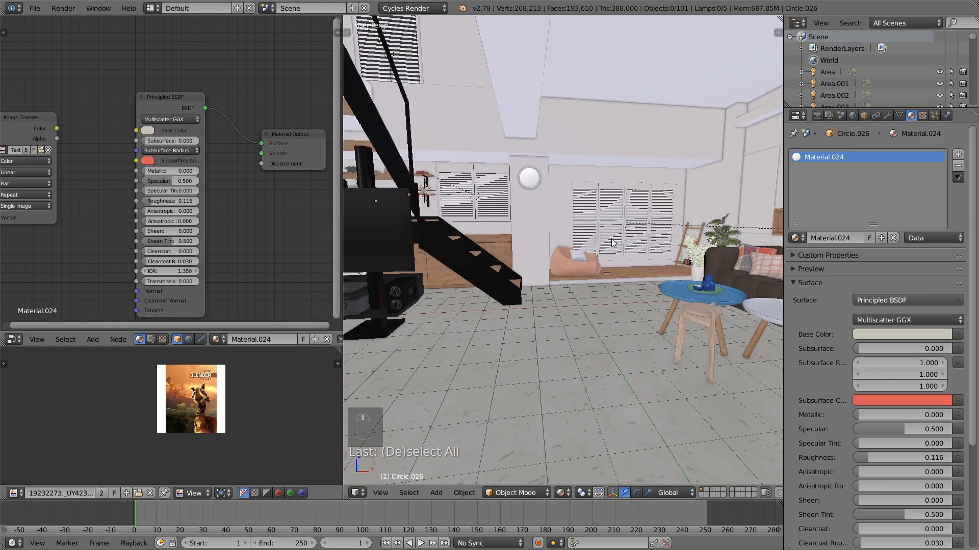
key("KP_0")
left_click_drag(345, 273, 179, 273)
scroll(584, 347, "down", 3)
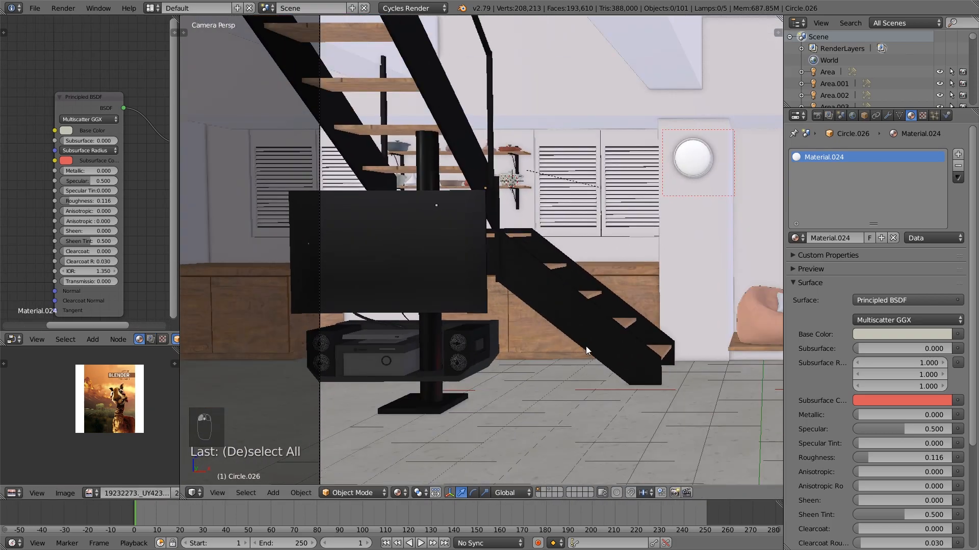
middle_click_drag(723, 347, 564, 304, "shift")
scroll(637, 294, "down", 3)
middle_click_drag(637, 293, 586, 332, "shift")
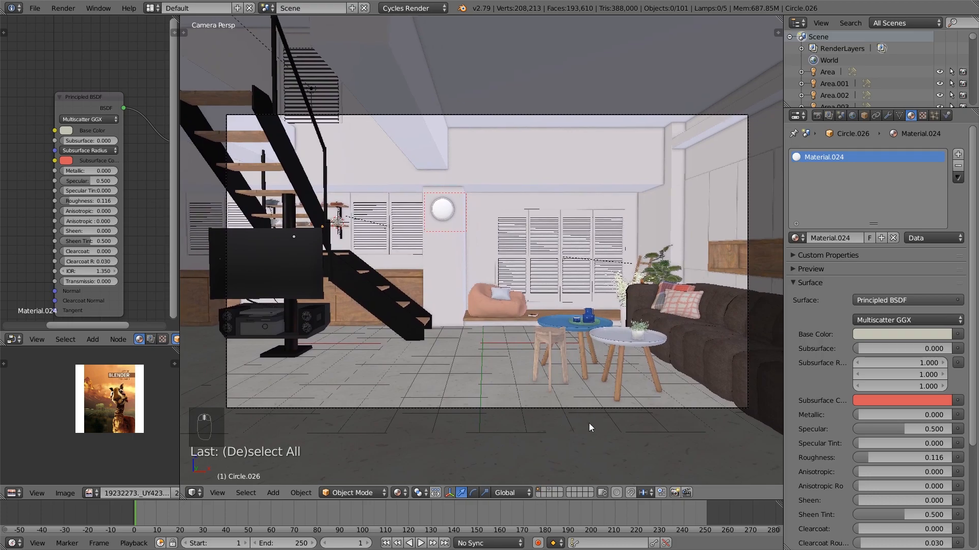
Select the camera and rotate it slightly with a free trackball rotation to adjust the room's framing
right_click(587, 408)
key("r")
key("r")
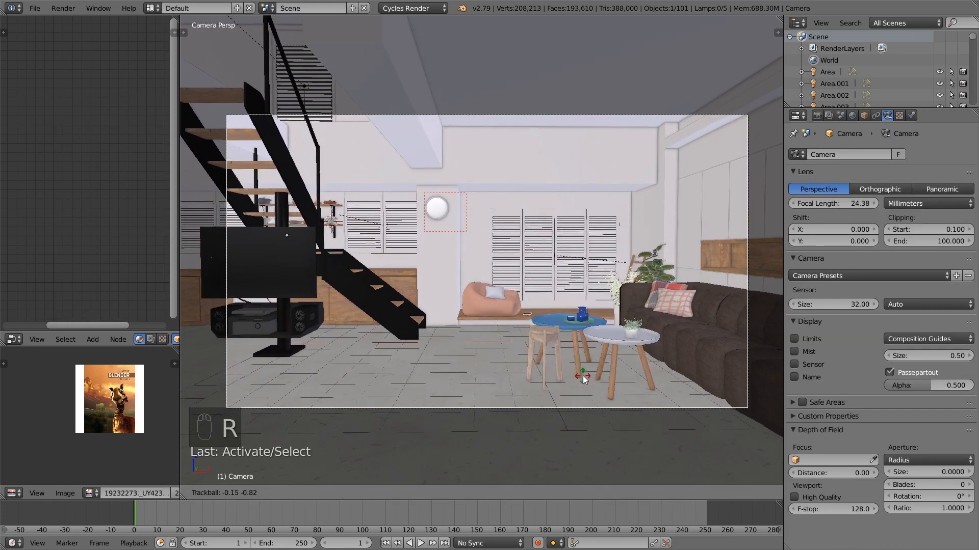
left_click(565, 366)
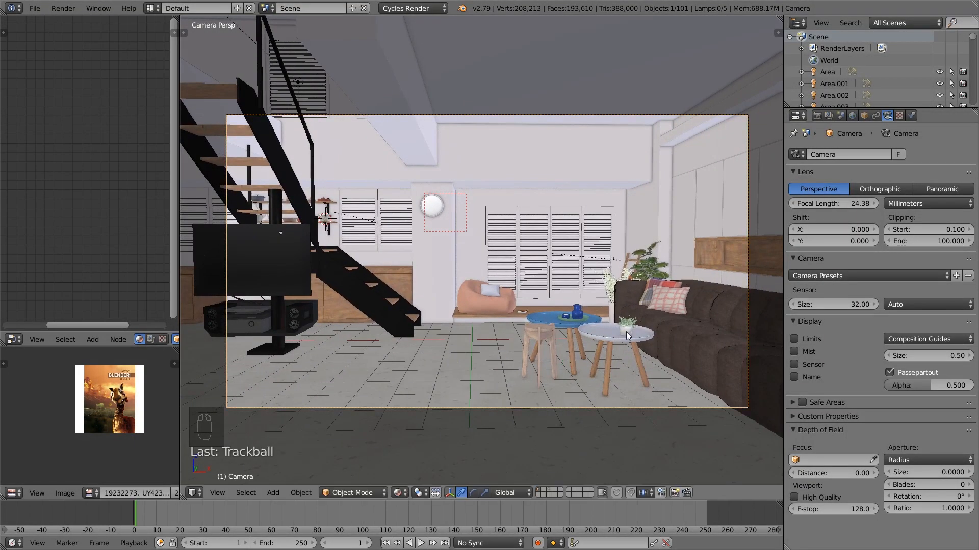
key("f")
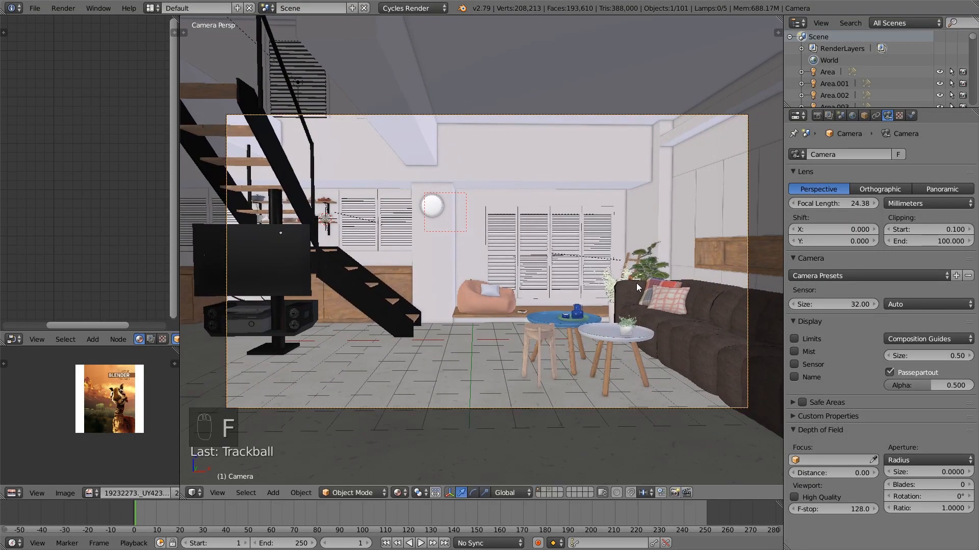
Shift the camera slightly sideways toward negative X and dolly it forward along its local Z axis
key("g")
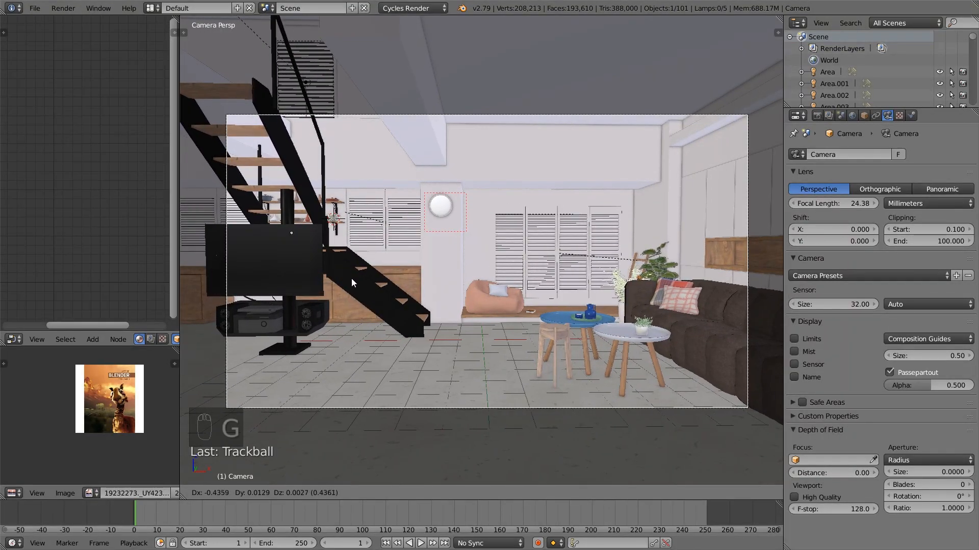
left_click(453, 298)
key("g")
key("z")
key("z")
left_click(463, 228)
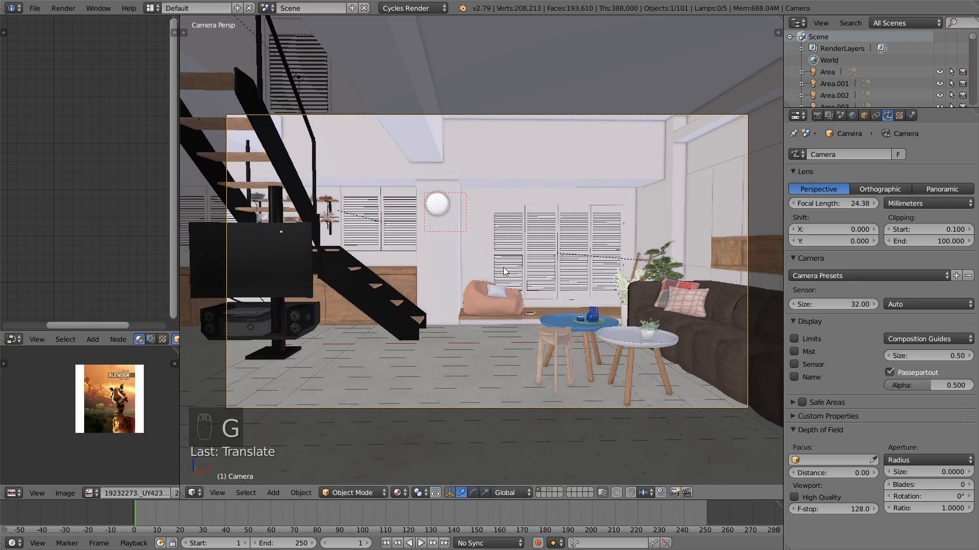
Select the white round table with its potted plant and move them slightly across the floor, keeping their height
right_click(632, 388)
key("b")
left_click_drag(676, 377, 623, 283)
key("b")
middle_click_drag(721, 346, 629, 280)
key("b")
left_click_drag(680, 336, 655, 345)
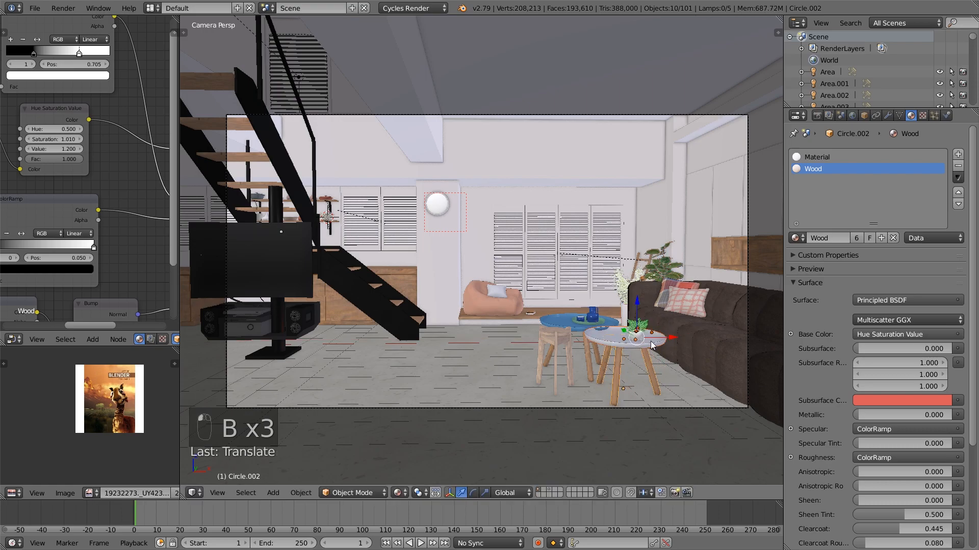
key("g")
key("shift+z")
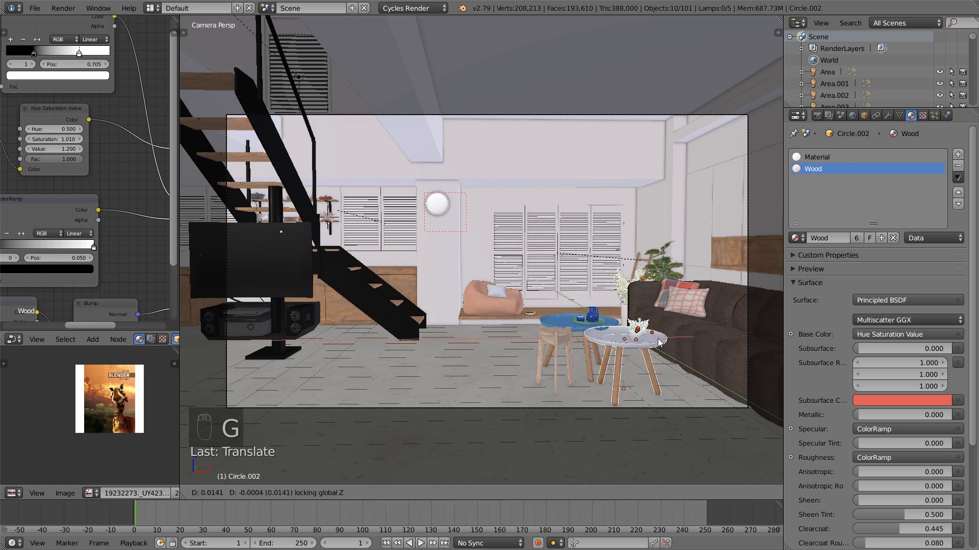
left_click(656, 345)
key("a")
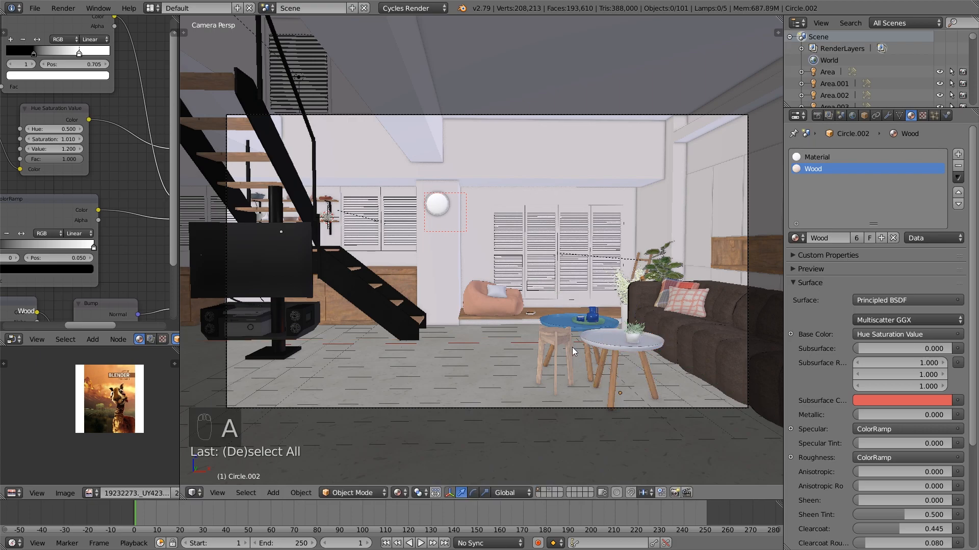
Select the blue round table, the items on it and the wooden stool, and move them slightly toward negative X
key("b")
left_click_drag(572, 351, 572, 311)
key("b")
key("b")
middle_click_drag(626, 291, 601, 268)
key("b")
middle_click_drag(519, 317, 508, 327)
key("b")
right_click(509, 372)
key("g")
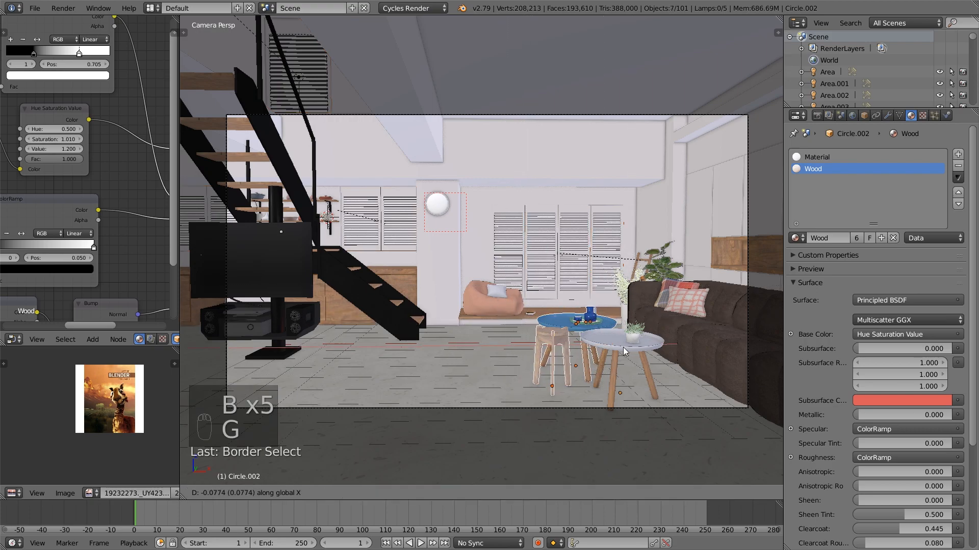
left_click(617, 347)
Select both parts of the wooden stool, adjust its position along X, and move it along Y toward the camera
right_click(550, 346)
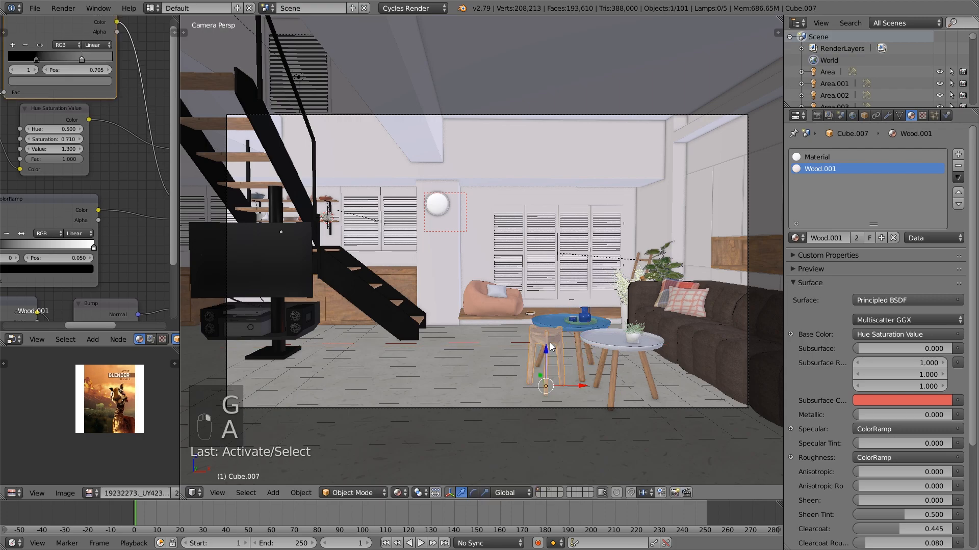
key("g")
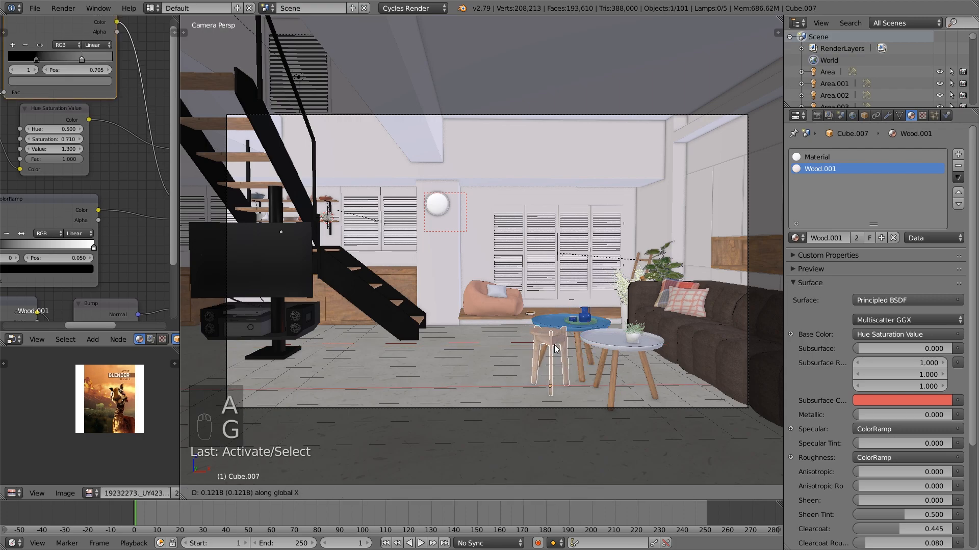
right_click(550, 340)
right_click(549, 340, "shift")
key("g")
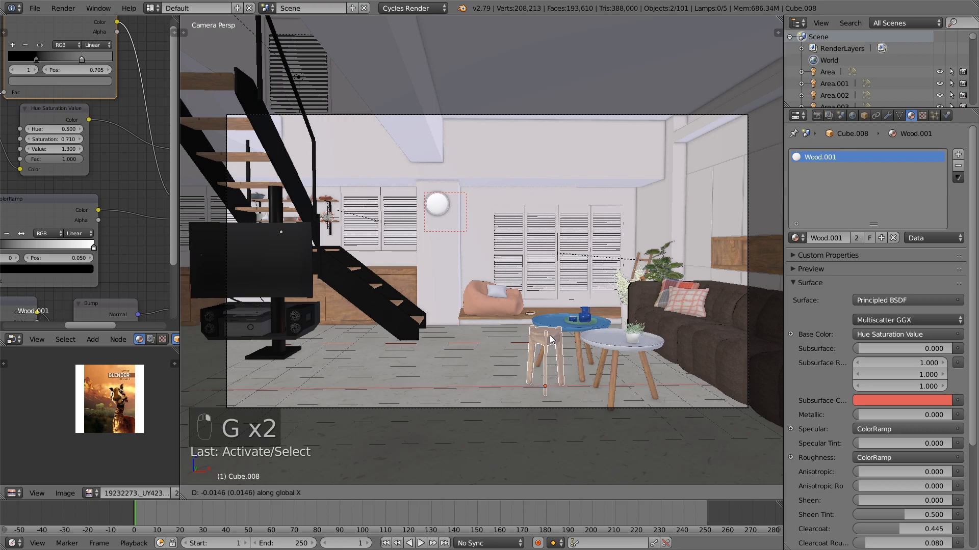
left_click(544, 341)
key("g")
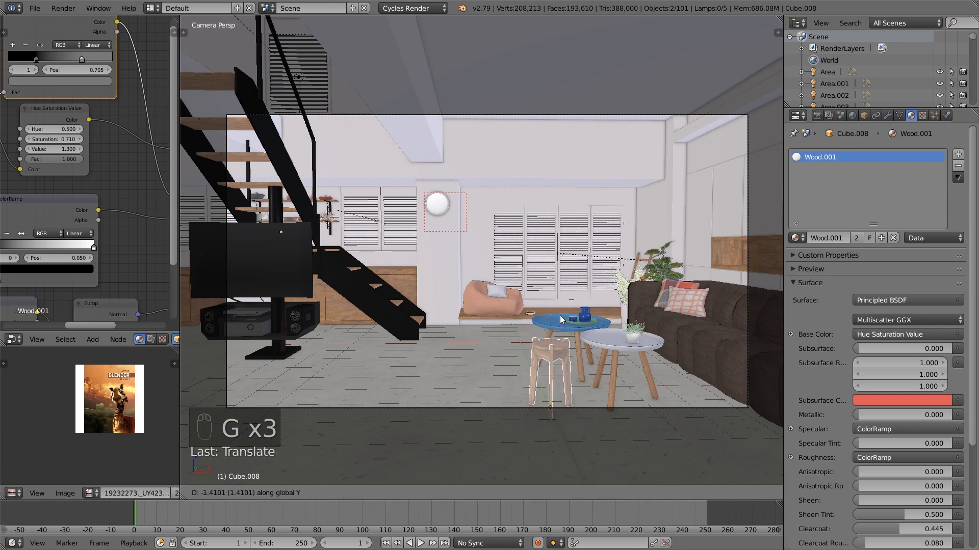
left_click(564, 322)
key("a")
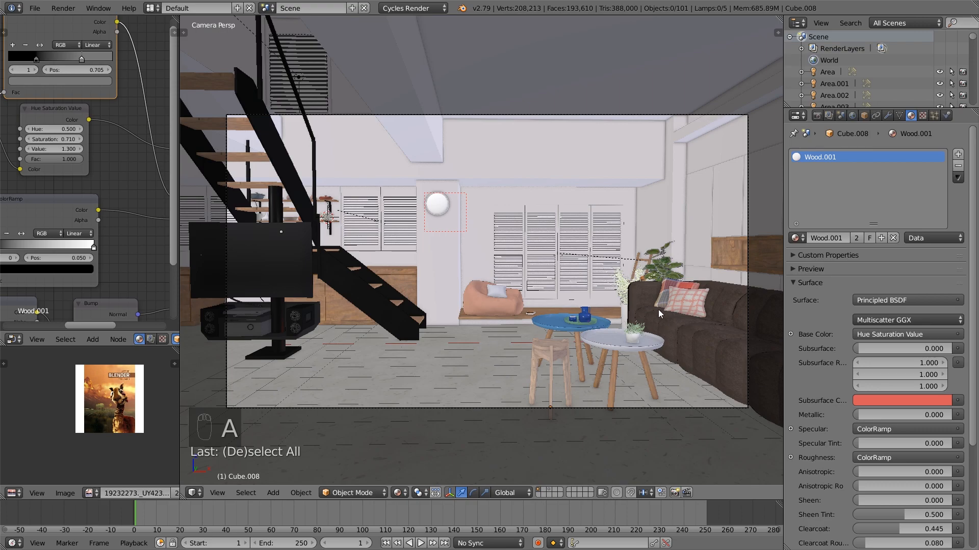
Save the scene file and set a render border around the whole camera frame
left_click(35, 8)
left_click(75, 97)
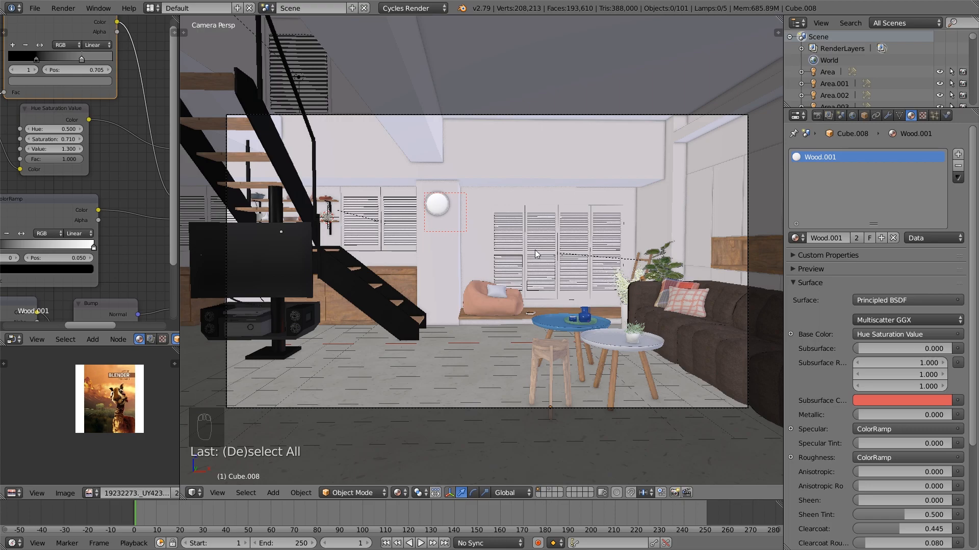
scroll(535, 254, "down", 1)
key("shift+b")
left_click_drag(737, 403, 207, 99)
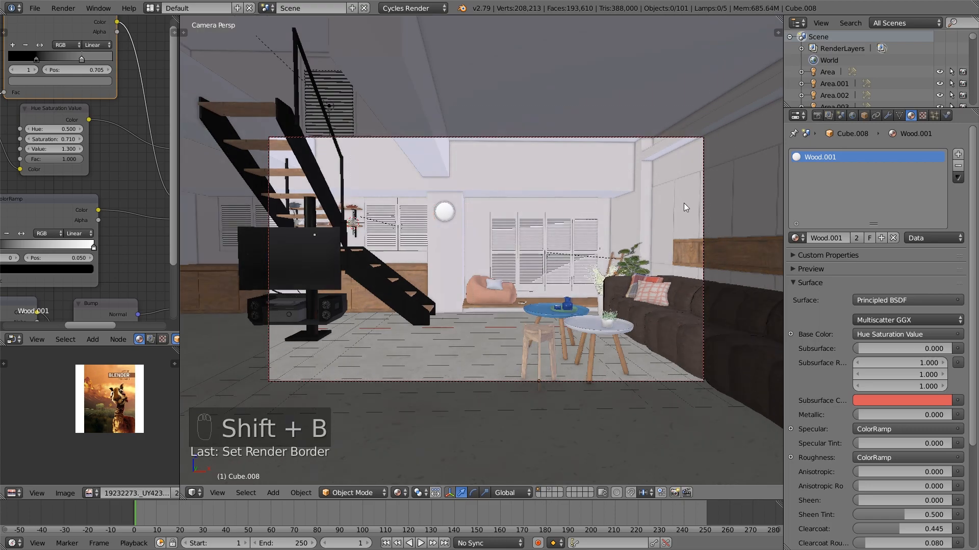
Set the render resolution to 1280 by 720 px at 100% scale
left_click(822, 117)
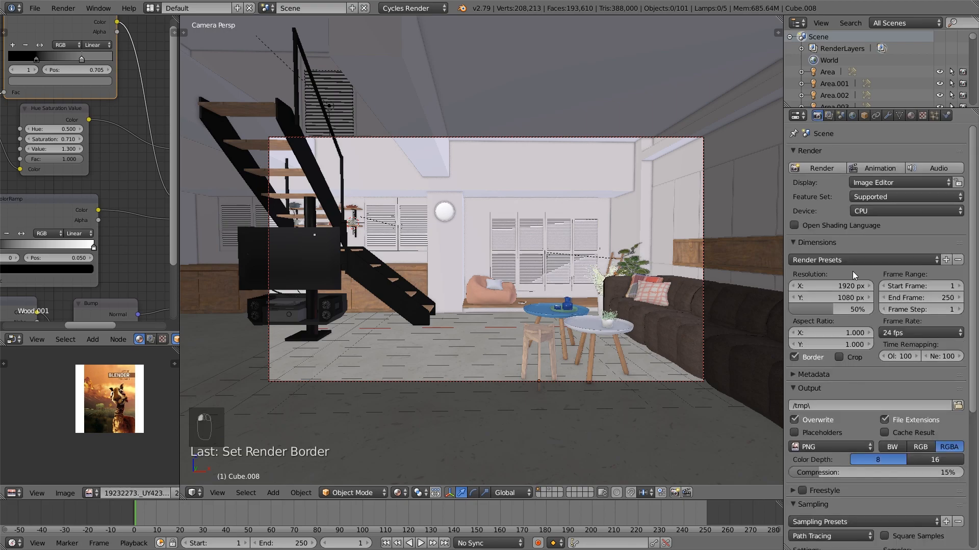
left_click(847, 286)
type("1280")
left_click(838, 297)
type("720")
key("Return")
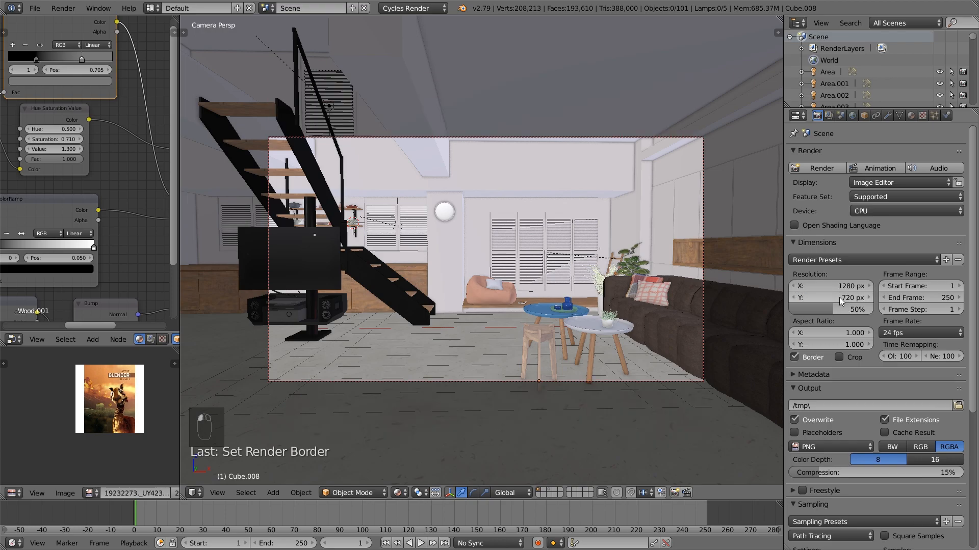
left_click_drag(846, 311, 874, 309)
Set the number of render samples to 50
scroll(867, 303, "down", 4)
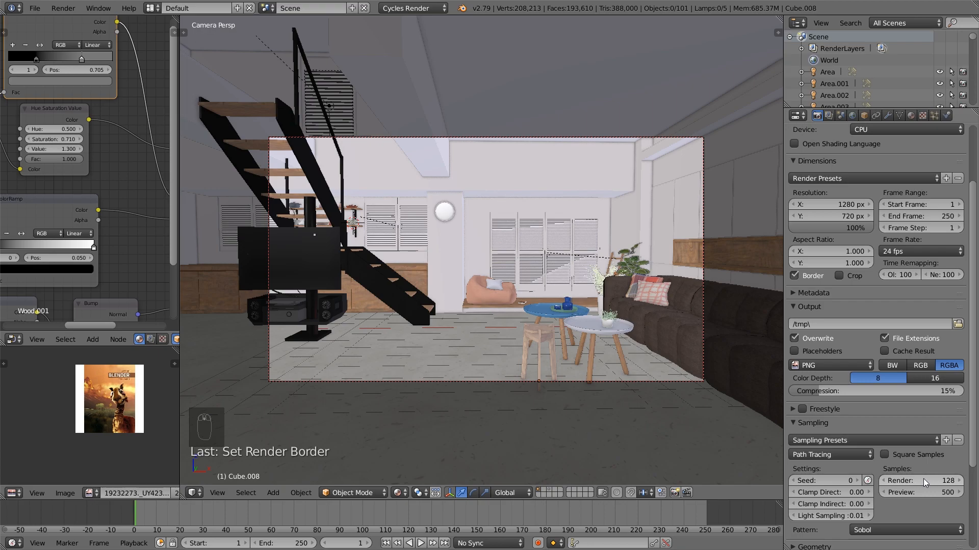
left_click(935, 481)
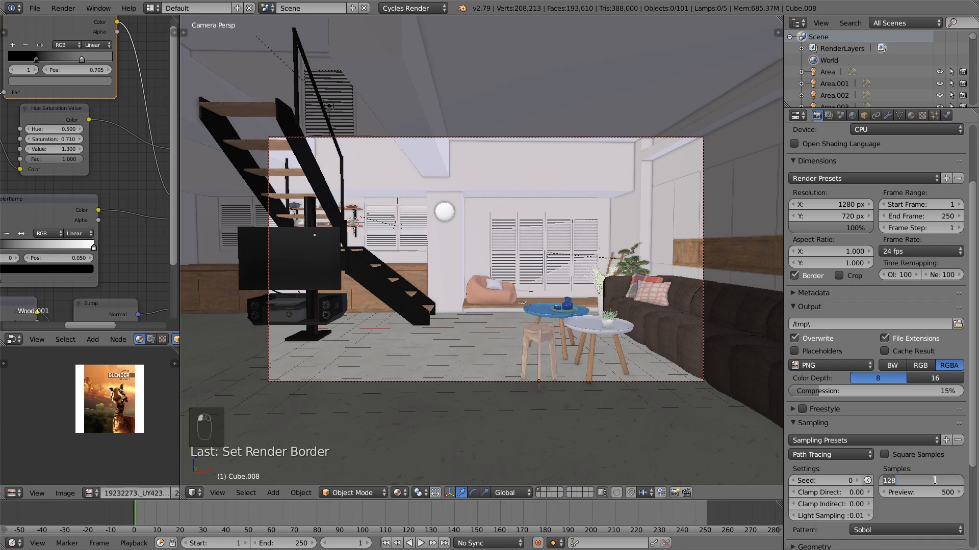
type("50")
key("Return")
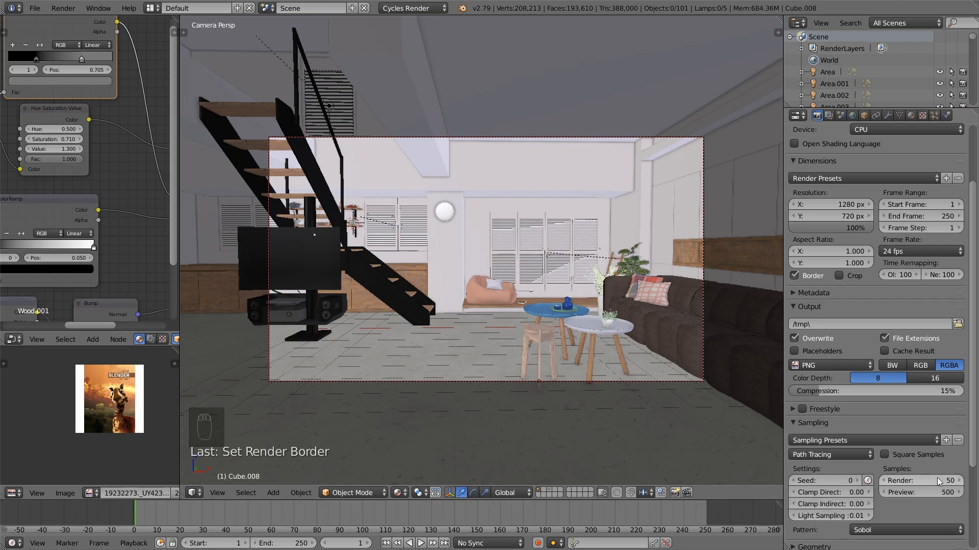
Set the Cycles render device to GPU Compute and check the render layer's denoising options
scroll(923, 482, "up", 4)
left_click(882, 211)
left_click(882, 184)
scroll(883, 188, "down", 5)
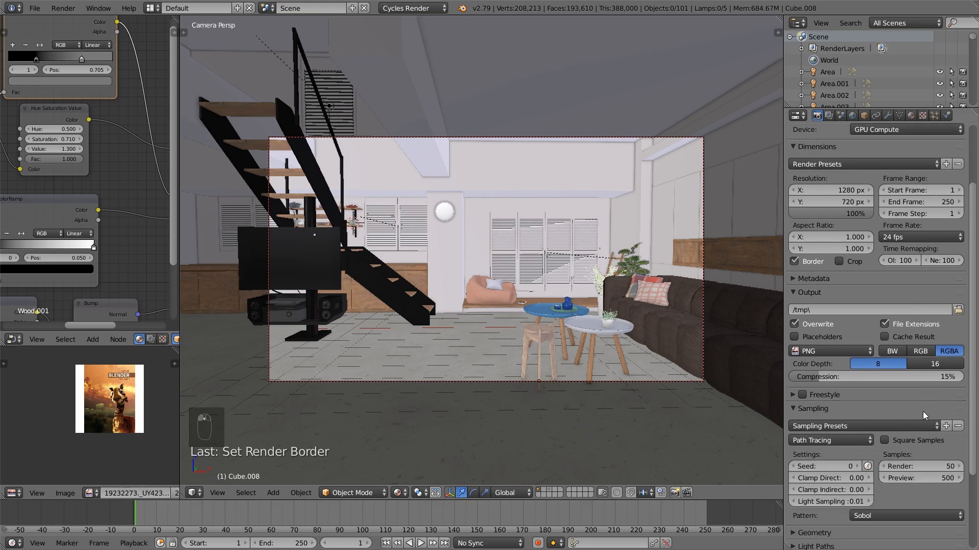
scroll(935, 408, "up", 3)
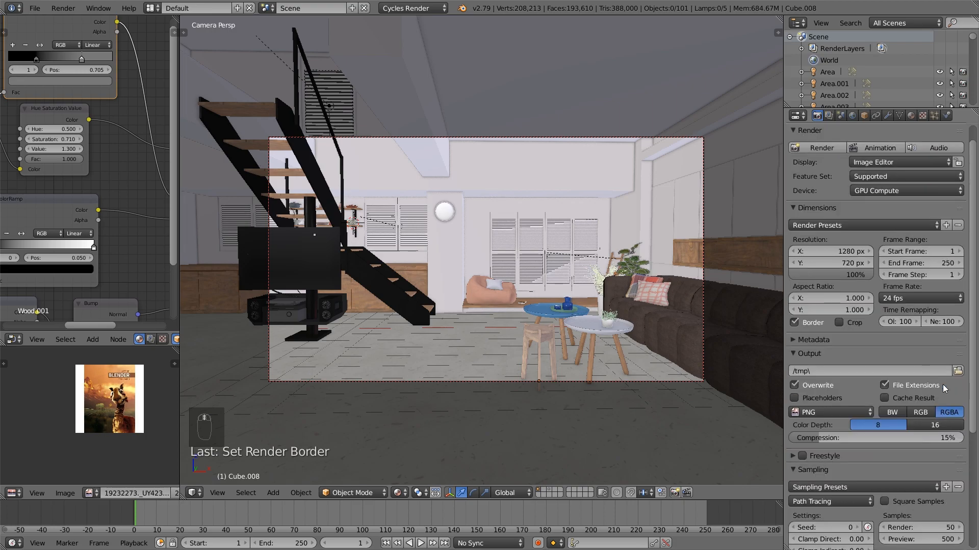
left_click(886, 188)
left_click(886, 191)
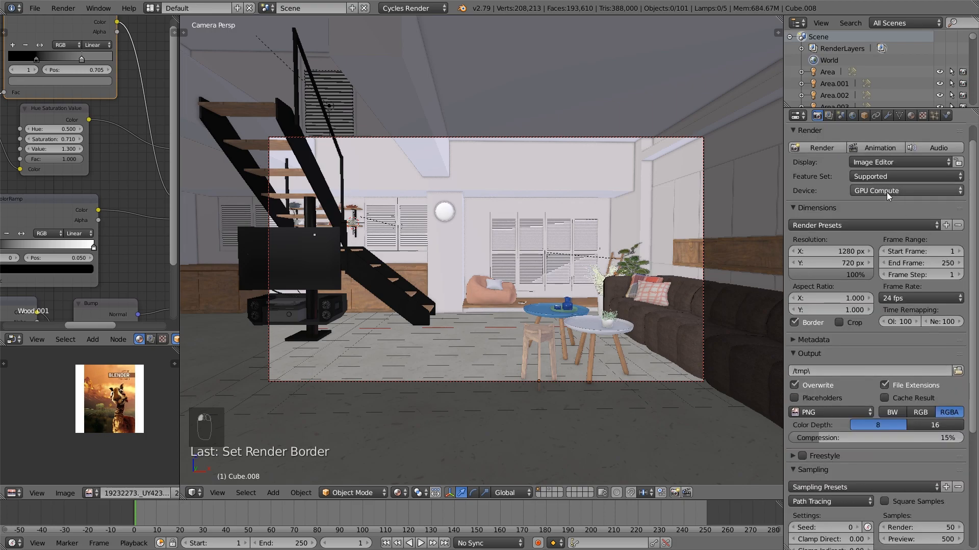
left_click(829, 115)
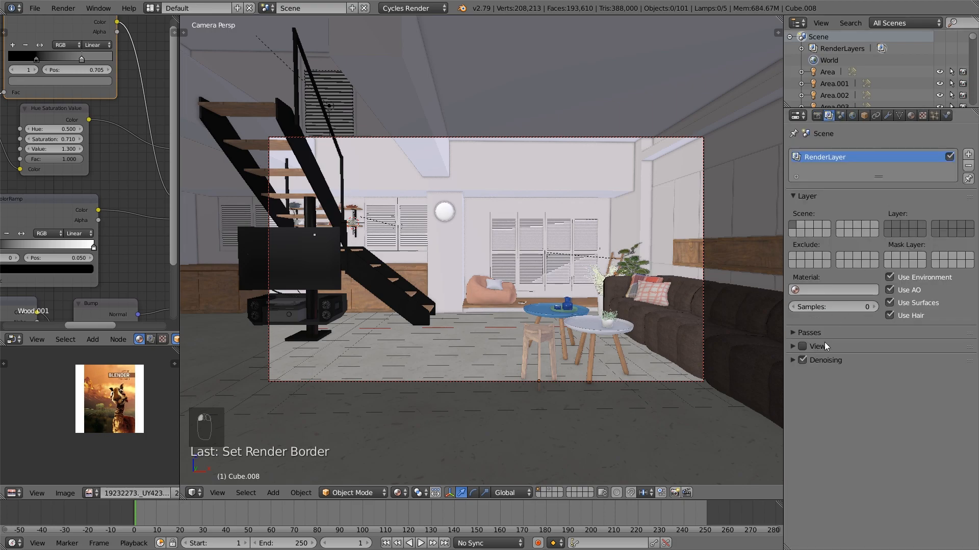
left_click(834, 359)
left_click(840, 361)
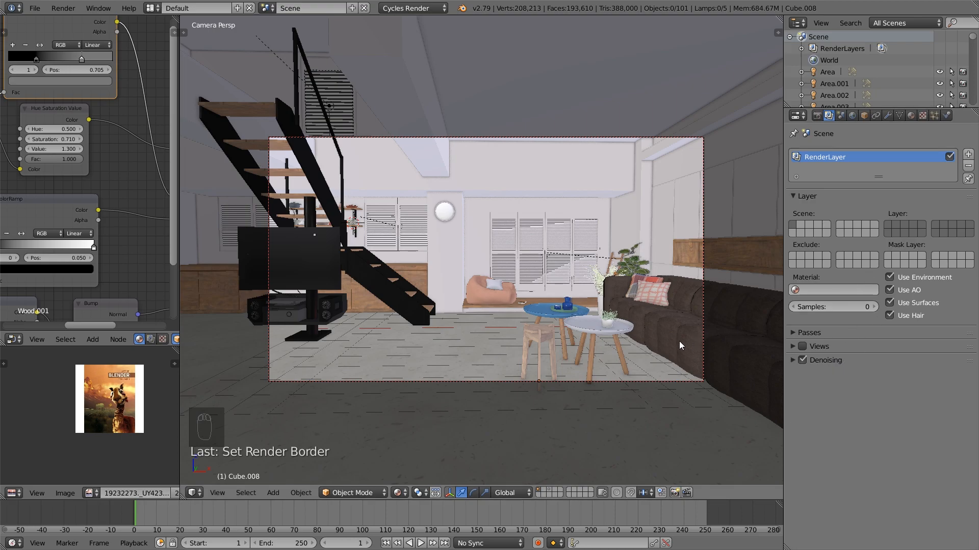
Select the camera, show its Limits and Mist guides, and set the depth-of-field distance to 7.16
right_click(494, 380)
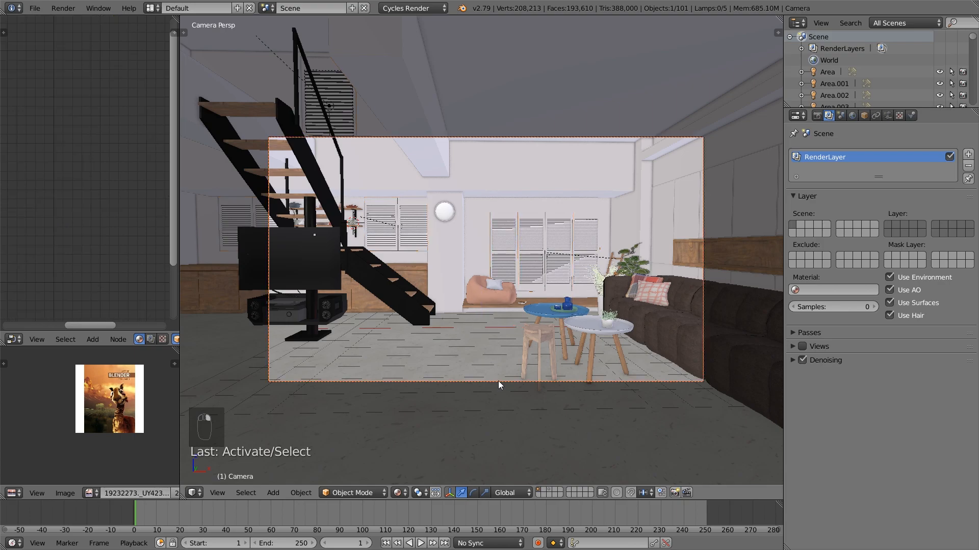
left_click(890, 115)
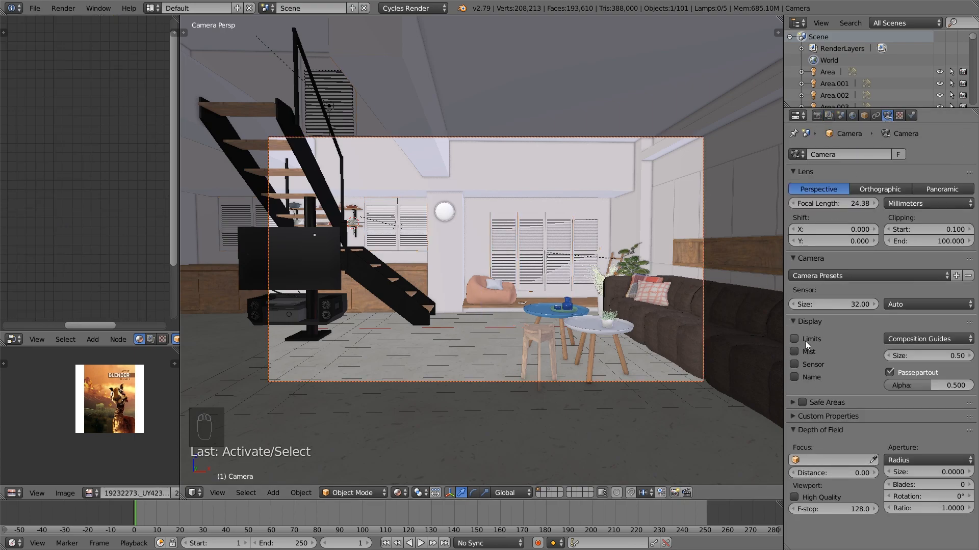
scroll(525, 357, "down", 2)
middle_click_drag(516, 359, 553, 365)
left_click_drag(836, 473, 844, 473)
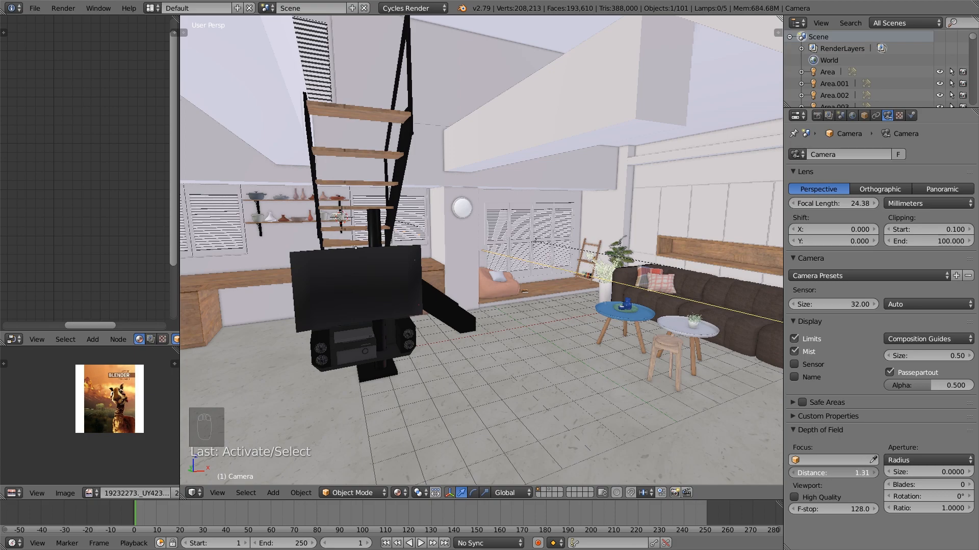
left_click_drag(857, 473, 867, 473)
scroll(721, 323, "down", 5)
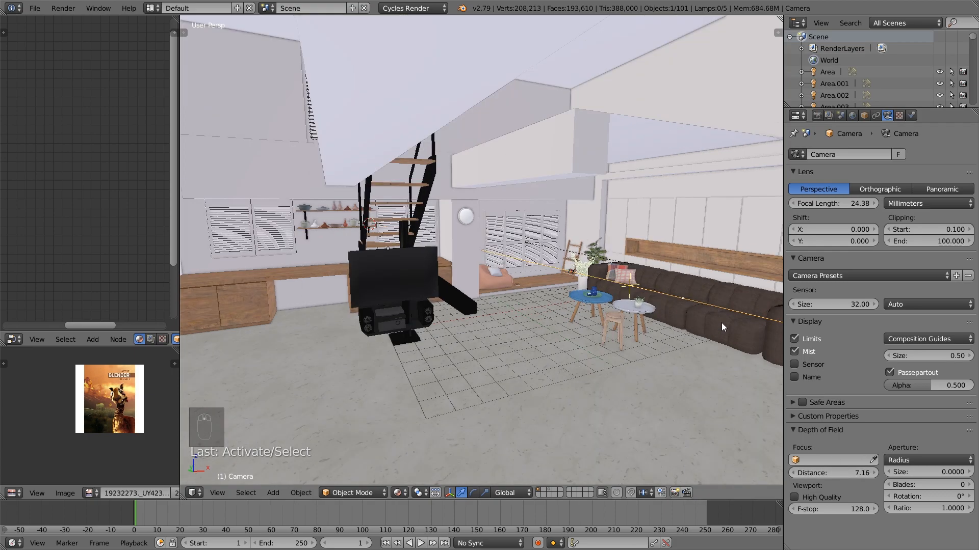
Compare the camera's focus point with the furniture from the side and set the depth-of-field distance to 8.83
scroll(711, 328, "down", 5)
scroll(744, 330, "up", 6)
scroll(709, 318, "down", 1)
scroll(732, 322, "down", 6)
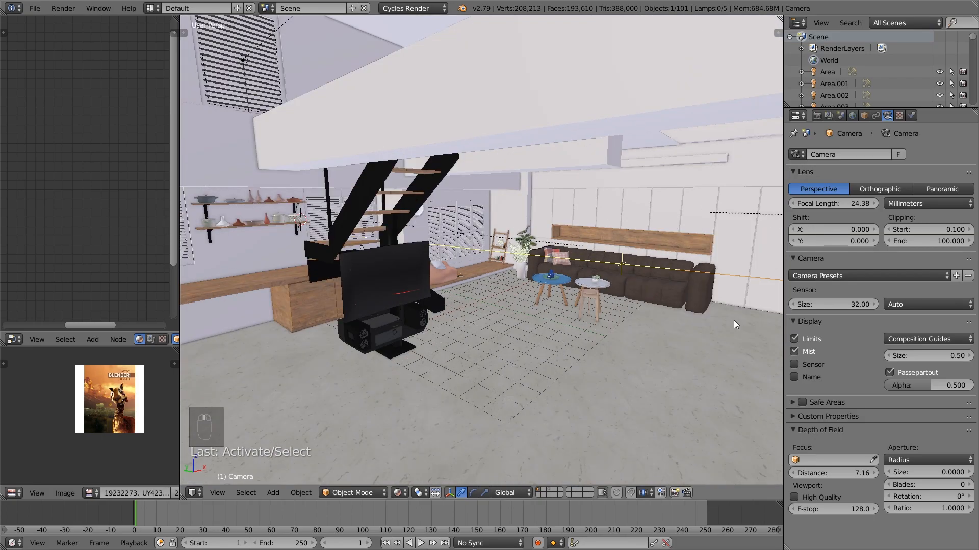
scroll(699, 324, "down", 1)
scroll(566, 290, "up", 3)
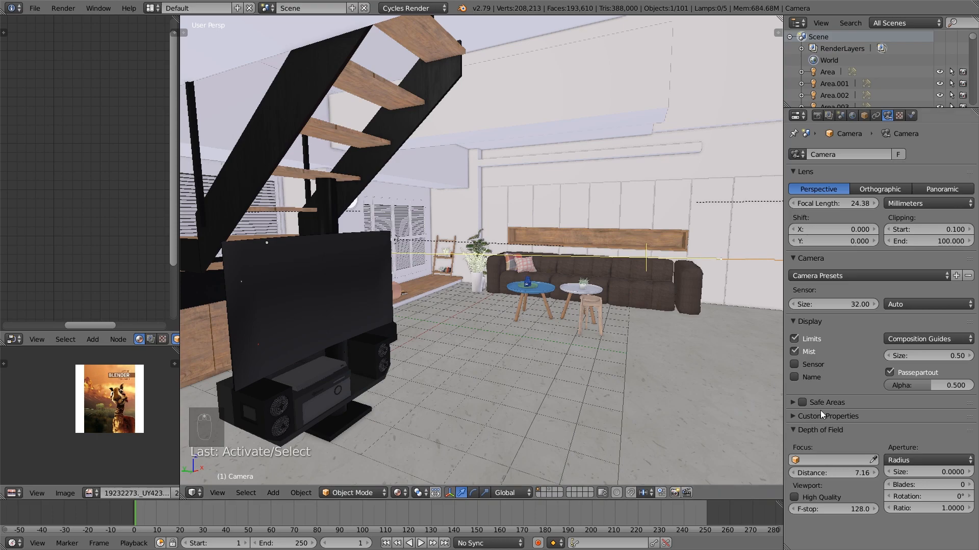
left_click_drag(842, 473, 848, 474)
Move the camera slightly forward into the room and return to the camera view
scroll(607, 326, "down", 3)
middle_click_drag(608, 325, 605, 318)
left_click_drag(732, 264, 690, 268)
key("KP_0")
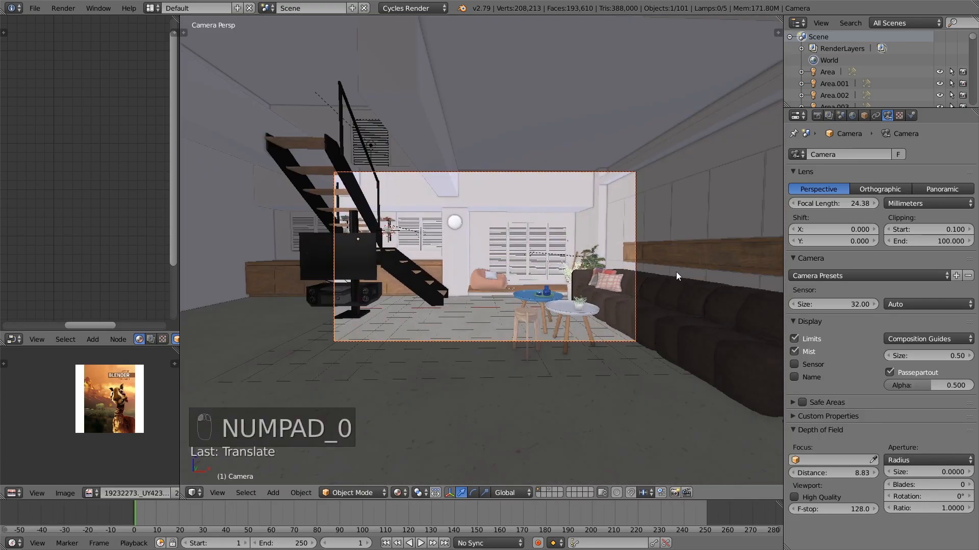
Set the camera's focal length to 21.81 mm and tilt the camera slightly with a free trackball rotation
left_click_drag(848, 203, 812, 203)
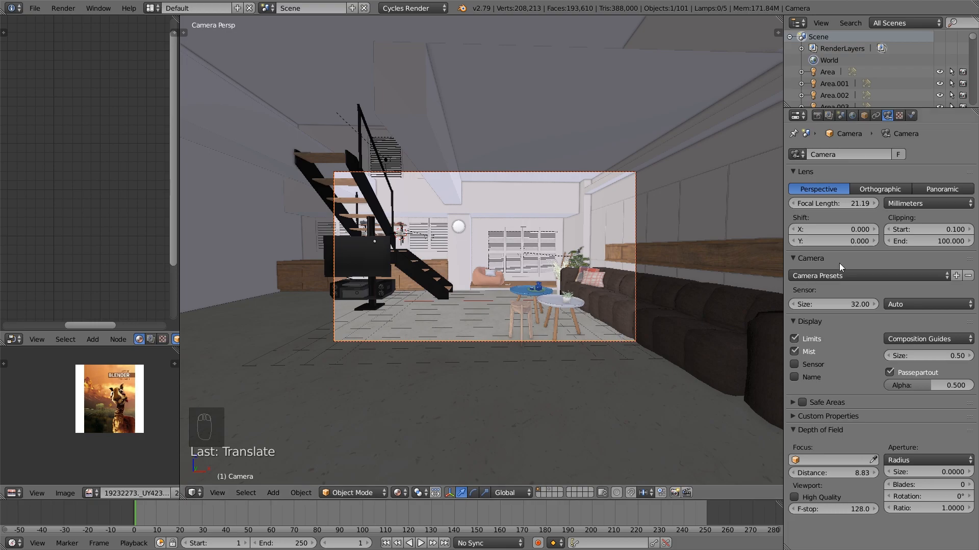
left_click_drag(816, 203, 817, 203)
key("r")
key("r")
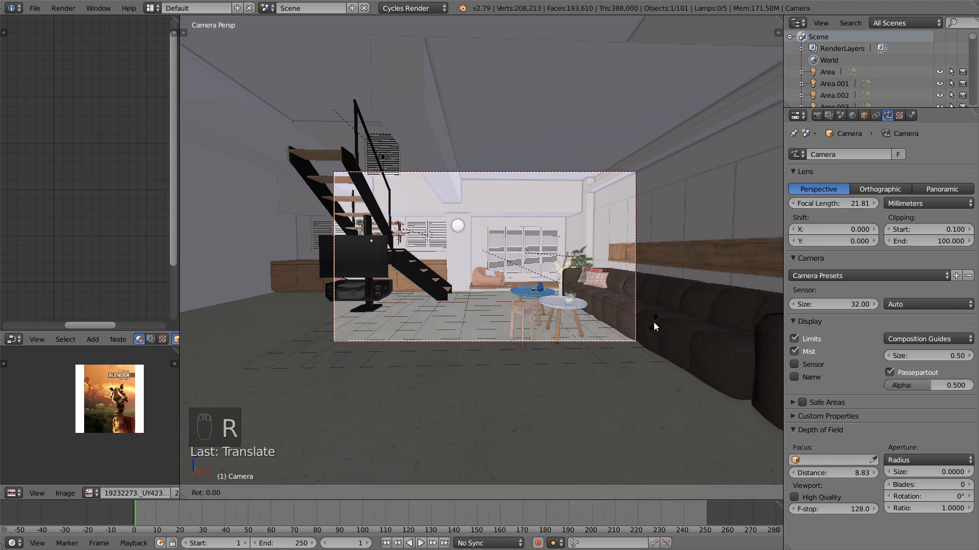
left_click(665, 305)
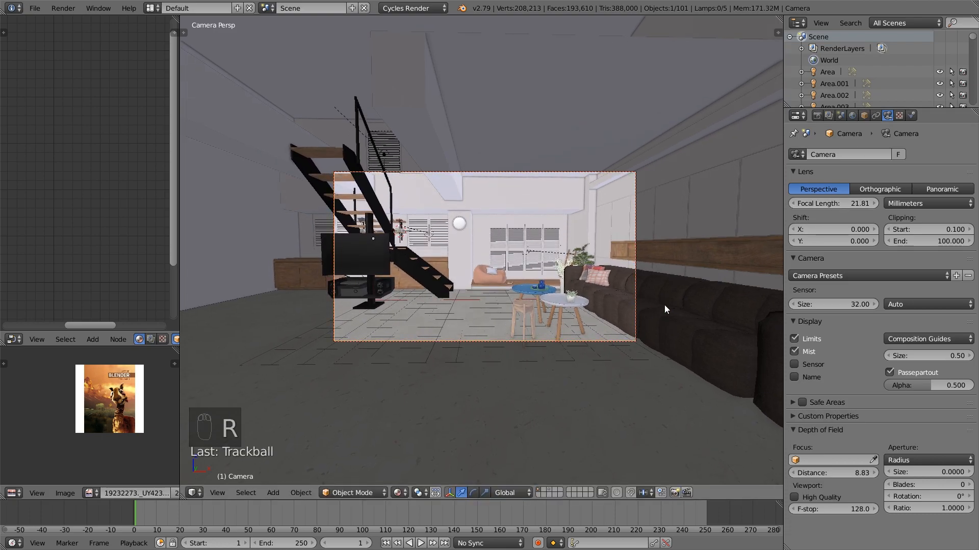
scroll(449, 371, "up", 1)
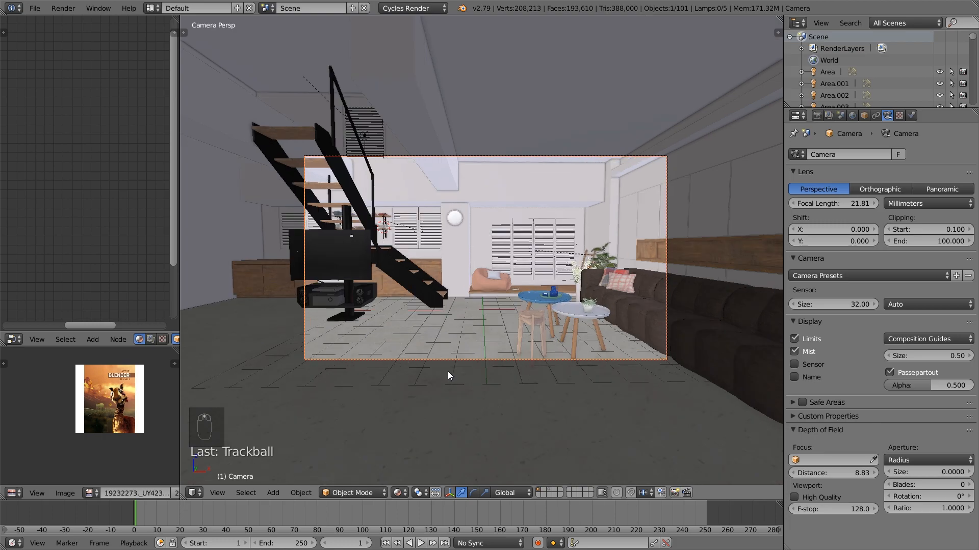
Enable the Mist pass for the render layer and open the world's Mist Pass settings
middle_click_drag(454, 369, 550, 370)
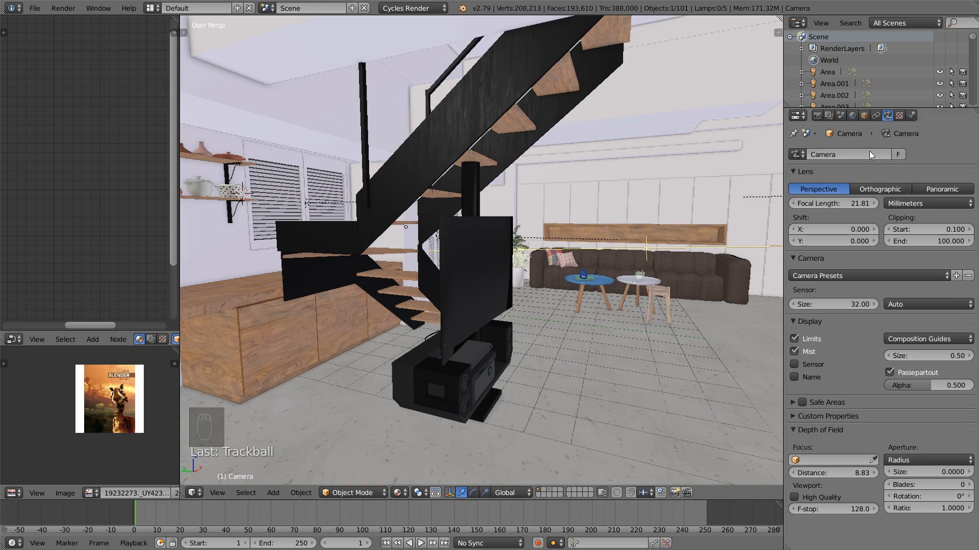
left_click(852, 116)
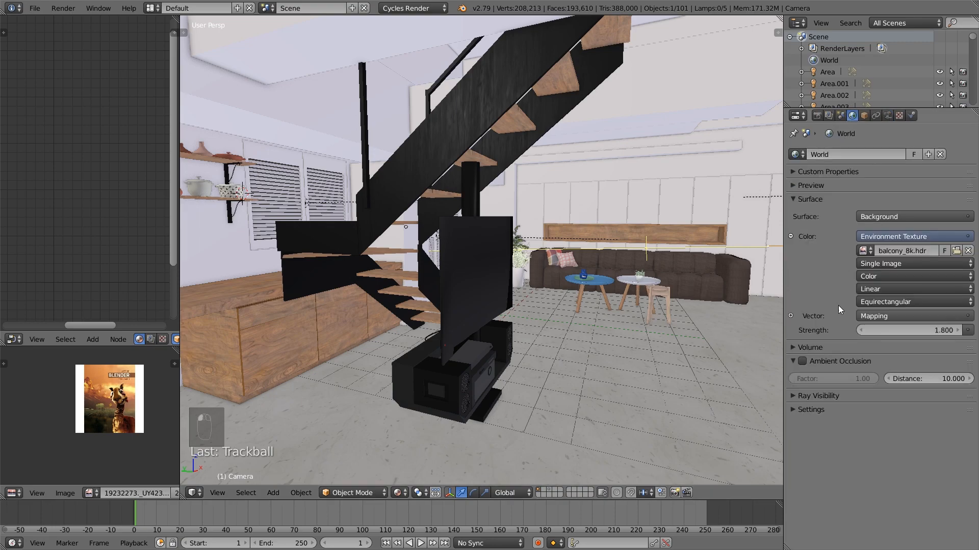
left_click(829, 116)
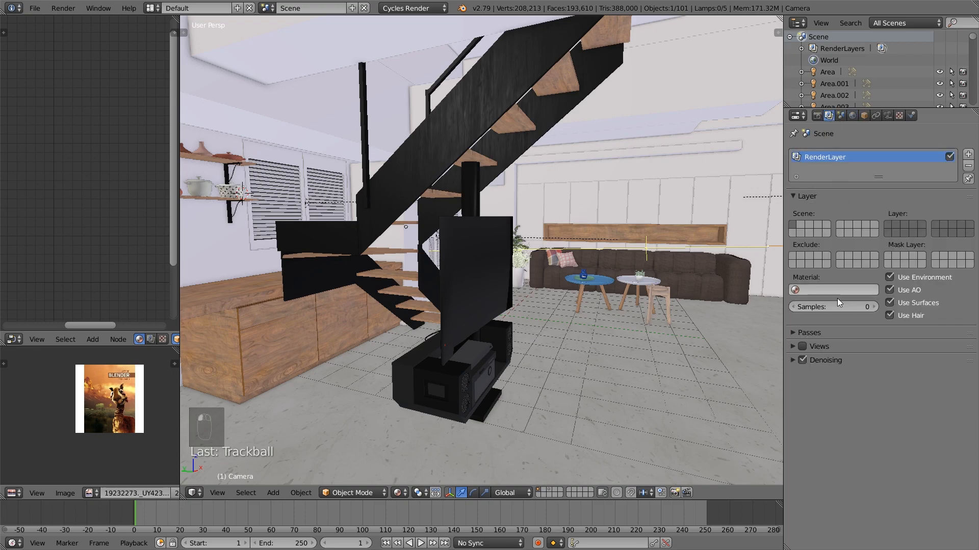
left_click(810, 333)
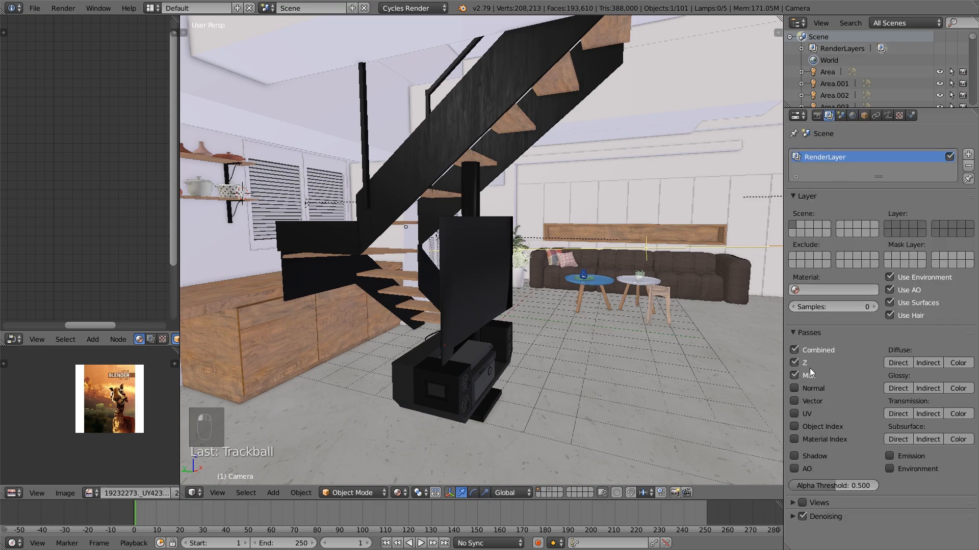
left_click(852, 116)
left_click(841, 116)
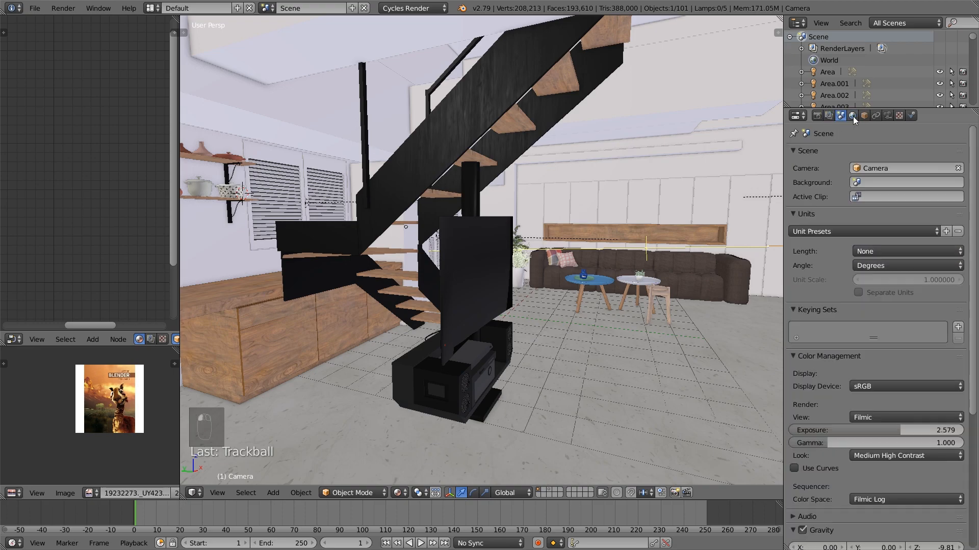
left_click(852, 116)
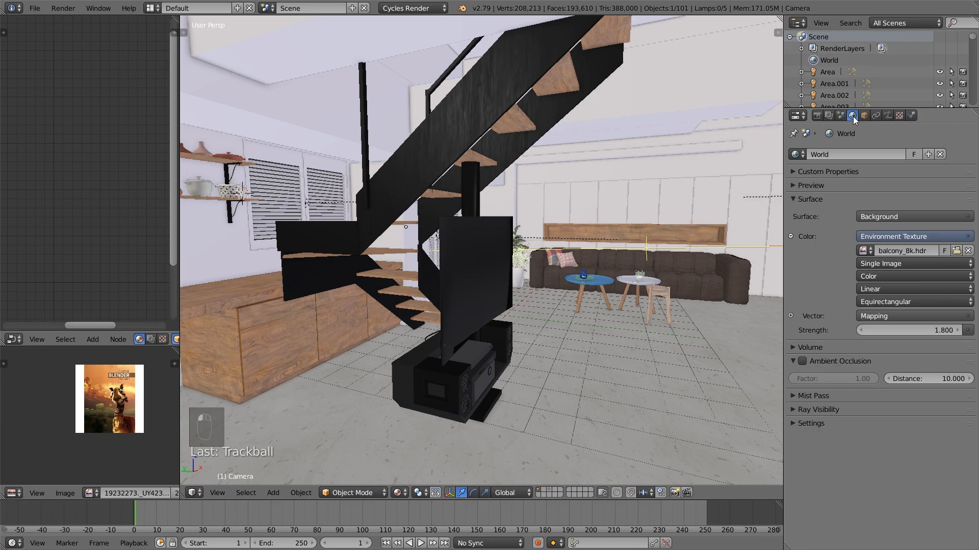
left_click(815, 396)
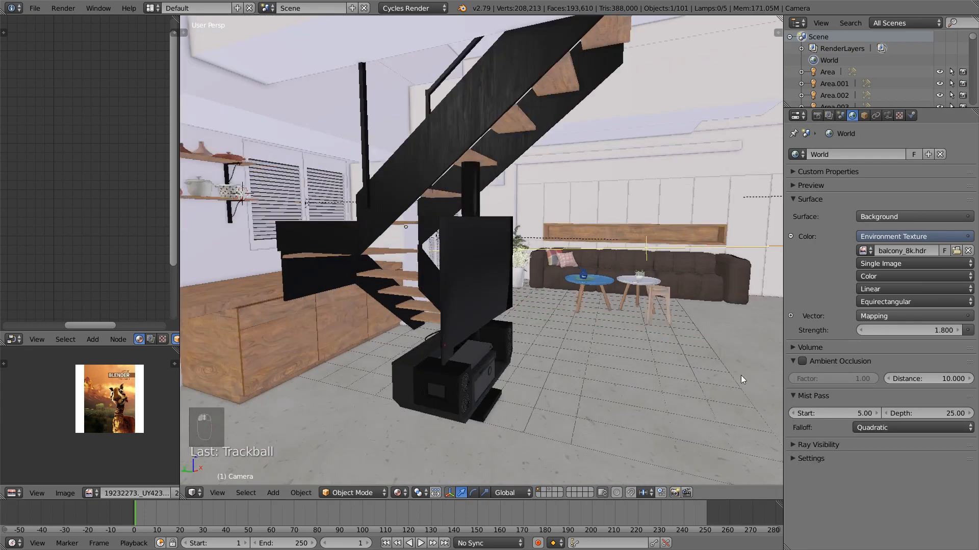
Try different mist depths against the room's length, using wireframe display, and return the depth to 25
scroll(741, 379, "down", 2)
left_click_drag(922, 413, 898, 413)
scroll(614, 346, "down", 4)
middle_click_drag(611, 344, 677, 349)
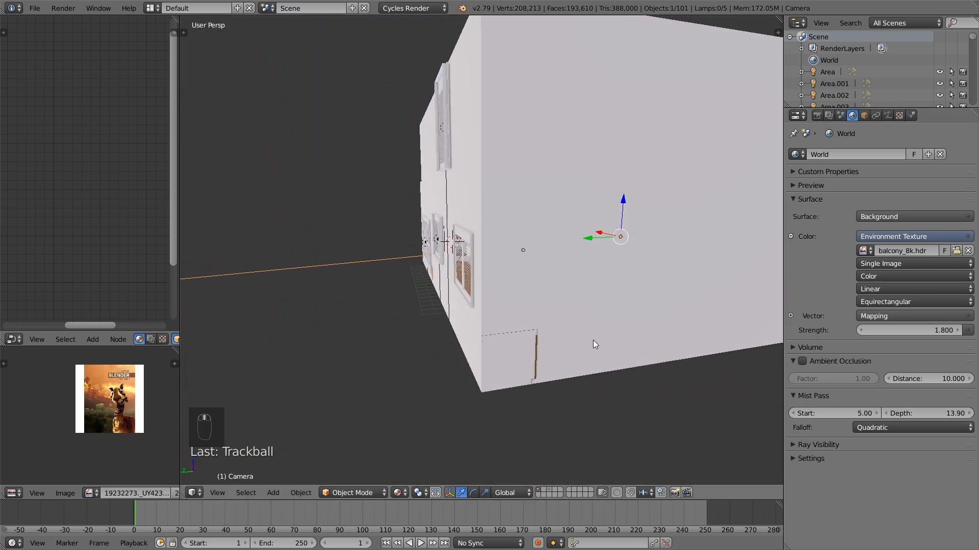
scroll(599, 341, "down", 4)
left_click_drag(928, 414, 961, 413)
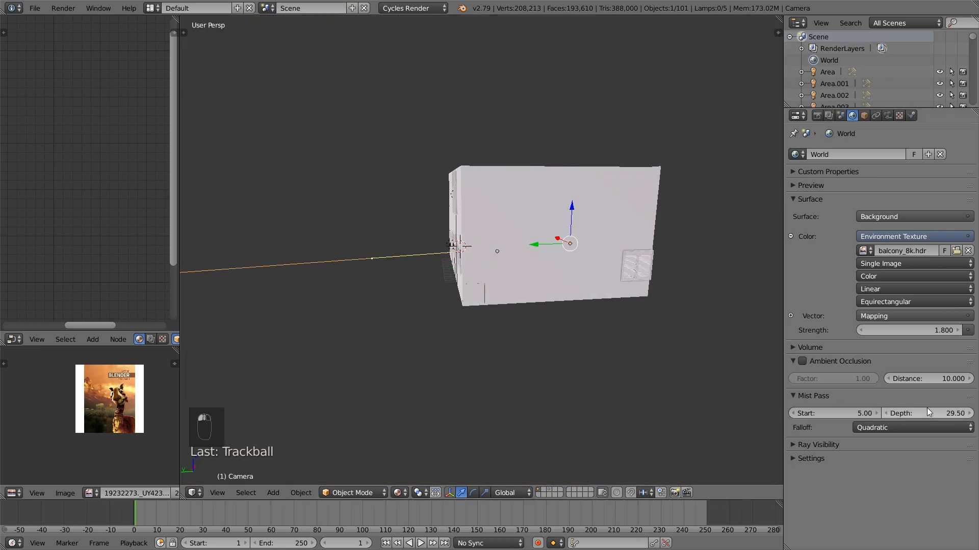
key("z")
mouse_move(536, 253)
middle_mouse_down()
mouse_move(527, 261)
mouse_move(553, 251)
middle_mouse_up()
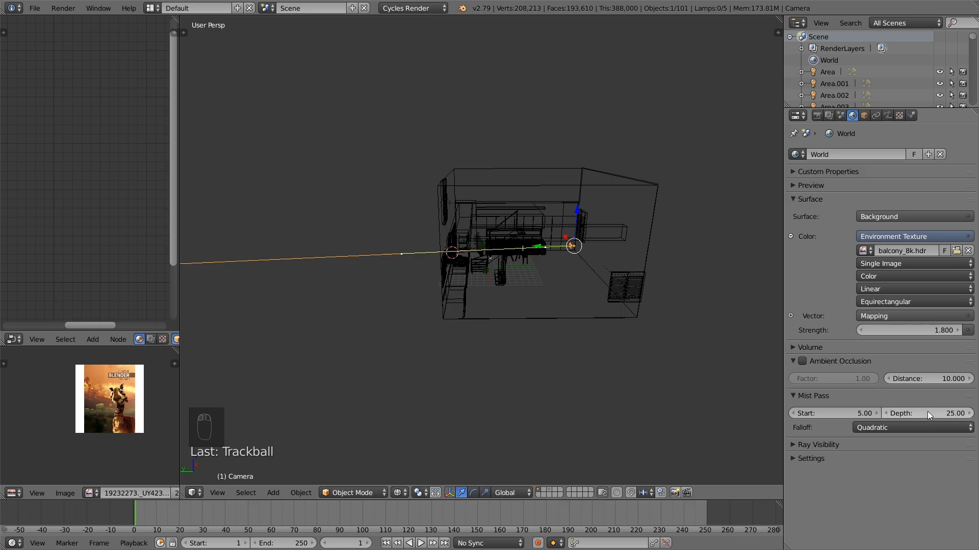
Return to the camera view, deselect all objects, and display the scene in solid shading
middle_click_drag(640, 301, 550, 274)
key("KP_0")
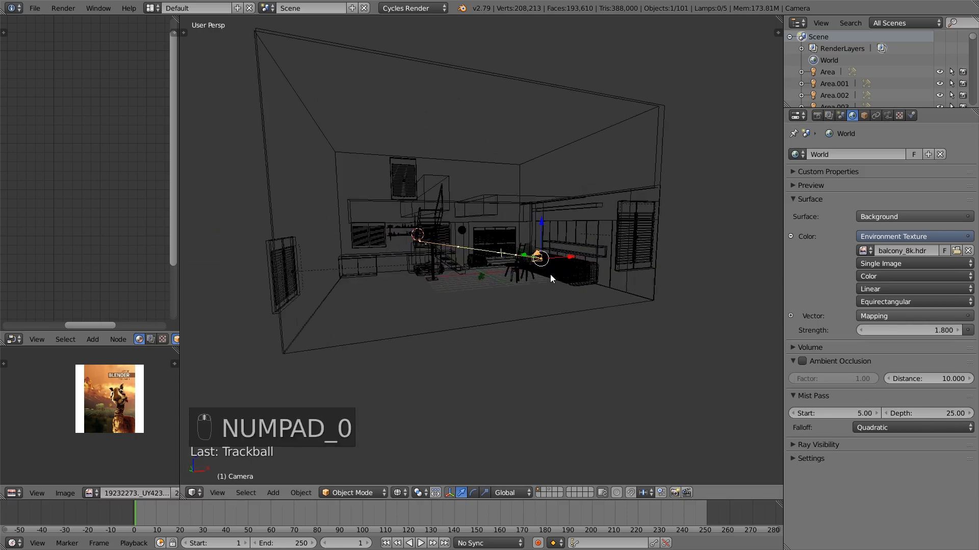
key("a")
key("a")
key("z")
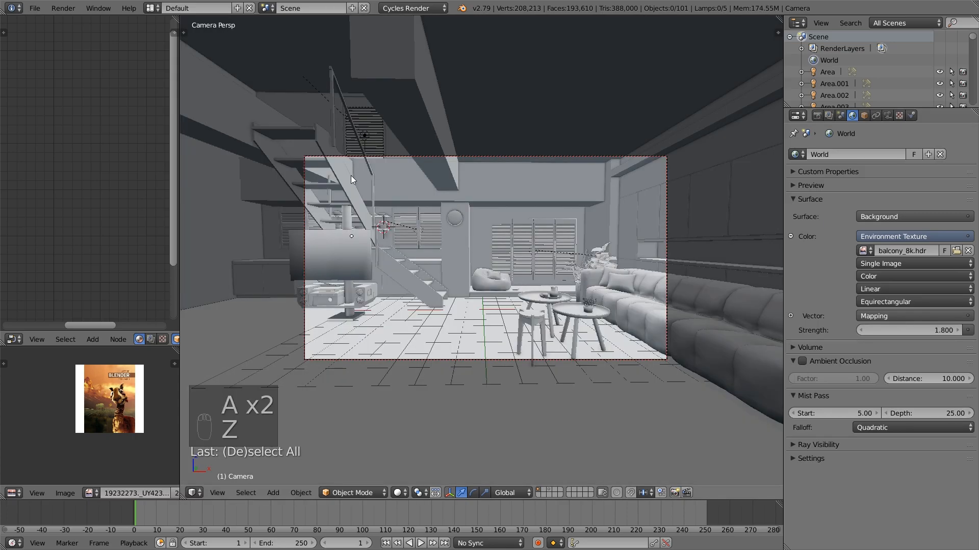
Review the resolution, output and sampling settings for the render
left_click(35, 8)
left_click(817, 116)
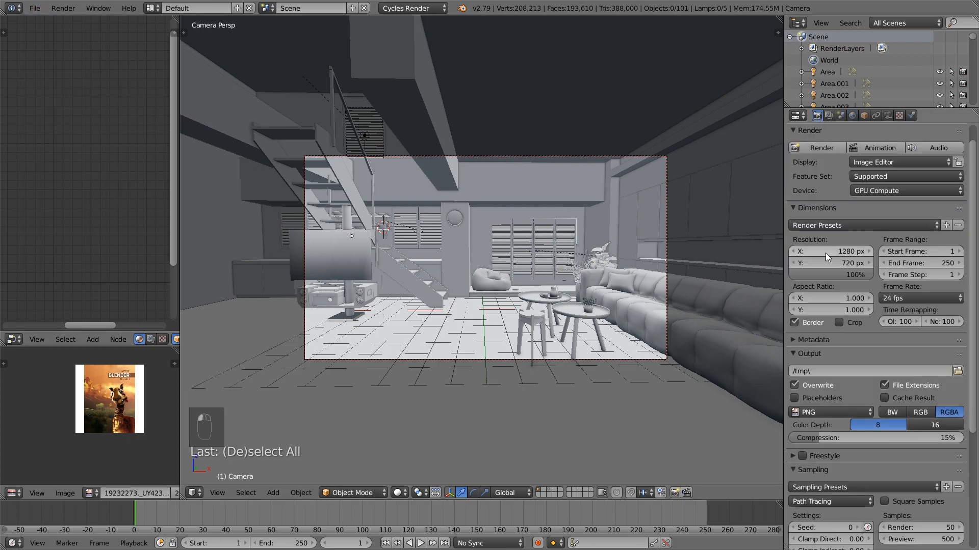
scroll(635, 282, "down", 1)
scroll(914, 364, "down", 1)
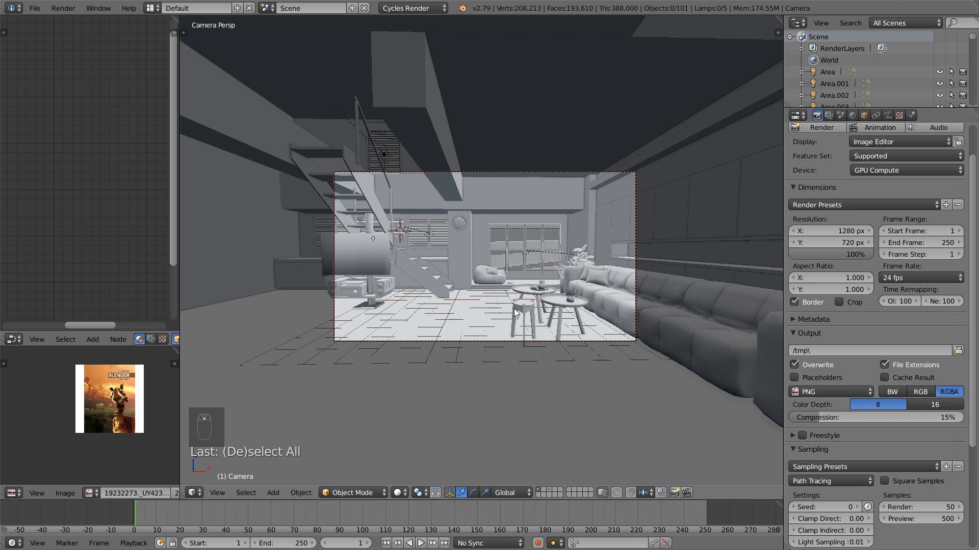
scroll(515, 311, "up", 1)
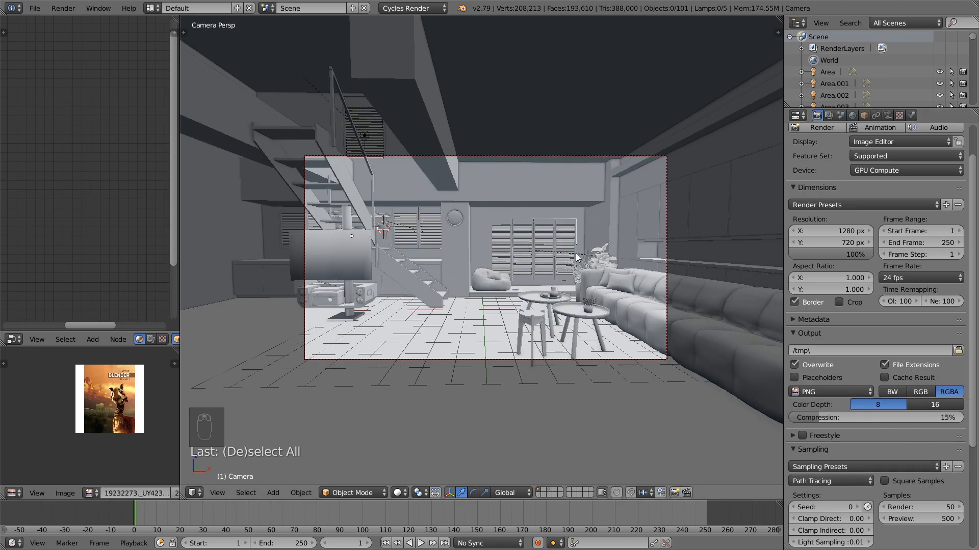
Save the project, render the camera view, inspect the rendered image closely, and return to the 3D view
left_click(34, 8)
left_click(68, 100)
key("F12")
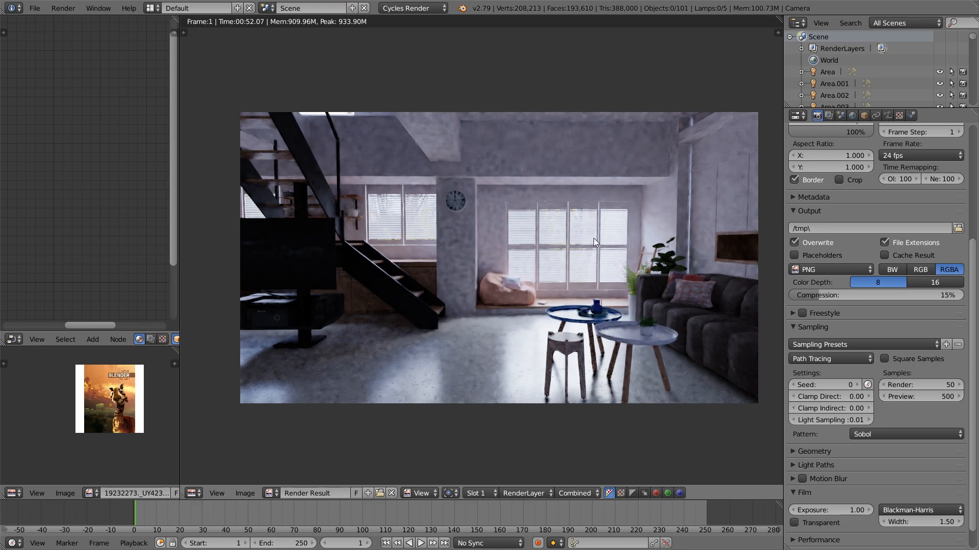
middle_click_drag(554, 243, 530, 238)
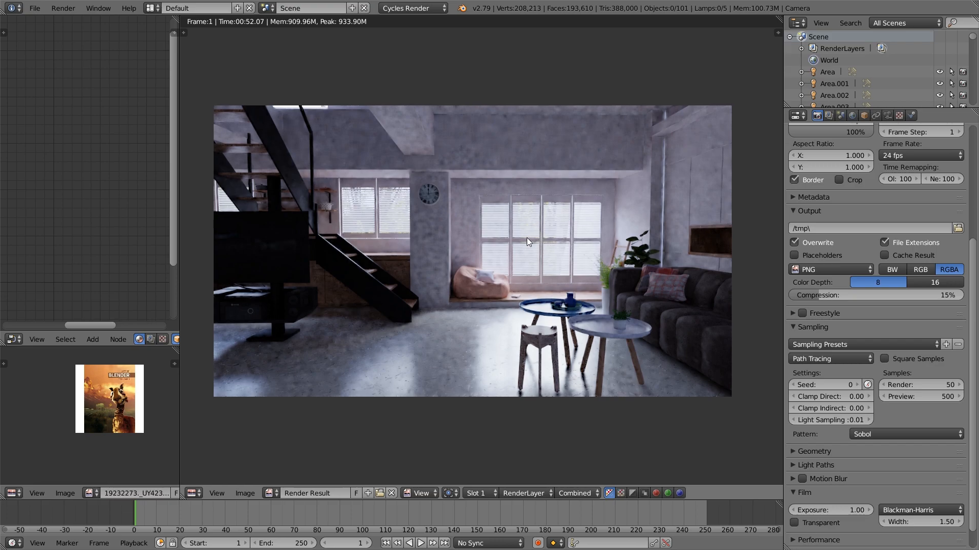
scroll(518, 248, "down", 1)
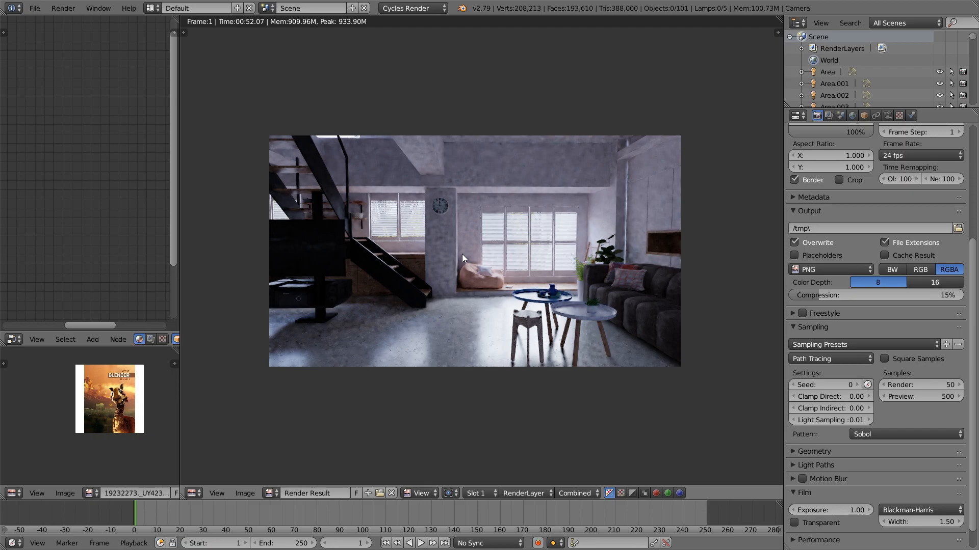
key("Escape")
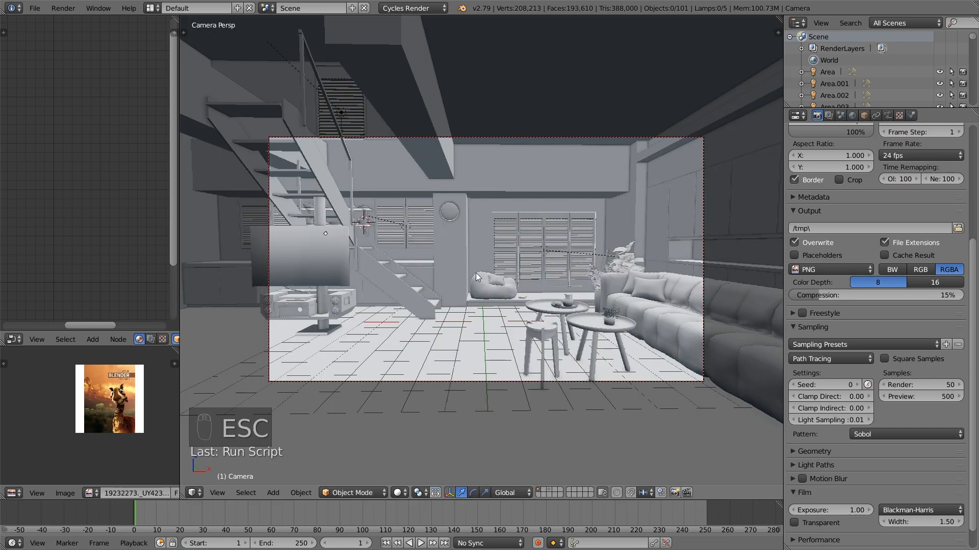
Select the room shell from outside the building and open its mesh for editing in face selection mode
scroll(561, 213, "down", 3)
middle_click_drag(561, 213, 406, 348)
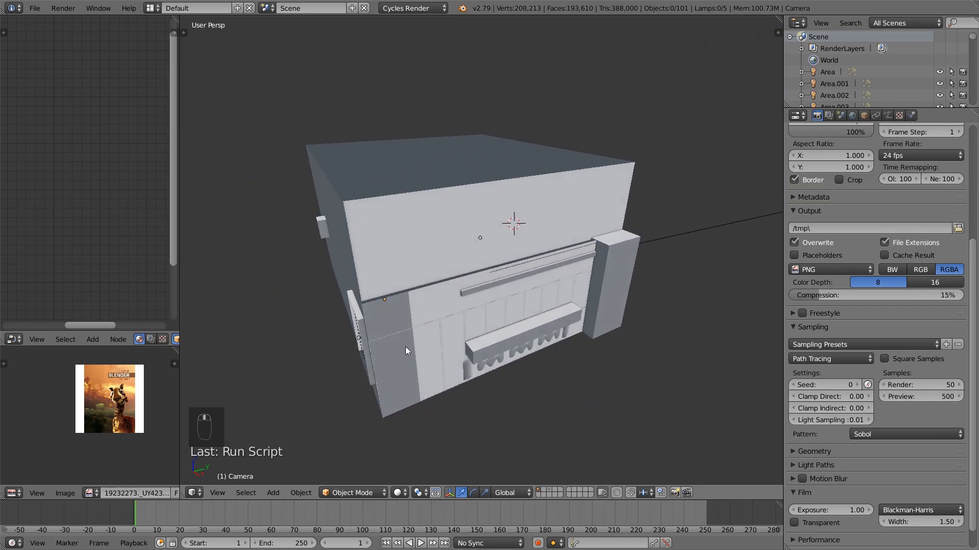
right_click(406, 351)
key("Tab")
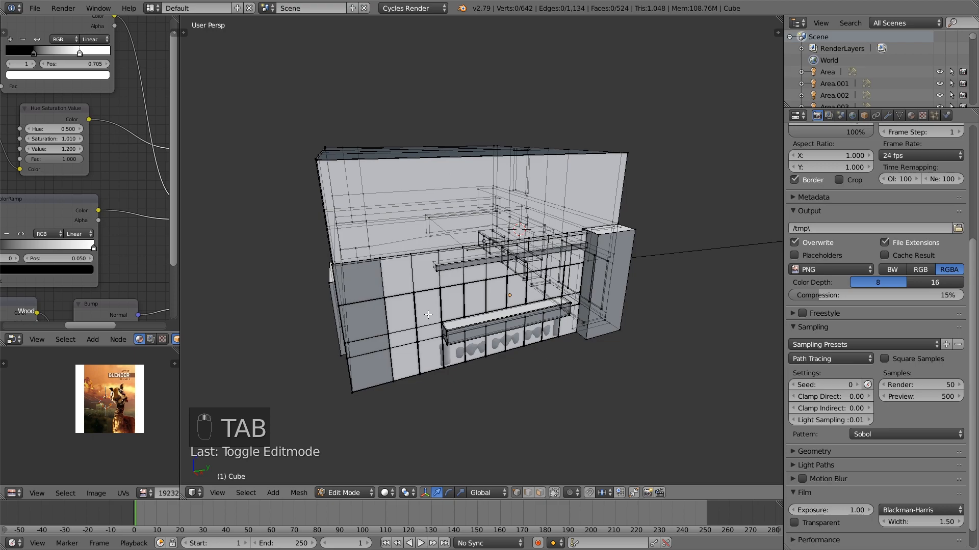
middle_click_drag(417, 349, 467, 359)
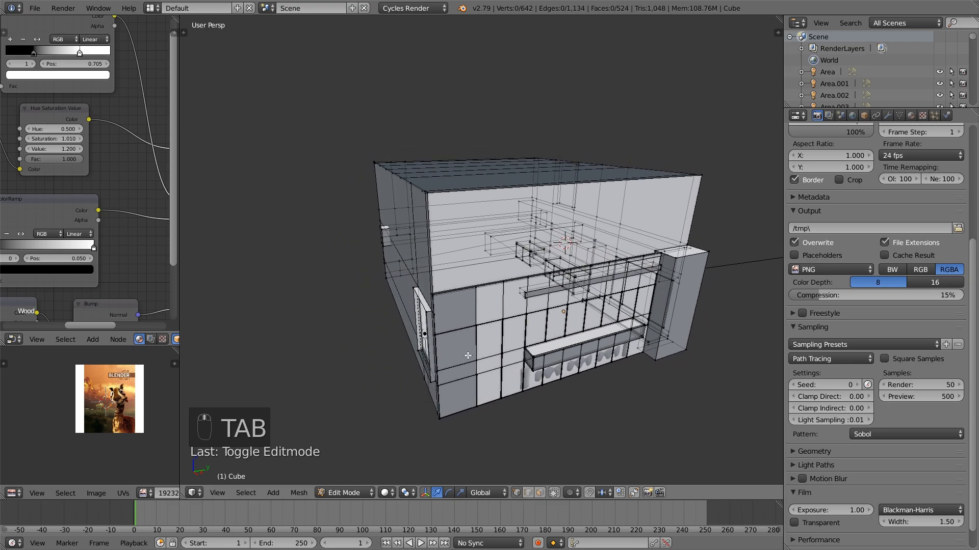
left_click(540, 492)
Select the upper wall faces beneath the roof along the room's sides and rear end, and delete these faces
right_click(428, 259)
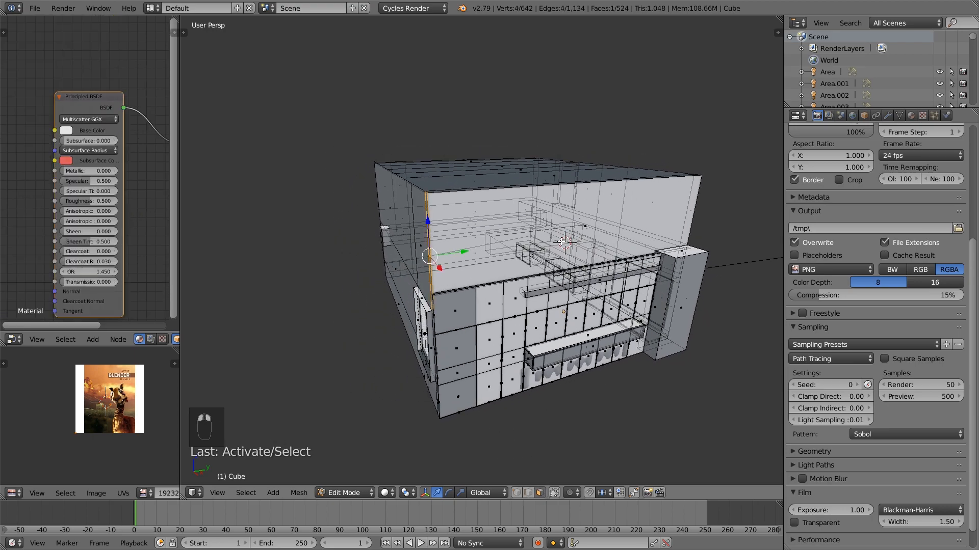
key("a")
right_click(489, 230)
middle_click_drag(489, 230, 562, 269)
right_click(403, 221, "shift")
right_click(482, 271, "shift")
right_click(486, 285, "shift")
right_click(379, 223, "shift")
right_click(494, 252, "shift")
key("ctrl+z")
right_click(478, 245, "shift")
key("x")
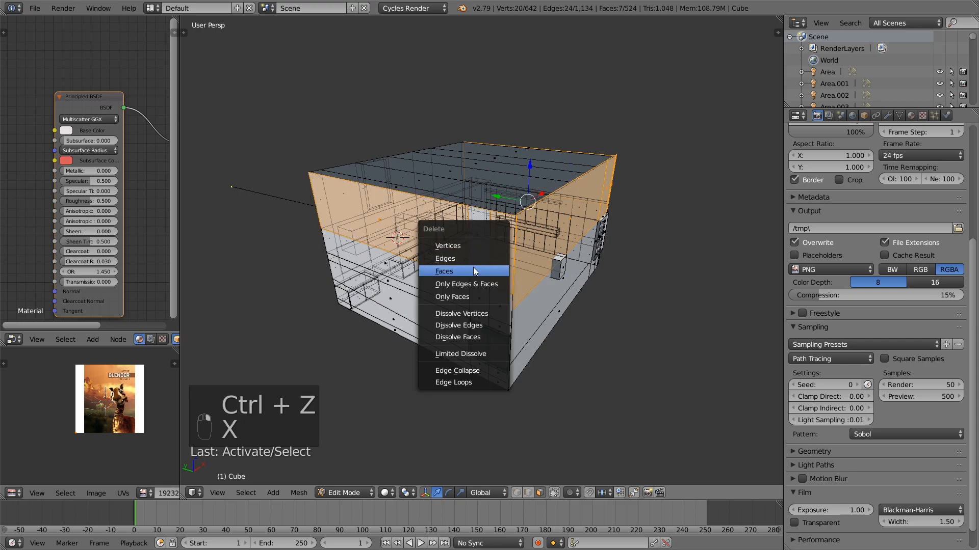
left_click(473, 267)
Box-select the vertices of the wall behind the camera and move them outward to lengthen the room
middle_click_drag(470, 265, 522, 323)
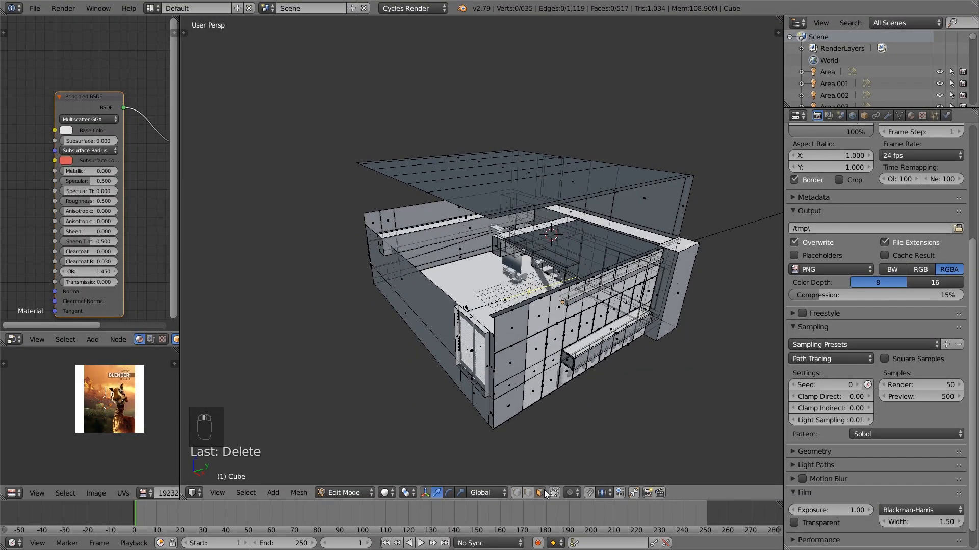
middle_click_drag(522, 385, 431, 399)
key("b")
left_click_drag(435, 405, 346, 200)
middle_click_drag(369, 230, 379, 224)
left_click_drag(440, 287, 377, 286)
middle_click_drag(378, 285, 452, 338)
key("a")
key("Tab")
Select the two windows near the rear wall with their area lights and move them about -6.29 along Y into their openings
right_click(559, 334)
right_click(560, 341)
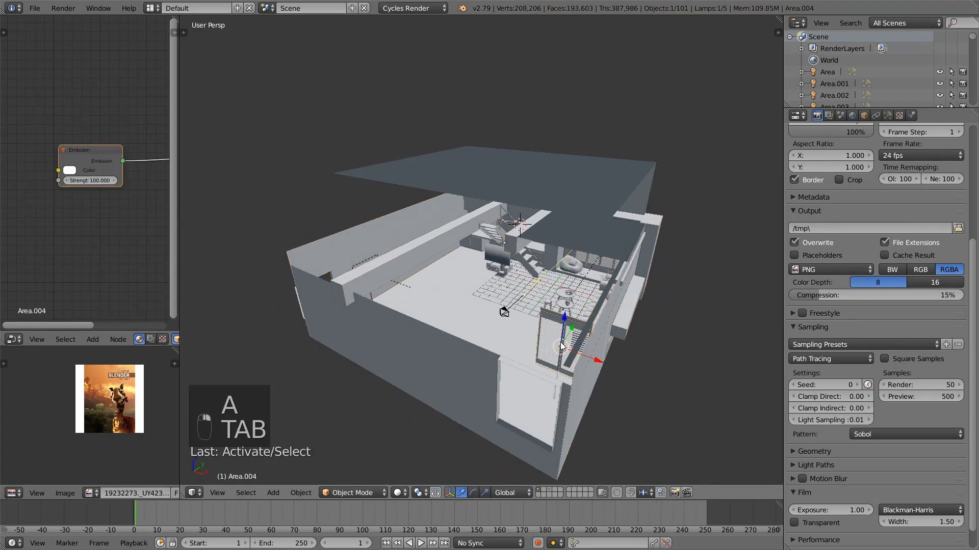
right_click(566, 322, "shift")
middle_click_drag(357, 283, 363, 291)
right_click(368, 273)
right_click(368, 274, "shift")
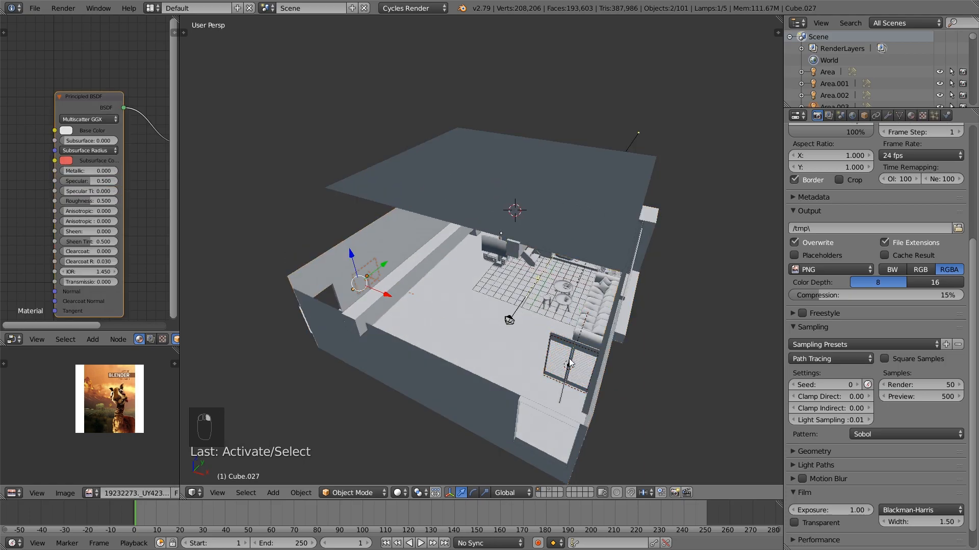
right_click(564, 342, "shift")
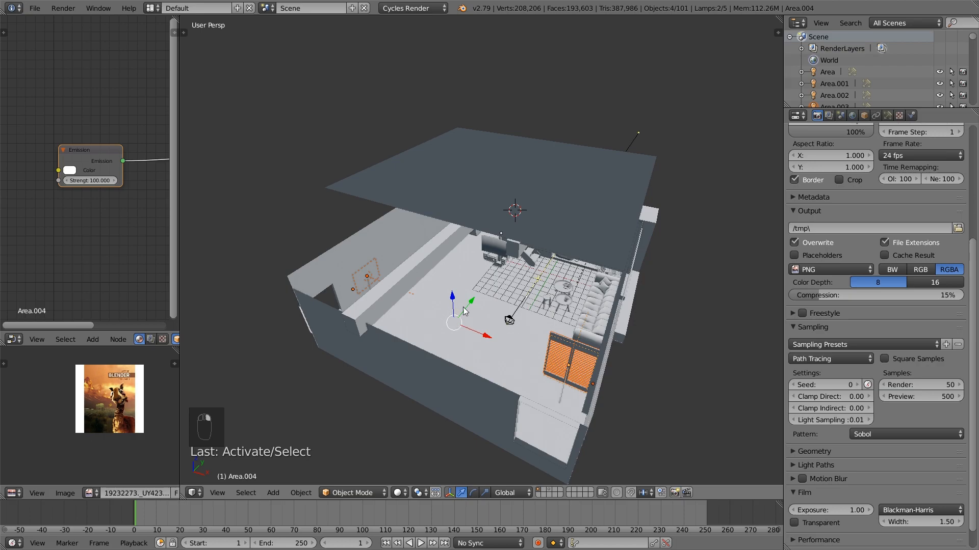
key("g")
key("y")
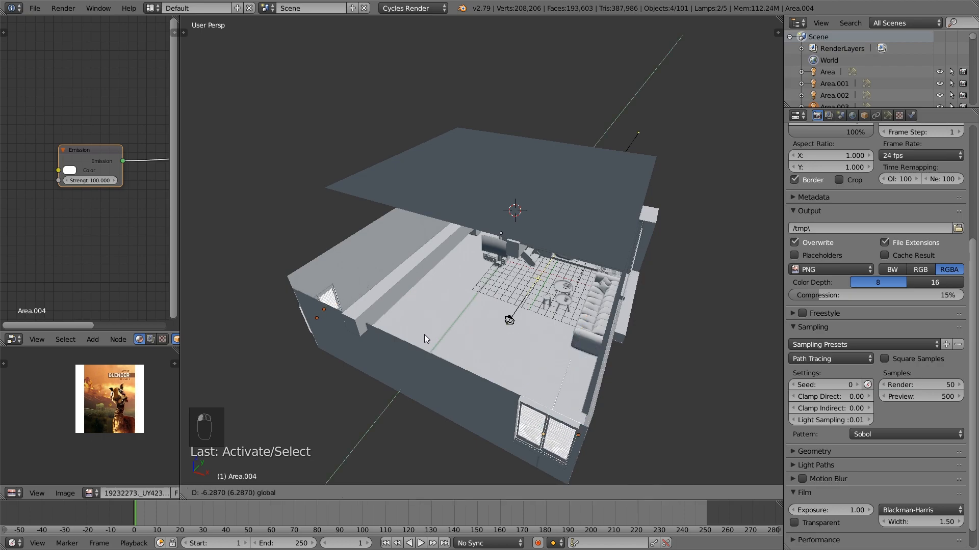
left_click(424, 334)
middle_click_drag(424, 334, 372, 315)
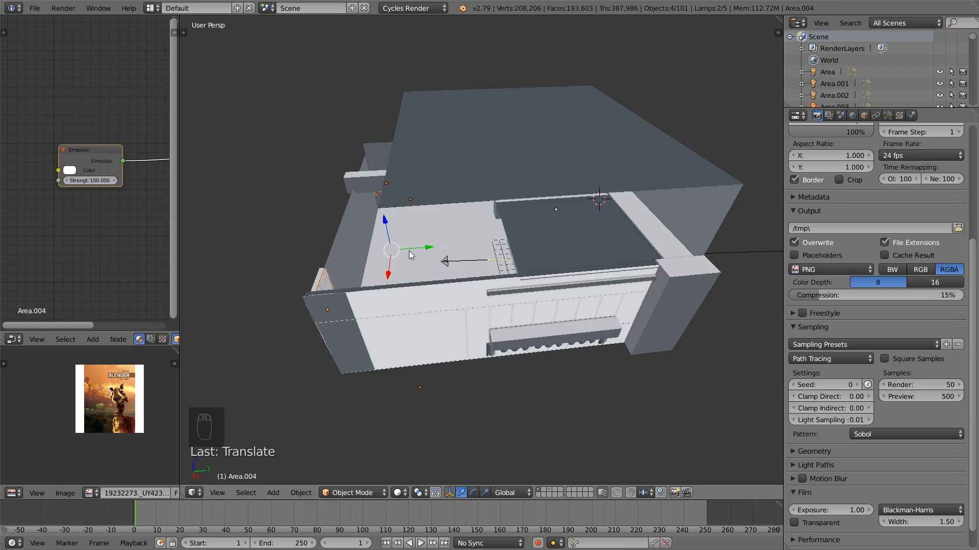
key("a")
Select the top edge loop of the room shell's rear wall and extrude it upward toward roof height
middle_click_drag(427, 251, 427, 296)
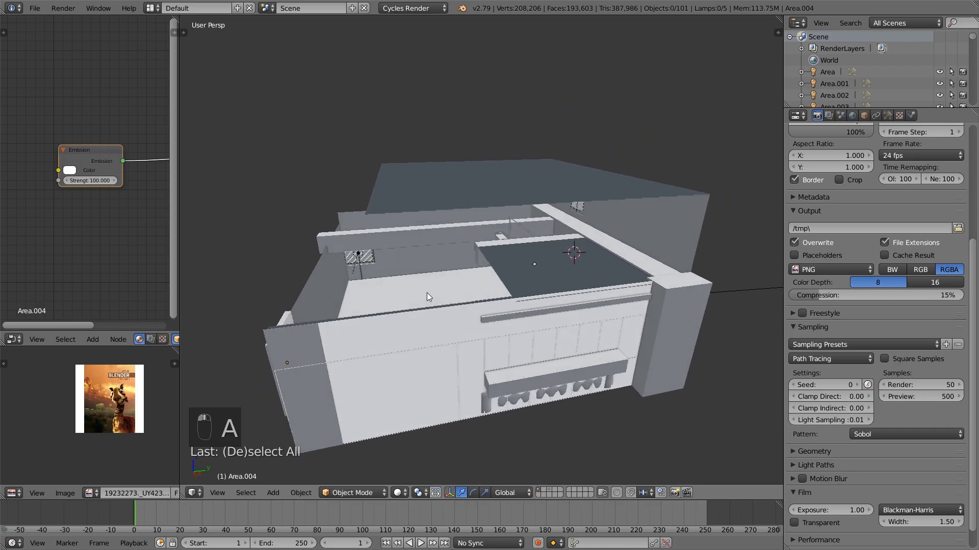
right_click(317, 298)
key("Tab")
middle_click_drag(317, 299, 351, 312)
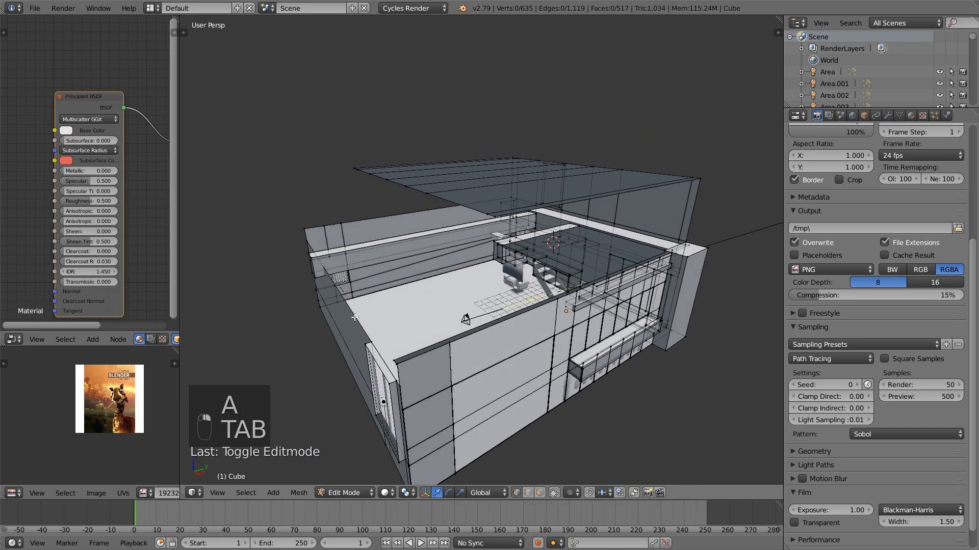
right_click(354, 314)
right_click(354, 314, "alt")
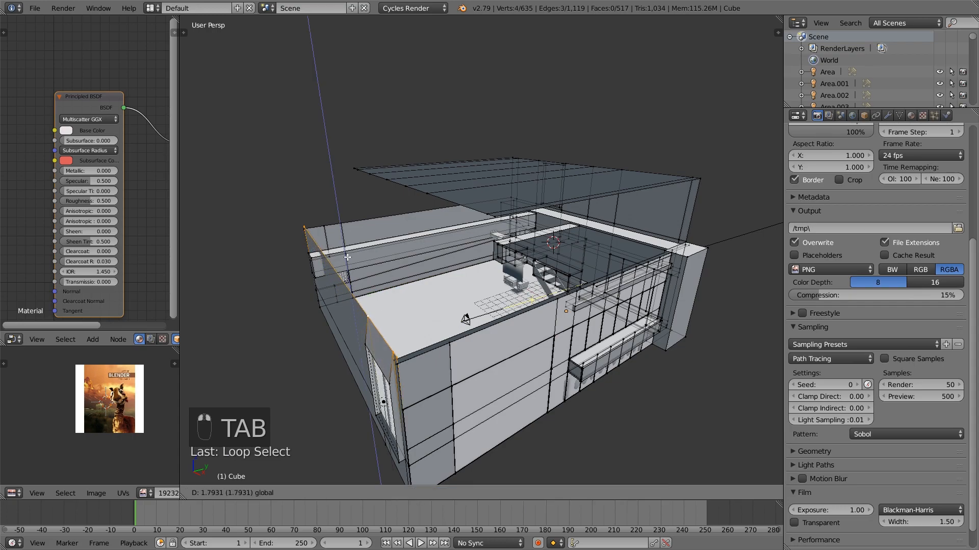
key("e")
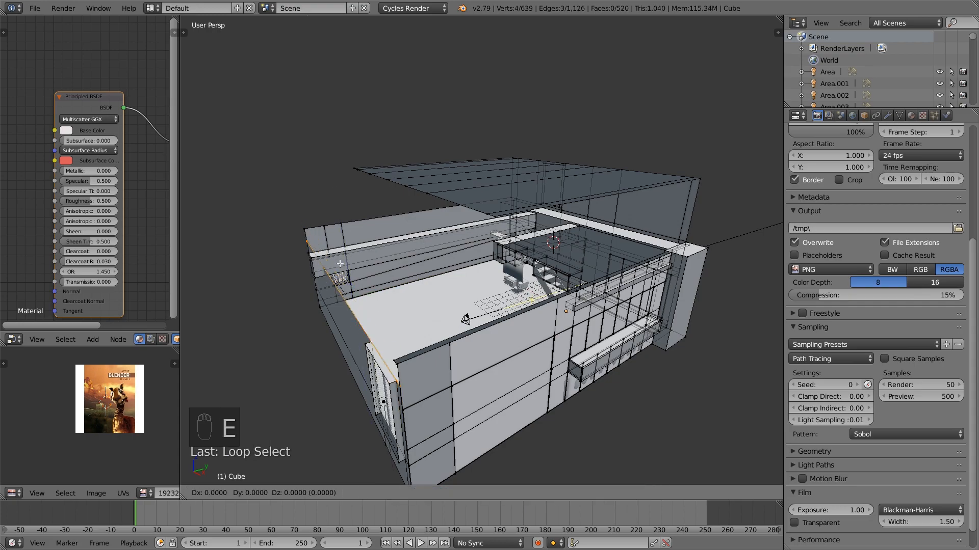
left_click(353, 231)
key("a")
key("Tab")
Move the roof's rear edge outward so the roof extends over the lengthened room
middle_click_drag(472, 203, 415, 209)
key("Tab")
right_click(395, 223)
right_click(394, 222, "alt")
left_click_drag(417, 185, 332, 193)
key("a")
key("a")
key("a")
key("Tab")
Extrude the end edge of the lower ceiling panel about -15.2 along Y to the room's rear wall
mouse_move(442, 271)
middle_mouse_down()
mouse_move(435, 258)
mouse_move(453, 257)
middle_mouse_up()
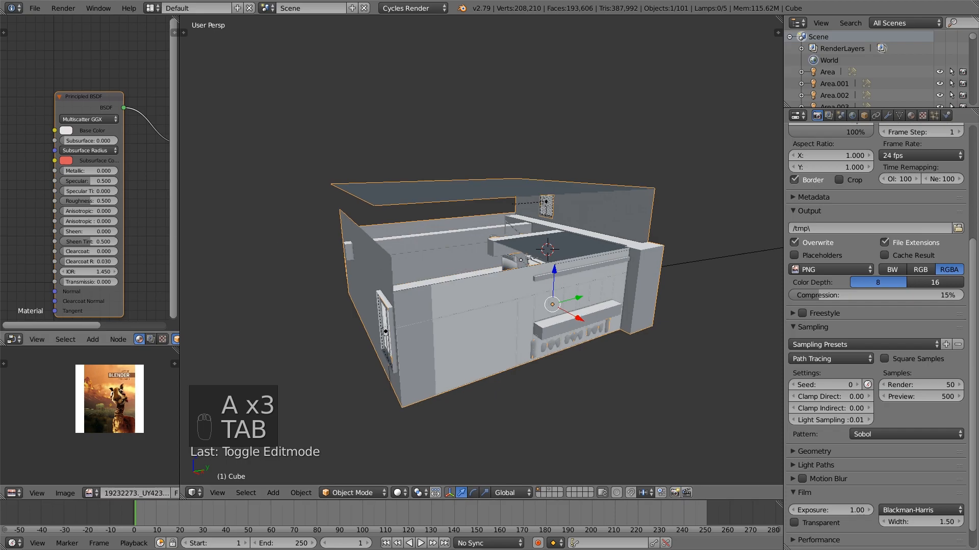
middle_click_drag(377, 224, 381, 250)
scroll(502, 270, "down", 1)
scroll(502, 269, "up", 2)
middle_click_drag(502, 269, 482, 272)
key("Tab")
middle_click_drag(550, 304, 516, 306)
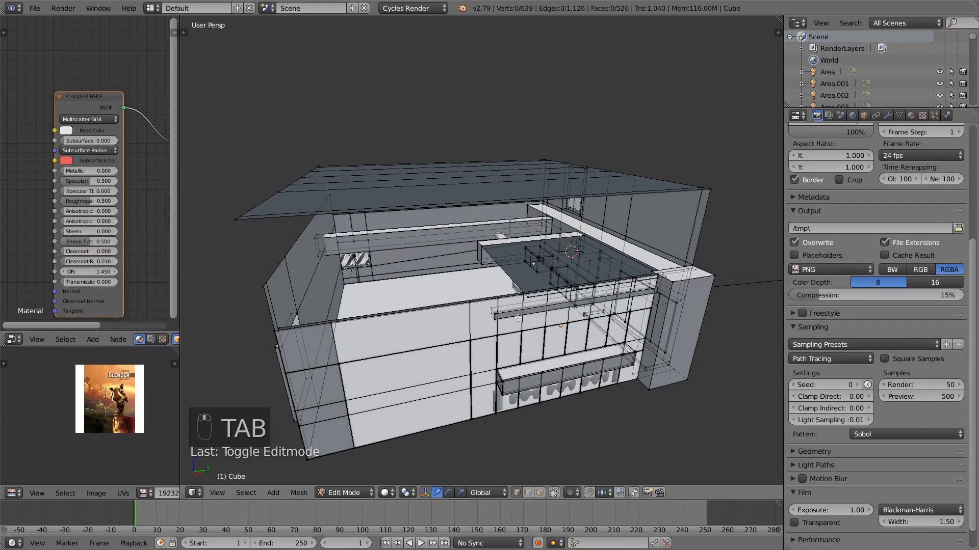
right_click(506, 280)
key("e")
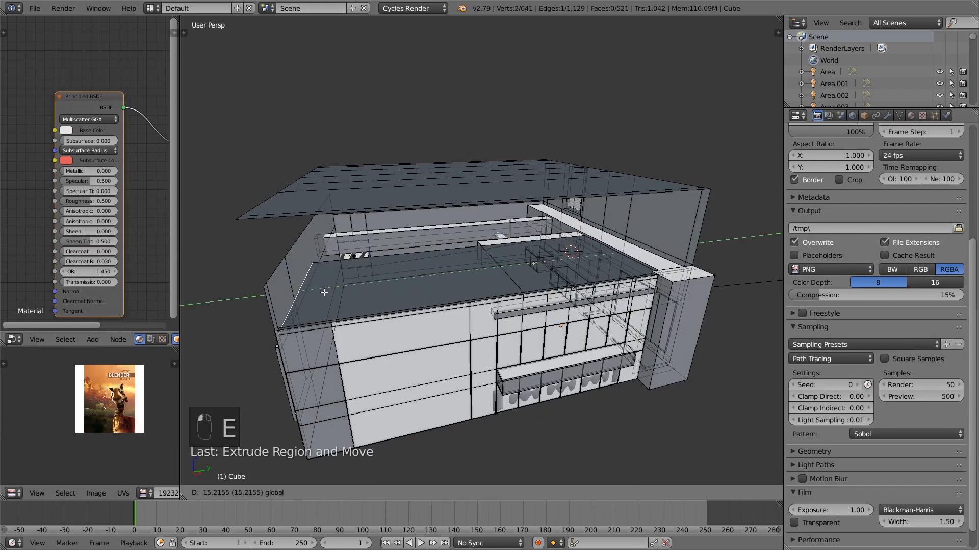
left_click(324, 292)
Extrude the side edge of the extended ceiling panel toward the opposite wall to cover the open area
right_click(375, 256)
middle_click_drag(374, 257, 436, 269)
key("e")
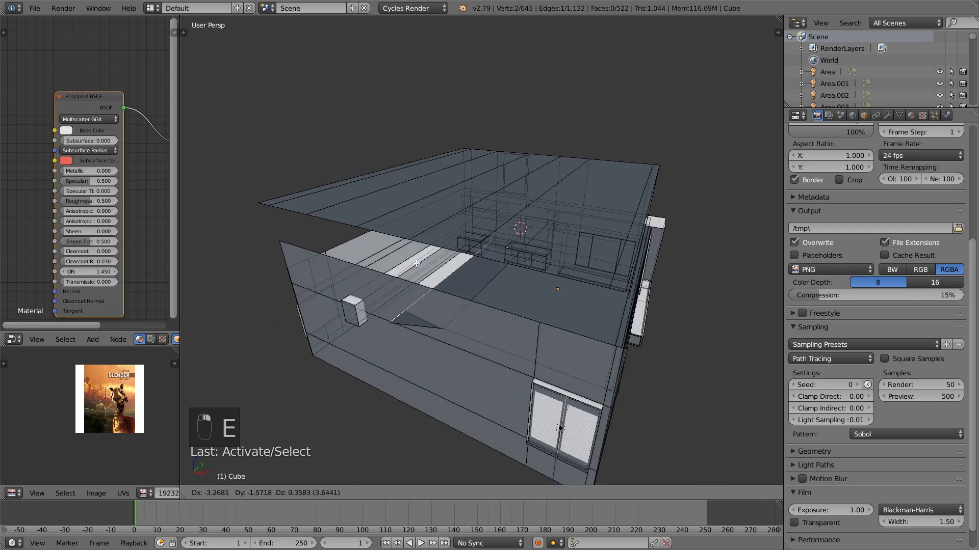
left_click(403, 260)
left_click_drag(526, 283, 375, 251)
key("a")
key("Tab")
Box-select the wall vertices along the inner side of the rear window opening and move them along Y to widen it
middle_click_drag(376, 252, 451, 289)
middle_click_drag(466, 228, 493, 207)
middle_click_drag(433, 203, 533, 306)
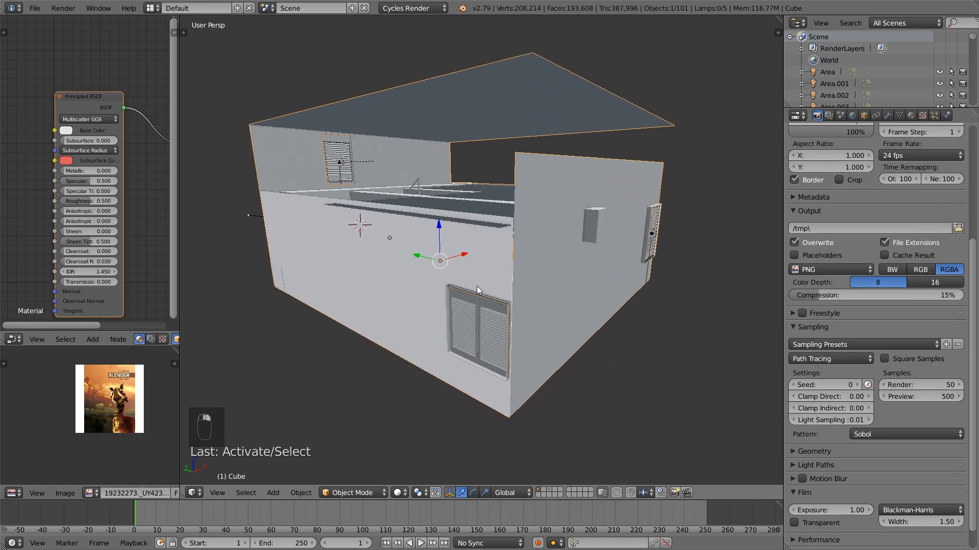
key("Tab")
middle_click_drag(476, 286, 515, 449)
right_click(509, 365, "alt")
key("a")
scroll(530, 423, "up", 2)
key("b")
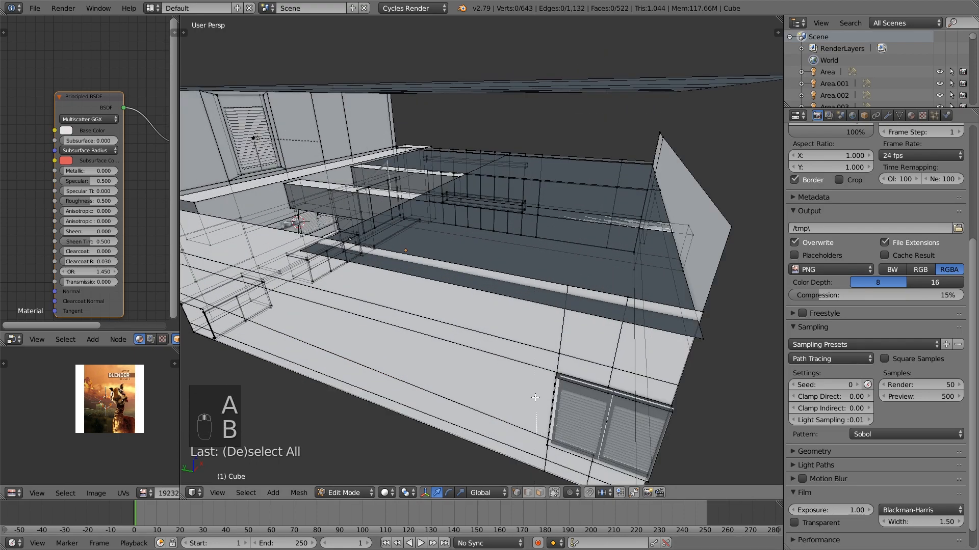
left_click_drag(563, 281, 573, 270)
key("b")
left_click_drag(563, 465, 510, 495)
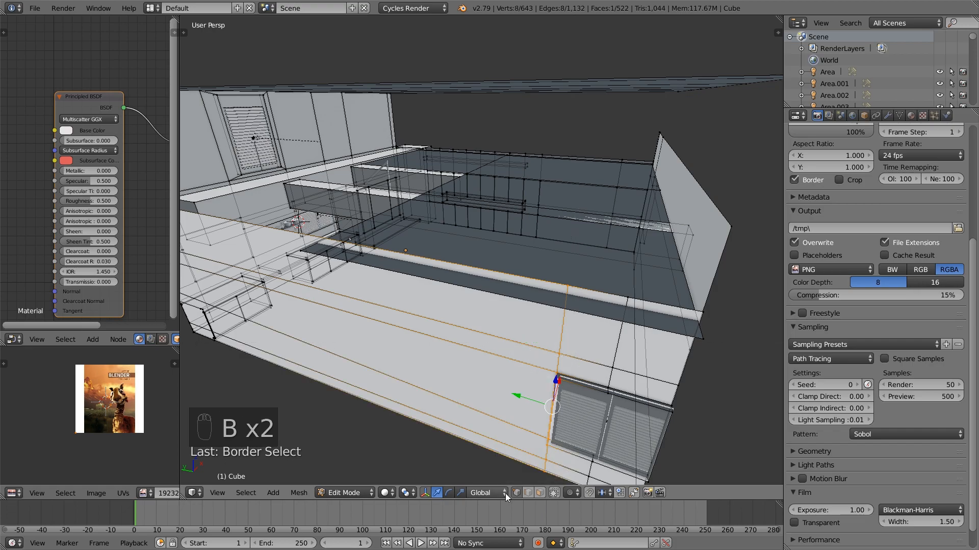
scroll(553, 395, "down", 1)
left_click_drag(503, 353, 477, 345)
key("a")
key("Tab")
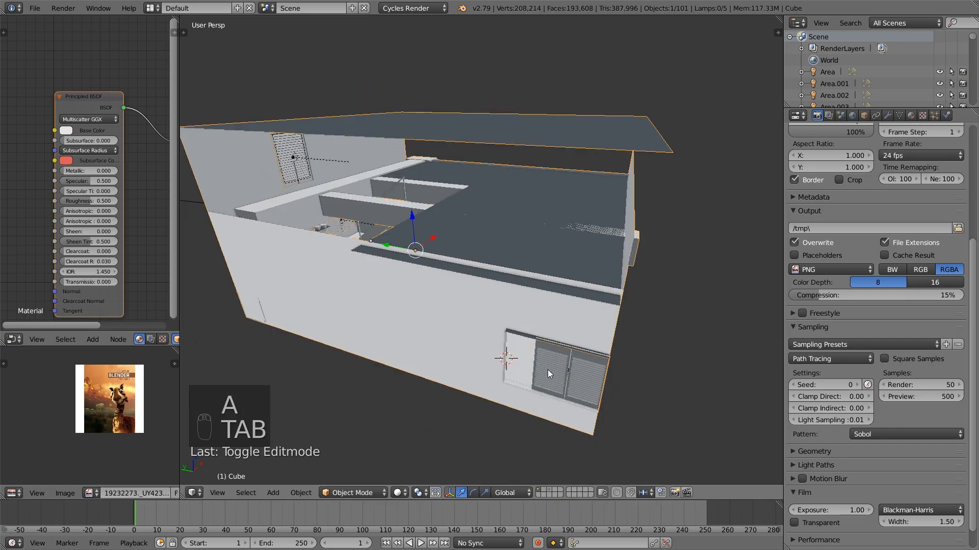
Restore the selection of the opening's side vertices and move them slightly back along Y to narrow the opening
key("Tab")
key("ctrl+z")
key("ctrl+z")
key("ctrl+z")
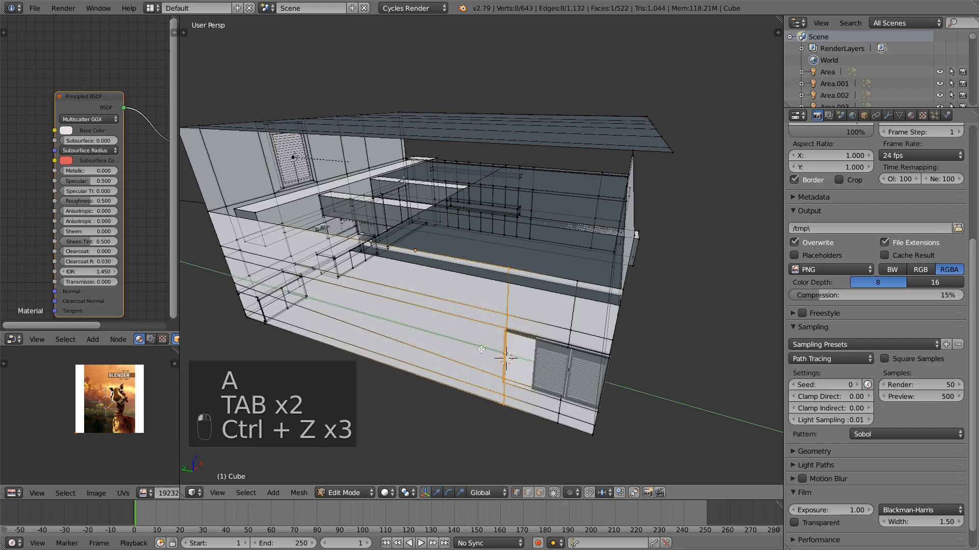
key("Tab")
Select the rear window together with its area light and move them along Y toward the middle of the widened opening
right_click(536, 374)
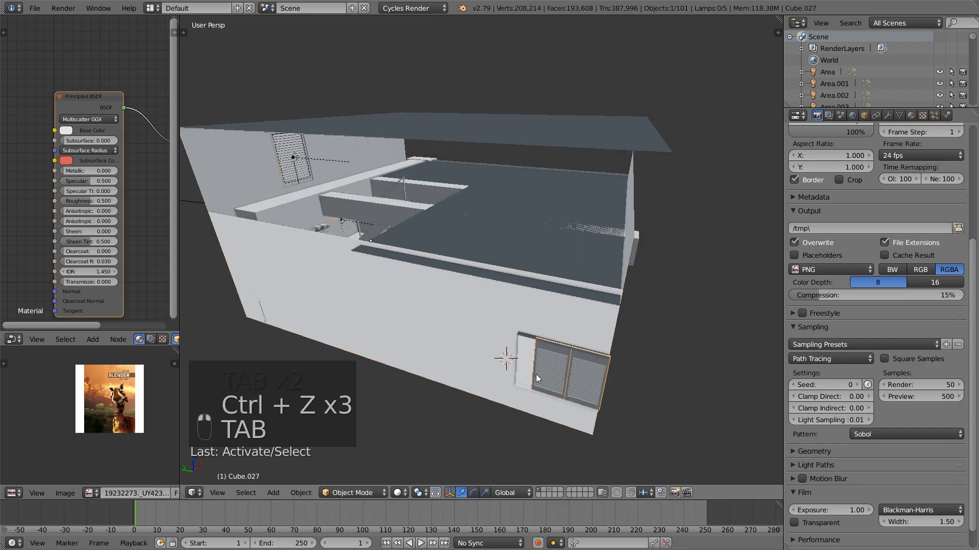
right_click(564, 374)
right_click(569, 374)
right_click(569, 374)
right_click(569, 375)
right_click(569, 374)
key("g")
key("y")
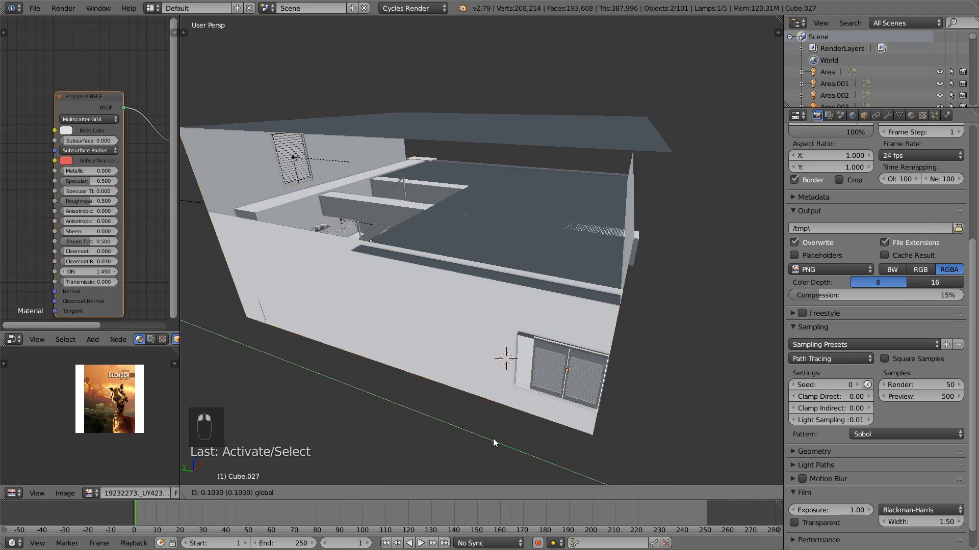
left_click(487, 440)
Scale the window and light to about 1.12 along Y, then fine-tune their Y position and scale to fill the opening
key("s")
key("y")
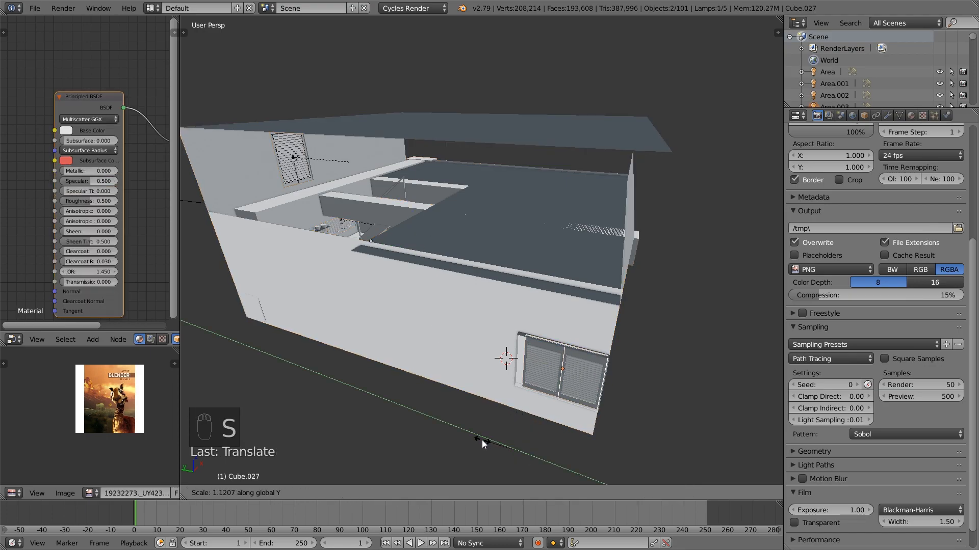
left_click(482, 444)
key("g")
key("y")
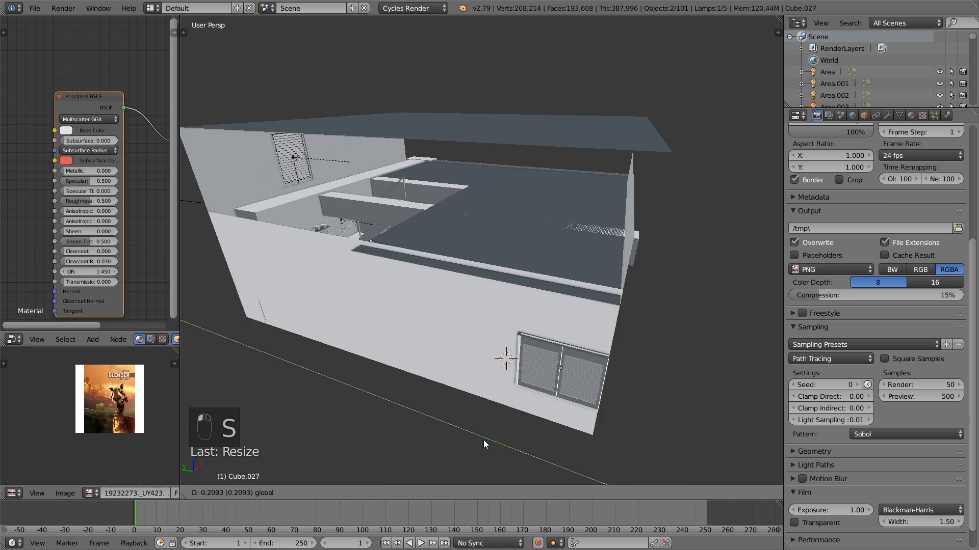
left_click(481, 440)
middle_click_drag(481, 439, 548, 361)
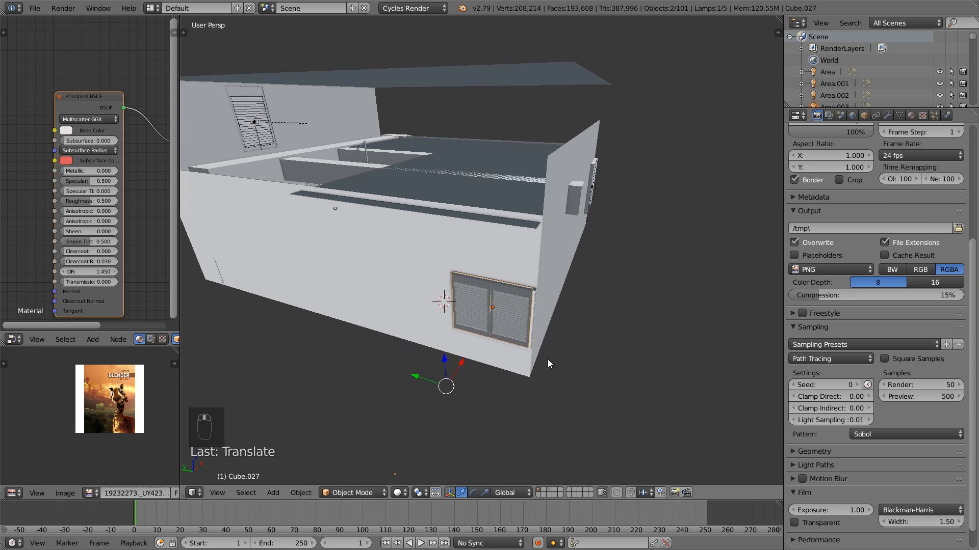
scroll(549, 367, "up", 2)
key("s")
key("y")
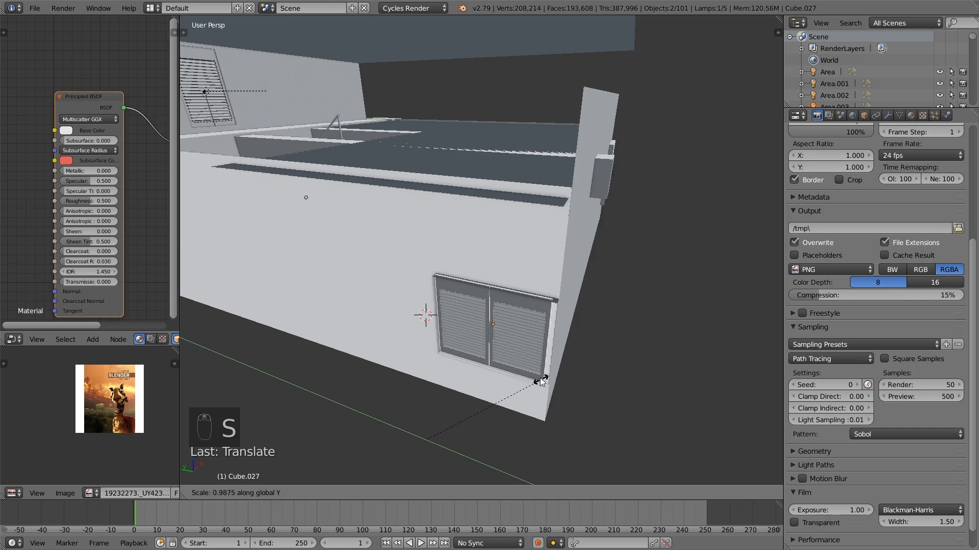
left_click(619, 396)
middle_click_drag(620, 396, 440, 449)
left_click_drag(440, 445, 437, 444)
key("a")
key("Tab")
middle_click_drag(601, 307, 485, 222)
key("a")
key("Tab")
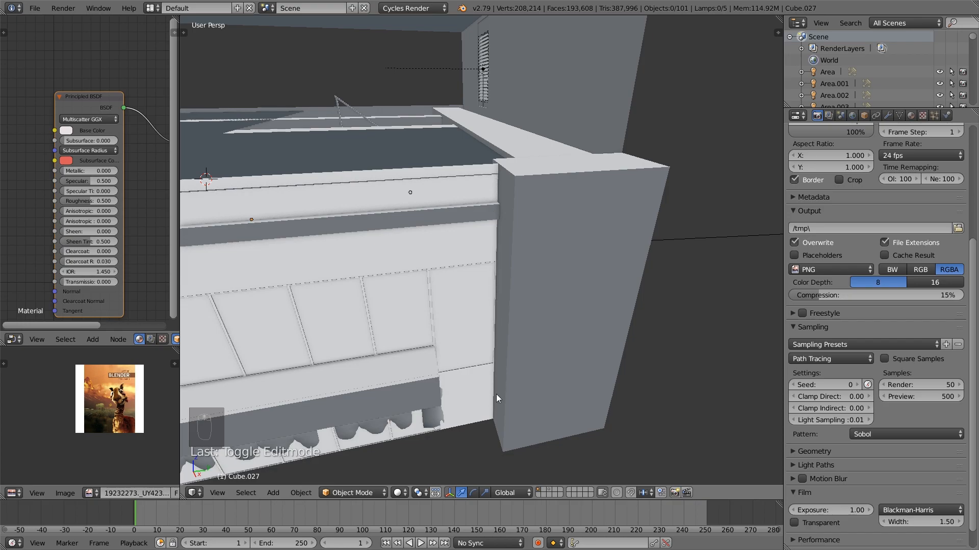
Select the room shell and open its mesh for editing at the wall corner beside the window opening
left_click(35, 8)
middle_click_drag(462, 359, 501, 343)
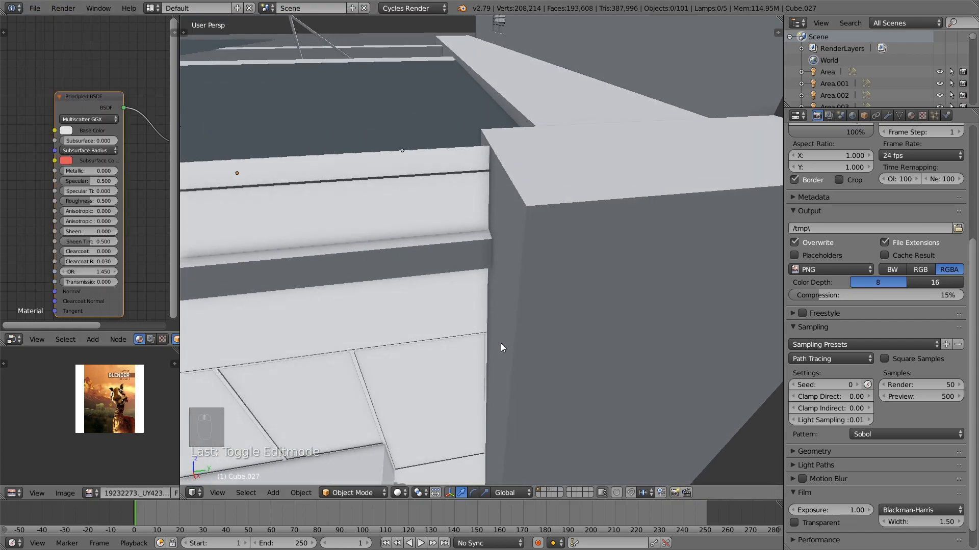
key("Tab")
key("Tab")
key("Tab")
middle_click_drag(512, 225, 516, 235)
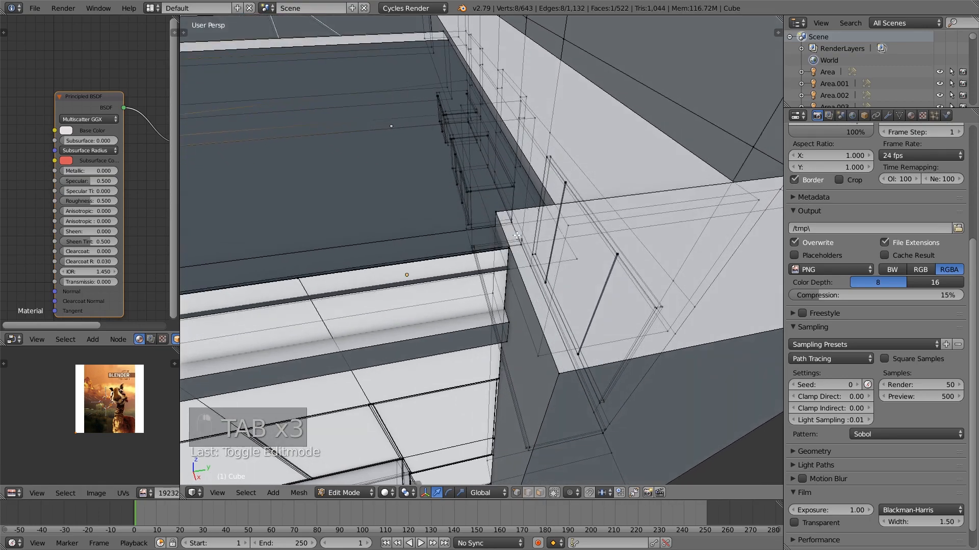
right_click(504, 411, "alt")
middle_click_drag(505, 409, 390, 229)
scroll(423, 407, "down", 2)
key("b")
key("b")
scroll(353, 319, "down", 4)
middle_click_drag(378, 262, 249, 198)
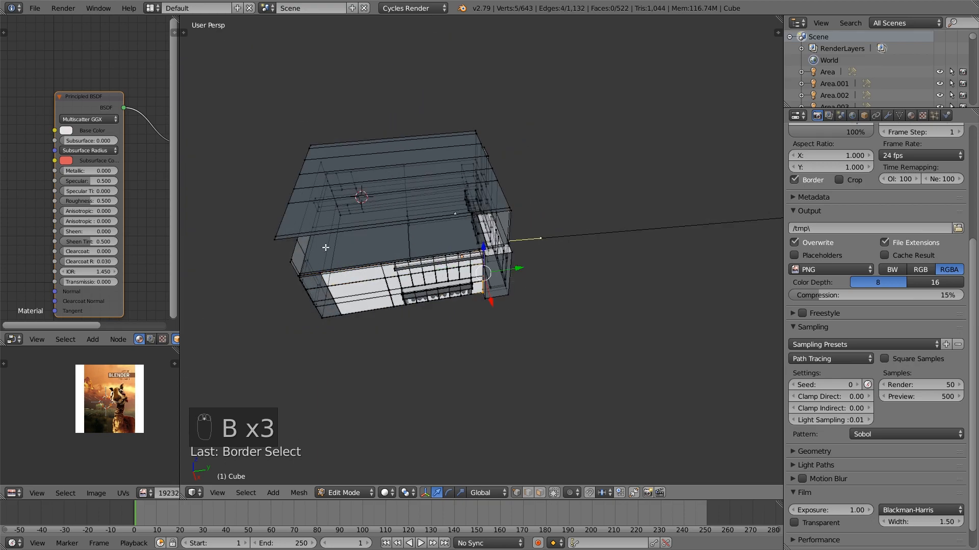
scroll(475, 315, "up", 5)
left_click(526, 333)
left_click_drag(524, 326, 526, 326)
key("a")
key("Tab")
In face selection mode, select the room shell's front riser face on the raised platform below the shuttered windows
scroll(487, 331, "up", 2)
scroll(486, 306, "down", 2)
middle_click_drag(485, 278, 526, 285)
scroll(556, 321, "up", 3)
middle_click_drag(558, 326, 549, 336)
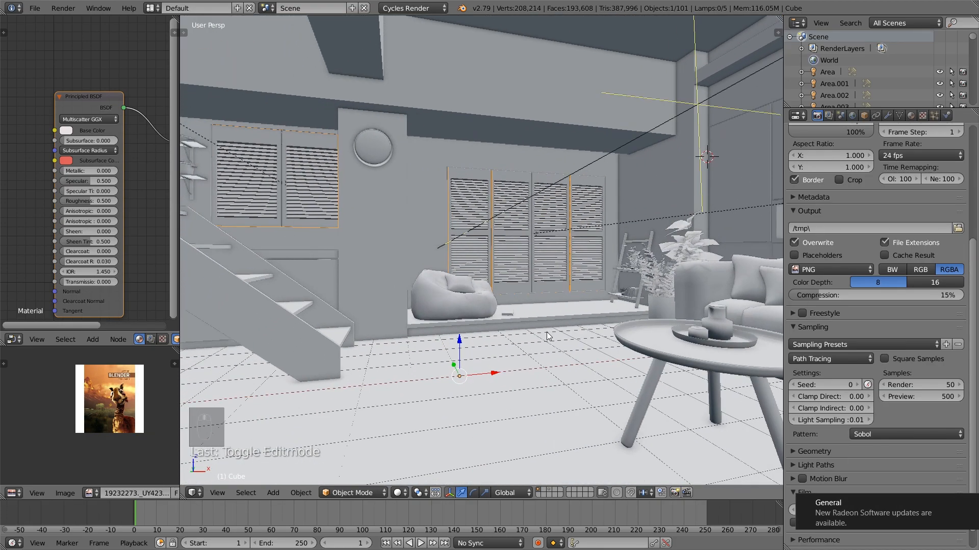
scroll(550, 347, "up", 3)
key("Tab")
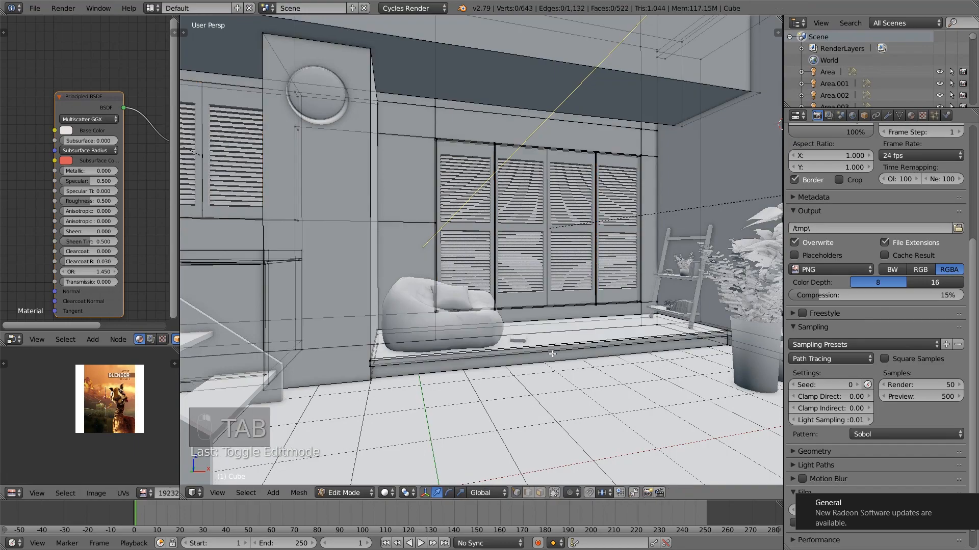
left_click(539, 493)
right_click(580, 354)
middle_click_drag(563, 330, 525, 321)
Add a material slot to the room shell, choose black glossy.003 for it, and assign it to the selected riser face
left_click(911, 116)
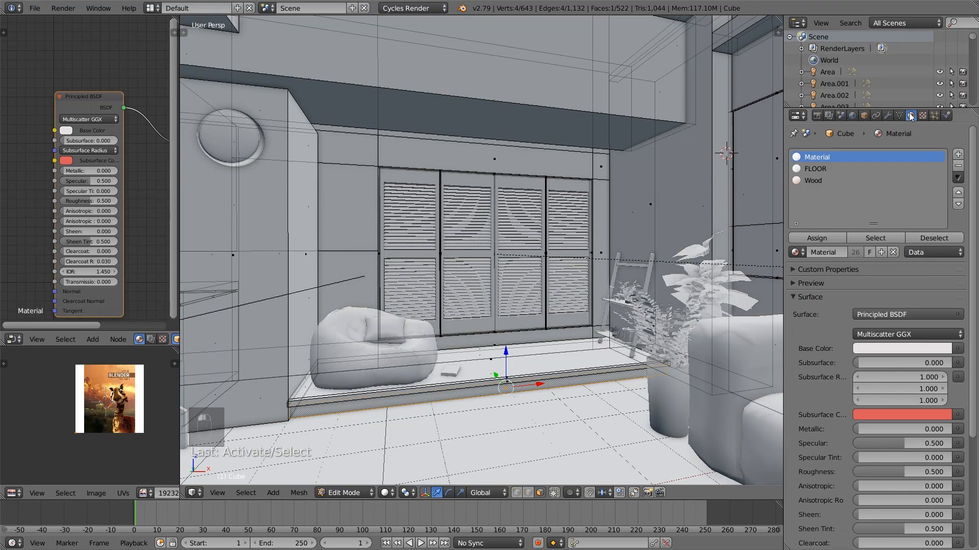
left_click(959, 155)
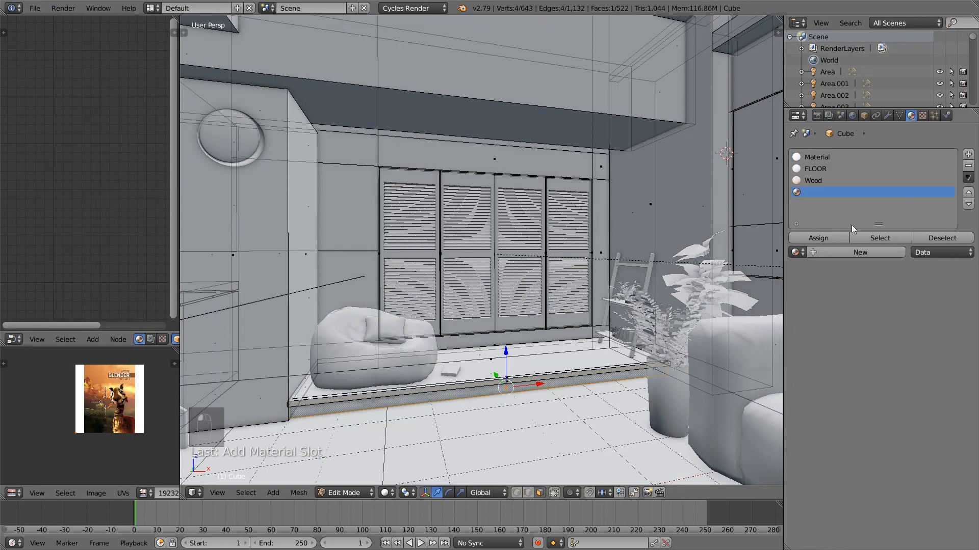
left_click(796, 252)
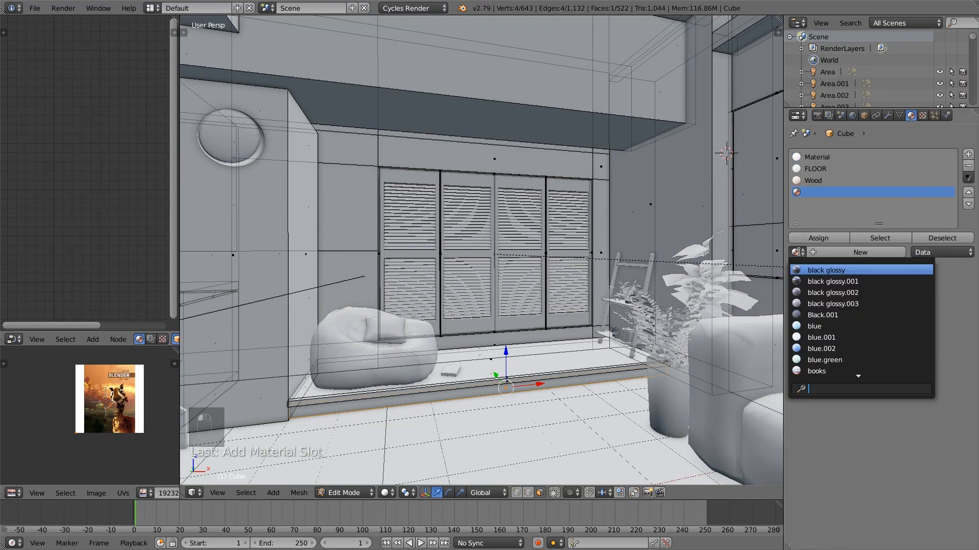
left_click(889, 304)
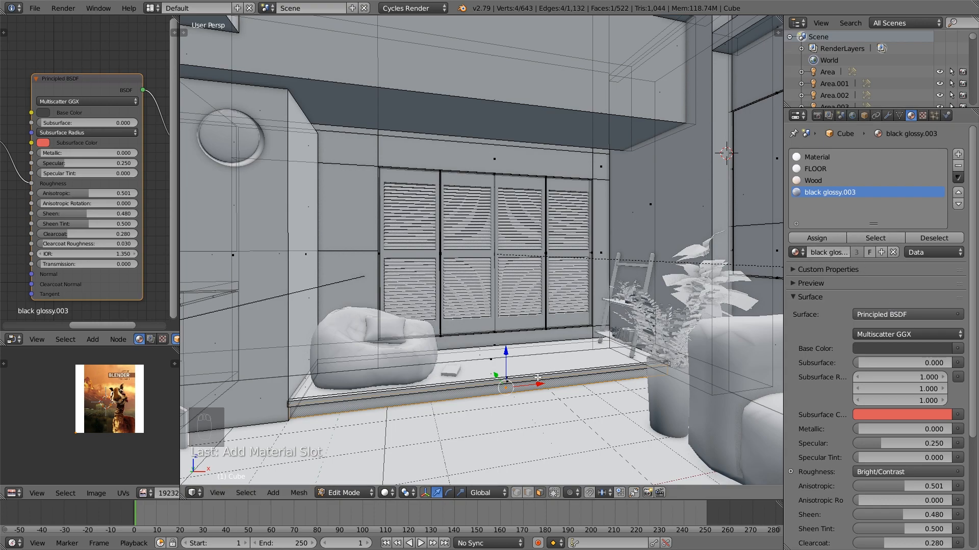
left_click(817, 238)
key("Tab")
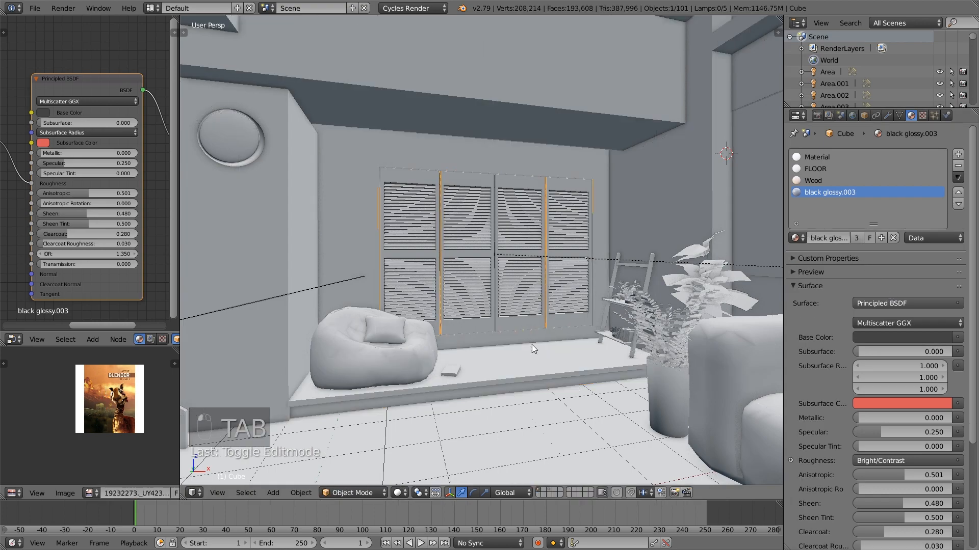
Lower the Specular of the room shell's material named Material to about 0.168 and open its base color for editing
scroll(593, 335, "down", 2)
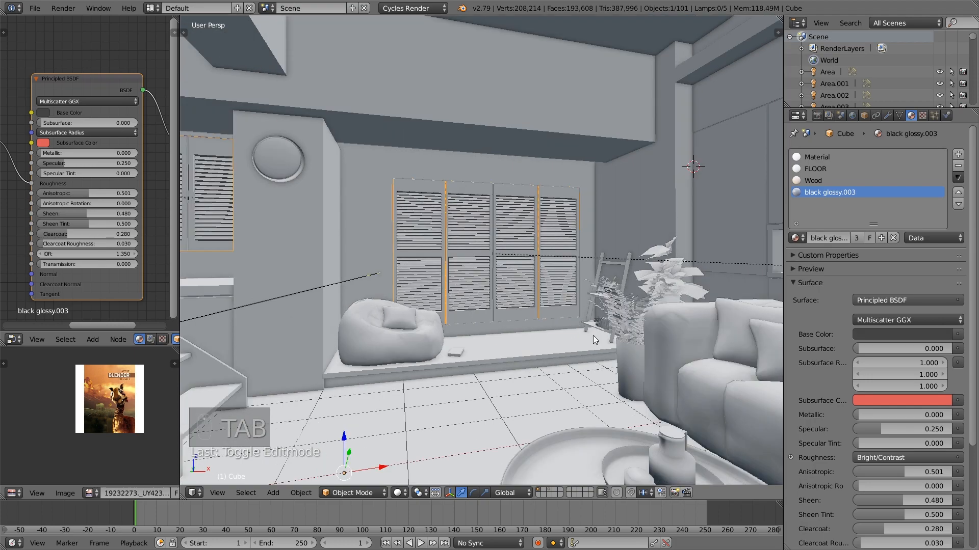
middle_click_drag(592, 336, 591, 329)
right_click(674, 216)
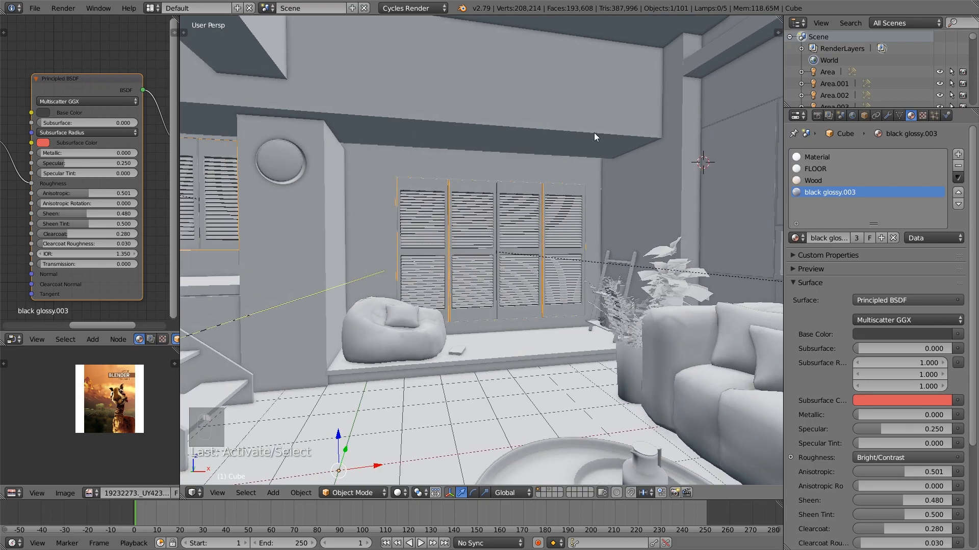
key("Tab")
left_click(816, 157)
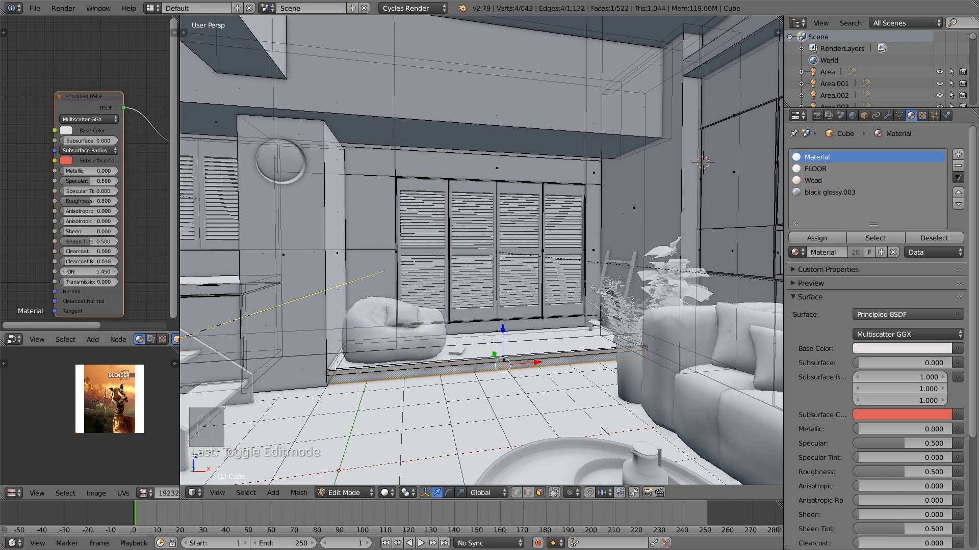
left_click(96, 99)
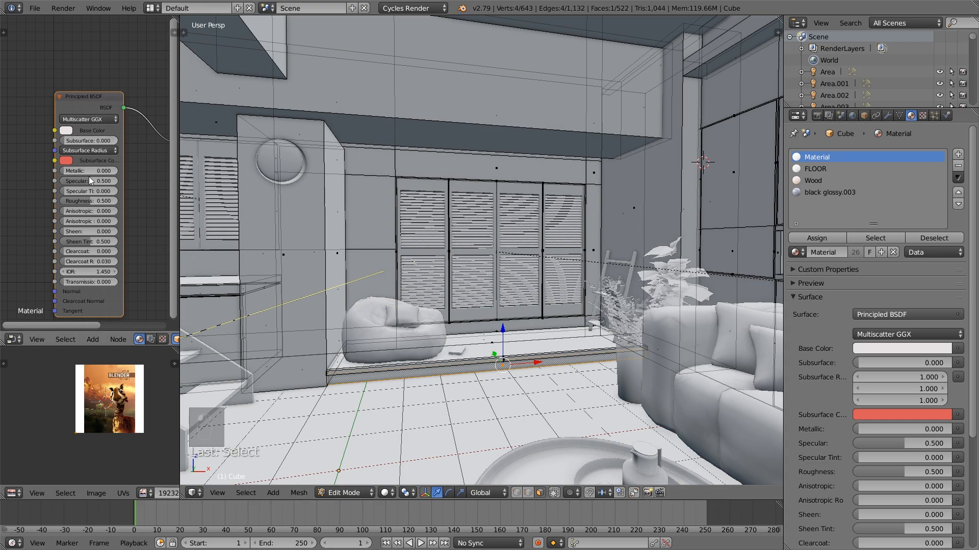
left_click_drag(95, 181, 82, 181)
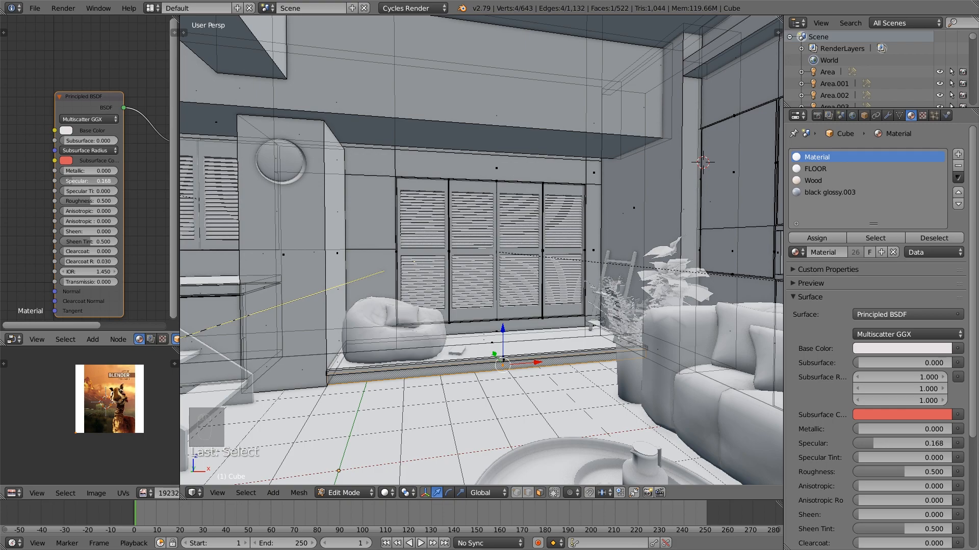
left_click(69, 131)
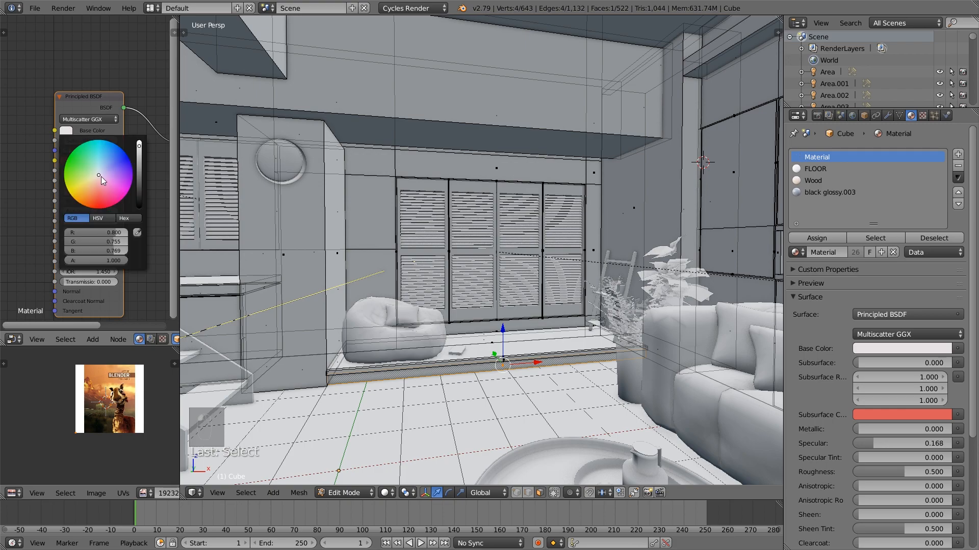
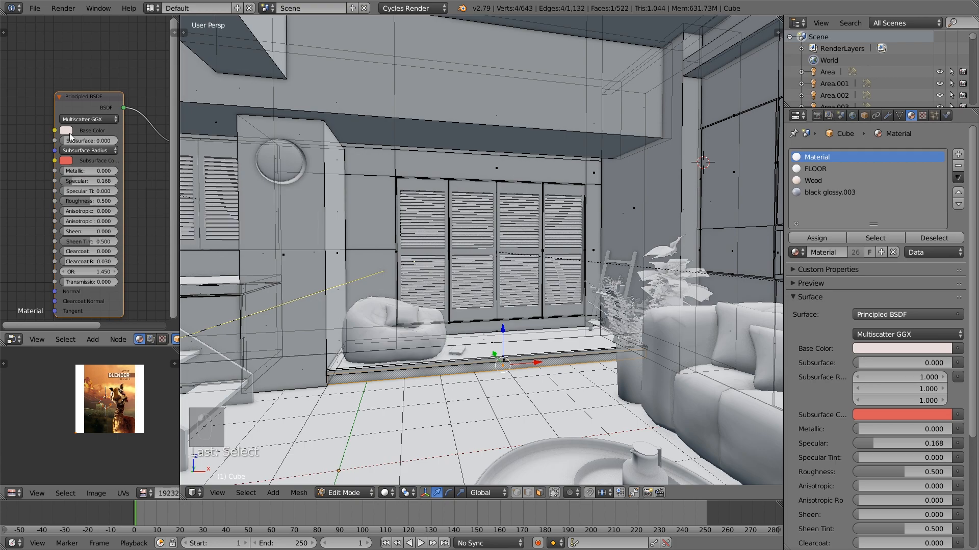
Leave the room shell's mesh editing, select the scene camera in front of the seating area and look through it
scroll(402, 326, "down", 4)
key("Tab")
scroll(403, 326, "down", 1)
scroll(402, 323, "down", 8)
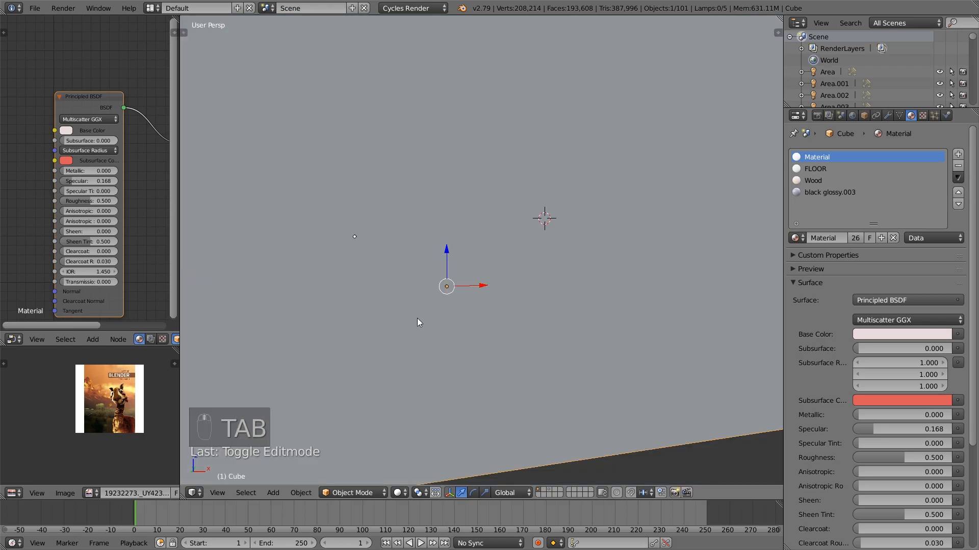
scroll(417, 318, "down", 10)
scroll(377, 312, "up", 15)
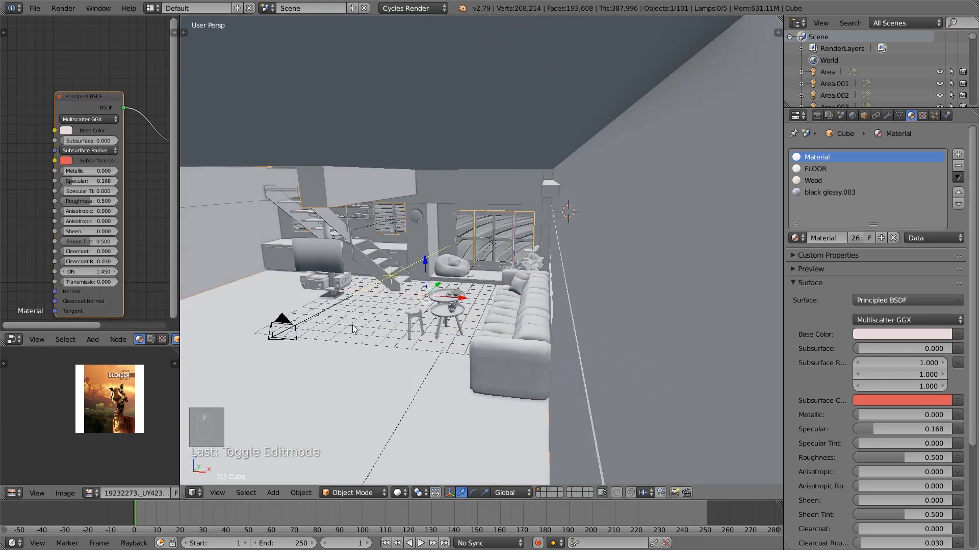
right_click(283, 334)
key("KP_0")
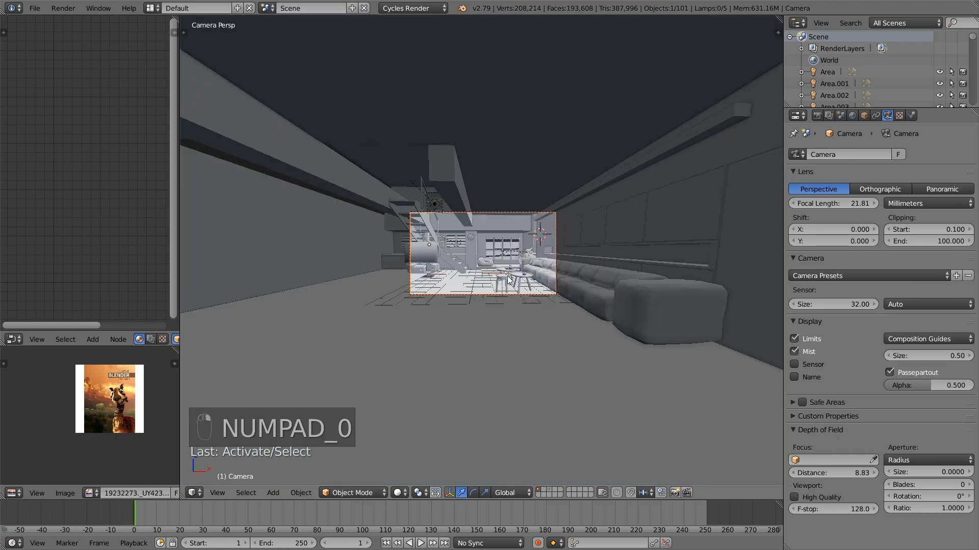
Set the camera's focal length to 28 mm
scroll(514, 275, "up", 2)
left_click_drag(836, 204, 889, 203)
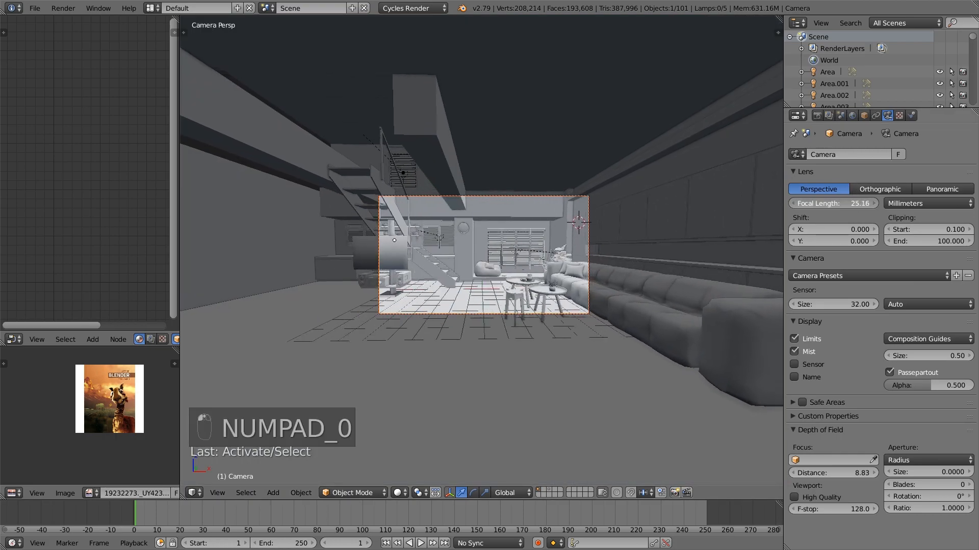
left_click(850, 203)
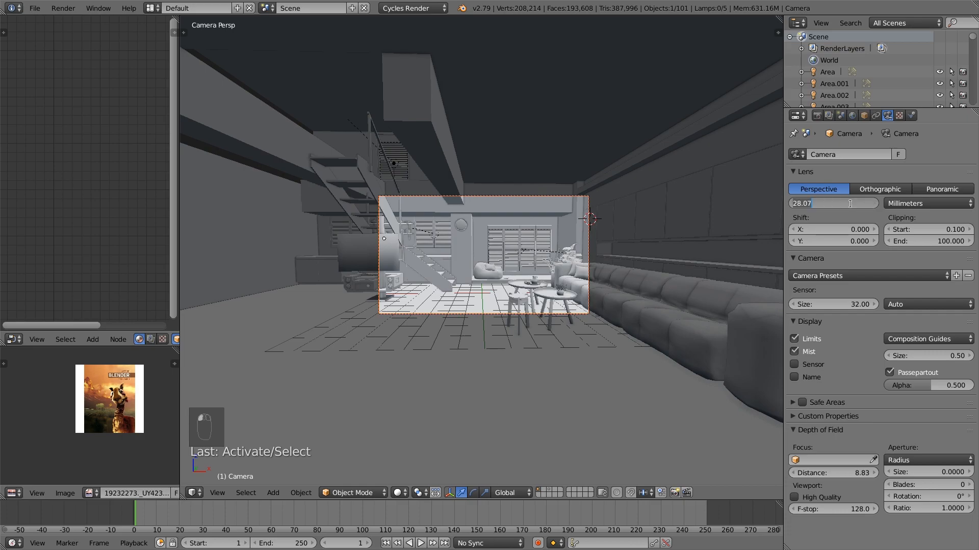
type("28")
key("Return")
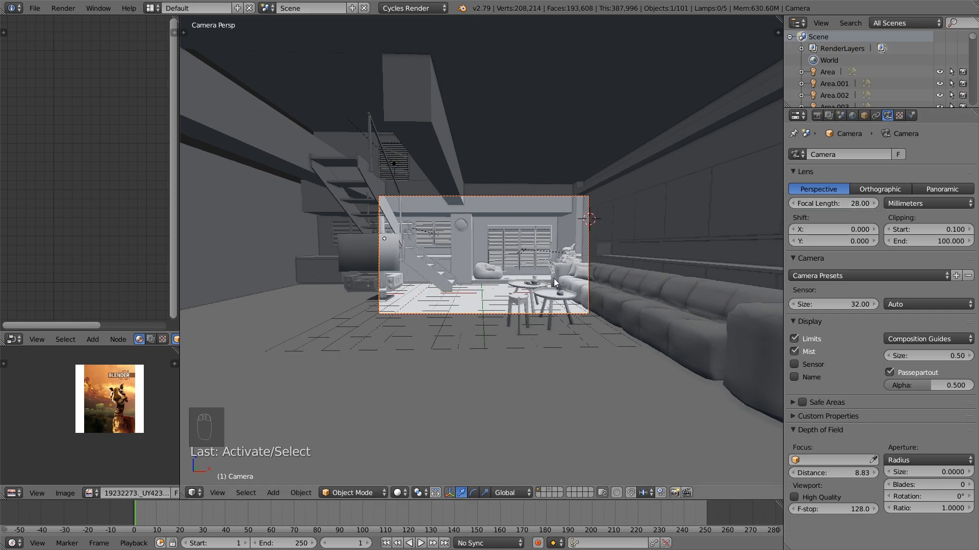
Move the camera back about 4.65 units along its local Z axis and adjust its aim with a slight trackball rotation
scroll(554, 279, "up", 2)
middle_click_drag(588, 271, 567, 268, "shift")
key("g")
key("z")
key("z")
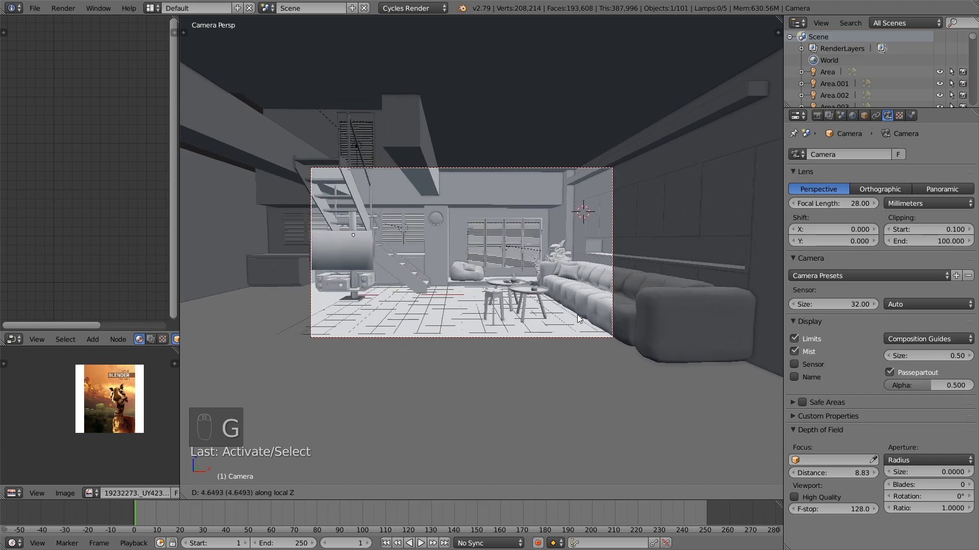
left_click(579, 319)
key("r")
key("r")
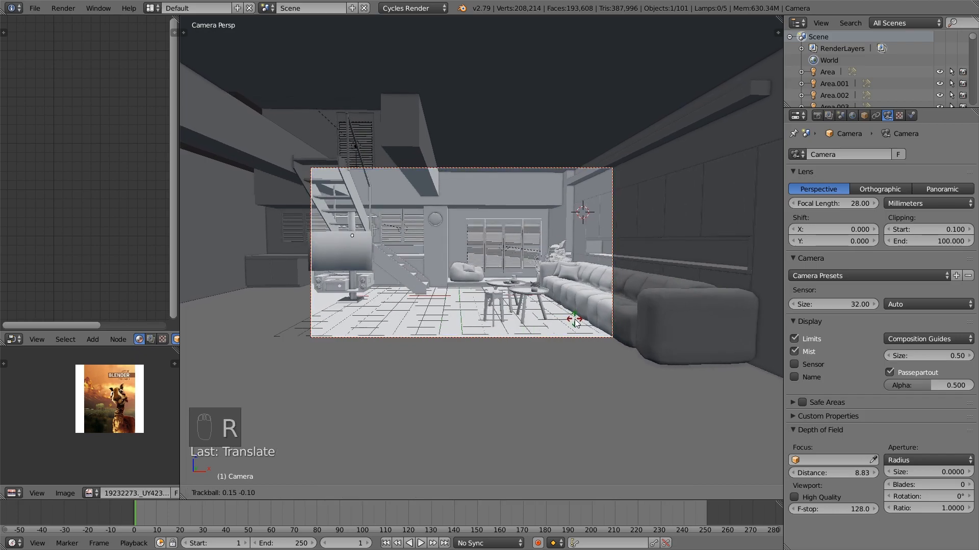
left_click(564, 341)
Move the camera forward about 0.64 units along its local Z axis
key("g")
key("z")
key("z")
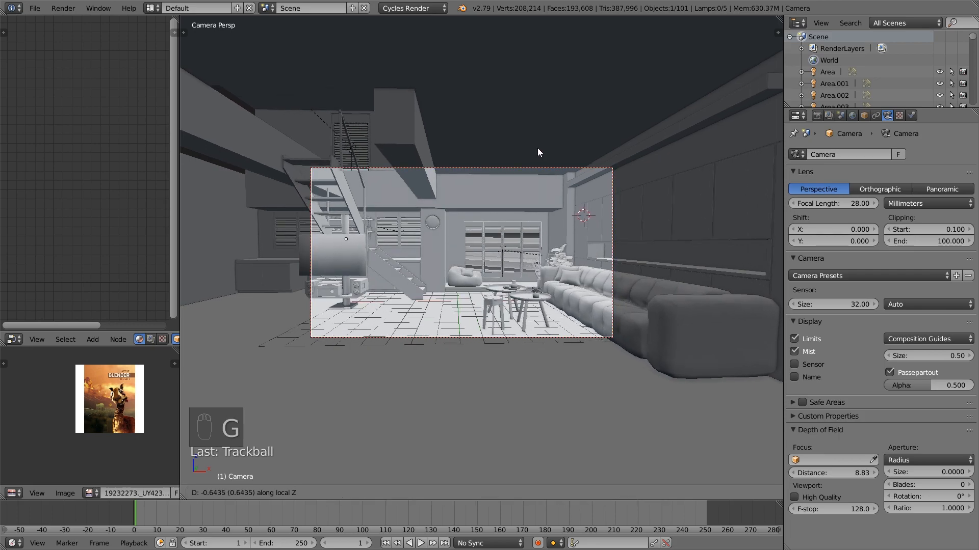
left_click(538, 151)
Re-aim the camera slightly with a trackball rotation and shift its position freely to reframe the room
key("g")
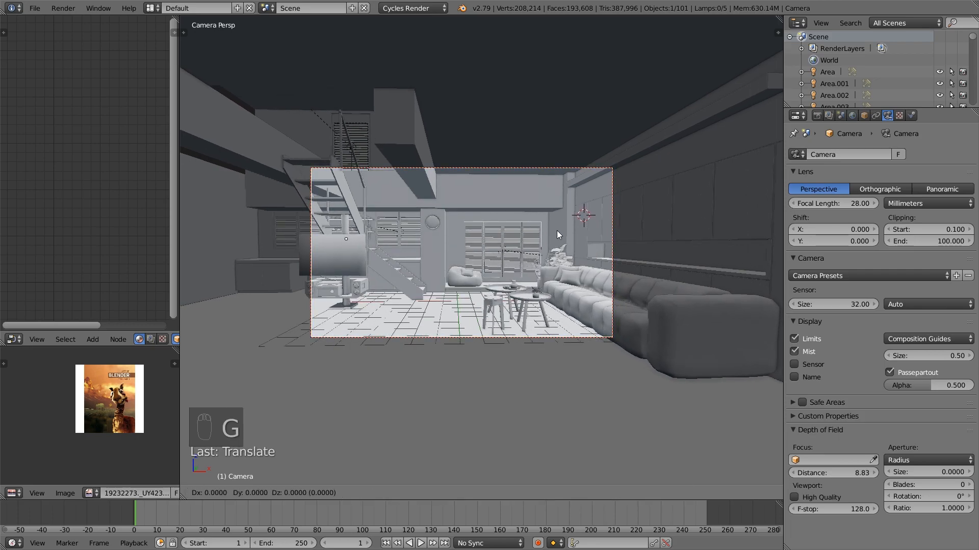
key("r")
key("r")
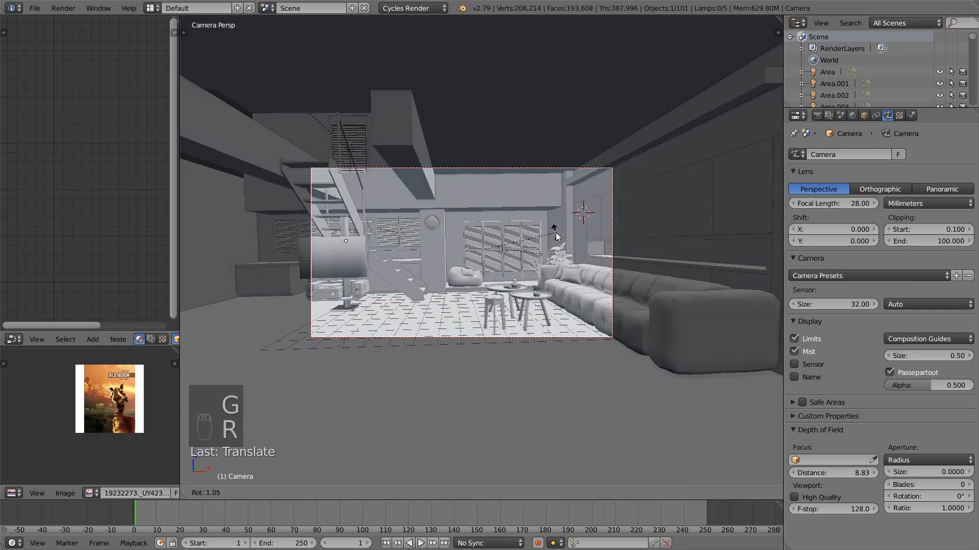
left_click(555, 209)
key("g")
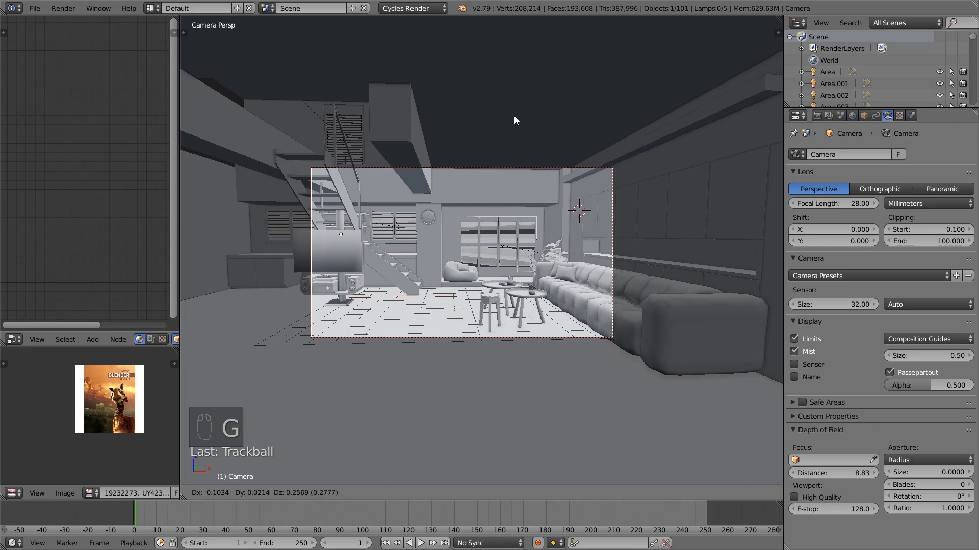
left_click(516, 44)
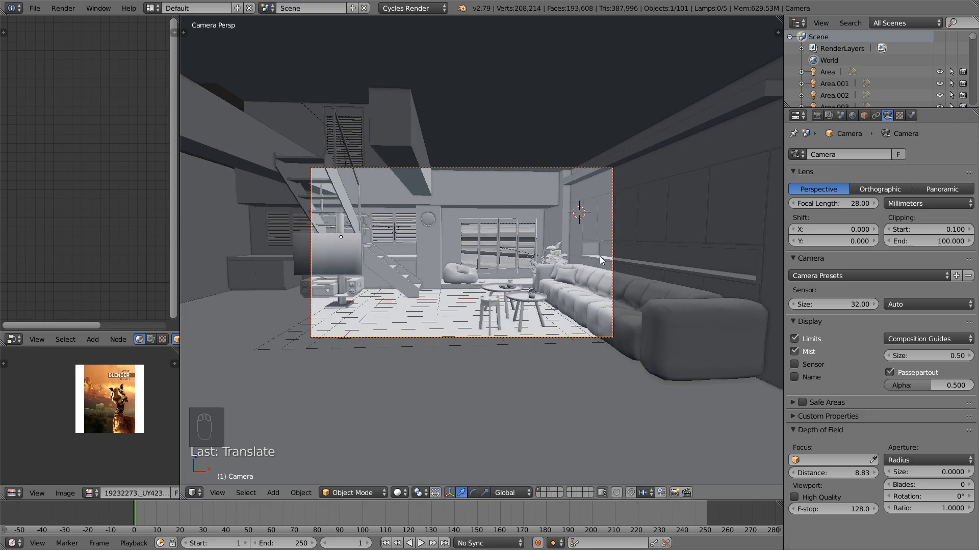
Rotate the camera freely again to re-centre the room and adjust its distance along its local Z axis
key("r")
key("r")
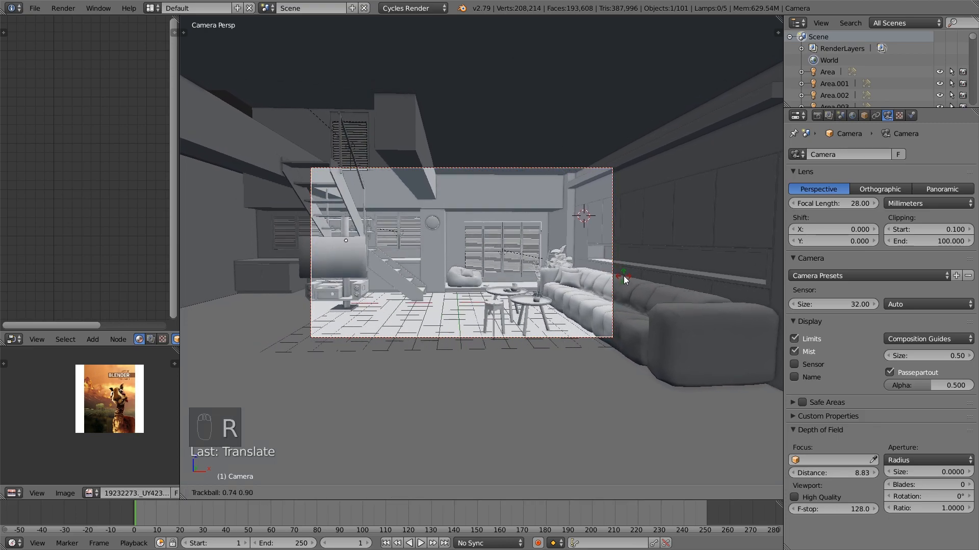
left_click(622, 275)
key("g")
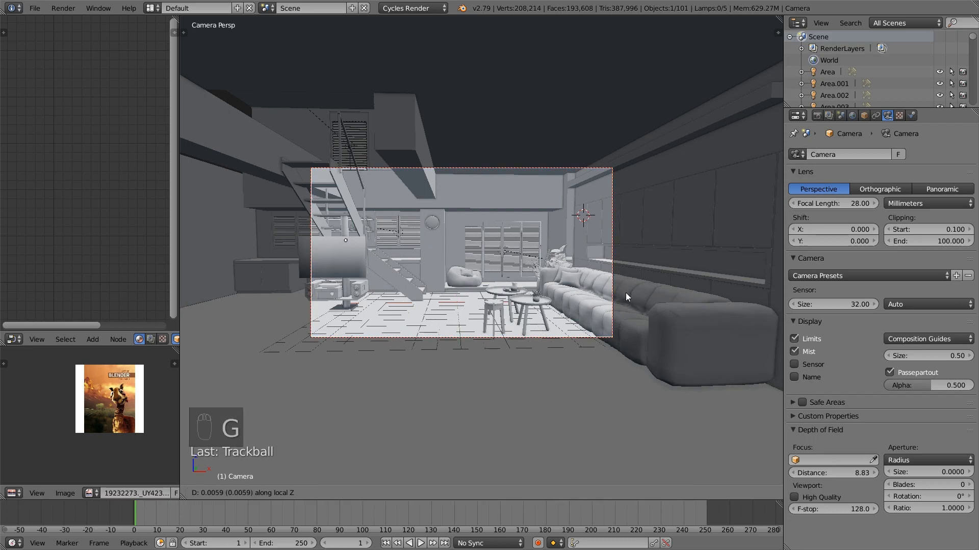
left_click(640, 362)
Fine-tune the camera framing with one more trackball rotation, a slight roll and a small position shift
key("r")
key("r")
left_click(637, 350)
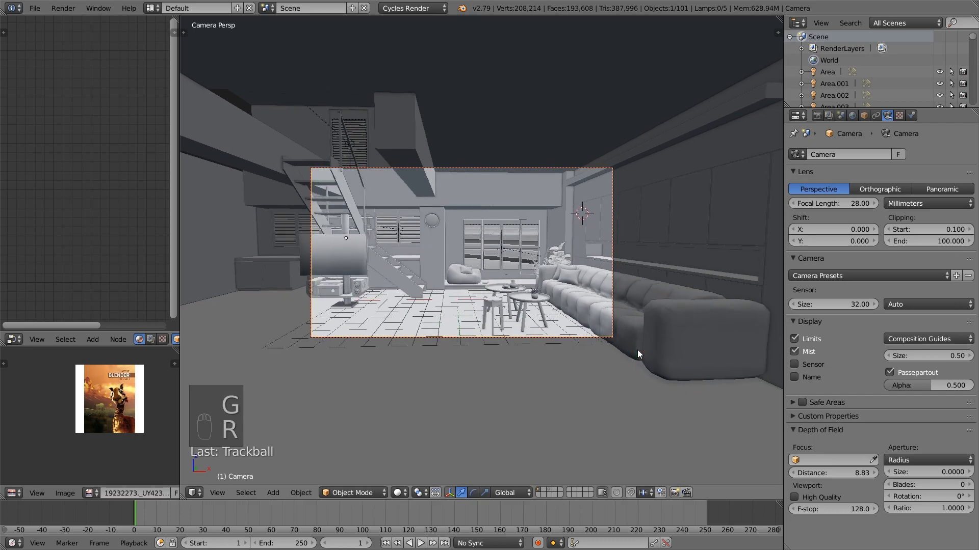
key("r")
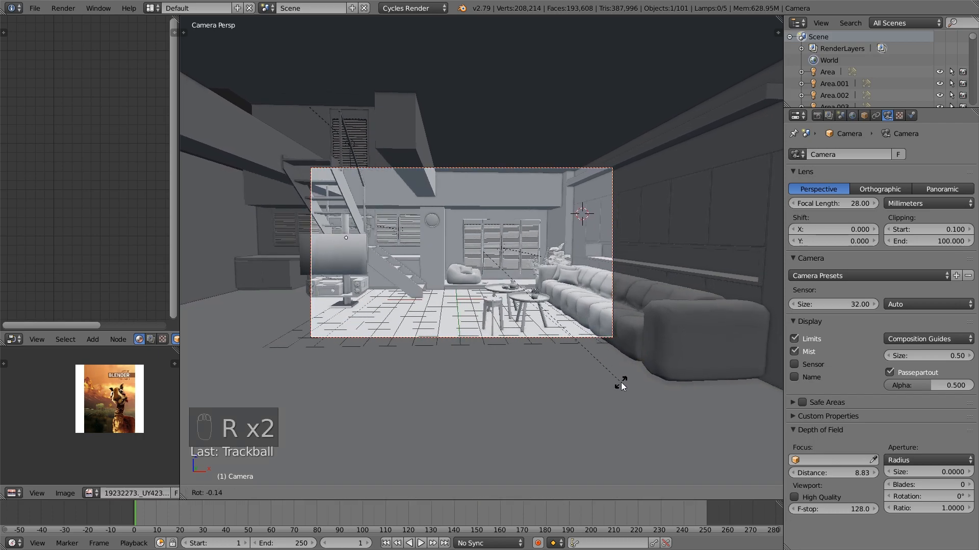
left_click(616, 391)
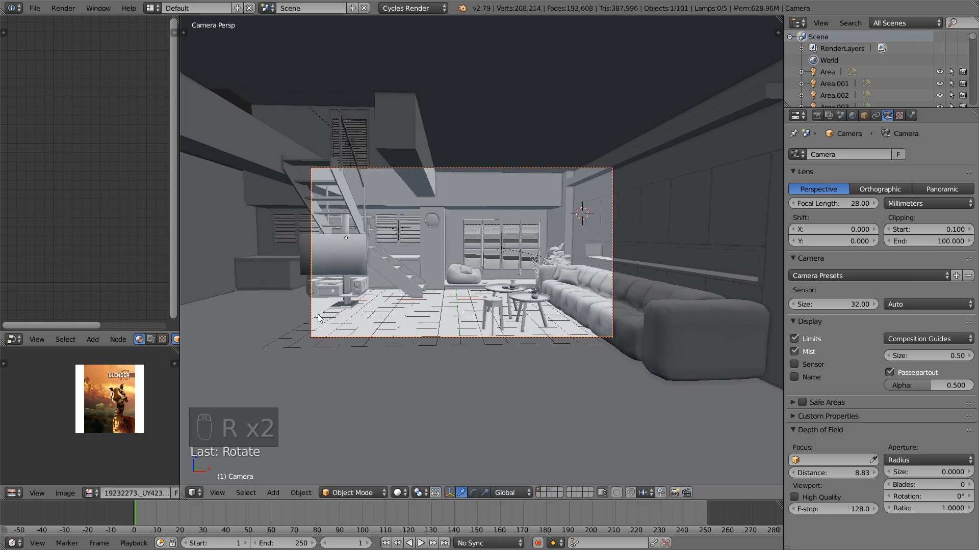
key("g")
left_click(497, 334)
Examine the corner behind the sofa and frame the row of books on the ladder shelf up close
scroll(506, 336, "up", 5)
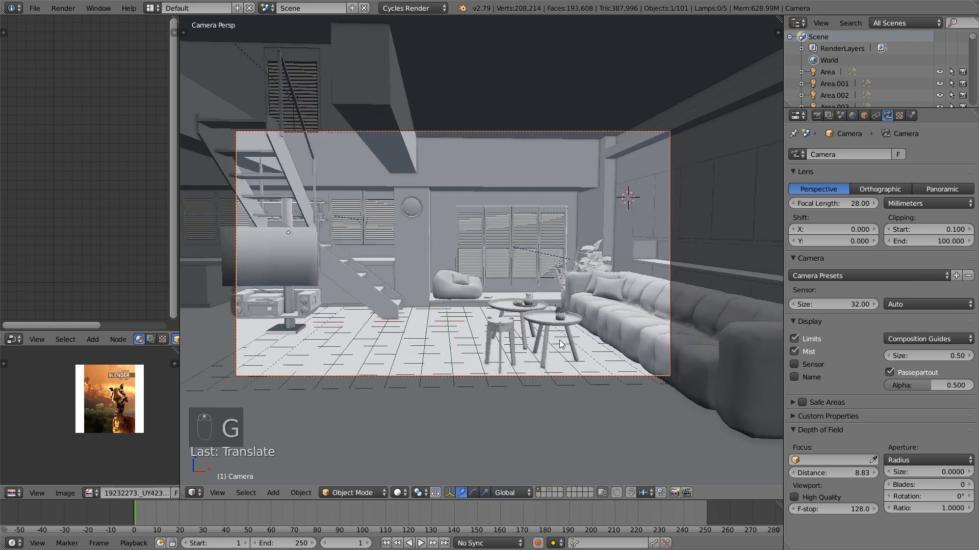
left_click_drag(612, 338, 492, 338)
scroll(610, 333, "up", 4)
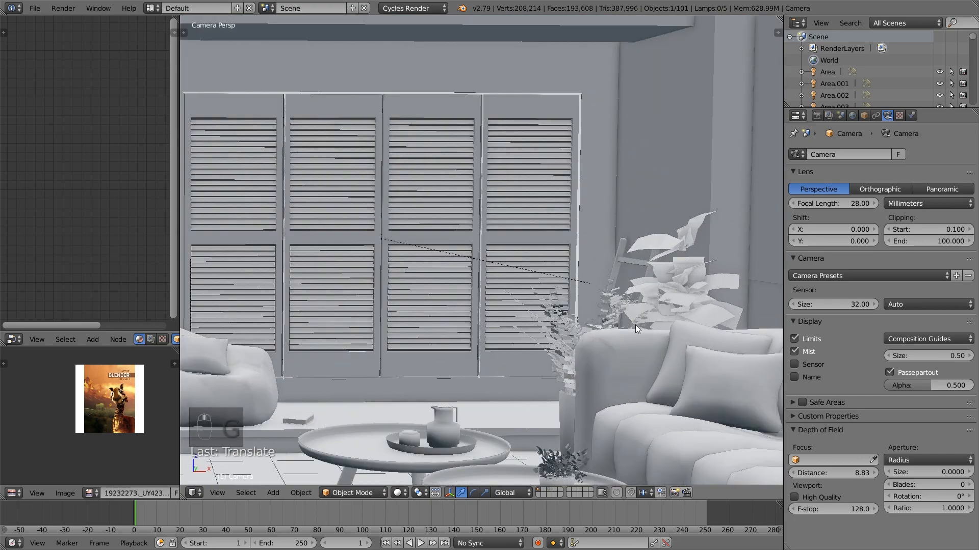
middle_click_drag(635, 325, 531, 294, "shift")
scroll(531, 293, "up", 8)
scroll(576, 369, "down", 4)
middle_click_drag(576, 369, 644, 395)
scroll(634, 383, "up", 4)
right_click(620, 283)
right_click(615, 282)
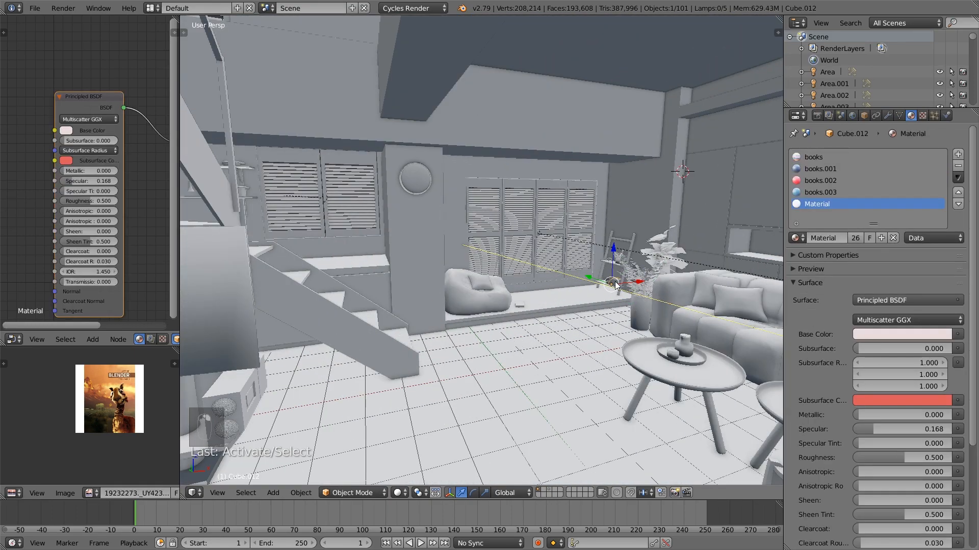
key("KP_Decimal")
Delete the single book beside the potted plant on the ladder shelf's upper board
scroll(615, 281, "down", 6)
middle_click_drag(576, 289, 599, 316)
middle_click_drag(600, 277, 592, 422, "shift")
right_click(535, 238)
middle_click_drag(549, 240, 580, 244)
key("x")
left_click(580, 243)
Duplicate the row of books on the ladder shelf's lower board and place the copy on the upper board
right_click(528, 439)
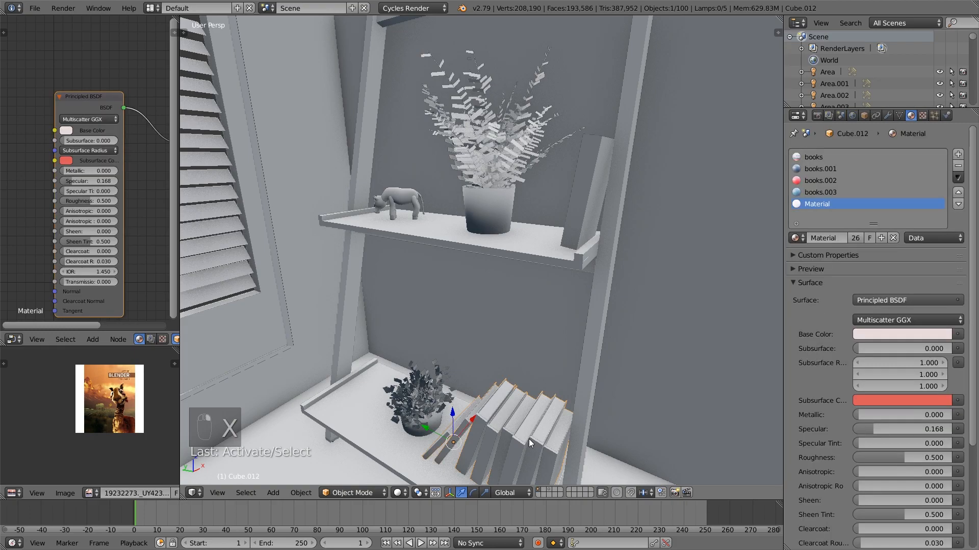
key("shift+d")
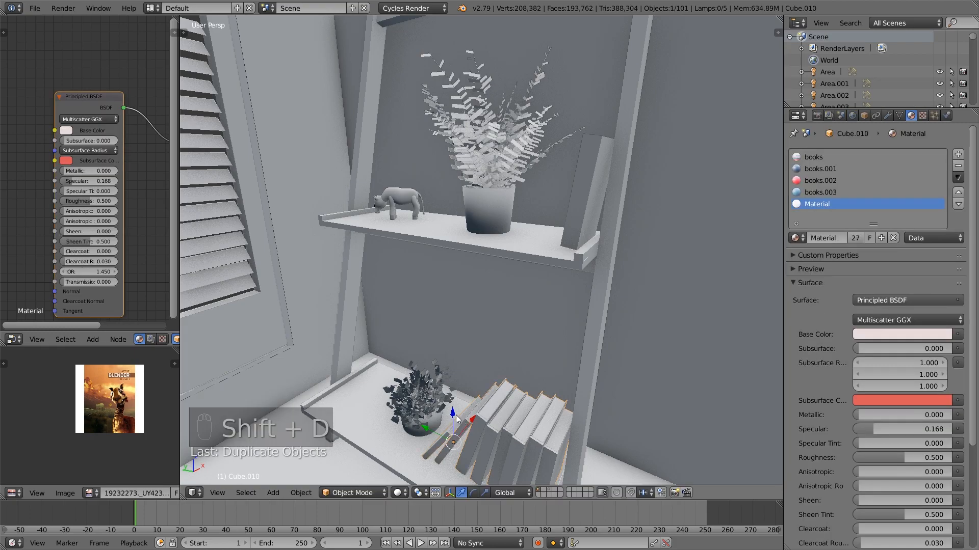
left_click(479, 210)
middle_click_drag(479, 210, 509, 229)
In the copied row's mesh, delete the vertices of six books, keeping only the two nearest the standing book
key("Tab")
key("l")
key("l")
key("l")
key("l")
key("l")
key("l")
key("l")
key("l")
key("l")
key("l")
key("l")
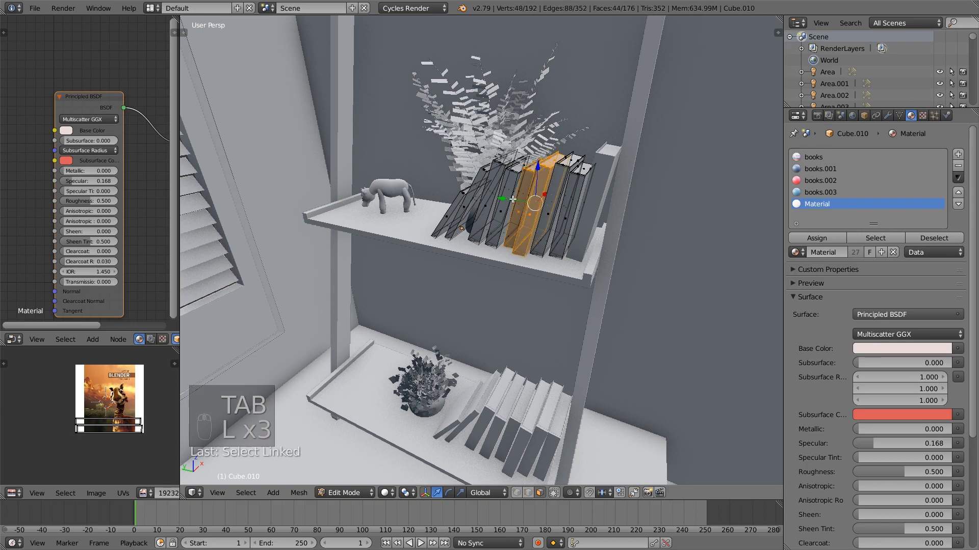
key("x")
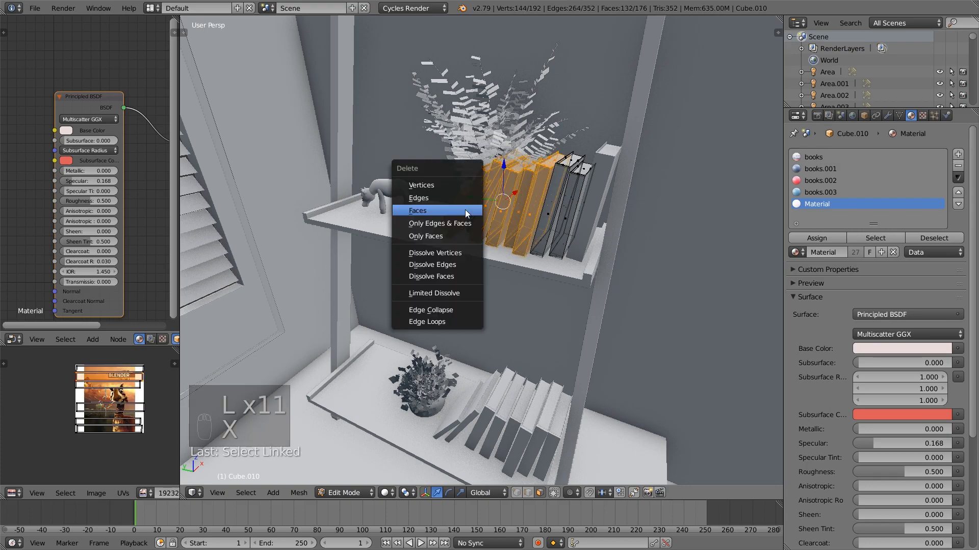
left_click(451, 183)
key("a")
key("Tab")
Slide the two remaining books along the upper board so they lean against the standing book, and deselect them
middle_click_drag(591, 221, 565, 222)
left_click_drag(428, 224, 458, 196)
key("a")
mouse_move(586, 242)
middle_mouse_down()
mouse_move(573, 249)
mouse_move(590, 265)
mouse_move(582, 252)
middle_mouse_up()
left_click(570, 230)
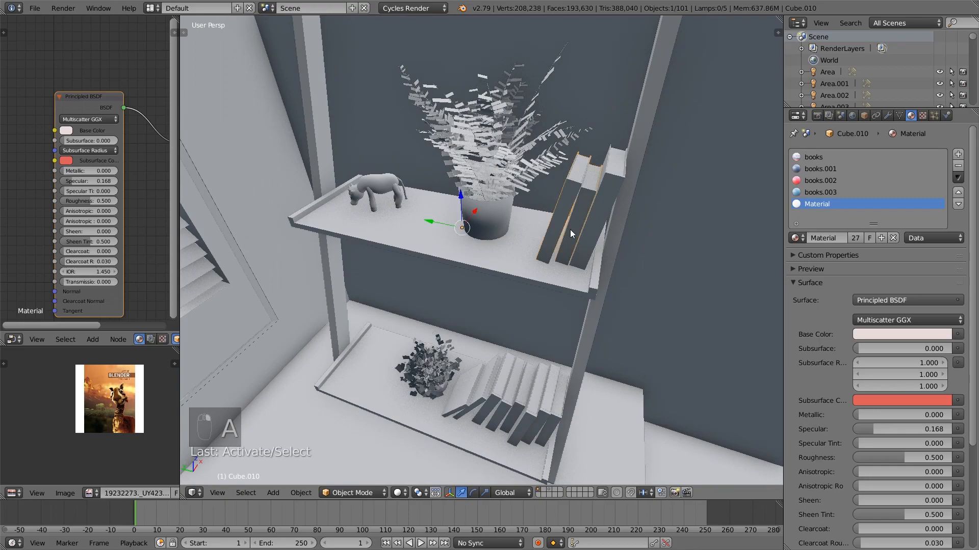
left_click_drag(428, 224, 426, 221)
key("a")
middle_click_drag(571, 256, 590, 265)
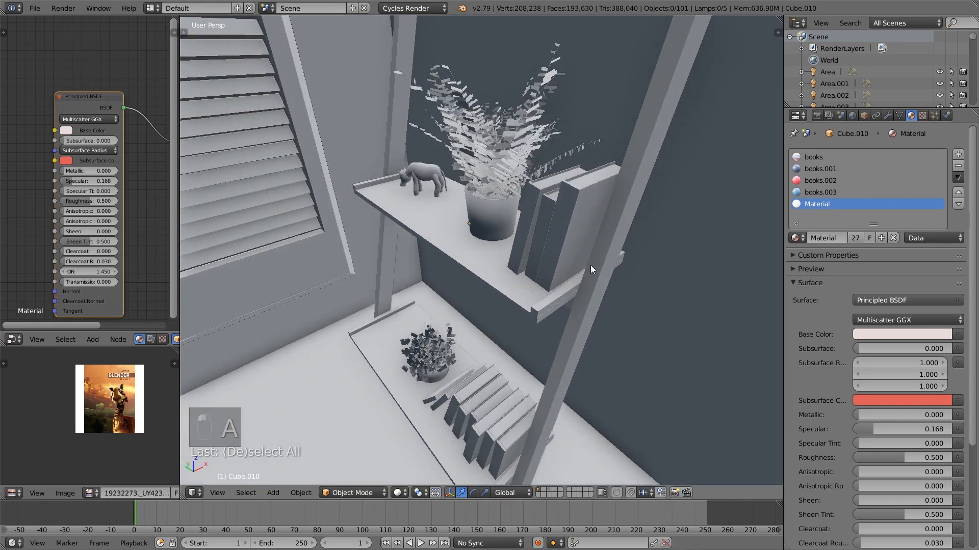
Return to the camera view, select the wooden stool in front of the round tables and nudge its position slightly
key("KP_0")
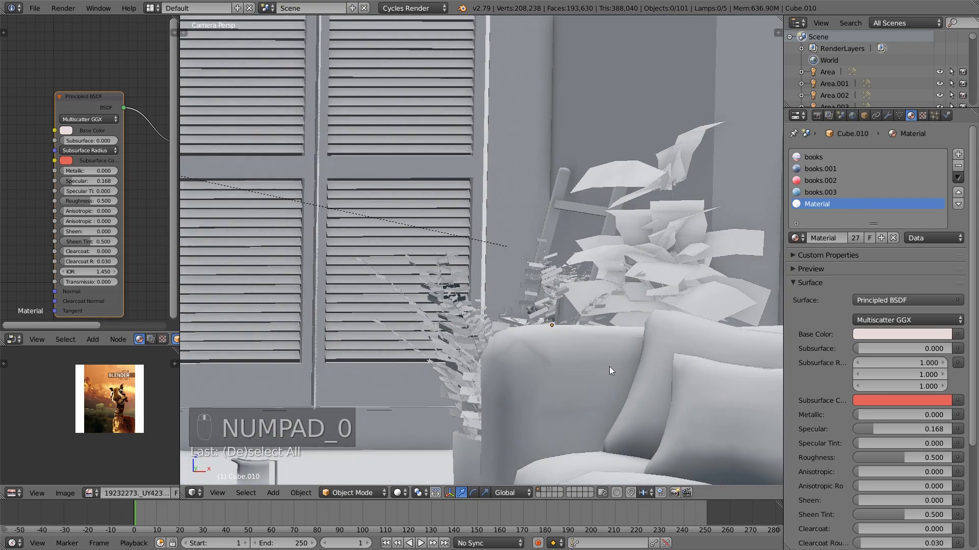
scroll(558, 278, "down", 6)
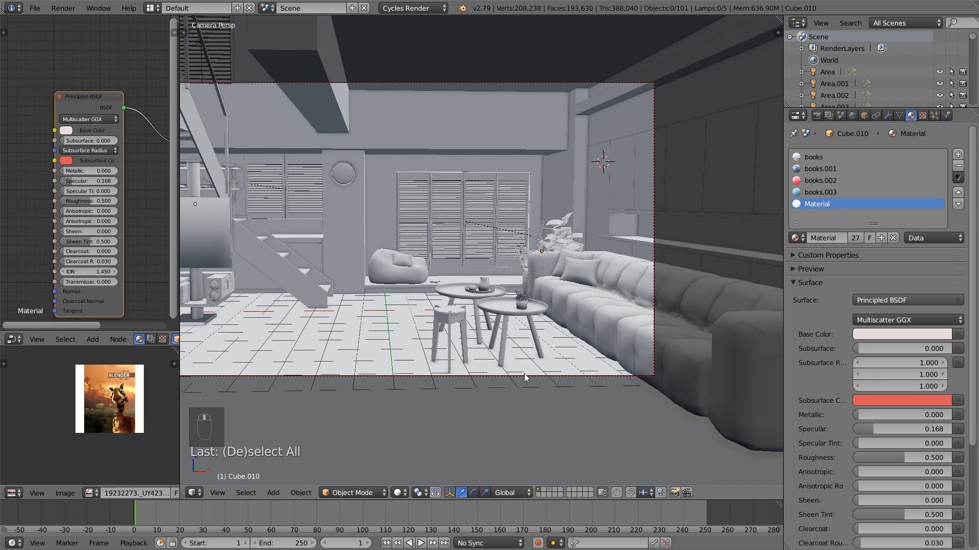
left_click(455, 326)
left_click(441, 317, "shift")
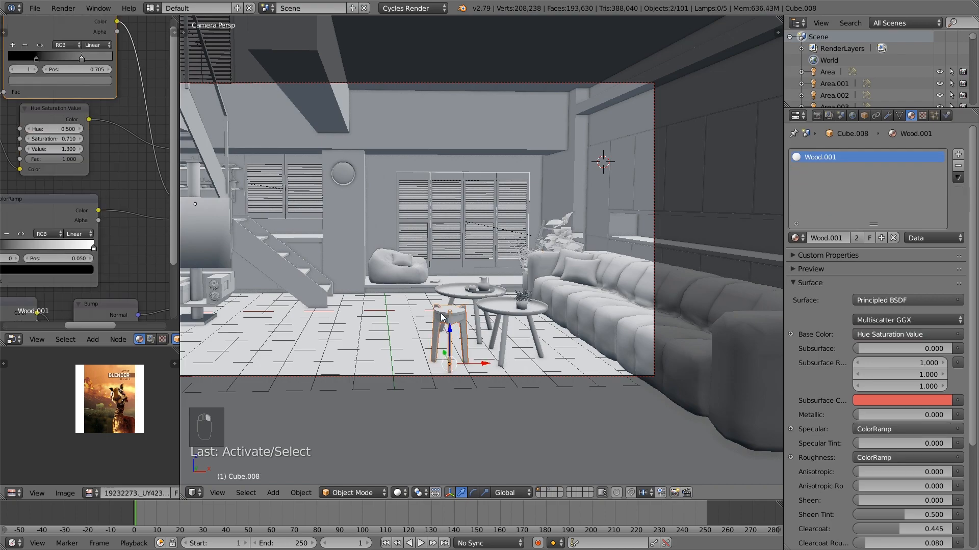
left_click(450, 329)
key("Escape")
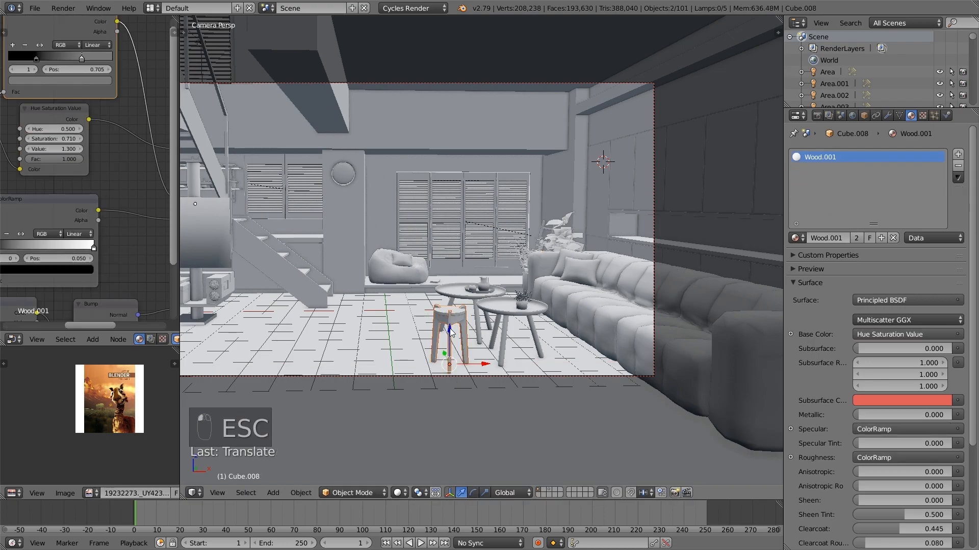
Display the Render Result in the image editor and examine the previous render of the room enlarged
left_click(89, 493)
left_click(120, 391)
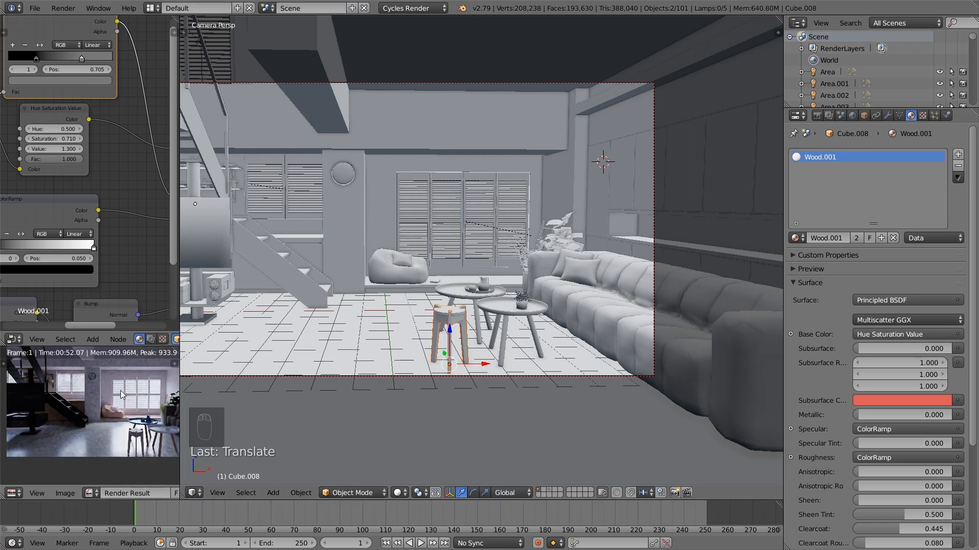
key("ctrl+Up")
scroll(441, 374, "up", 5)
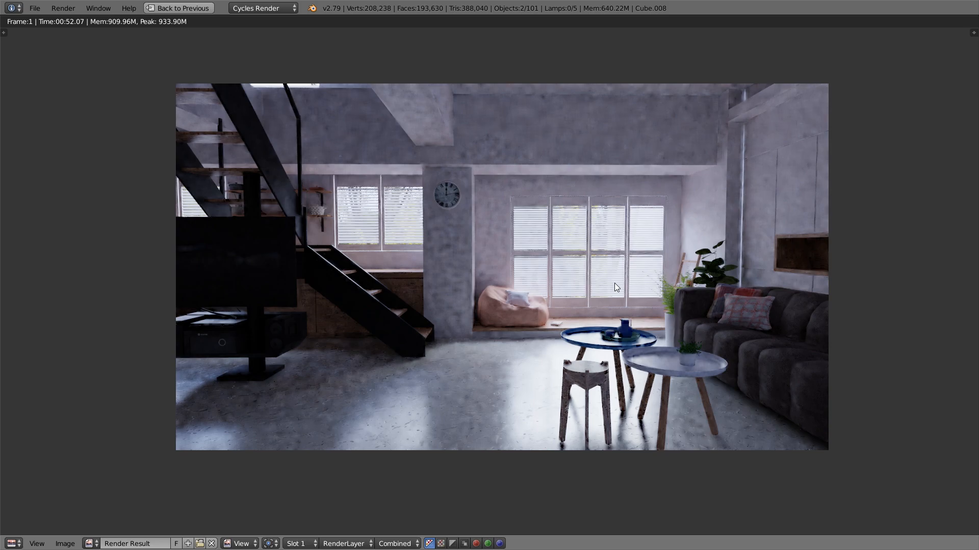
scroll(614, 286, "down", 1)
key("shift+space")
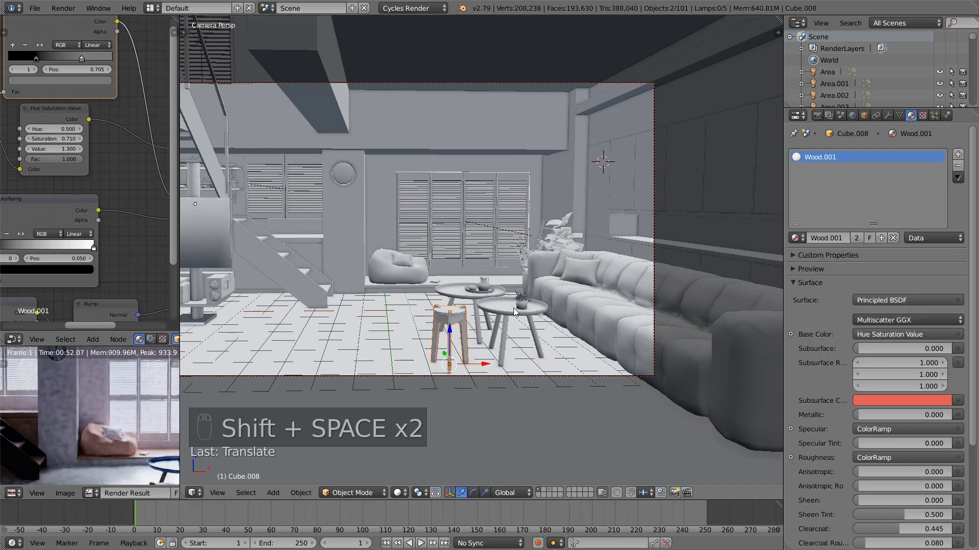
Deselect all objects with the full camera frame in view
scroll(470, 332, "down", 3)
left_click(35, 8)
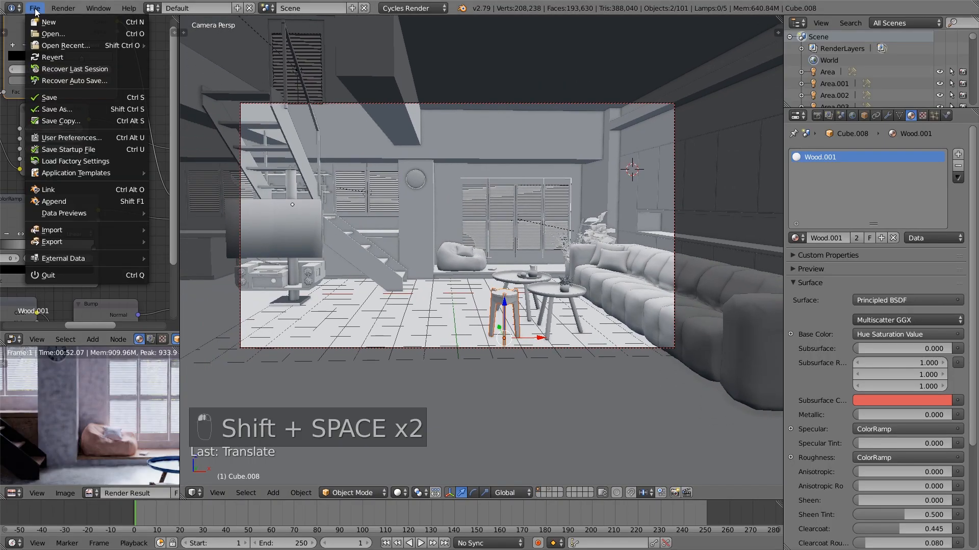
key("a")
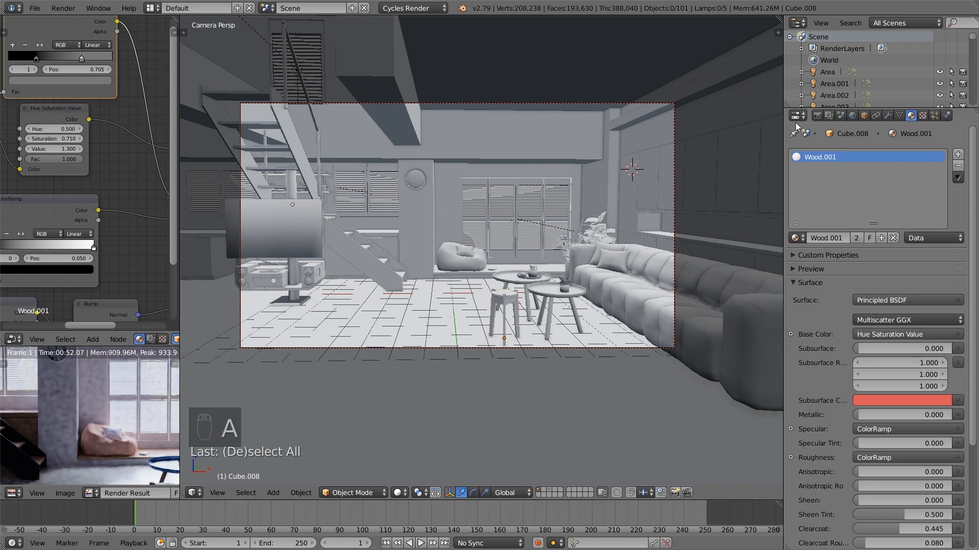
Set the Cycles render samples to 250 in the scene's render settings
left_click(817, 115)
scroll(910, 356, "down", 2)
left_click(931, 360)
type("250")
key("Return")
scroll(638, 351, "up", 1)
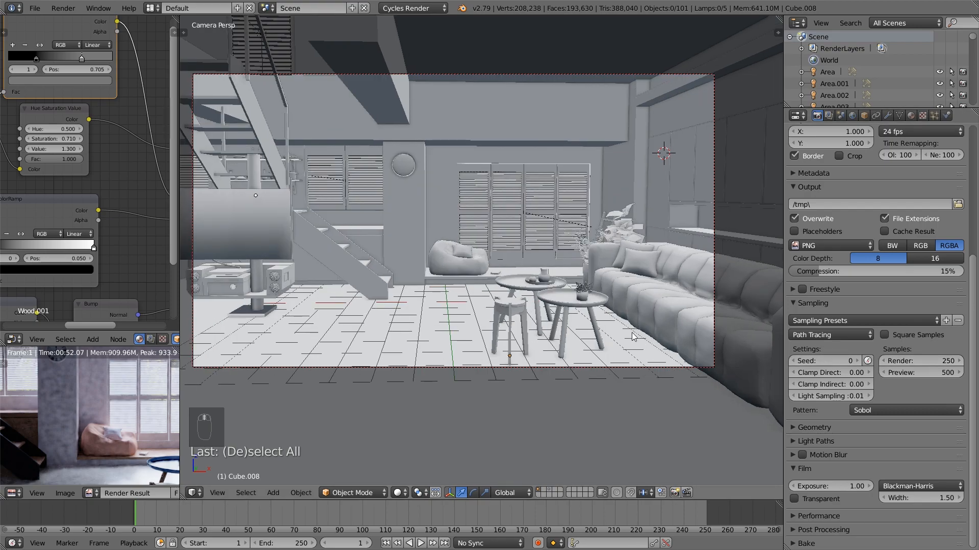
middle_click_drag(632, 333, 646, 363, "shift")
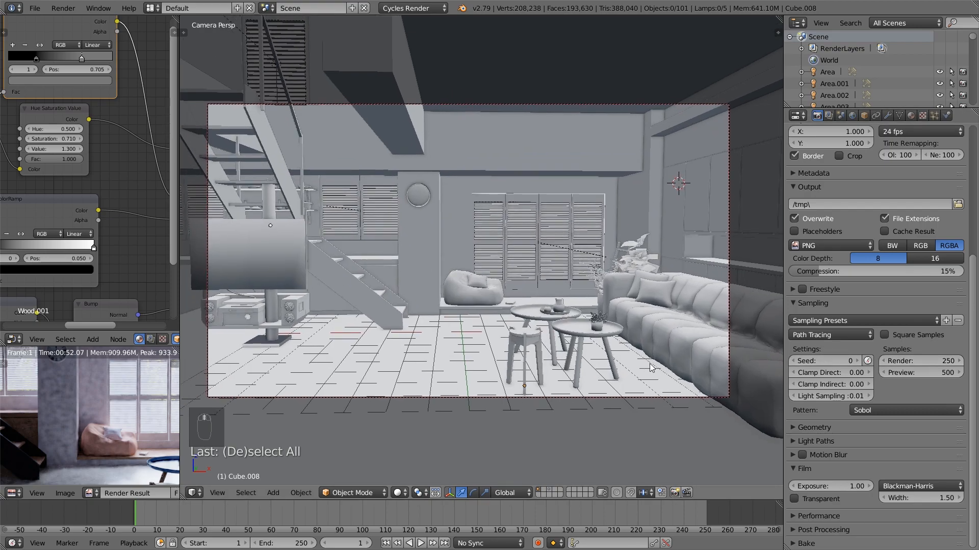
scroll(815, 319, "up", 3)
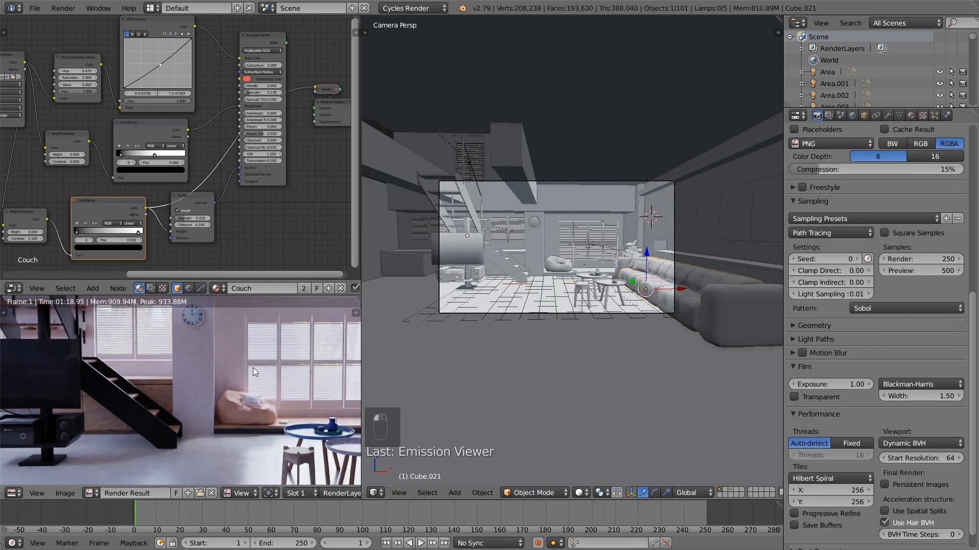
Examine the latest room render full screen and switch the Render Result to Slot 2
key("ctrl+space")
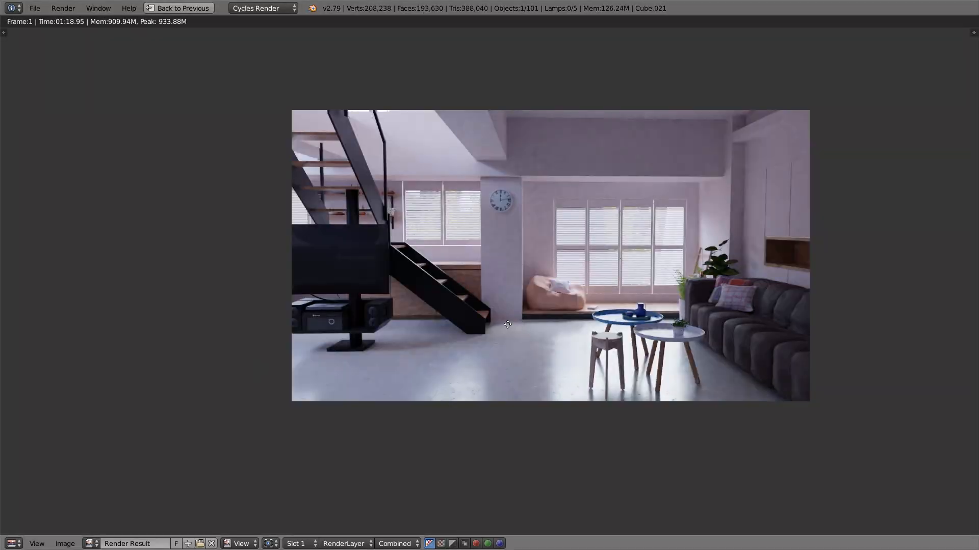
middle_click_drag(511, 323, 428, 359)
scroll(428, 360, "up", 1)
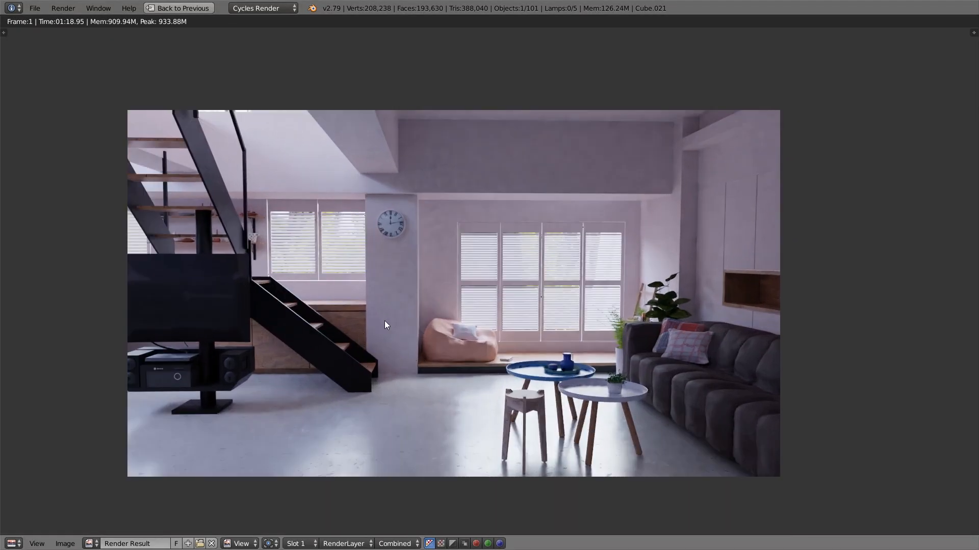
scroll(403, 326, "down", 1)
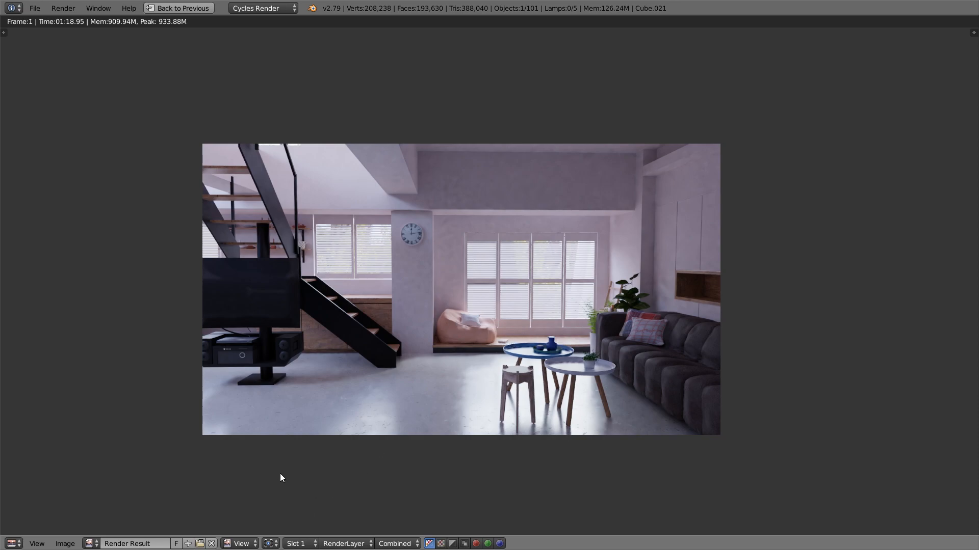
left_click(301, 544)
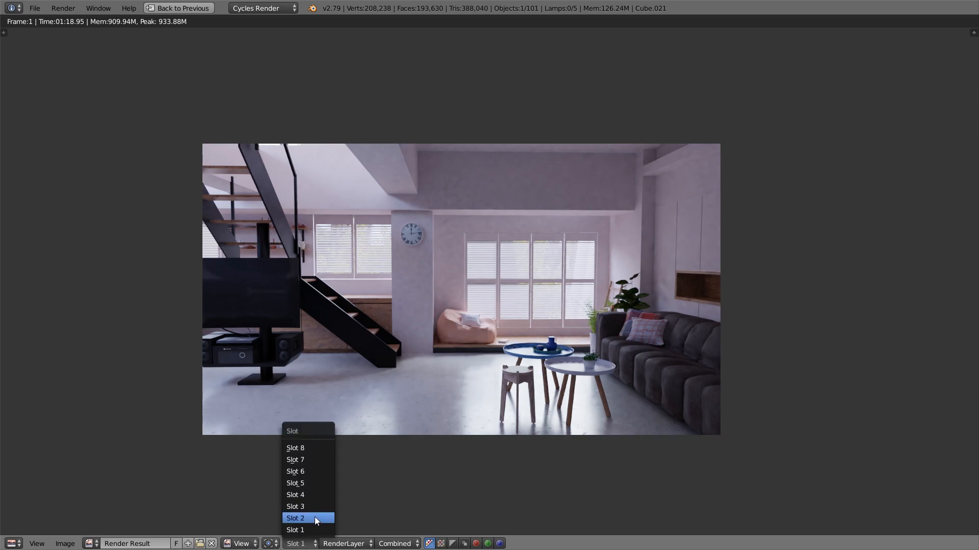
left_click(315, 519)
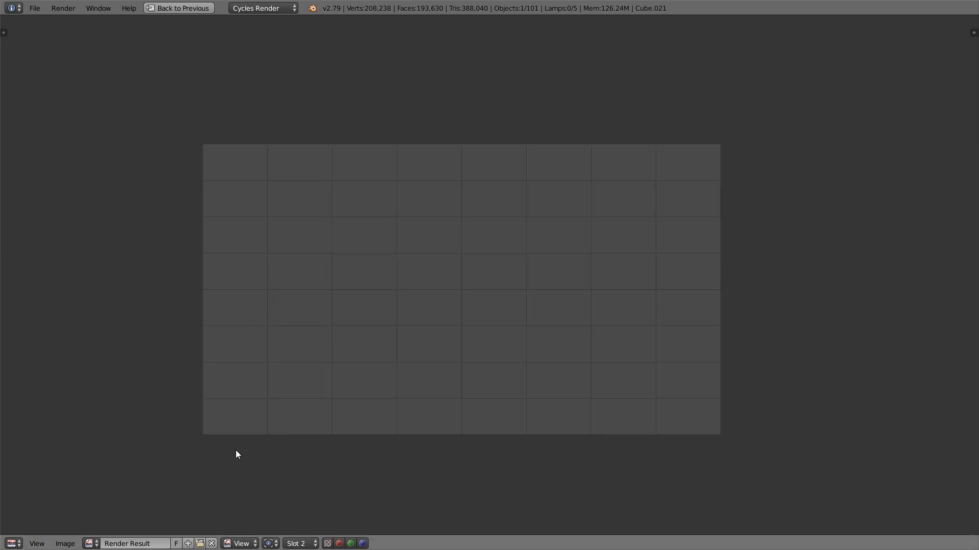
Restore the editor layout and link the couch material's Principled BSDF to the Material Output's surface
key("shift+space")
scroll(518, 350, "up", 3)
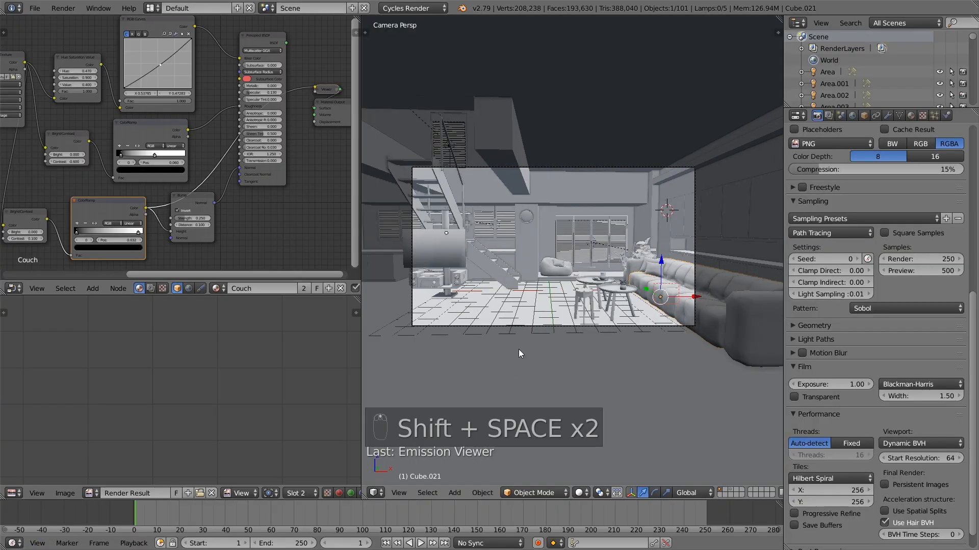
left_click_drag(287, 43, 314, 108)
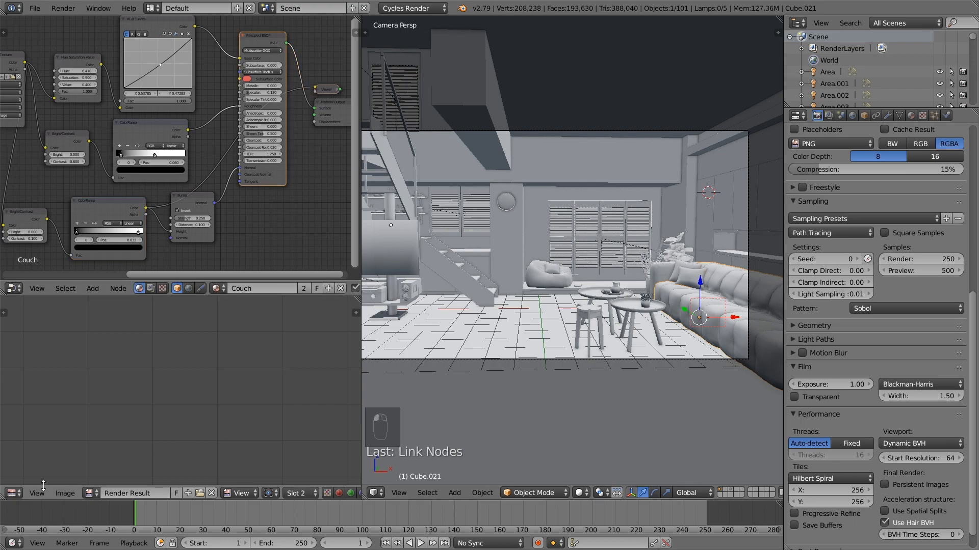
Switch the Render Result to Slot 1 and examine the couch and round tables close up
left_click(301, 494)
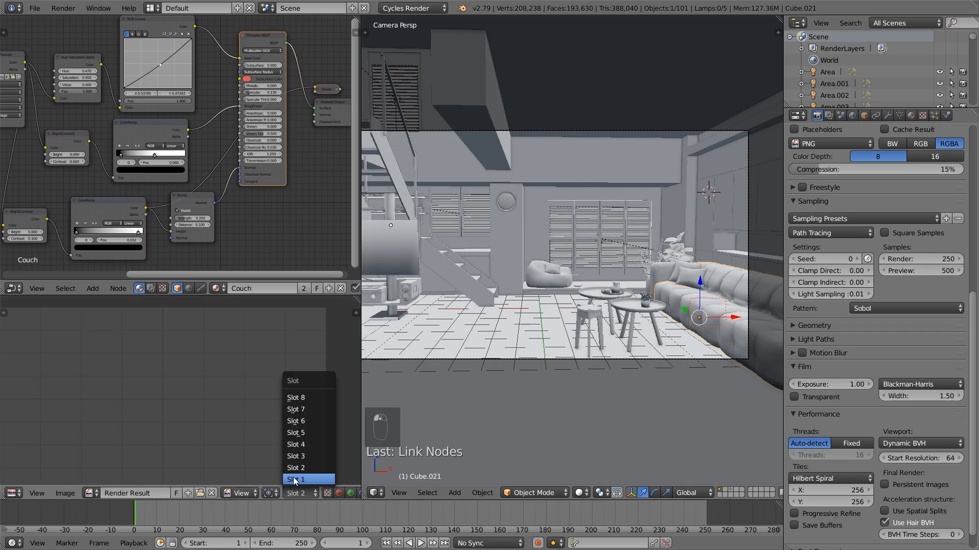
left_click(306, 480)
scroll(196, 418, "up", 1)
middle_click_drag(189, 415, 226, 414)
scroll(225, 414, "up", 2)
middle_click_drag(286, 433, 223, 385)
scroll(240, 422, "up", 2)
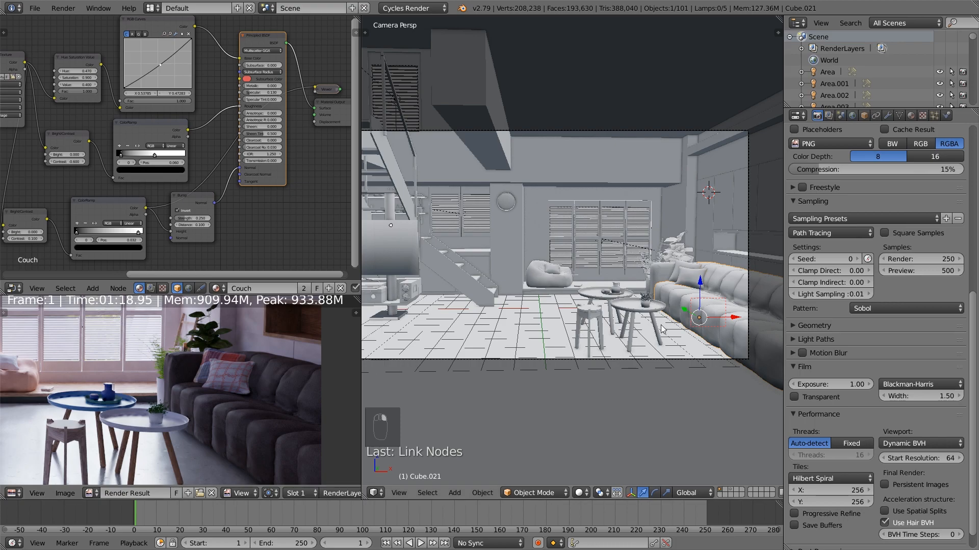
Redraw the render border around the whole camera frame
right_click(736, 335)
scroll(721, 340, "down", 2)
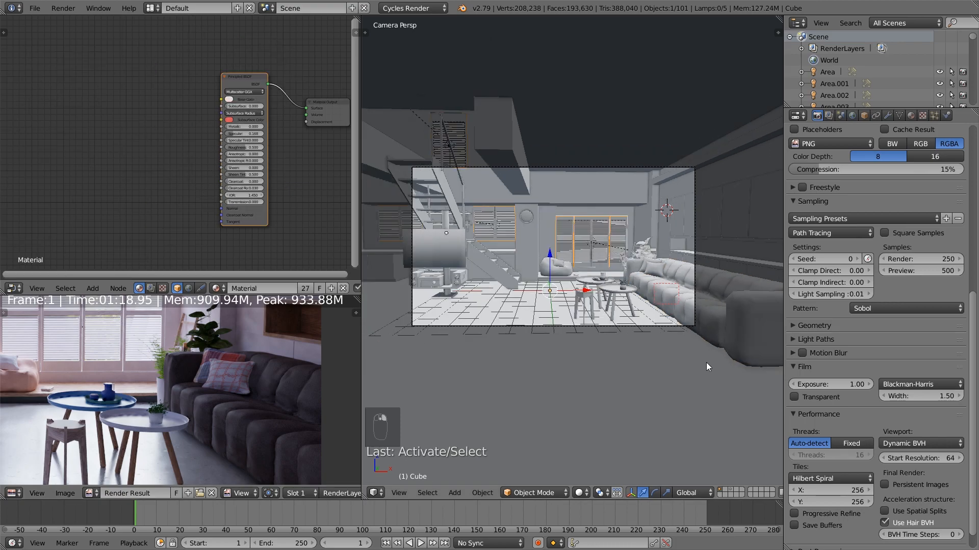
key("shift+b")
left_click_drag(709, 359, 431, 164)
Select the couch and set its Principled BSDF's specular value to 0.1
right_click(728, 324)
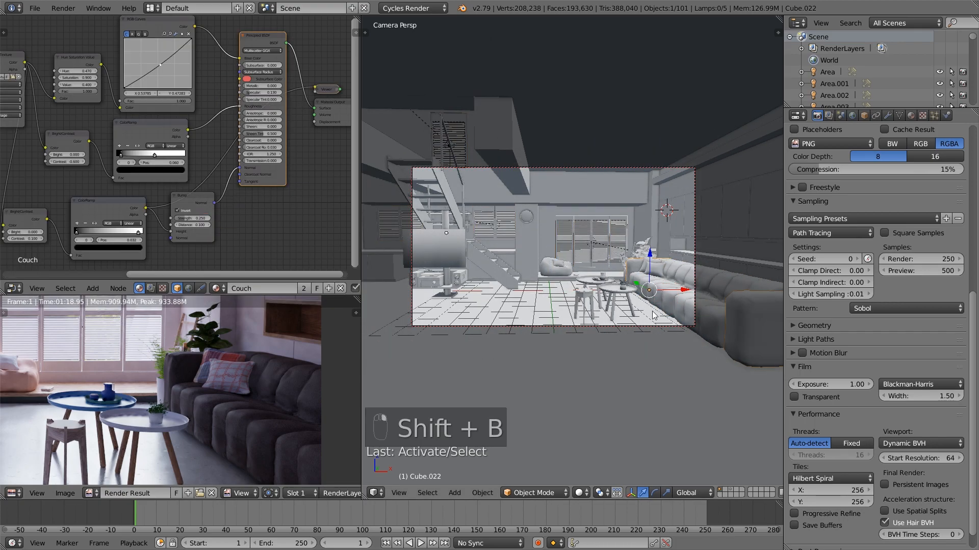
scroll(262, 153, "up", 2)
scroll(262, 153, "up", 1)
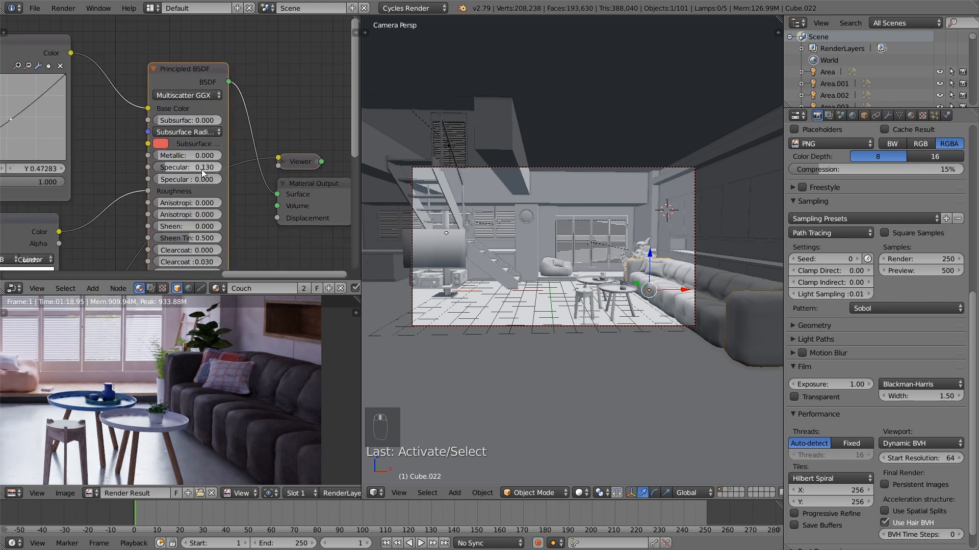
scroll(210, 202, "up", 1)
left_click(201, 154)
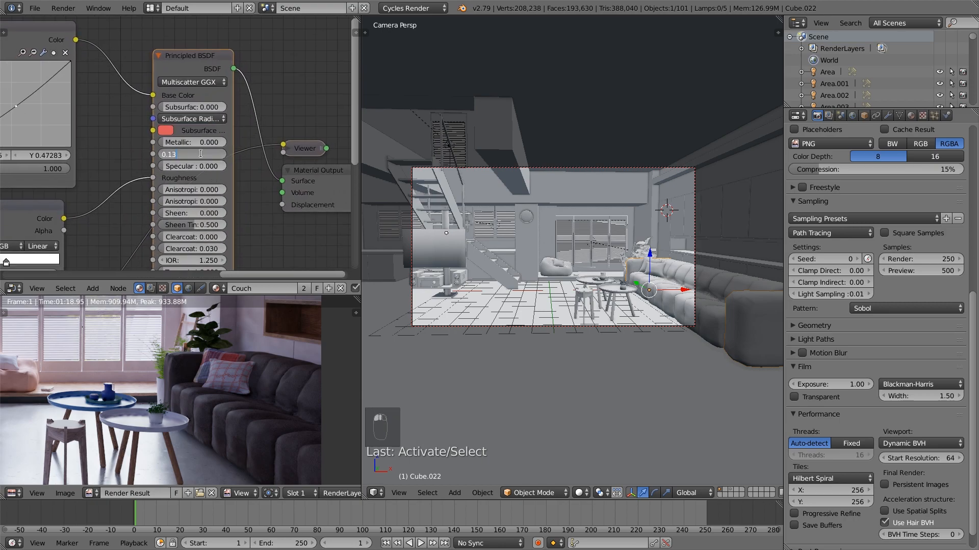
type("0.1")
key("Return")
left_click_drag(235, 168, 271, 168)
middle_click_drag(287, 201, 245, 167)
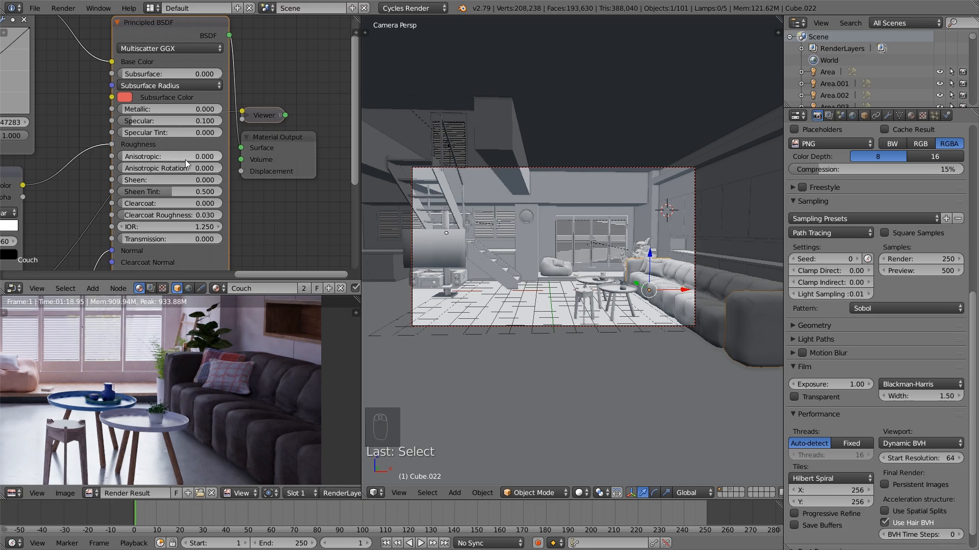
Go through the colour channels of the couch's RGB Curves node and fine-tune the curve's middle point
middle_click_drag(169, 158, 241, 191)
middle_click_drag(112, 142, 165, 159)
left_click(52, 70)
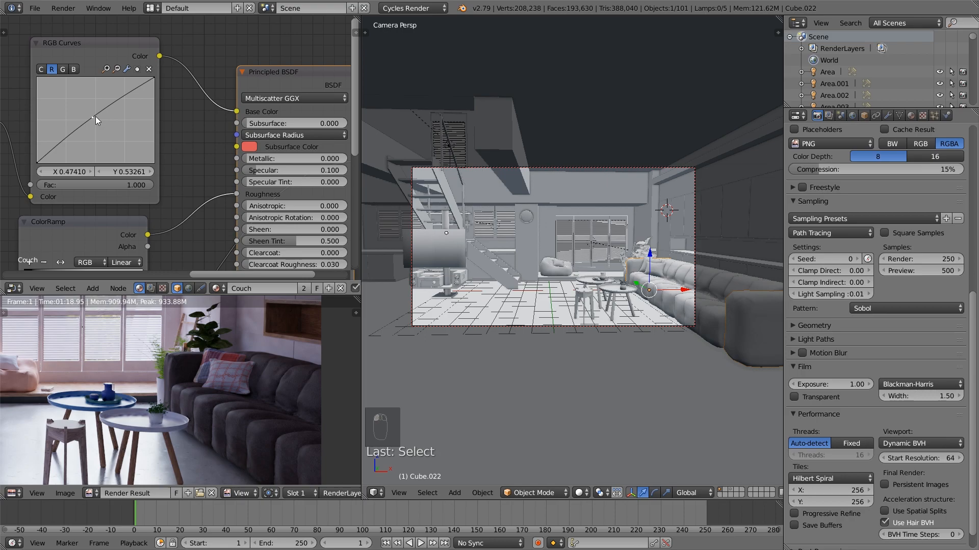
scroll(95, 116, "down", 2)
scroll(121, 118, "up", 1)
left_click_drag(110, 123, 110, 124)
left_click(86, 84)
left_click(95, 85)
Set the couch material's Bump strength to 0.270
scroll(205, 180, "down", 3)
middle_click_drag(230, 220, 229, 160)
scroll(229, 160, "up", 3)
middle_click_drag(215, 231, 209, 193)
left_click(162, 224)
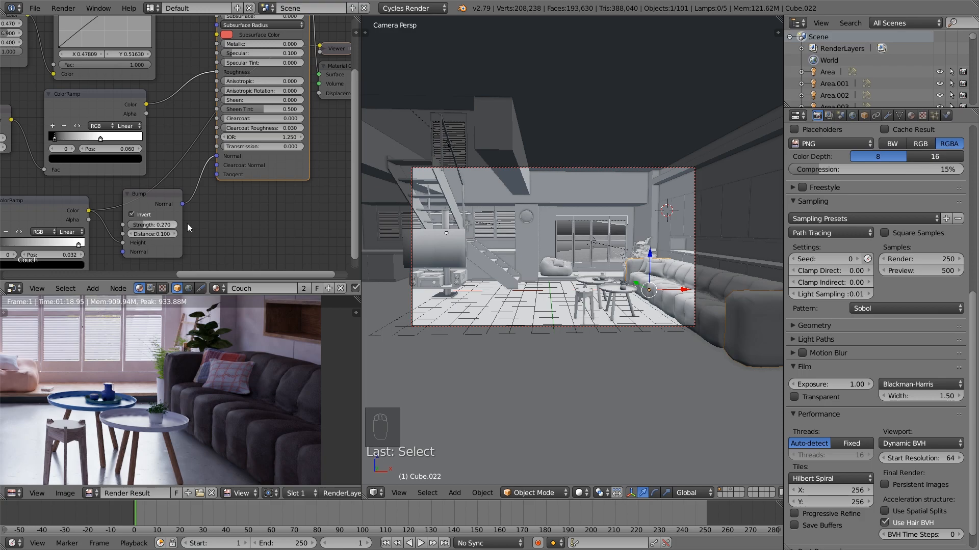
Route the couch's Principled BSDF straight to the Material Output and clear the leftover Viewer node
scroll(255, 216, "down", 2)
middle_click_drag(220, 197, 238, 210)
left_click(213, 198)
left_click_drag(211, 193, 215, 194)
middle_click_drag(254, 188, 167, 239)
left_click(215, 72, "ctrl+shift")
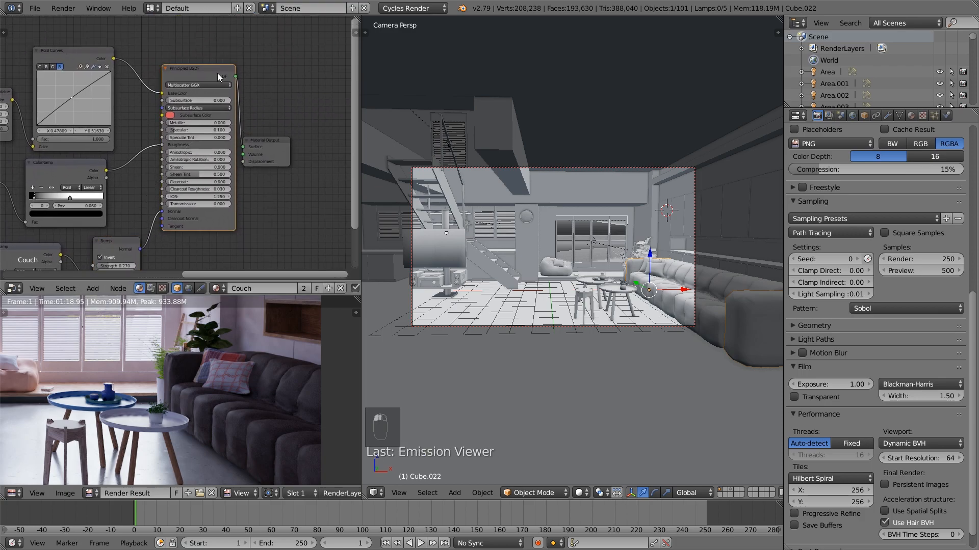
scroll(176, 144, "down", 1)
middle_click_drag(161, 146, 267, 151)
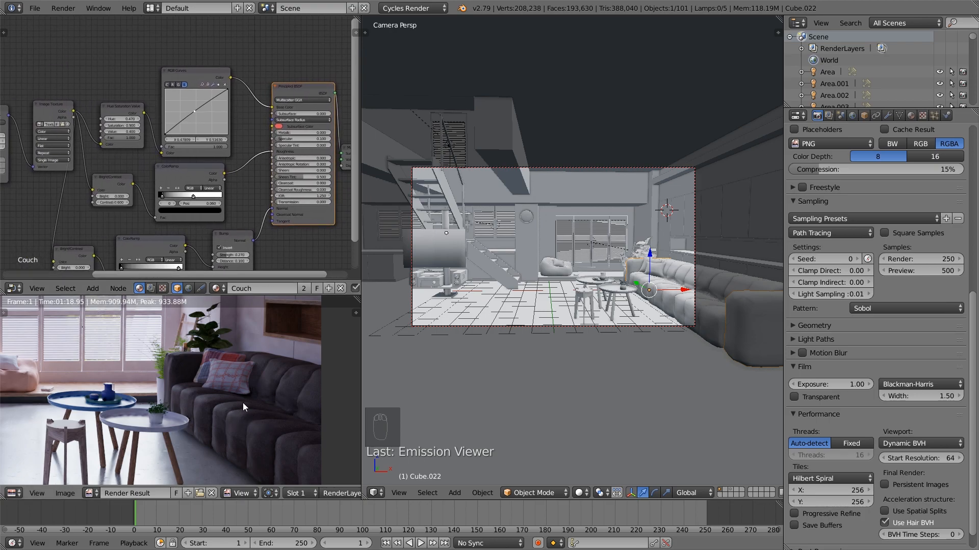
Examine the whole room in the render and compare the couch area with its surroundings
scroll(179, 393, "down", 2)
middle_click_drag(68, 382, 216, 396)
scroll(209, 394, "down", 1)
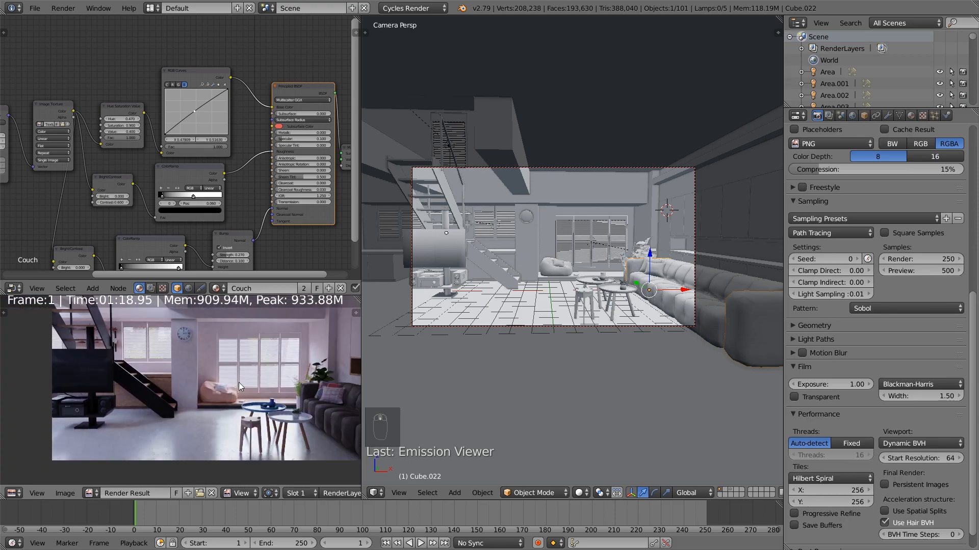
middle_click_drag(315, 405, 276, 397)
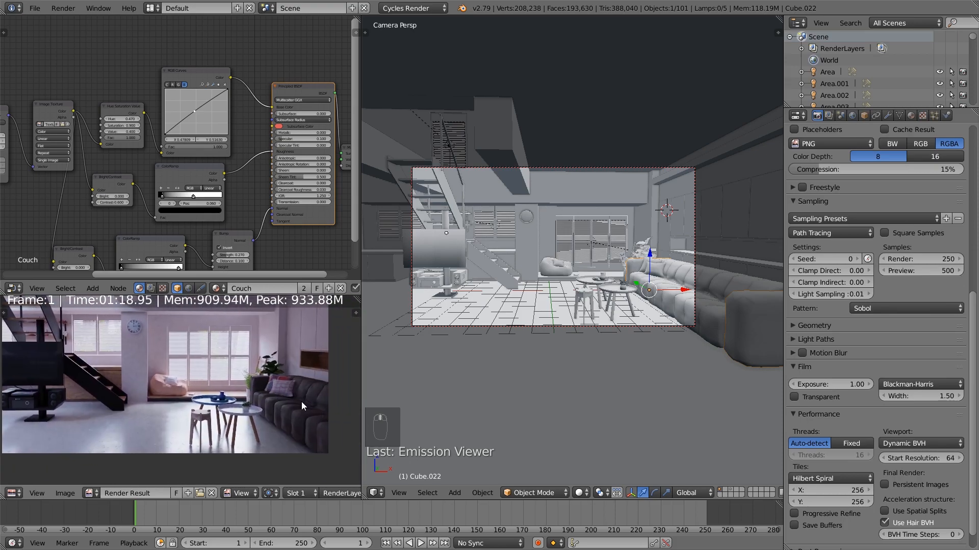
scroll(344, 411, "up", 2)
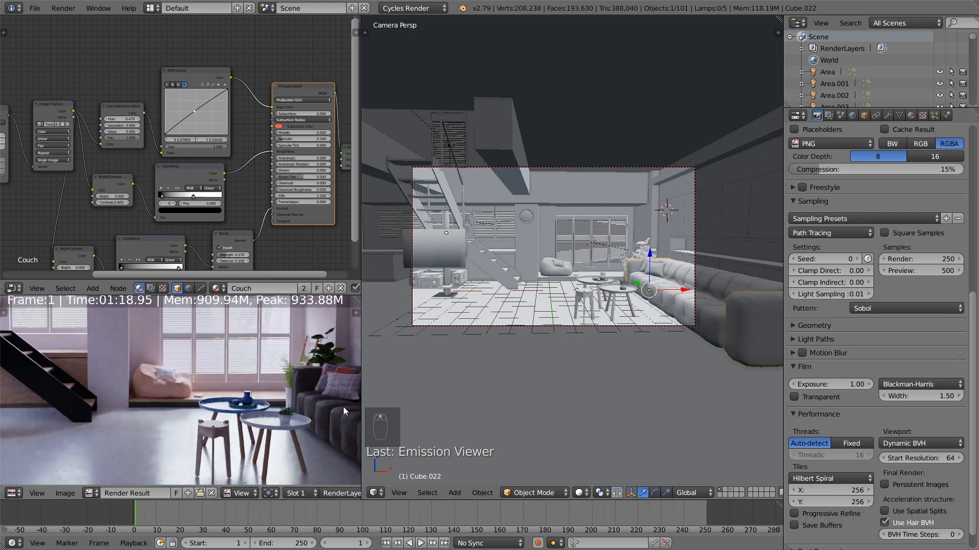
middle_click_drag(319, 409, 256, 398)
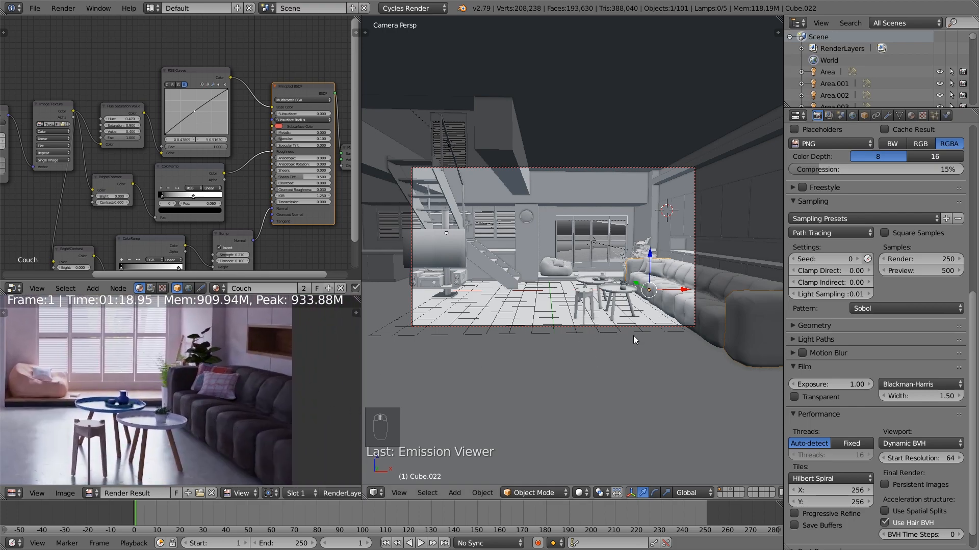
Select the couch sections together with both cushions, scale them up slightly along the global Z axis, and deselect them
middle_click_drag(632, 335, 554, 338, "shift")
scroll(613, 346, "up", 5)
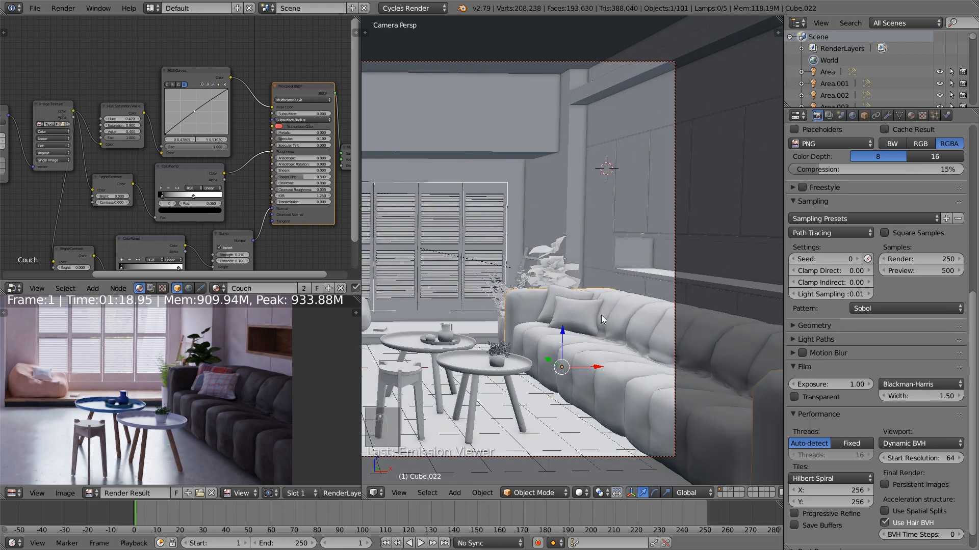
right_click(583, 320, "shift")
right_click(555, 296, "shift")
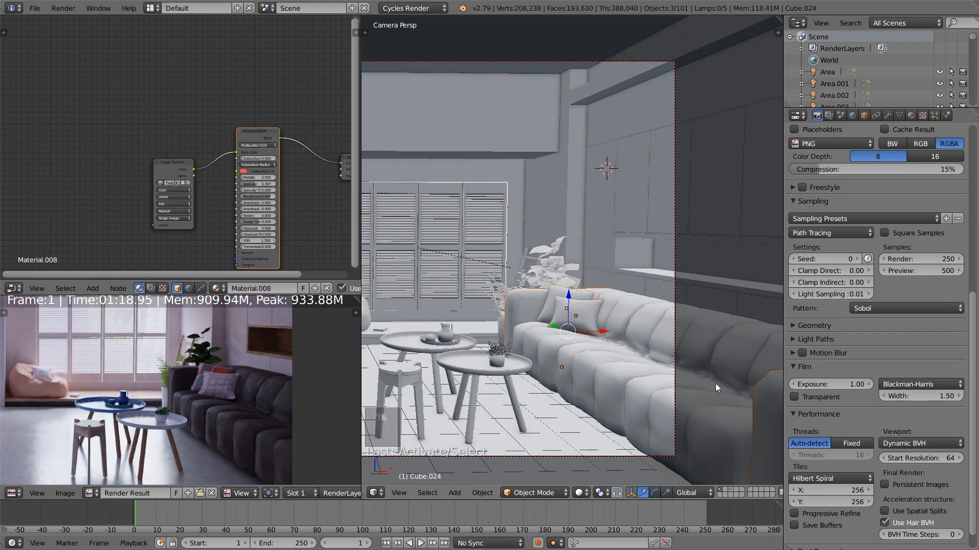
scroll(579, 371, "up", 2)
key("g")
right_click(633, 389)
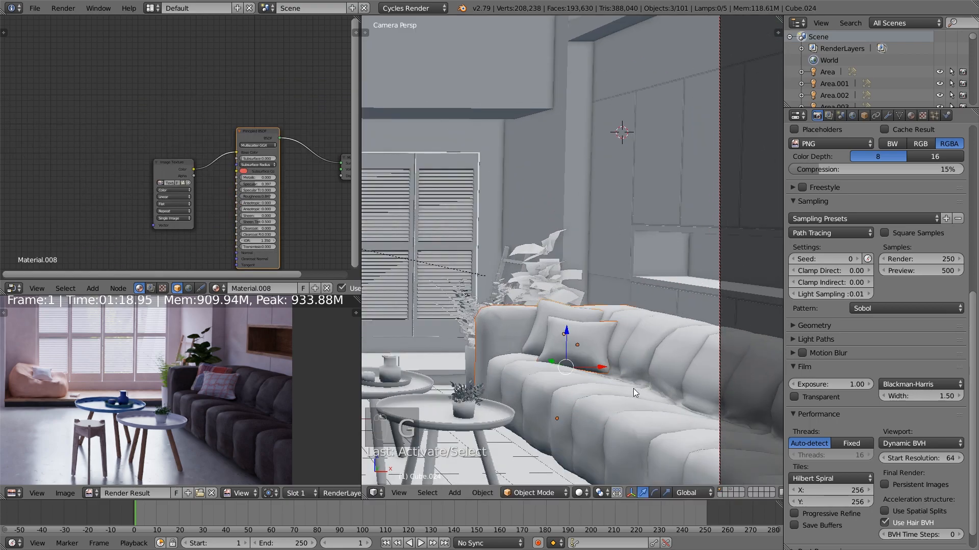
right_click(655, 425, "shift")
key("s")
key("z")
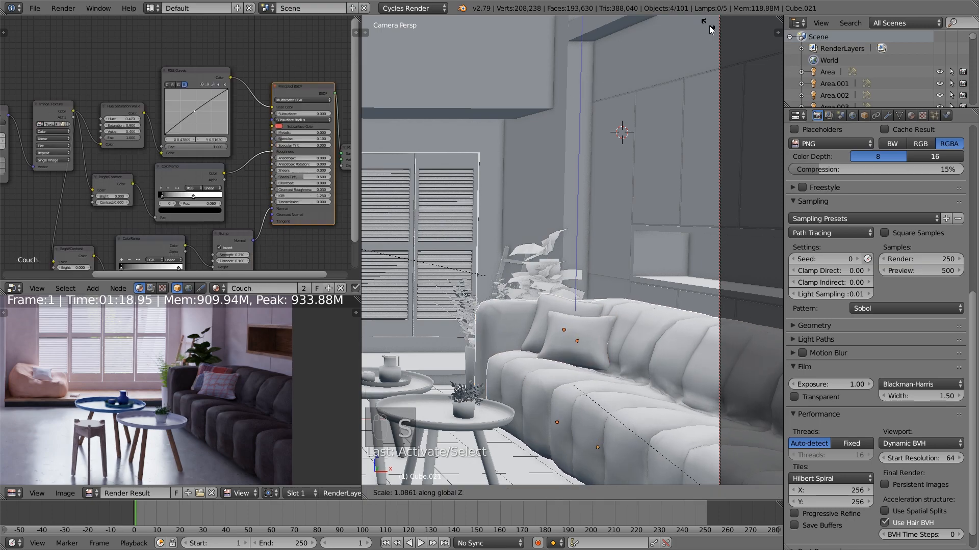
left_click(662, 97)
scroll(584, 326, "down", 1)
key("a")
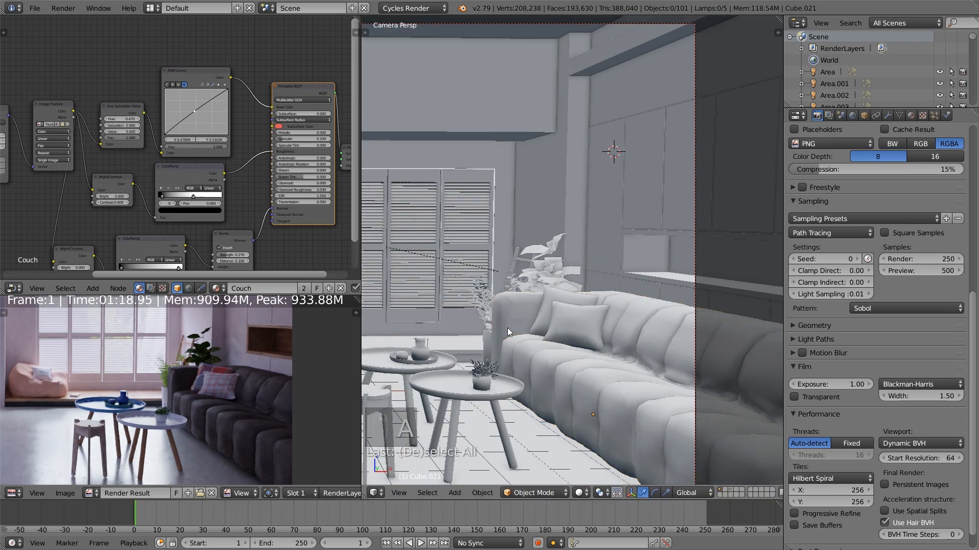
Select both parts of the wooden stool, enlarge them slightly and uniformly, and deselect them
middle_click_drag(418, 373, 533, 307, "shift")
right_click(478, 331)
scroll(512, 345, "up", 3)
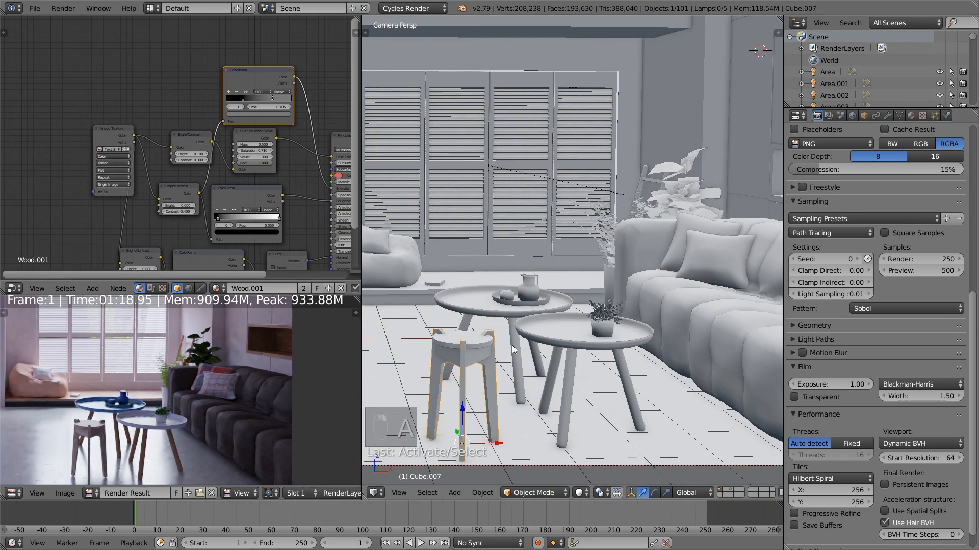
right_click(481, 363, "shift")
middle_click_drag(481, 363, 505, 291, "shift")
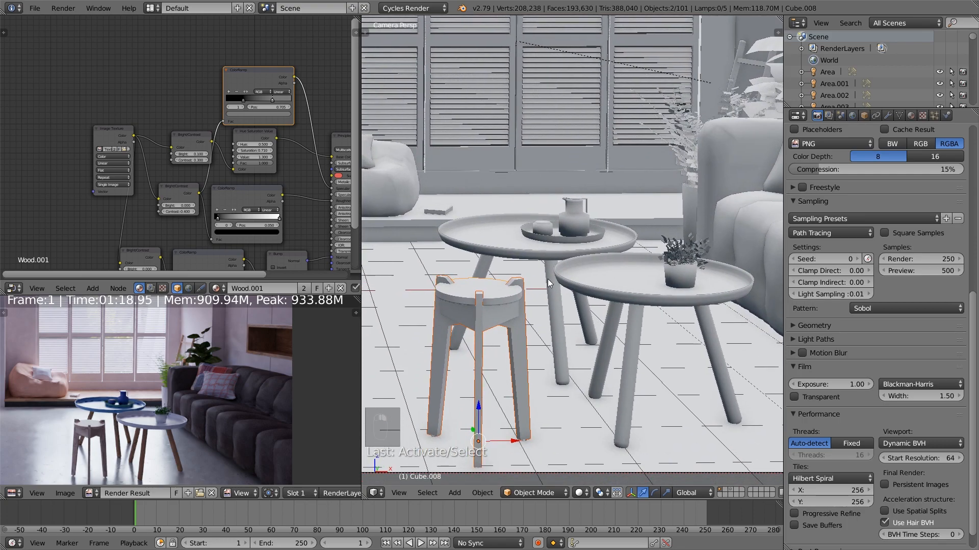
key("s")
left_click(656, 290)
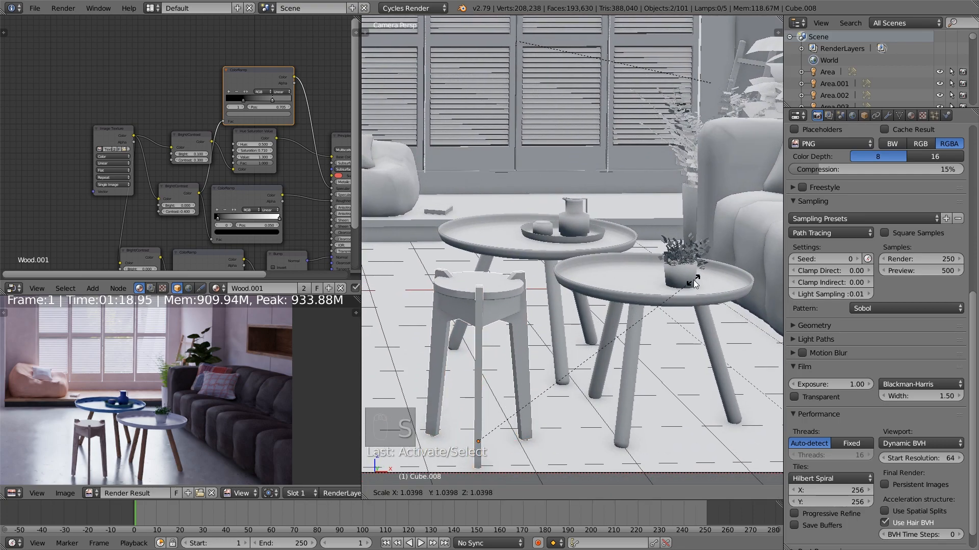
left_click_drag(480, 402, 482, 405)
key("s")
left_click(590, 371)
key("a")
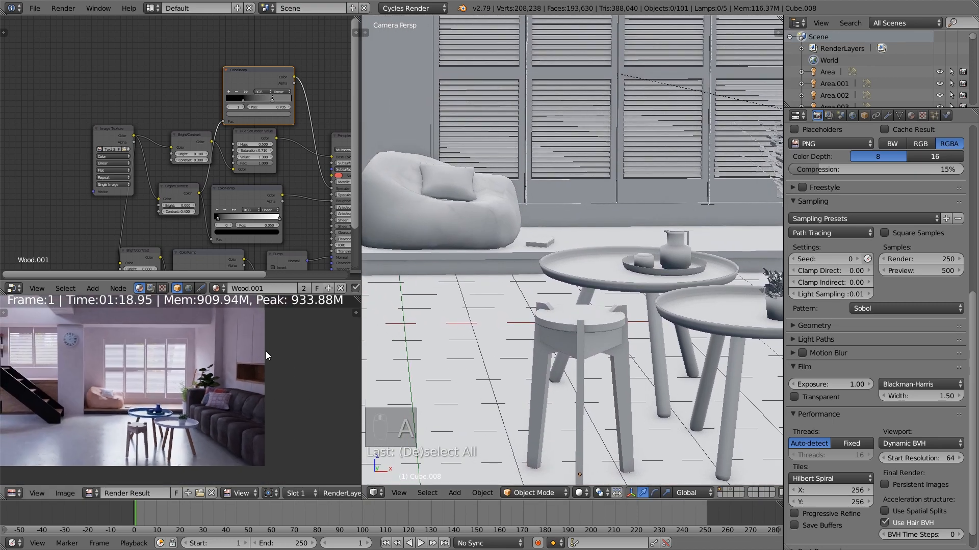
Select the window shutter frames and nudge the Base Color of their material slightly toward a neutral white
right_click(555, 215)
scroll(436, 170, "down", 3)
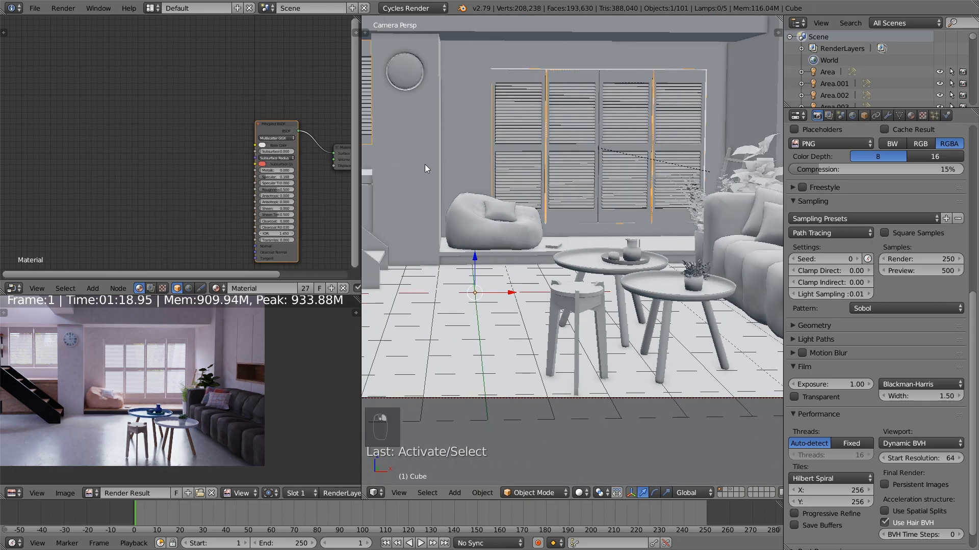
middle_click_drag(426, 170, 479, 213, "shift")
scroll(326, 212, "up", 4)
middle_click_drag(299, 207, 202, 212)
scroll(204, 210, "up", 4)
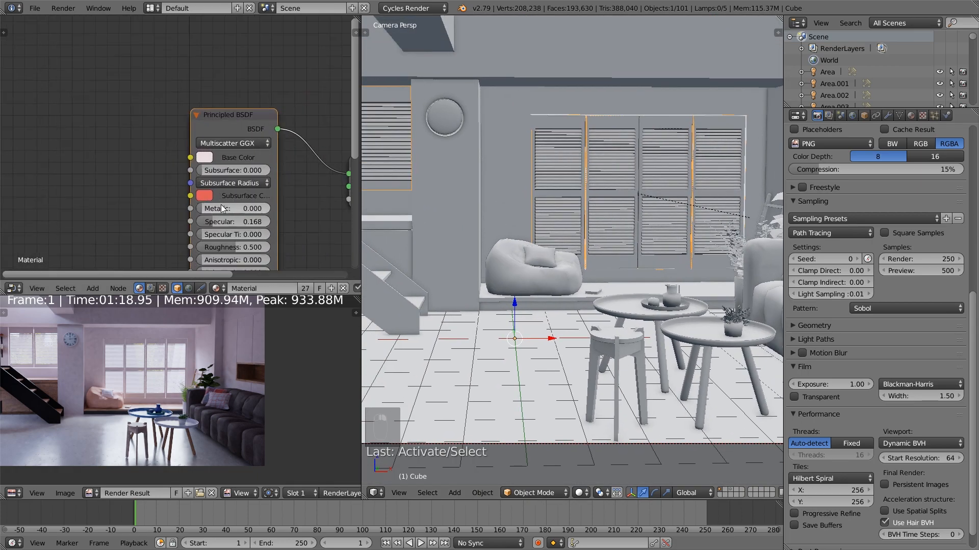
left_click(205, 157)
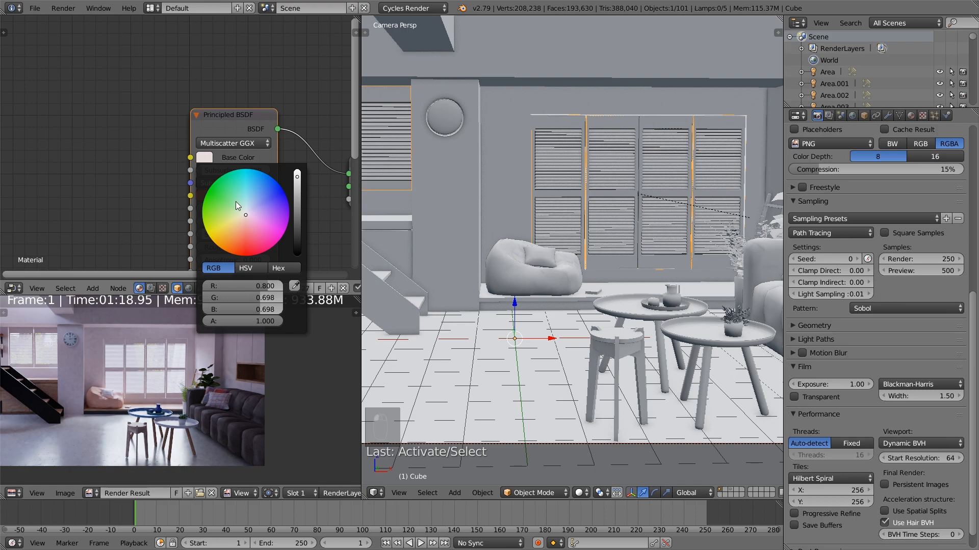
left_click(245, 215)
left_click(245, 214)
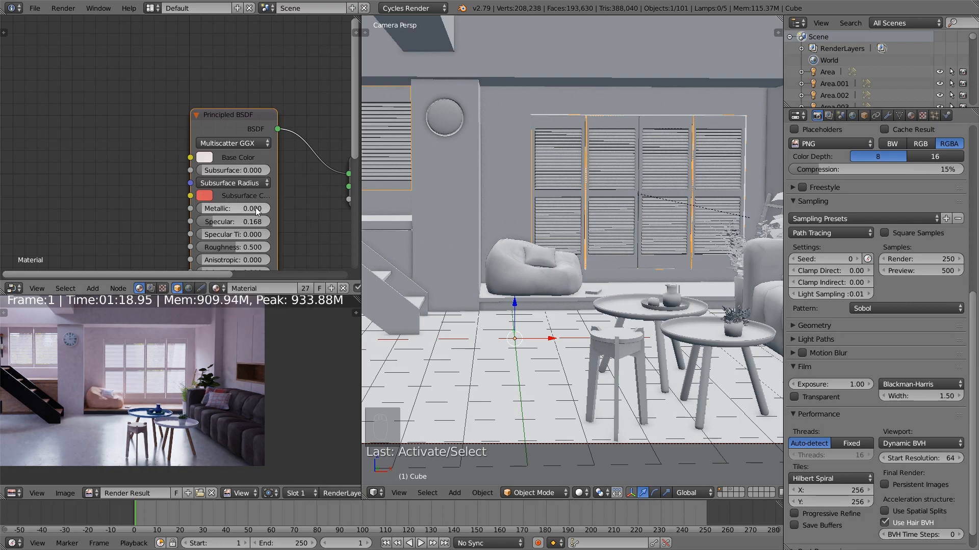
Select the camera and shift it slightly along the global X axis
scroll(201, 345, "down", 1)
middle_click_drag(166, 401, 217, 390)
scroll(572, 348, "down", 3)
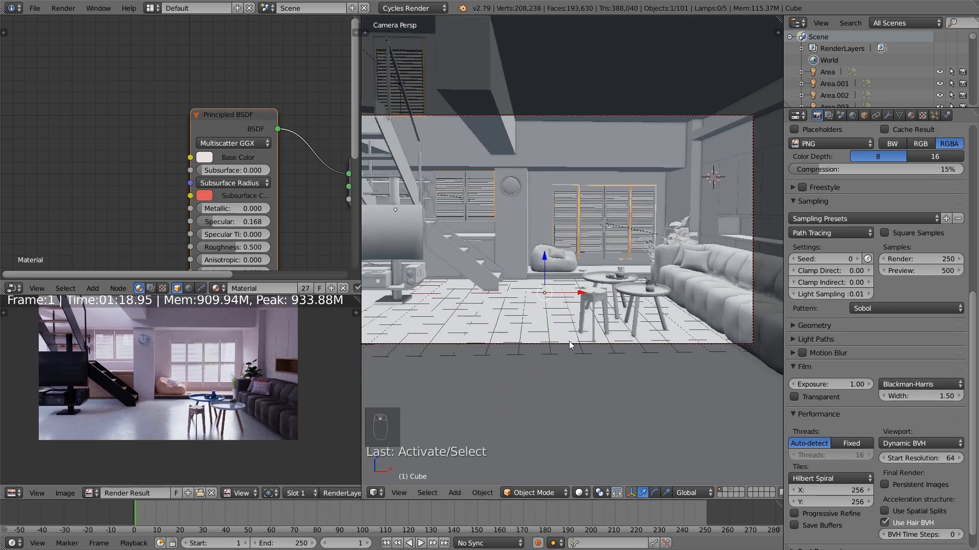
right_click(569, 345)
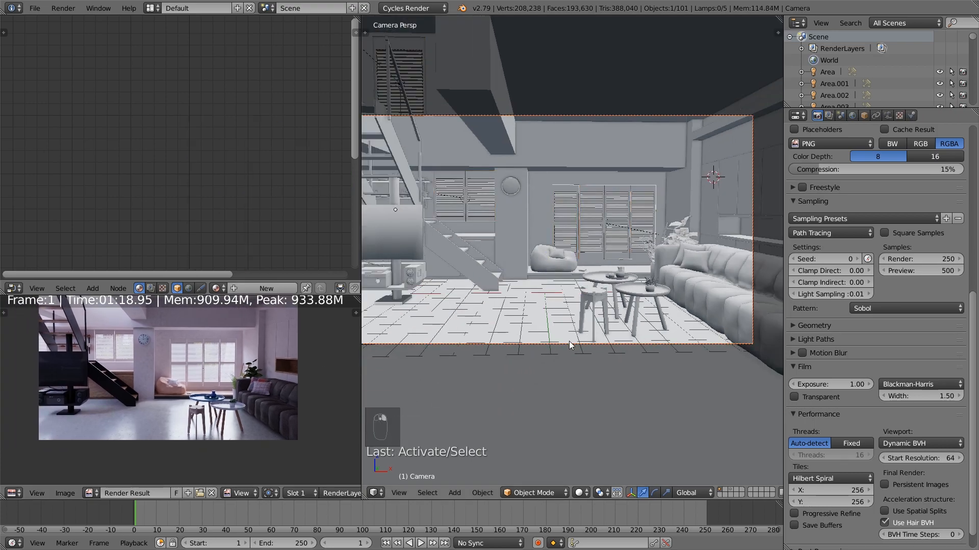
scroll(560, 349, "down", 3)
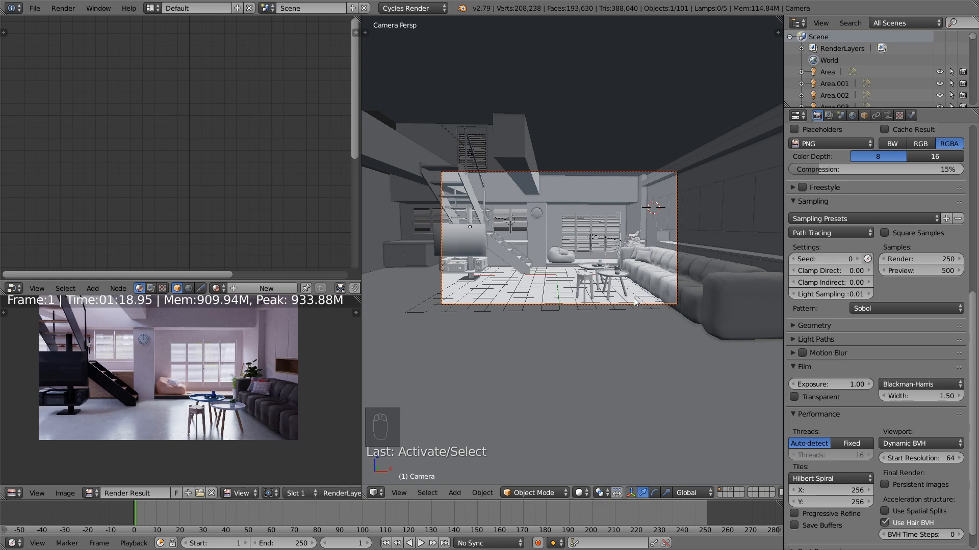
middle_click_drag(635, 302, 542, 327, "shift")
key("g")
key("x")
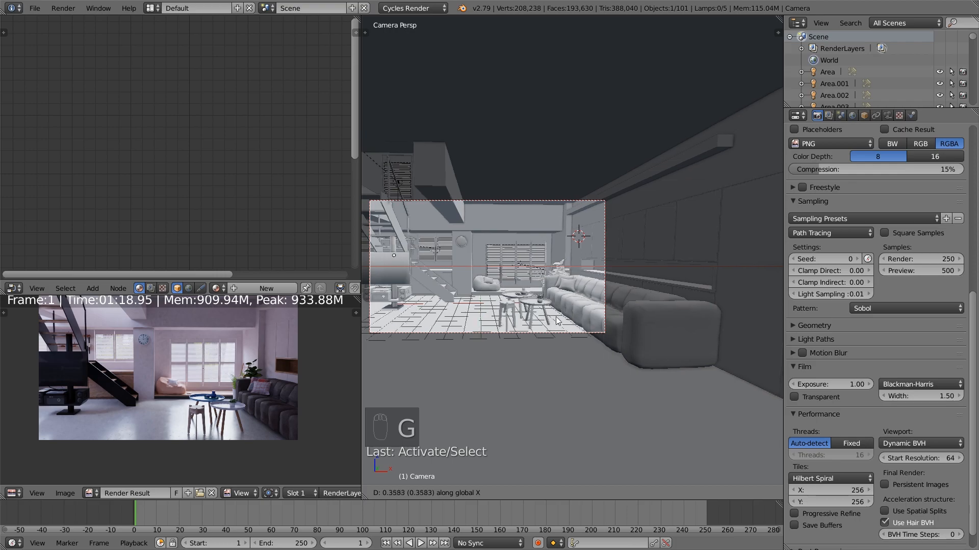
left_click(551, 321)
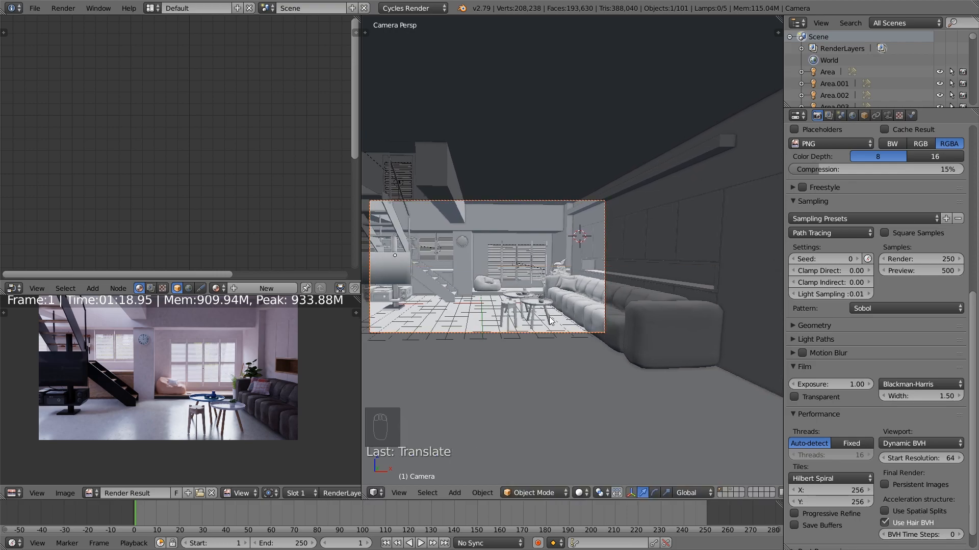
Turn the camera slightly with a free trackball rotation to reframe the room
scroll(558, 311, "up", 3)
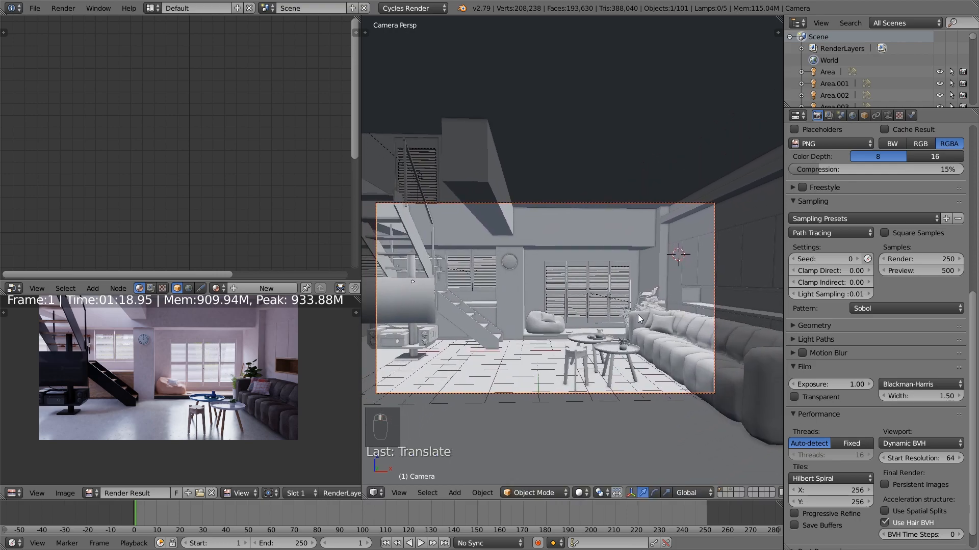
key("r")
key("r")
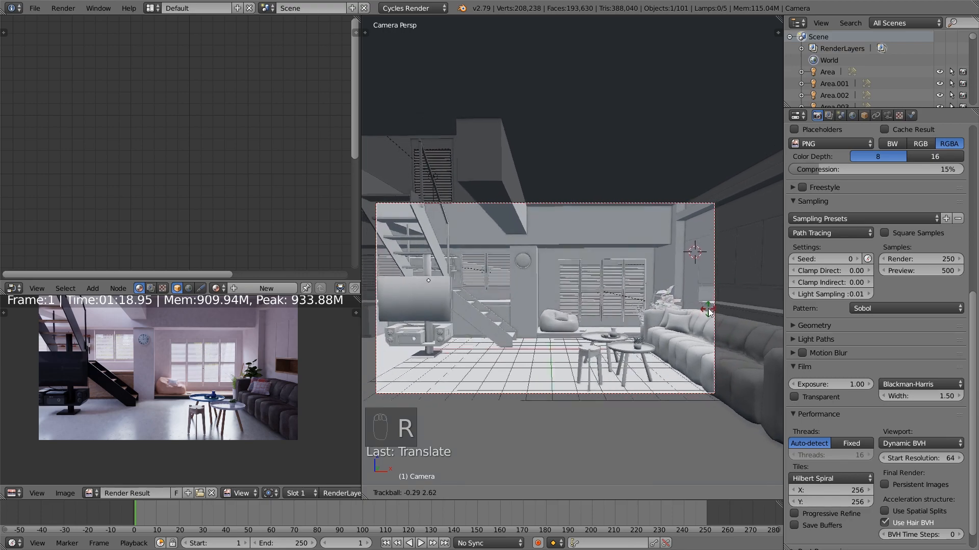
left_click(530, 328)
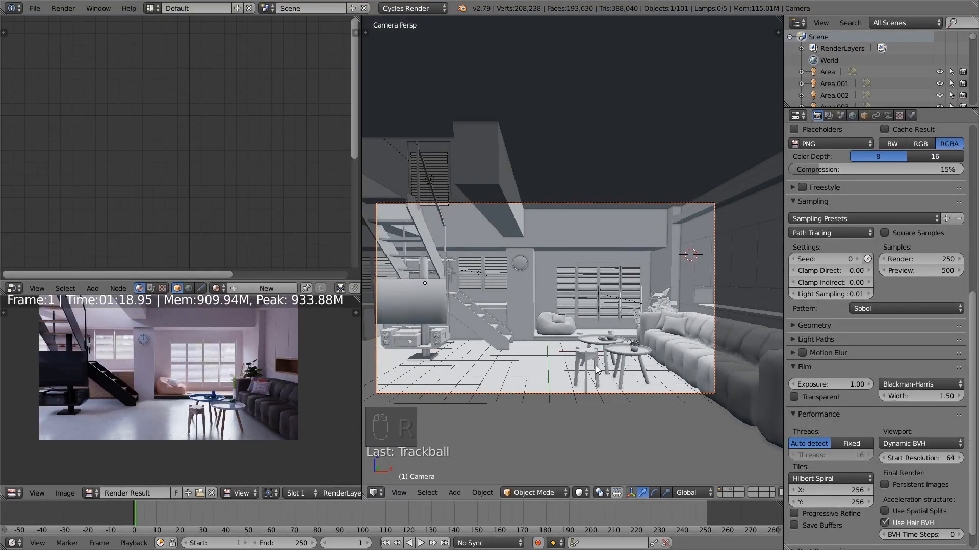
Move the camera by about -0.55 along its local Z axis and fine-tune its angle with a trackball rotation
key("g")
key("z")
key("z")
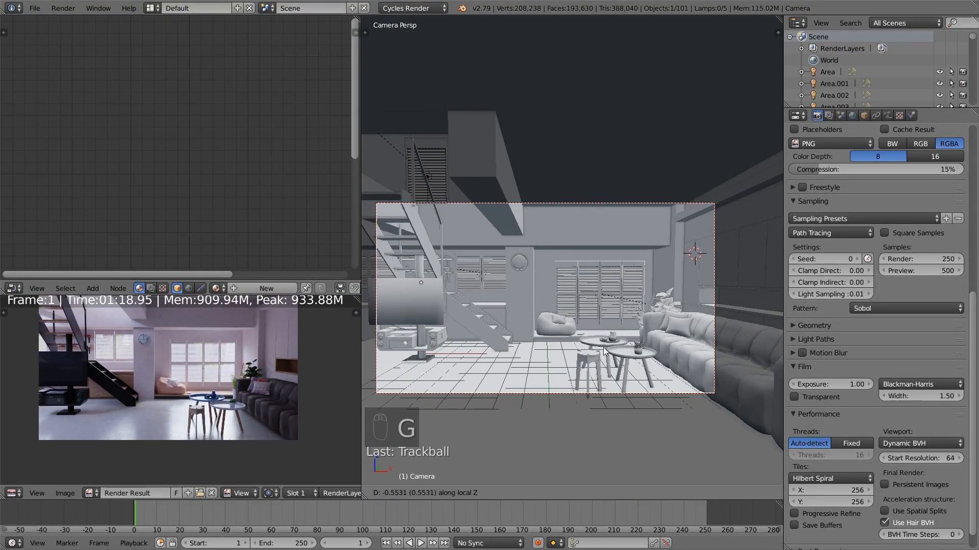
left_click(603, 348)
key("r")
key("r")
left_click(603, 347)
Shift the camera freely by small amounts to balance the staircase and couch within the frame
middle_click_drag(603, 346, 639, 332, "shift")
key("g")
left_click(641, 341)
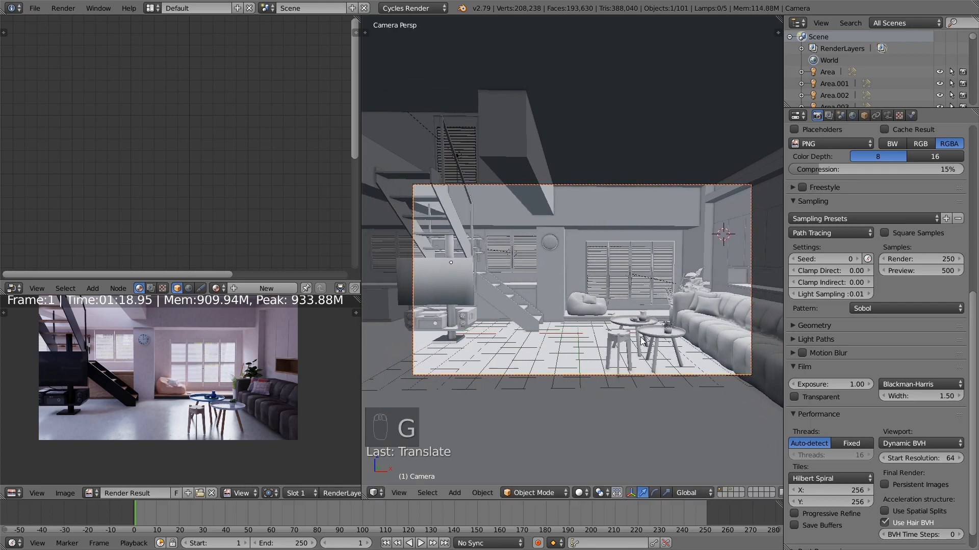
key("g")
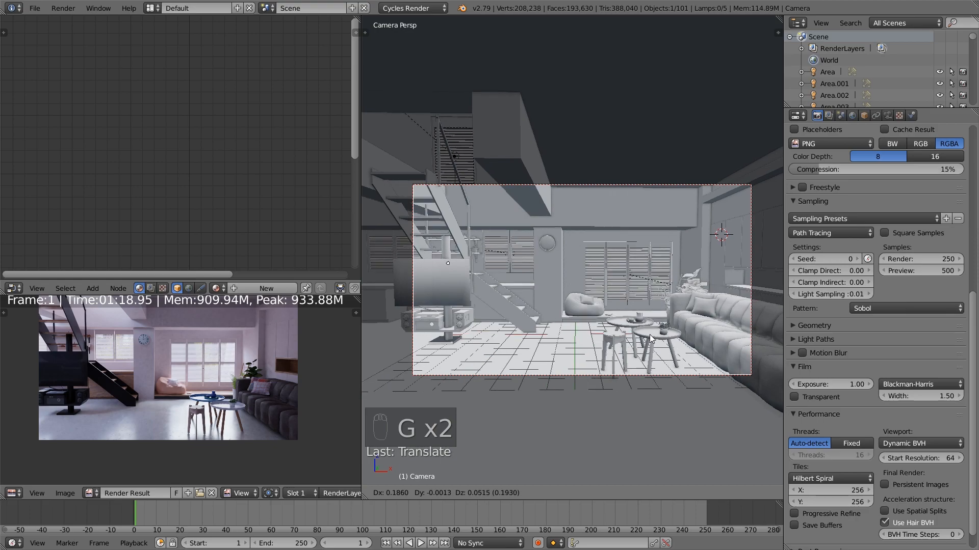
left_click(654, 336)
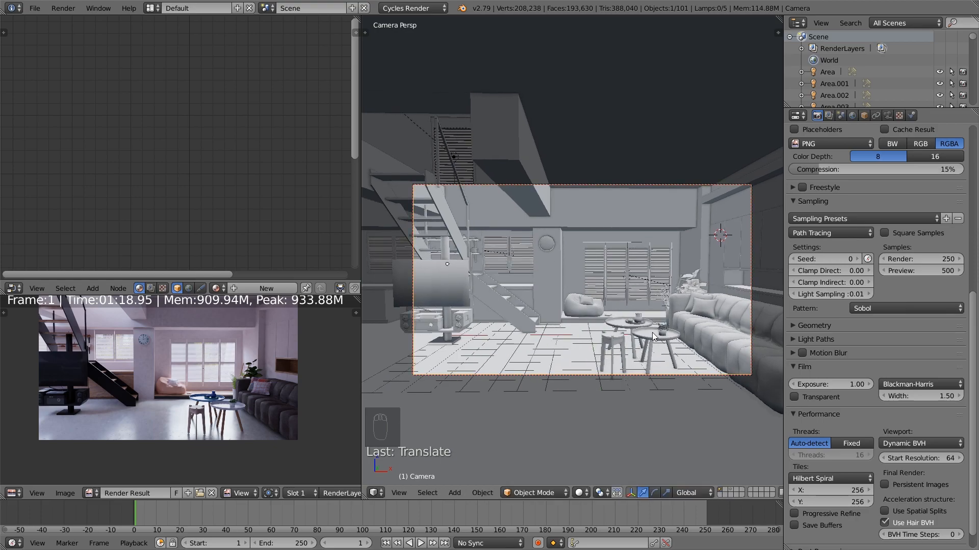
Select the stereo unit under the TV, the TV screen and the staircase mesh that includes the TV stand
scroll(530, 338, "up", 4)
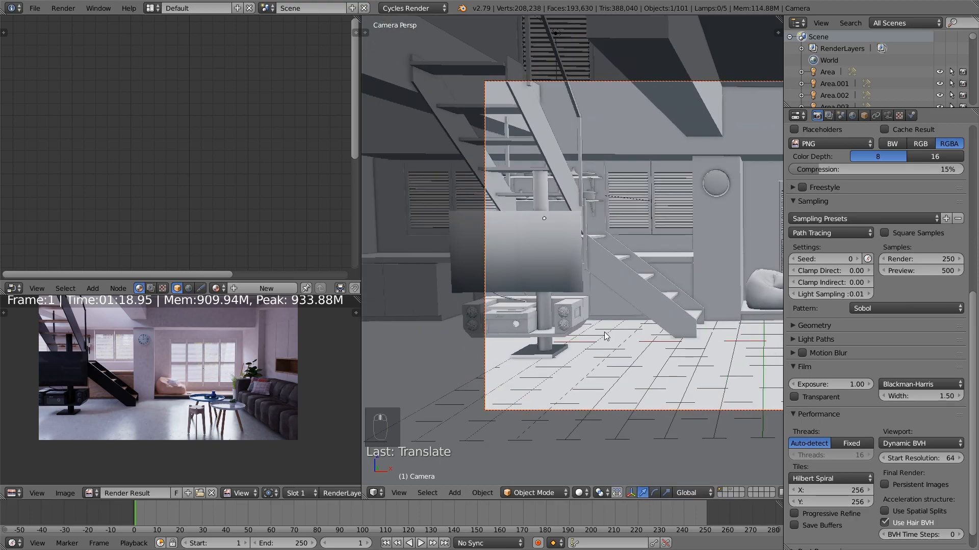
middle_click_drag(584, 344, 503, 326)
scroll(503, 311, "up", 3)
left_click(438, 305)
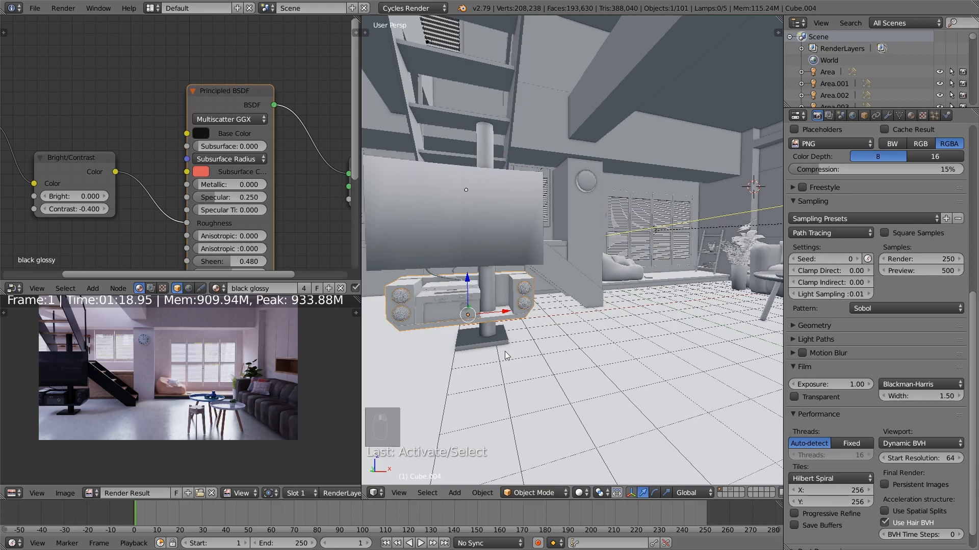
key("b")
left_click_drag(490, 342, 475, 317)
middle_click_drag(535, 271, 517, 276)
key("b")
middle_click_drag(530, 211, 556, 246)
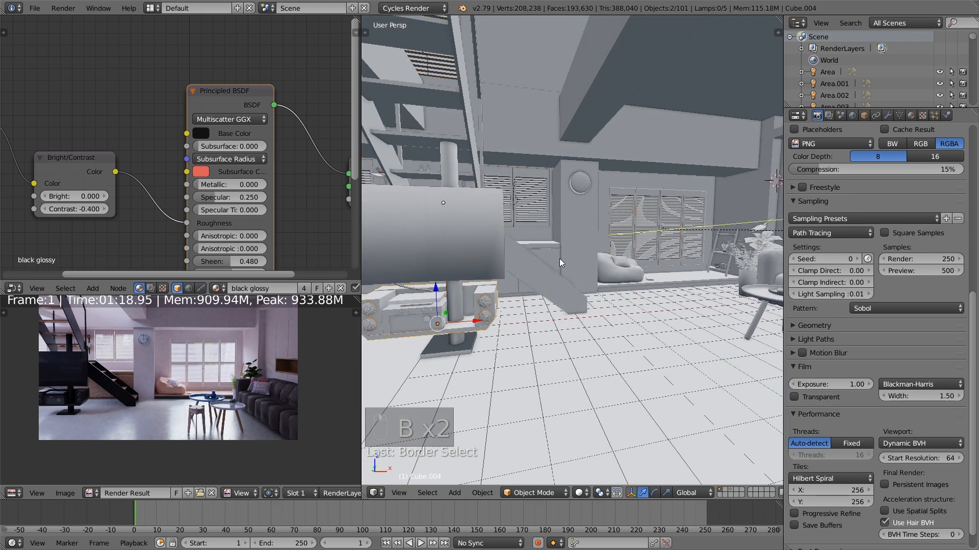
right_click(484, 279, "shift")
right_click(458, 179, "shift")
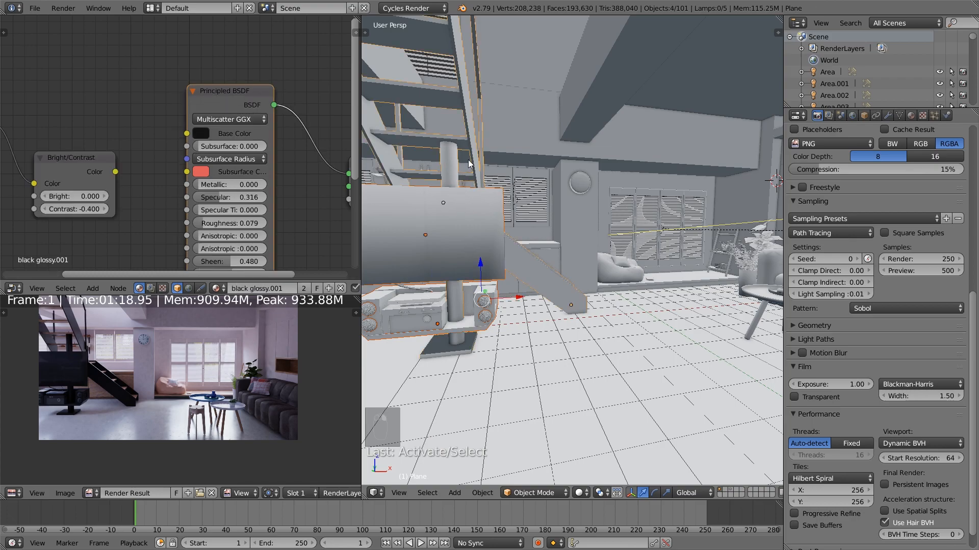
Separate the TV stand's base plate and pole from the staircase mesh into an object of their own
key("Tab")
key("a")
key("a")
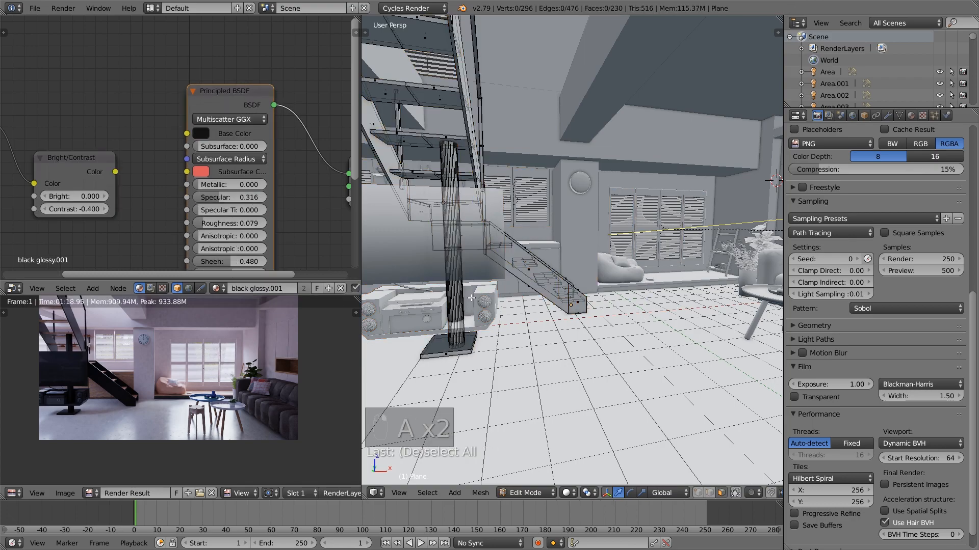
key("l")
key("l")
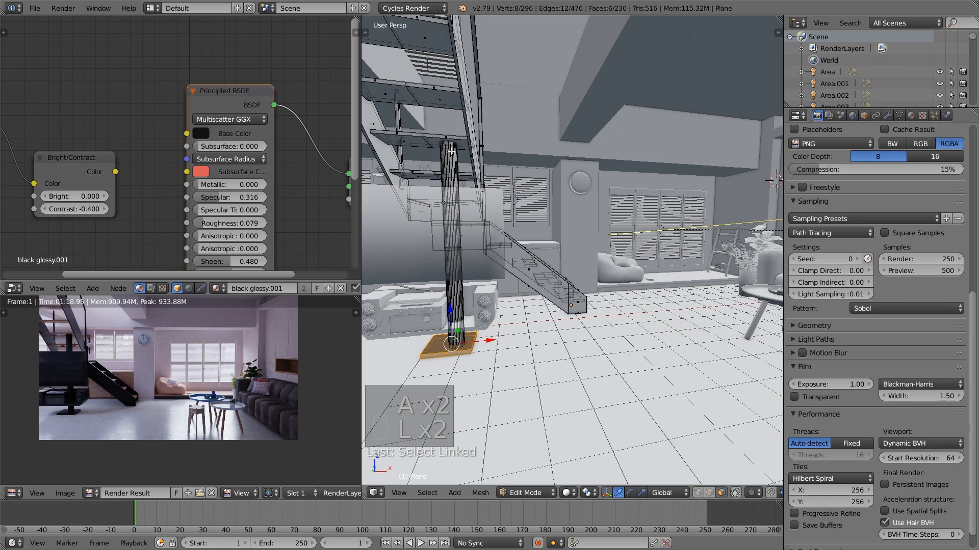
key("l")
key("l")
key("shift+l")
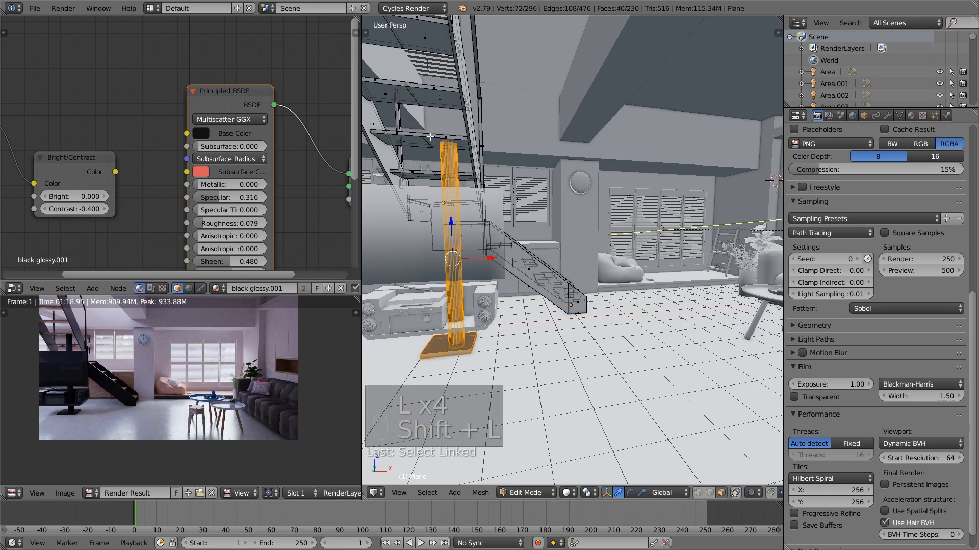
key("p")
left_click(430, 138)
key("a")
key("Tab")
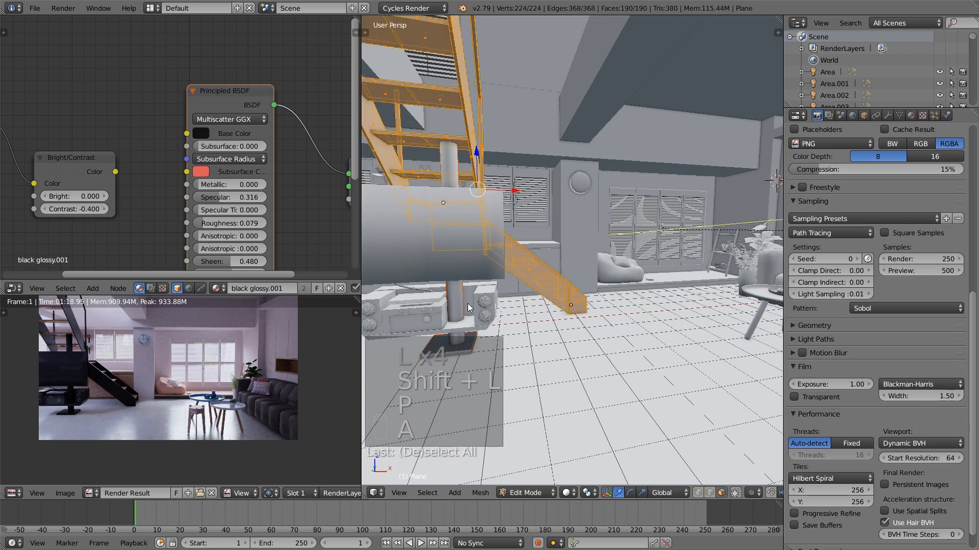
Join the separated TV stand with the silver part of the stereo unit
right_click(455, 306)
right_click(431, 322, "shift")
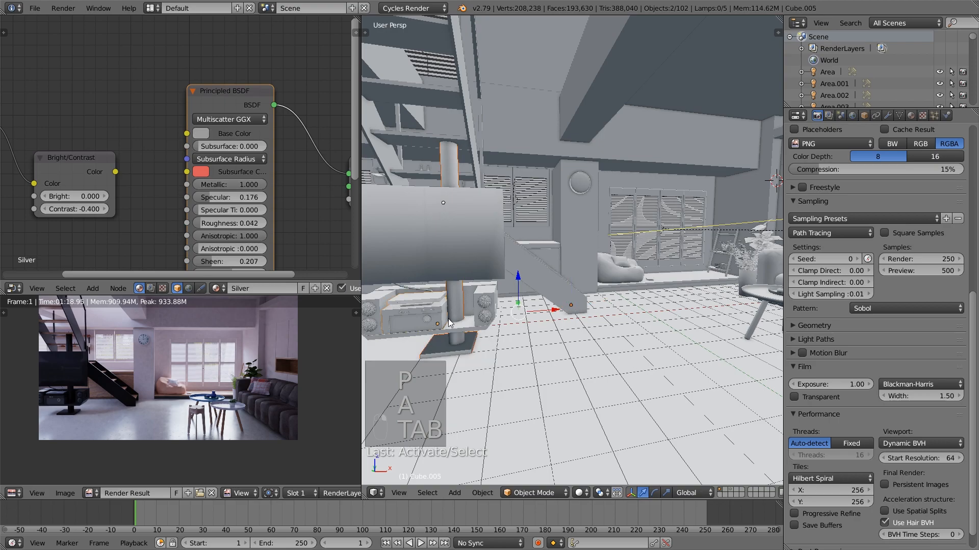
key("ctrl+j")
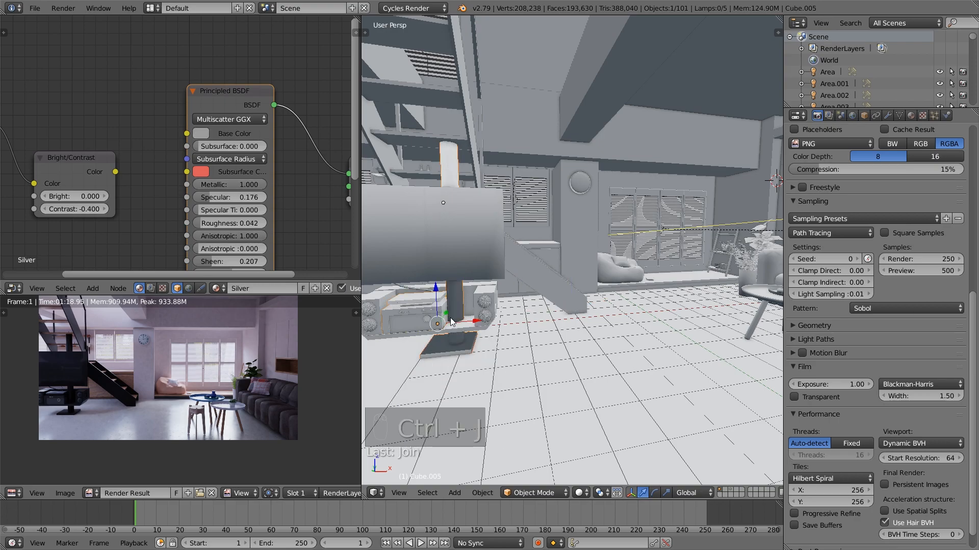
Add the remaining stereo parts and housing to the selection, trying out moves of the assembly along global X
middle_click_drag(476, 321, 463, 338)
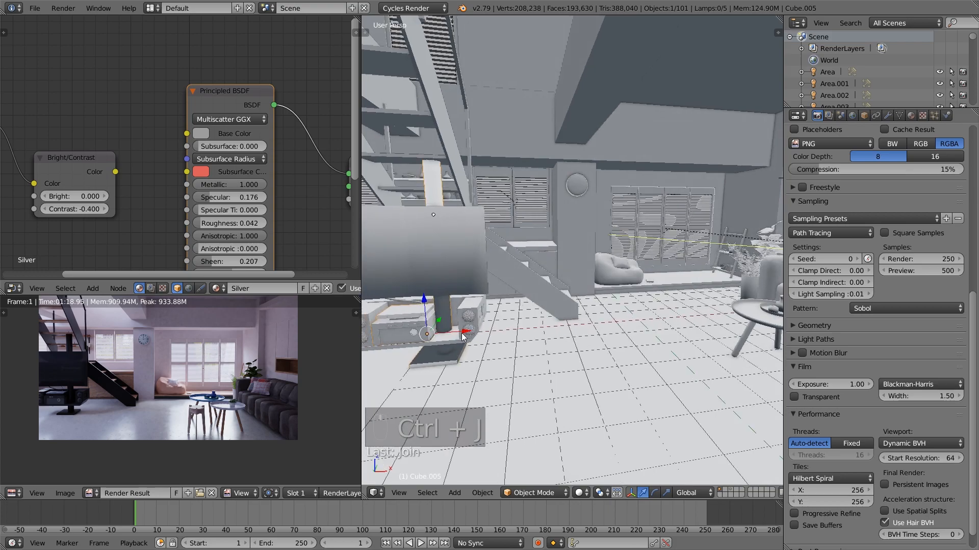
key("g")
key("x")
right_click(464, 337)
right_click(470, 315, "shift")
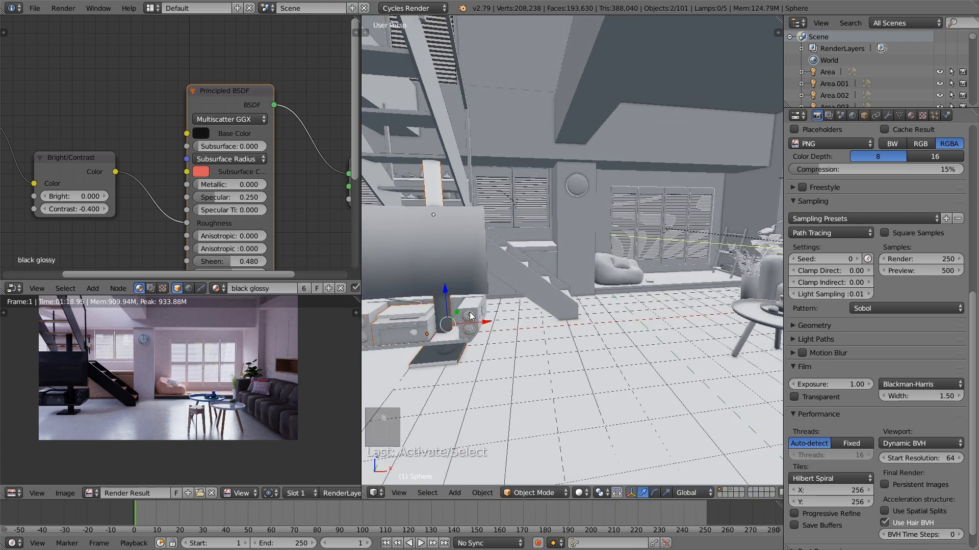
key("g")
right_click(476, 312)
right_click(475, 305, "shift")
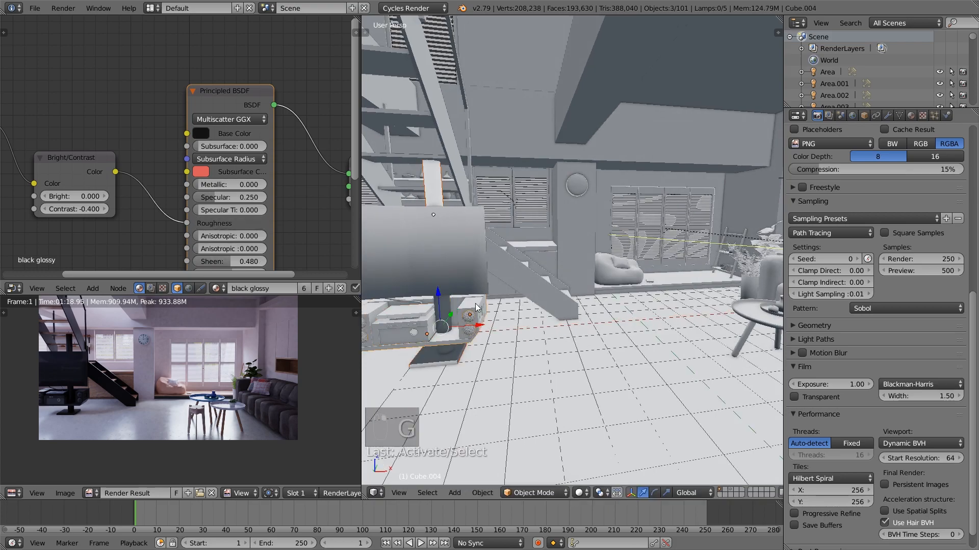
key("g")
key("x")
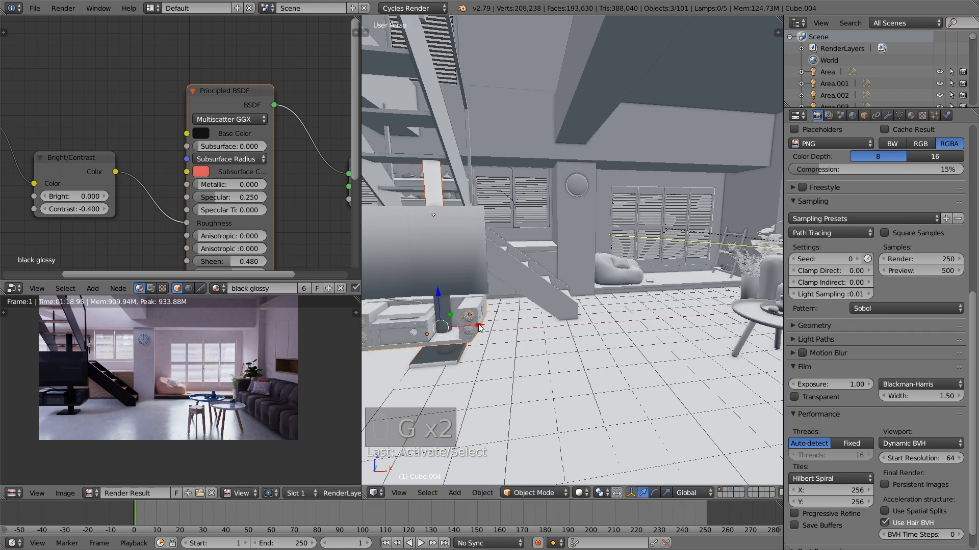
right_click(483, 327)
Reveal the hidden speaker cylinders on the other layer and show them together with the room
key("alt+h")
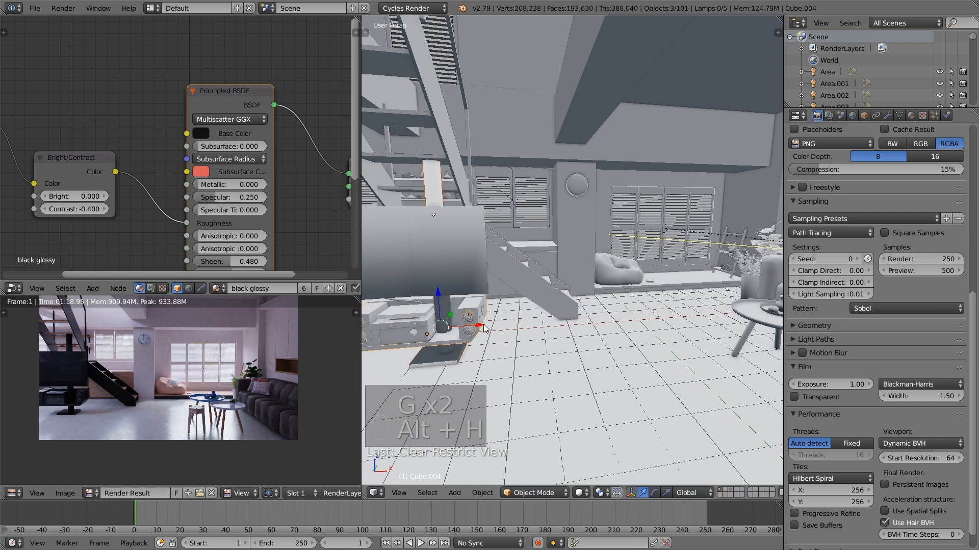
key("alt+h")
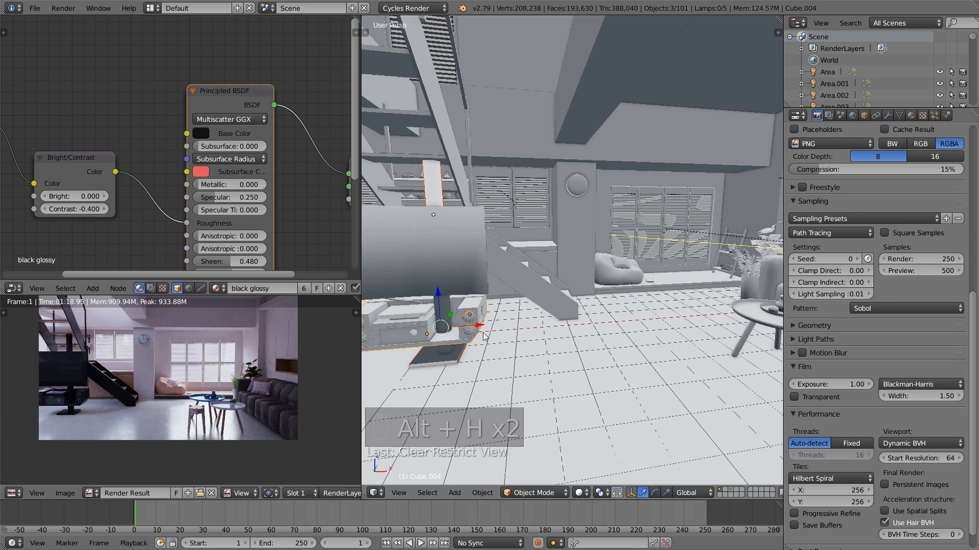
scroll(492, 337, "up", 5)
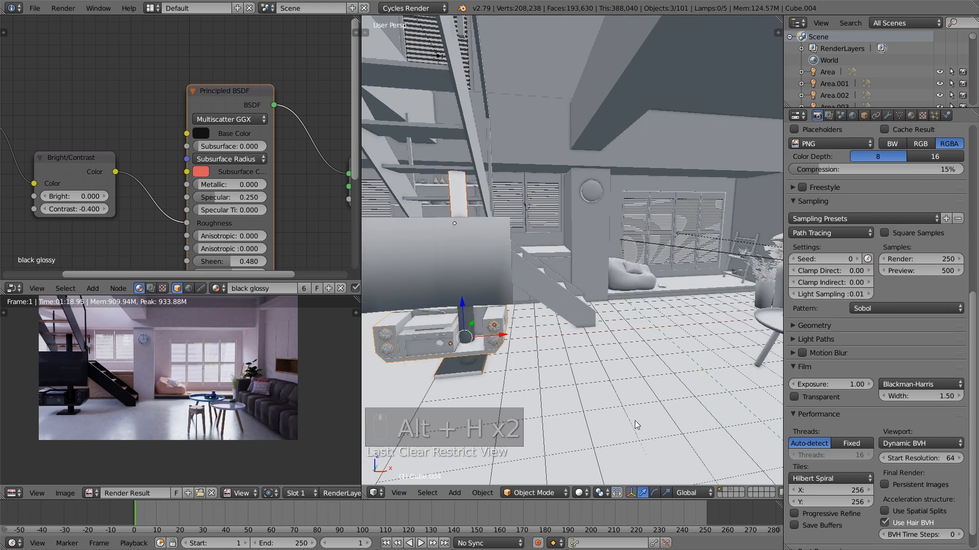
left_click(730, 490)
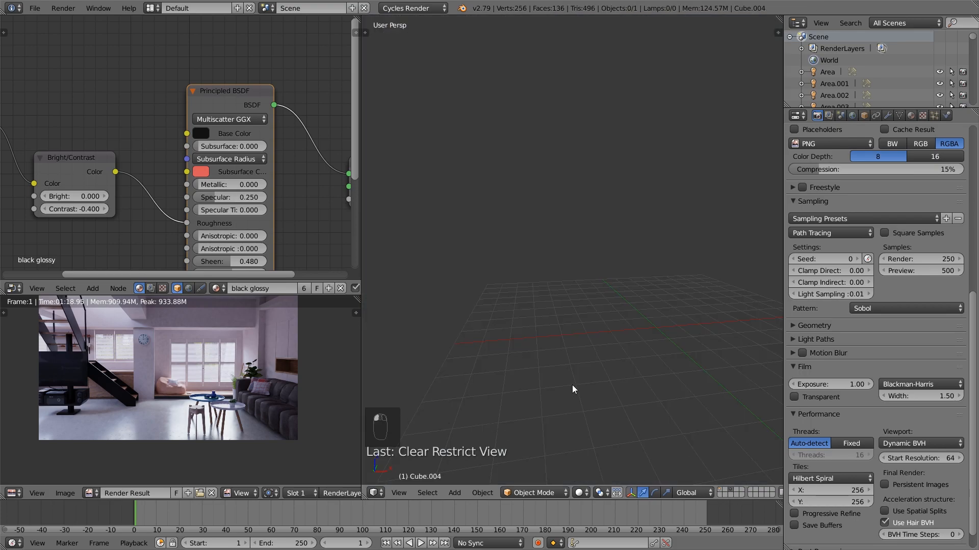
key("alt+h")
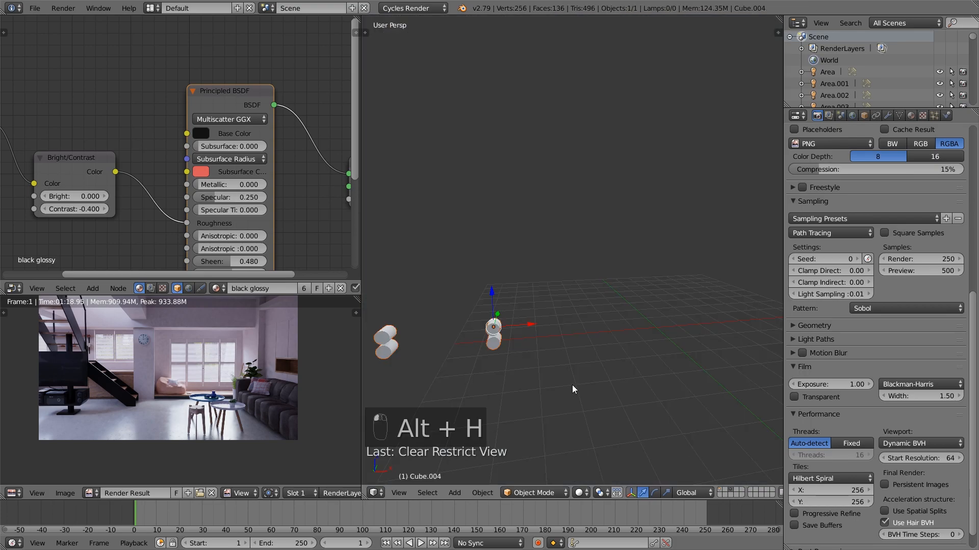
left_click(721, 491, "shift")
Add the speaker cylinders to the selected TV, stand and stereo assembly and move it all about 0.23 along global X
right_click(499, 335, "shift")
left_click_drag(501, 334, 509, 332)
right_click(509, 333)
right_click(497, 253, "shift")
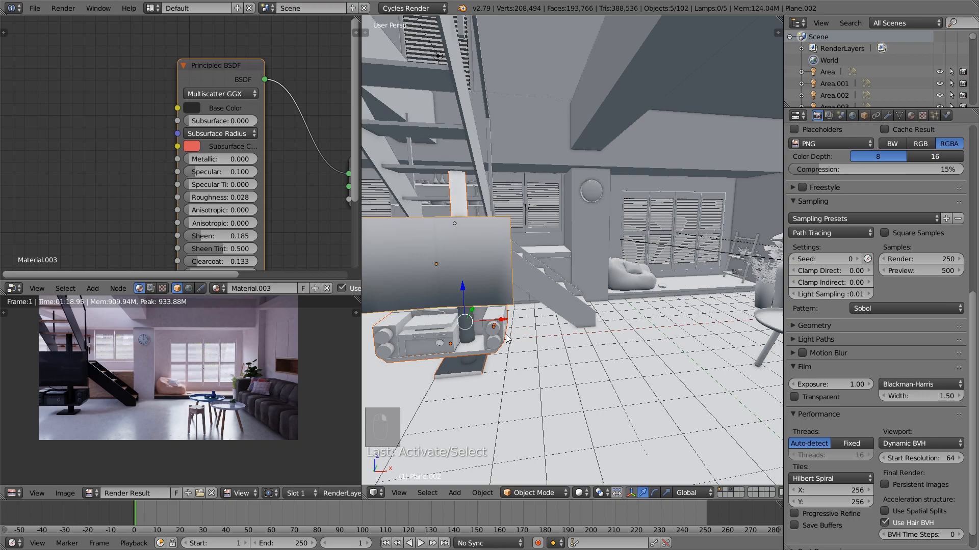
key("g")
key("x")
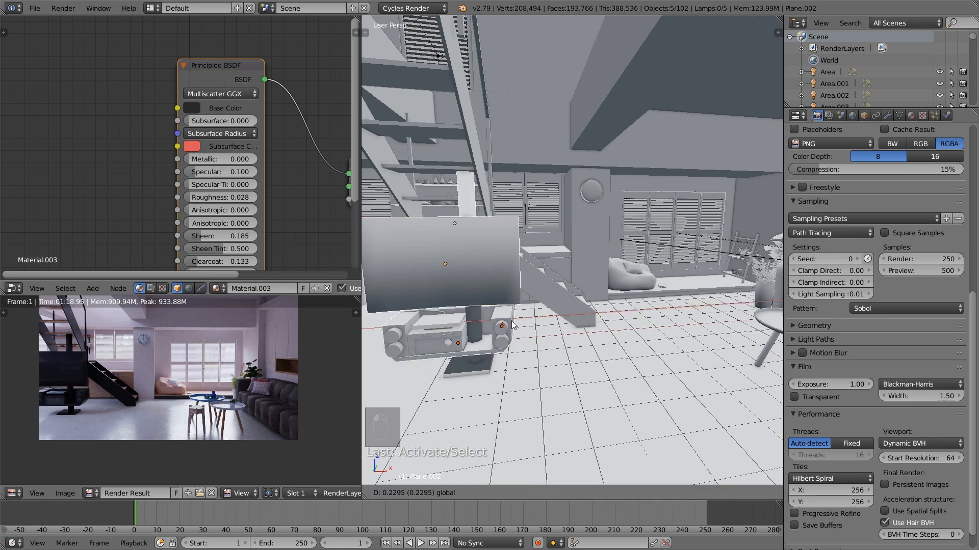
left_click(513, 324)
Select the speaker cylinders and the stereo housing together, trying out a scale along global X
right_click(510, 333)
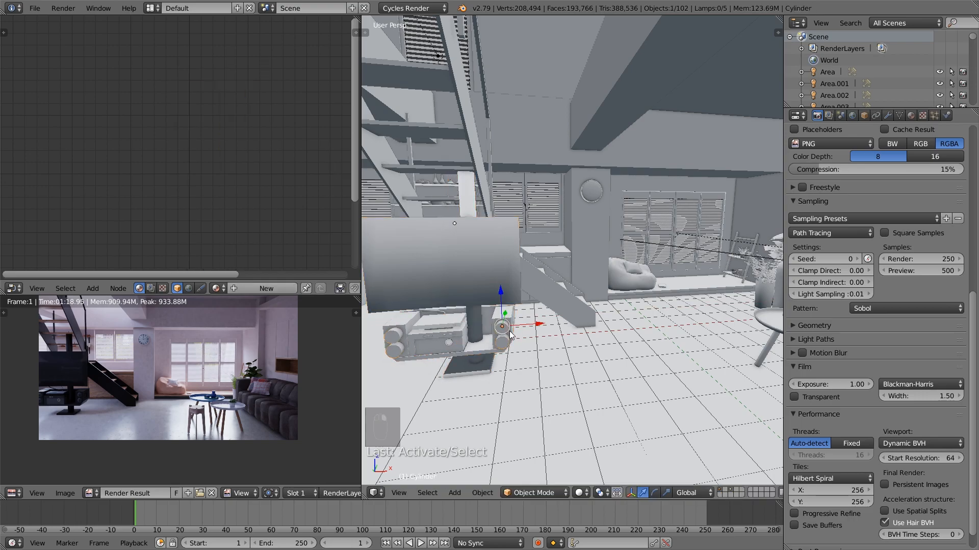
right_click(510, 320, "shift")
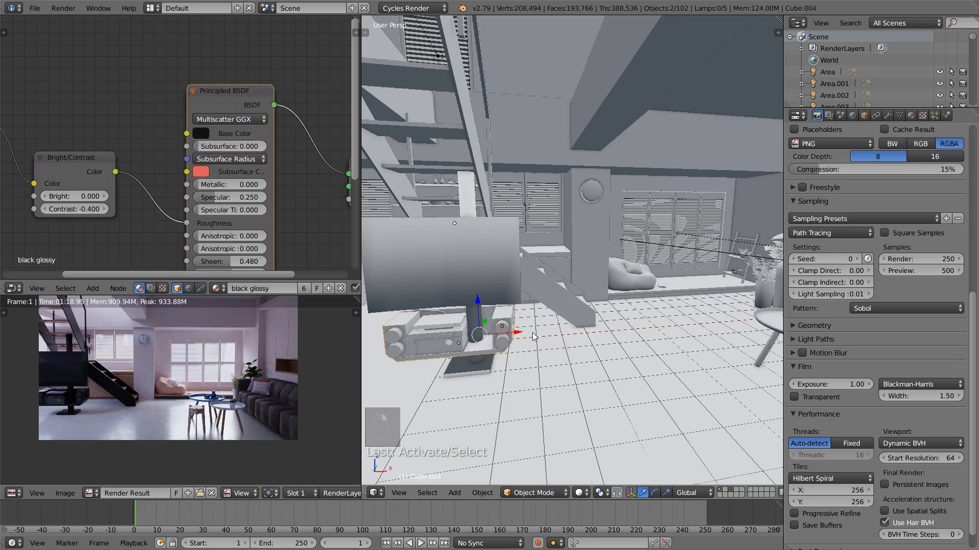
key("s")
right_click(400, 346)
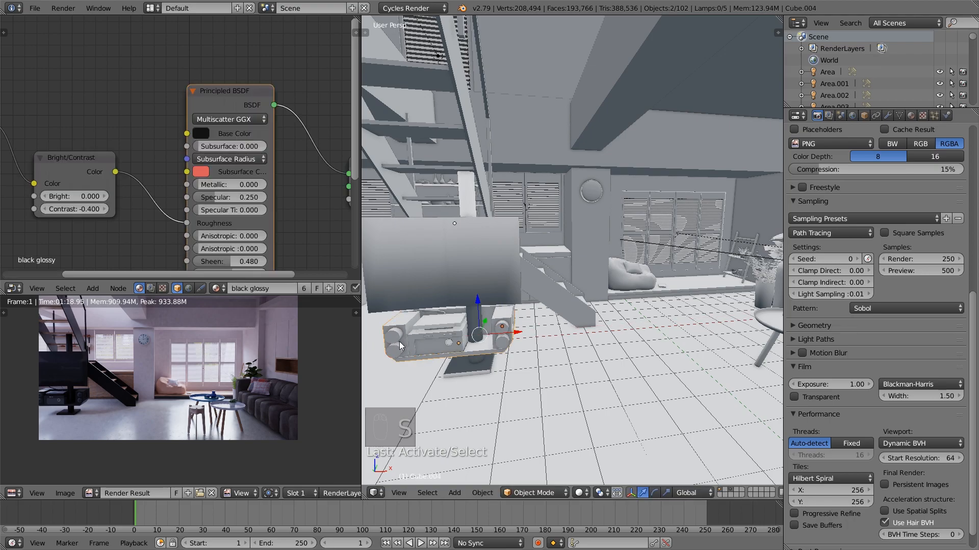
right_click(400, 346, "shift")
key("s")
key("x")
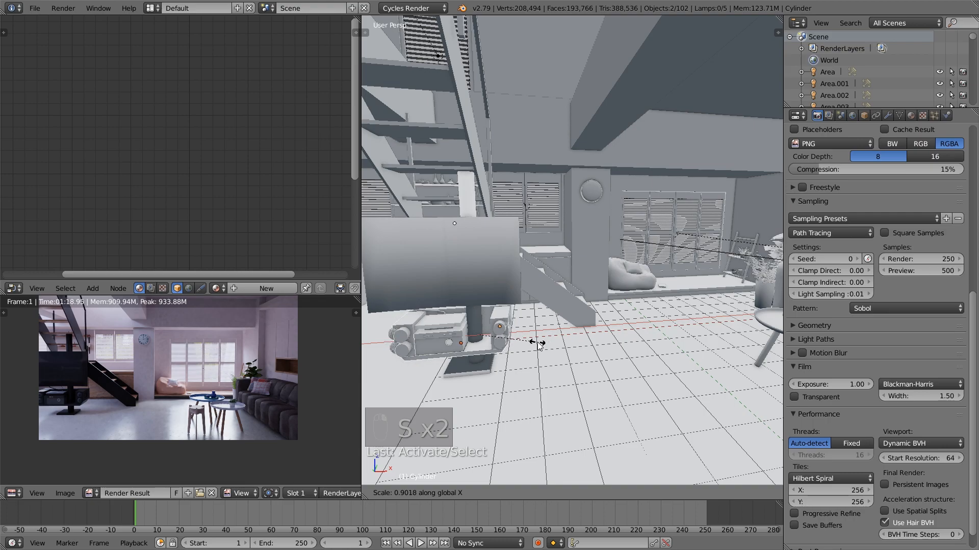
right_click(540, 347)
Add the remaining stereo part to the selection and scale the stereo to about 0.96 along global X
right_click(400, 338, "shift")
key("z")
key("z")
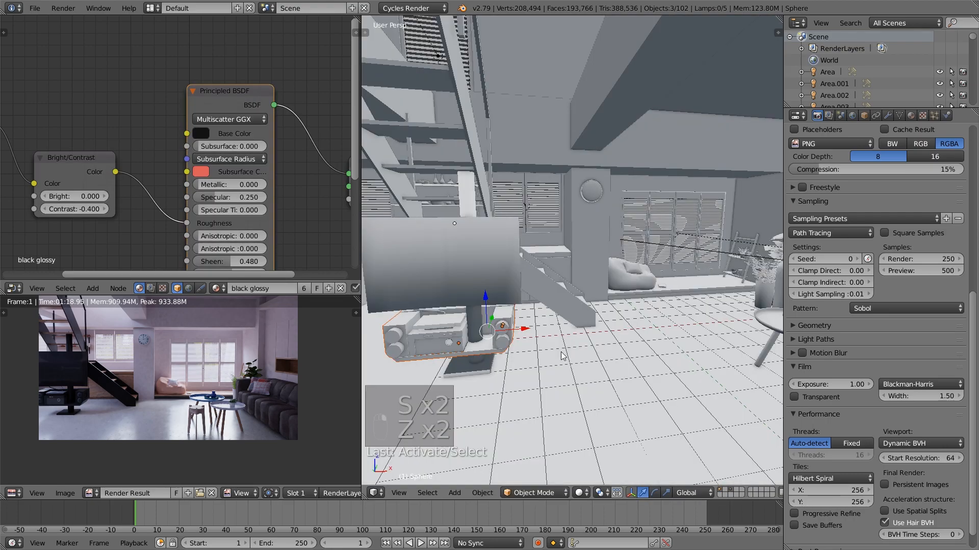
key("s")
key("x")
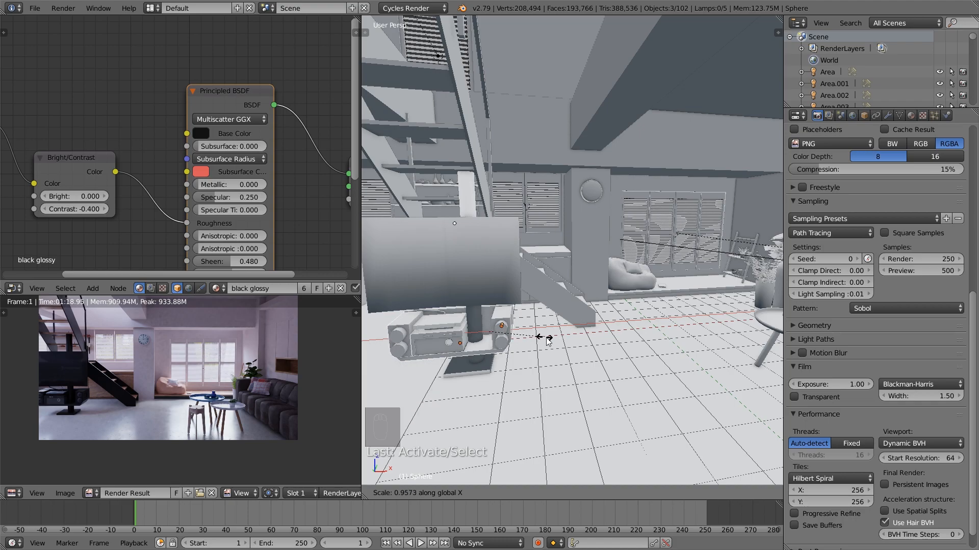
left_click(544, 339)
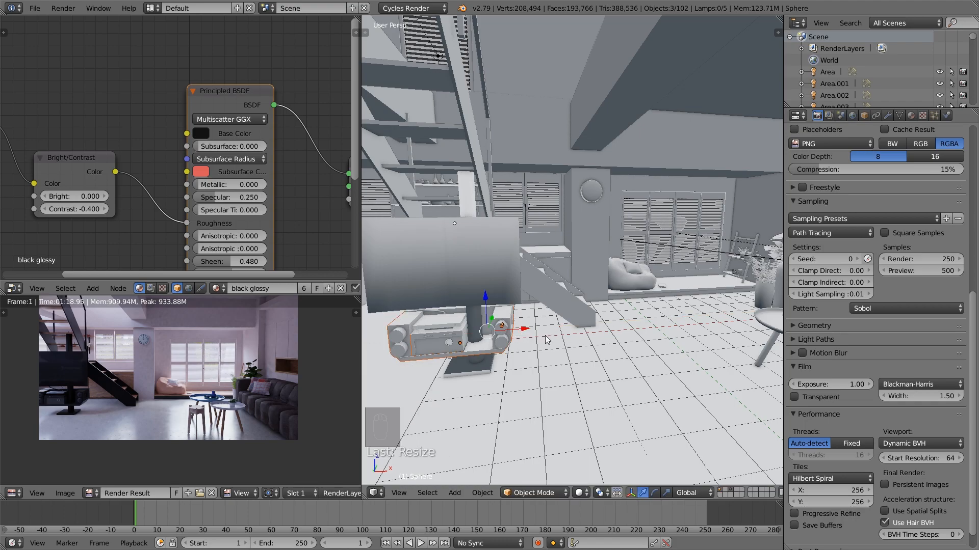
Nudge the stereo slightly along global X, deselect everything and check the TV corner through the camera
left_click_drag(527, 335, 527, 335)
key("a")
key("Tab")
key("Tab")
key("Tab")
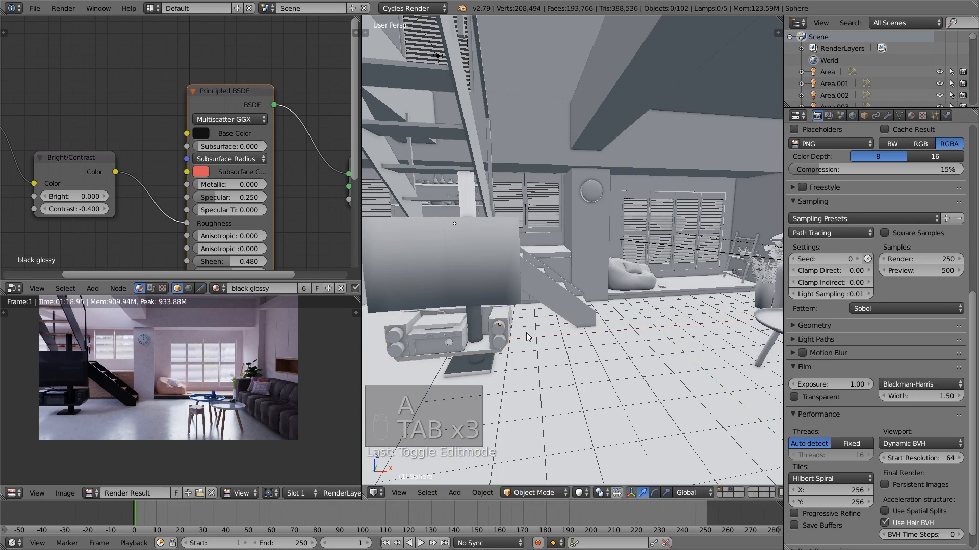
key("KP_0")
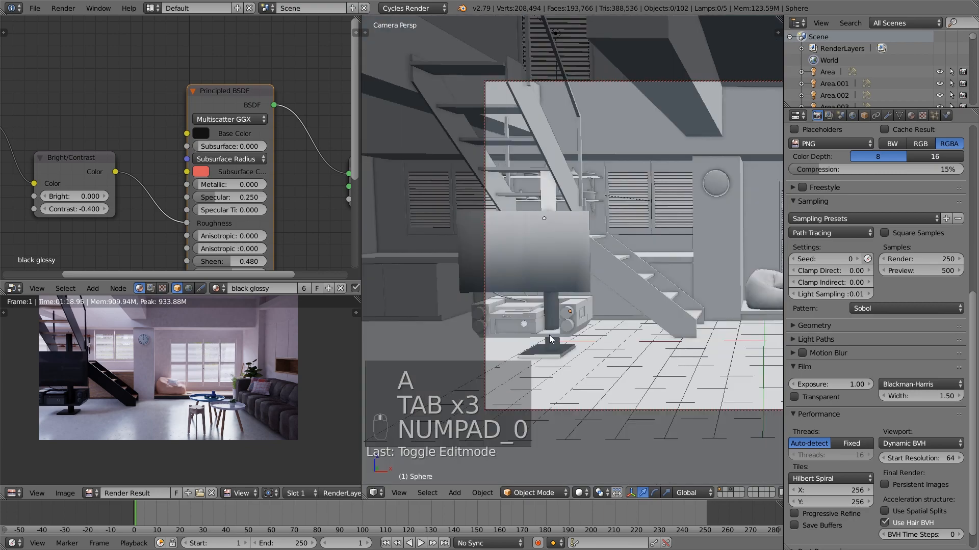
key("a")
key("a")
key("a")
key("a")
scroll(603, 334, "down", 2)
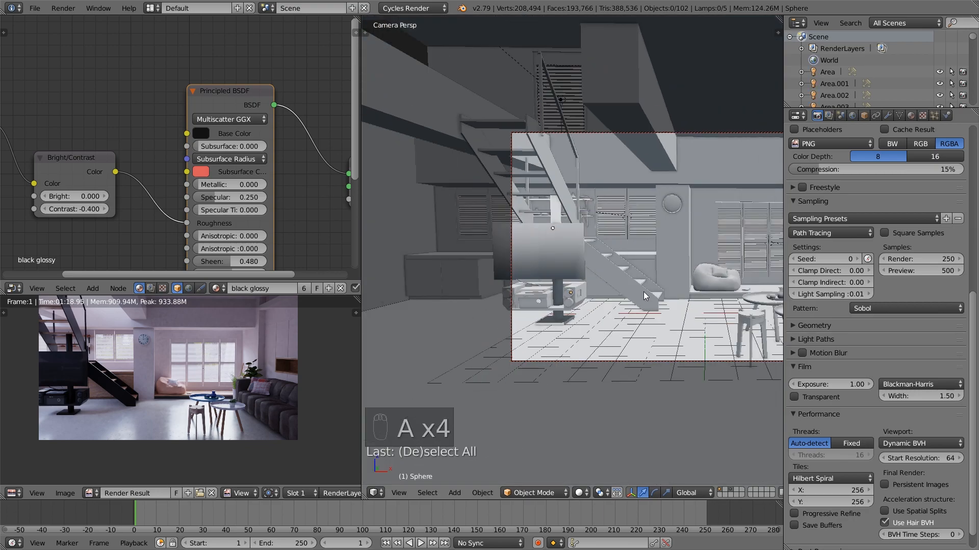
Select the camera and fine-tune its framing with a small move and a slight trackball rotation
middle_click_drag(664, 279, 585, 312, "shift")
middle_click_drag(645, 324, 535, 319, "shift")
right_click(600, 375)
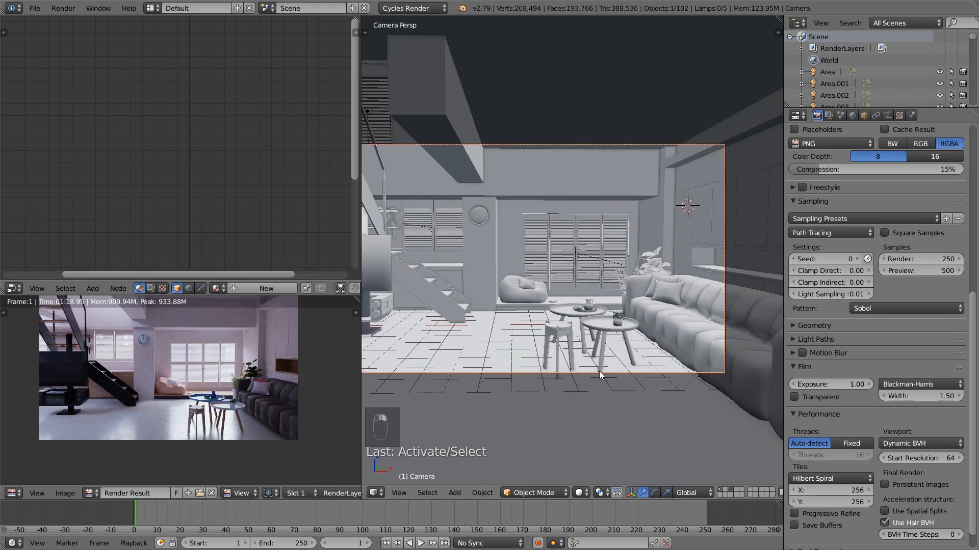
scroll(575, 366, "down", 2)
key("g")
left_click(576, 358)
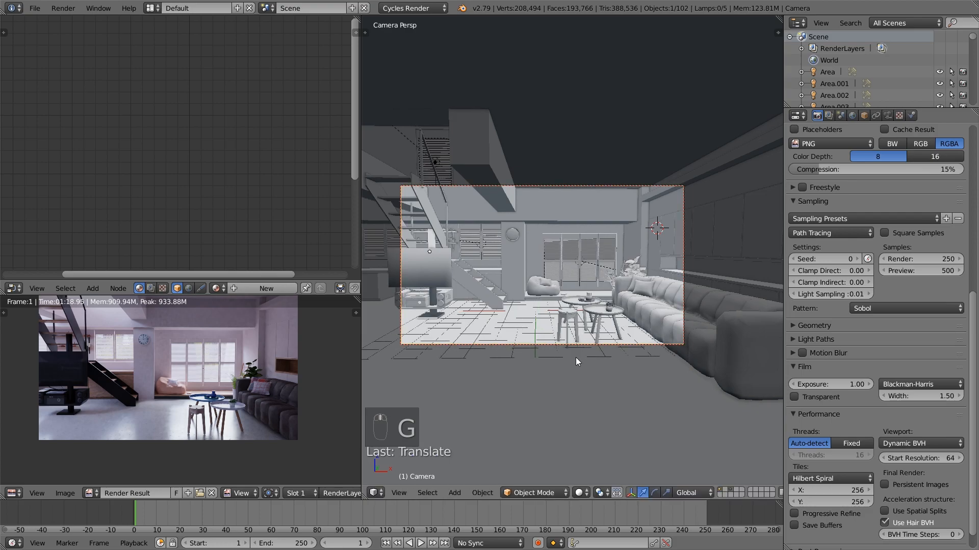
key("r")
key("r")
left_click(581, 371)
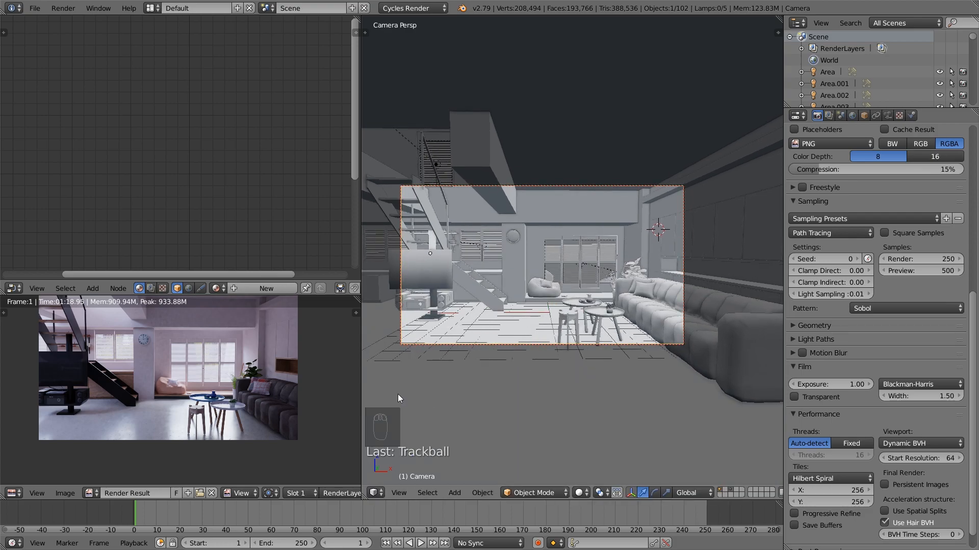
Edit the room's wall mesh and select the edge loop of the horizontal groove above the niche
scroll(398, 394, "up", 2)
scroll(331, 389, "up", 6)
scroll(207, 404, "up", 3)
scroll(606, 296, "up", 6)
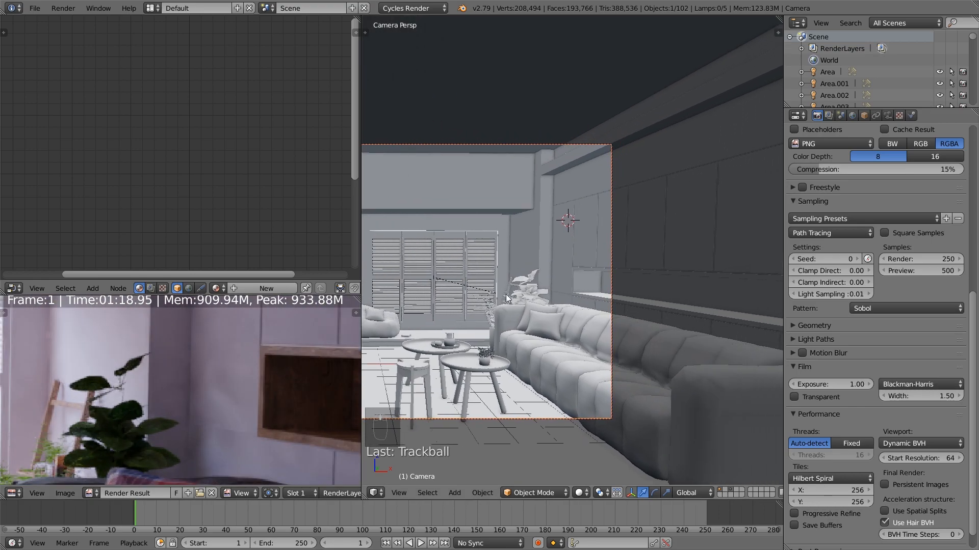
right_click(614, 311)
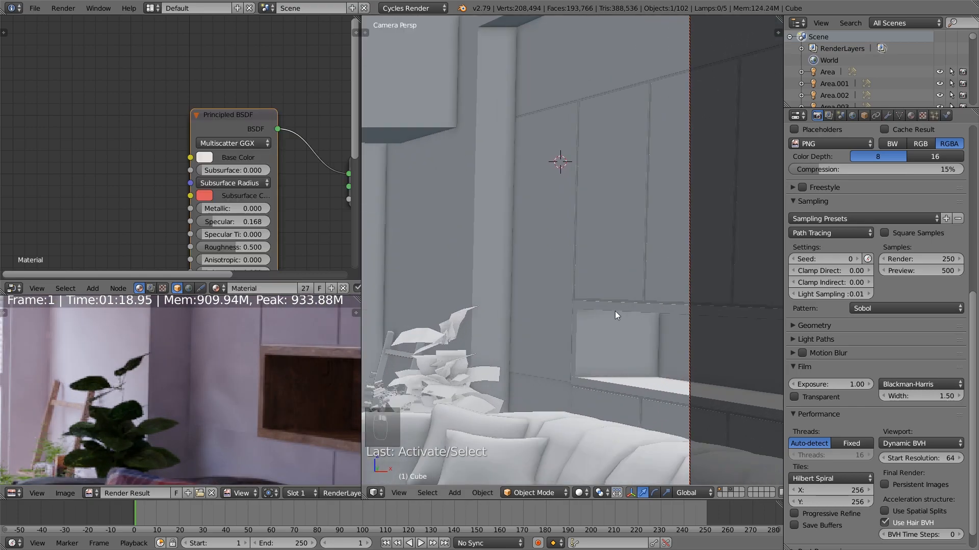
scroll(579, 307, "up", 4)
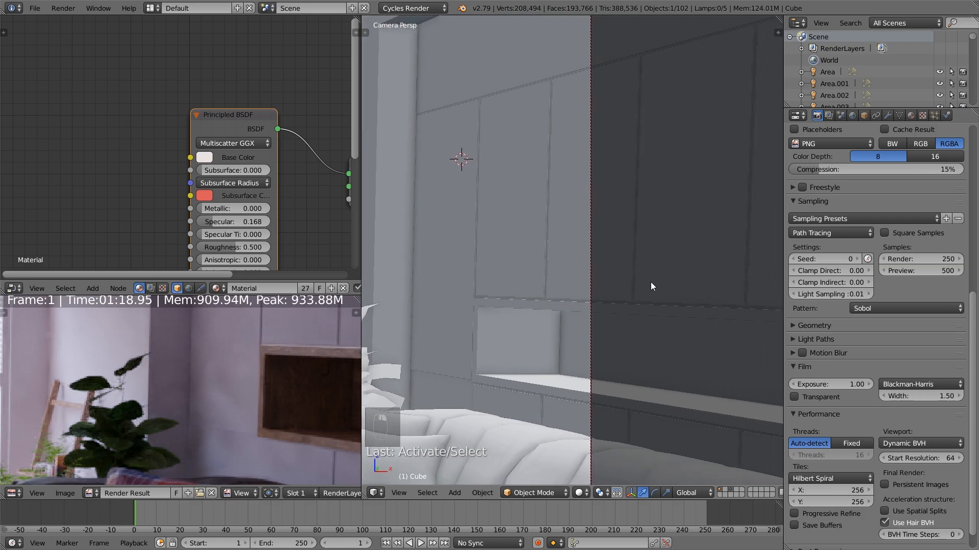
key("Tab")
scroll(561, 314, "up", 2)
middle_click_drag(560, 315, 534, 304, "shift")
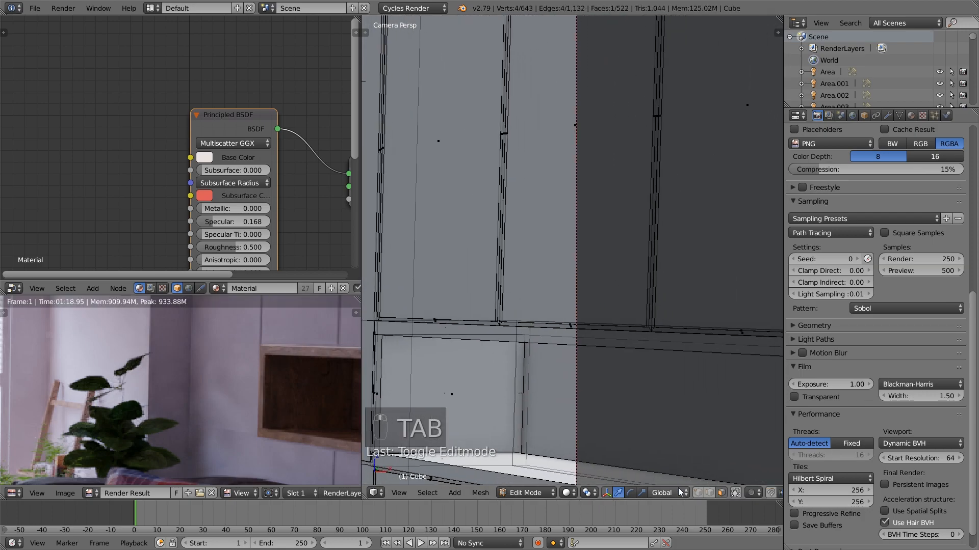
right_click(511, 325, "alt")
scroll(574, 329, "down", 2)
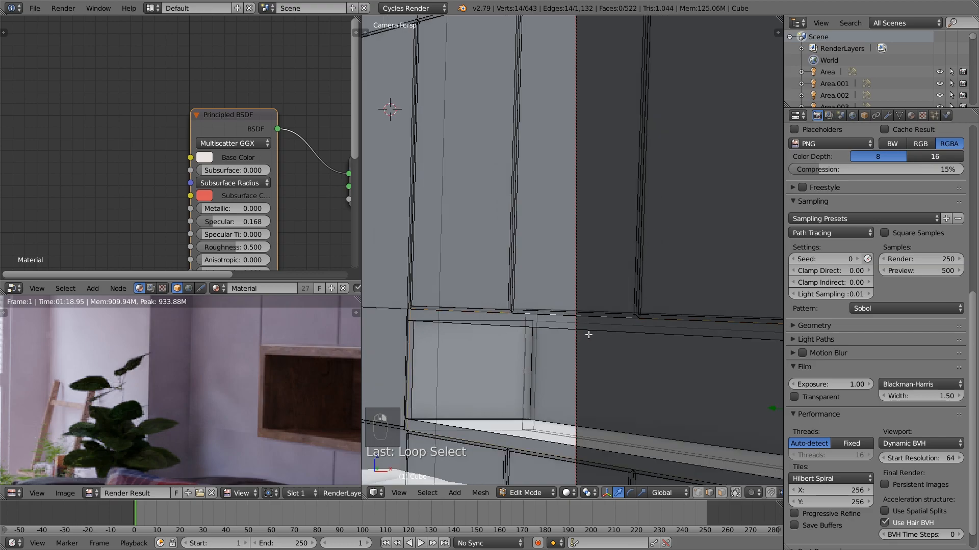
Hide and reveal the groove's edge loop, scale it along global Z and leave mesh editing
key("h")
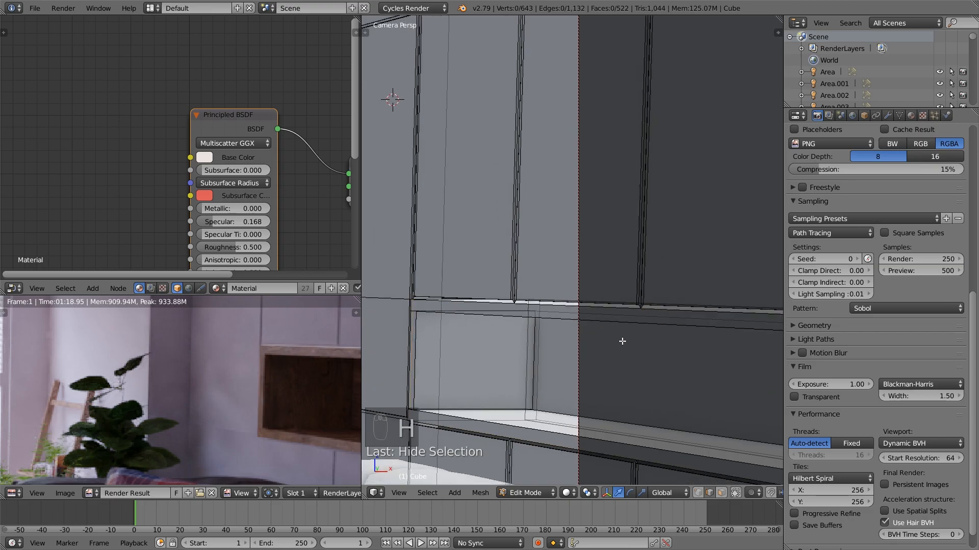
key("alt+h")
key("g")
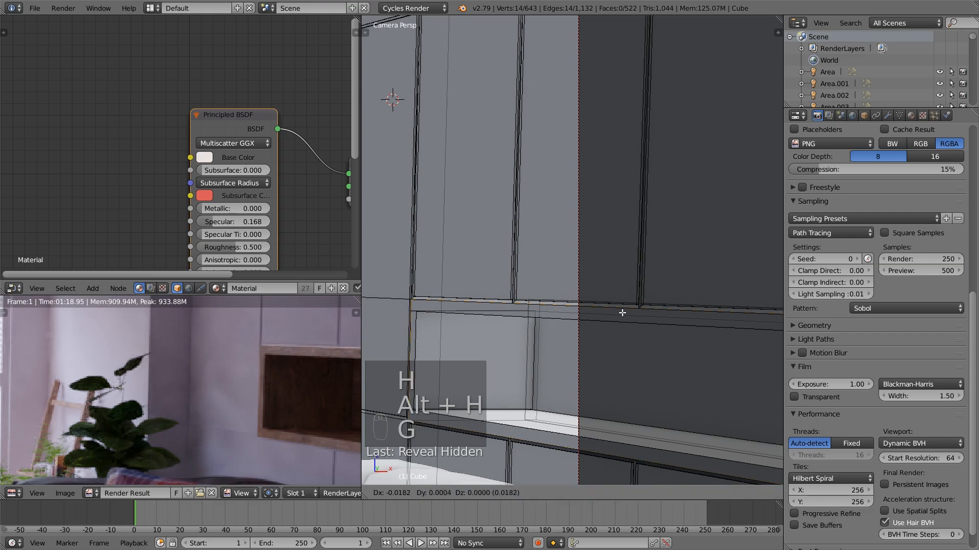
key("s")
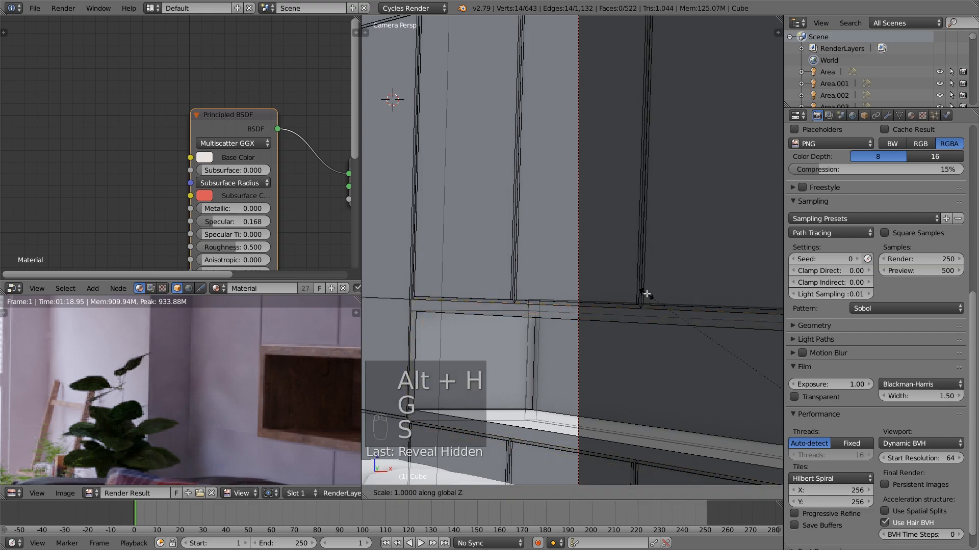
left_click(649, 308)
key("shift+a")
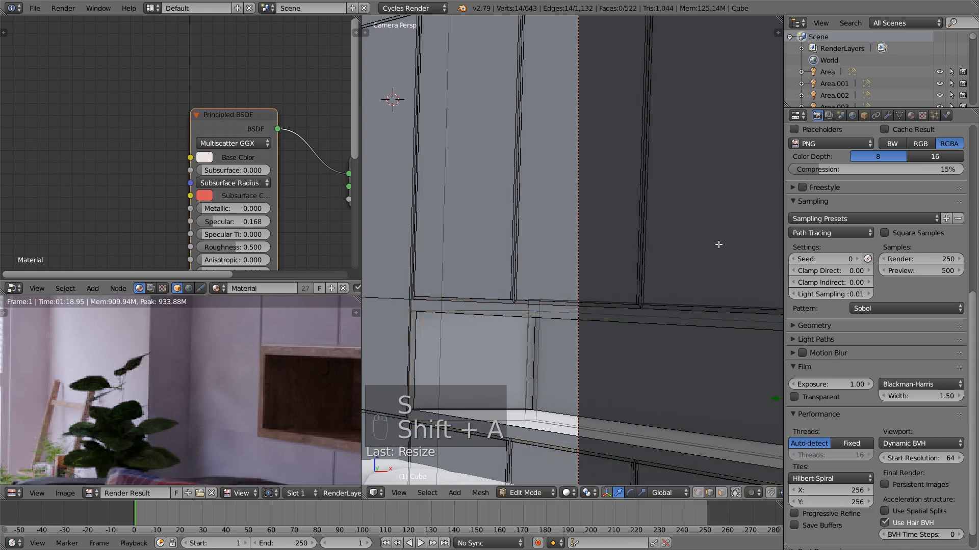
key("a")
key("Tab")
Enlarge the render preview area and zoom in on the tables, sofa and plants in the rendered image
scroll(288, 397, "down", 3)
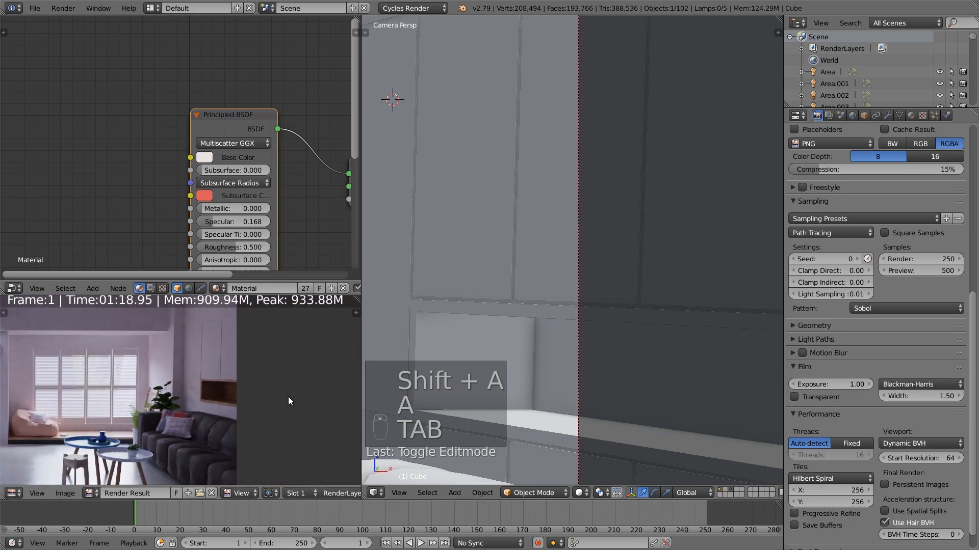
scroll(213, 379, "down", 2)
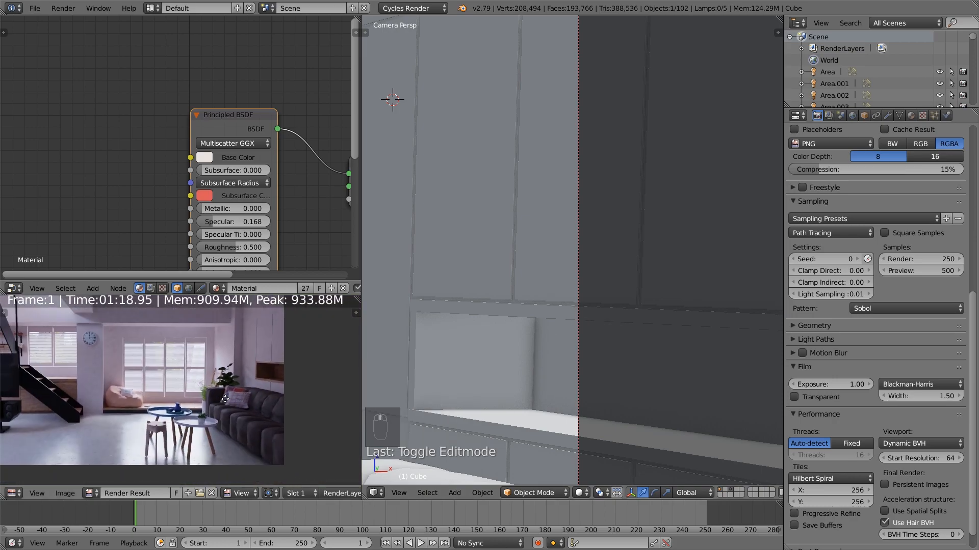
left_click_drag(275, 295, 275, 160)
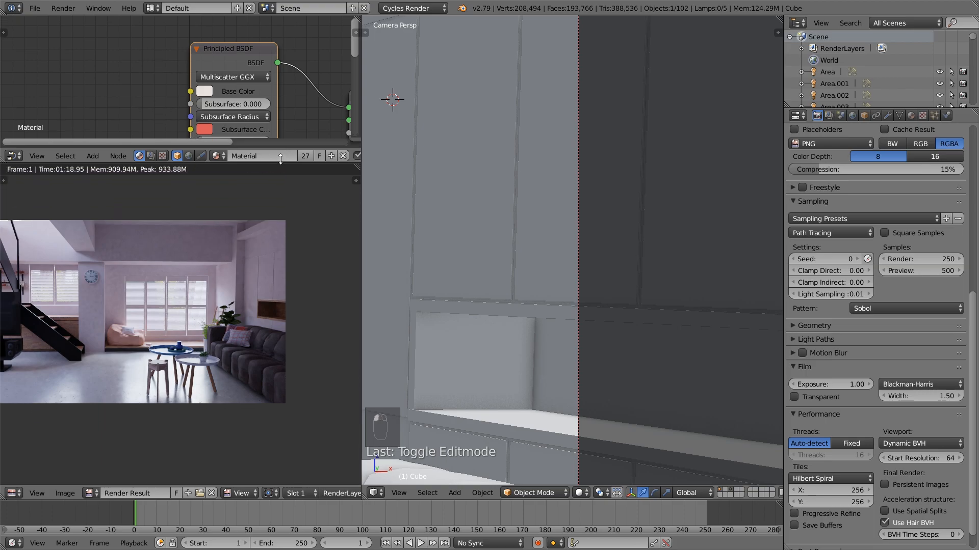
left_click(362, 294)
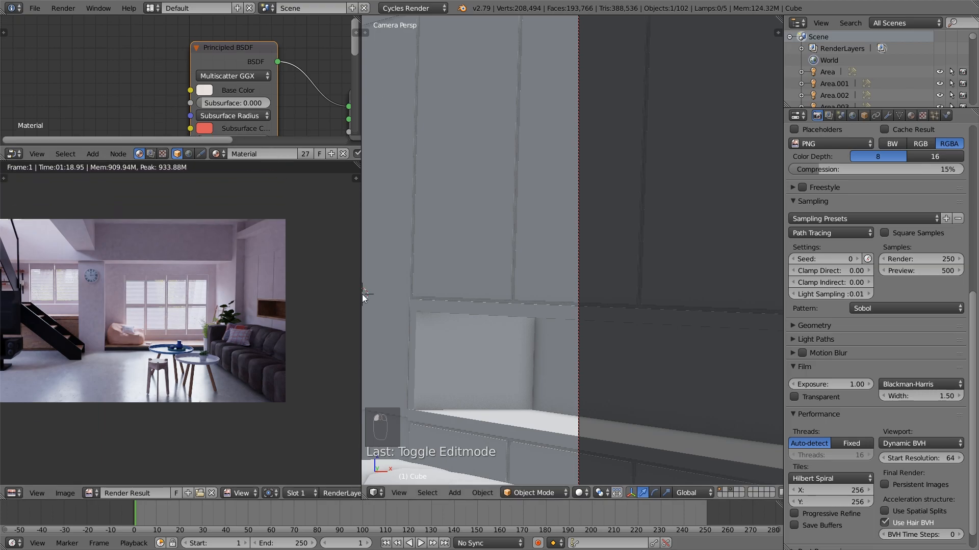
left_click_drag(360, 295, 389, 294)
scroll(266, 337, "up", 3)
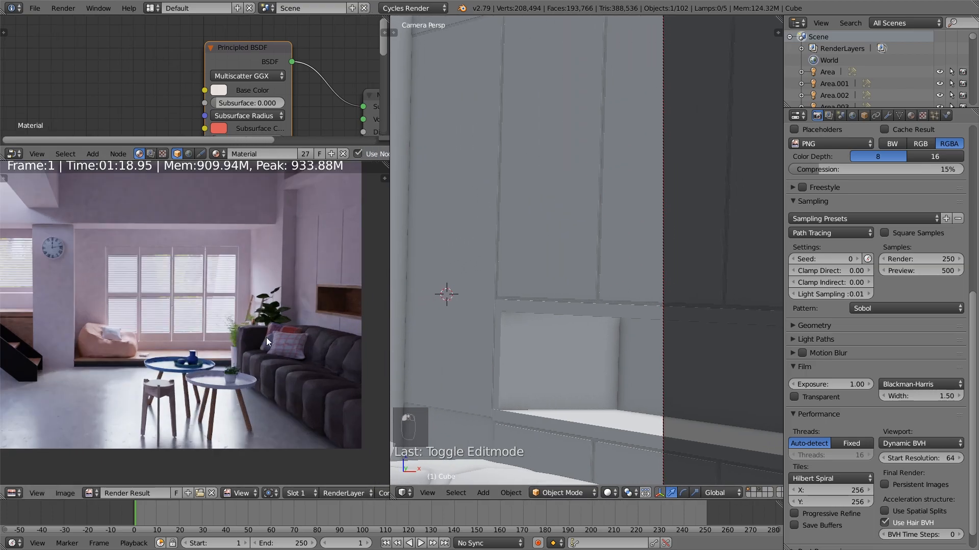
Select the fern beside the sofa and frame it together with the neighbouring plant from above
middle_click_drag(473, 401, 725, 344, "shift")
middle_click_drag(543, 401, 690, 288, "shift")
right_click(542, 387)
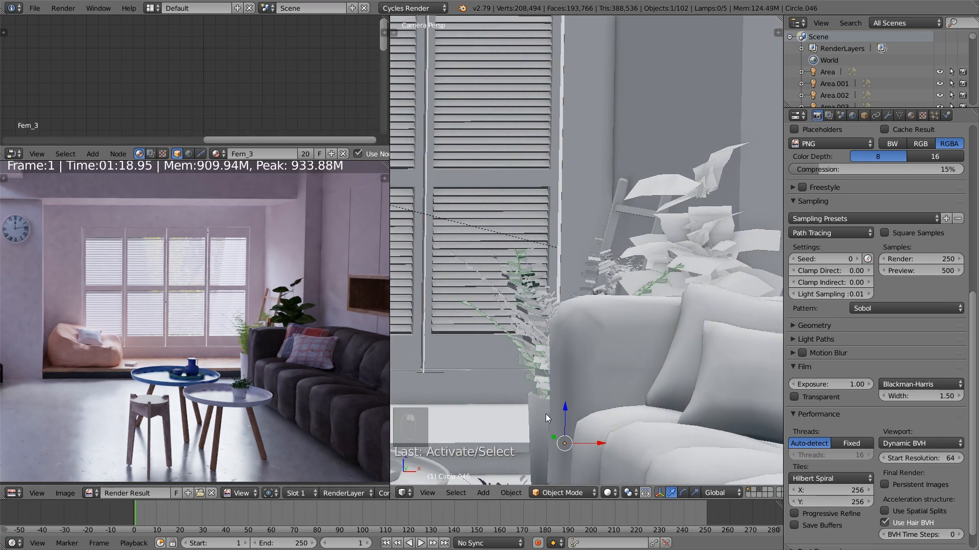
key("KP_Decimal")
scroll(668, 403, "down", 4)
middle_click_drag(643, 337, 549, 359)
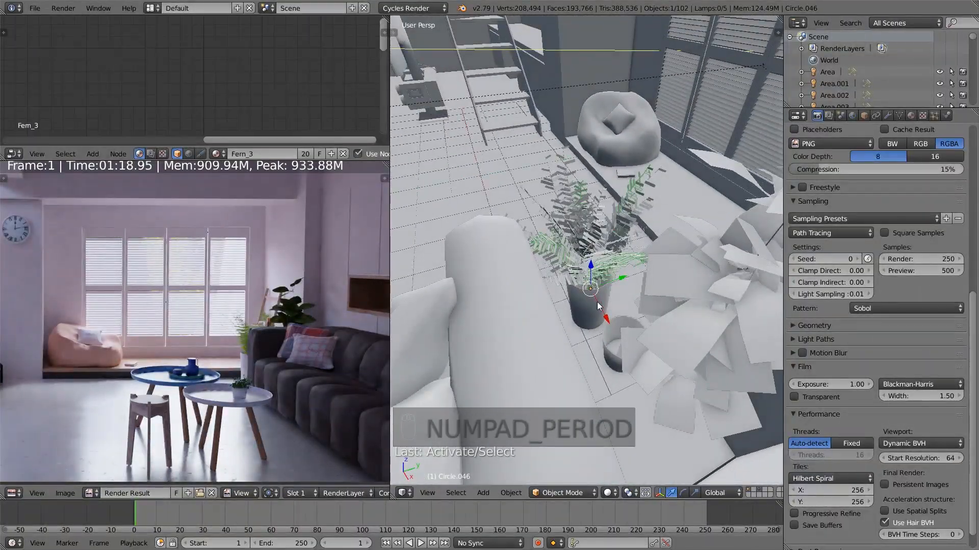
Box-select the fern and shift it along global X, and move the neighbouring broad-leaved plant's pot the same way
key("b")
left_click_drag(570, 238, 567, 236)
key("b")
left_click_drag(553, 194, 625, 239)
left_click_drag(605, 317, 598, 304)
middle_click_drag(606, 325, 631, 338)
right_click(631, 338)
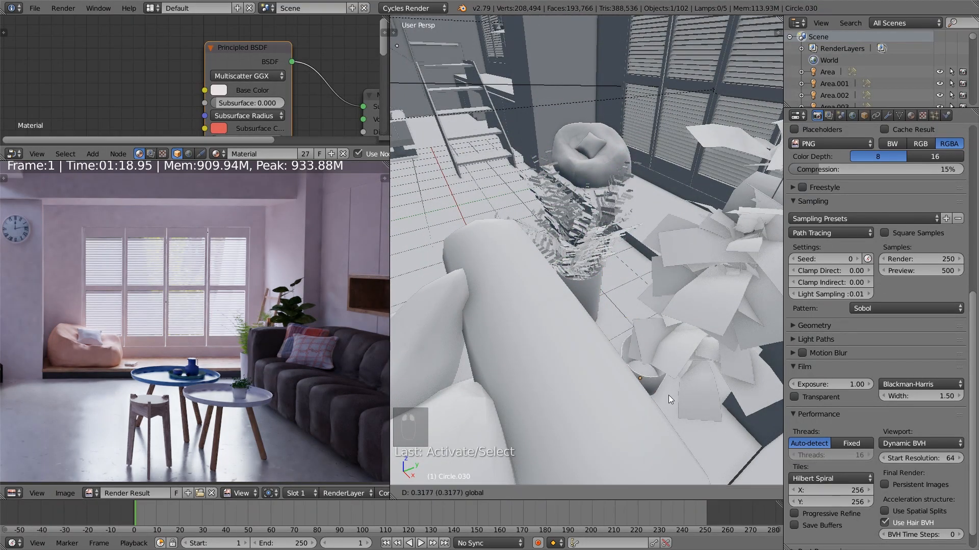
middle_click_drag(680, 396, 647, 347)
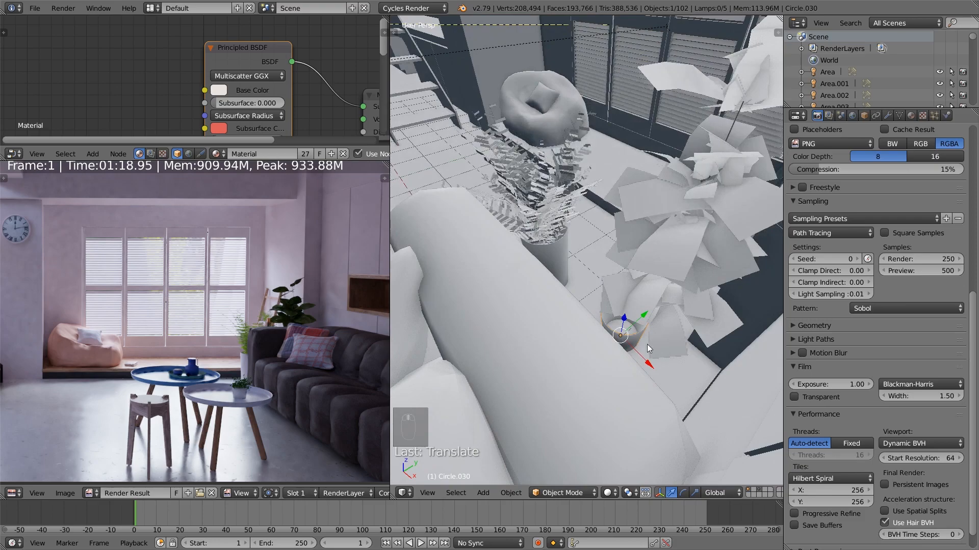
Select the broad-leaved plant beside the sofa, frame it and look beneath the room's floor for the weed source objects
right_click(668, 332)
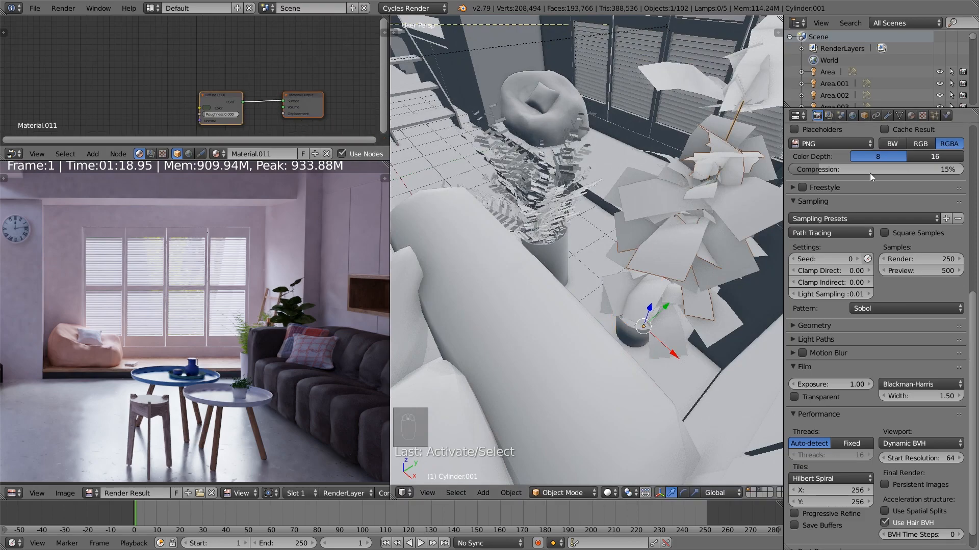
key("KP_Decimal")
middle_click_drag(542, 244, 587, 207)
scroll(558, 243, "down", 5)
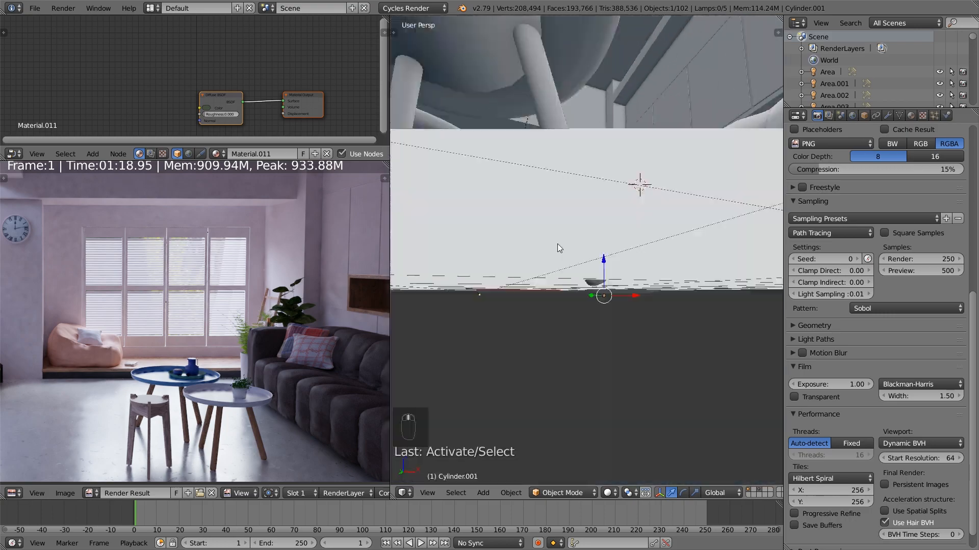
middle_click_drag(510, 279, 585, 280, "shift")
scroll(583, 284, "up", 4)
scroll(577, 296, "down", 2)
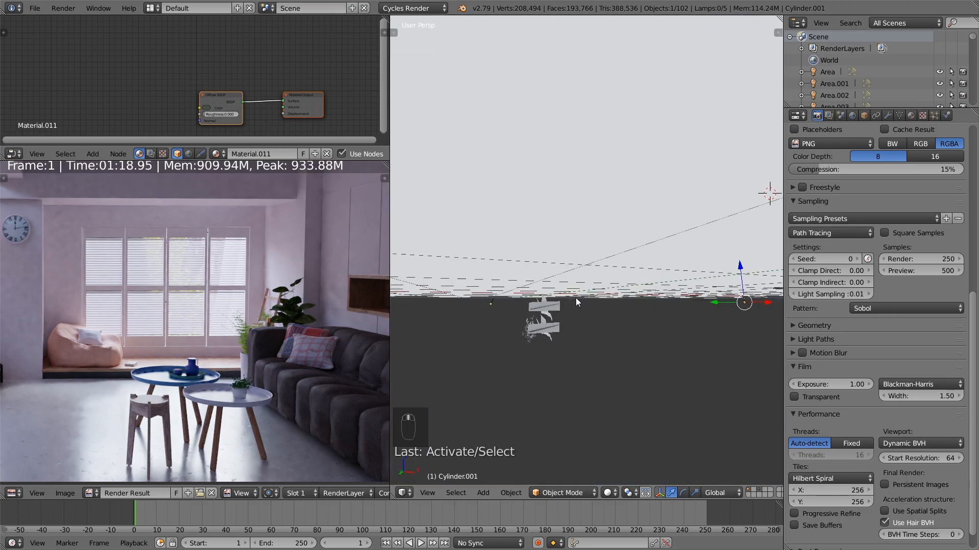
Select the weed object beneath the floor, enlarge the node editor and frame its Weed_1 group node
right_click(546, 315)
scroll(190, 138, "down", 1)
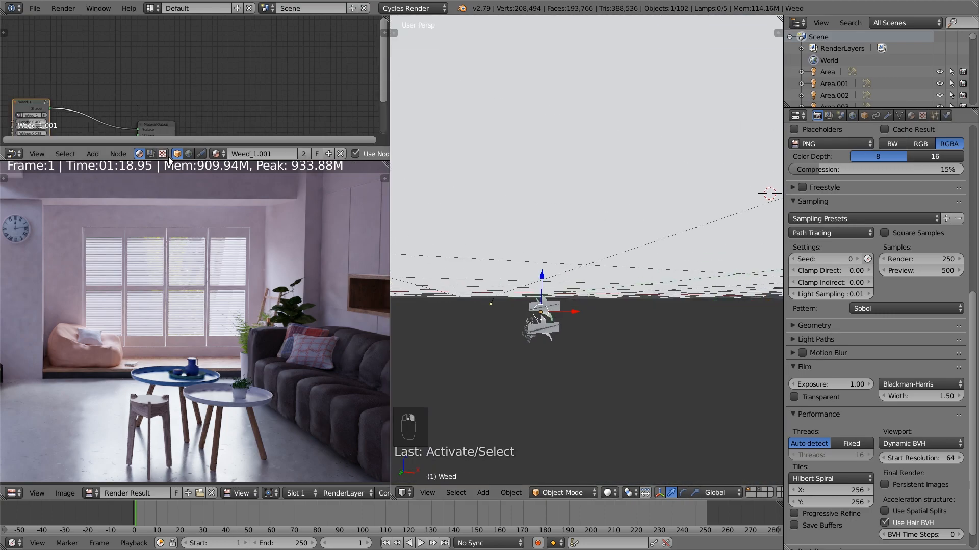
left_click_drag(171, 160, 158, 264)
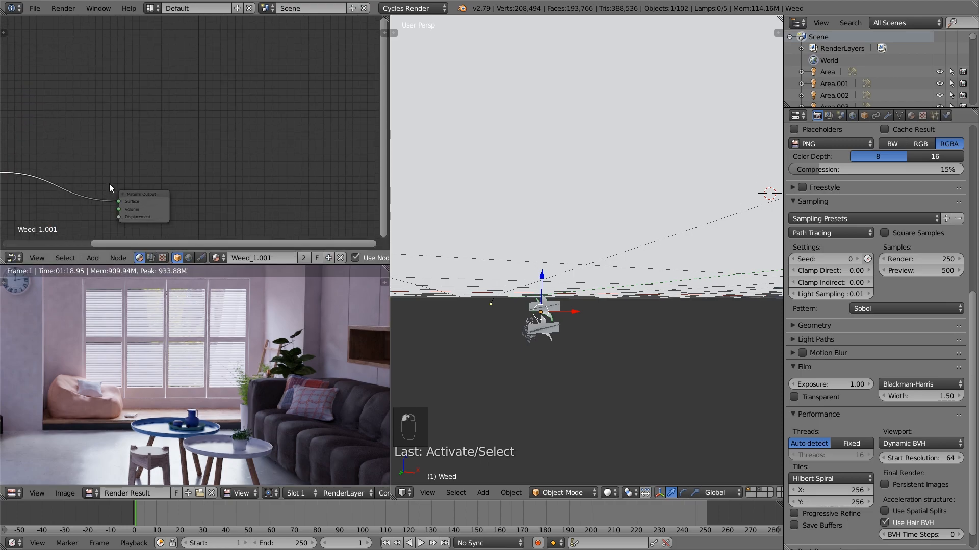
key("Home")
scroll(205, 192, "up", 3)
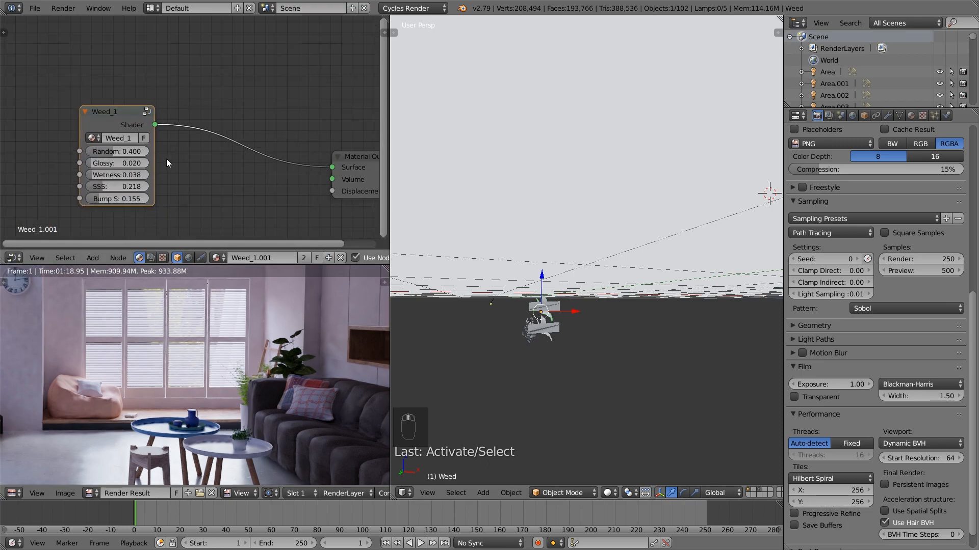
Open the Weed_1 node group and raise the midpoint of its RGB Curves node to about X 0.53, Y 0.47
key("Tab")
middle_click_drag(135, 142, 162, 123)
scroll(203, 156, "up", 3)
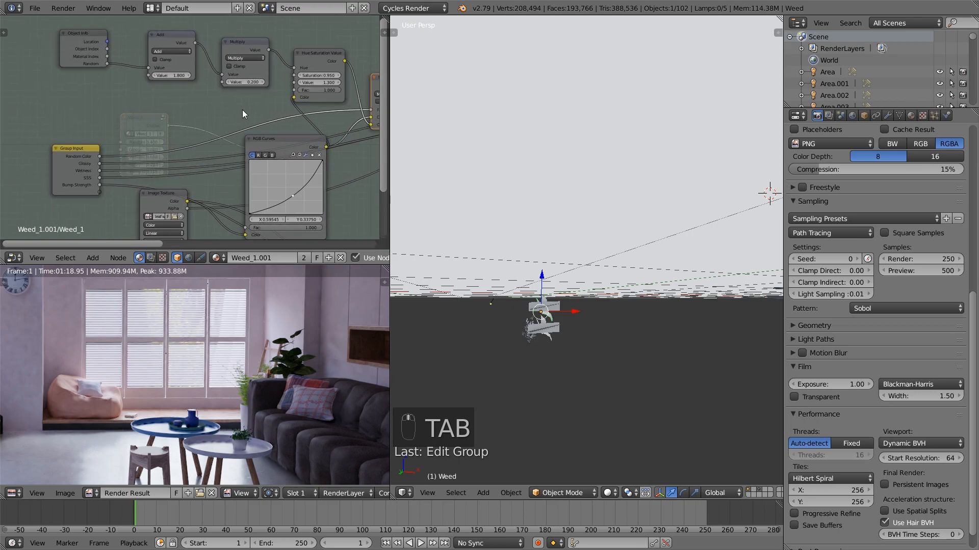
middle_click_drag(250, 123, 173, 75)
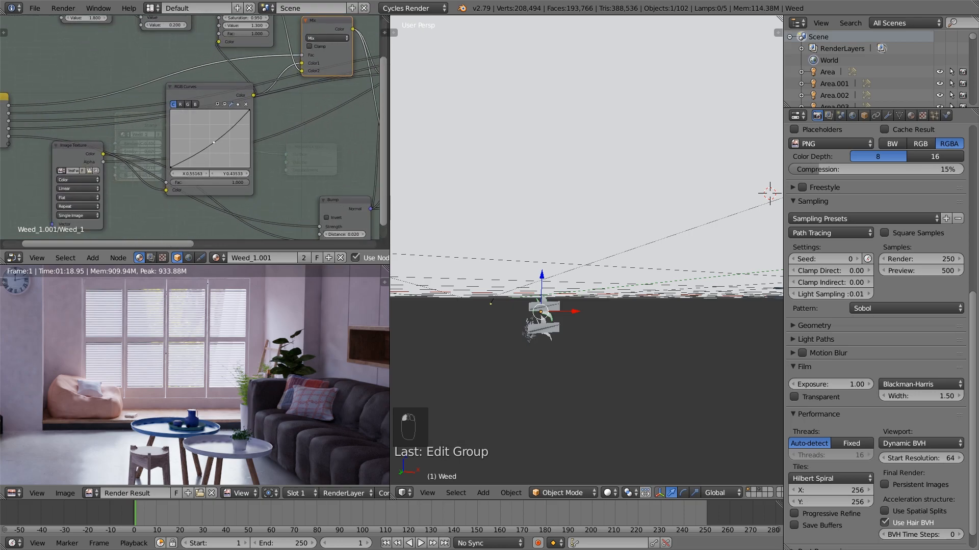
Select the second weed object beneath the floor and open its mesh for editing
middle_click_drag(475, 313, 514, 331)
right_click(514, 330)
key("Tab")
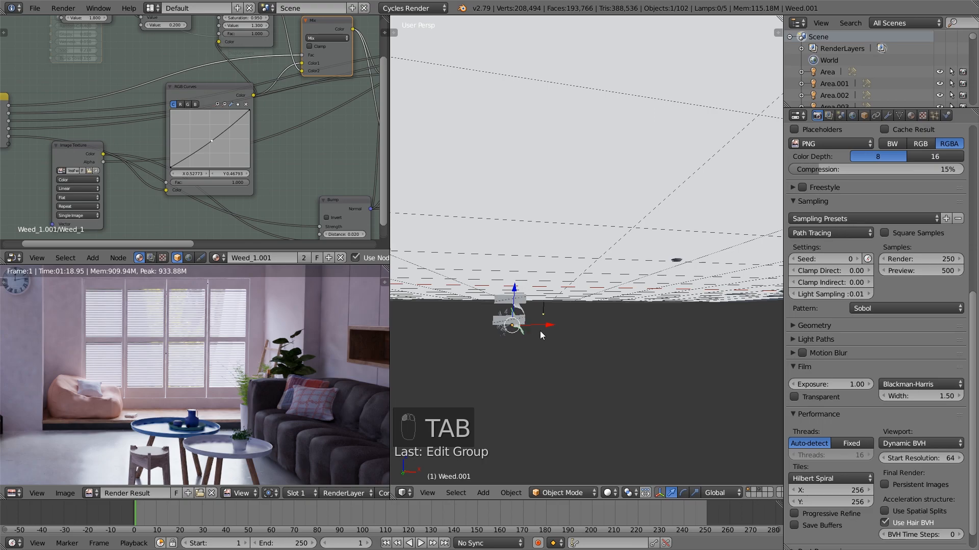
key("Tab")
scroll(595, 270, "up", 2)
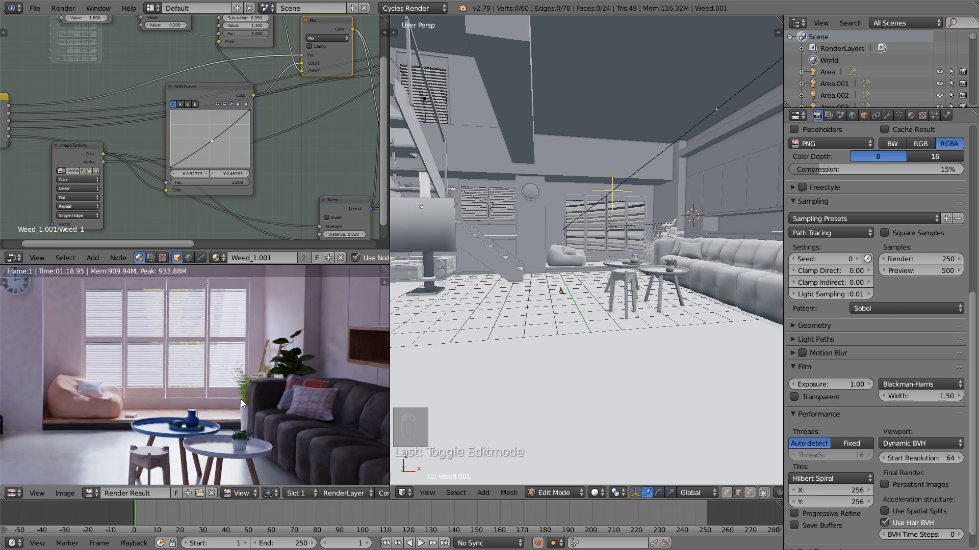
Examine the window, the fern and the broad-leaved plant beside the sofa in the rendered image
scroll(235, 399, "down", 3)
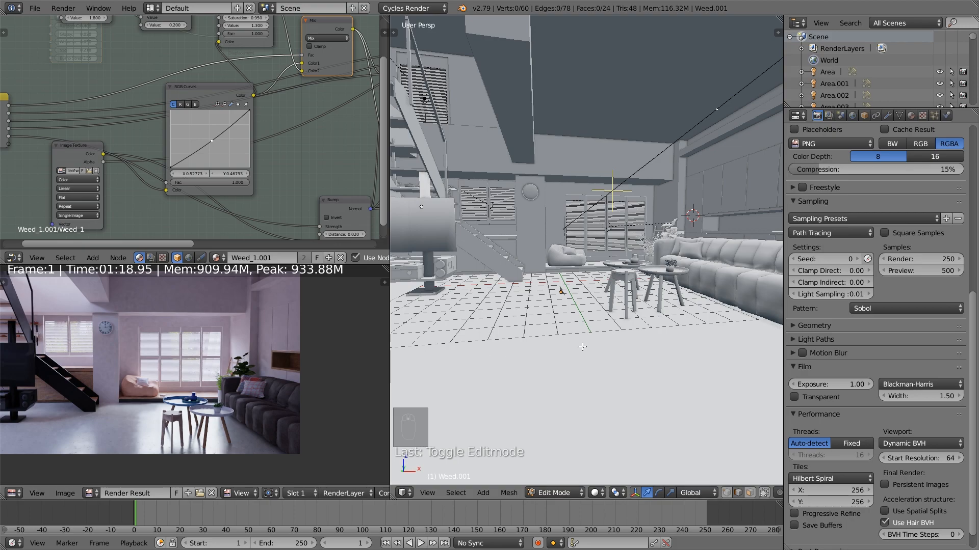
scroll(261, 377, "up", 3)
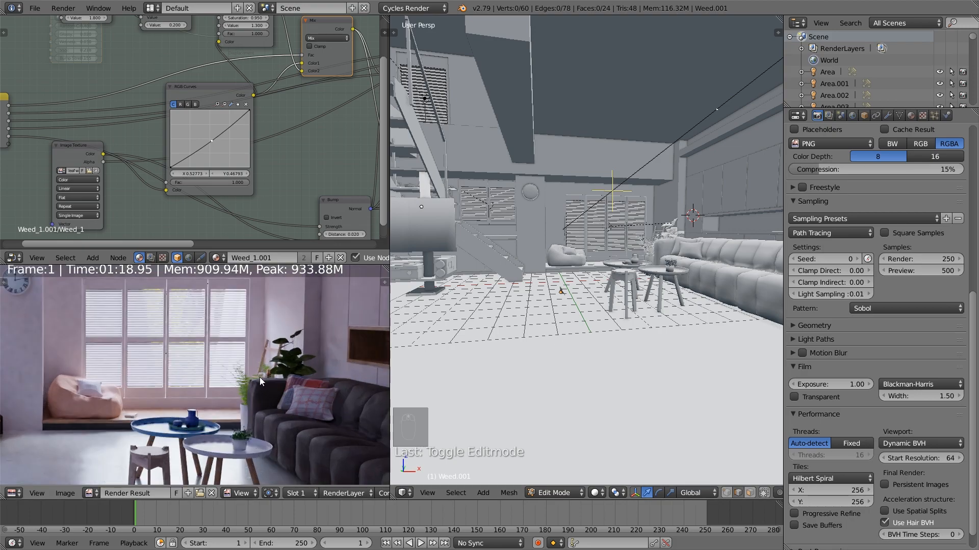
scroll(246, 375, "up", 1)
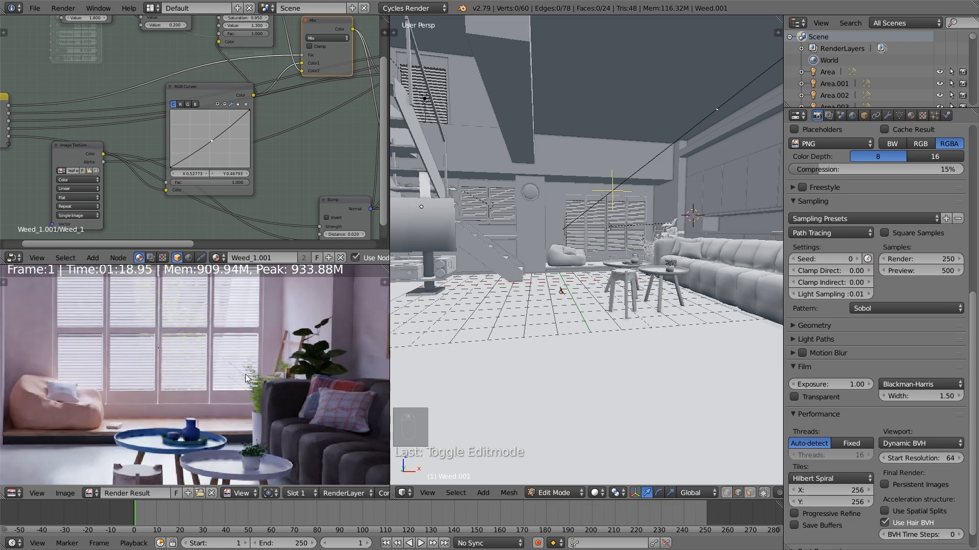
middle_click_drag(222, 372, 219, 412)
scroll(510, 376, "down", 4)
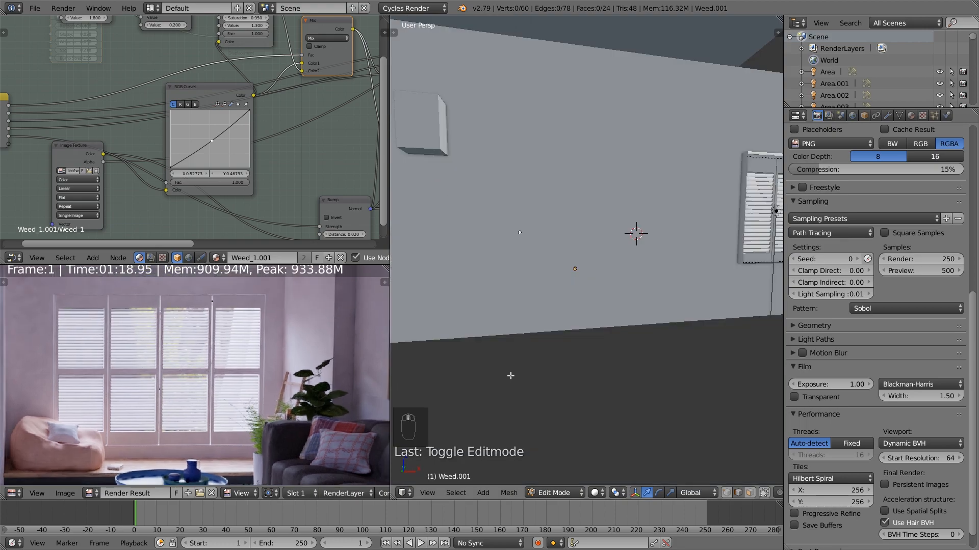
scroll(513, 375, "up", 4)
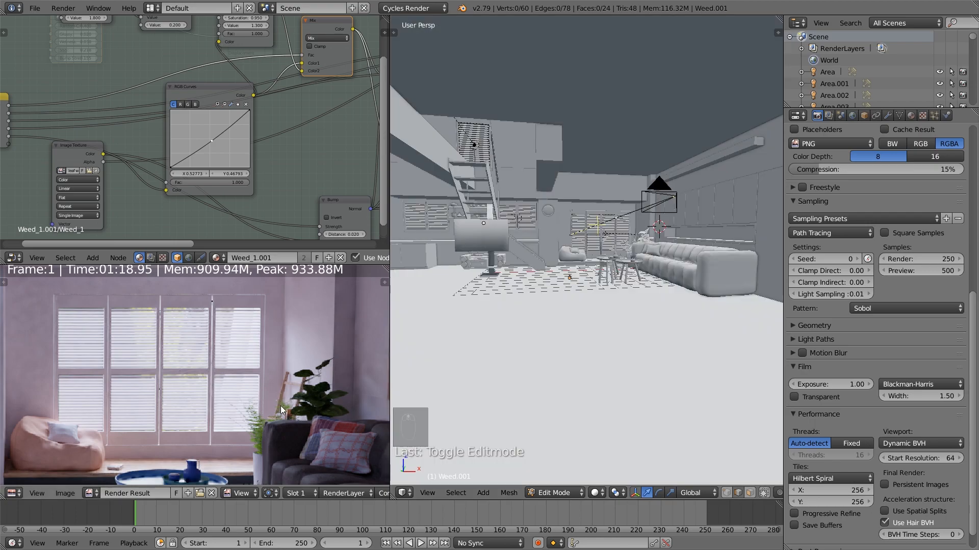
Switch the 3D view to the camera and show the whole frame there and the whole image in the render preview
key("KP_0")
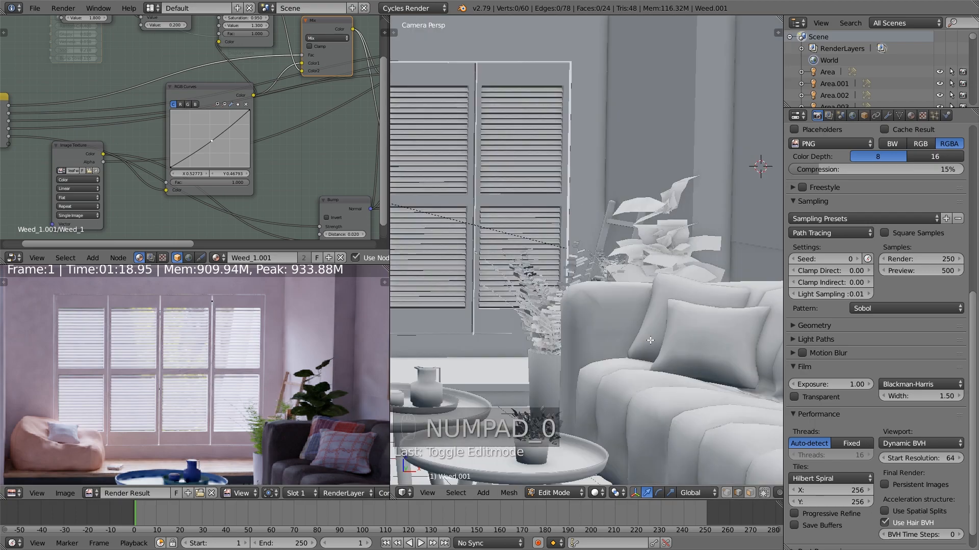
key("a")
key("a")
scroll(656, 334, "down", 4)
key("a")
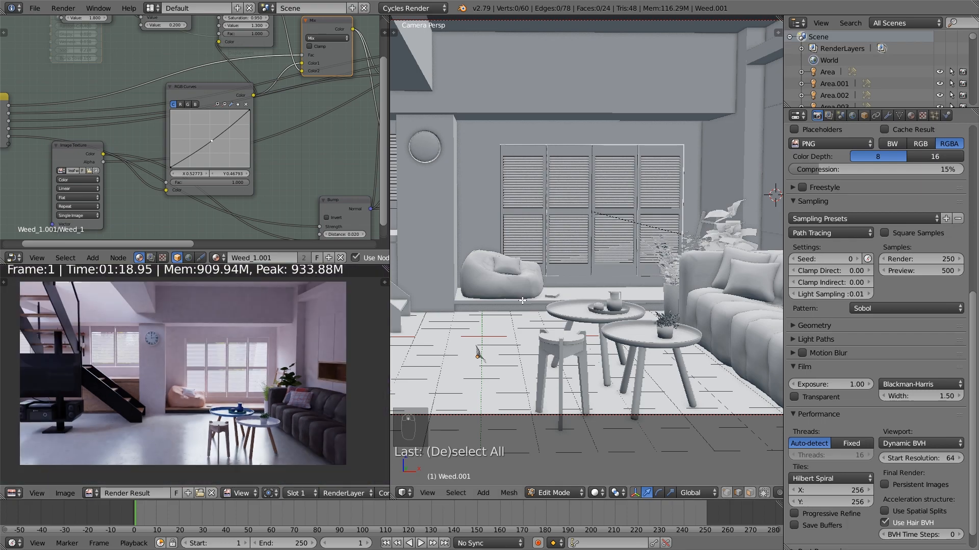
scroll(523, 301, "down", 4)
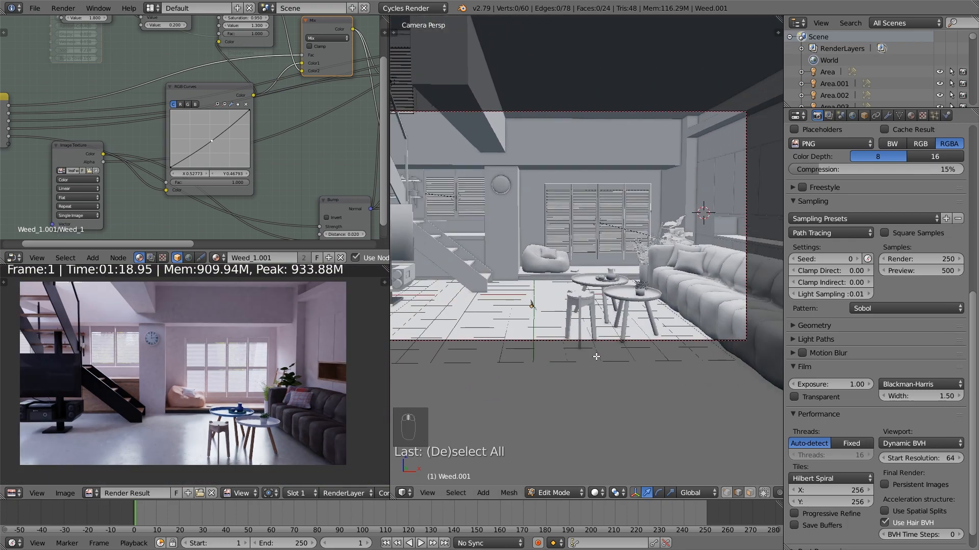
scroll(596, 352, "down", 1)
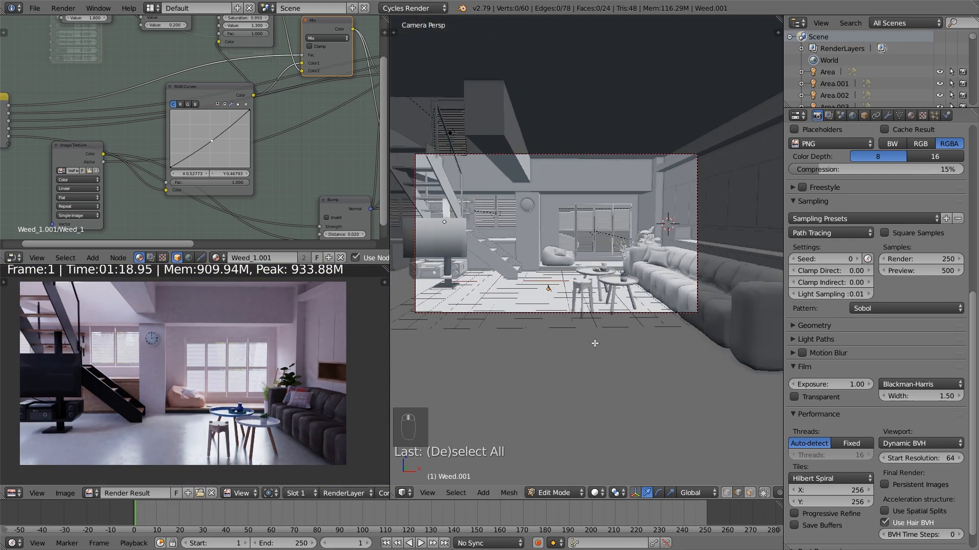
key("a")
key("a")
key("a")
key("Tab")
key("Tab")
key("Tab")
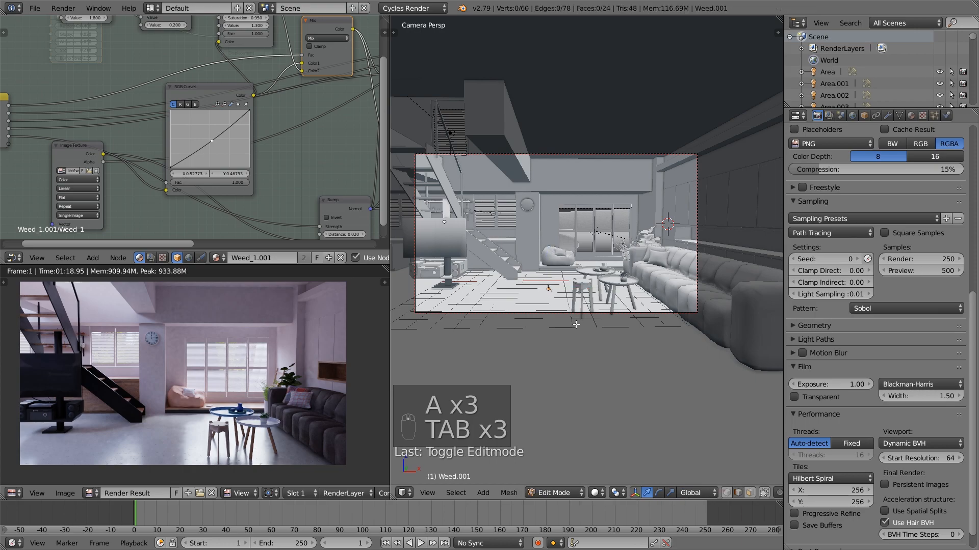
key("a")
key("a")
key("a")
key("a")
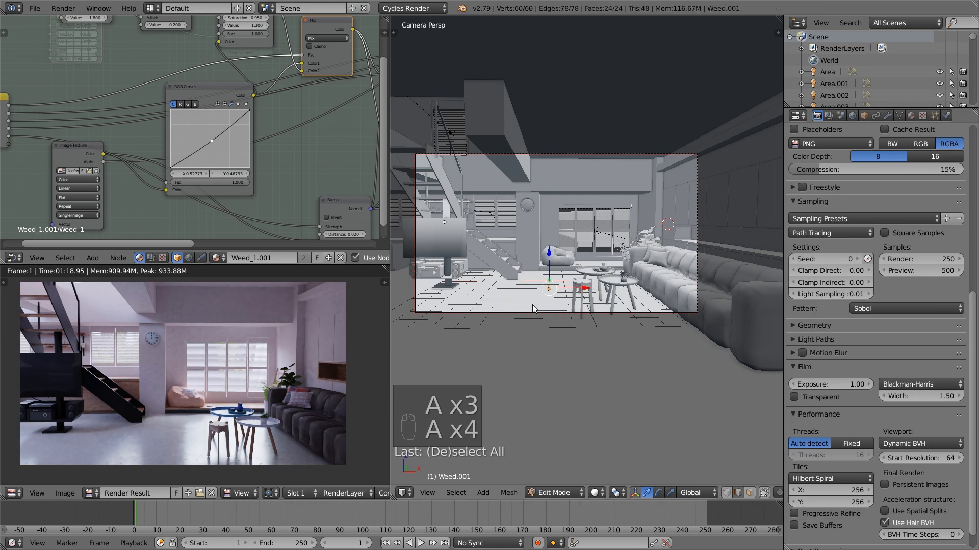
Leave mesh editing, select the camera and save the scene file
key("Tab")
right_click(535, 312)
left_click(34, 8)
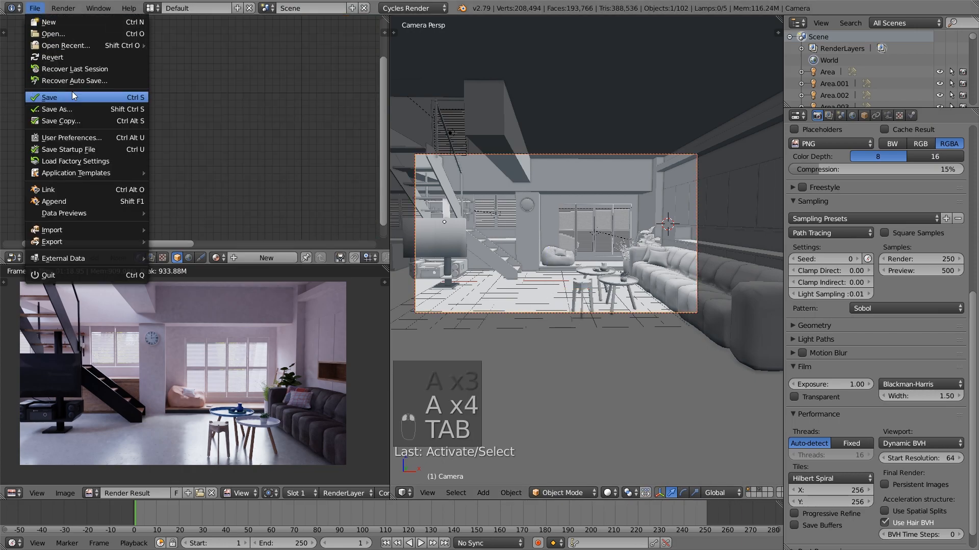
Widen the 3D view over the node and render preview areas and centre the camera frame in it
scroll(574, 331, "up", 3)
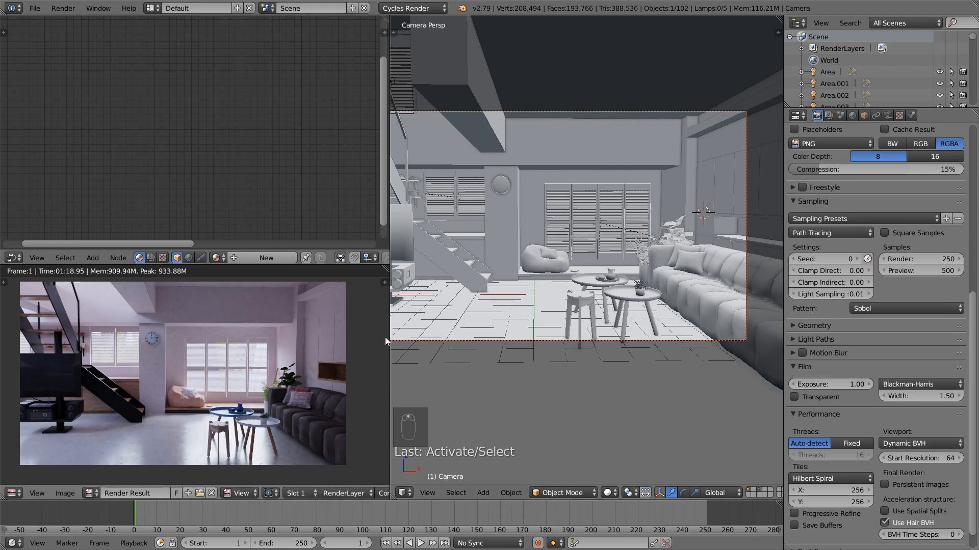
left_click_drag(394, 331, 134, 321)
scroll(311, 279, "down", 1)
middle_click_drag(357, 268, 473, 302, "shift")
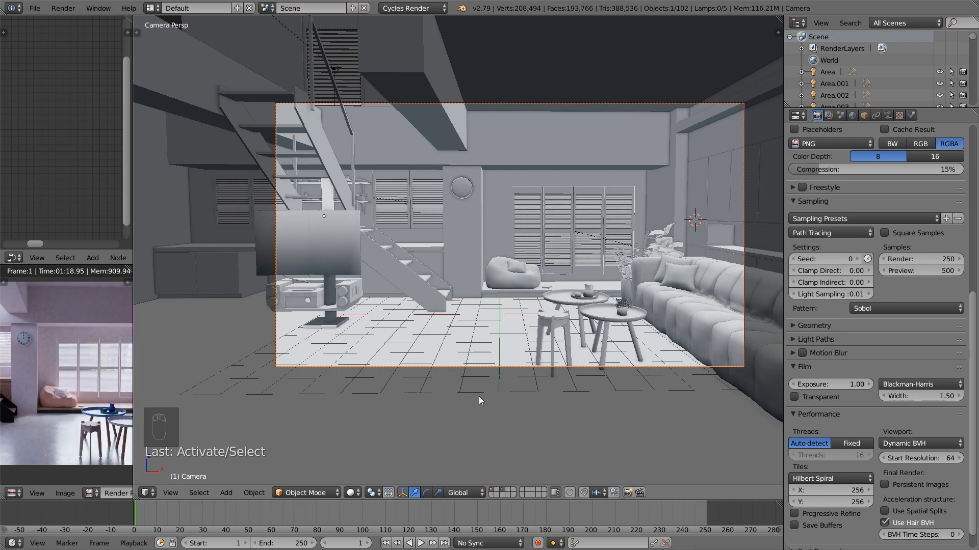
Set the animation's end frame to 100
left_click(280, 545)
type("100")
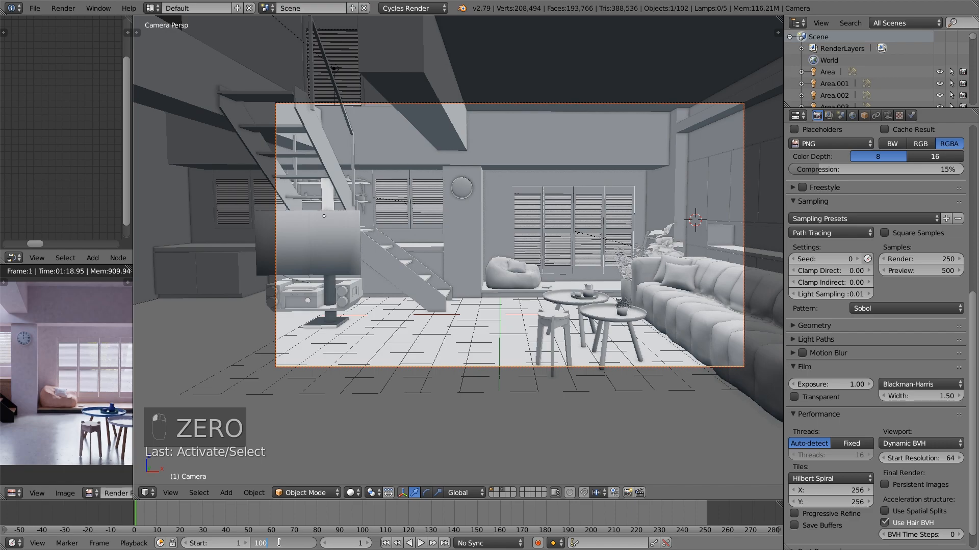
key("Return")
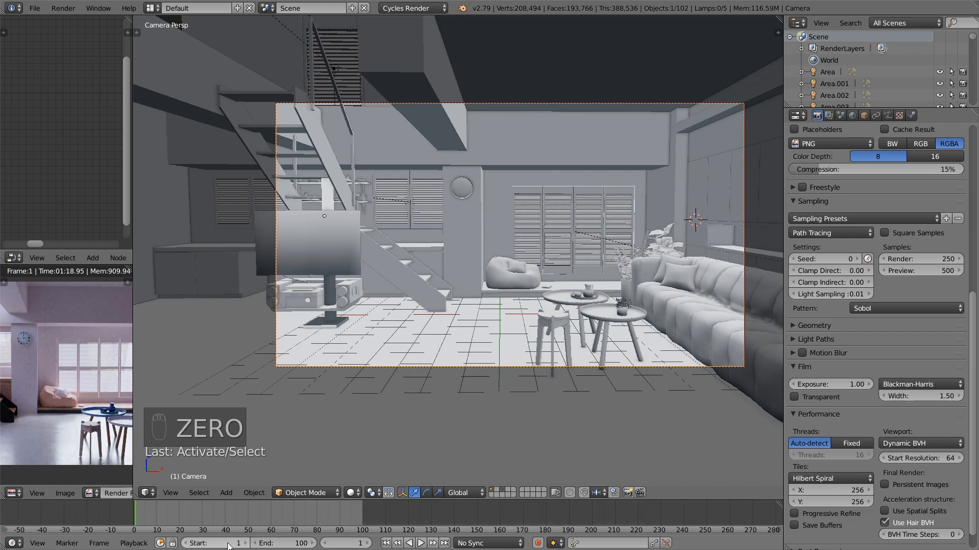
Enable automatic keyframing and rotate the camera slightly around global Z at frame 1, bringing the whole TV into the frame
scroll(885, 173, "up", 9)
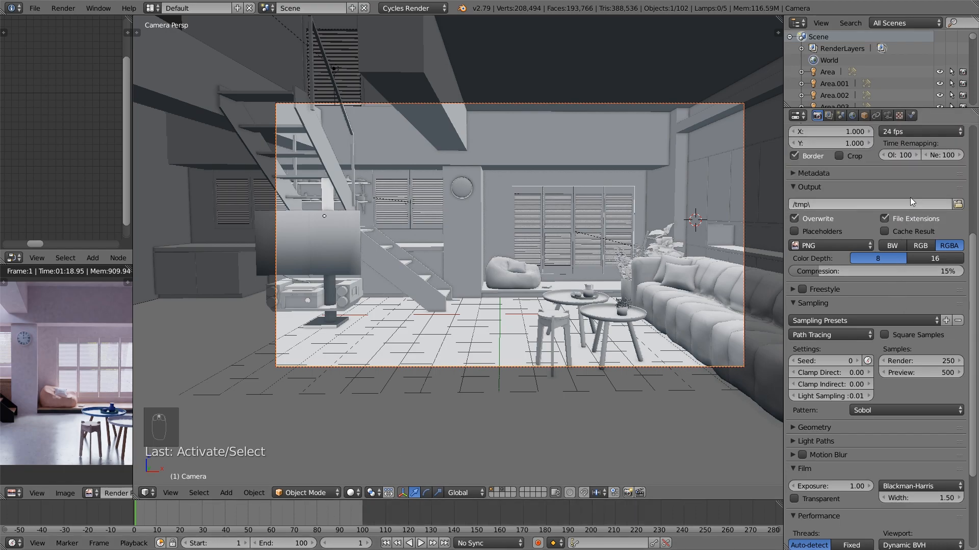
left_click(913, 210)
left_click(909, 208)
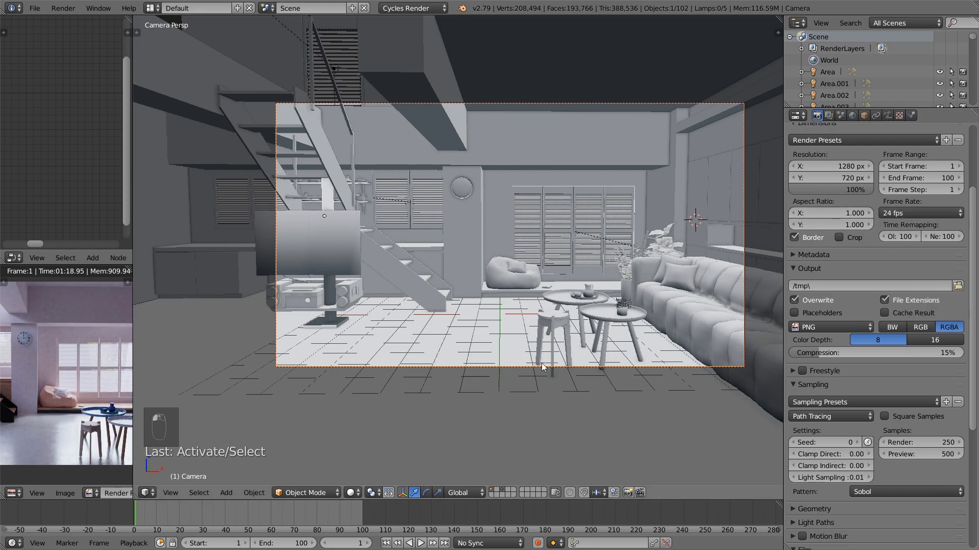
left_click(539, 544)
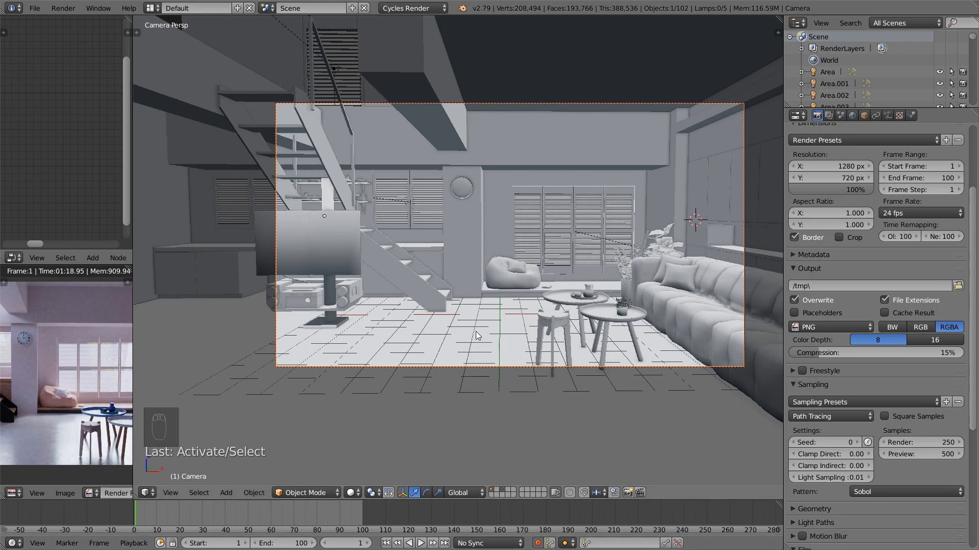
key("r")
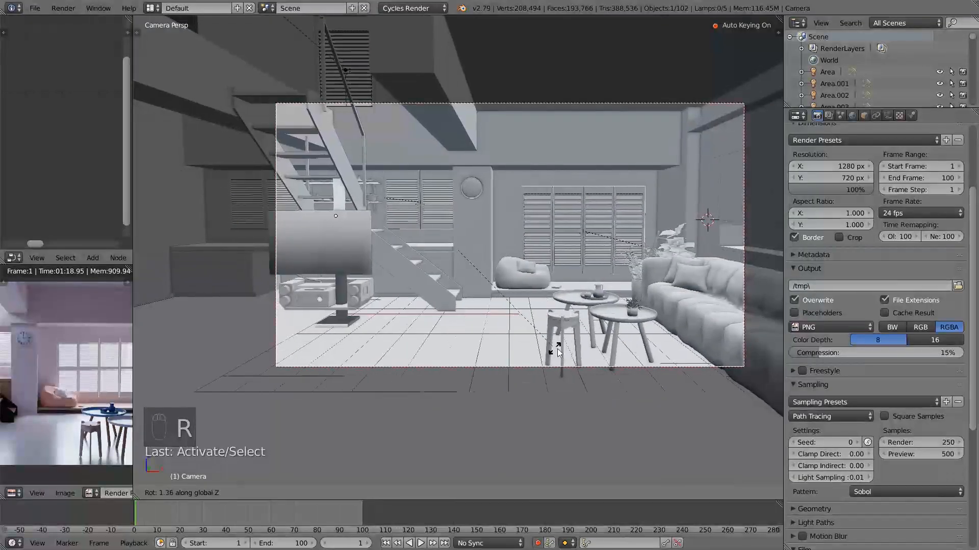
left_click(602, 295)
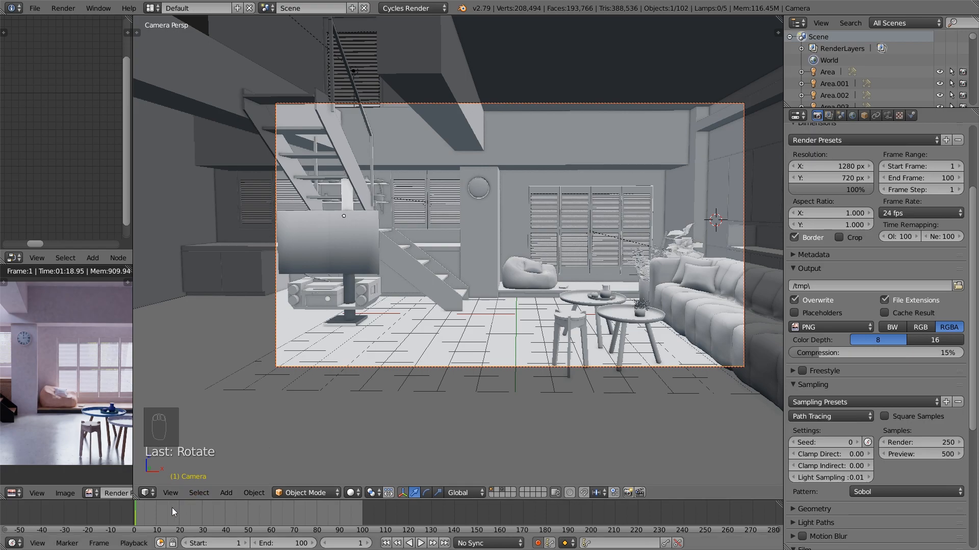
Advance to frame 100, rotate the camera about 3 degrees the opposite way around global Z, and play back the camera pan
key("alt+a")
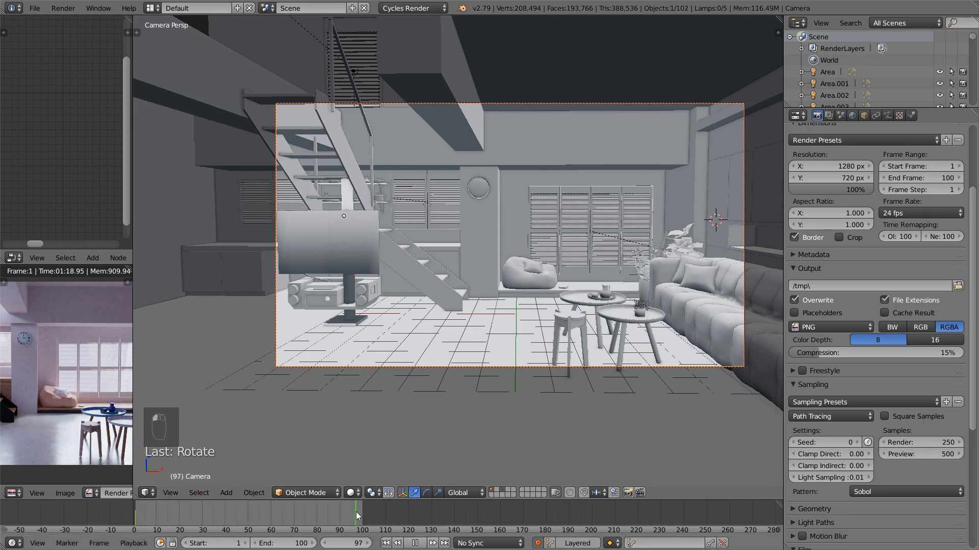
key("alt+a")
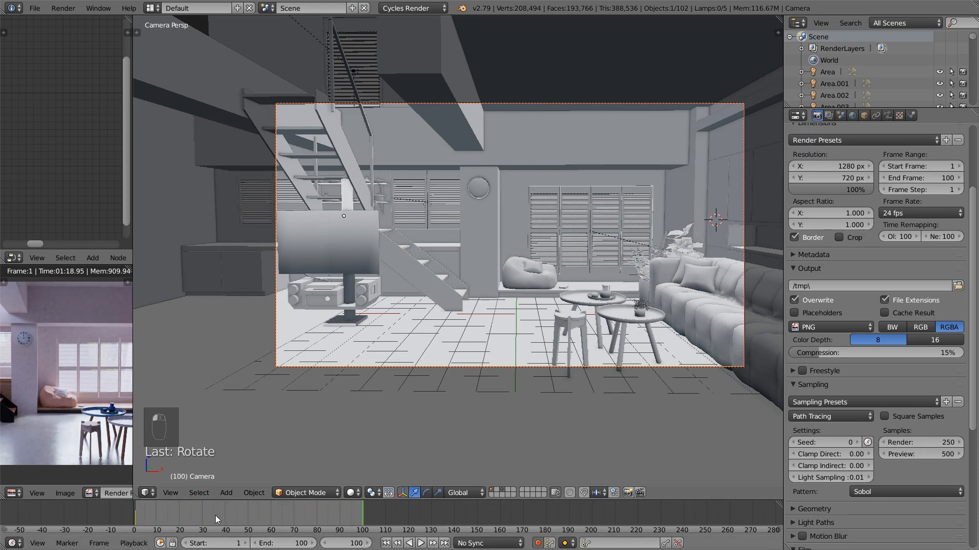
key("r")
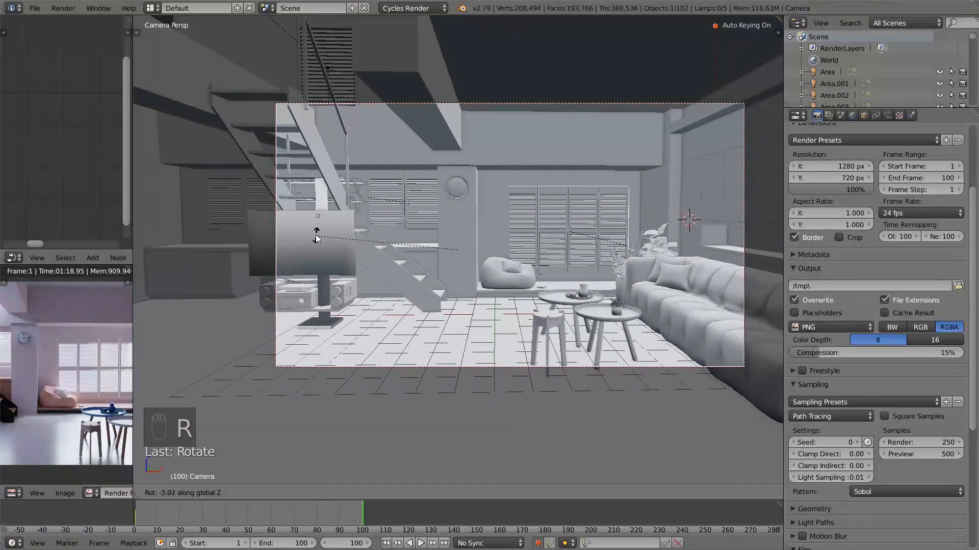
left_click(323, 162)
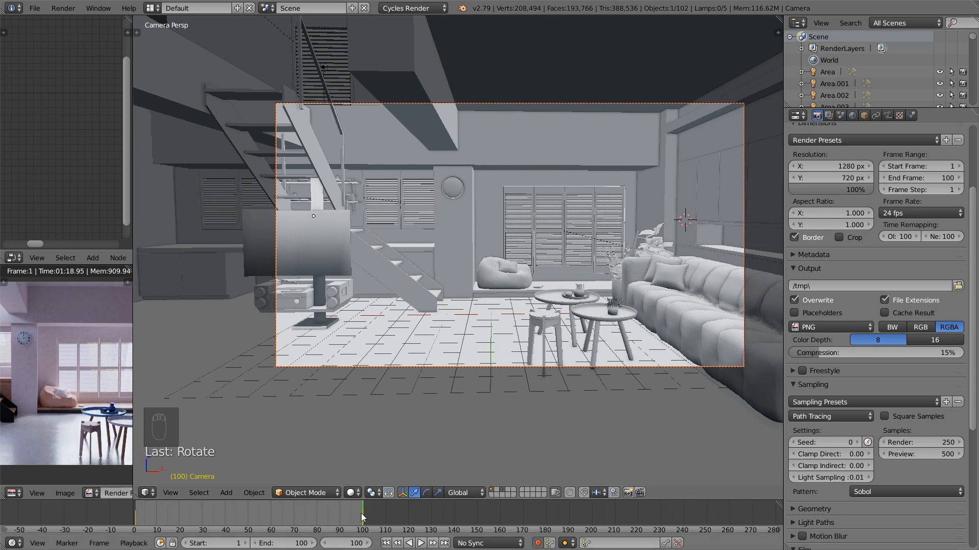
key("alt+a")
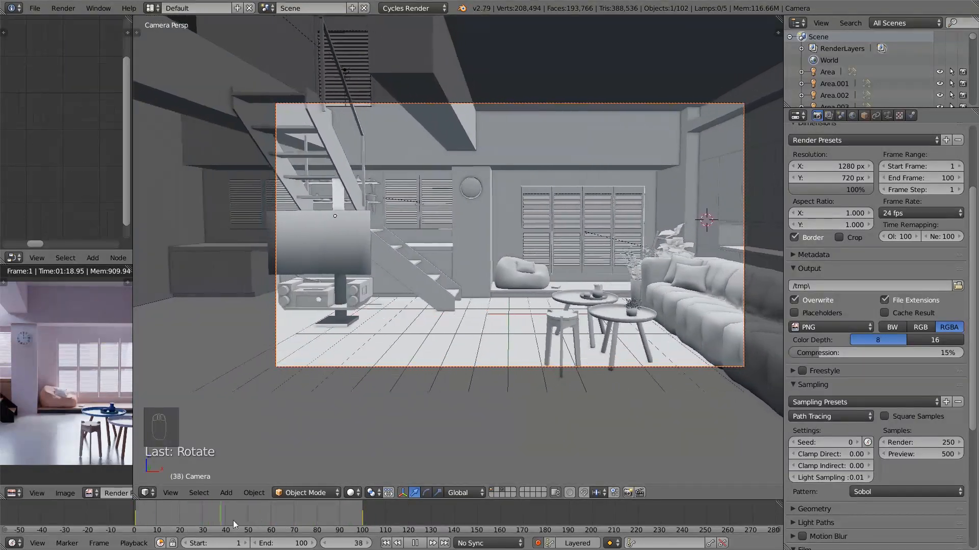
Preview the camera pan along the timeline and widen the node and render preview areas beside the 3D view
left_click_drag(225, 521, 359, 518)
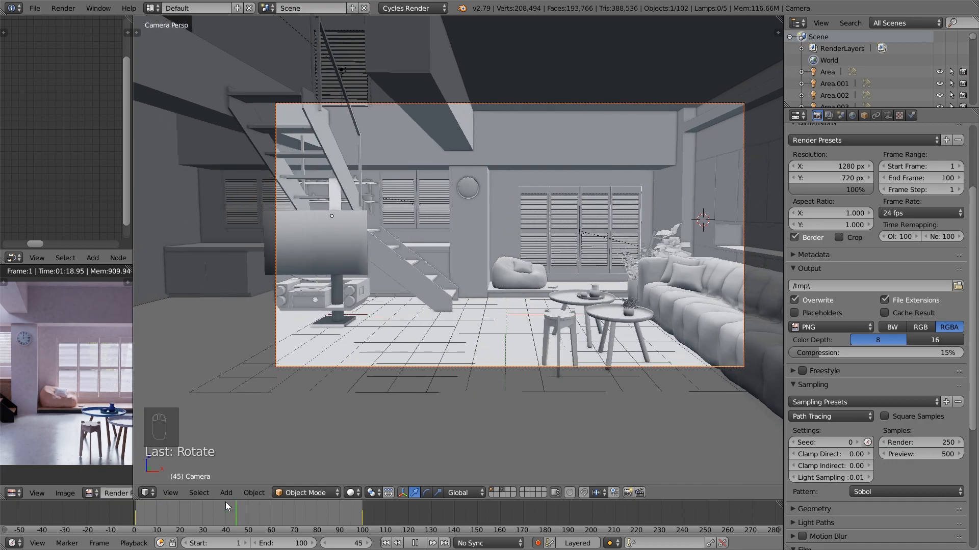
key("alt+a")
left_click_drag(132, 447, 241, 453)
key("alt+a")
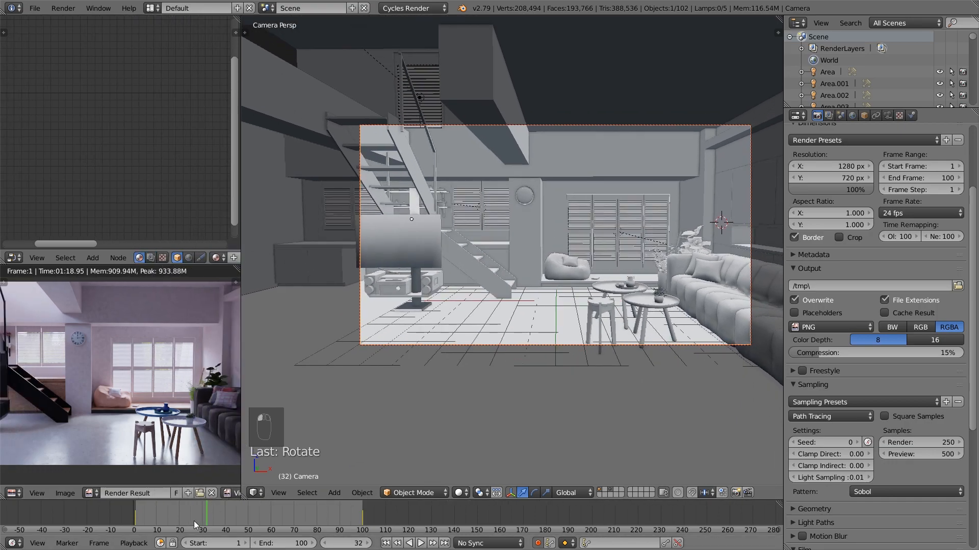
key("alt+a")
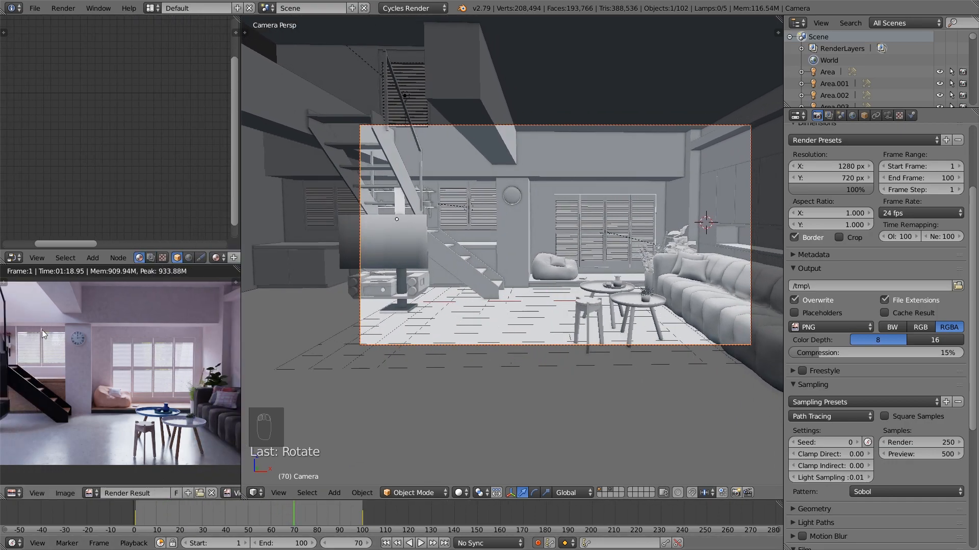
Turn the node area into a Graph Editor, give all camera keyframes Vector handles for linear motion, and check the pan
left_click(13, 257)
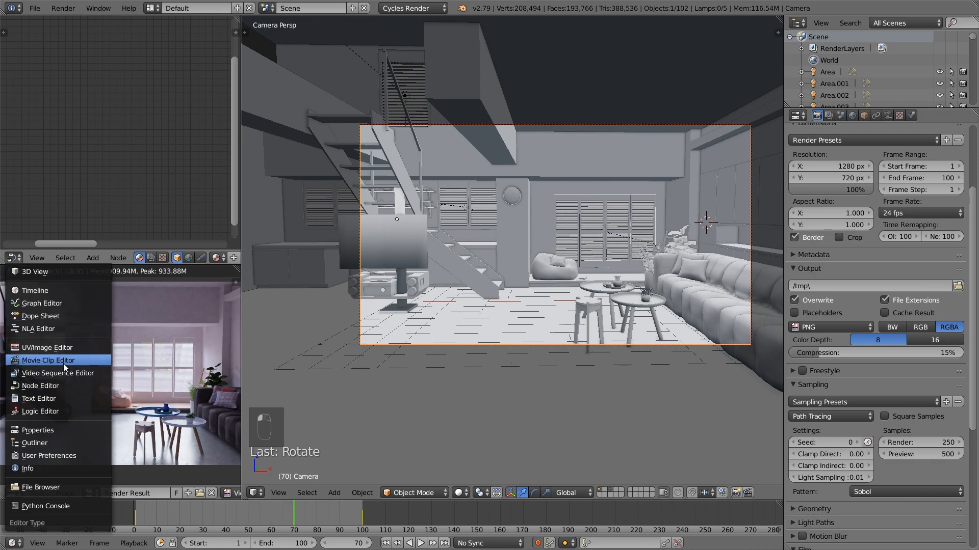
scroll(172, 130, "down", 2)
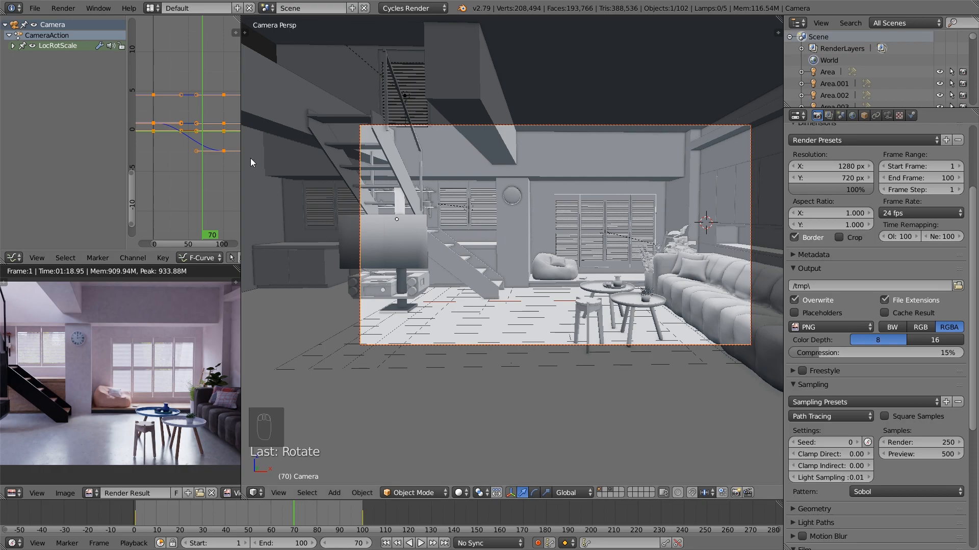
key("a")
key("a")
key("a")
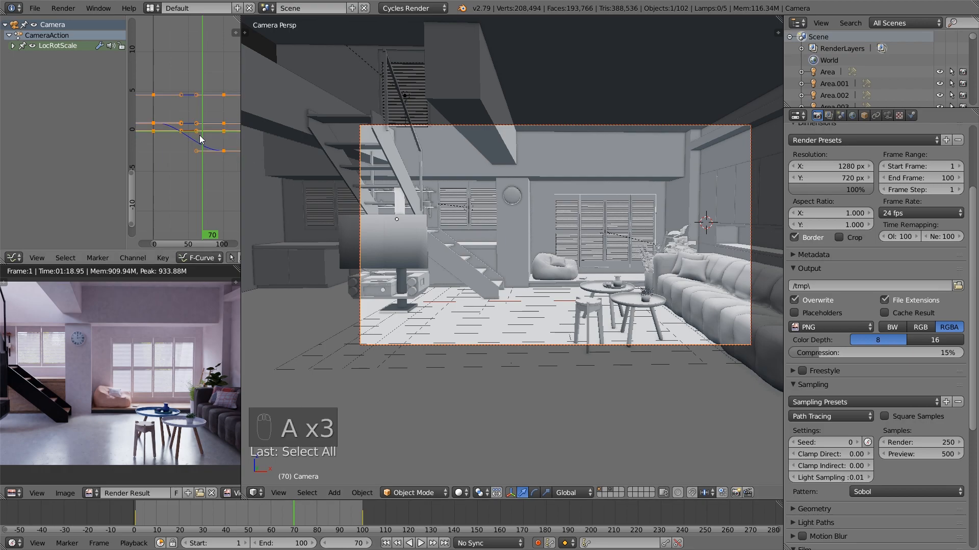
key("v")
left_click(182, 142)
key("a")
key("alt+a")
left_click_drag(358, 520, 249, 511)
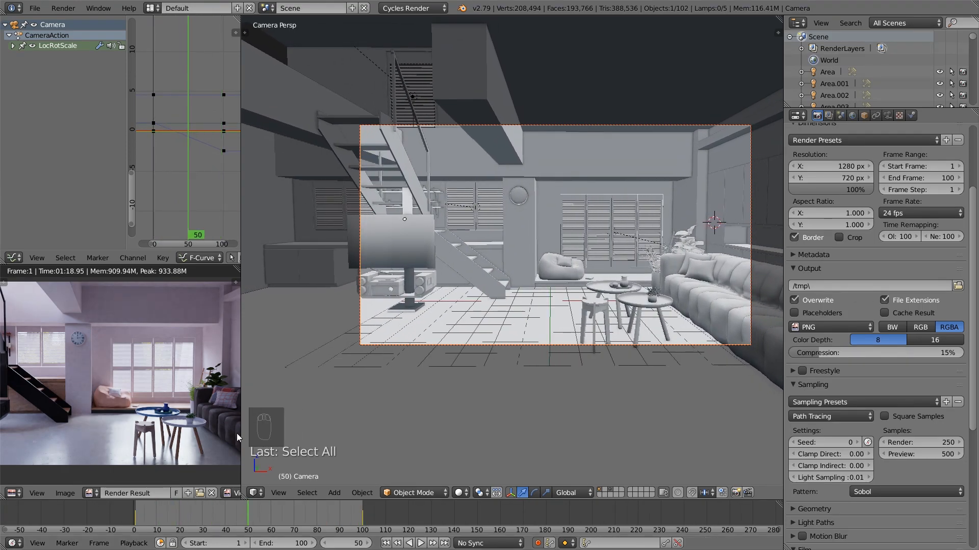
Rotate the camera slightly at frame 100 and again at frame 1, then scrub through the adjusted pan
left_click(14, 258)
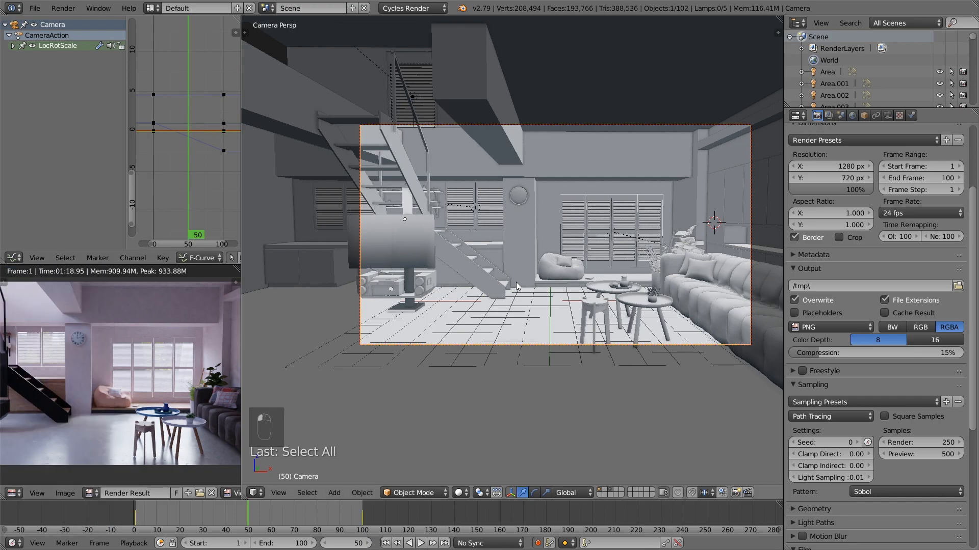
key("alt+a")
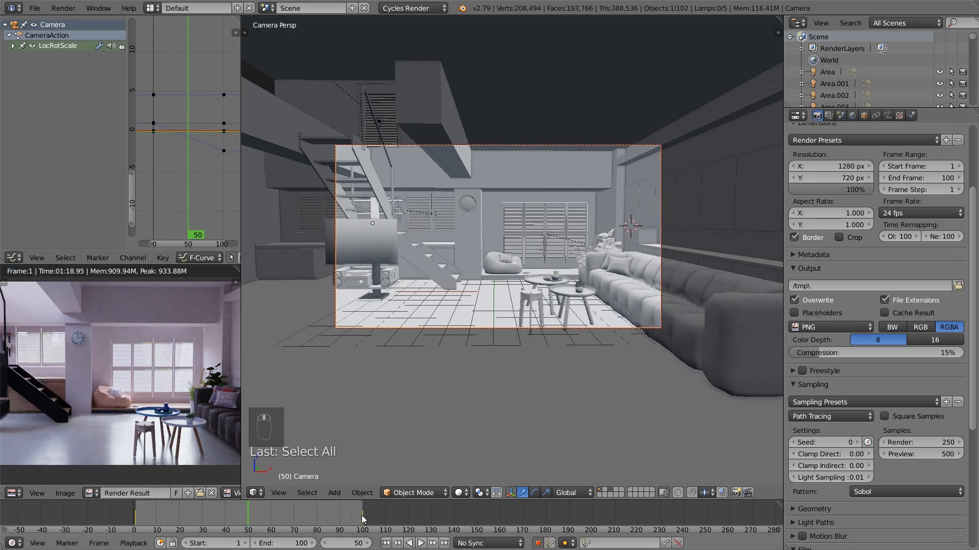
left_click_drag(363, 518, 363, 518)
key("r")
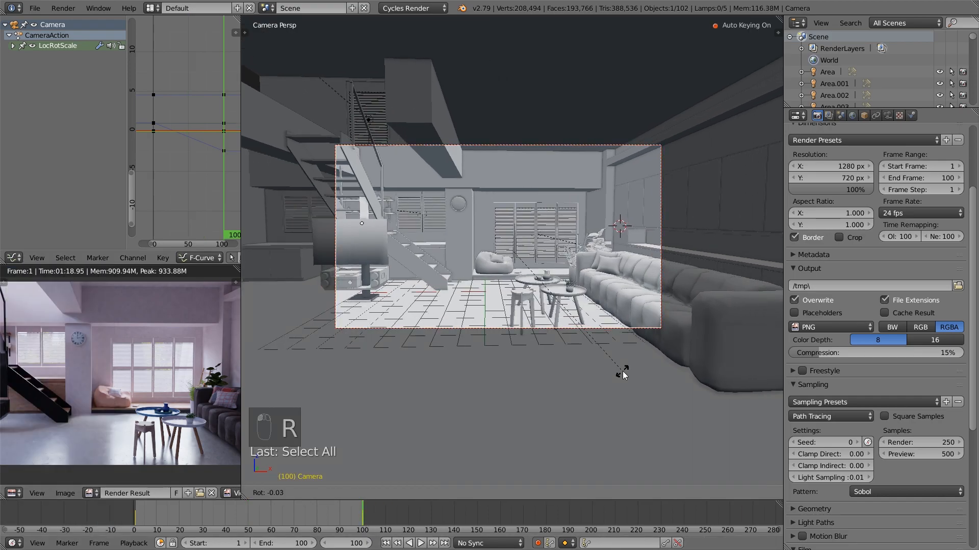
left_click(634, 372)
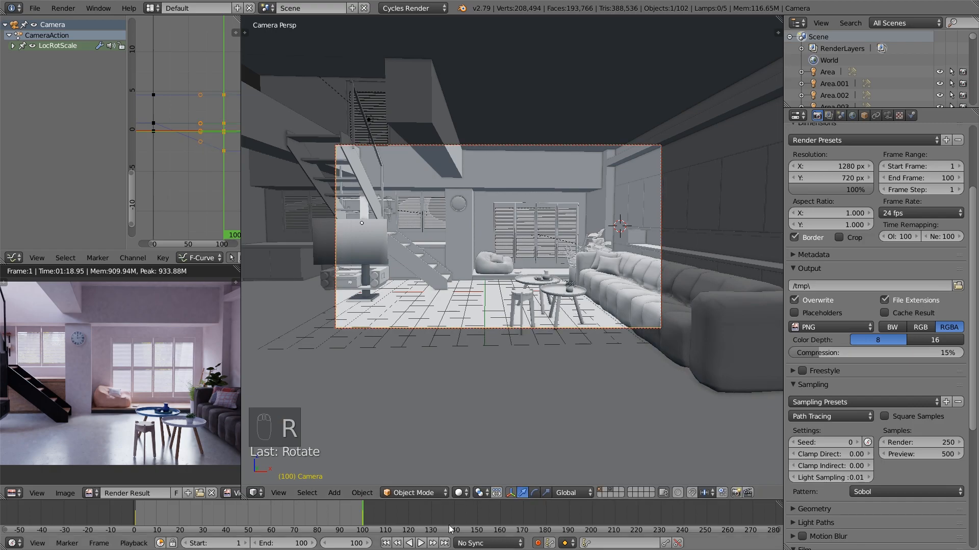
left_click(382, 543)
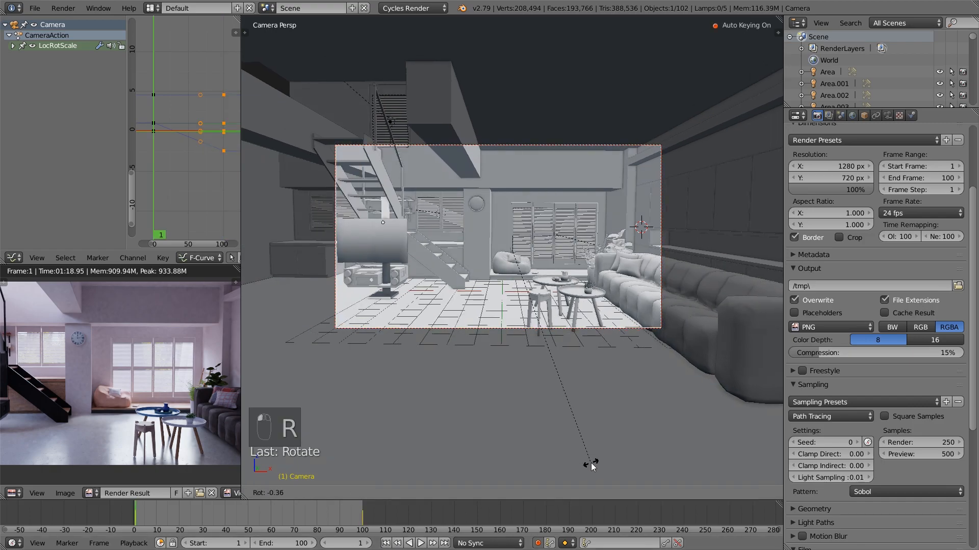
left_click_drag(277, 513, 274, 513)
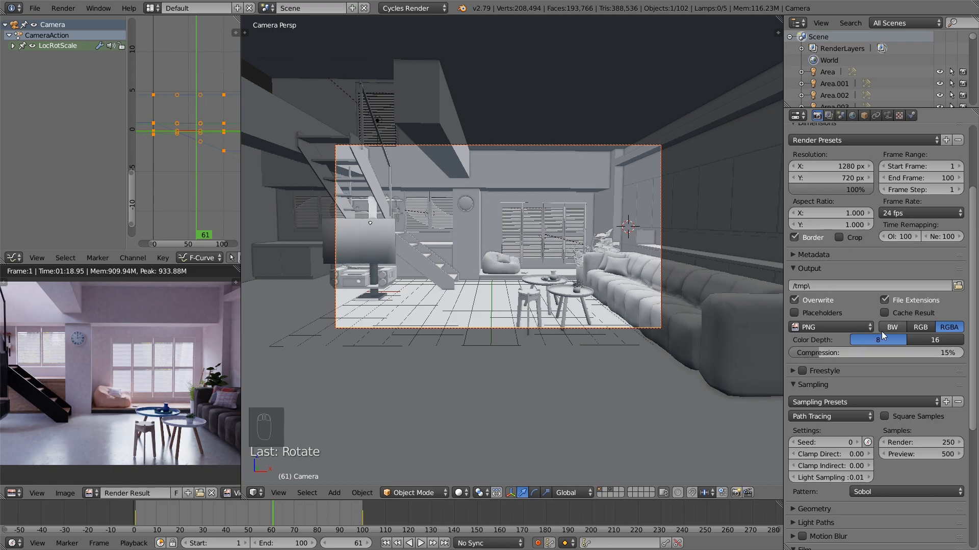
scroll(893, 332, "up", 1)
scroll(893, 331, "up", 4)
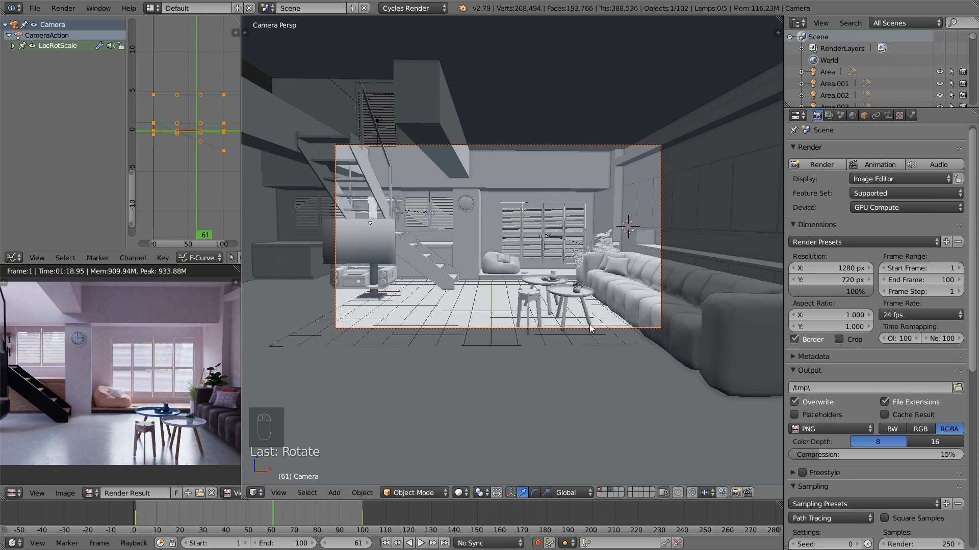
scroll(621, 331, "up", 2)
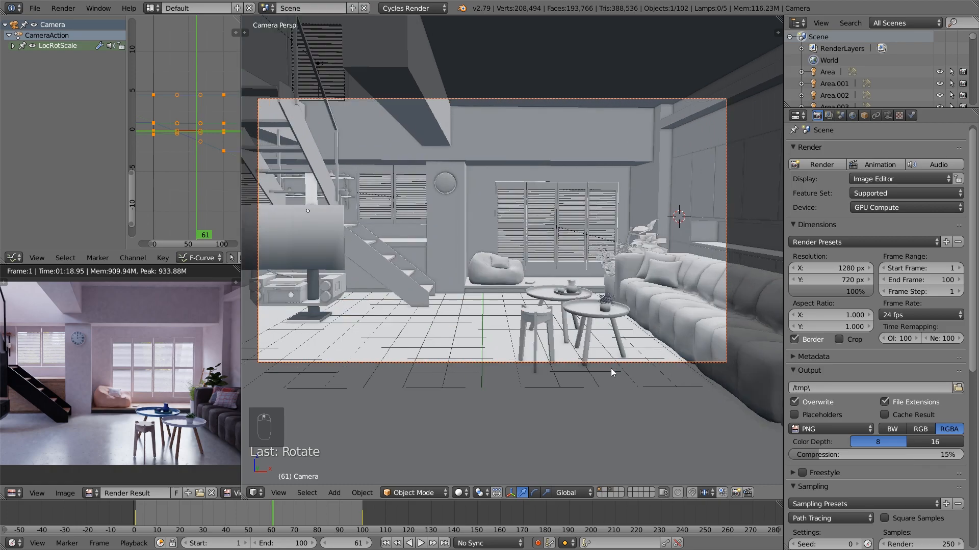
middle_click_drag(600, 354, 594, 324)
right_click(560, 307)
key("KP_0")
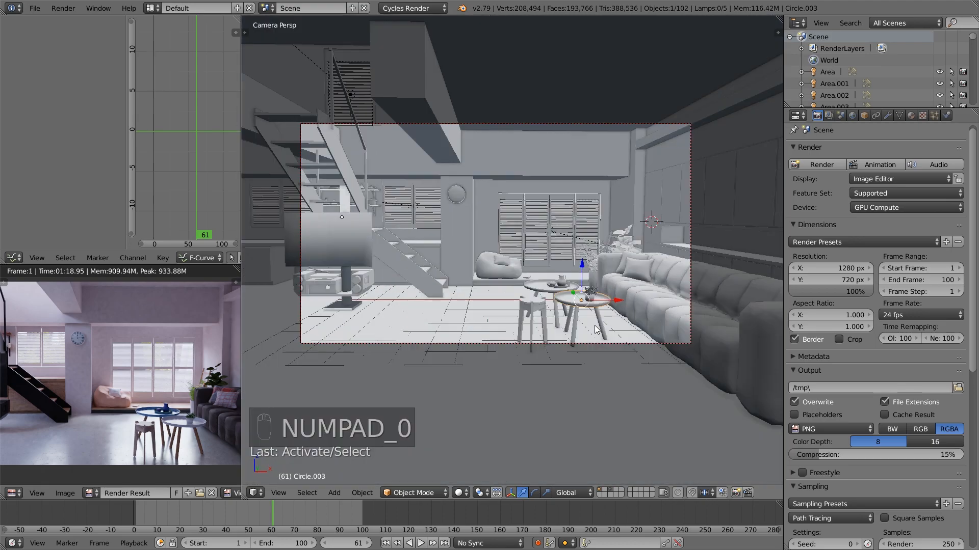
right_click(476, 342)
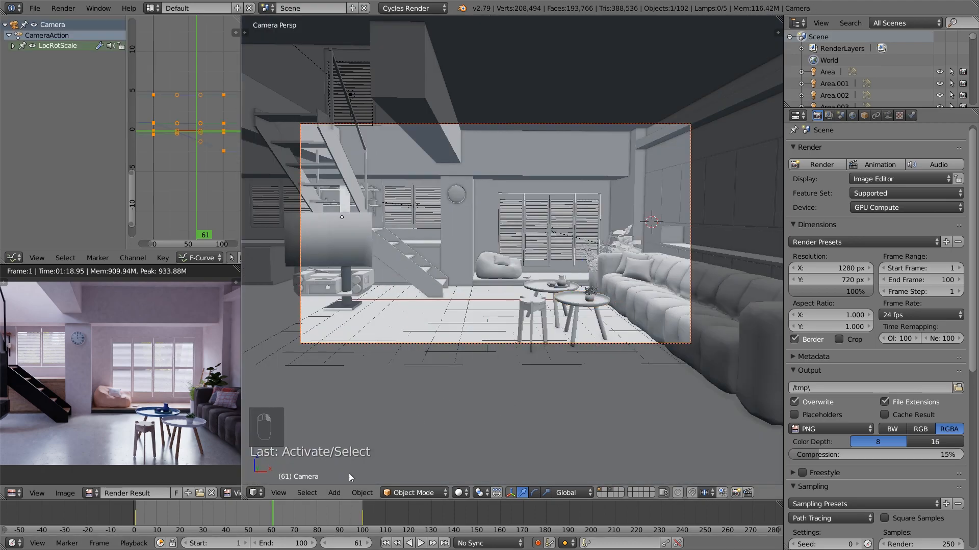
Go to frame 53, enlarge the Graph Editor and expand the camera action's LocRotScale channels
mouse_move(255, 528)
left_mouse_down()
mouse_move(269, 520)
mouse_move(255, 517)
left_mouse_up()
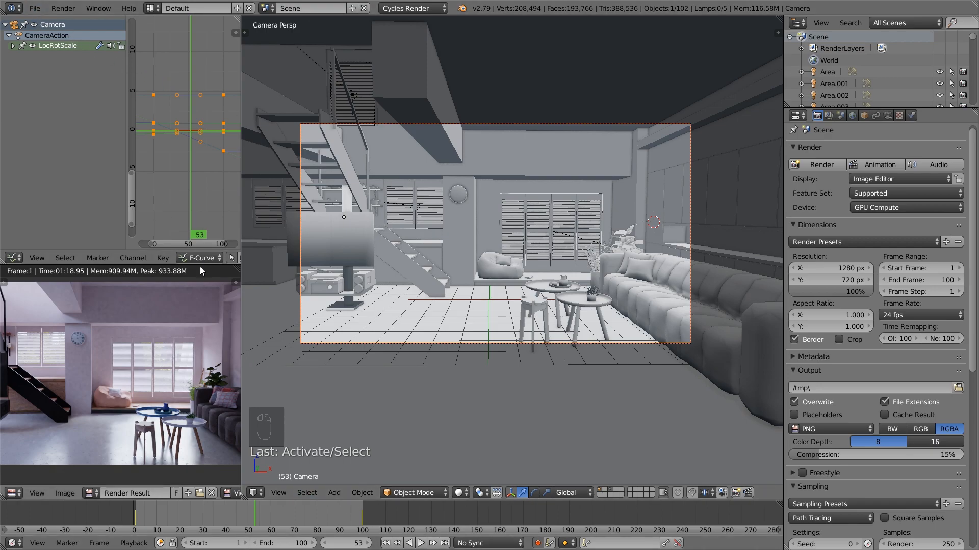
left_click_drag(200, 265, 200, 380)
left_click_drag(241, 267, 308, 266)
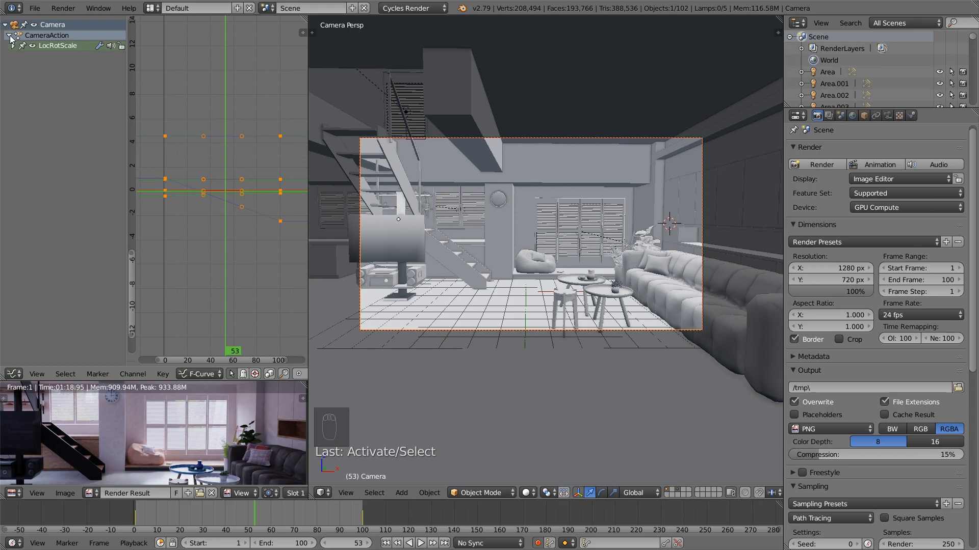
left_click(14, 46)
Select both Z Location keyframes of the camera and lower them by about 0.19
left_click(44, 77)
scroll(209, 152, "down", 2)
right_click(261, 150)
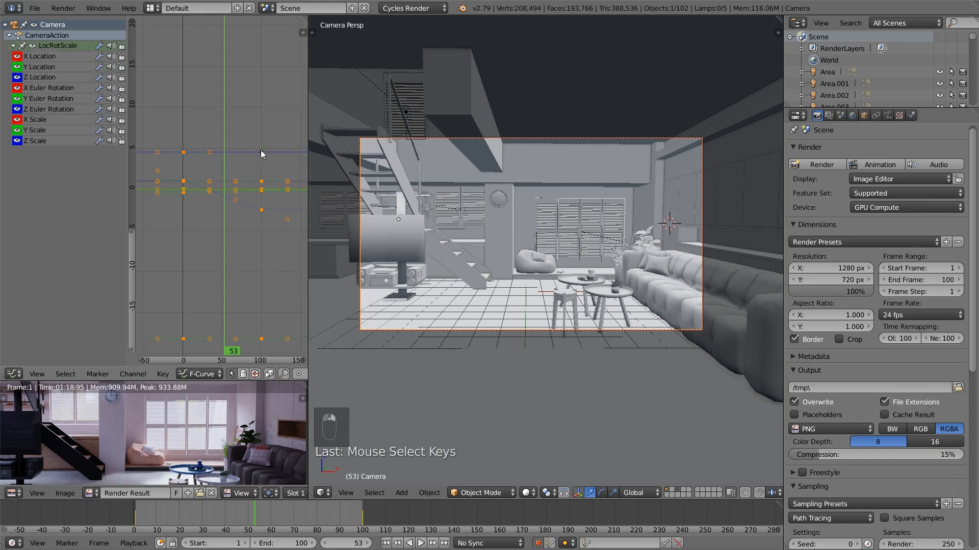
right_click(184, 151)
key("g")
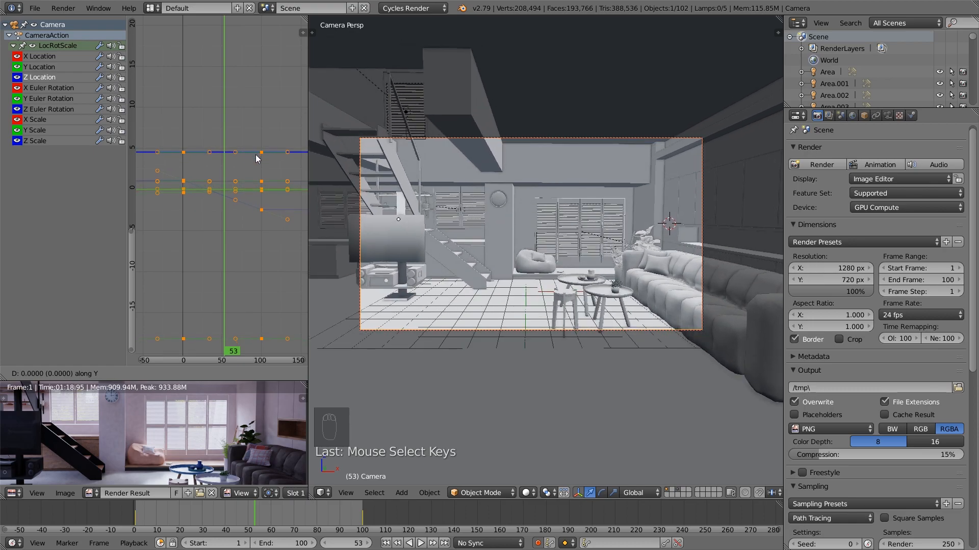
left_click(262, 156)
right_click(262, 153)
right_click(185, 152, "shift")
key("g")
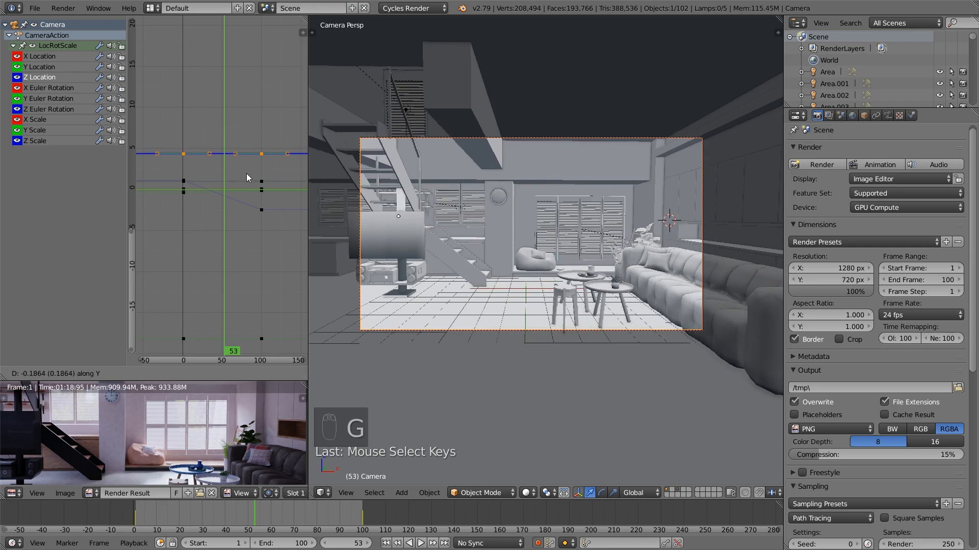
left_click(247, 172)
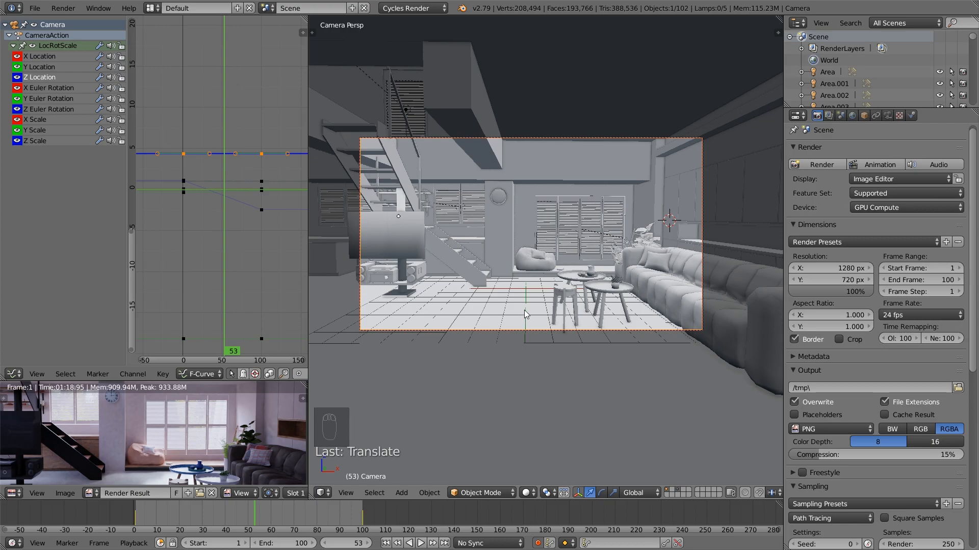
Examine the camera's F-curves to locate the X Location curve and its keyframes
left_click(46, 59)
key("Home")
scroll(220, 155, "down", 15)
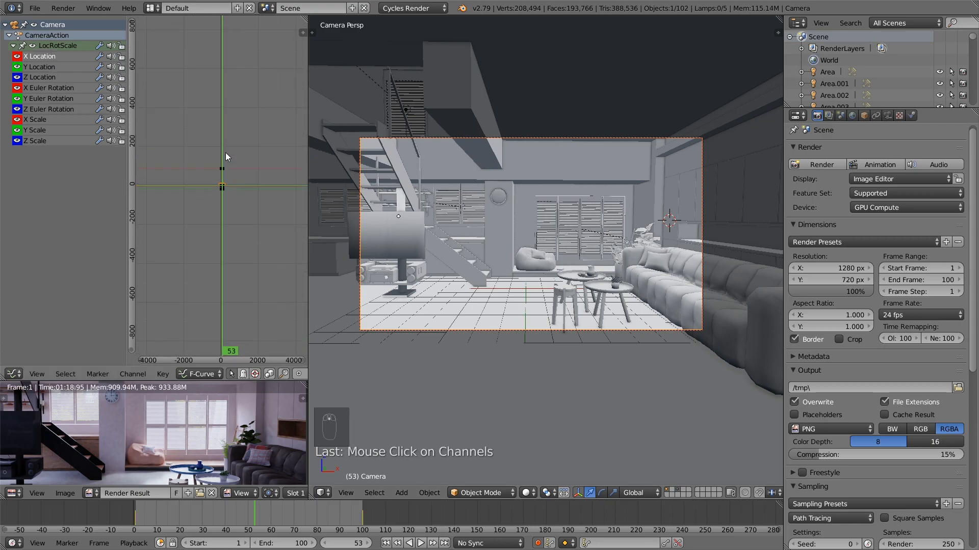
scroll(225, 185, "up", 15)
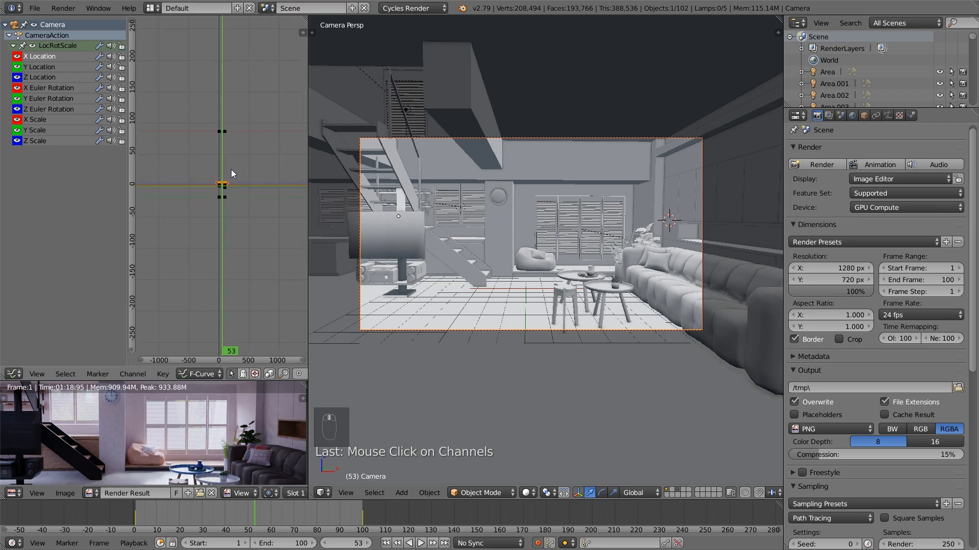
scroll(213, 177, "up", 2)
left_click(252, 191)
middle_click_drag(253, 191, 258, 142)
scroll(252, 101, "down", 5)
left_click(240, 93)
scroll(248, 186, "down", 1)
middle_click_drag(249, 189, 236, 107)
middle_click_drag(227, 244, 228, 196)
scroll(227, 196, "up", 10)
middle_click_drag(228, 133, 239, 256)
scroll(241, 254, "down", 18)
scroll(244, 227, "up", 10)
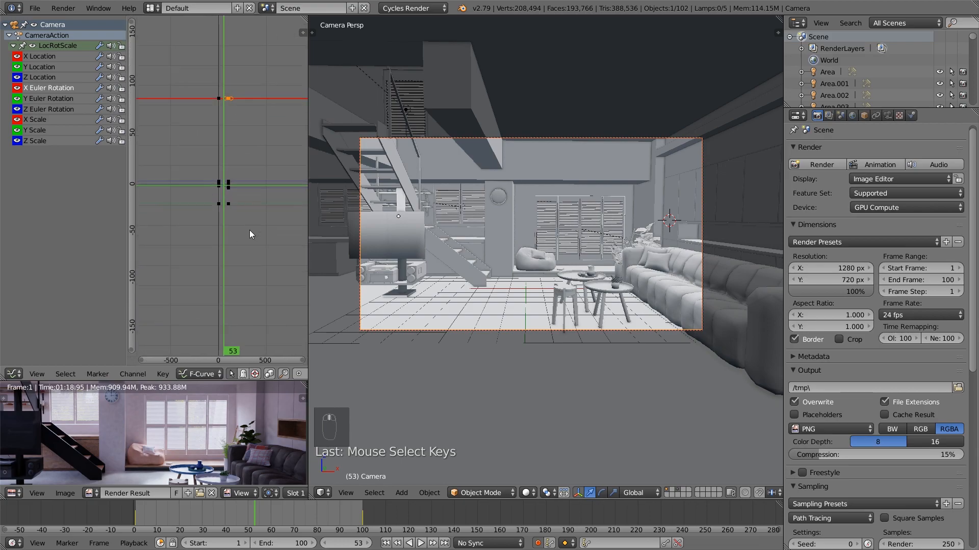
Select both X Location keyframes of the camera and raise their value by about 0.06
left_click(278, 184)
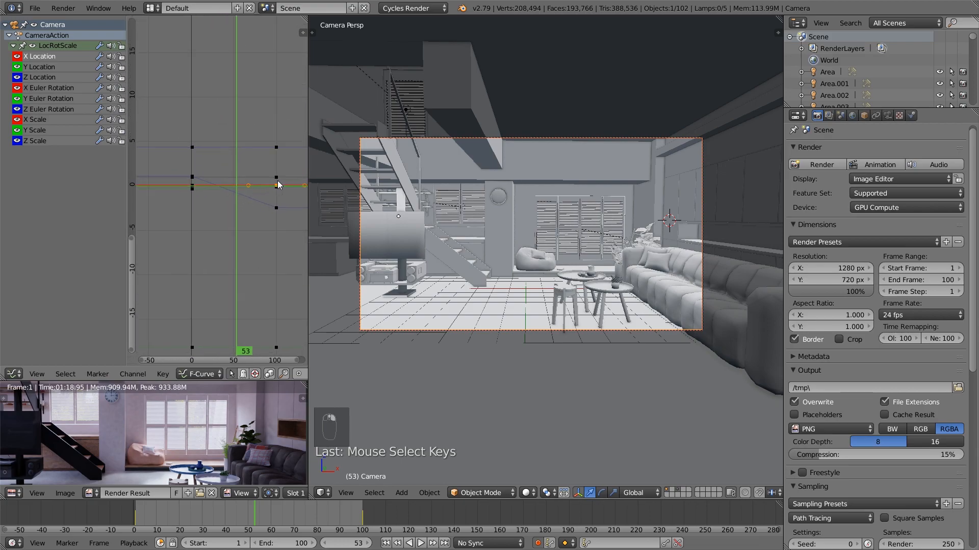
key("g")
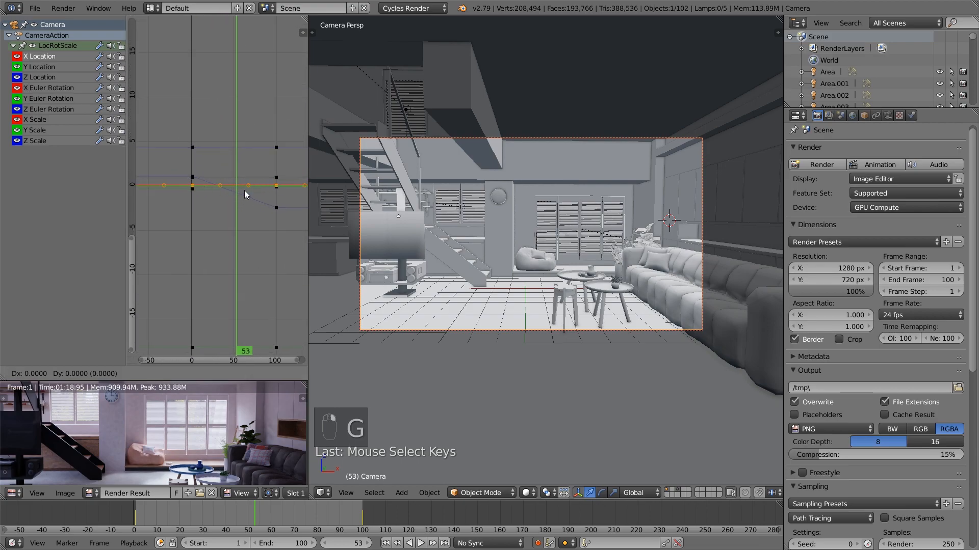
middle_click(244, 191)
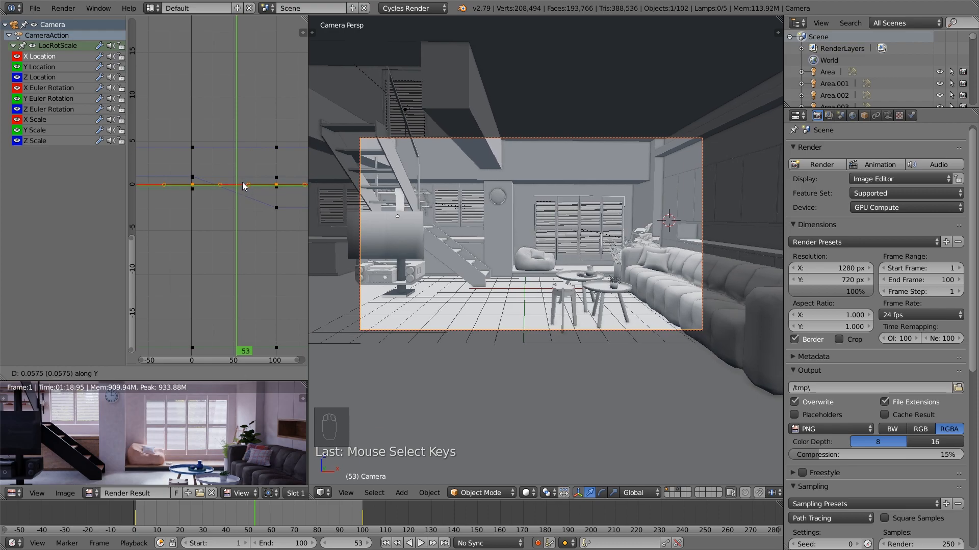
left_click(244, 187)
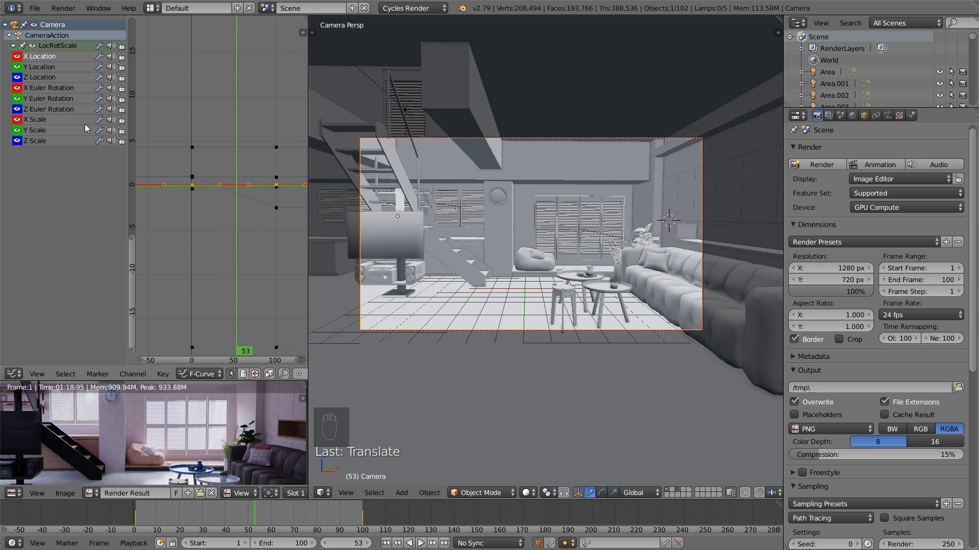
Select both Y Location keyframes of the camera and raise their value by about 0.54
left_click(89, 97)
scroll(240, 292, "down", 4)
right_click(211, 276)
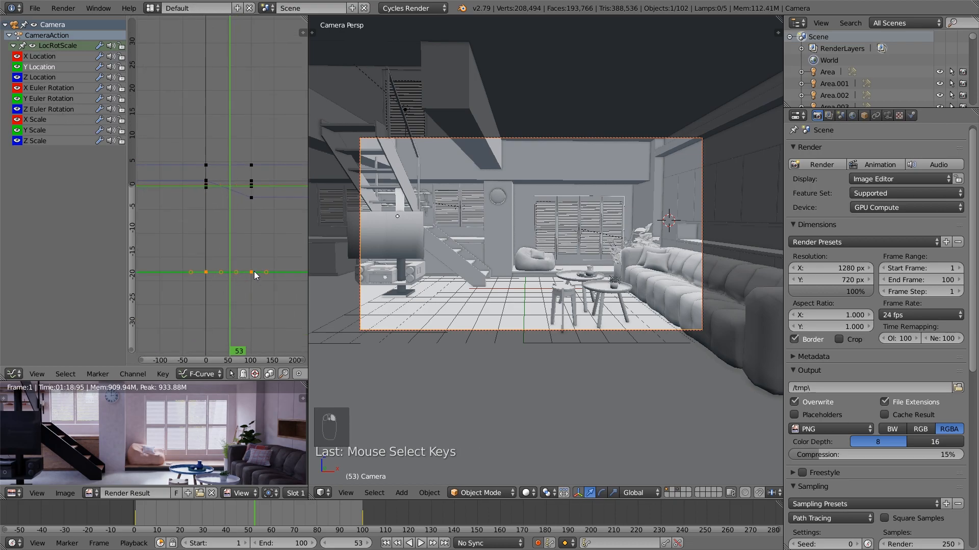
key("g")
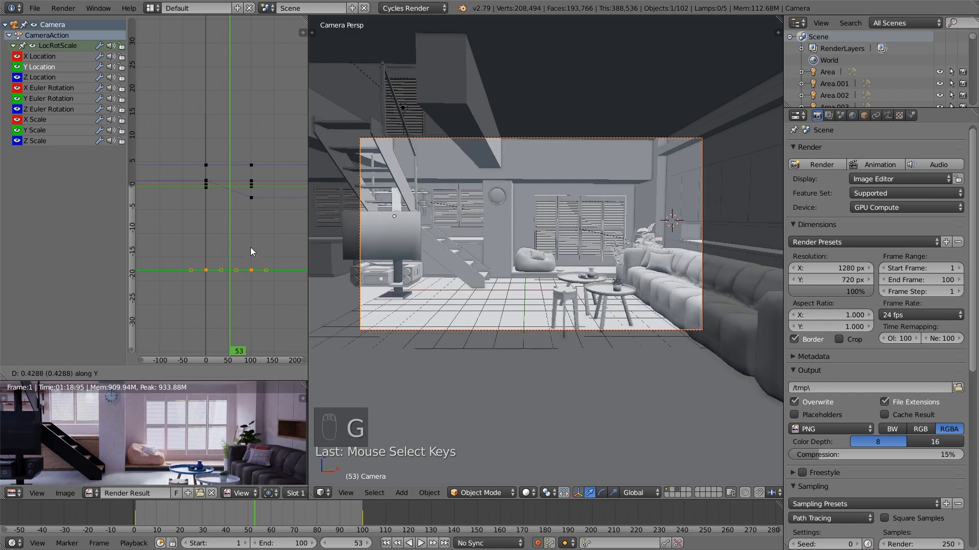
left_click(252, 244)
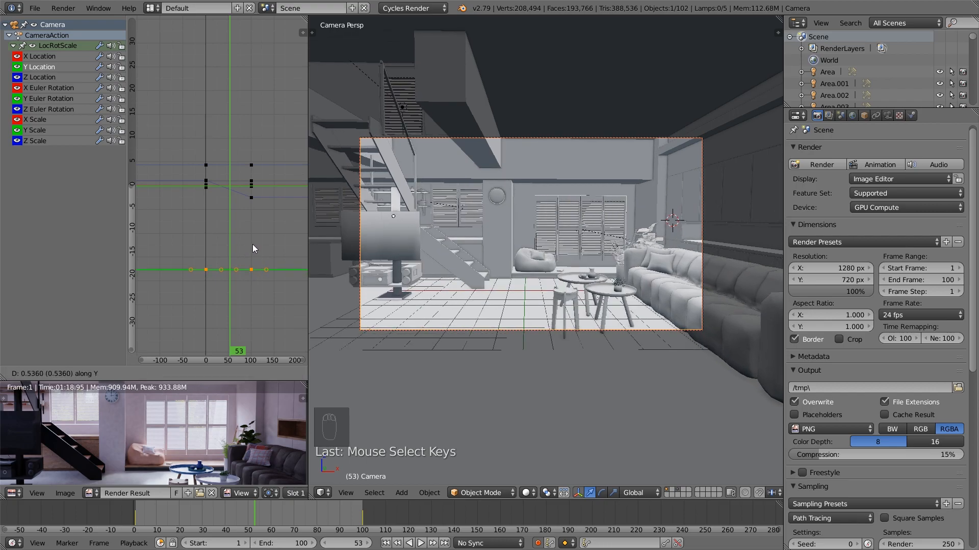
At frame 38, lower both Y Location keyframes of the camera slightly and save the file
left_click_drag(259, 509, 234, 509)
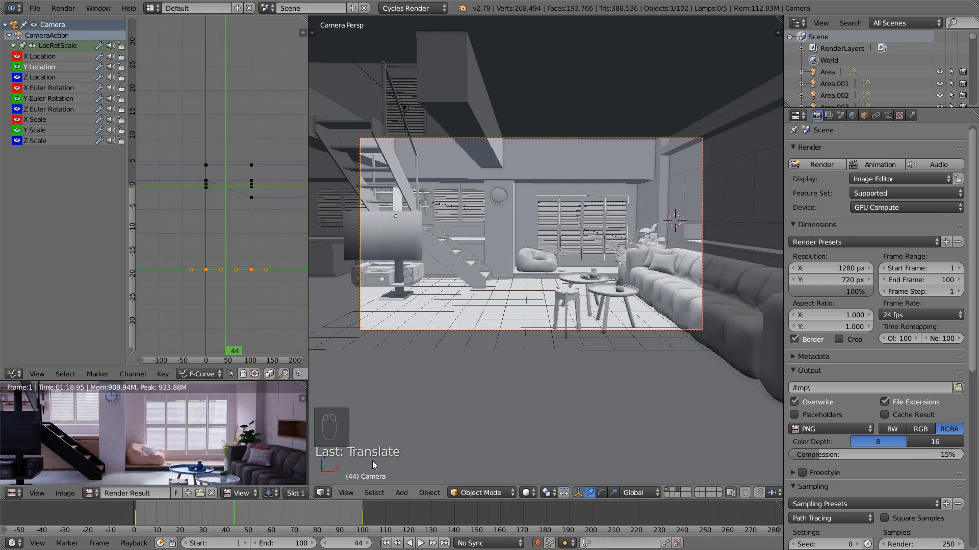
left_click(222, 519)
key("g")
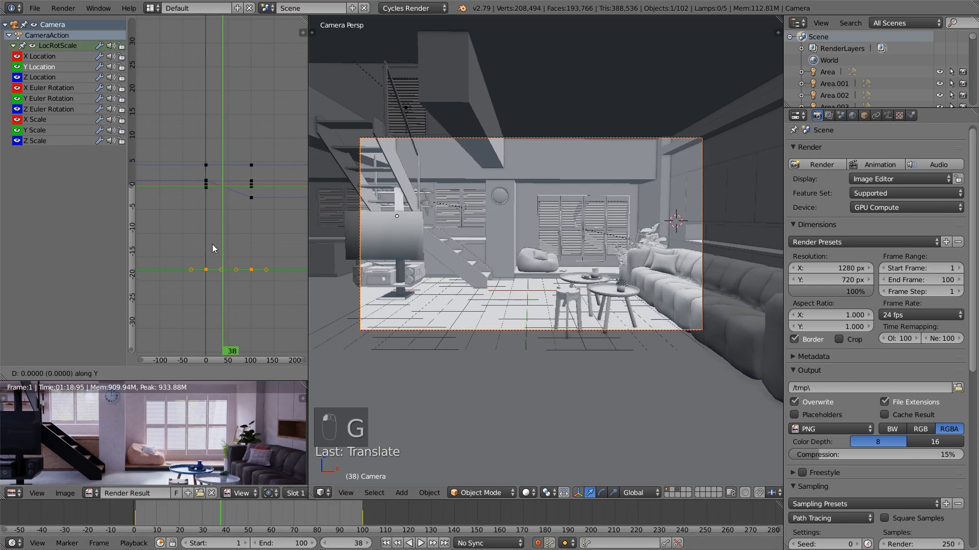
left_click(220, 266)
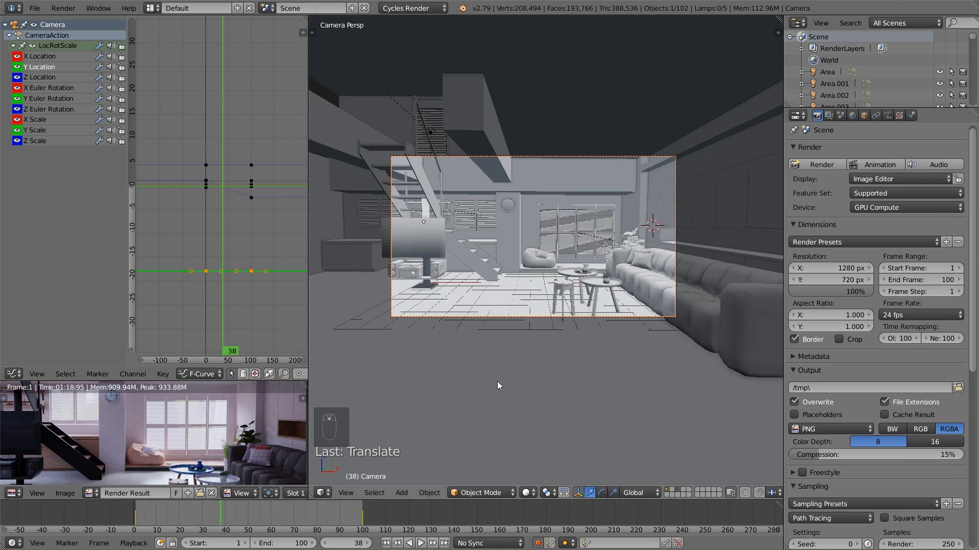
left_click(36, 8)
left_click(57, 98)
Set the render resolution to 1920 px by 1080 px
scroll(937, 306, "down", 8)
scroll(931, 384, "up", 8)
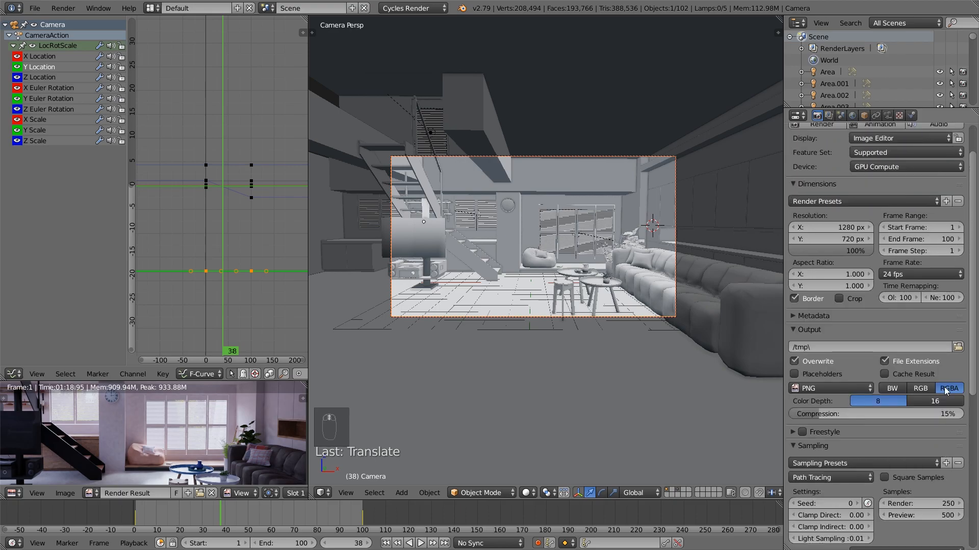
left_click(831, 271)
type("1")
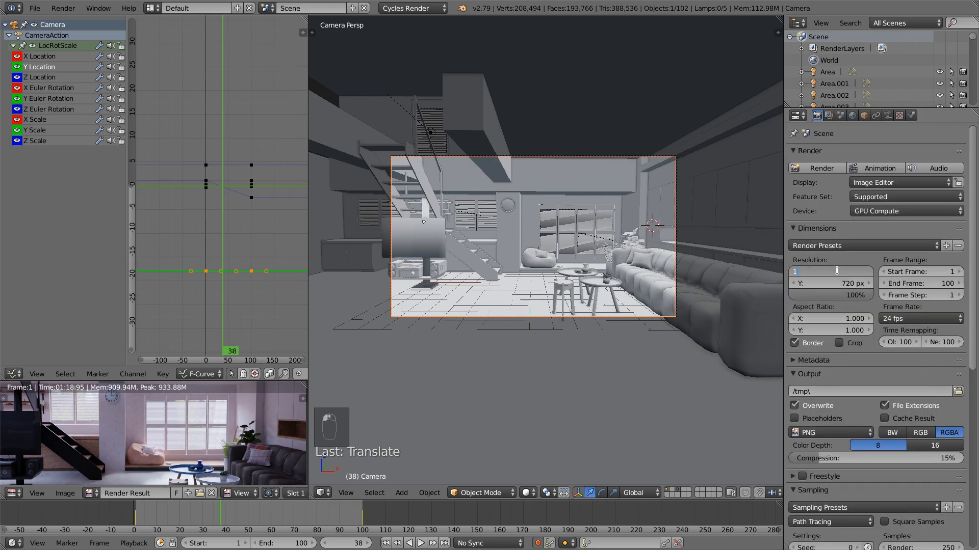
type("920")
key("Tab")
type("186")
key("Return")
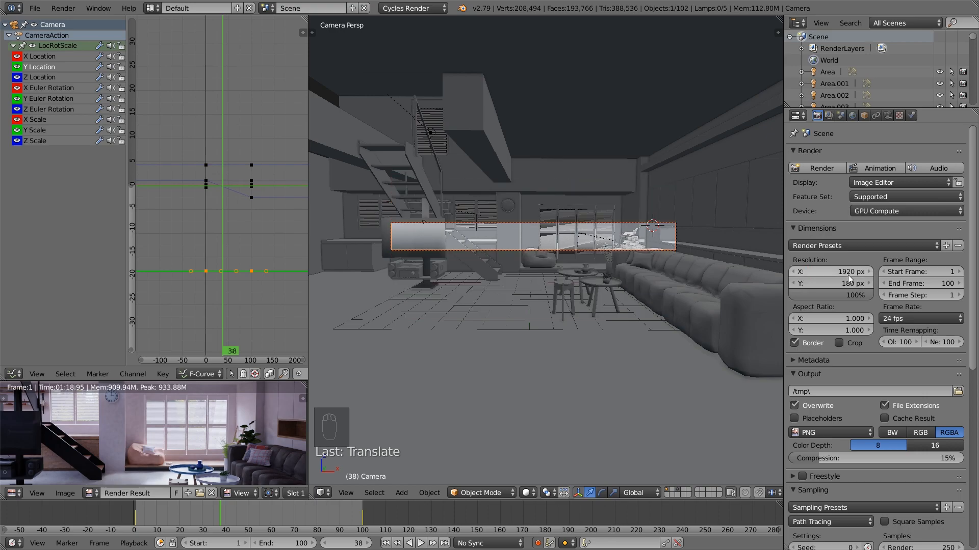
left_click(845, 285)
type("1080")
key("Return")
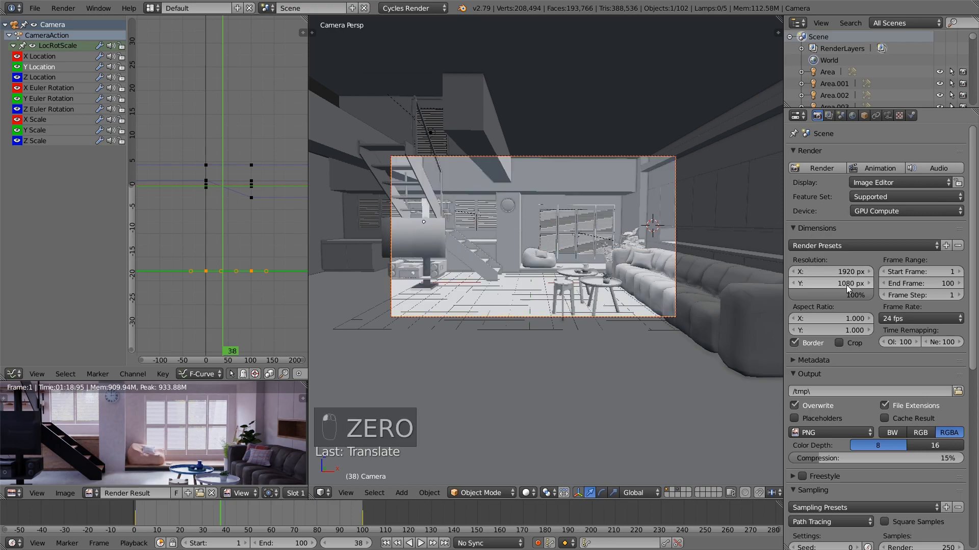
Set the number of render samples to 1000
scroll(866, 288, "down", 4)
left_click(930, 466)
type("1")
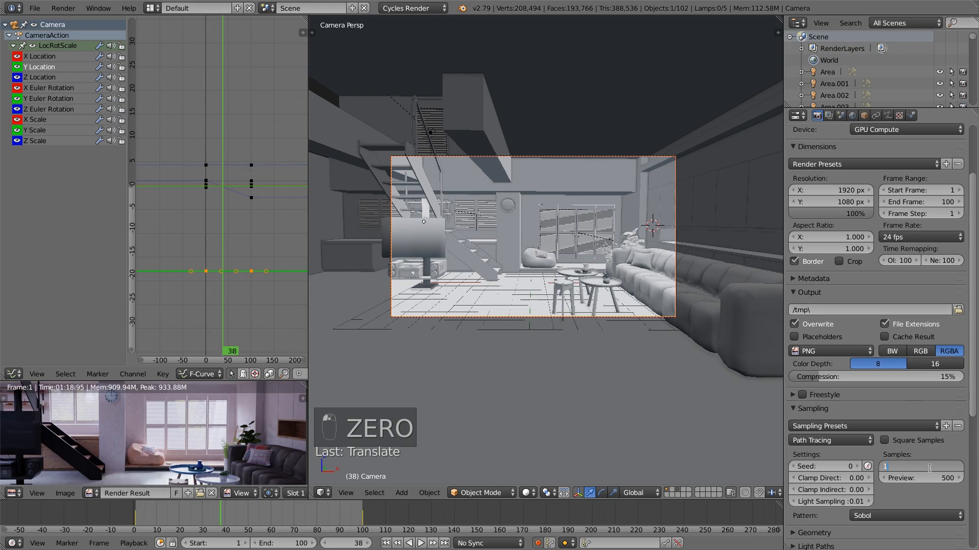
type("000")
key("Return")
Save the file and render frame 38 as a still image
left_click(35, 10)
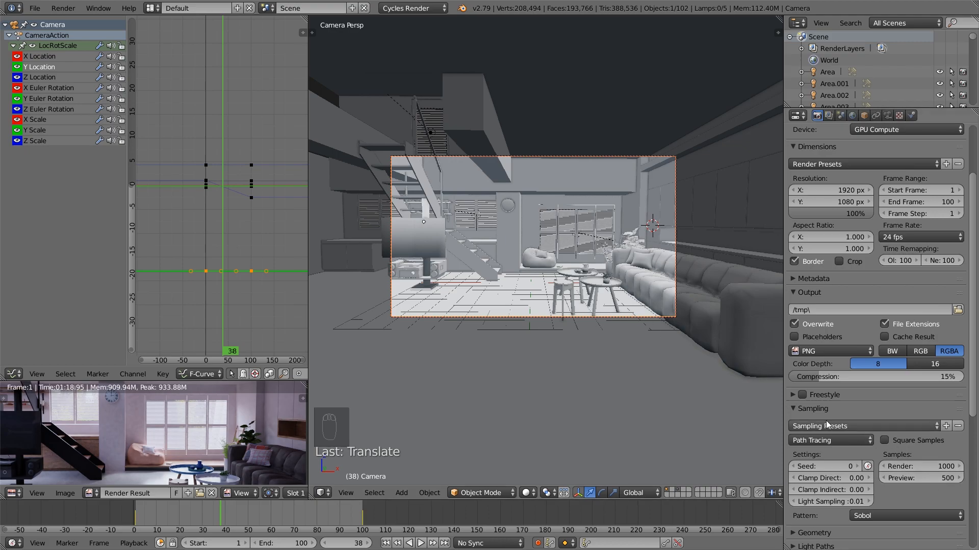
left_click(33, 12)
left_click(70, 96)
scroll(249, 436, "down", 3)
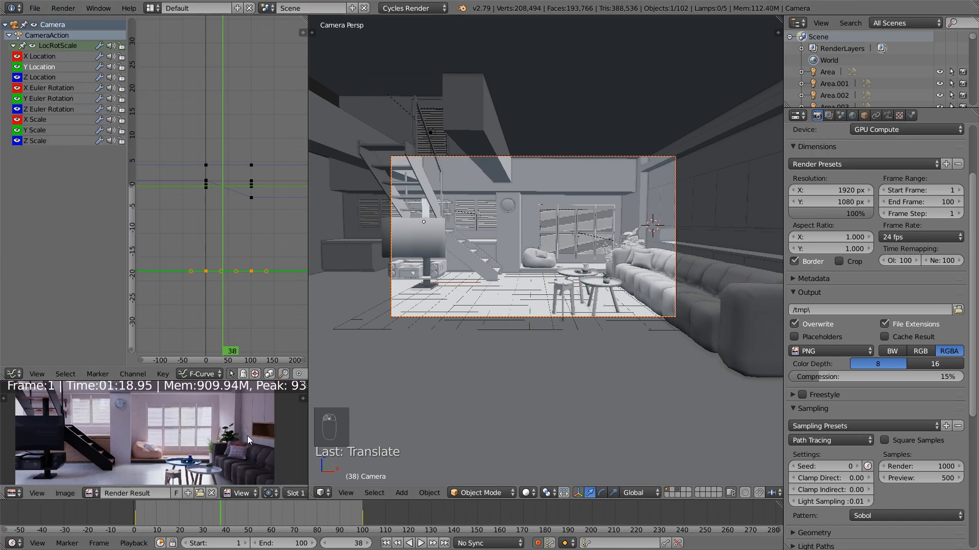
key("F12")
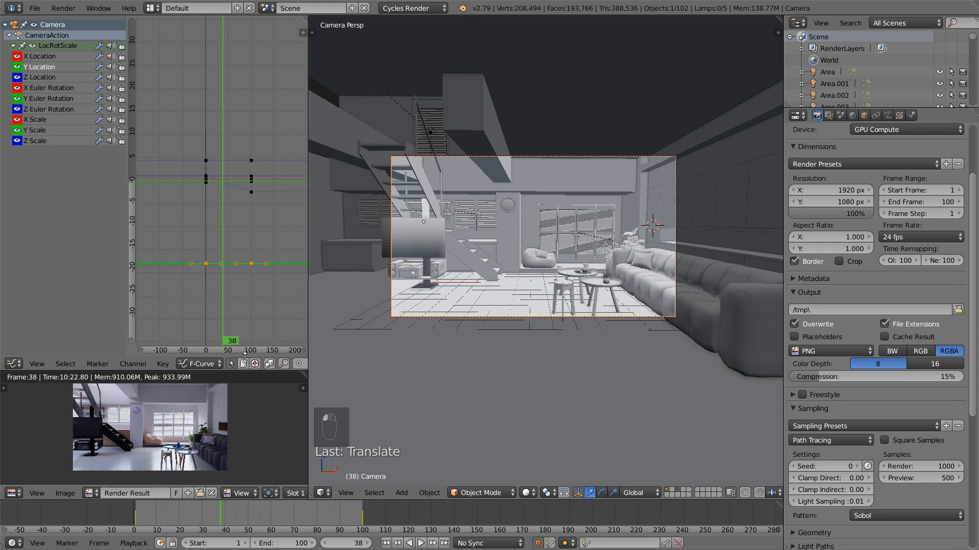
Enlarge the render result view and examine the TV, staircase and beanbag area of the rendered frame
left_click_drag(153, 380, 153, 236)
scroll(229, 328, "up", 2)
scroll(228, 328, "up", 1)
middle_click_drag(167, 368, 206, 367)
scroll(199, 373, "up", 2)
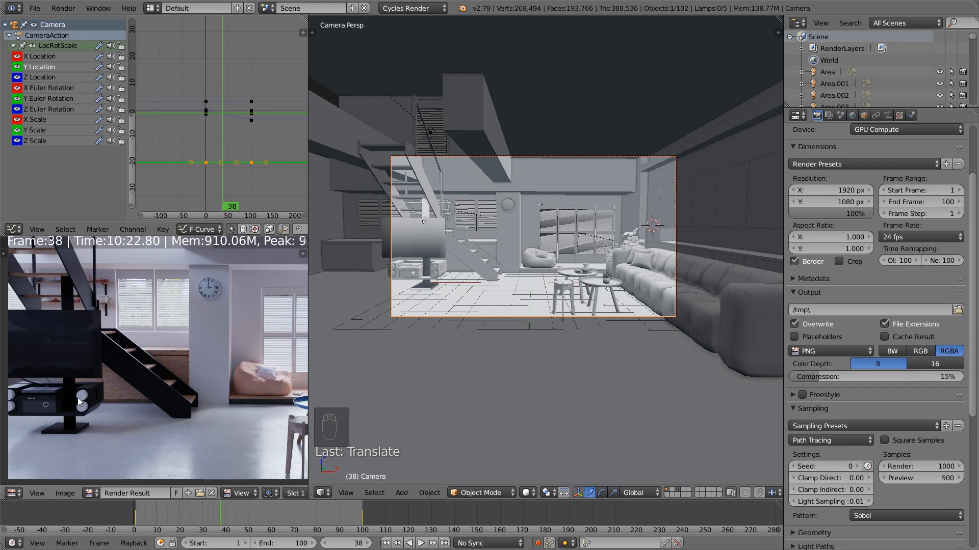
scroll(152, 391, "down", 1)
middle_click_drag(219, 390, 208, 392)
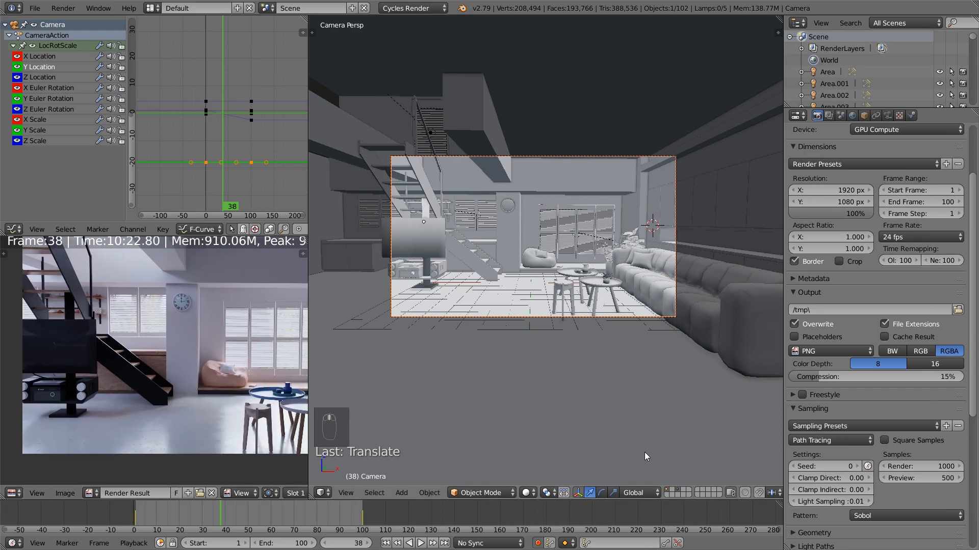
Hide one scene layer in the 3D view and examine the couch and coffee tables in the render
left_click(678, 492, "shift")
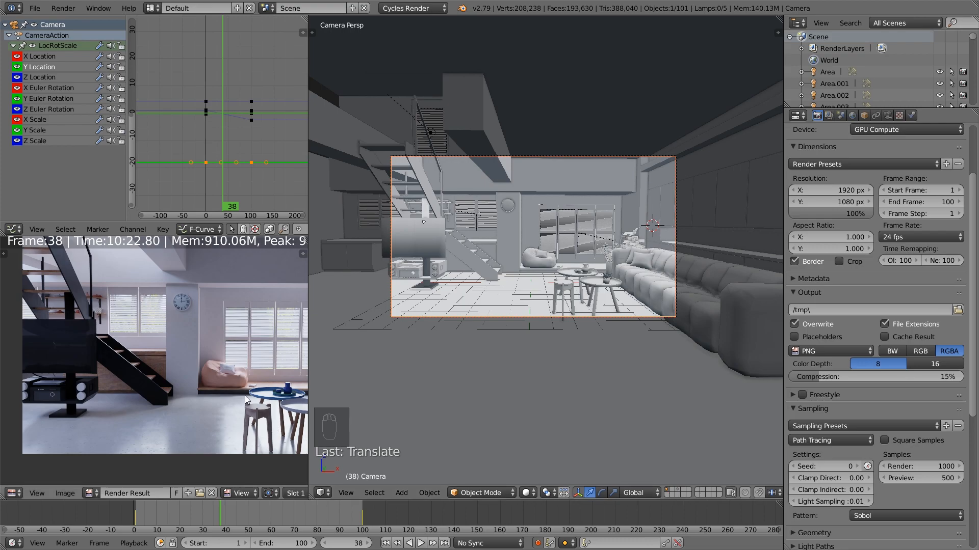
scroll(246, 400, "down", 1)
middle_click_drag(245, 399, 226, 395)
scroll(226, 397, "up", 4)
scroll(226, 395, "up", 2)
scroll(237, 412, "down", 1)
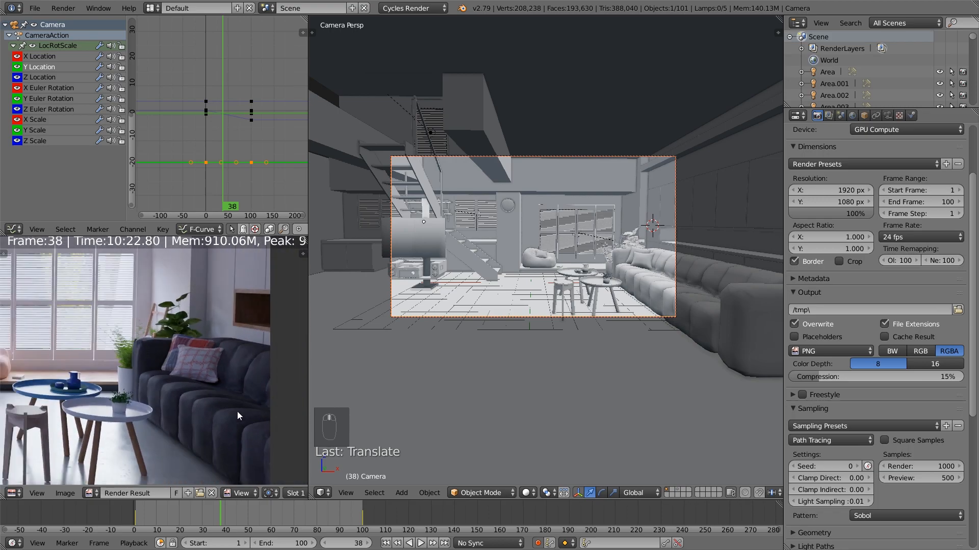
scroll(201, 412, "up", 1)
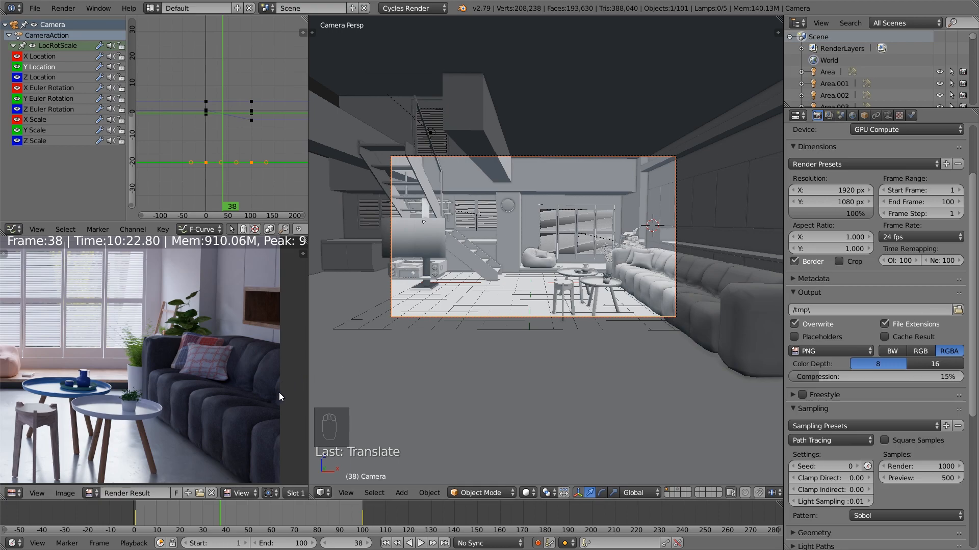
Select the couch, replace the graph editor with the Node Editor and set the Bump node's Strength to 0.300
right_click(646, 294)
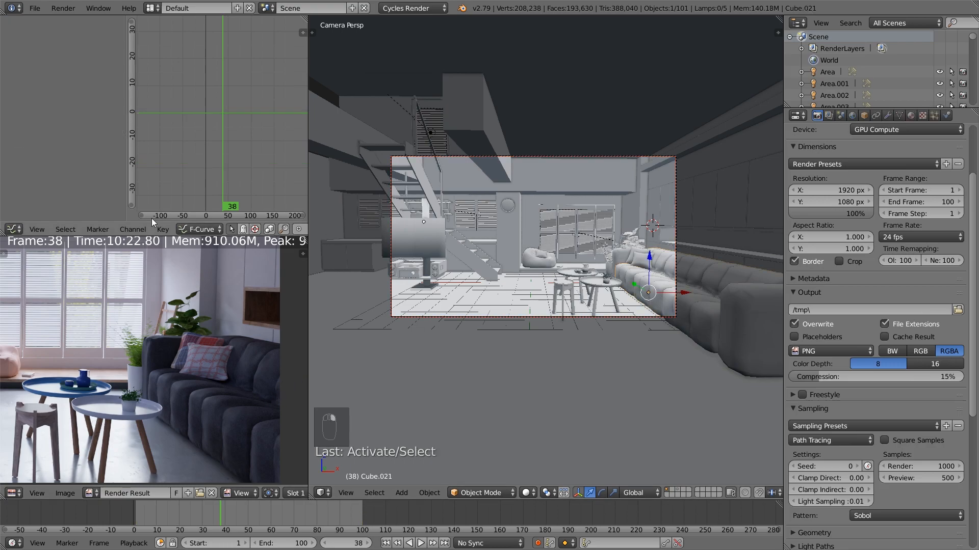
left_click(16, 230)
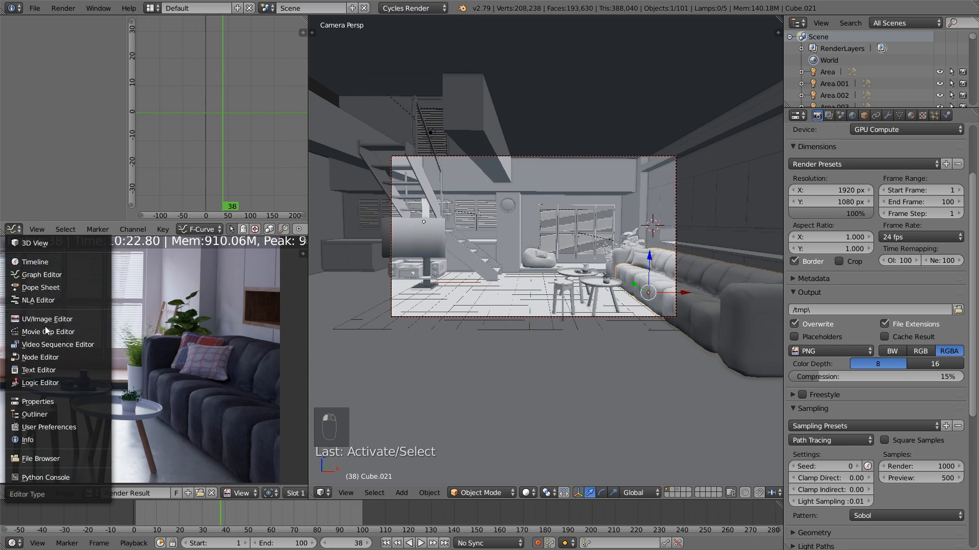
left_click(40, 358)
scroll(179, 157, "up", 5)
scroll(203, 110, "up", 2)
double_click(155, 188)
type("\\")
key("BackSpace")
key("BackSpace")
key("BackSpace")
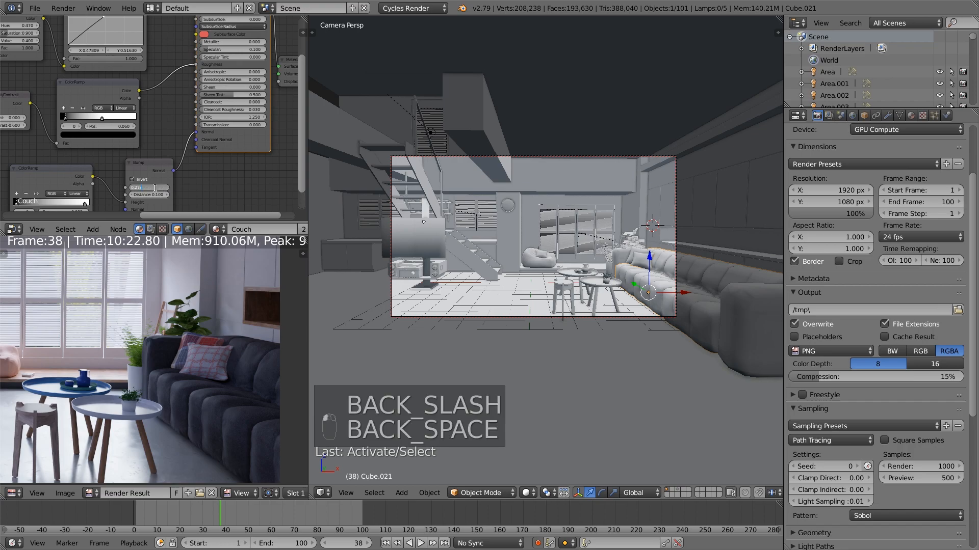
key("Return")
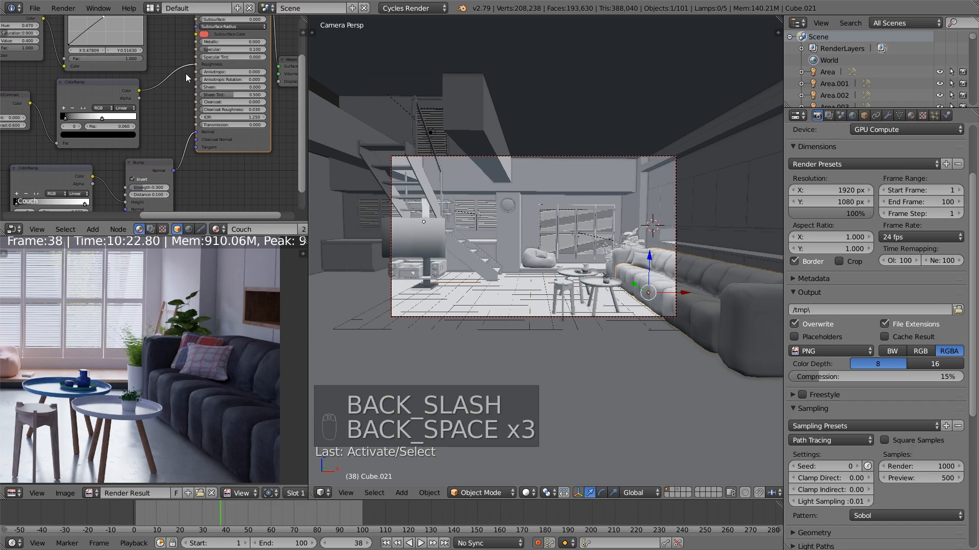
Display the red channel of the couch material's RGB Curves node and set the Principled BSDF's Specular to 0.080
middle_click_drag(185, 76, 209, 168)
scroll(153, 166, "up", 4)
left_click(85, 41)
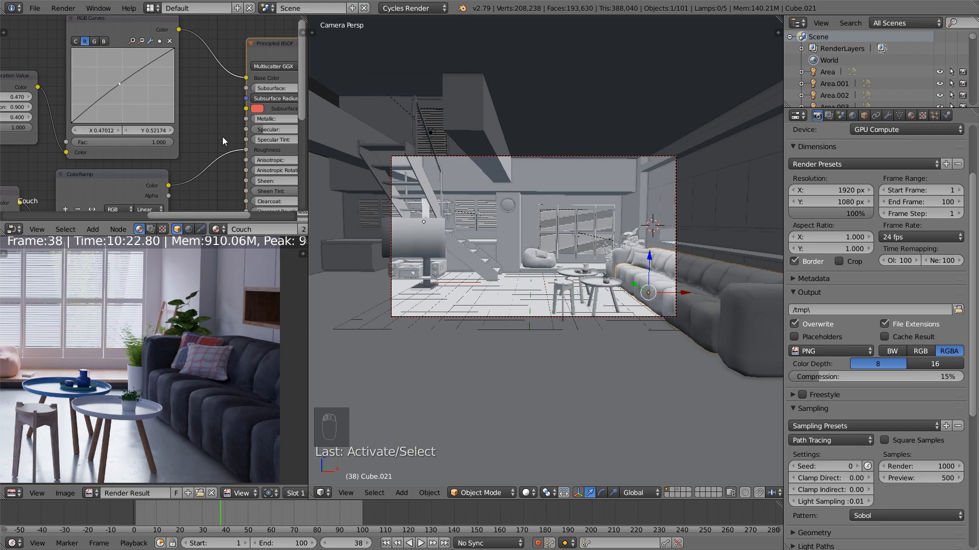
scroll(225, 135, "down", 3)
middle_click_drag(209, 140, 166, 134)
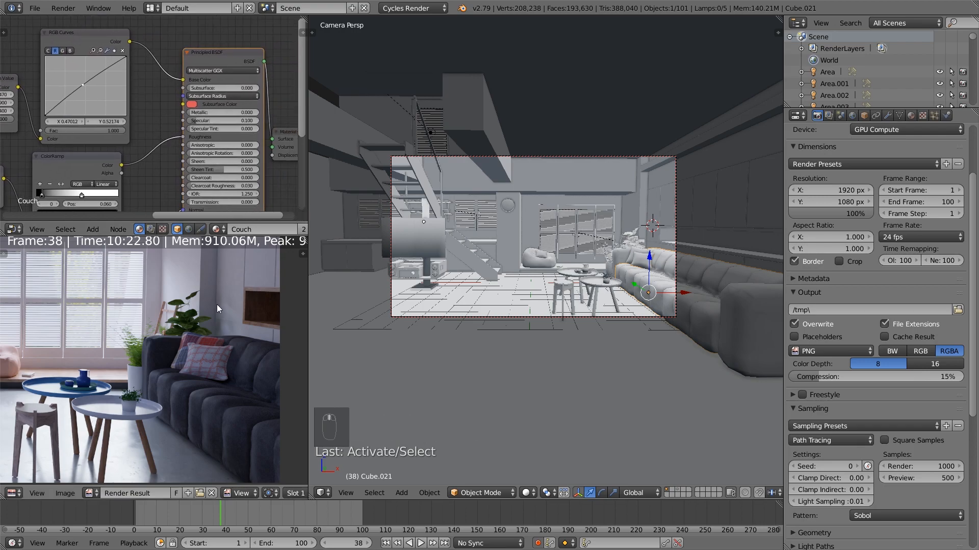
left_click(234, 120)
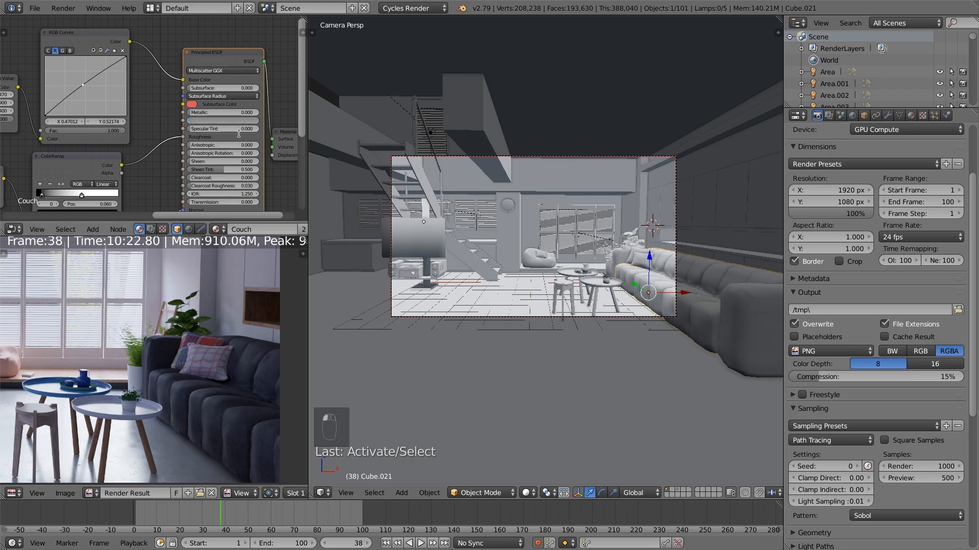
key("Return")
Examine the whole rendered frame and the area around the window and coffee tables
scroll(206, 374, "down", 1)
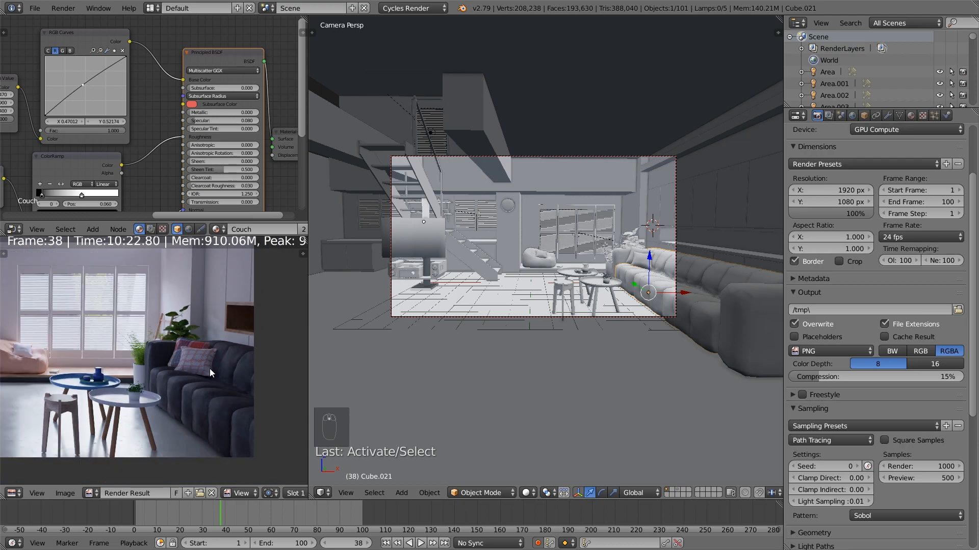
scroll(204, 372, "down", 4)
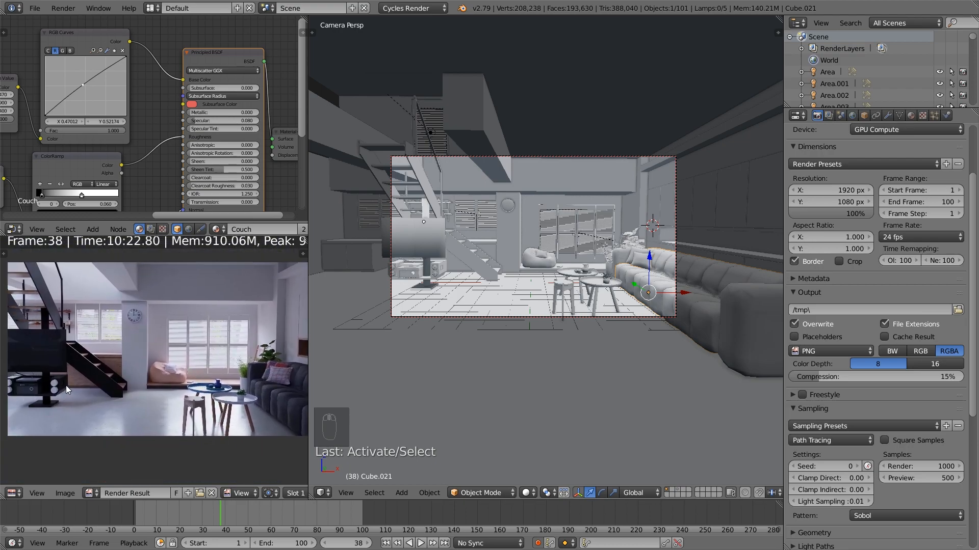
middle_click_drag(216, 376, 180, 385)
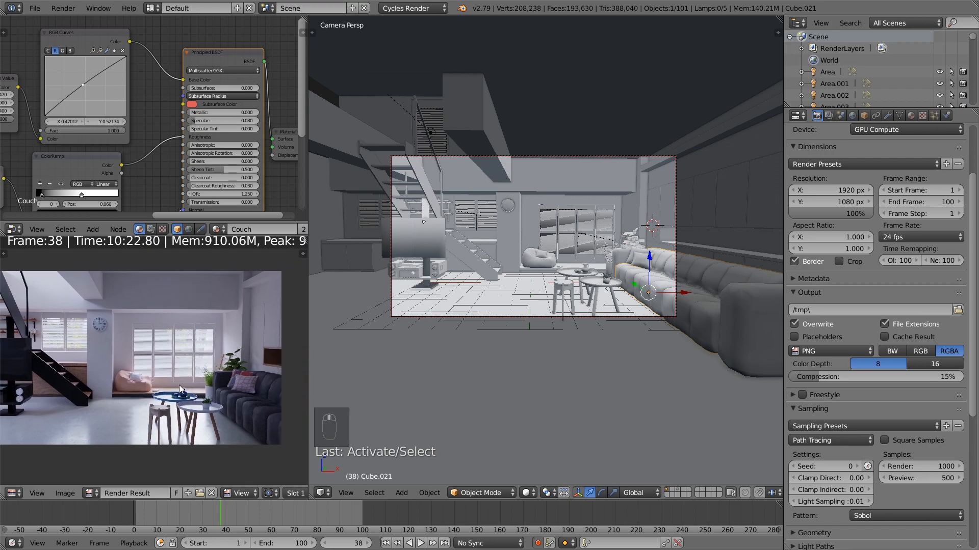
scroll(179, 385, "down", 3)
scroll(216, 396, "up", 6)
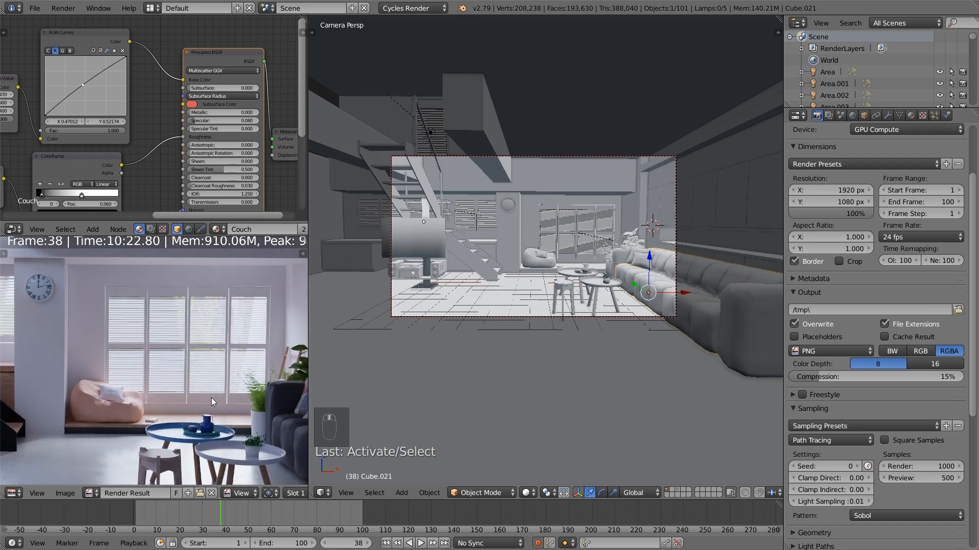
Add the front coffee table and its potted plant to the selection, and turn off automatic keyframing
middle_click_drag(515, 307, 457, 332)
scroll(458, 333, "up", 4)
middle_click_drag(533, 341, 529, 345)
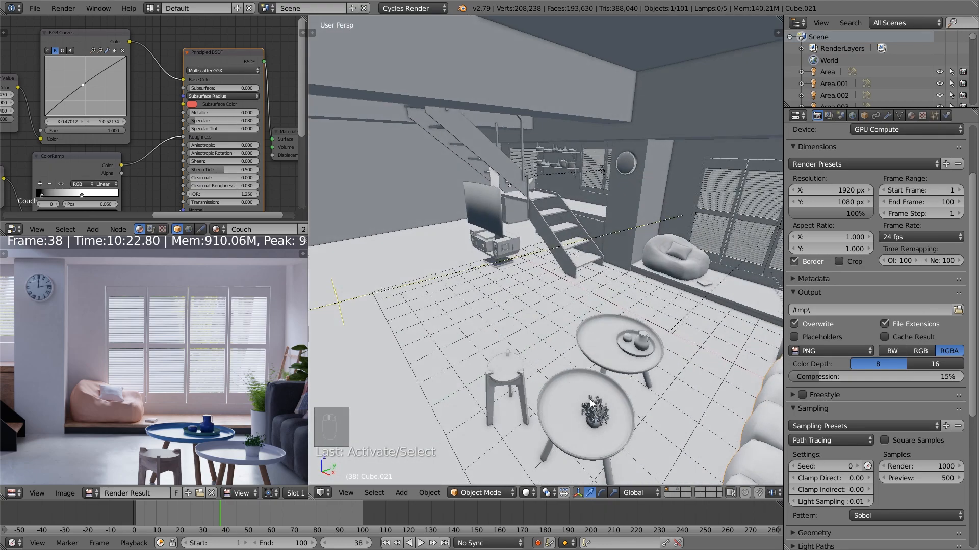
middle_click_drag(632, 434, 599, 418)
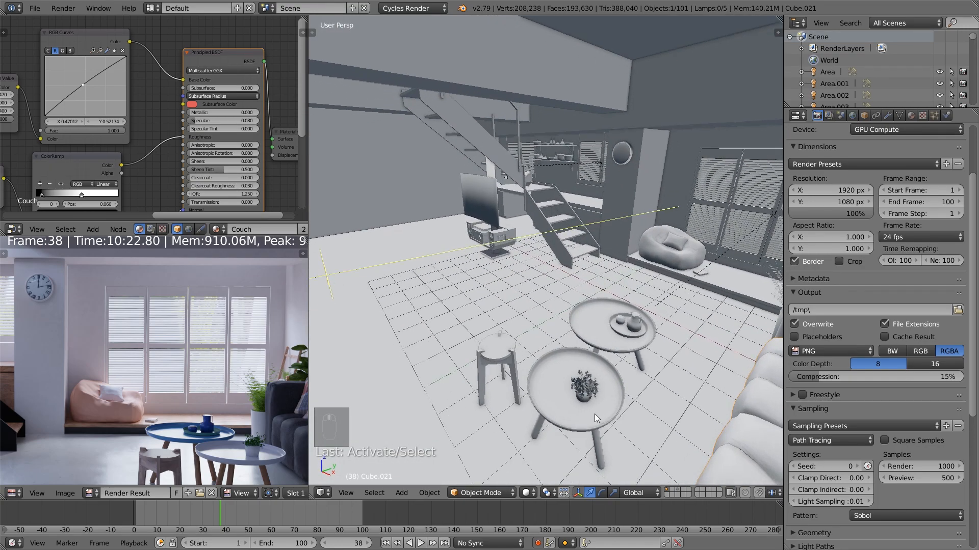
key("b")
left_click_drag(610, 442, 564, 378)
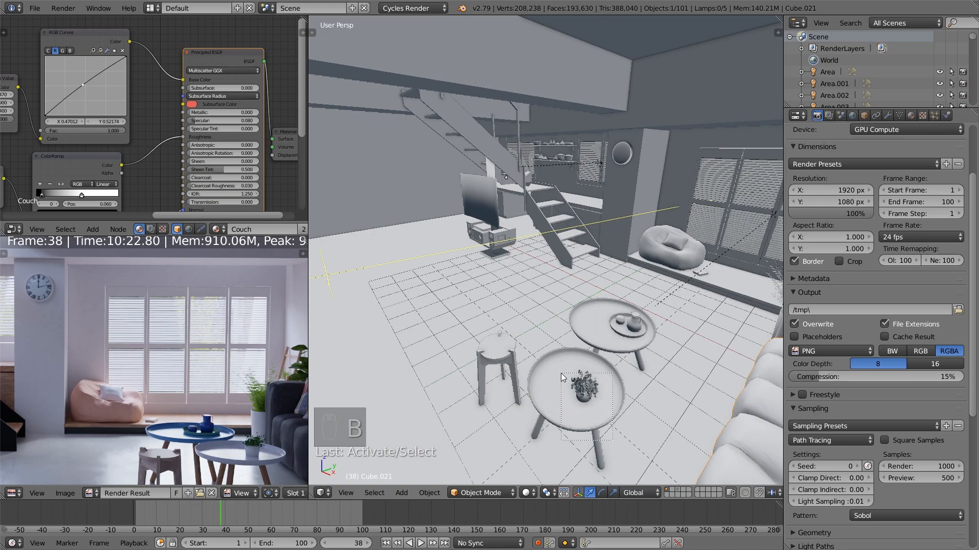
key("b")
middle_click_drag(672, 394, 637, 341)
key("b")
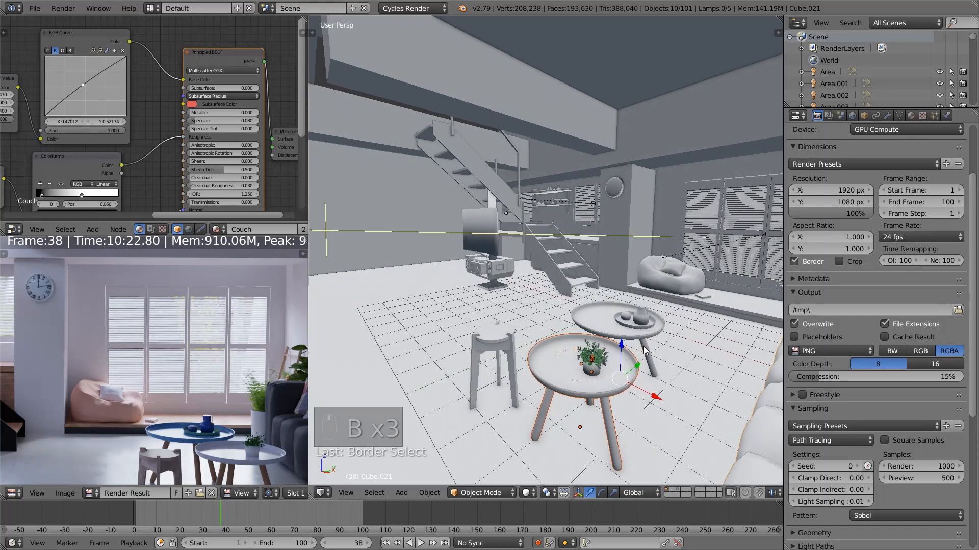
key("s")
left_click(643, 348)
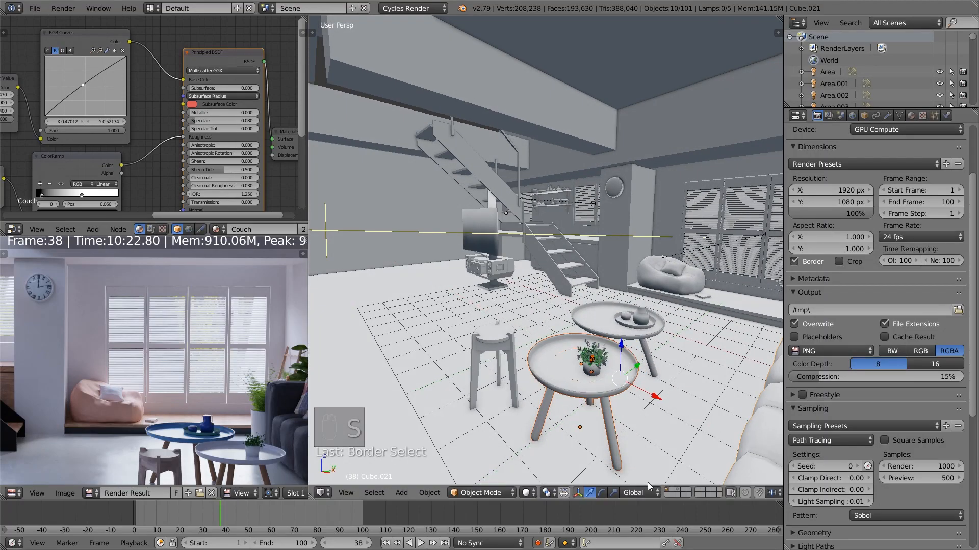
left_click(538, 543)
Remove the couch from the selection, then scale the front coffee table and its plant about 1.11 times excluding Z and shift them along Y
middle_click_drag(596, 459, 630, 435)
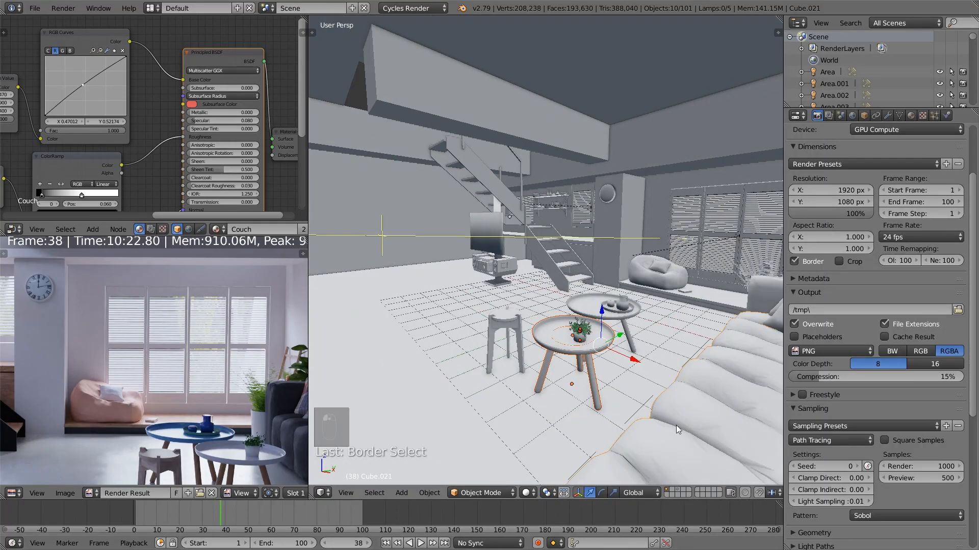
key("b")
middle_click_drag(699, 438, 647, 360)
scroll(646, 359, "up", 2)
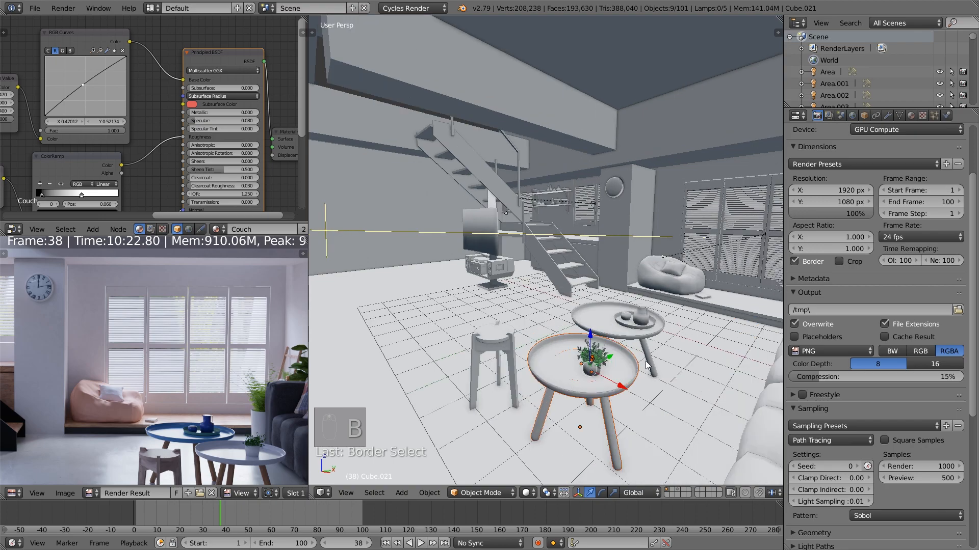
key("s")
key("shift+z")
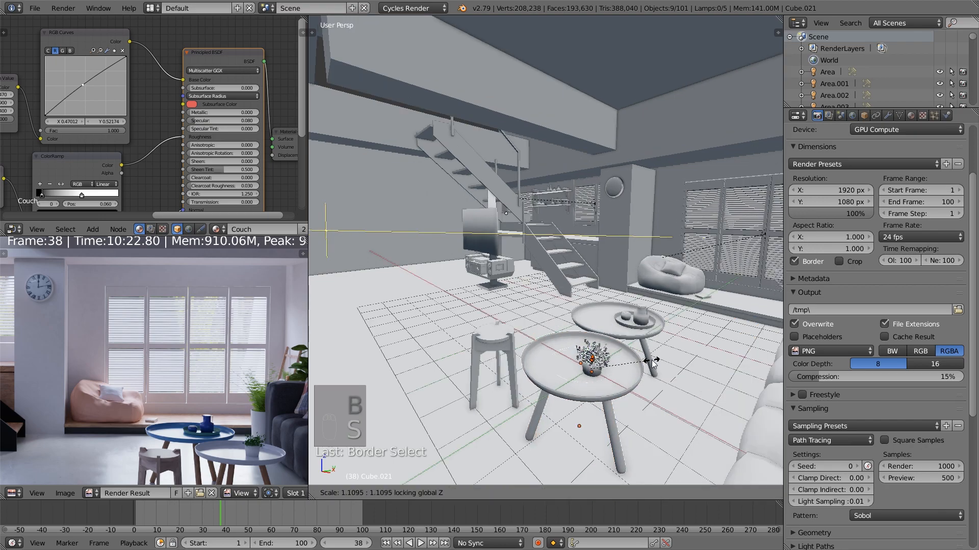
left_click(651, 361)
left_click_drag(615, 358, 585, 366)
middle_click_drag(598, 359, 572, 371)
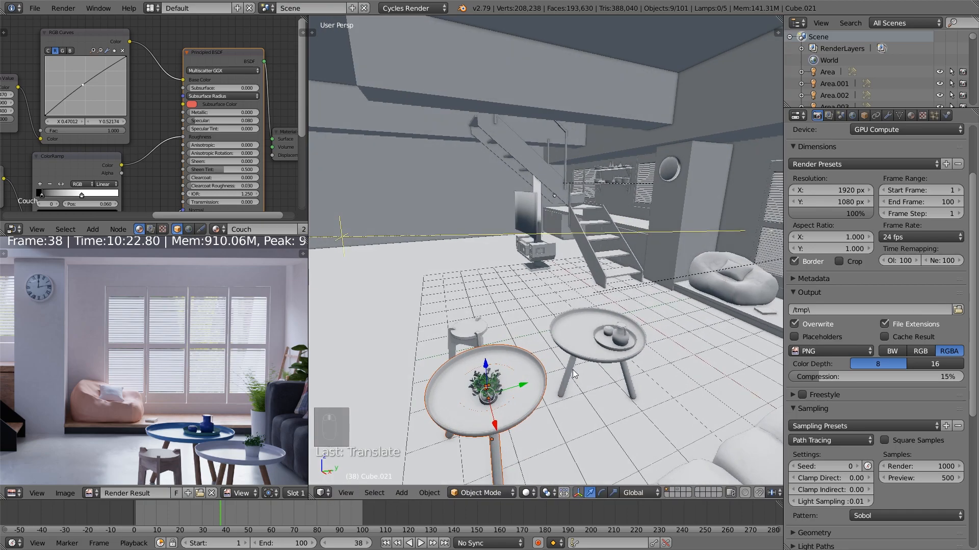
Select the rear coffee table with its tray items and the stool, move them together slightly, and return to the camera view
key("a")
key("b")
left_click_drag(643, 378, 591, 305)
key("b")
left_click_drag(479, 340, 462, 329)
key("b")
middle_click_drag(689, 373, 656, 349)
left_click_drag(618, 336, 593, 343)
mouse_move(594, 345)
middle_mouse_down()
mouse_move(569, 350)
mouse_move(594, 344)
middle_mouse_up()
key("KP_0")
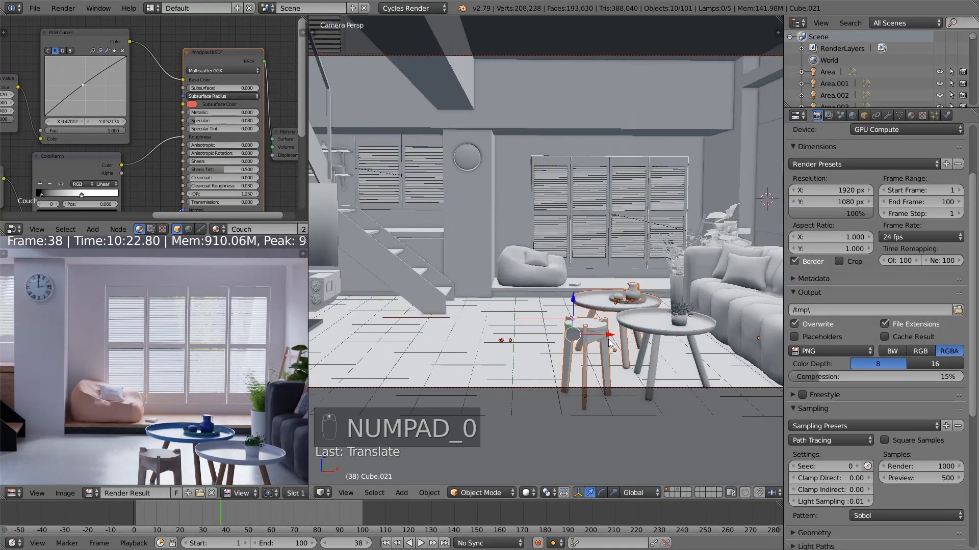
Select the couch and raise the Preview level of its Multires modifier to 5
key("a")
key("a")
middle_click_drag(714, 369, 582, 376, "shift")
right_click(623, 337)
left_click(887, 118)
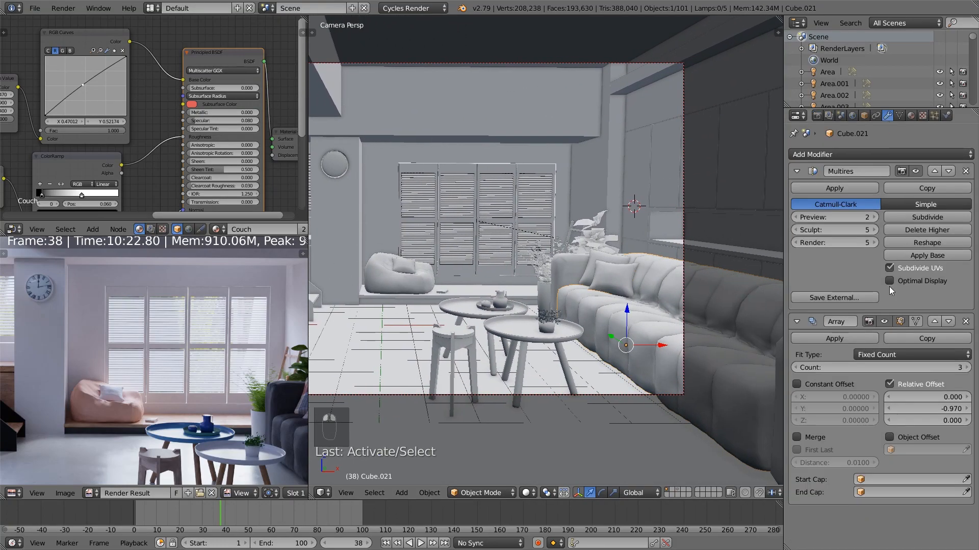
left_click(873, 217)
left_click(873, 217)
left_click(873, 216)
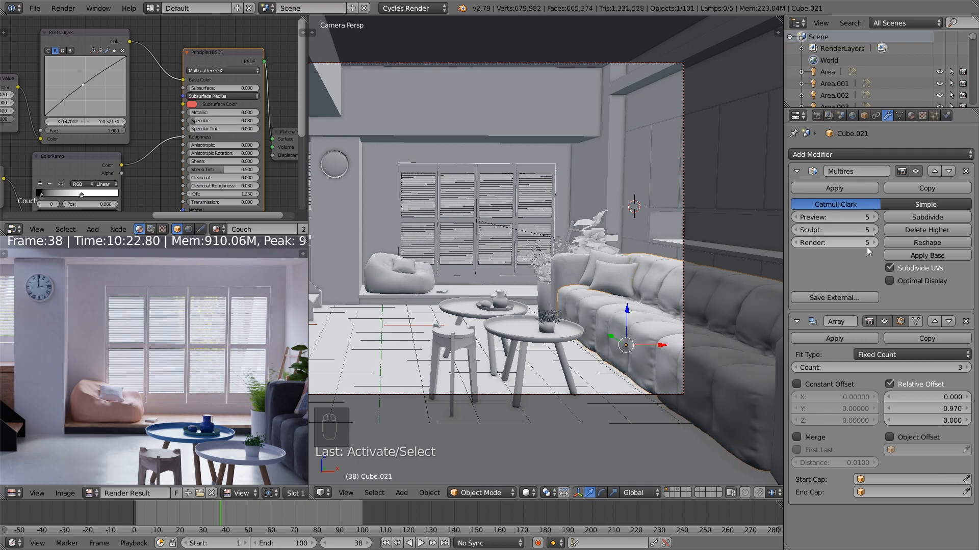
scroll(684, 329, "up", 5)
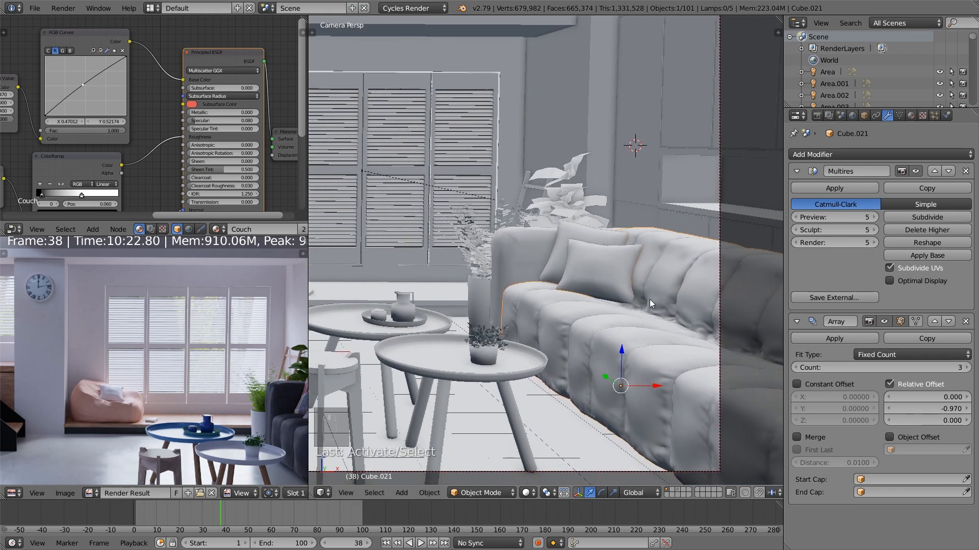
scroll(664, 362, "down", 4)
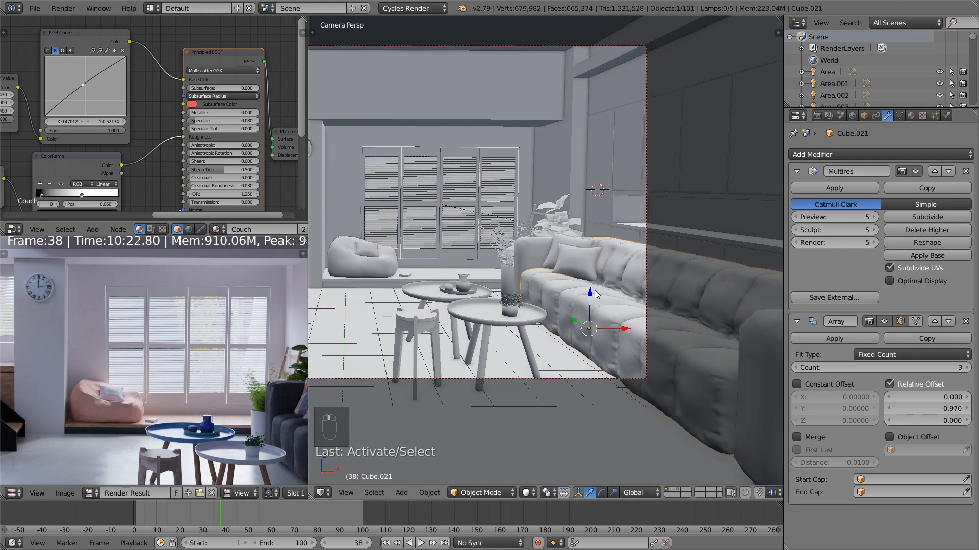
Lower the Preview level of the couch's Multires modifier to 2
left_click(799, 215)
left_click(799, 215)
left_click(798, 215)
left_click(799, 215)
left_click(874, 217)
scroll(596, 276, "down", 2)
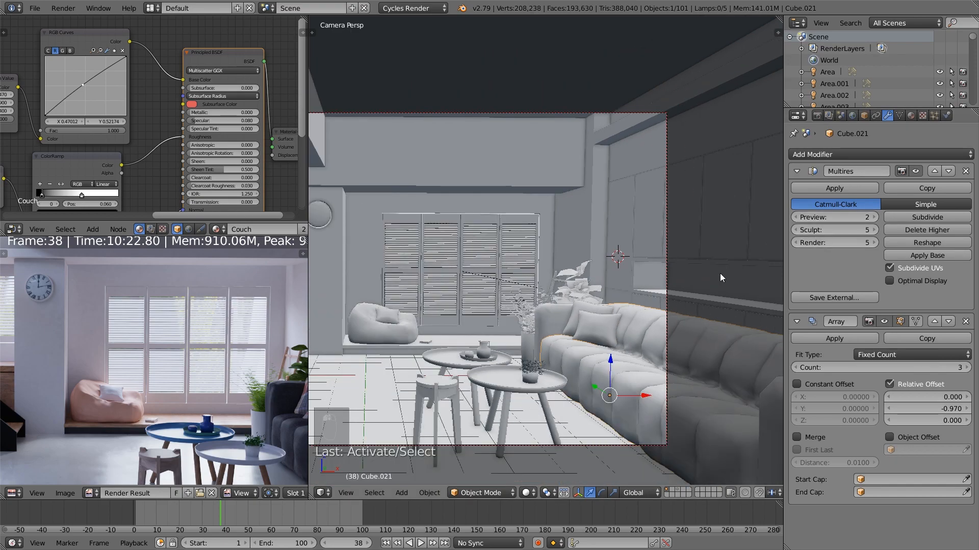
Select the camera and set its depth of field aperture to F-stop with Number 2.8 and 5 blades
right_click(666, 213)
left_click(887, 115)
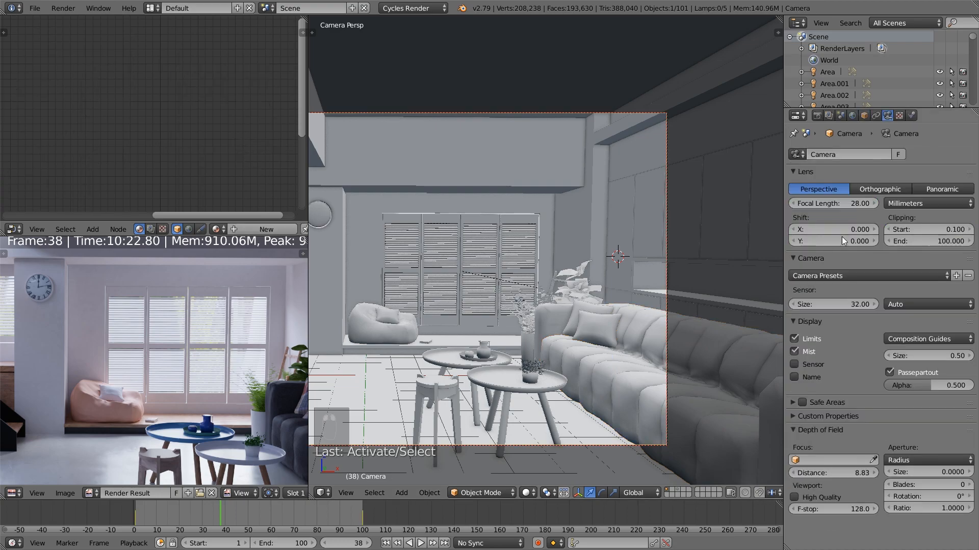
scroll(674, 412, "down", 2)
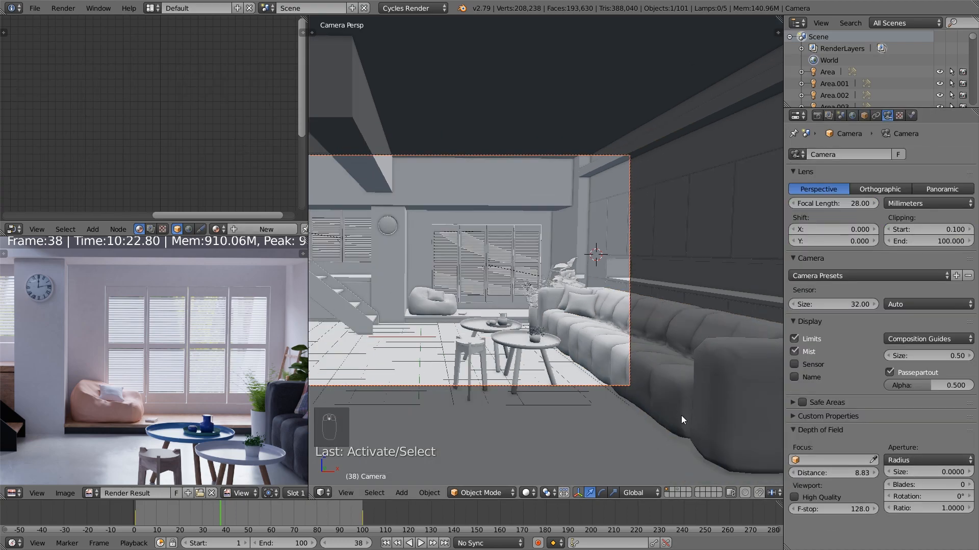
left_click(942, 460)
left_click(929, 433)
left_click(943, 472)
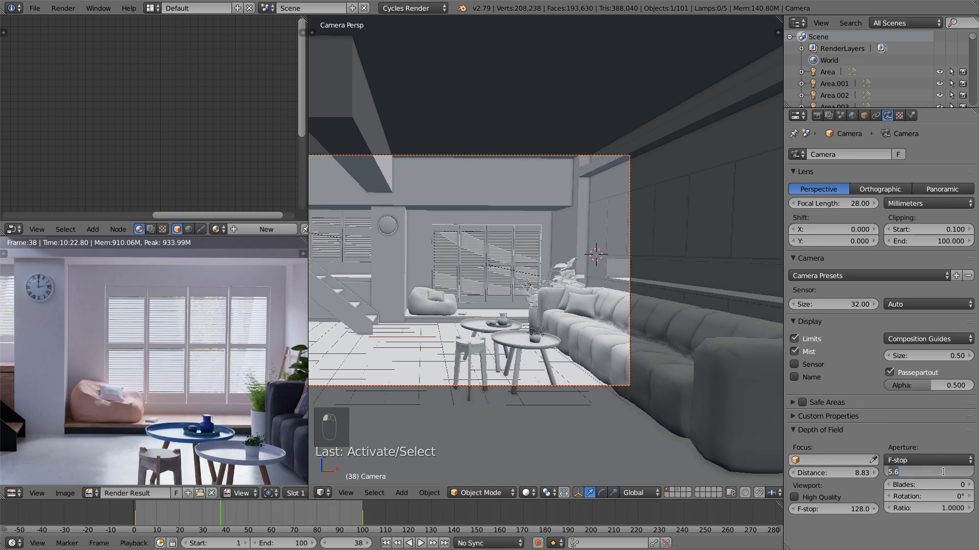
type("2.8")
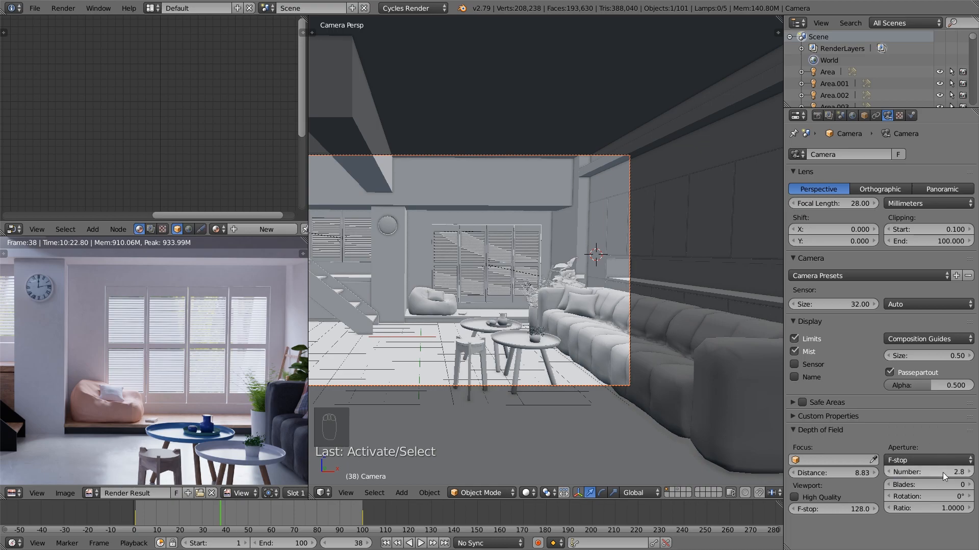
key("Return")
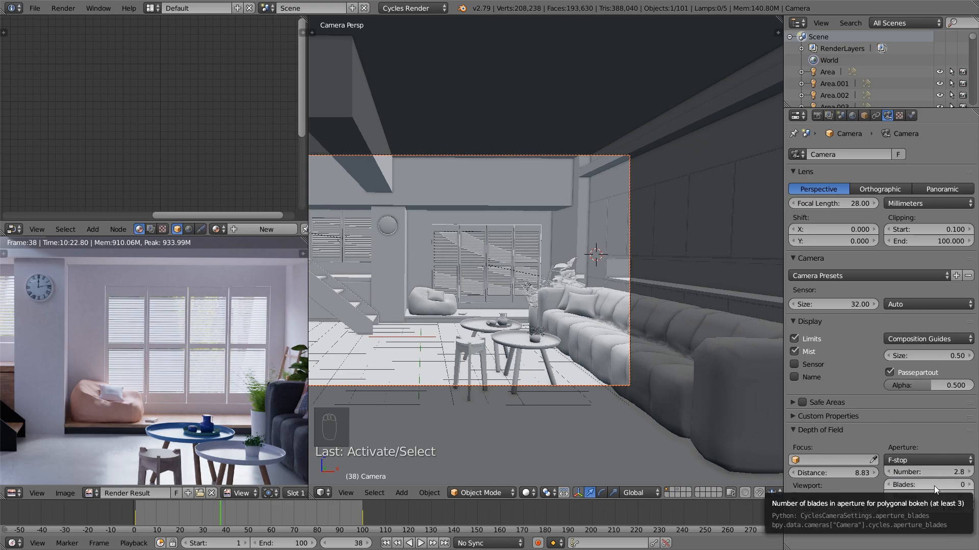
left_click(933, 485)
type("5")
key("Return")
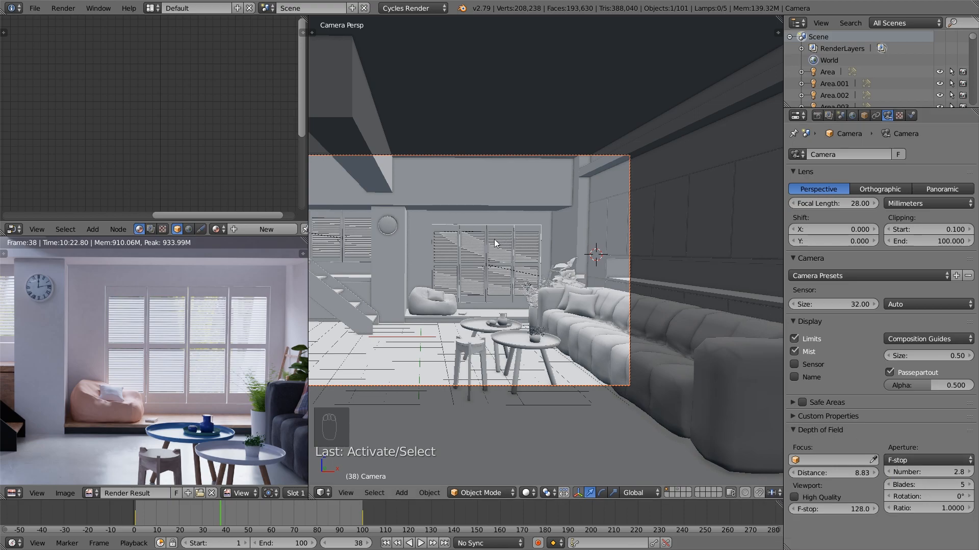
Select the room's wall object and set its Principled BSDF Base Color to R 0.800, G 0.731, B 0.694
scroll(567, 327, "down", 1)
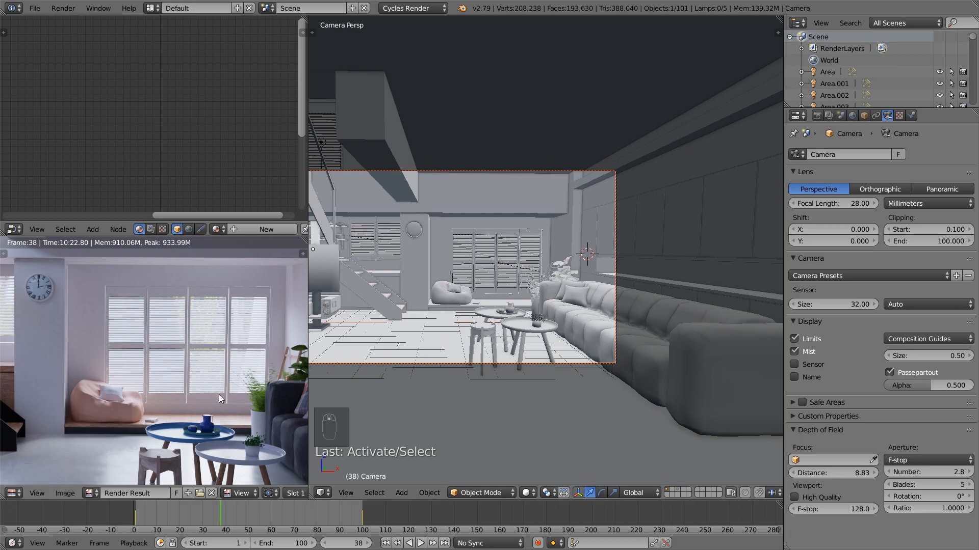
scroll(209, 394, "down", 1)
scroll(203, 395, "down", 1)
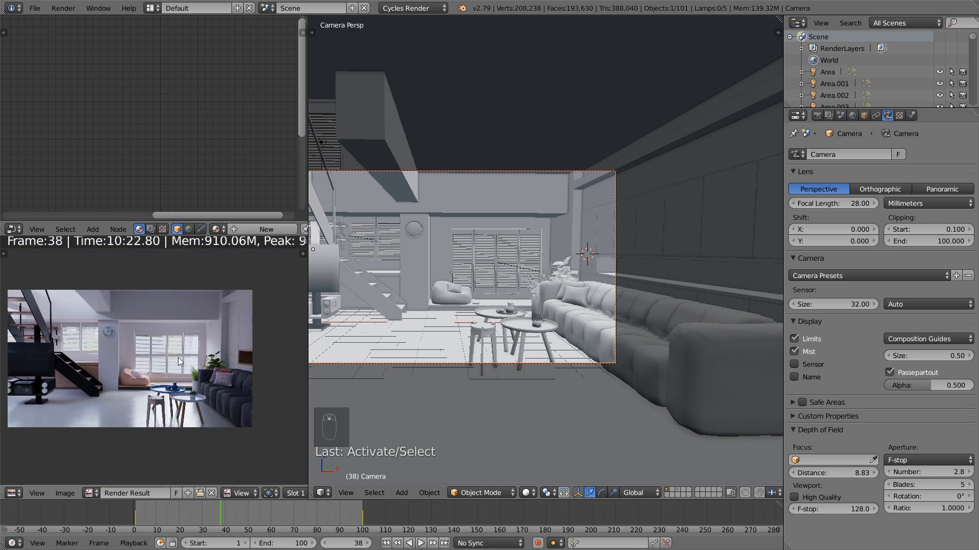
scroll(179, 357, "up", 1)
middle_click_drag(178, 357, 191, 363)
scroll(448, 306, "up", 1)
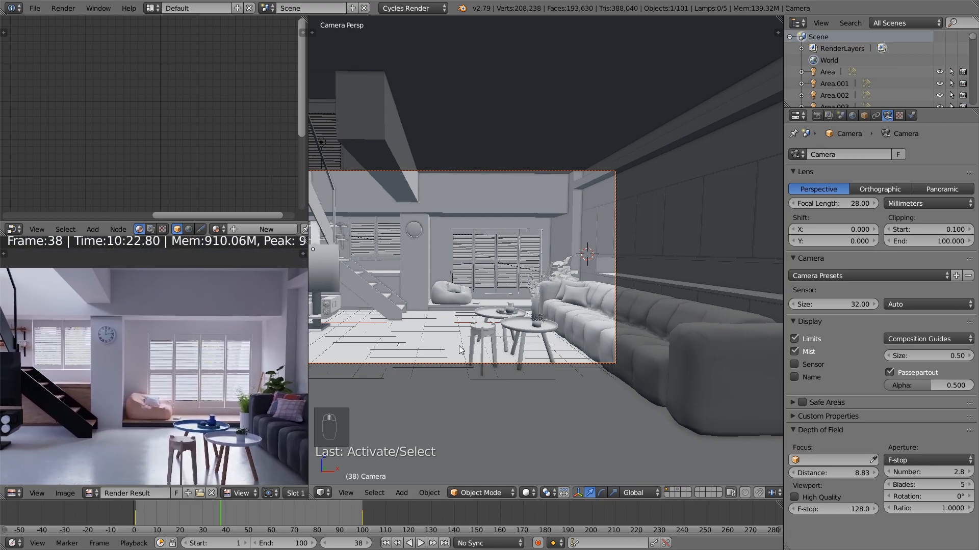
right_click(460, 301)
scroll(196, 206, "up", 2)
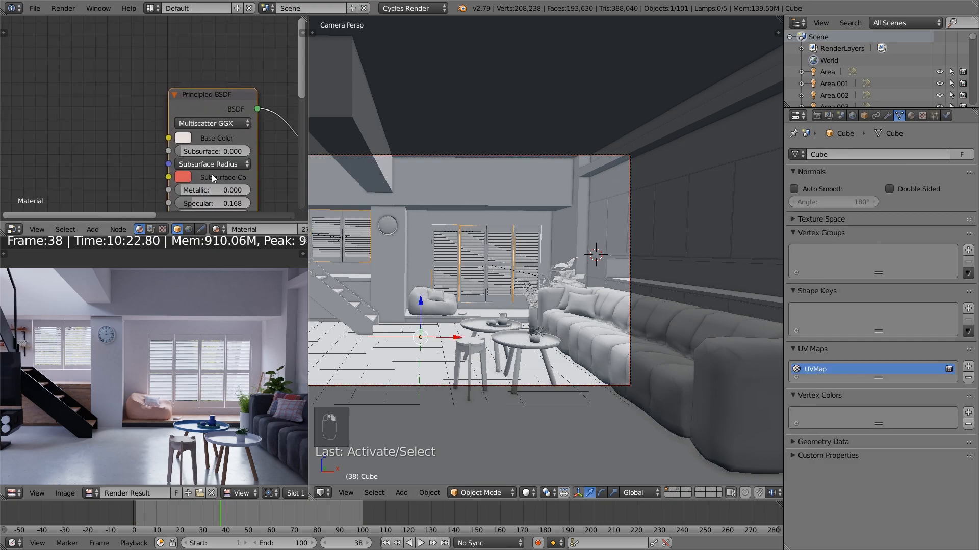
left_click(183, 140)
left_click(223, 197)
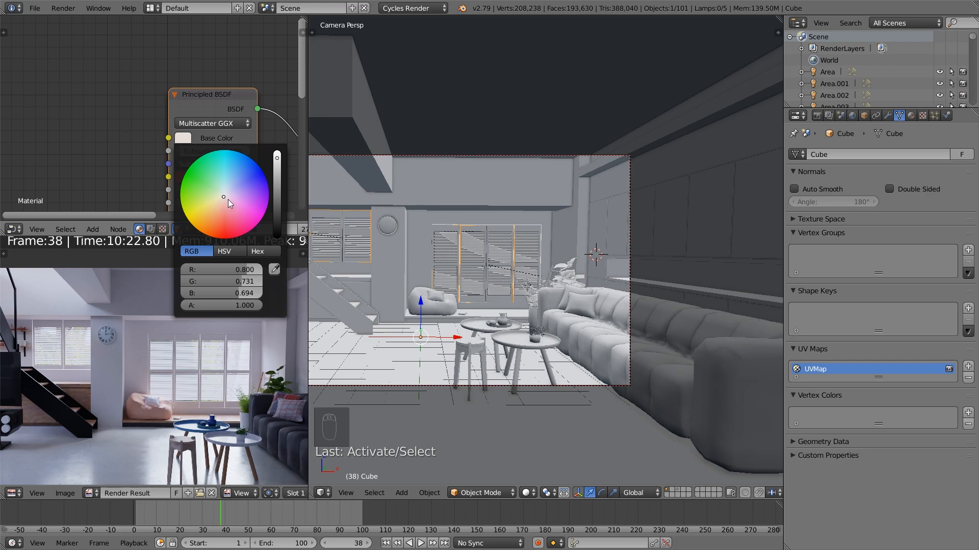
left_click_drag(224, 196, 224, 197)
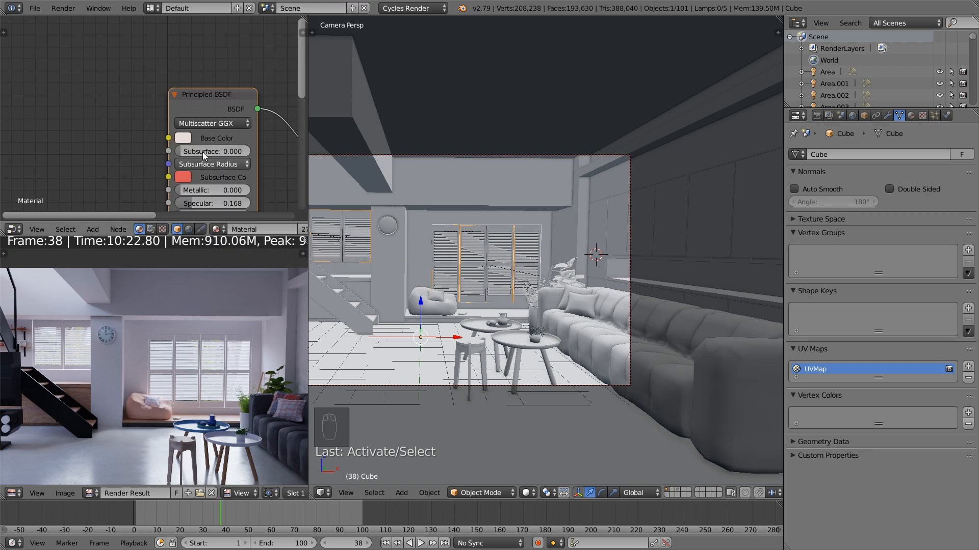
left_click(183, 137)
left_click_drag(223, 196, 224, 197)
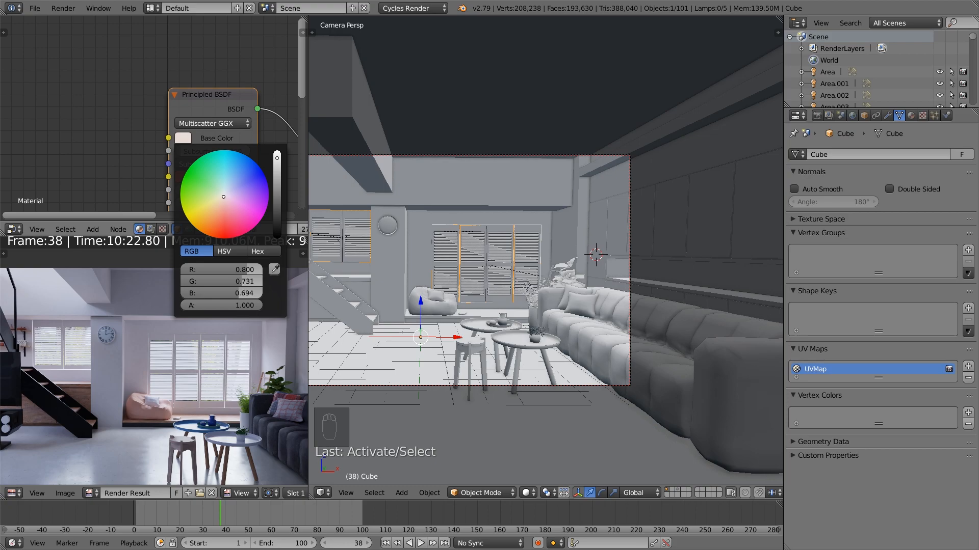
scroll(215, 172, "down", 2)
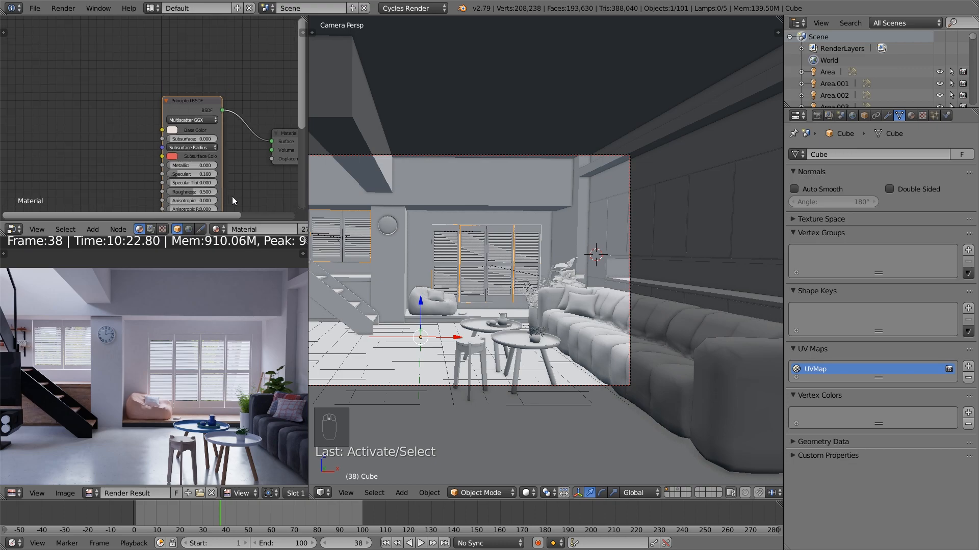
Play the camera animation and set the current frame to 53
scroll(207, 359, "down", 1)
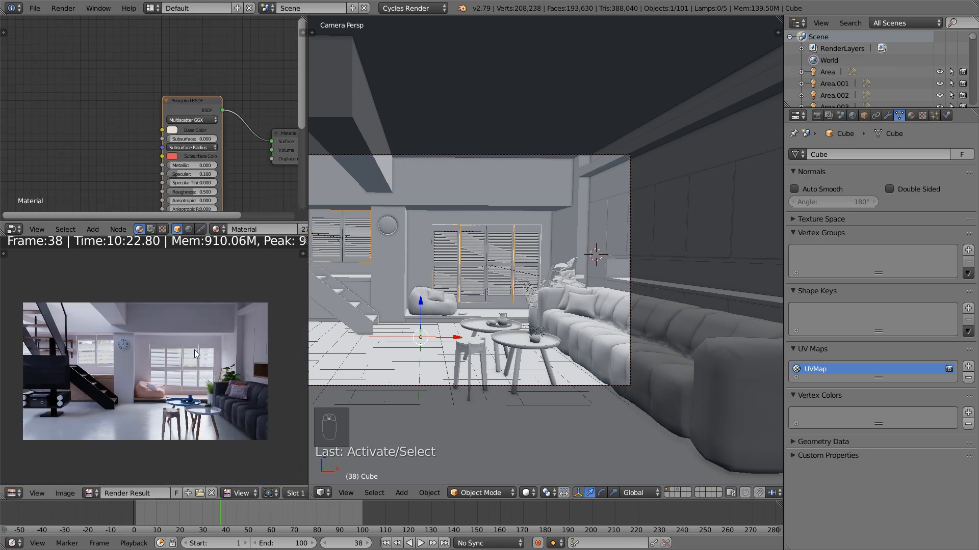
middle_click_drag(219, 178, 191, 167)
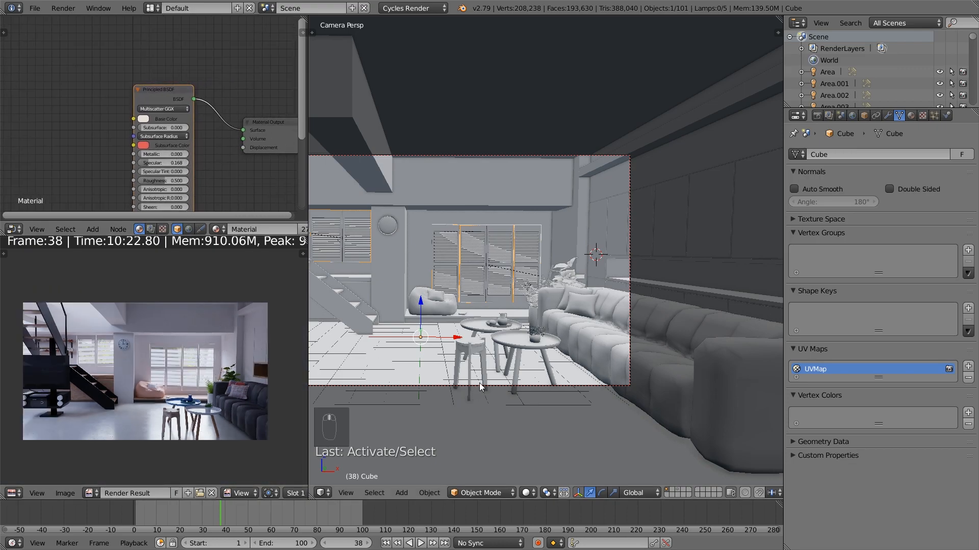
scroll(428, 405, "down", 3)
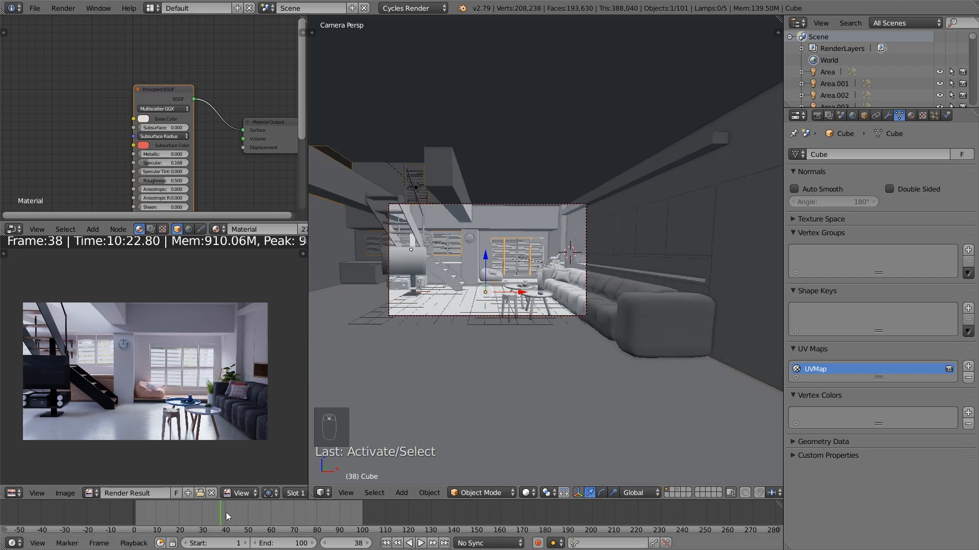
key("alt+a")
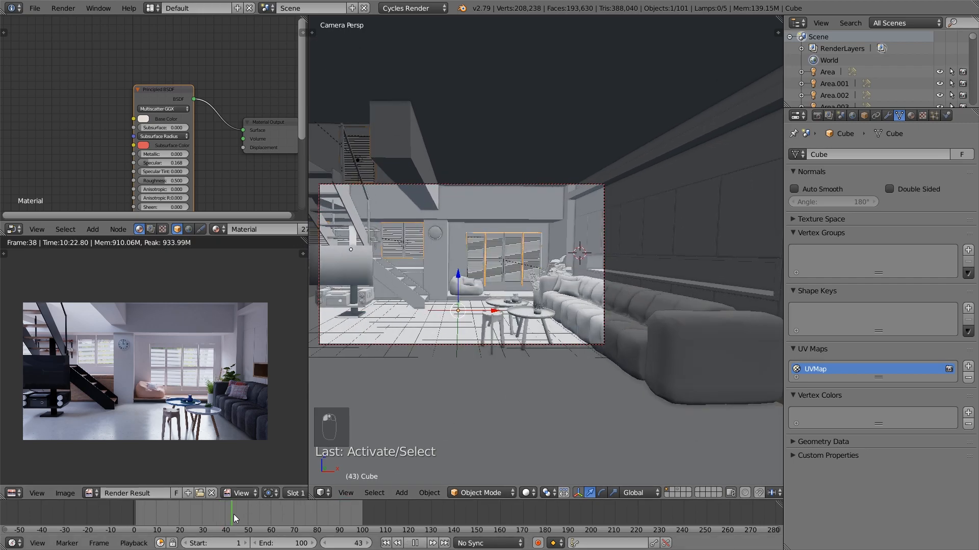
left_click_drag(262, 507, 255, 506)
scroll(431, 341, "up", 4)
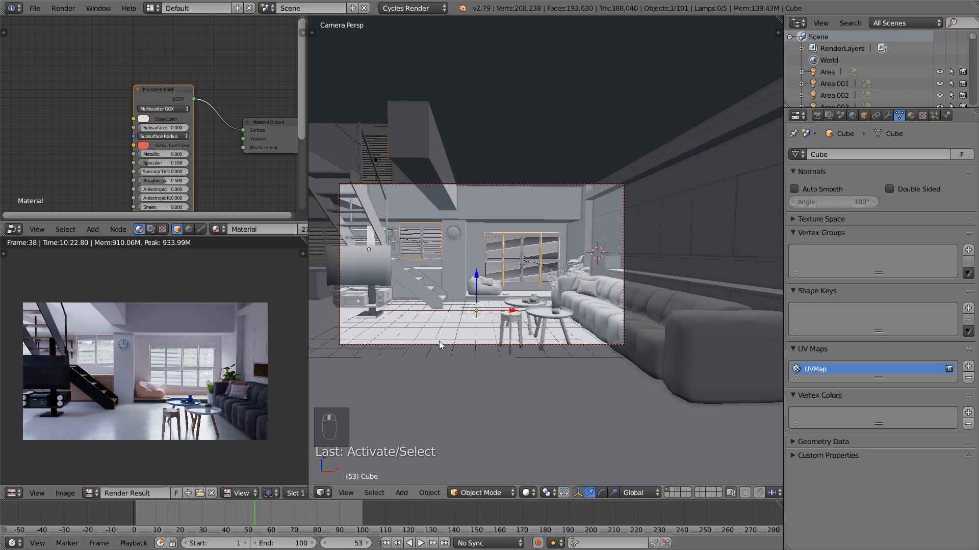
Add the television, its stand and the audio equipment beneath it to the selection
scroll(479, 383, "up", 3)
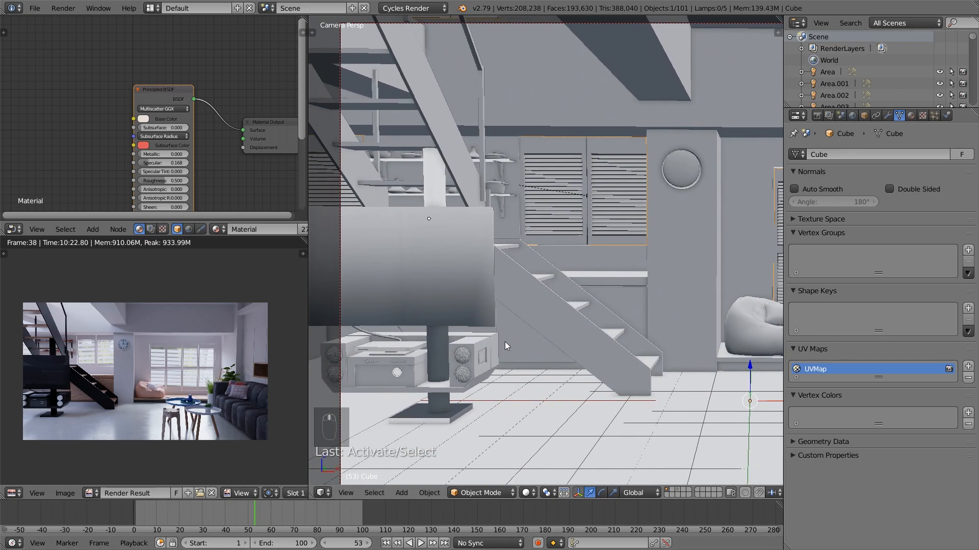
key("b")
left_click_drag(486, 421, 335, 302)
key("b")
left_click_drag(603, 349, 551, 270)
middle_click_drag(551, 269, 552, 269)
scroll(556, 271, "down", 5)
key("b")
middle_click_drag(553, 386, 524, 364)
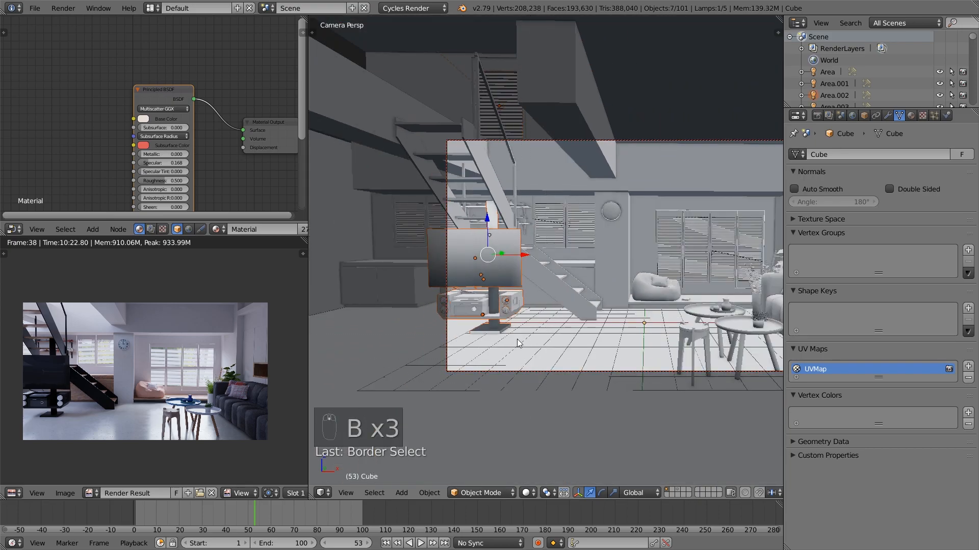
Remove the lamp above the stairs from the selection, shift the television setup slightly along X, and deselect everything
scroll(515, 306, "up", 1)
left_click_drag(508, 259, 509, 258)
key("b")
middle_click_drag(500, 82, 478, 67)
left_click_drag(509, 299, 514, 303)
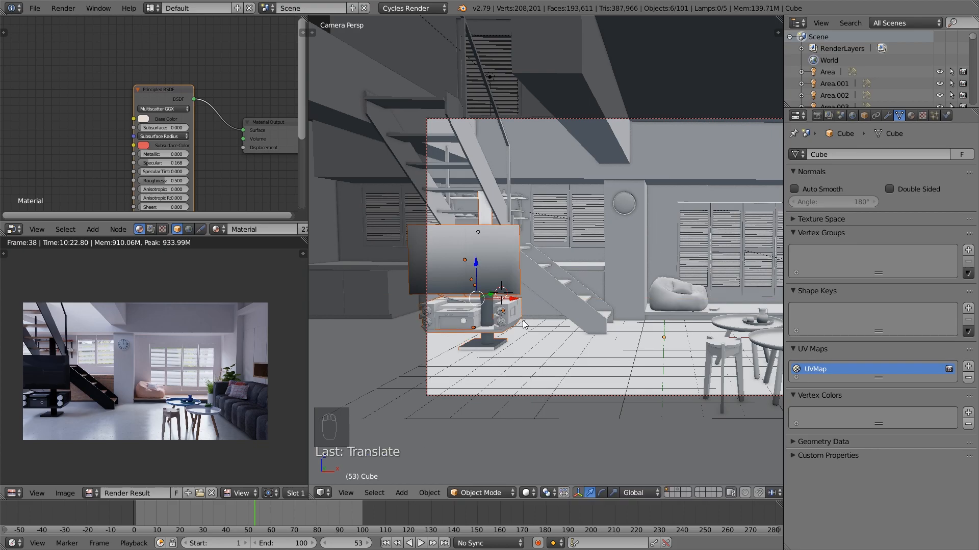
key("a")
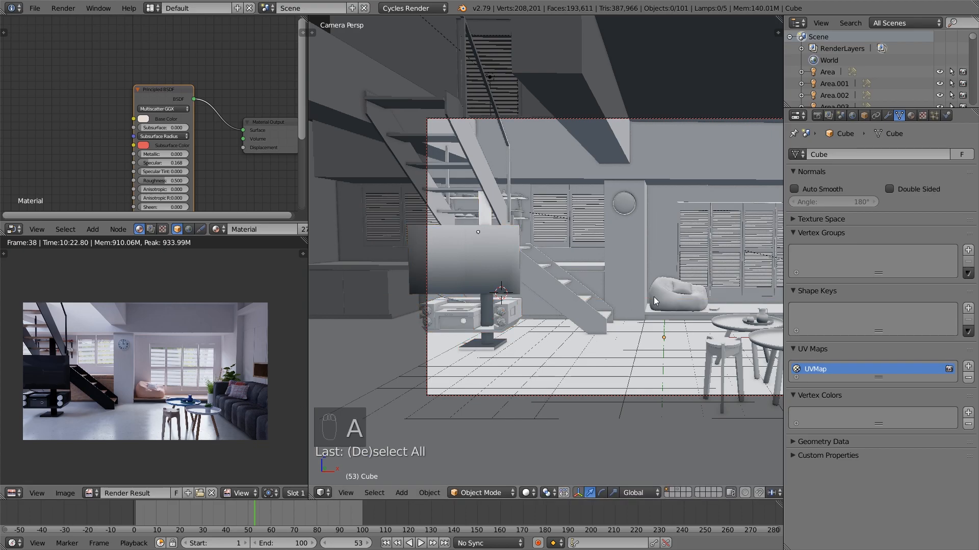
key("a")
key("a")
key("a")
middle_click_drag(649, 311, 554, 313, "shift")
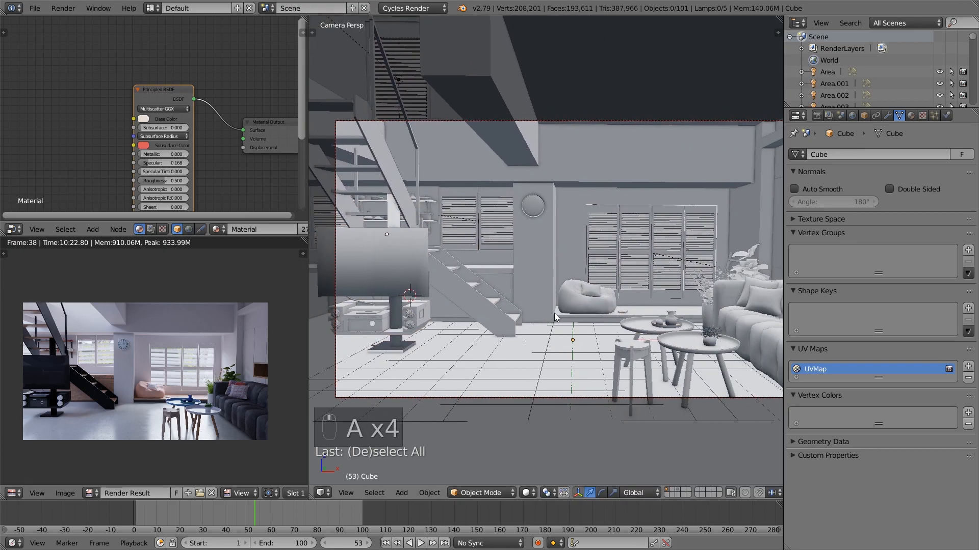
scroll(215, 363, "up", 3)
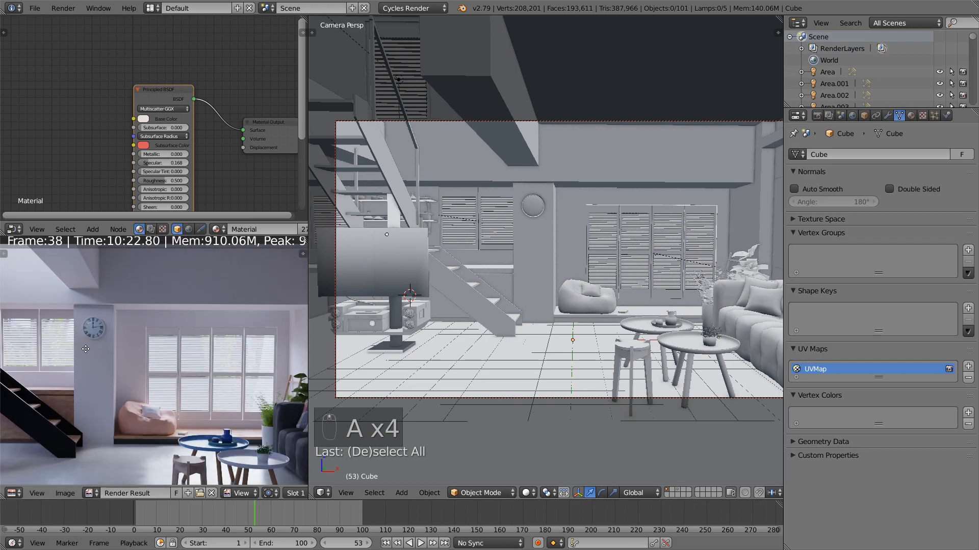
Examine the television, audio equipment and staircase up close in the render result, as well as the whole image
scroll(201, 373, "up", 3)
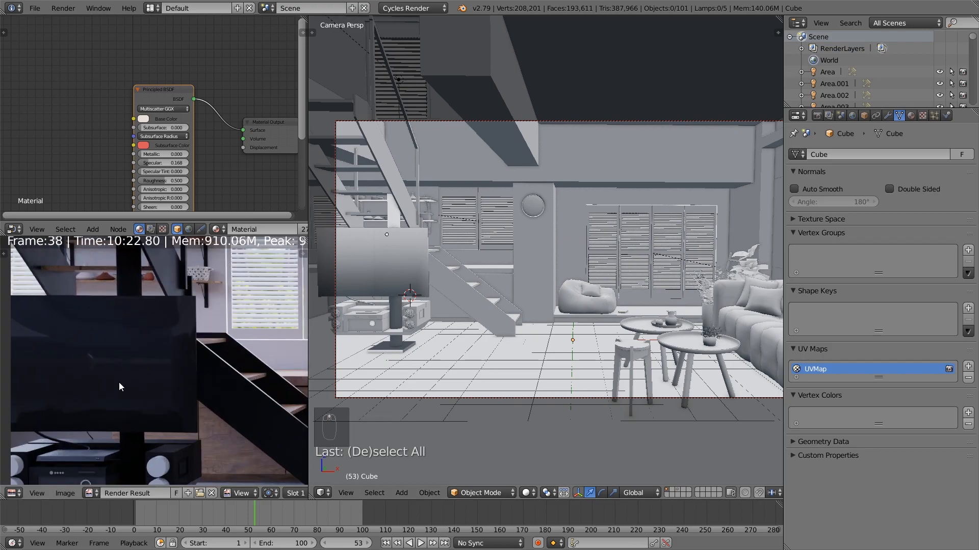
scroll(115, 461, "down", 1)
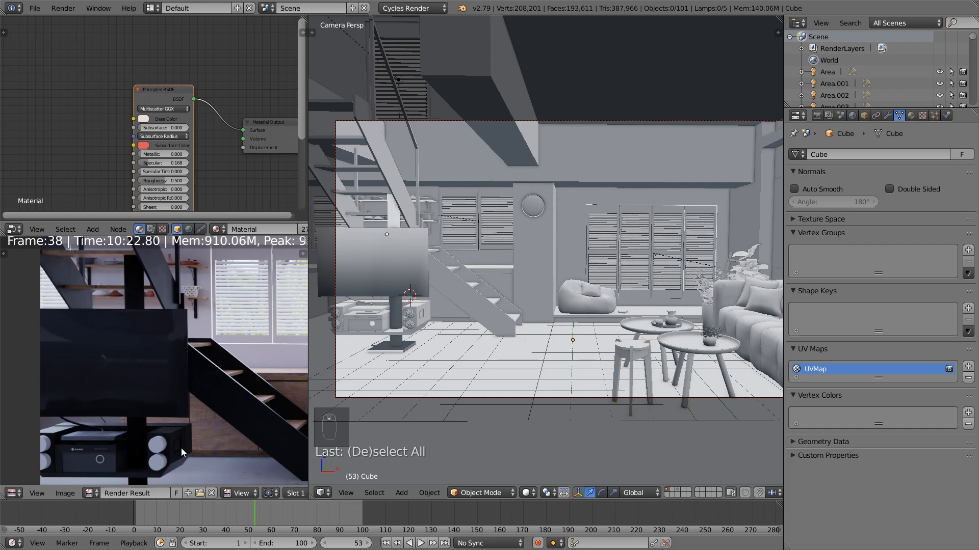
scroll(161, 432, "down", 5)
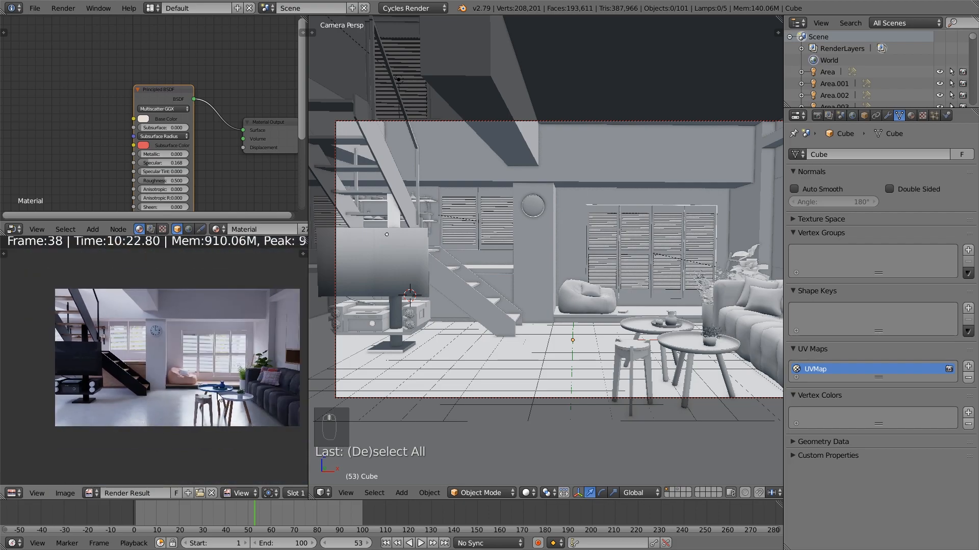
middle_click_drag(196, 410, 185, 417)
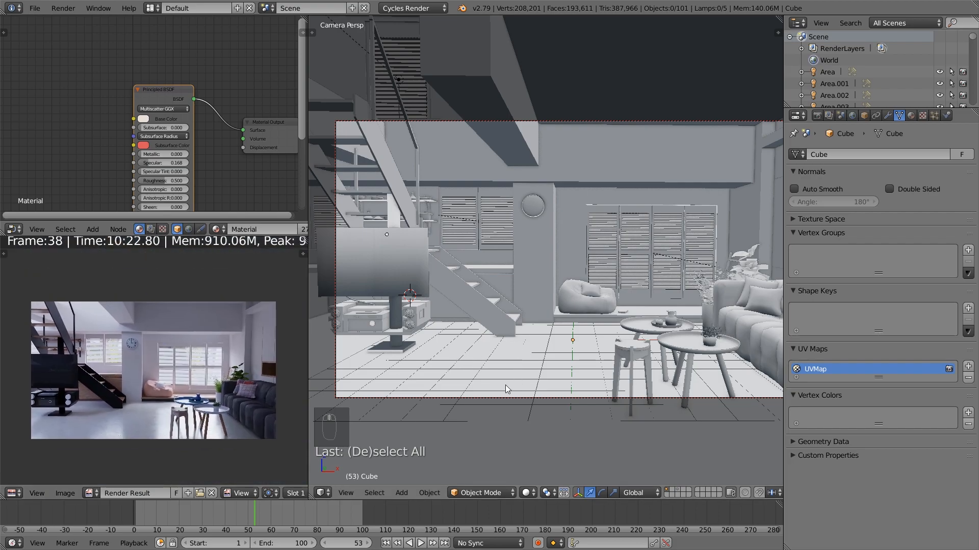
Widen the 3D viewport beside the render result, fit the whole camera frame in it and leave every object deselected
left_click_drag(309, 308, 285, 308)
scroll(589, 291, "down", 1)
middle_click_drag(589, 291, 549, 294, "shift")
key("a")
key("a")
scroll(549, 297, "down", 2)
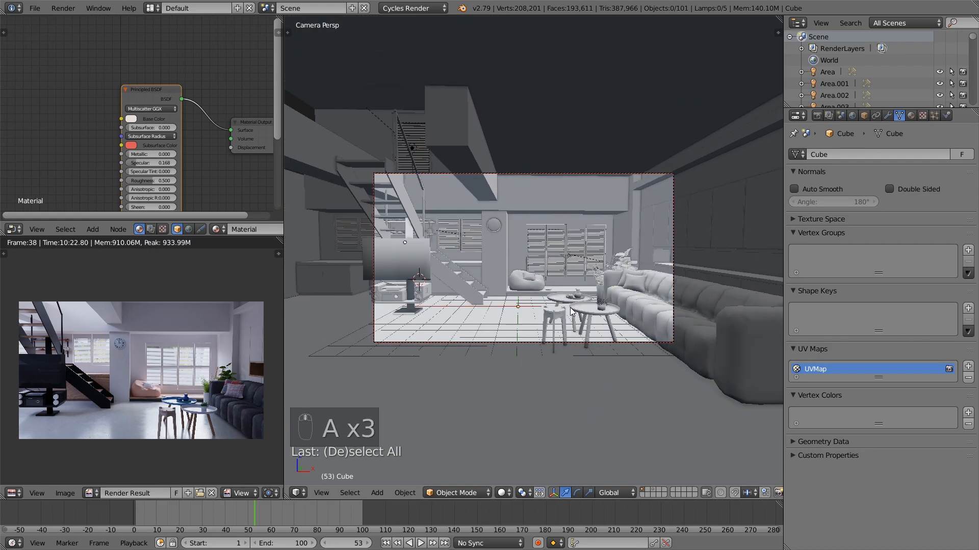
Render a new still image of the interior from the camera view
left_click(35, 8)
scroll(600, 281, "up", 1)
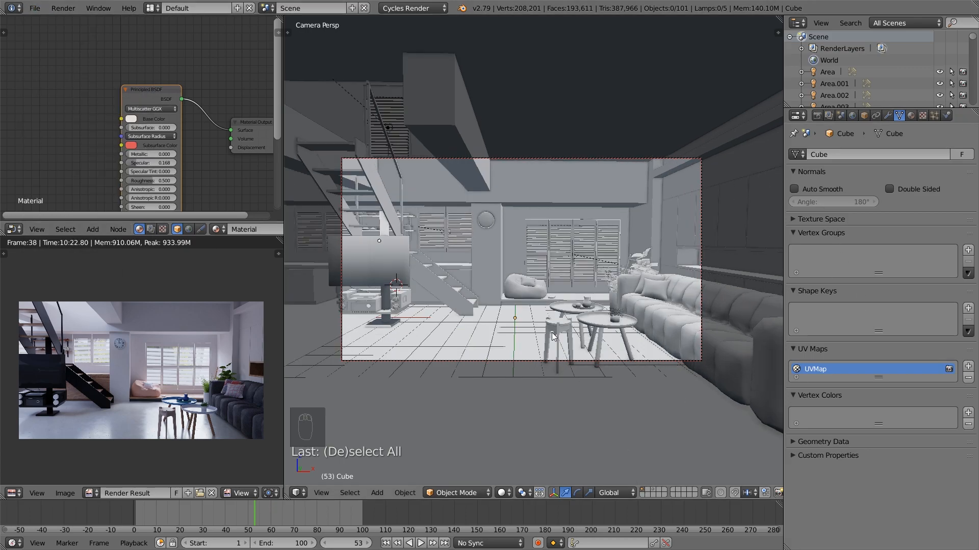
key("F12")
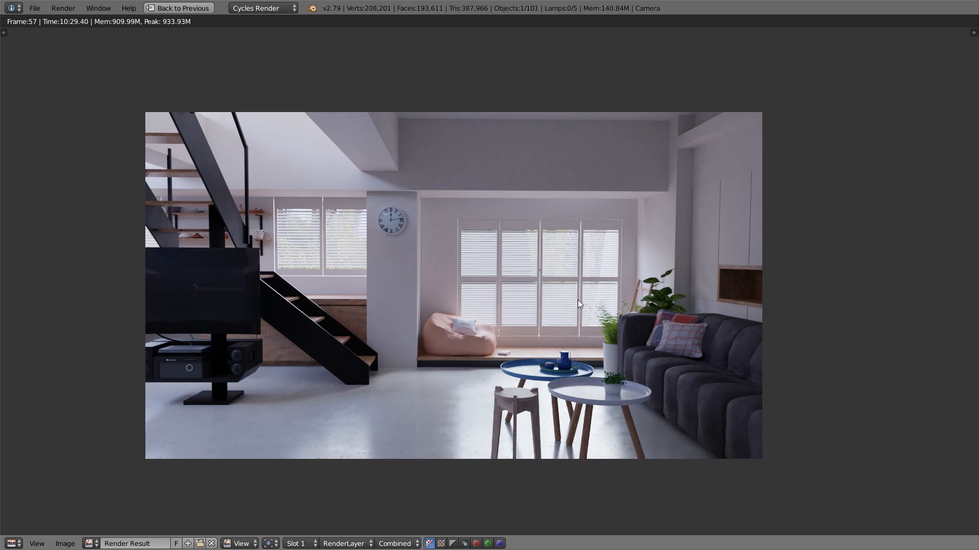
Leave the full-screen render view and return to the multi-editor layout
scroll(588, 297, "down", 1)
middle_click_drag(583, 298, 545, 303)
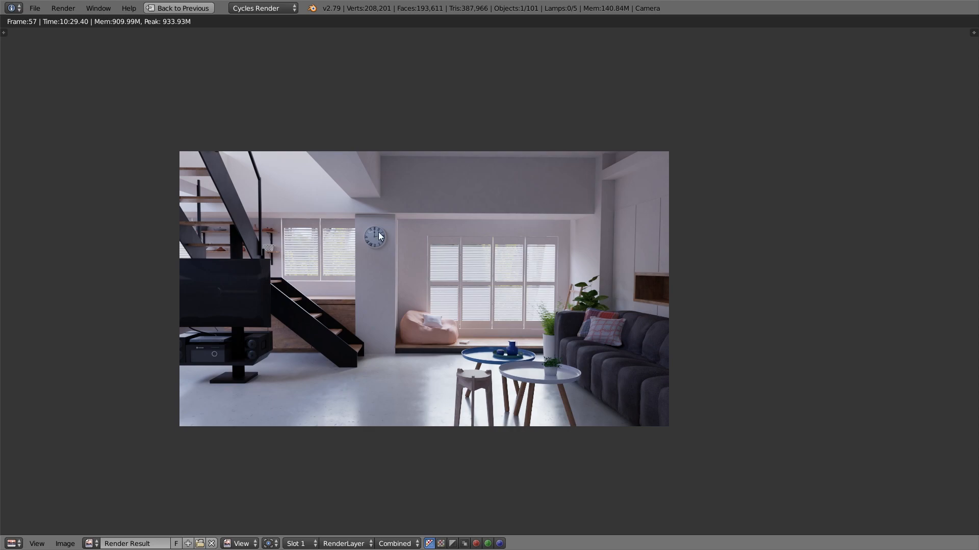
key("shift+space")
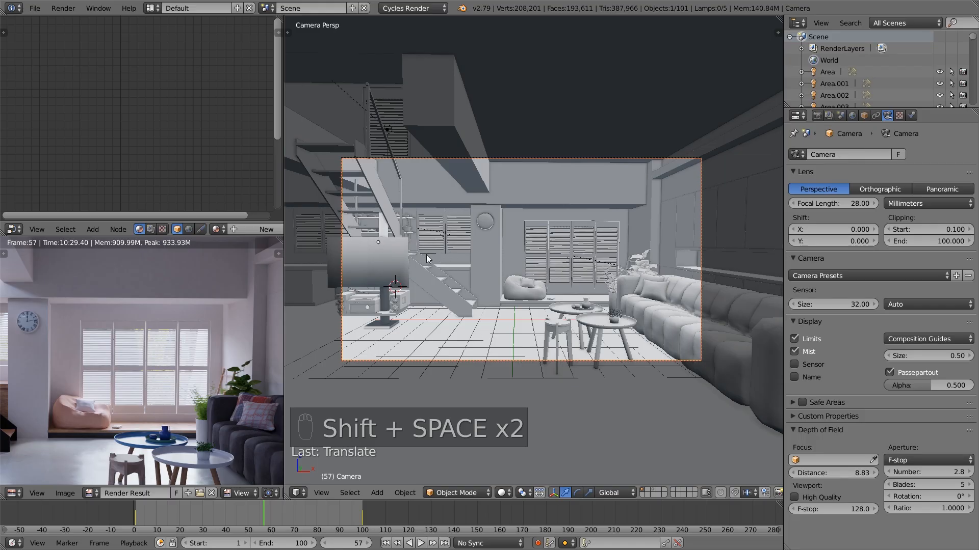
scroll(228, 319, "down", 1)
Set the exposure in the scene's color management to 3
left_click(828, 116)
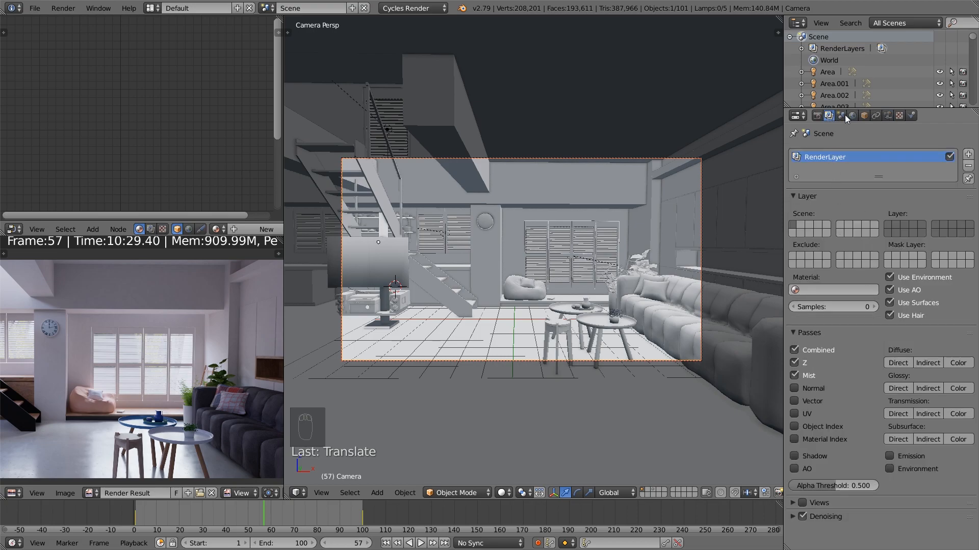
left_click(840, 115)
left_click_drag(877, 430, 877, 430)
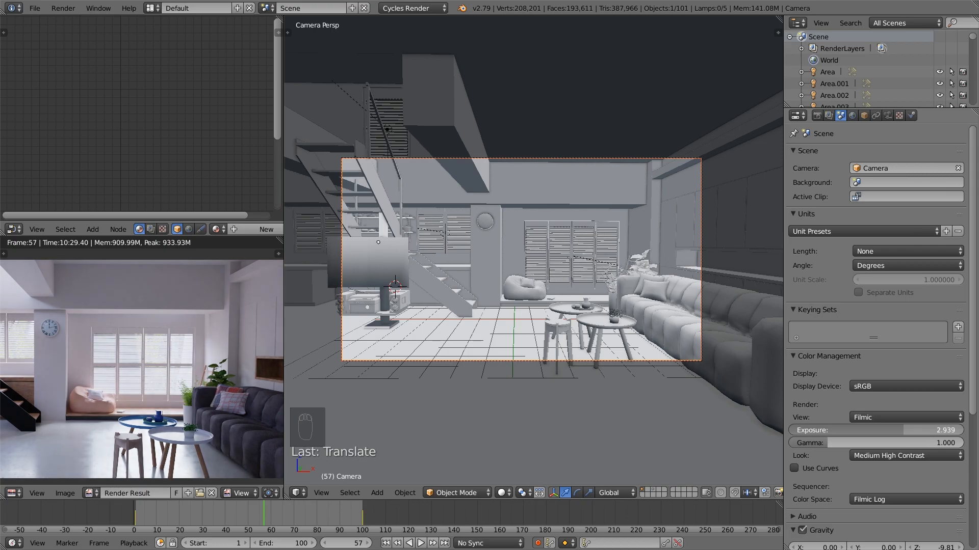
left_click_drag(903, 430, 904, 429)
left_click(905, 430)
type("3")
key("Return")
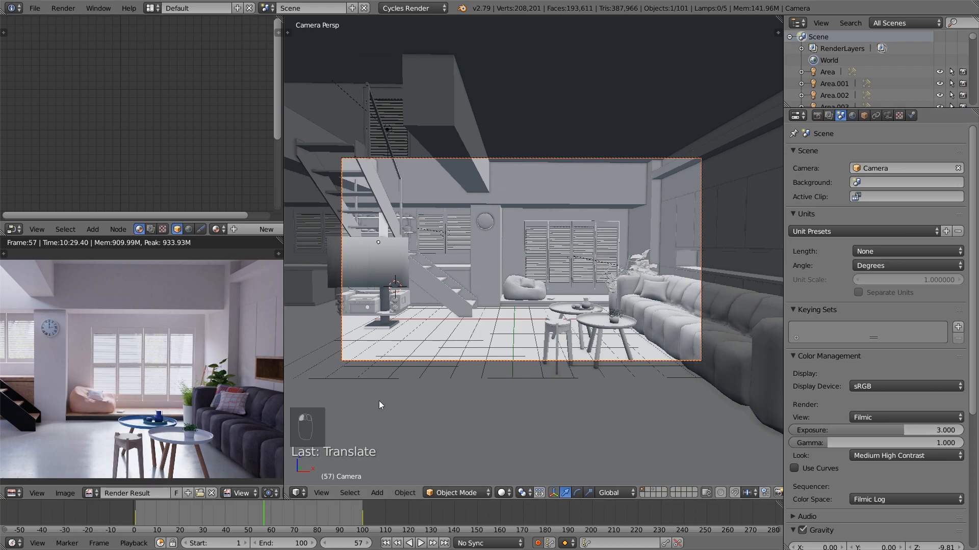
Change the color management look to High Contrast with the whole render in view
scroll(227, 377, "down", 2)
middle_click_drag(227, 377, 247, 378)
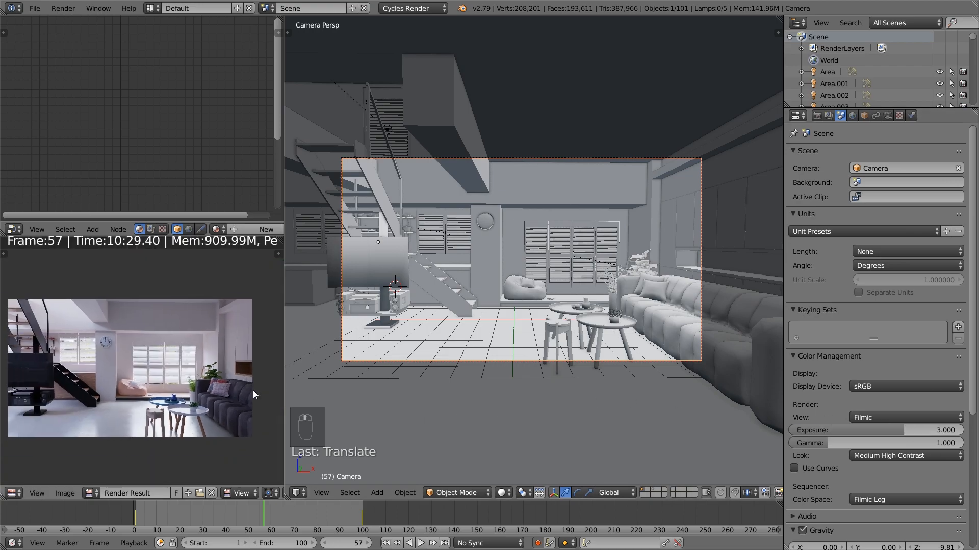
left_click(901, 454)
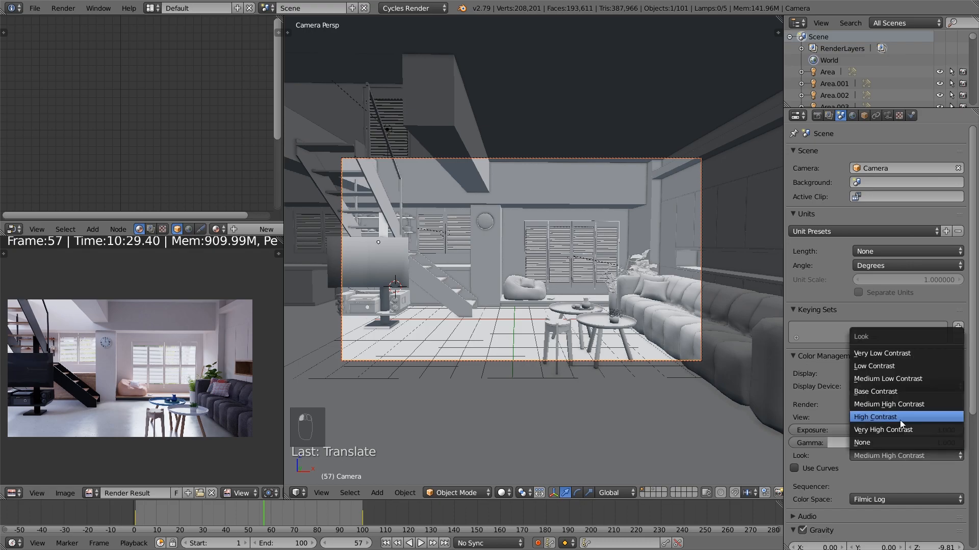
left_click(903, 420)
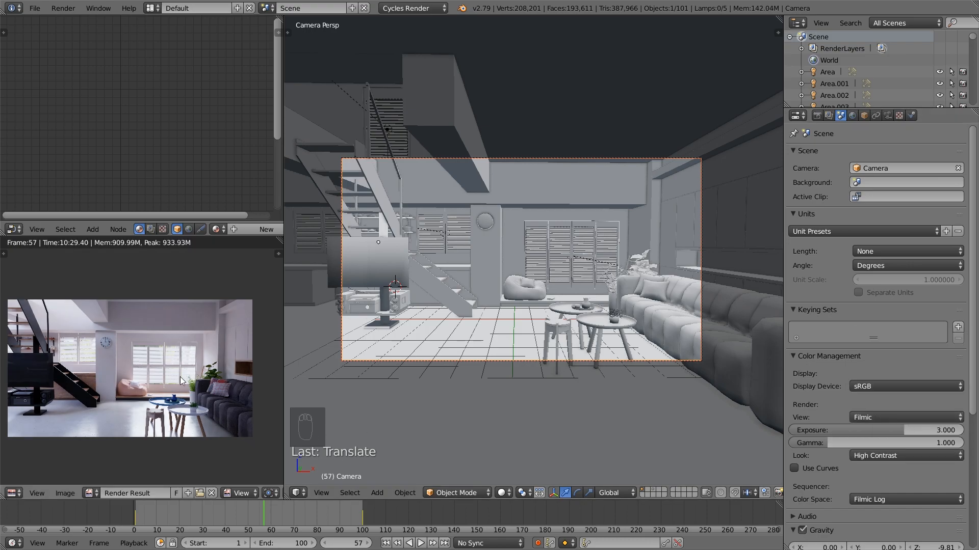
Switch to the Compositing screen layout and enable compositing nodes in an enlarged node editor without its sidebar
left_click(152, 8)
left_click(193, 52)
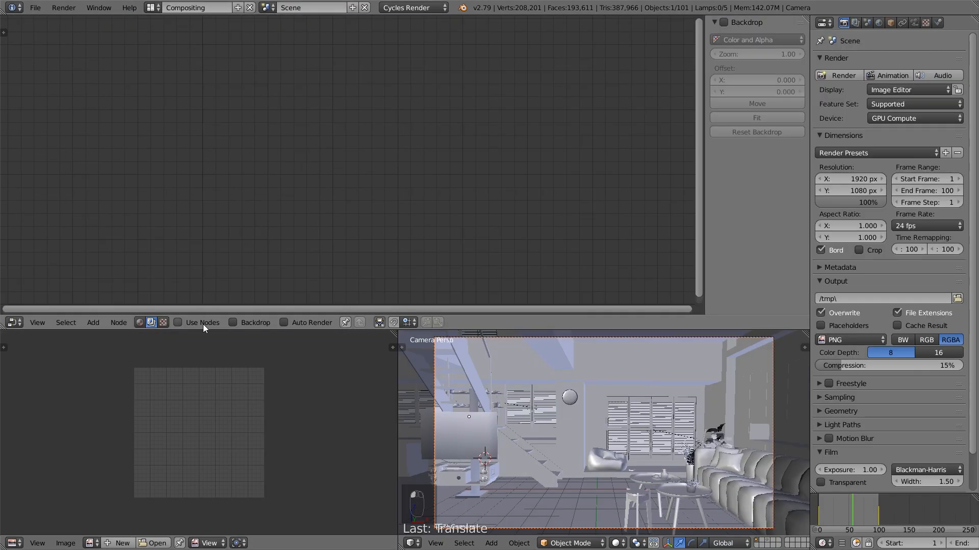
left_click(178, 322)
left_click_drag(377, 332, 387, 440)
key("n")
Spread the Render Layers and Composite nodes far apart to make room between them
scroll(433, 274, "down", 3)
middle_click_drag(435, 275, 381, 320)
left_click_drag(285, 203, 138, 175)
left_click_drag(415, 195, 744, 178)
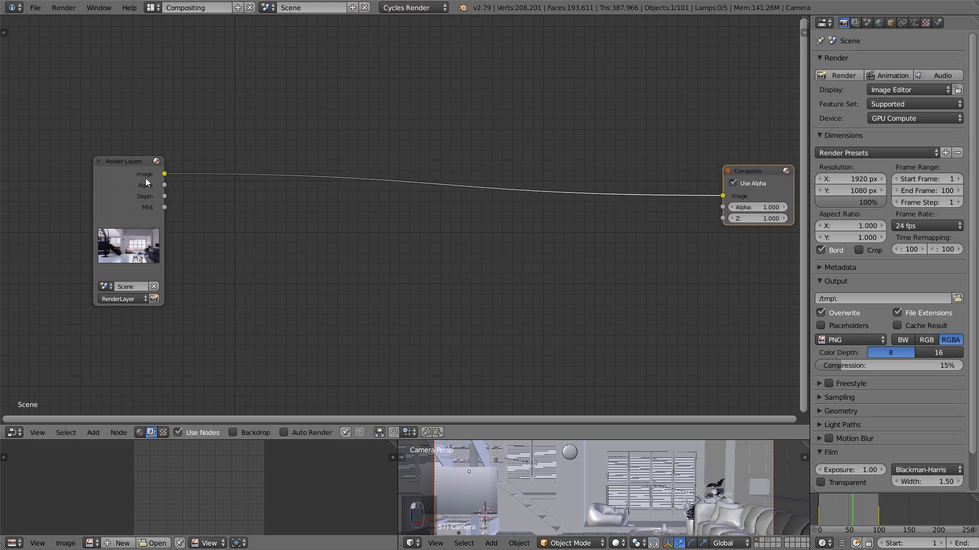
left_click_drag(146, 178, 85, 179)
Add a ColorRamp node fed by the Render Layers image output and enable the backdrop
key("shift+a")
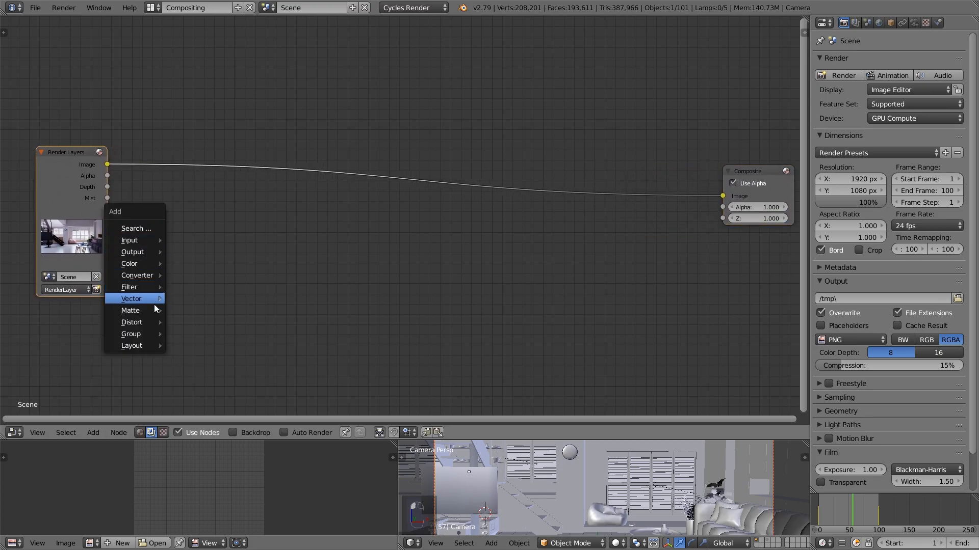
mouse_move(146, 275)
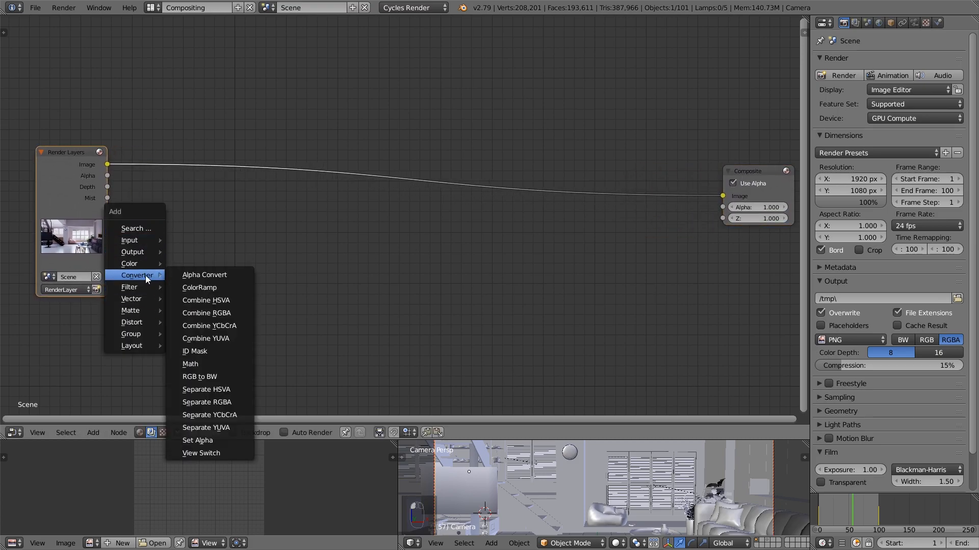
left_click(214, 288)
left_click(194, 272)
left_click_drag(107, 166, 200, 363)
left_click_drag(237, 289, 232, 280)
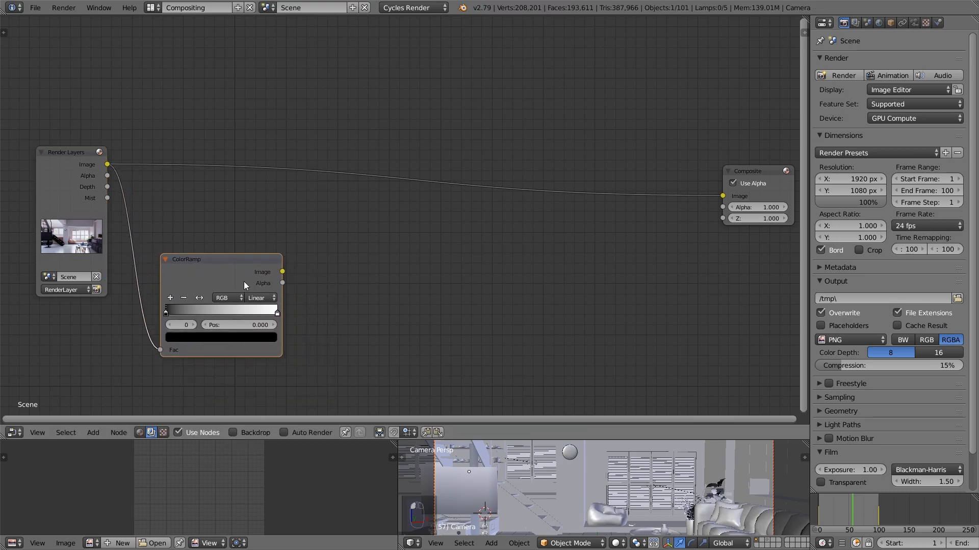
left_click(233, 433)
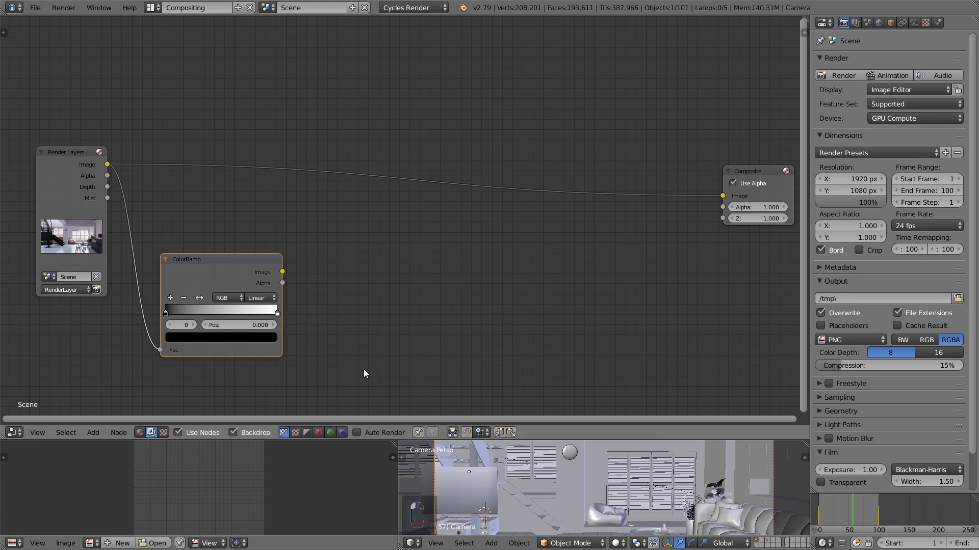
Add a Sun Beams filter node and feed it the ColorRamp's image output
key("shift+a")
mouse_move(311, 274)
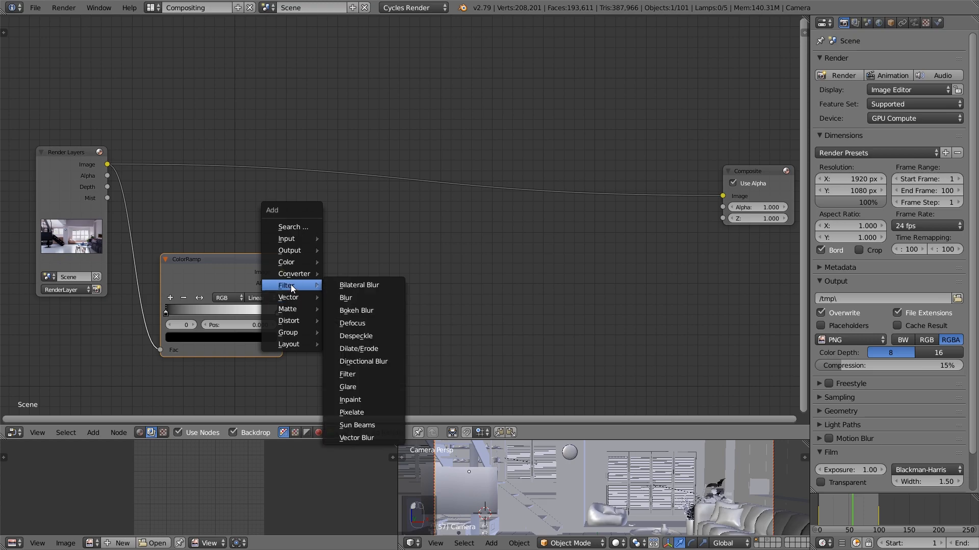
left_click(368, 423)
left_click(333, 291)
left_click_drag(282, 272, 335, 349)
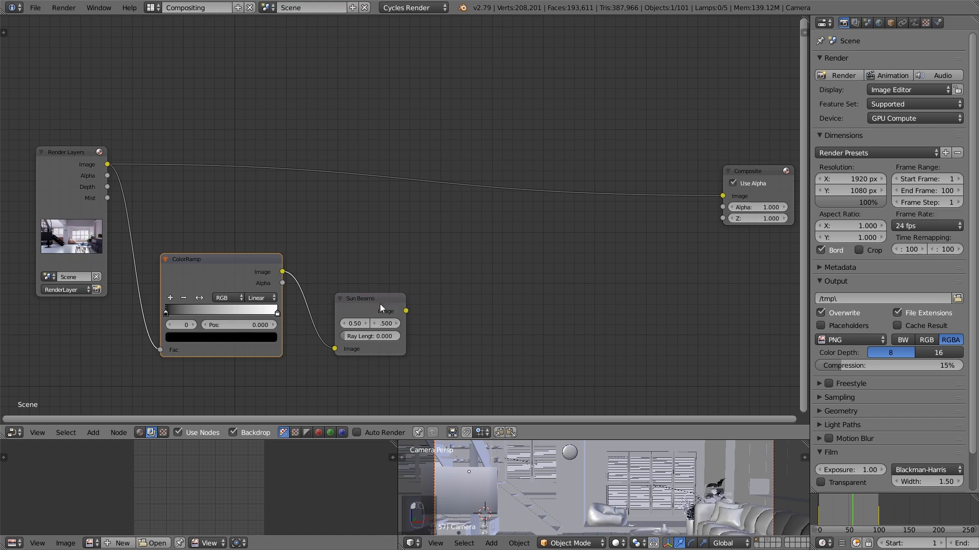
Connect a Viewer to the Sun Beams node, move it aside, and set the ray length to about 0.207
middle_click_drag(481, 301, 428, 309)
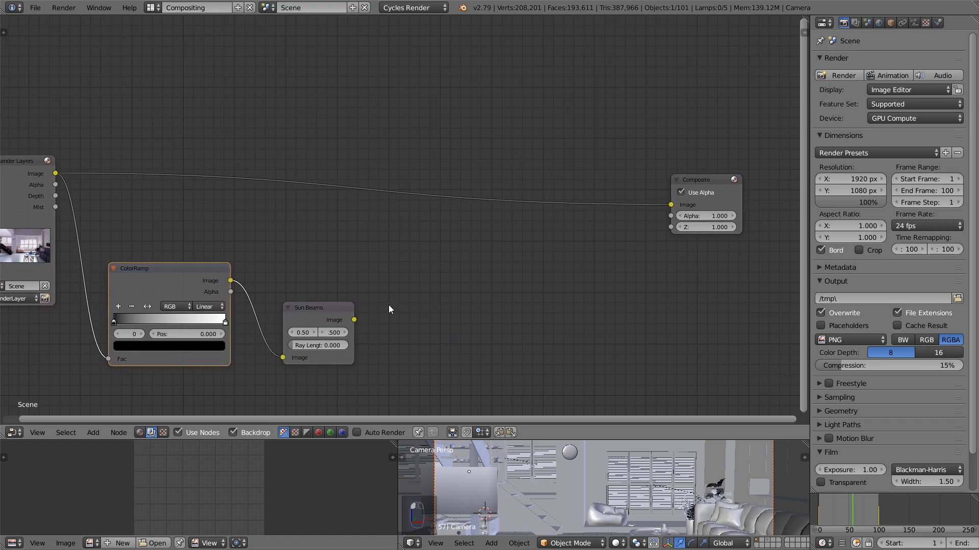
left_click(341, 316, "ctrl+shift")
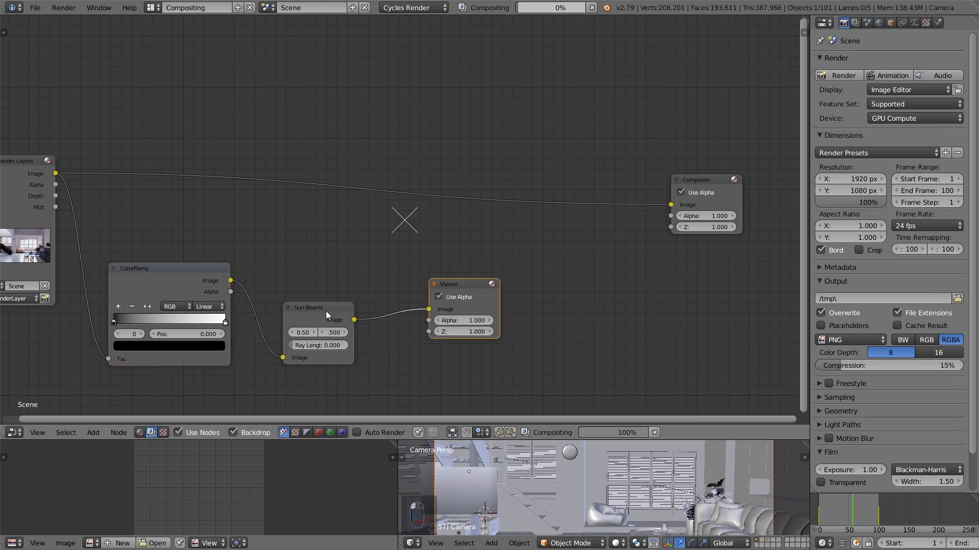
left_click_drag(480, 285, 606, 276)
left_click_drag(322, 312, 380, 339)
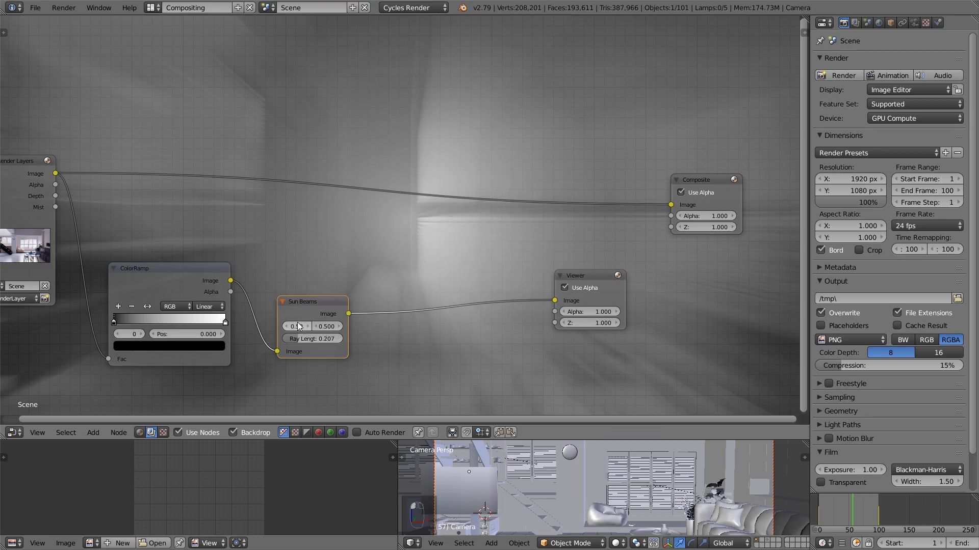
Set the vertical source position of the Sun Beams node to 0.700
left_click(337, 326)
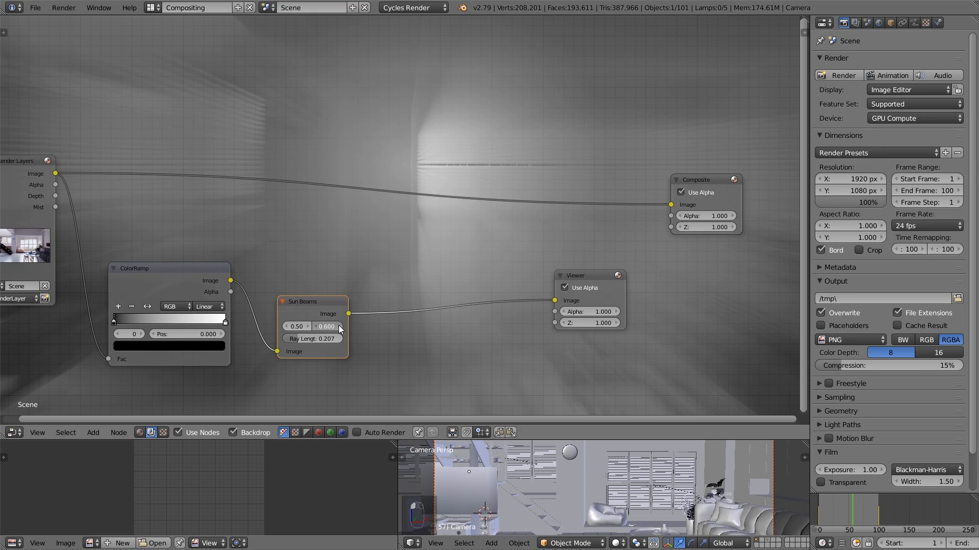
left_click(337, 327)
left_click(338, 326)
left_click(314, 327)
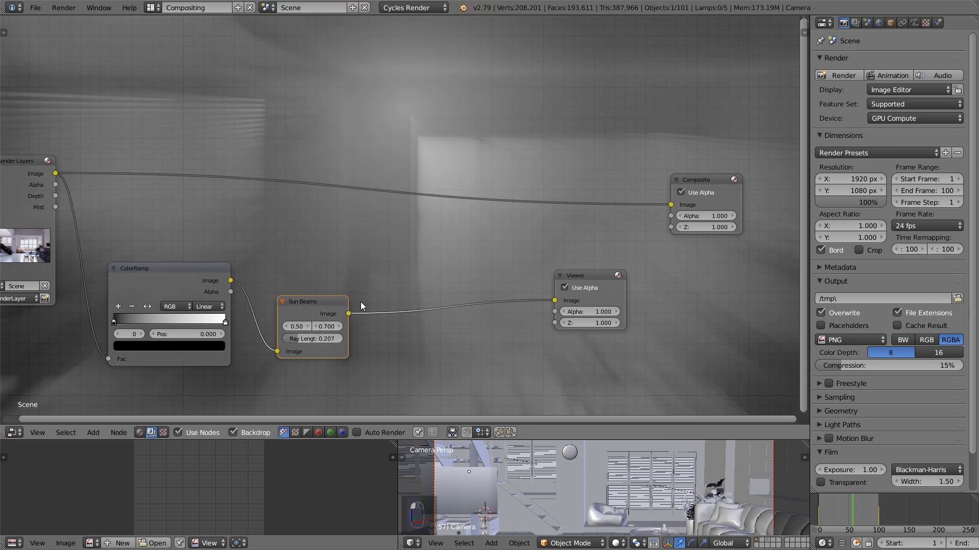
Preview the ColorRamp in the Viewer and move its black stop to about 0.259 and white stop to about 0.510
left_click(169, 289, "ctrl+shift")
left_click_drag(115, 322, 143, 317)
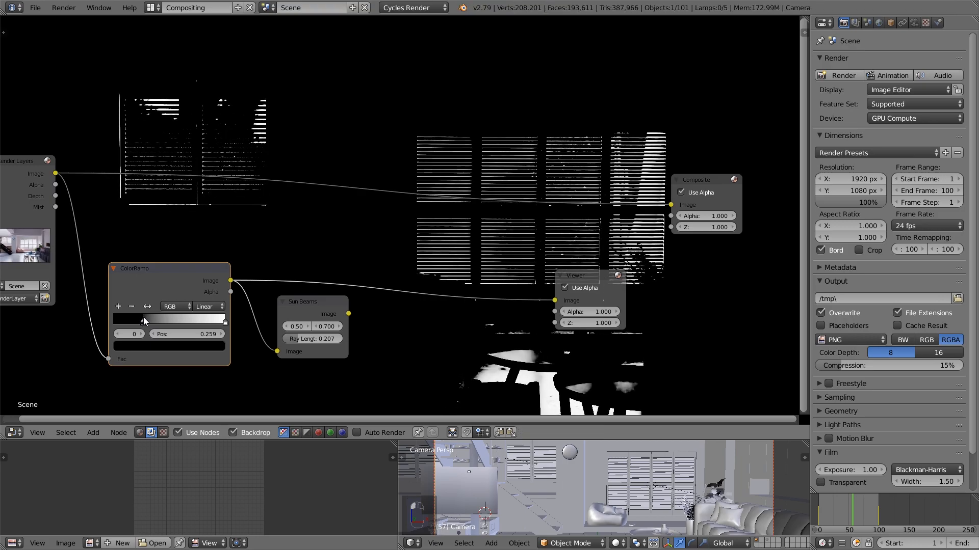
left_click_drag(225, 326, 170, 326)
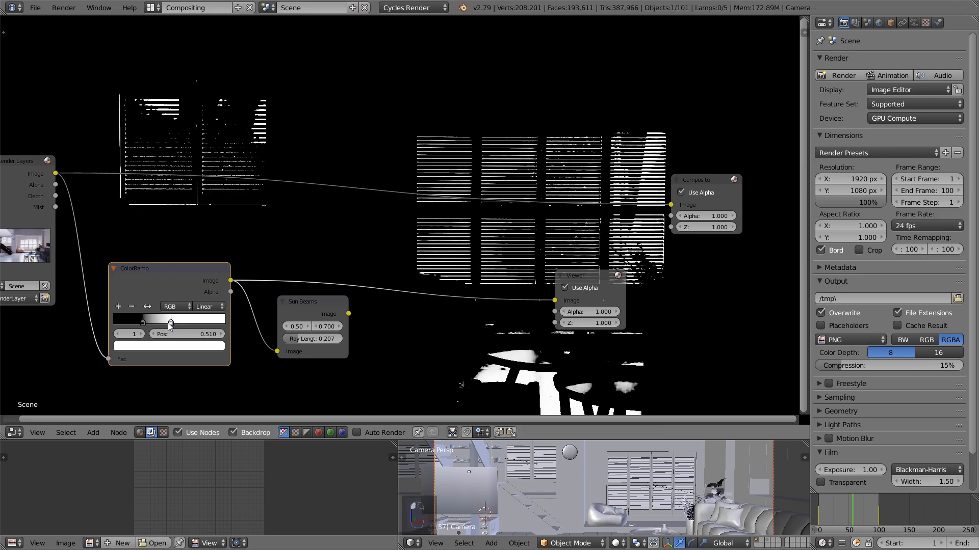
Shrink and reposition the backdrop to show the full image, and move the Render Layers node away from the ColorRamp
key("v")
key("v")
key("v")
key("v")
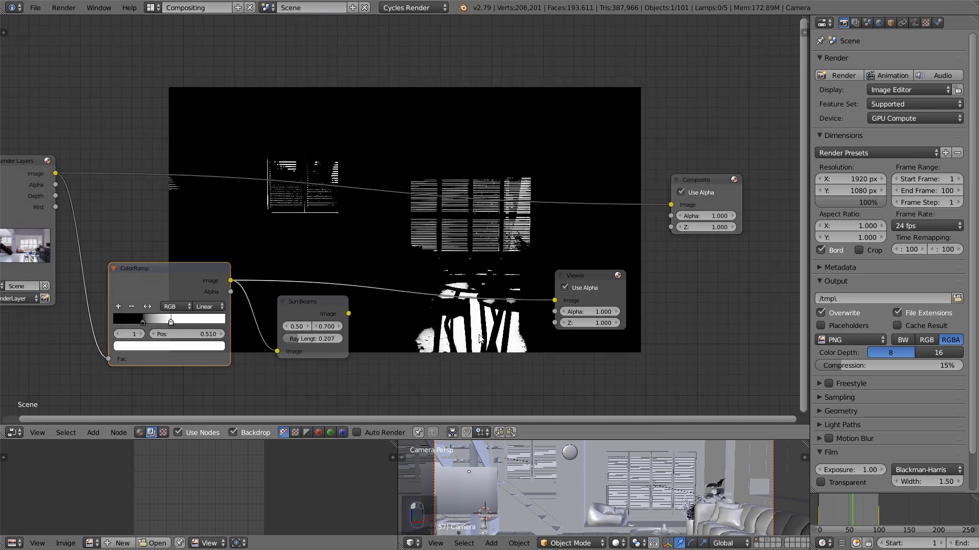
middle_click_drag(479, 336, 464, 335, "alt")
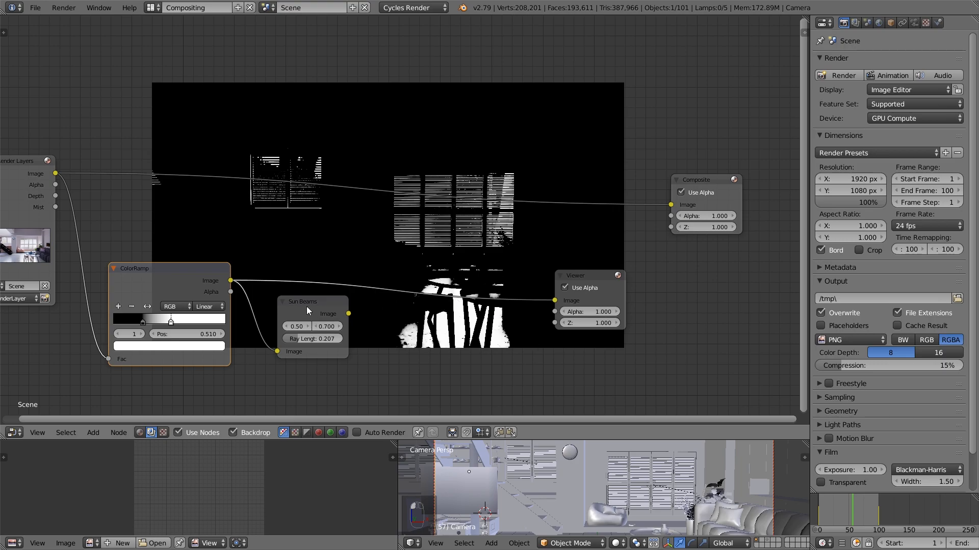
key("Home")
left_click_drag(130, 152, 80, 132)
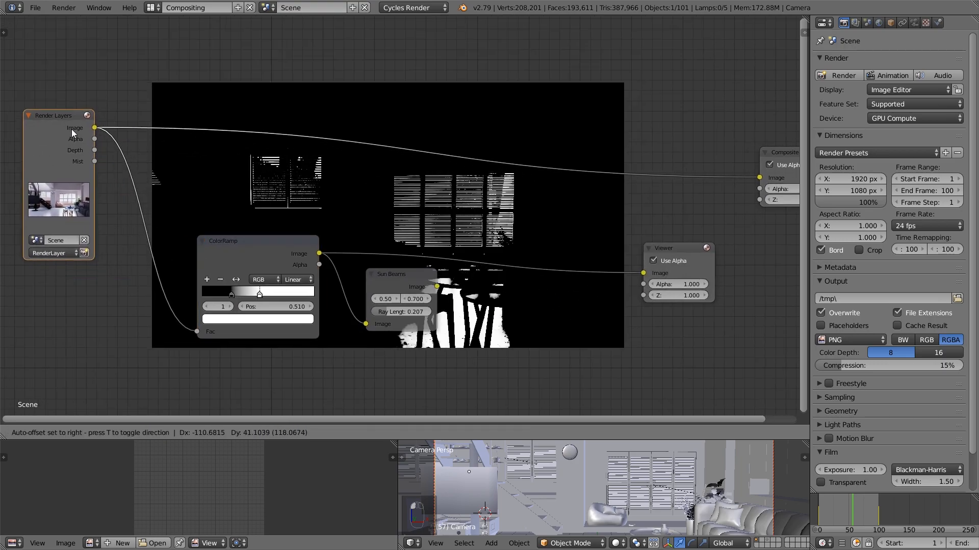
middle_click_drag(274, 222, 261, 193)
Add a Box Mask over the bright floor area, with position 0.62, 0.160, width 0.312 and height 0.215
key("shift+a")
mouse_move(239, 335)
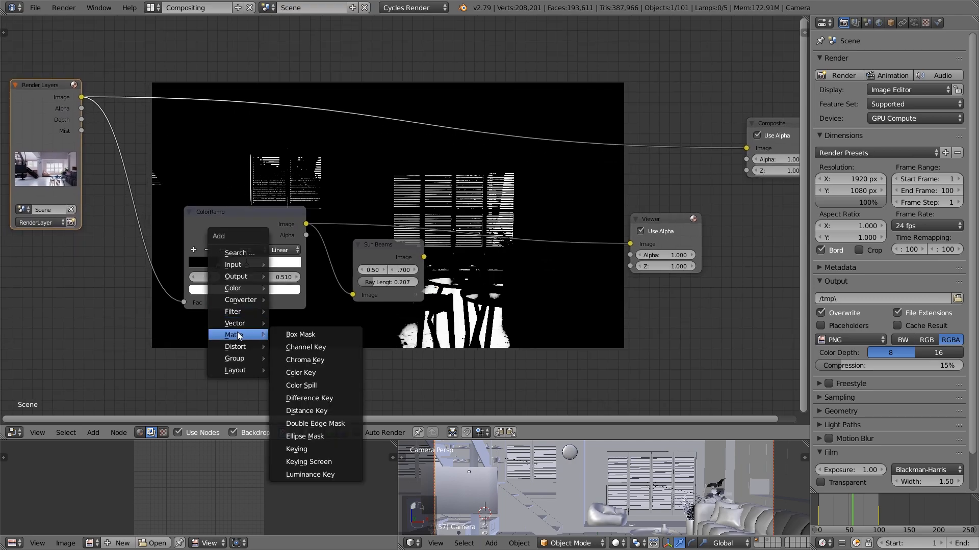
left_click(304, 334)
left_click(51, 279)
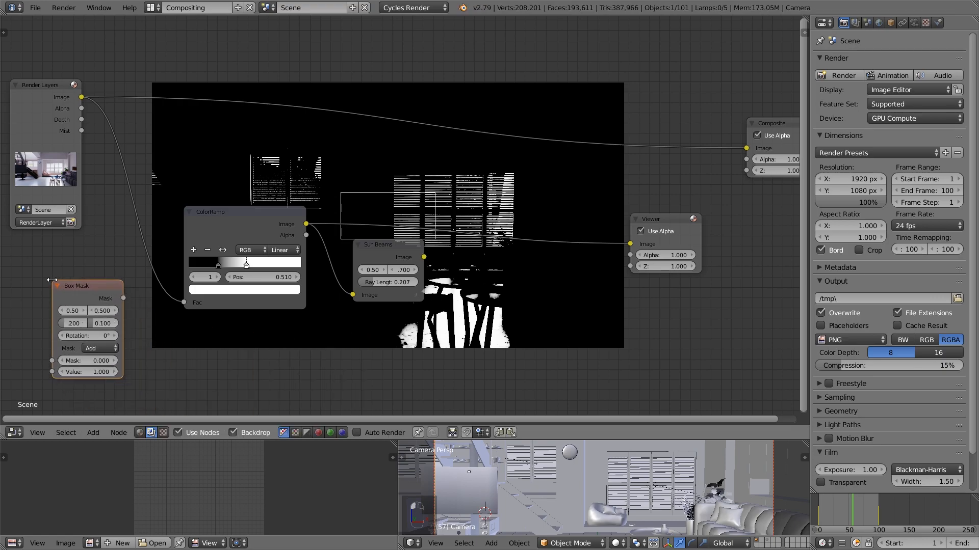
left_click_drag(76, 311, 45, 309)
middle_click_drag(169, 336, 207, 302)
Preview the Box Mask in the Viewer and add an Invert node after its mask output
key("shift+a")
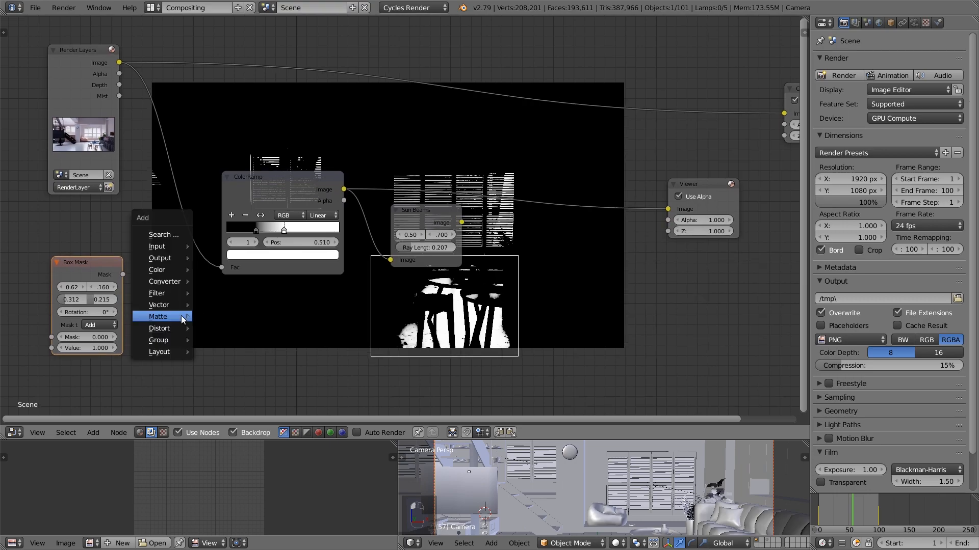
left_click(102, 269, "ctrl+shift")
key("shift+a")
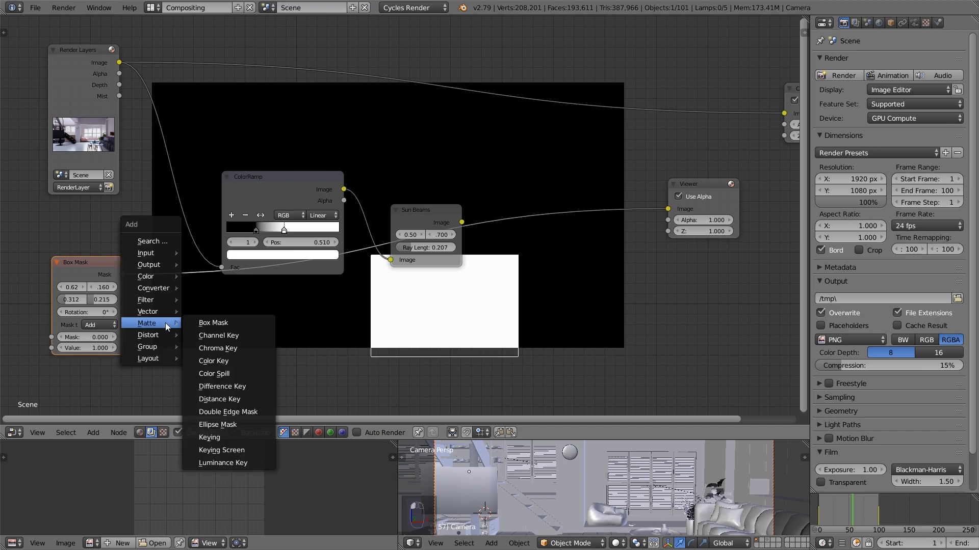
mouse_move(145, 276)
left_click(226, 365)
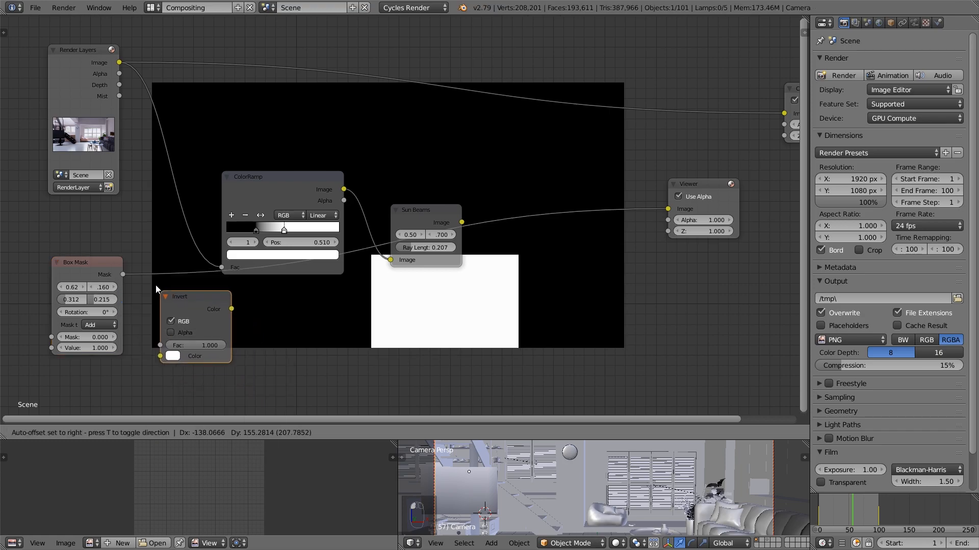
left_click(203, 292)
left_click_drag(80, 273, 50, 284)
left_click_drag(196, 286, 158, 289)
Move the ColorRamp aside and insert a Mix node set to Multiply between it and the Sun Beams node
left_click(283, 176)
left_click_drag(282, 176, 245, 151)
key("shift+a")
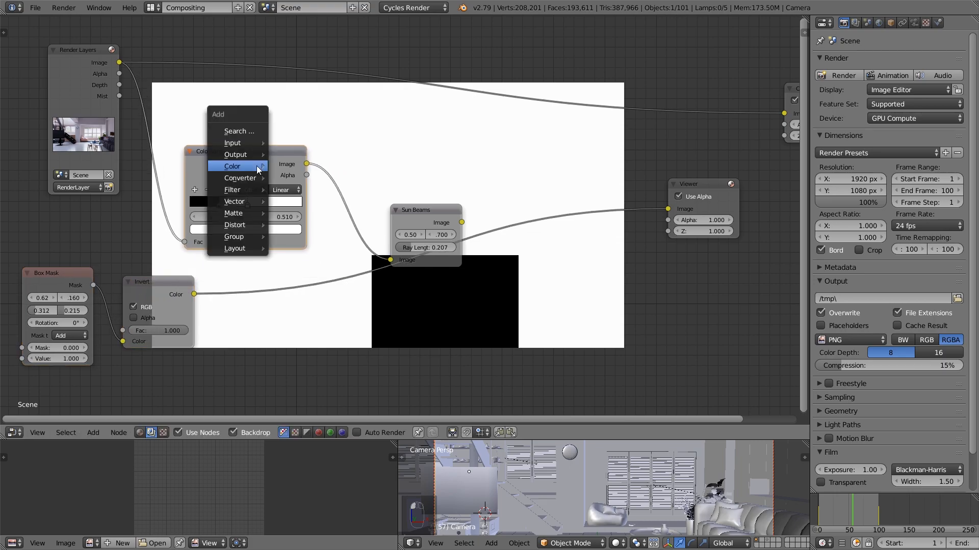
mouse_move(237, 167)
left_click(291, 268)
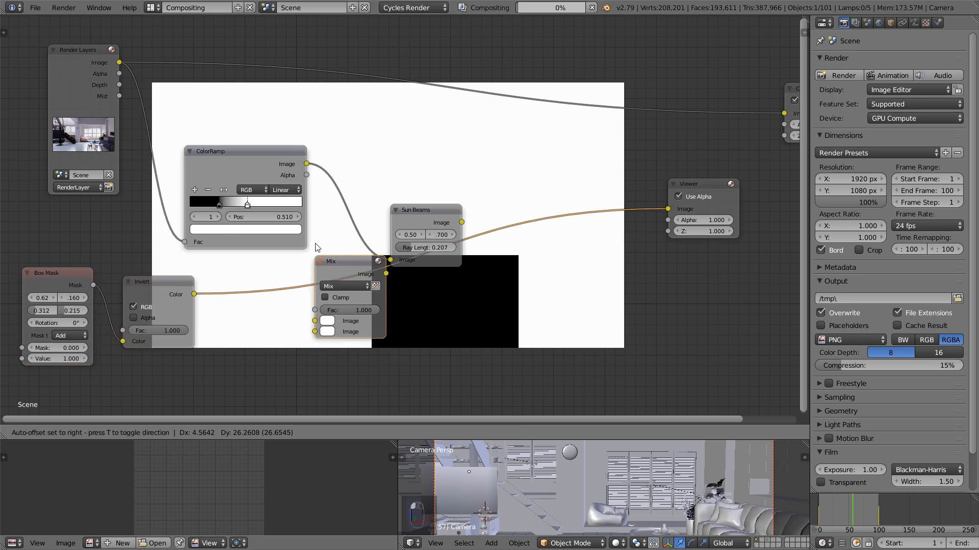
left_click(376, 254)
left_click(372, 245)
left_click(377, 210)
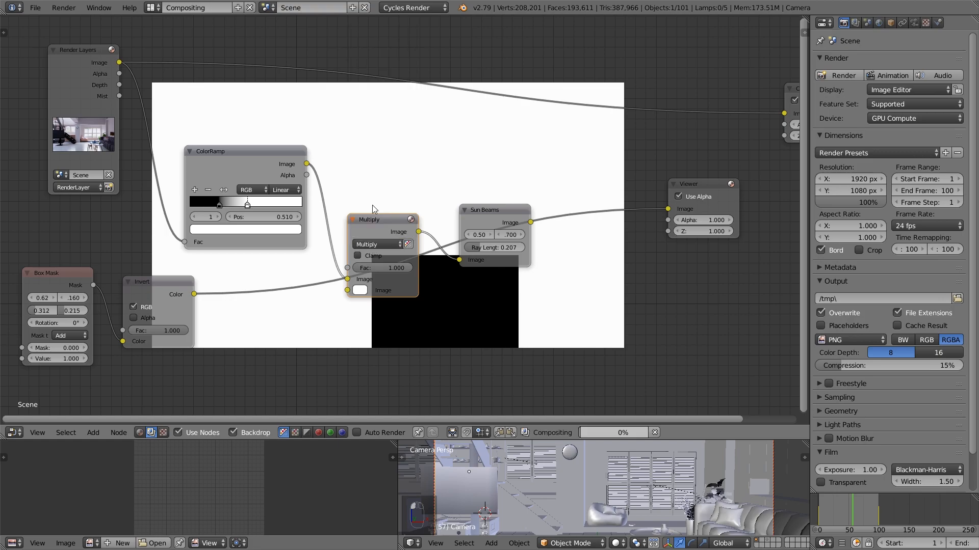
Connect the Invert color output to the Multiply node's second image input and preview the Multiply result
left_click_drag(249, 152, 250, 147)
left_click_drag(194, 295, 347, 290)
middle_click_drag(387, 234, 285, 203)
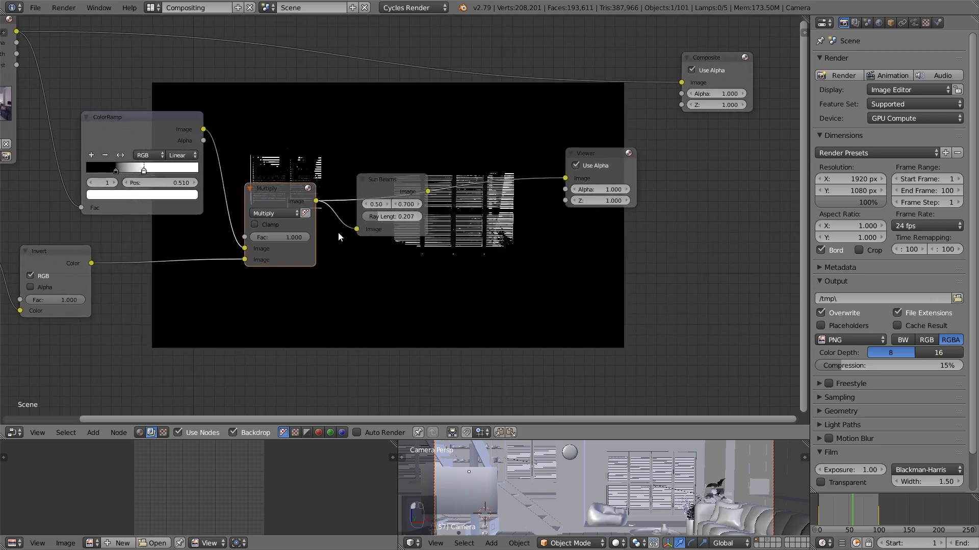
Preview the Sun Beams node's output in the Viewer
middle_click_drag(445, 258, 433, 289)
scroll(433, 271, "up", 2)
left_click(374, 238, "ctrl+shift")
scroll(419, 199, "up", 2, "shift")
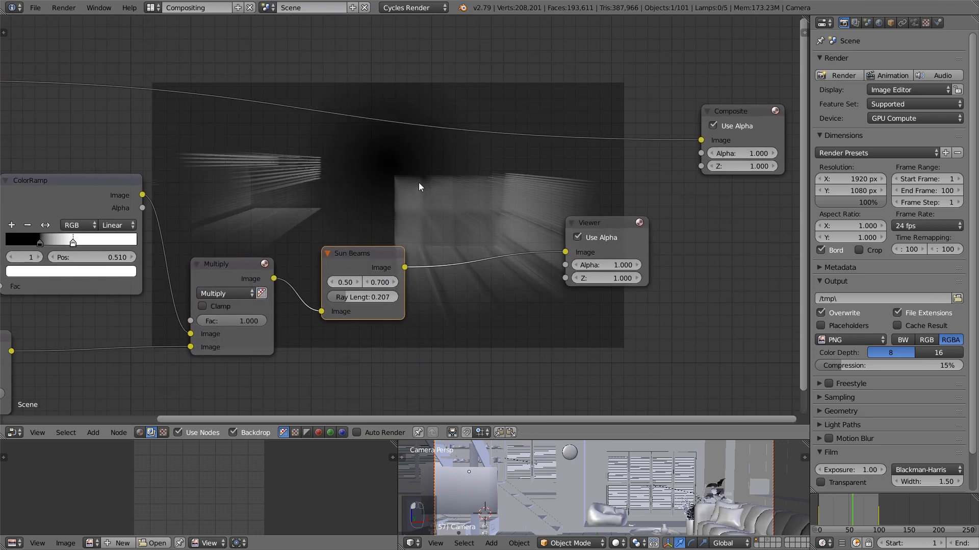
scroll(464, 270, "up", 2)
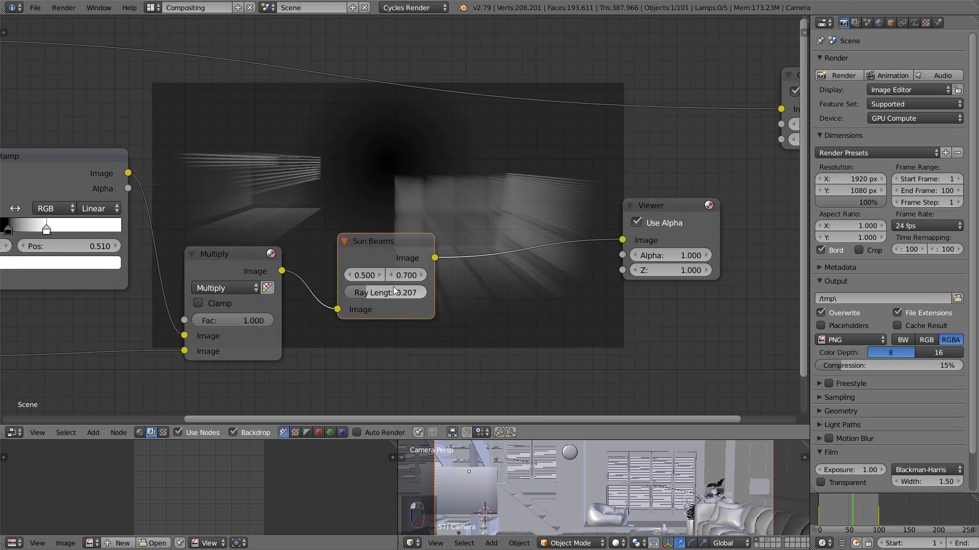
Try several horizontal source positions for the Sun Beams node and settle on 0.400
left_click(353, 275)
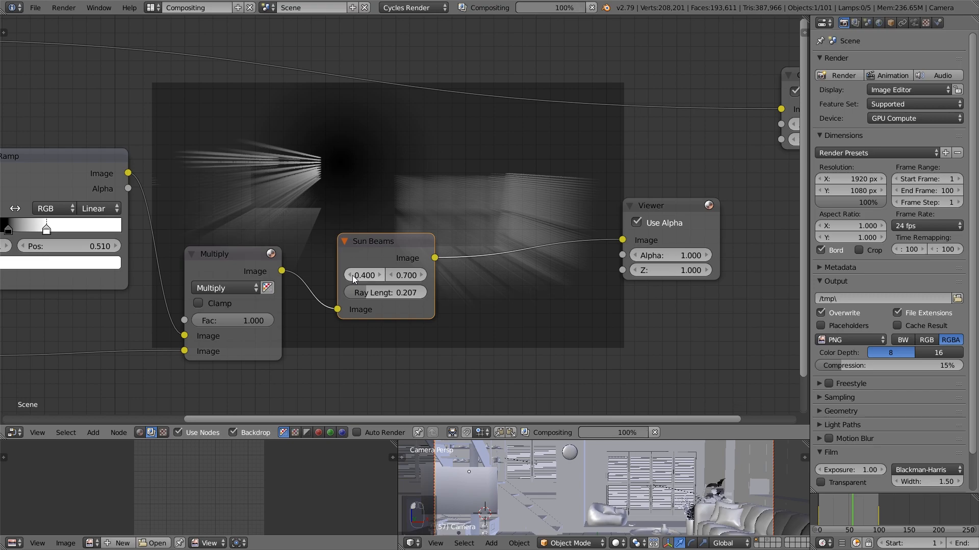
left_click(381, 275)
left_click(381, 275)
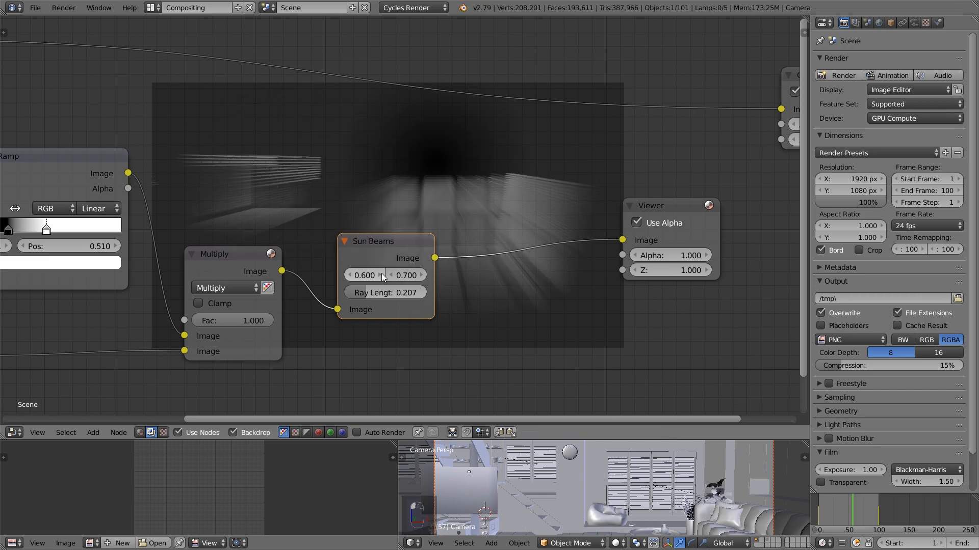
left_click(349, 275)
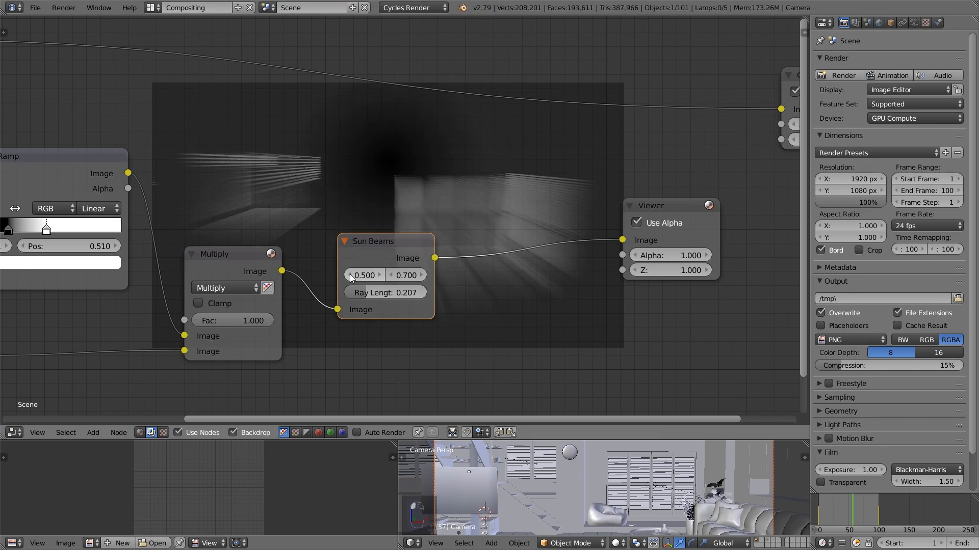
left_click(377, 274)
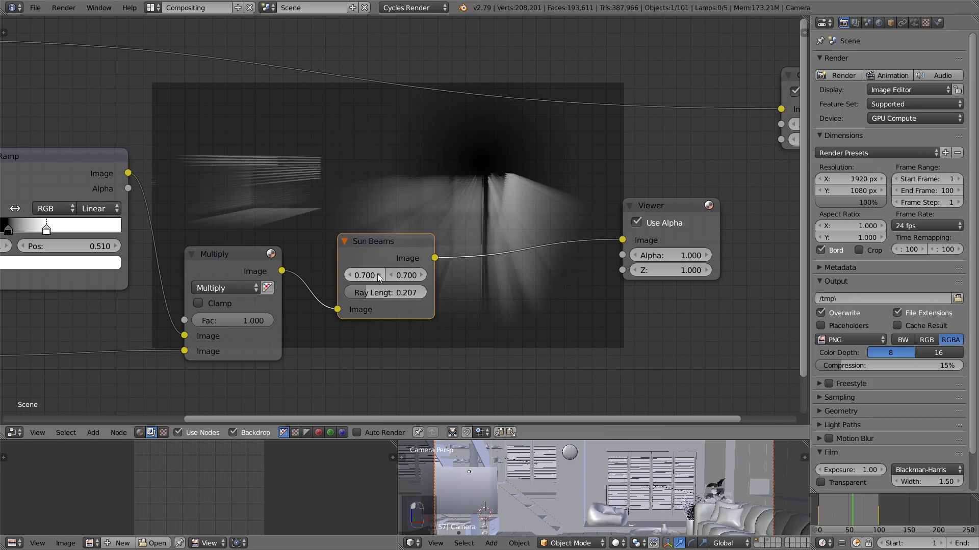
left_click(346, 277)
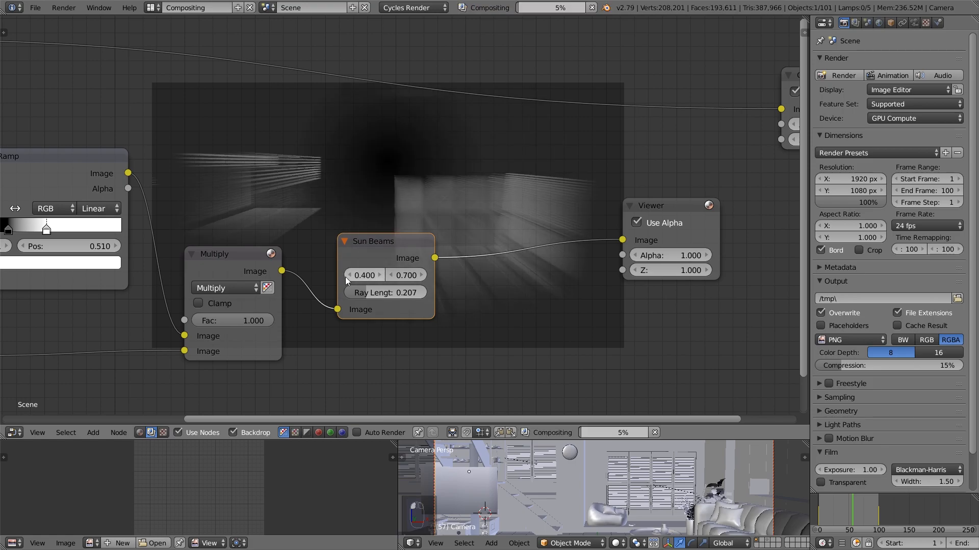
left_click(345, 277)
Insert a Math node set to Multiply with value 2.500 between the Sun Beams and Viewer nodes
scroll(365, 234, "down", 1)
middle_click_drag(378, 219, 307, 207)
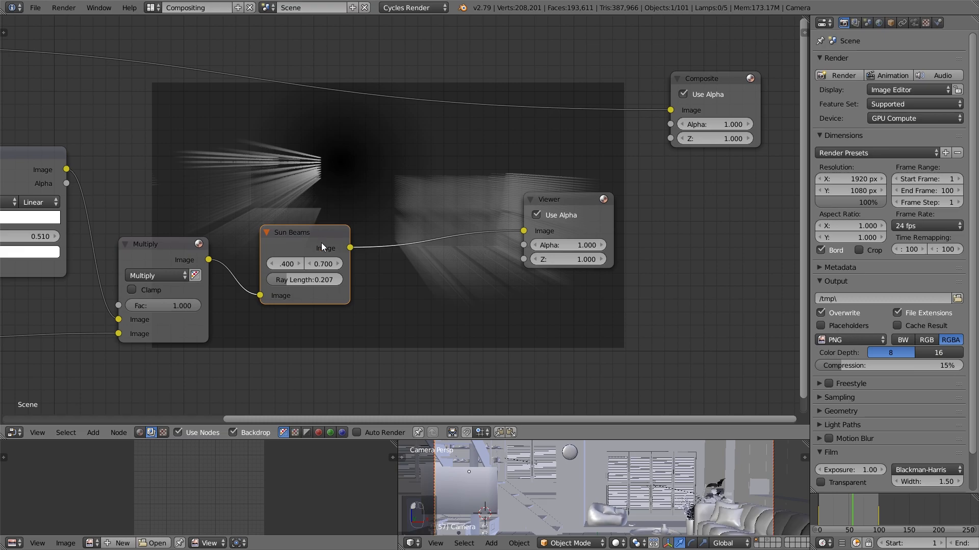
middle_click_drag(383, 283, 307, 292)
key("shift+a")
mouse_move(291, 316)
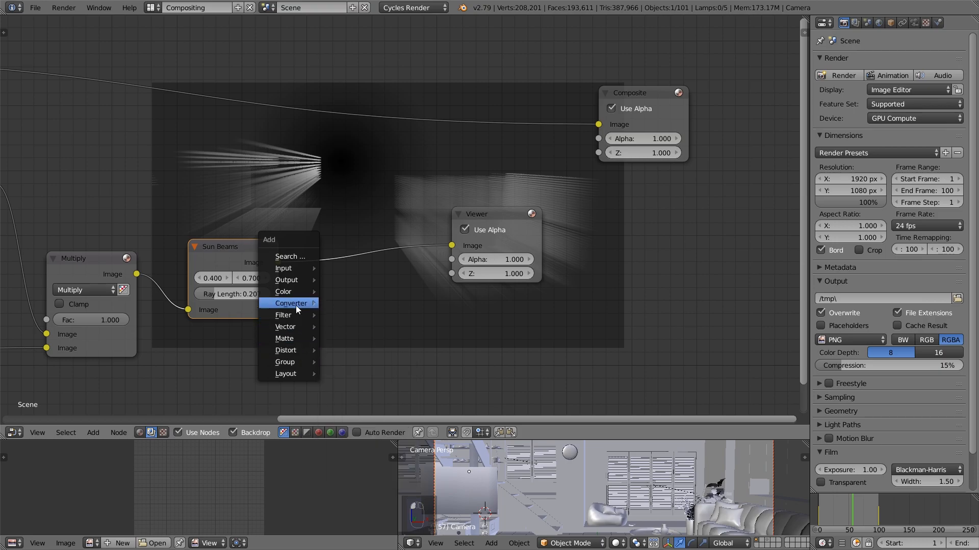
left_click(368, 397)
left_click(334, 276)
left_click(335, 276)
left_click(366, 234)
left_click_drag(388, 322, 406, 323, "ctrl")
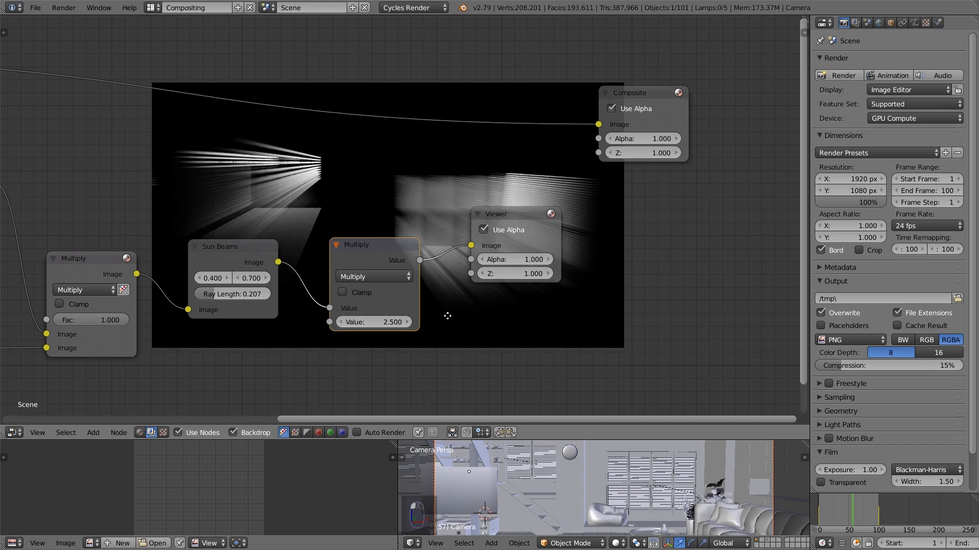
Move the Viewer aside and insert a Blur node of type Fast Gaussian after the beams' Multiply node
middle_click_drag(447, 316, 380, 329)
left_click_drag(449, 223, 655, 203)
key("shift+a")
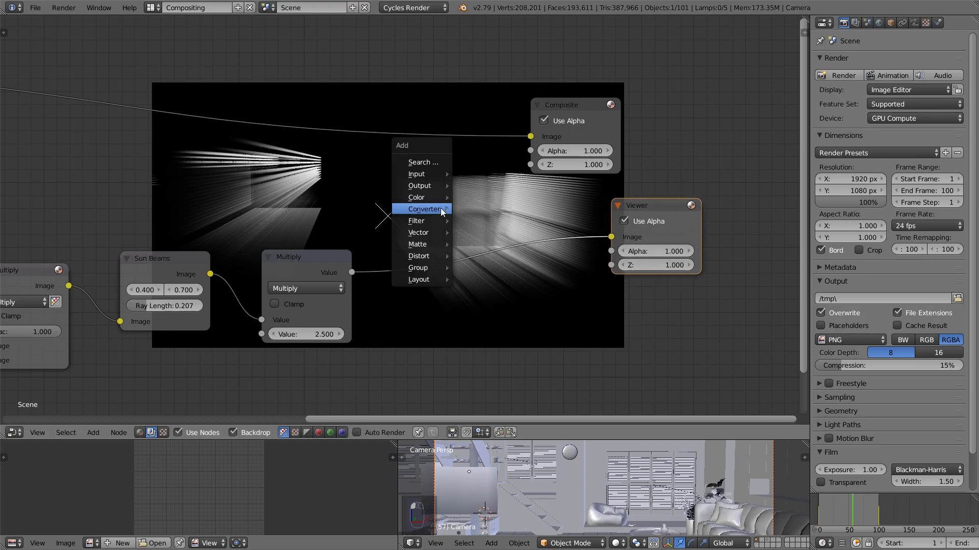
mouse_move(430, 219)
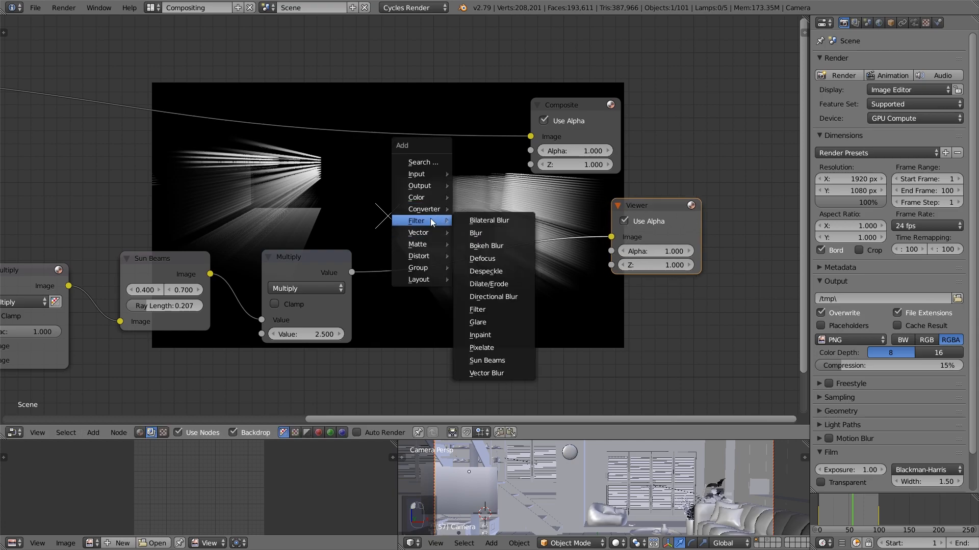
left_click(491, 232)
left_click(384, 196)
left_click(452, 234)
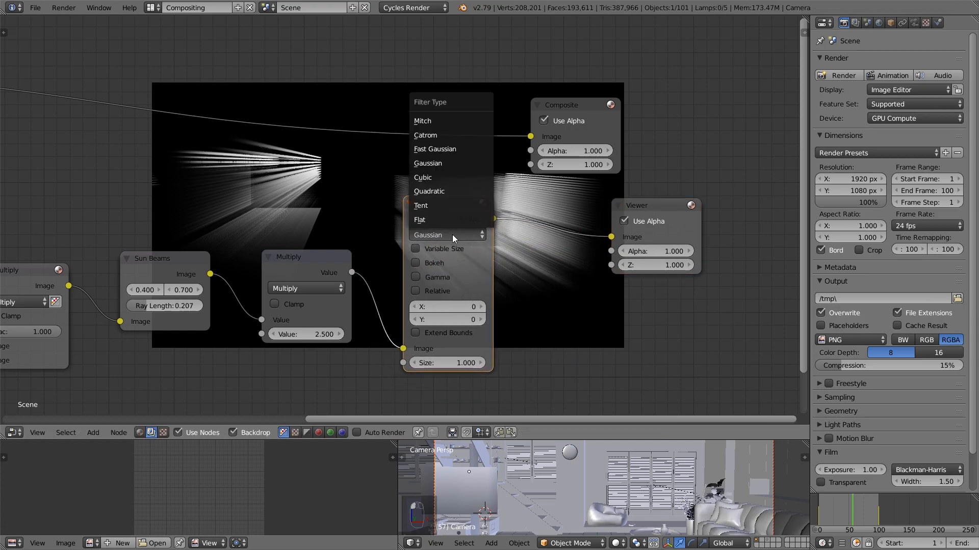
left_click(455, 148)
Make the Blur size relative and set both X and Y to 0.4%
middle_click_drag(498, 248, 428, 261)
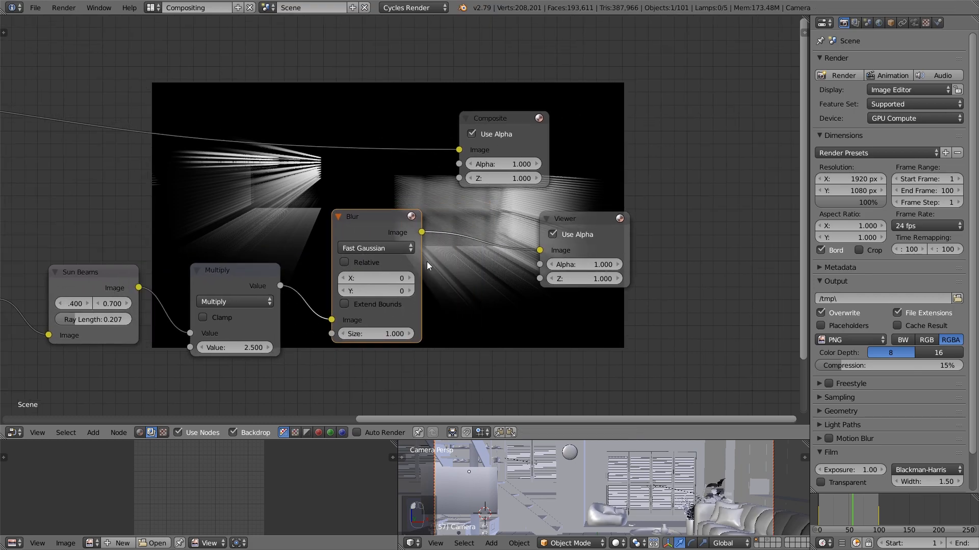
left_click(367, 262)
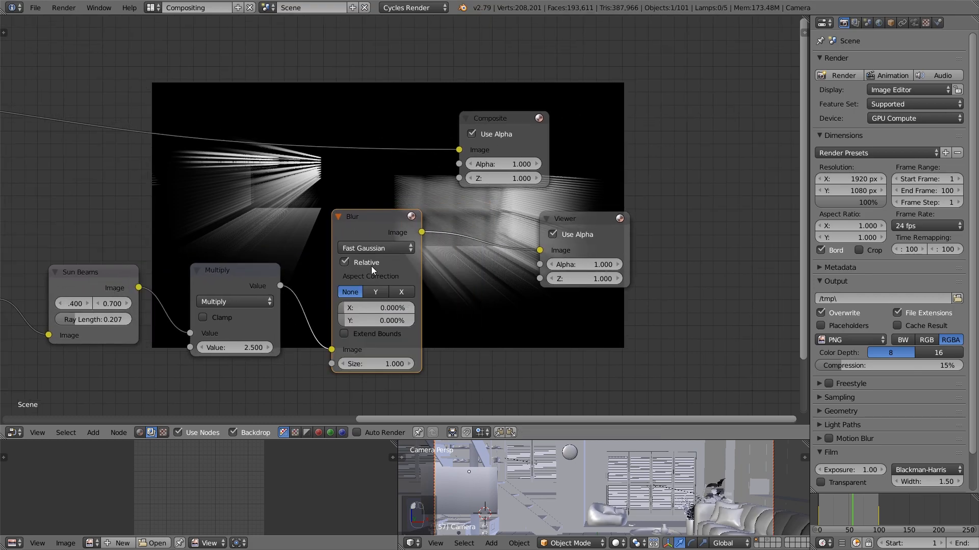
type("0.4")
key("Tab")
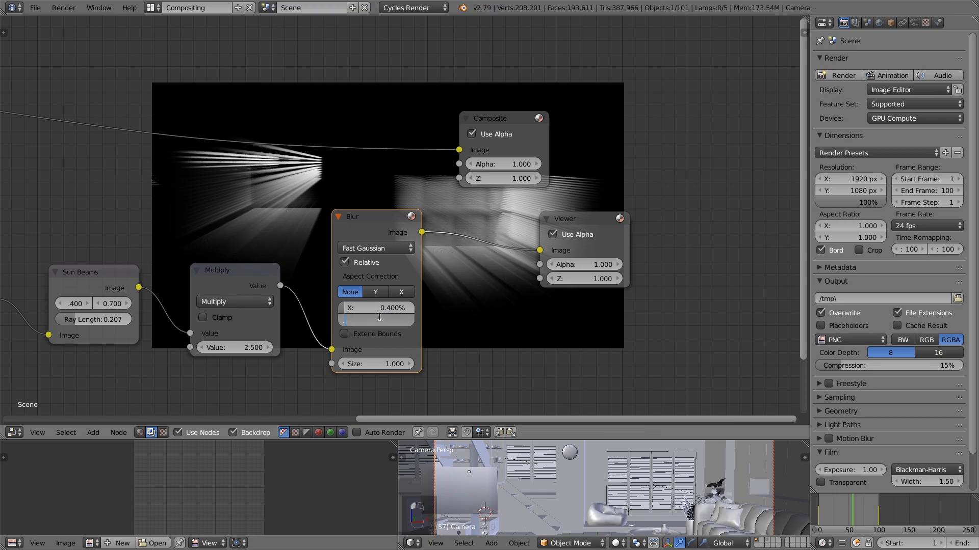
type("0.4")
key("Return")
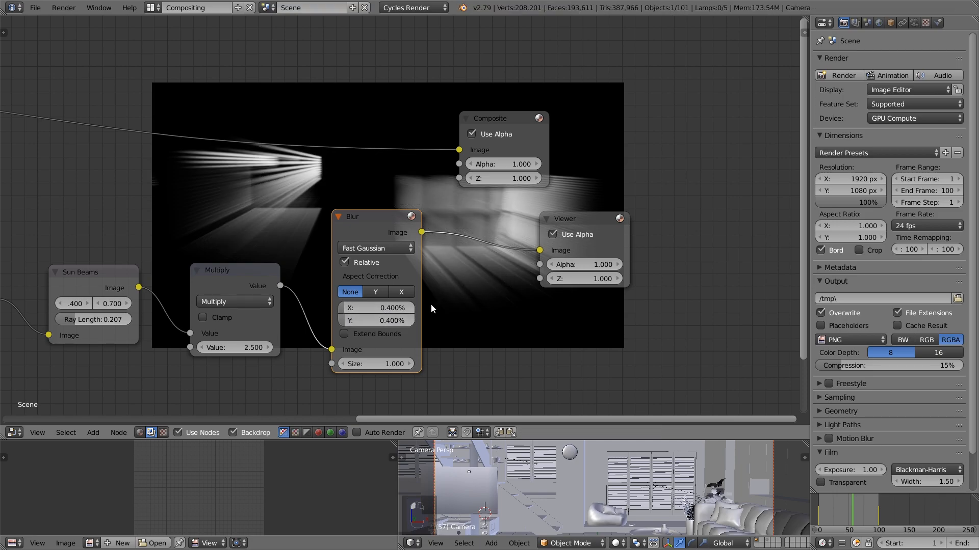
Spread out the Composite, Viewer and Blur nodes to make room after the Blur
middle_click_drag(431, 304, 358, 330)
left_click_drag(443, 139, 688, 120)
scroll(680, 114, "down", 2)
scroll(469, 212, "up", 1)
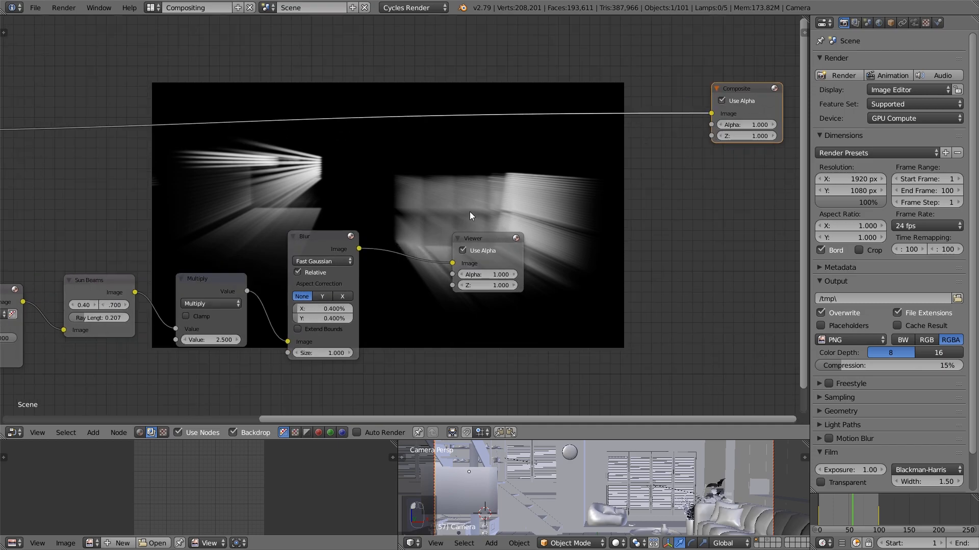
middle_click_drag(465, 218, 436, 225)
left_click_drag(298, 255, 291, 264)
left_click_drag(458, 247, 504, 236)
left_click_drag(307, 260, 302, 263)
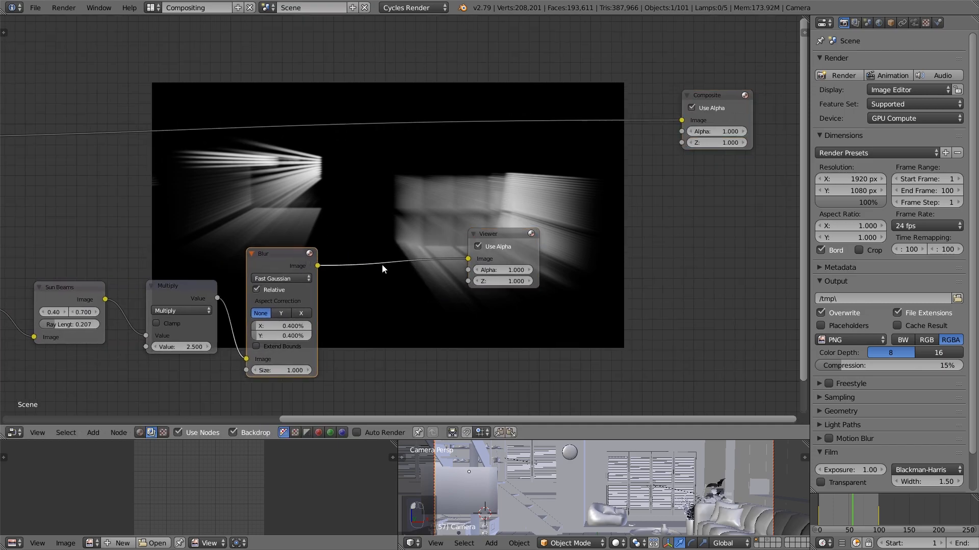
Insert a Mix node set to Add between the Blur and Viewer nodes
middle_click_drag(381, 264, 363, 263)
key("shift+a")
mouse_move(357, 266)
mouse_move(343, 241)
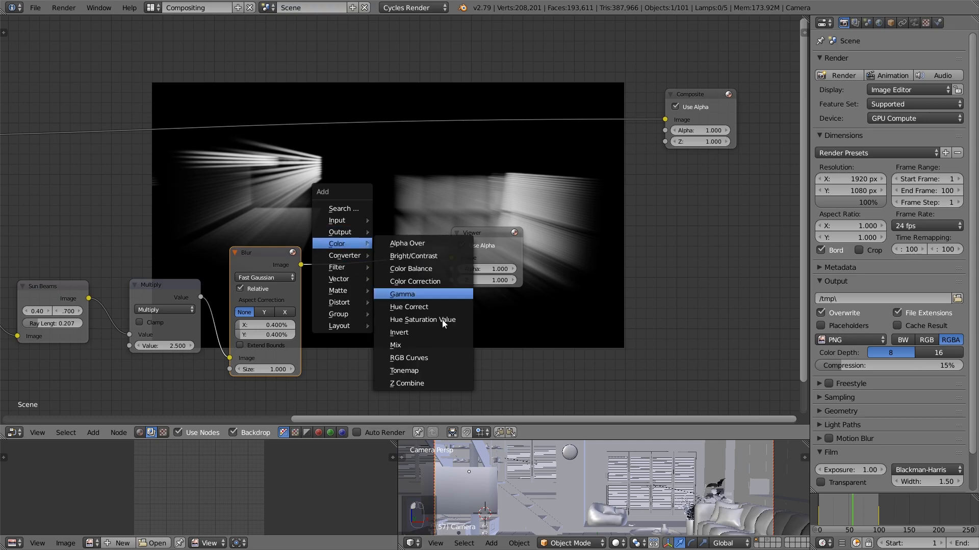
left_click(440, 346)
left_click(367, 246)
left_click(368, 246)
left_click(367, 223)
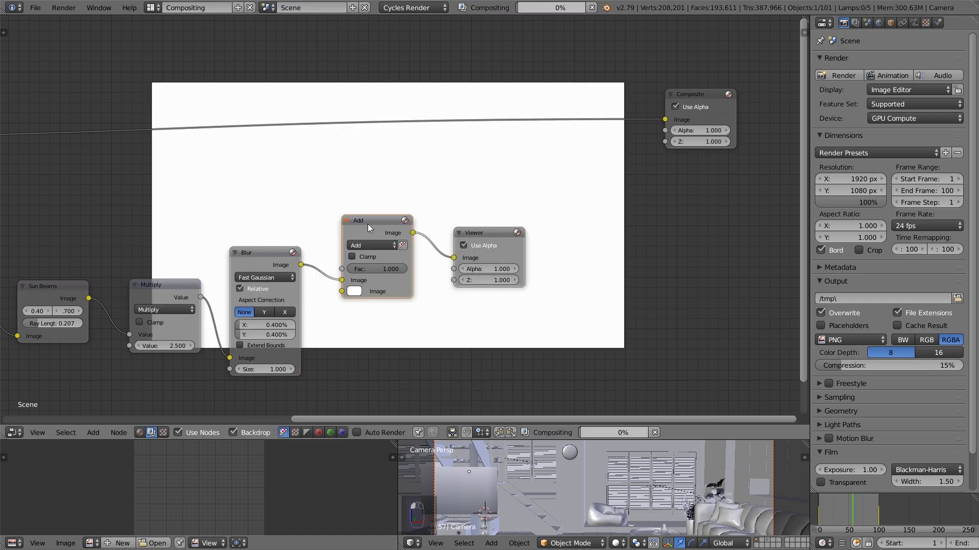
Connect the Render Layers Mist output to the Add node's first image input, with the blurred beams in the second
key("Home")
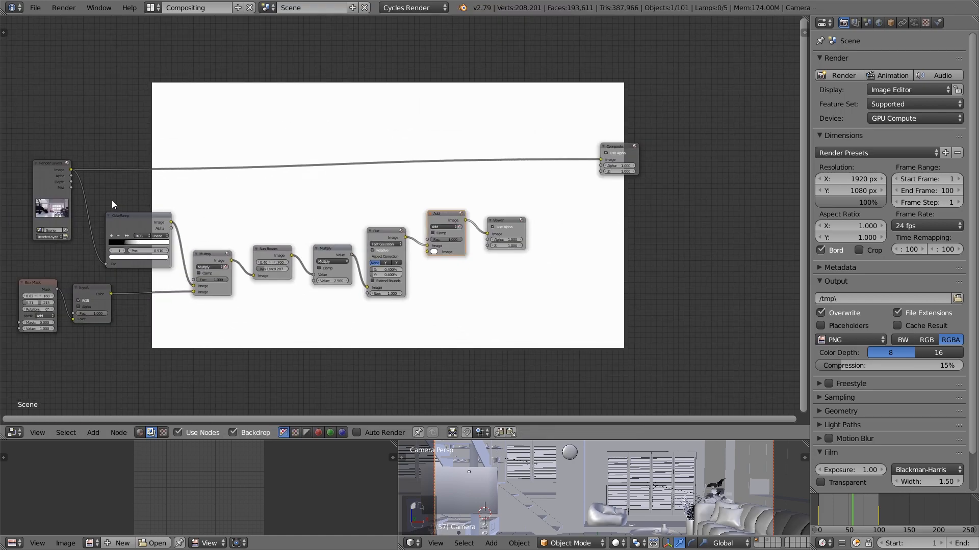
left_click_drag(72, 188, 435, 261)
scroll(445, 242, "up", 1)
left_click_drag(452, 214, 448, 194)
middle_click_drag(452, 218, 356, 231)
Duplicate the Math Multiply node and insert the copy on the mist link leading to the Add node
scroll(413, 244, "up", 1)
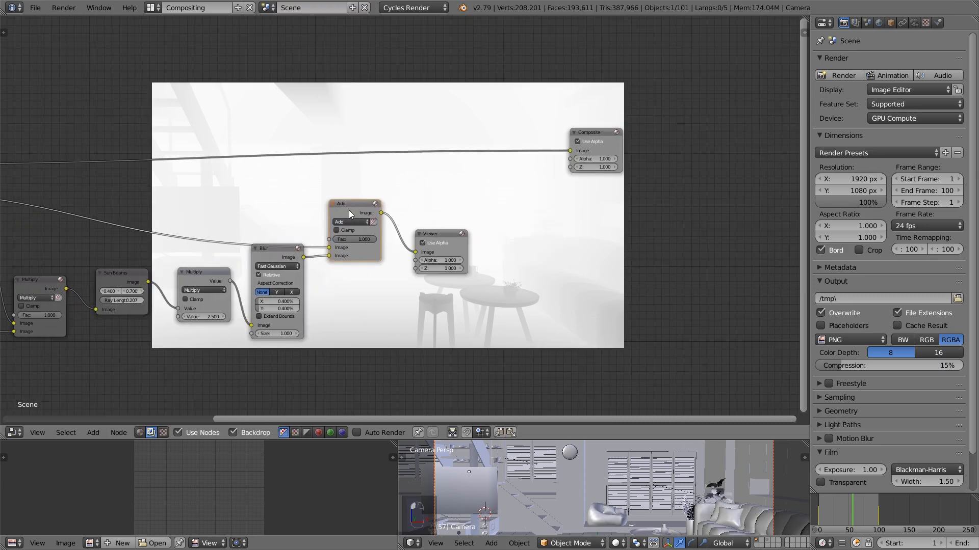
scroll(335, 246, "up", 1)
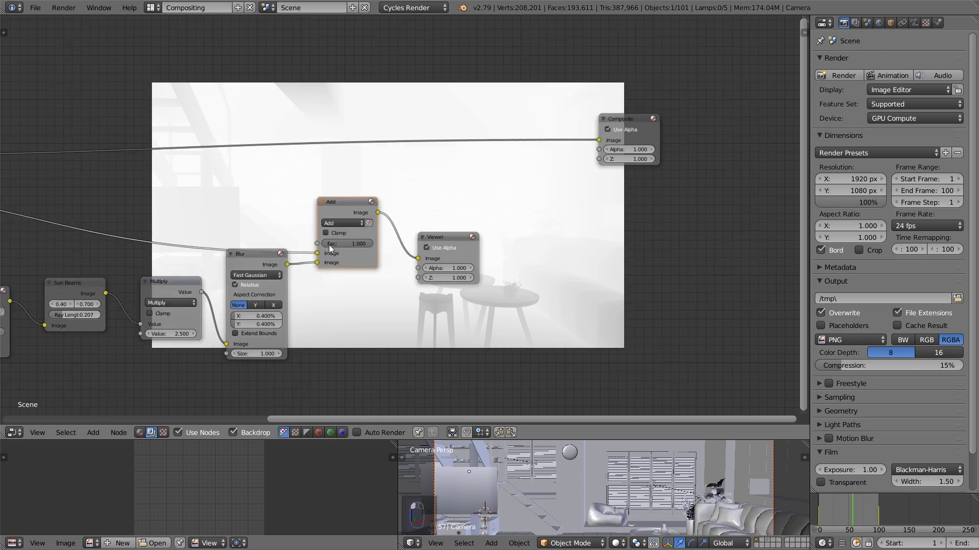
middle_click_drag(214, 278, 280, 286)
left_click(250, 293)
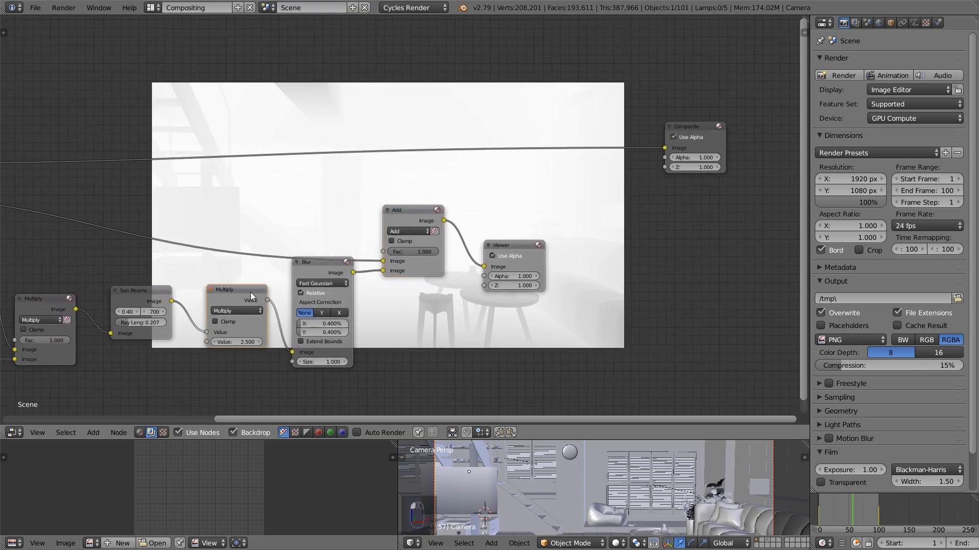
key("shift+d")
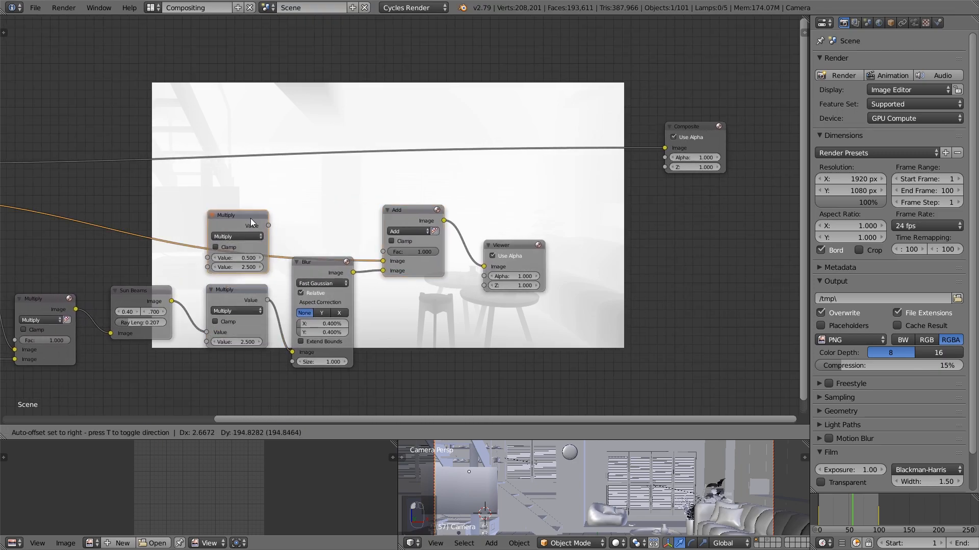
left_click(235, 216)
Reposition the Add node and set the mist Multiply node's value to 0.100
scroll(78, 209, "down", 3)
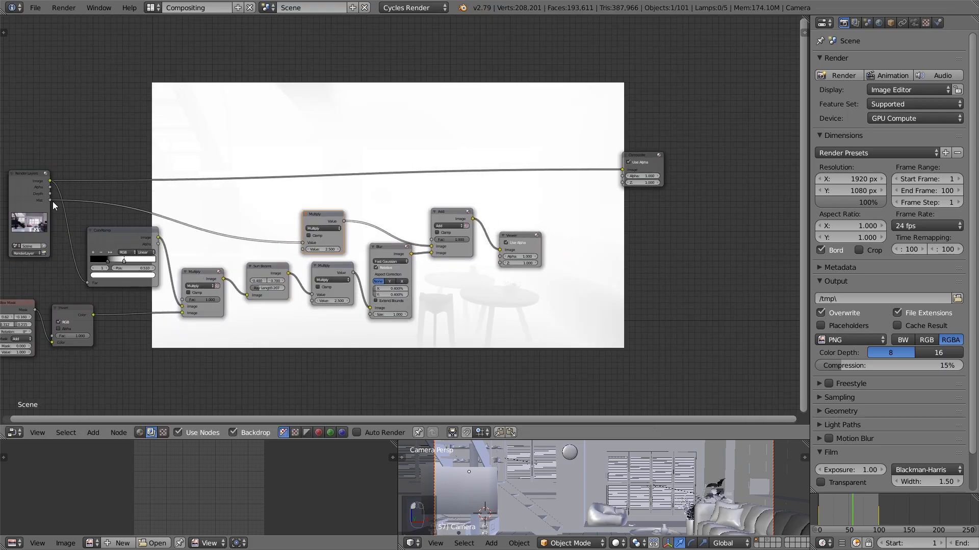
left_click_drag(303, 209, 285, 205)
left_click(448, 212)
scroll(305, 251, "up", 1)
left_click_drag(303, 248, 290, 249)
middle_click_drag(370, 243, 375, 293)
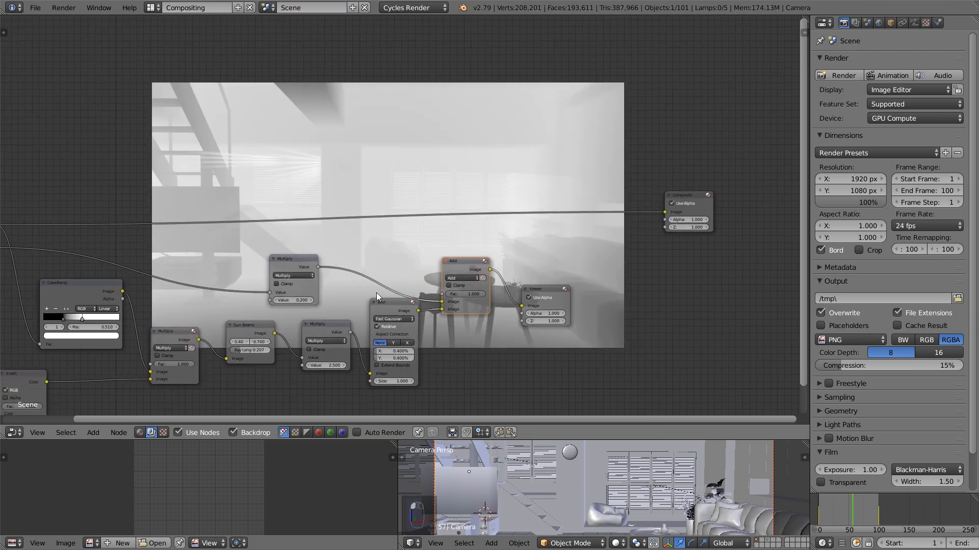
scroll(375, 293, "up", 2)
left_click_drag(256, 323, 252, 323)
Set the Sun Beams node's vertical source position to 0.800 and its ray length to 0.150
middle_click_drag(379, 300, 283, 311)
middle_click_drag(388, 219, 406, 177)
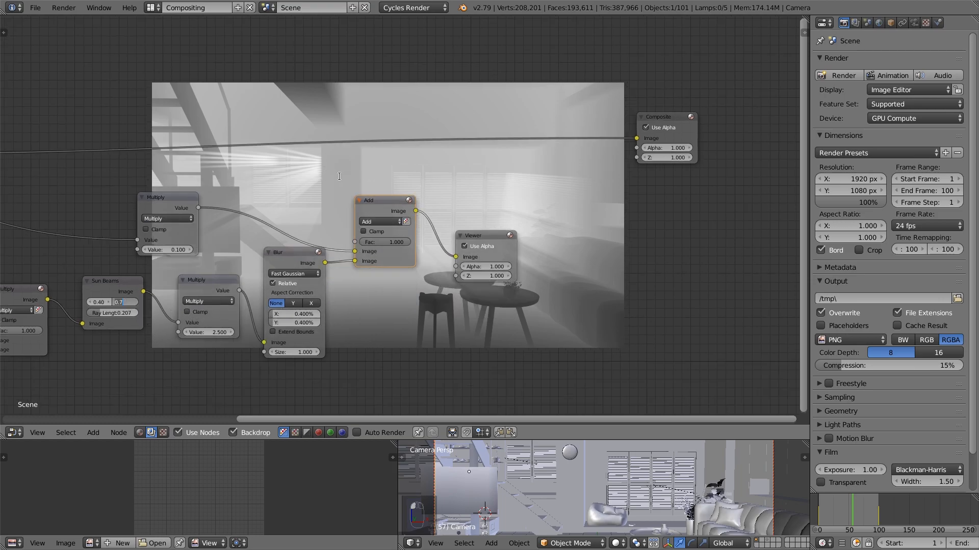
key("Return")
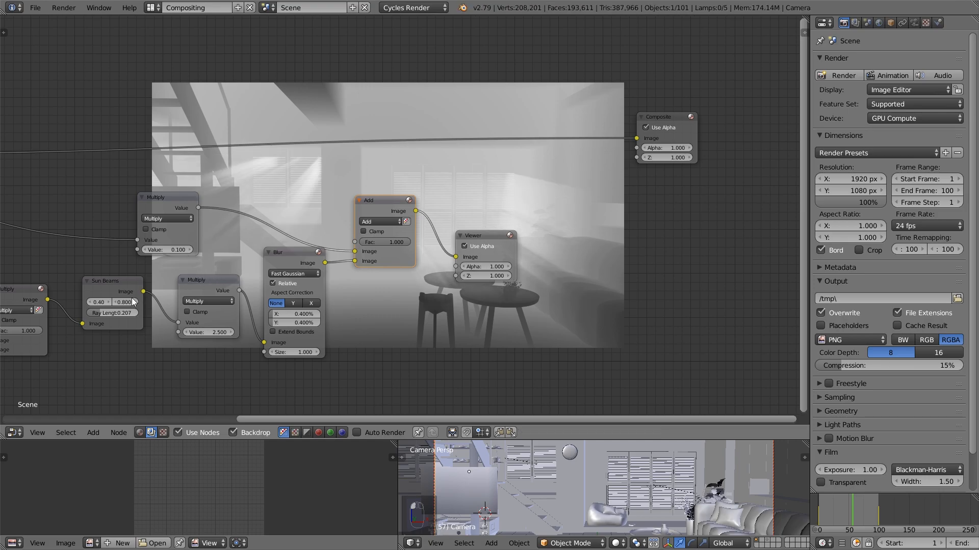
scroll(405, 217, "down", 1)
middle_click_drag(578, 133, 461, 187)
middle_click_drag(57, 386, 118, 342)
left_click(86, 317)
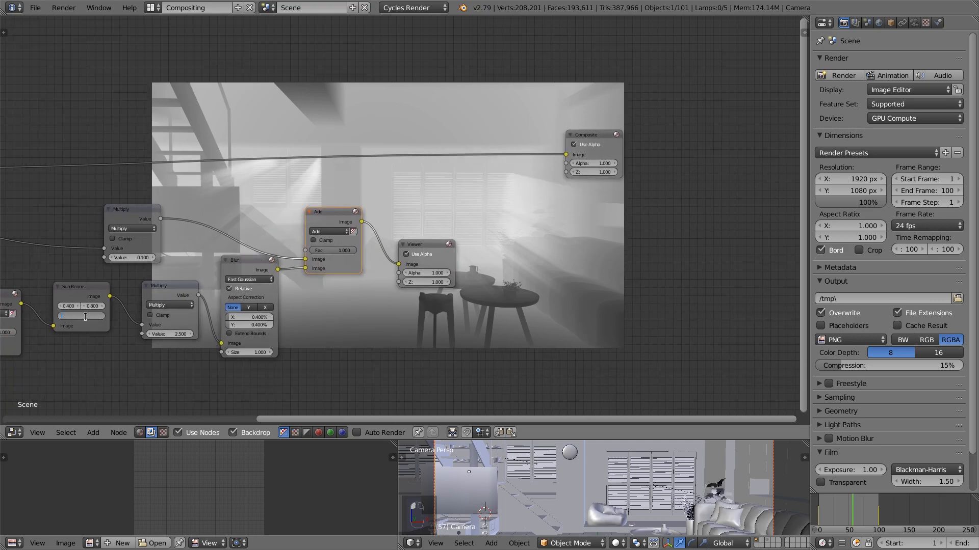
key("Return")
Move the Viewer node farther away from the Add node to make room between them
middle_click_drag(325, 297, 219, 196)
scroll(337, 219, "down", 1)
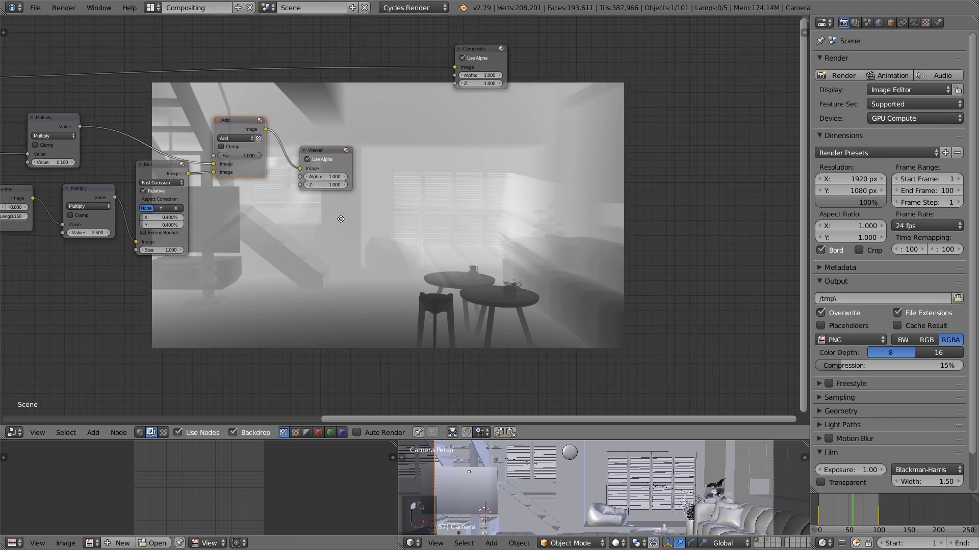
middle_click_drag(334, 218, 340, 307)
scroll(339, 307, "up", 3)
left_click_drag(210, 204, 207, 200)
middle_click_drag(288, 243, 230, 249)
left_click_drag(266, 255, 327, 268)
Add a color Mix node and insert it on the render image link leading to the Composite node
key("shift+a")
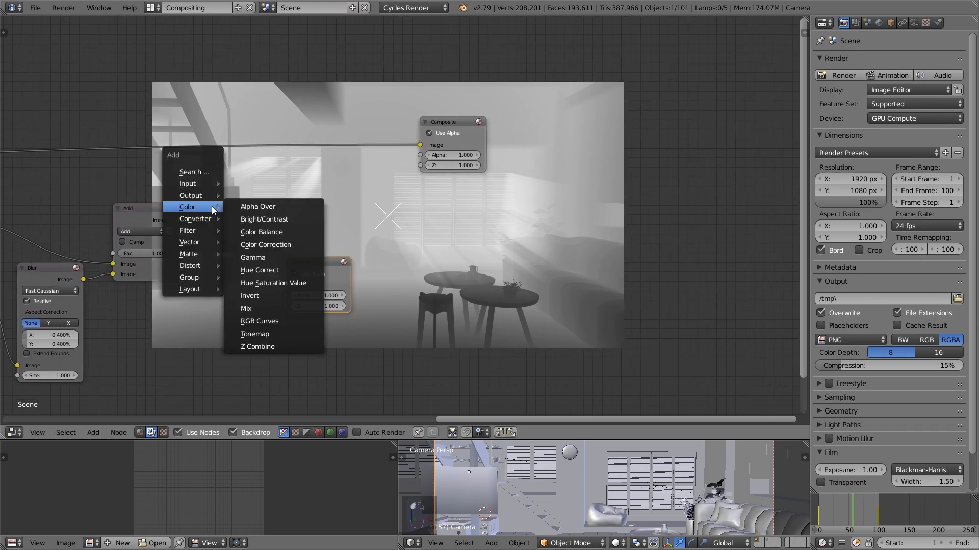
mouse_move(194, 207)
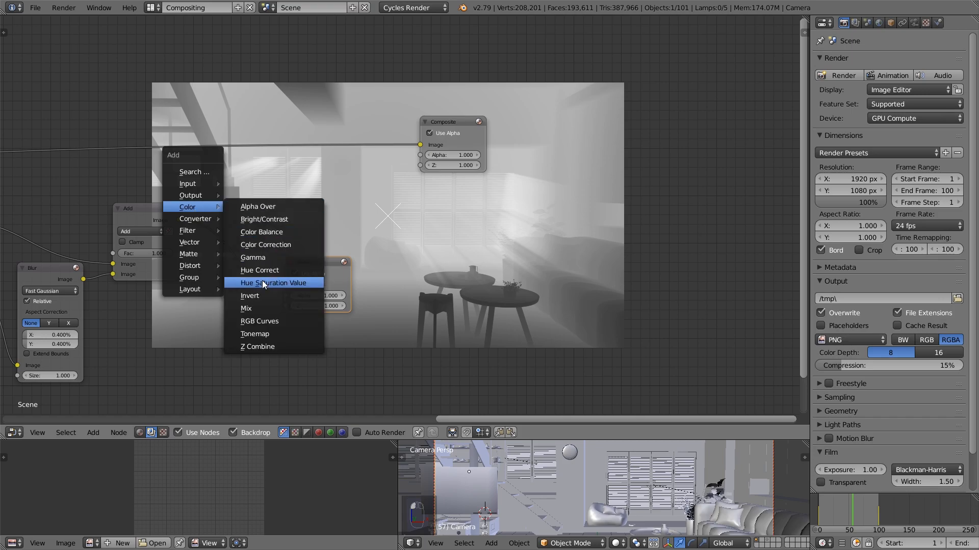
left_click(255, 305)
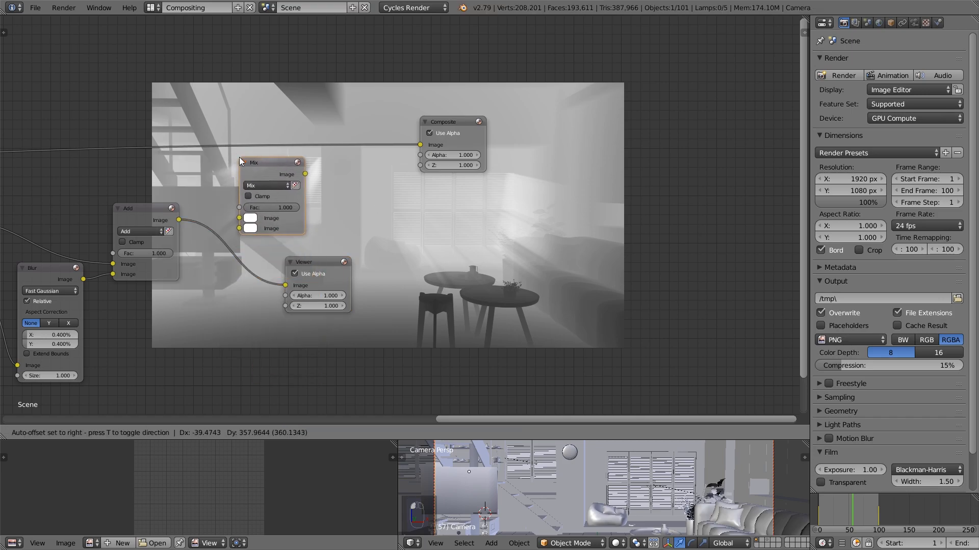
left_click(240, 155)
scroll(243, 170, "down", 2)
middle_click_drag(243, 170, 417, 185)
mouse_move(465, 186)
left_mouse_down()
mouse_move(472, 169)
mouse_move(463, 170)
left_mouse_up()
middle_click_drag(463, 170, 392, 184)
scroll(380, 193, "up", 3)
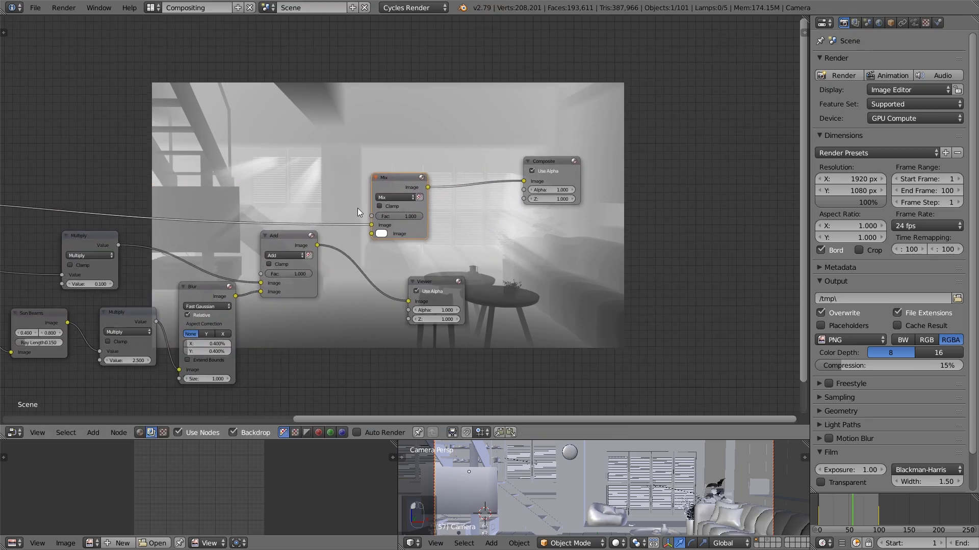
Connect the Add node's output to the Mix node's factor and tint its second color a pale warm white
left_click_drag(309, 248, 371, 216)
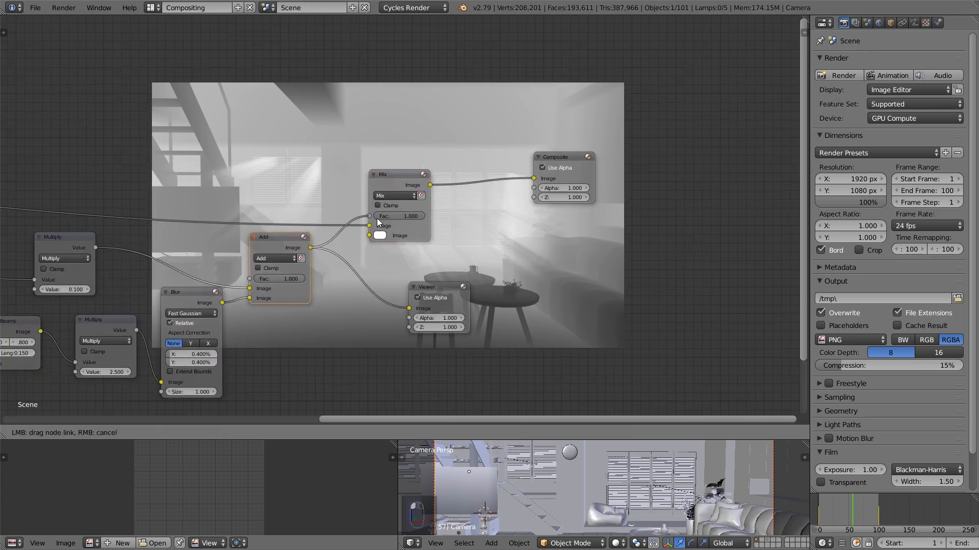
left_click(380, 235)
left_click_drag(411, 140, 409, 143)
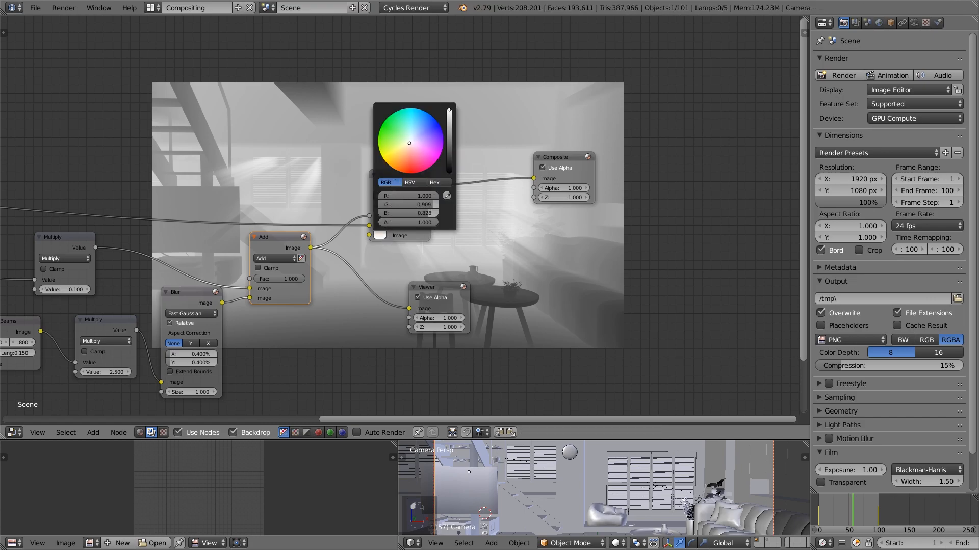
scroll(439, 253, "up", 2)
left_click(368, 246)
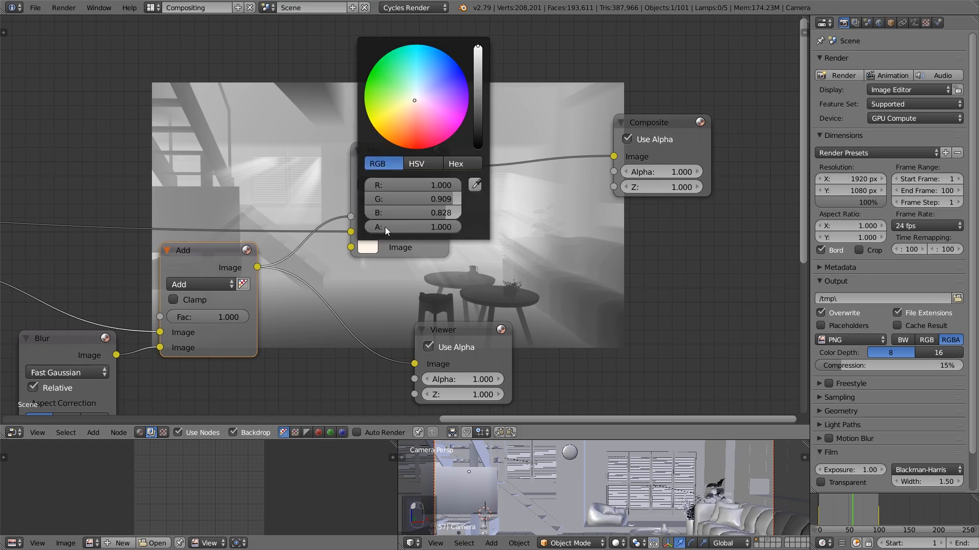
left_click_drag(412, 117, 412, 119)
Move the Composite and Viewer nodes away from the Mix node and connect the Mix output to the Viewer
middle_click_drag(472, 192, 328, 194)
left_click_drag(320, 329, 564, 283)
middle_click_drag(508, 218, 346, 237)
left_click_drag(356, 150, 542, 133)
left_click_drag(402, 314, 571, 283)
middle_click_drag(294, 189, 368, 211)
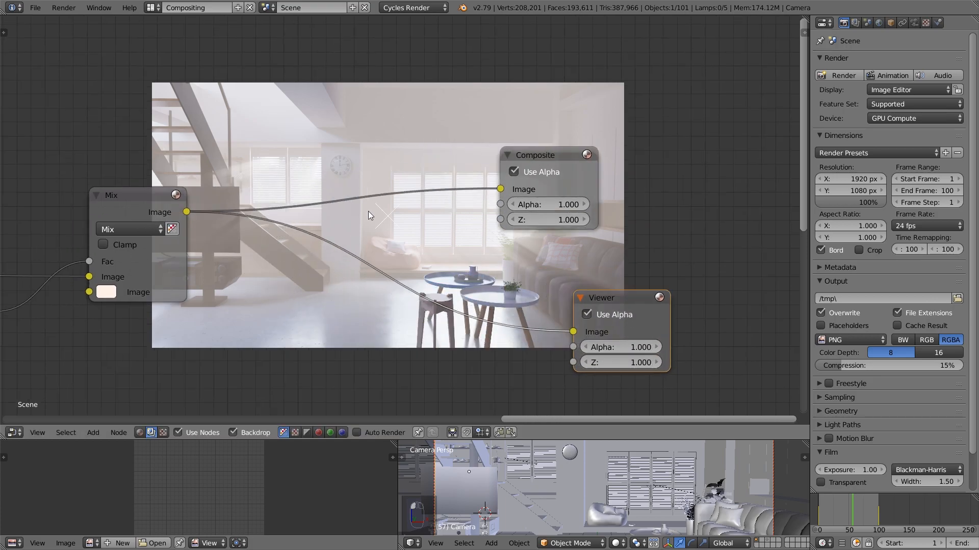
Duplicate the Mix node onto the Composite link and connect the original Render Layers image to the copy's second image input
left_click(145, 210)
key("shift+d")
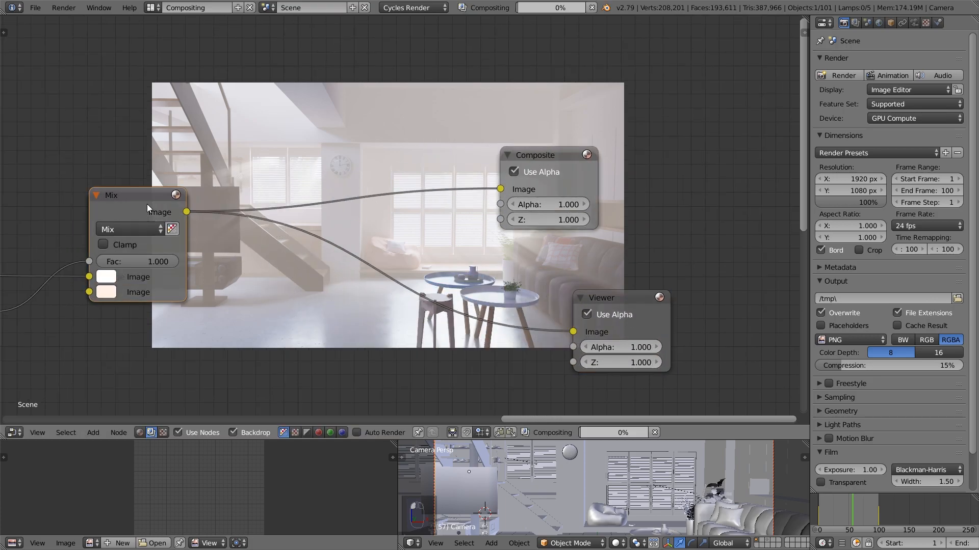
left_click(291, 235)
scroll(285, 234, "down", 4)
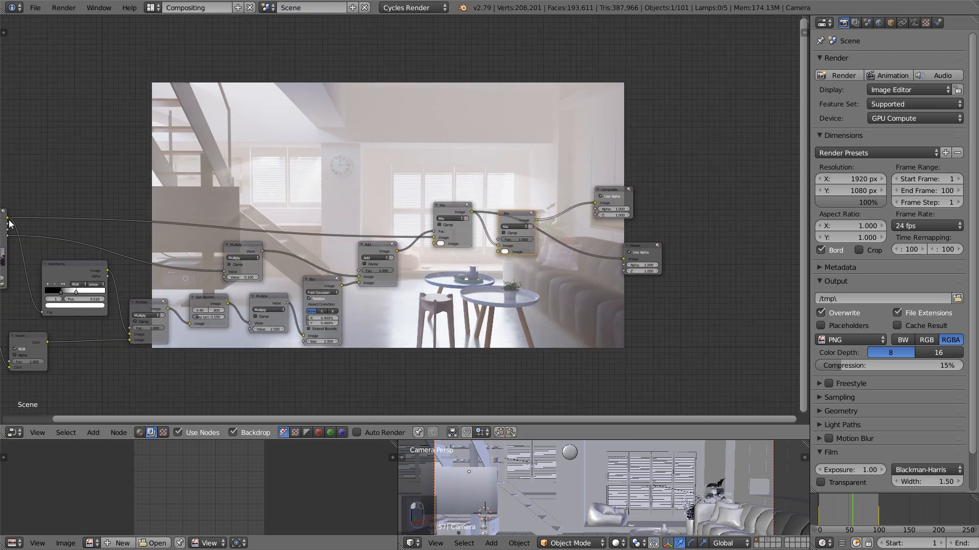
left_click_drag(8, 220, 498, 252)
scroll(561, 270, "up", 4)
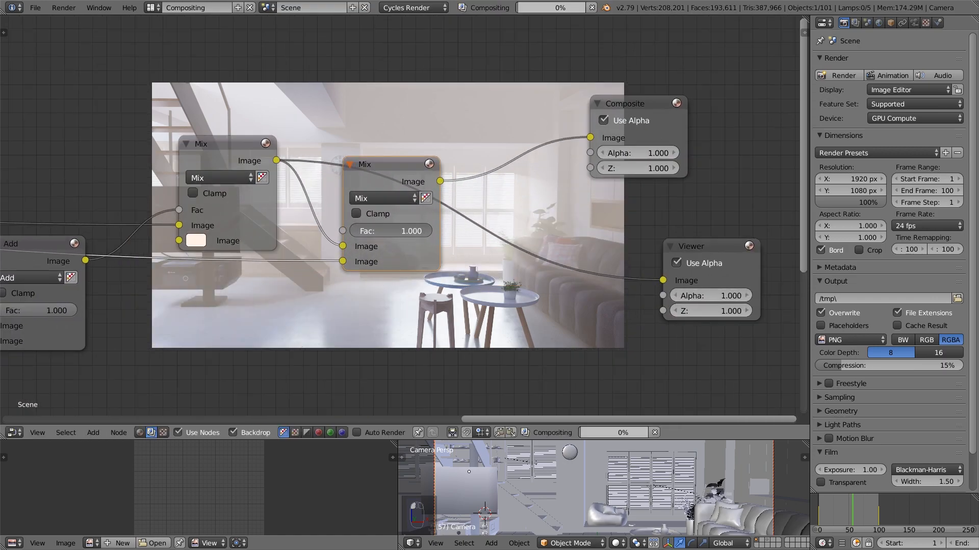
Connect the second Mix node's output to the Viewer and set that Mix node's factor to 0.928
left_click(428, 179, "ctrl+shift")
middle_click_drag(476, 215, 432, 196)
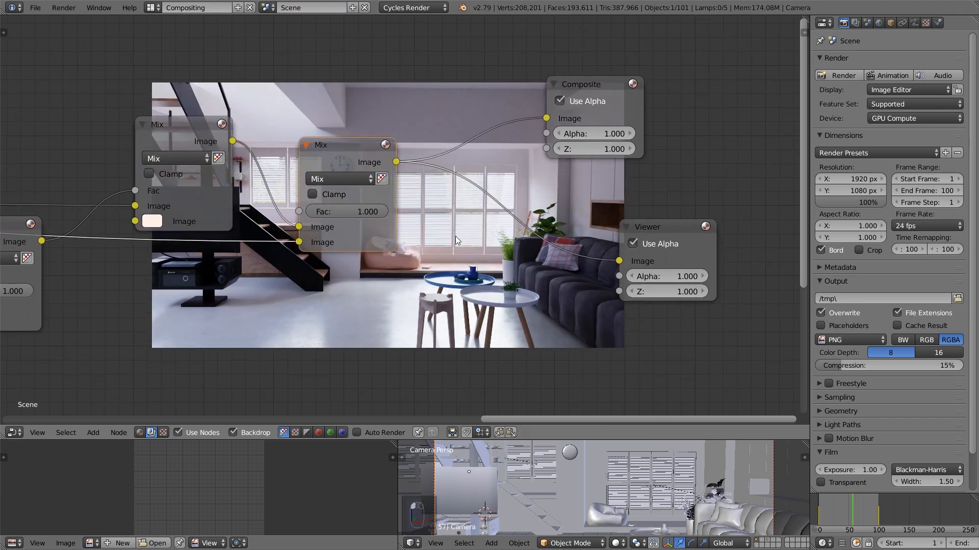
scroll(506, 274, "up", 2)
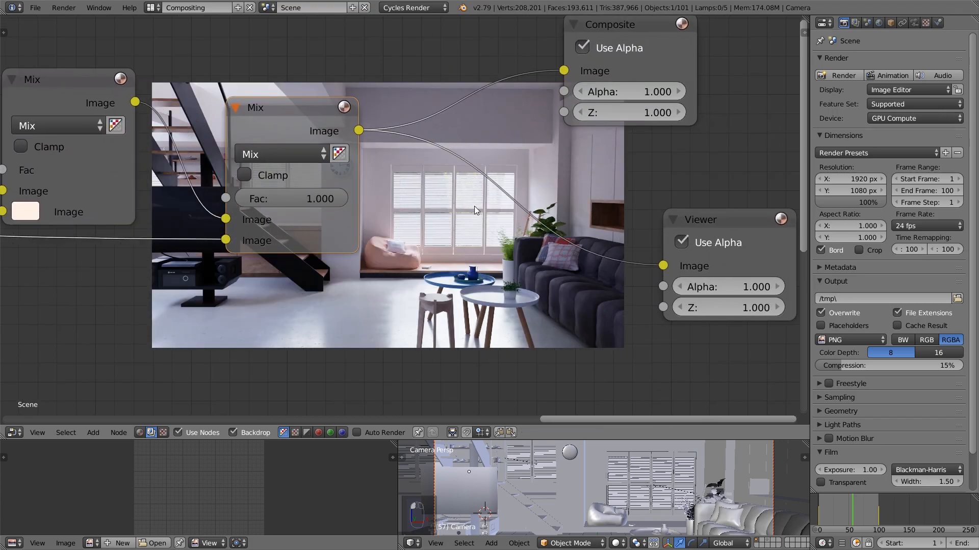
left_click_drag(291, 198, 283, 199)
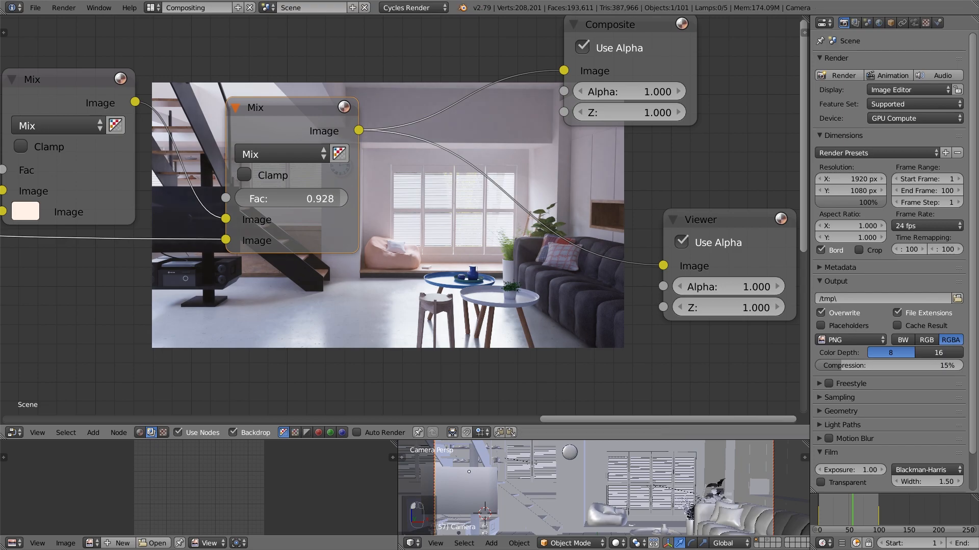
Move the Viewer and Composite nodes farther away from the second Mix node to free space for another node
middle_click_drag(429, 216, 334, 99)
middle_click_drag(324, 175, 324, 156)
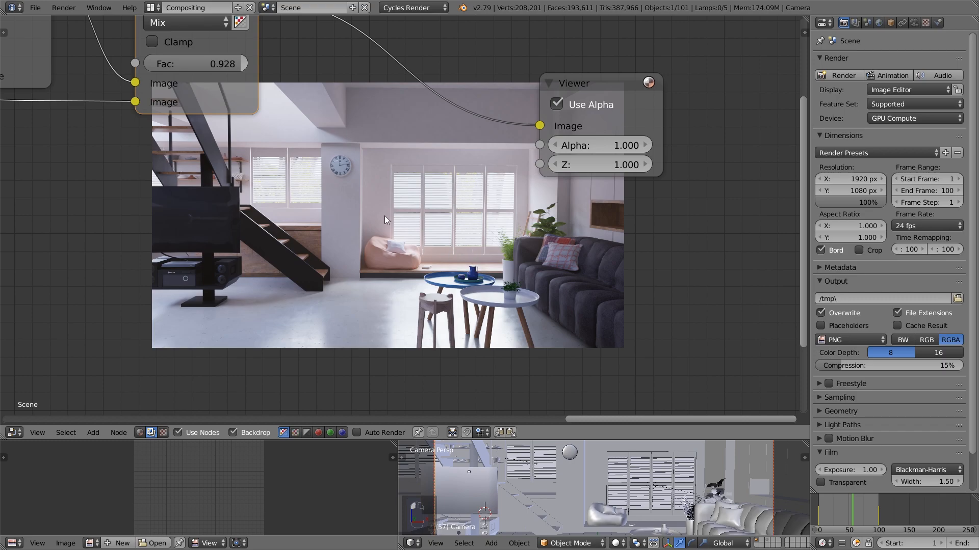
middle_click_drag(393, 198, 383, 274)
scroll(356, 262, "down", 1)
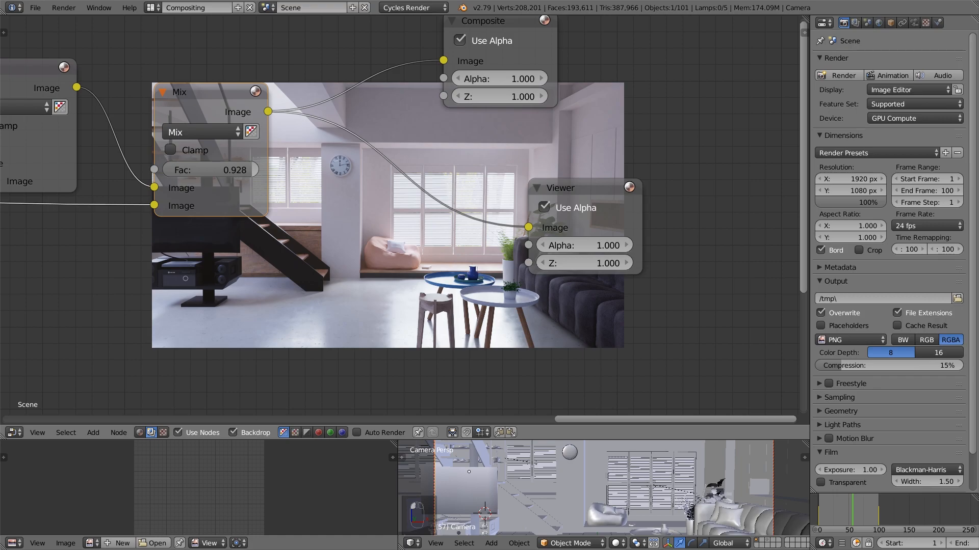
scroll(275, 196, "up", 2)
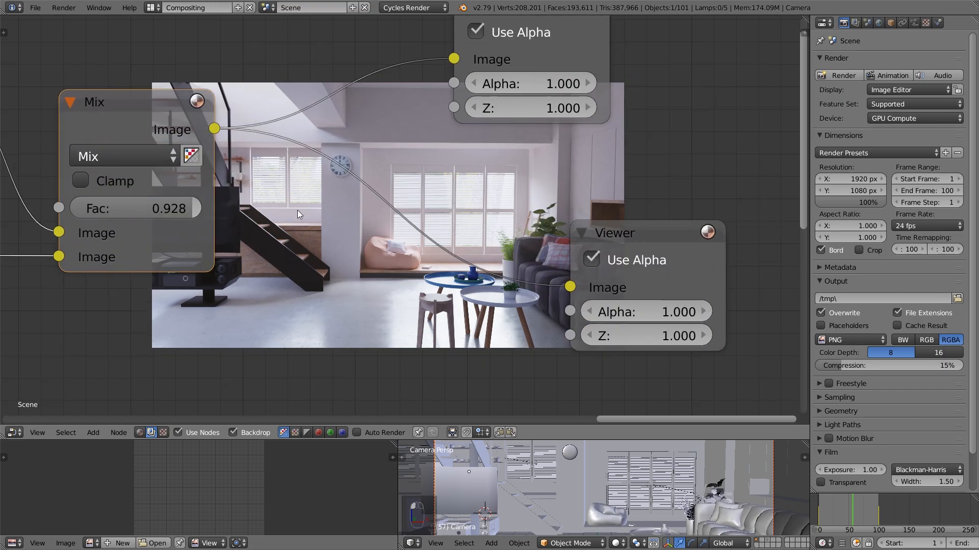
scroll(303, 212, "down", 2)
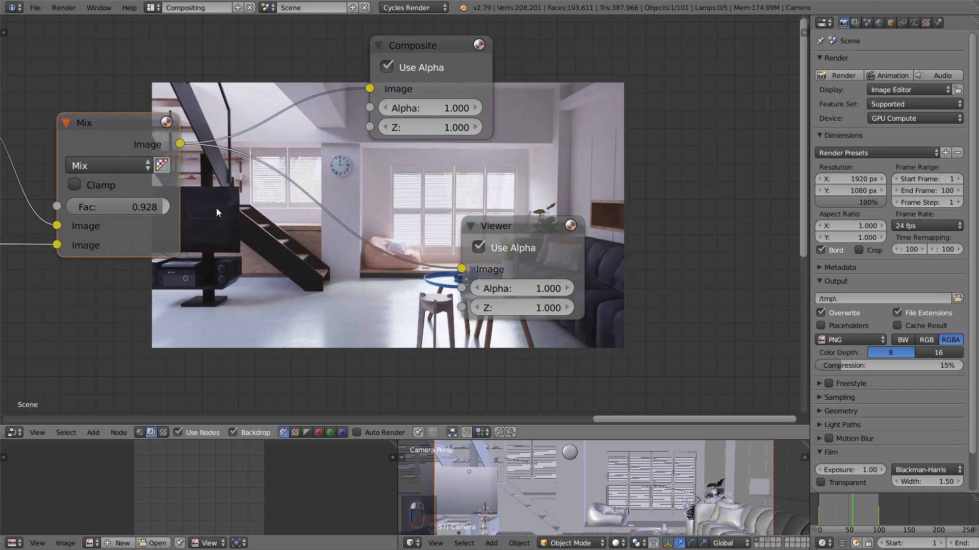
left_click_drag(517, 212, 698, 188)
left_click_drag(408, 60, 762, 53)
Insert a Color Balance node between the second Mix node and the Viewer, using the Offset/Power/Slope (ASC-CDL) correction formula
scroll(384, 219, "up", 1)
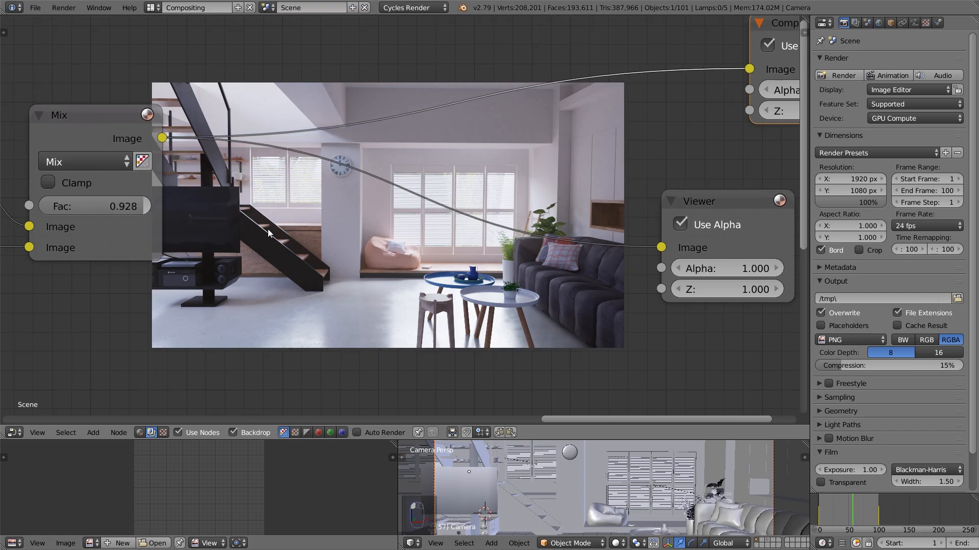
key("shift+a")
mouse_move(267, 228)
left_click(315, 254)
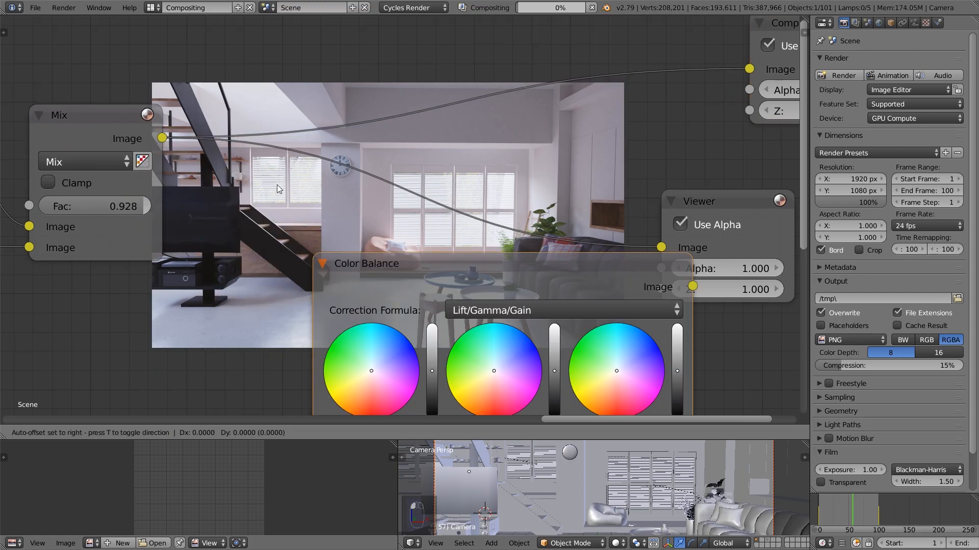
left_click(240, 148)
middle_click_drag(404, 139, 256, 114)
left_click(279, 180)
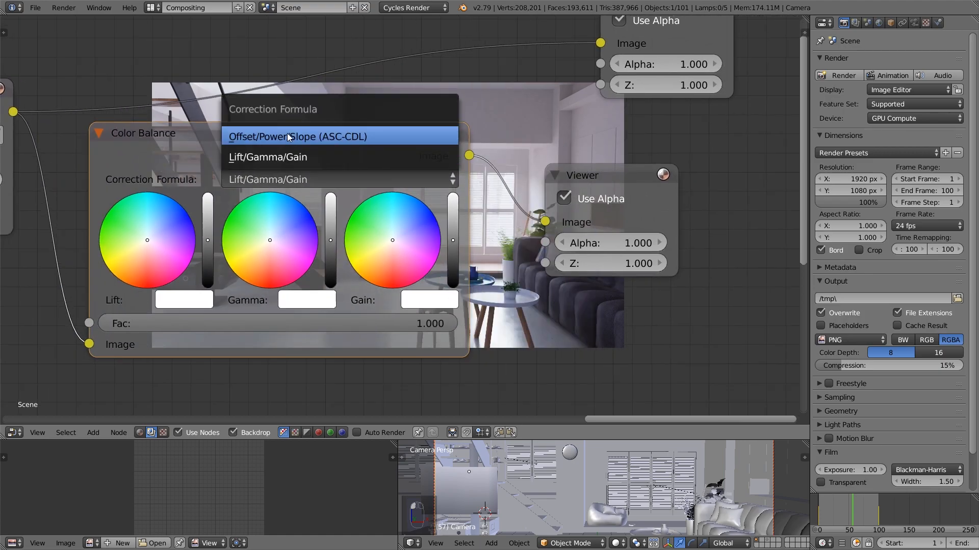
left_click(287, 134)
Enlarge the backdrop image and shift it so that more of the room shows beside the Color Balance node
scroll(421, 206, "down", 2)
middle_click_drag(421, 220, 334, 288)
scroll(379, 284, "down", 2)
key("v")
middle_click_drag(406, 271, 451, 281, "alt")
key("v")
key("alt+v")
key("alt+v")
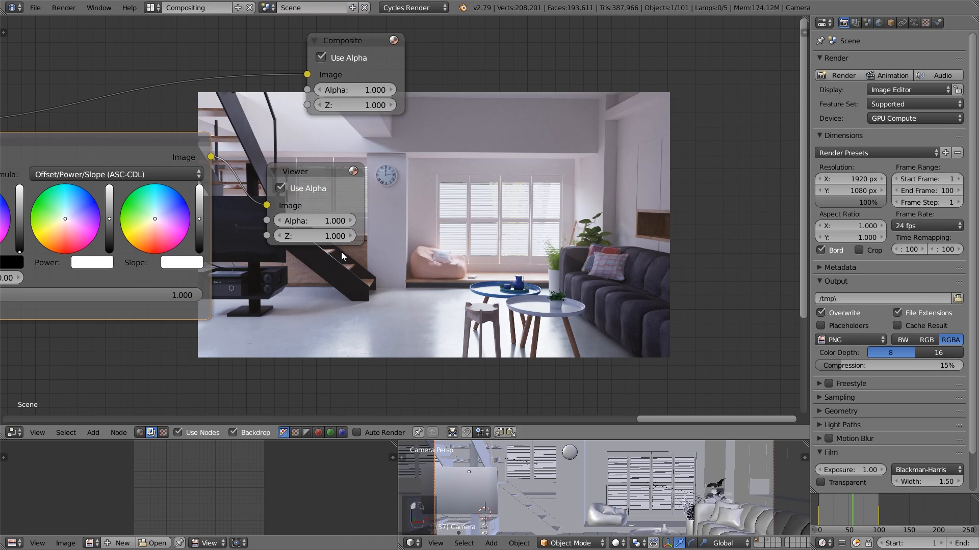
key("alt+v")
mouse_move(293, 295)
middle_mouse_down()
mouse_move(223, 226)
mouse_move(263, 296)
mouse_move(286, 301)
middle_mouse_up()
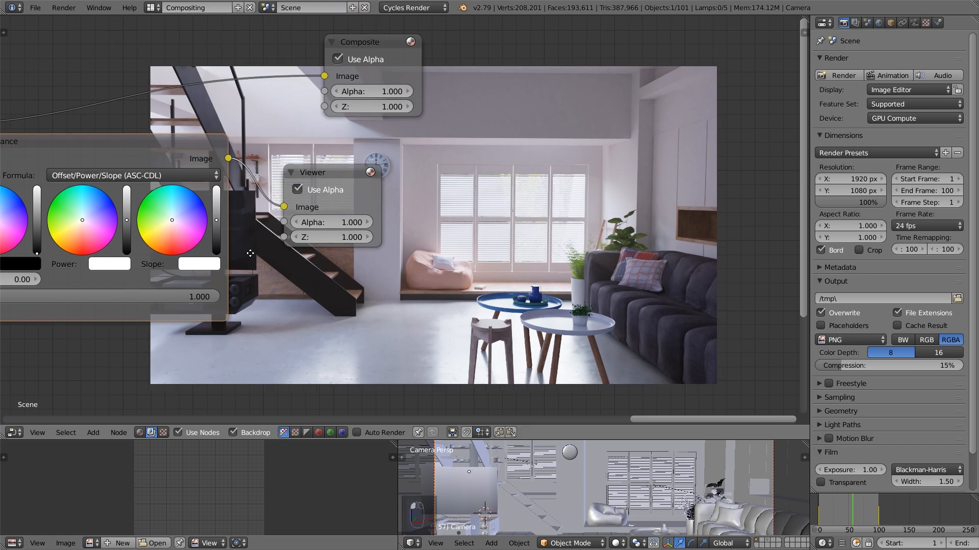
middle_click_drag(249, 253, 276, 248)
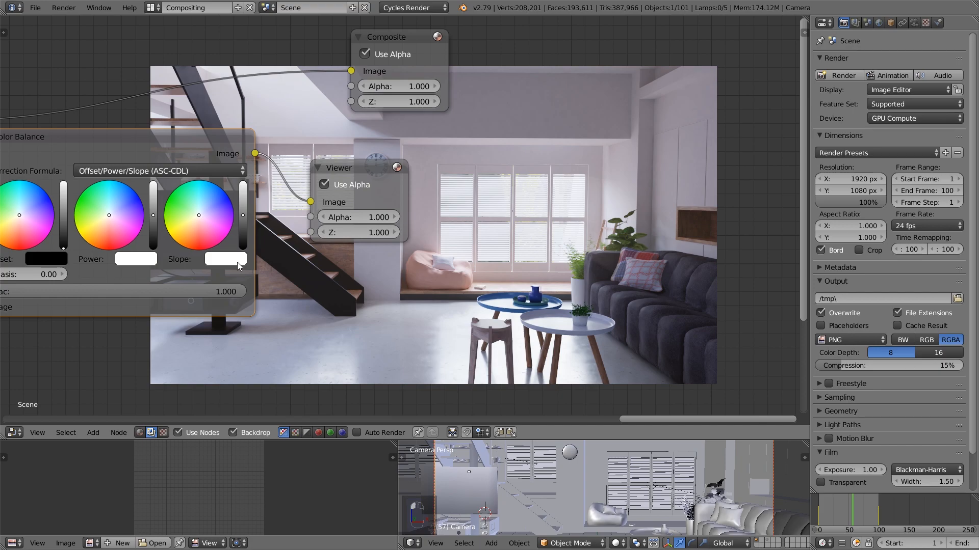
Raise the brightness of the Color Balance node's slope and, very slightly, of its power
scroll(237, 262, "up", 2)
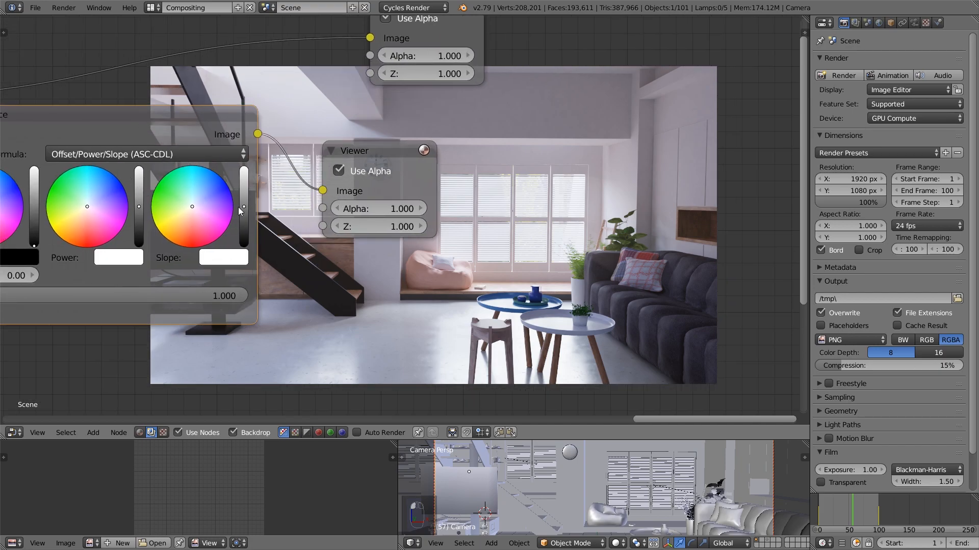
left_click_drag(243, 206, 243, 167)
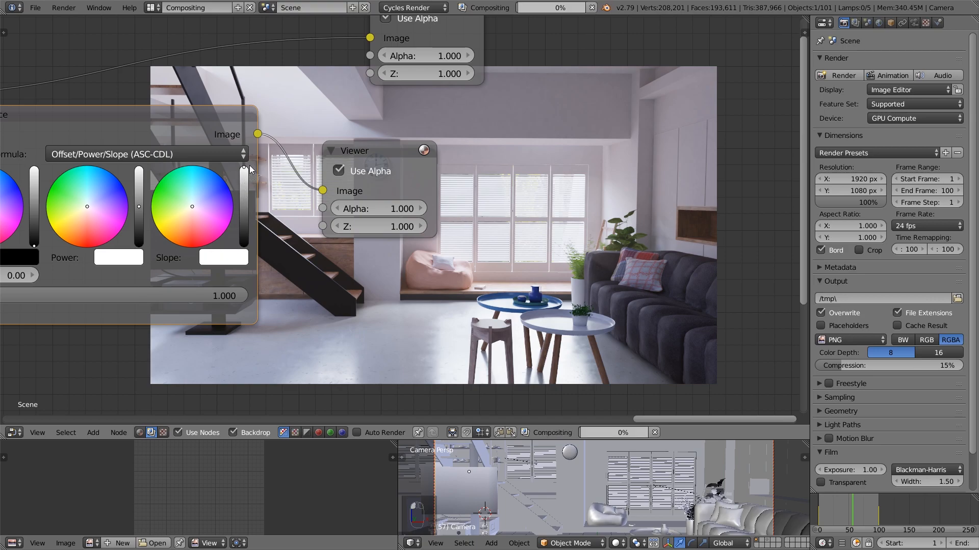
left_click(244, 196)
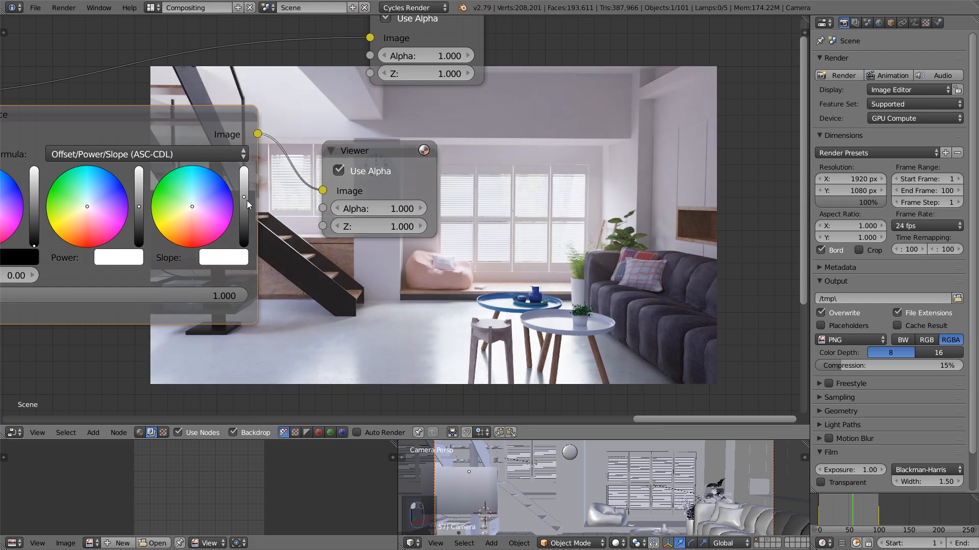
middle_click_drag(250, 243, 277, 239)
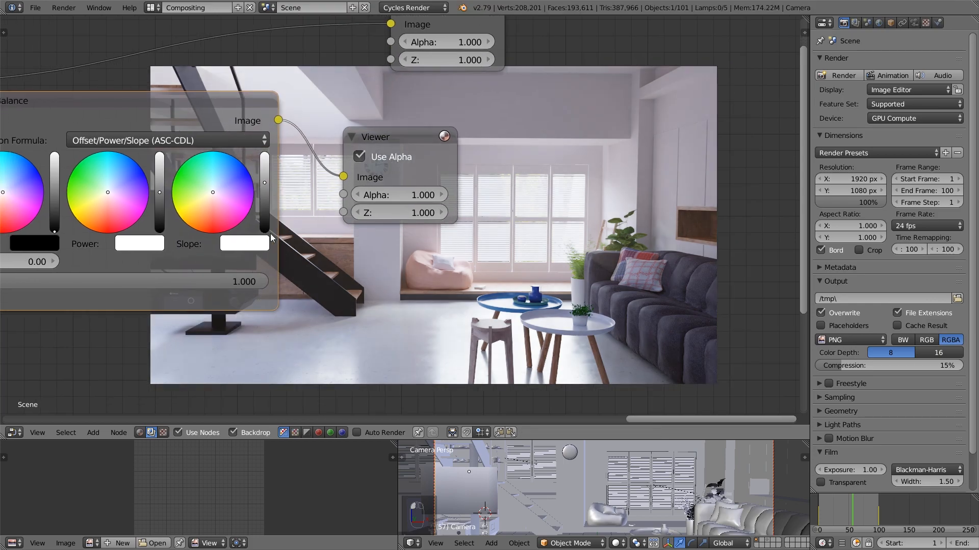
left_click_drag(160, 192, 160, 190)
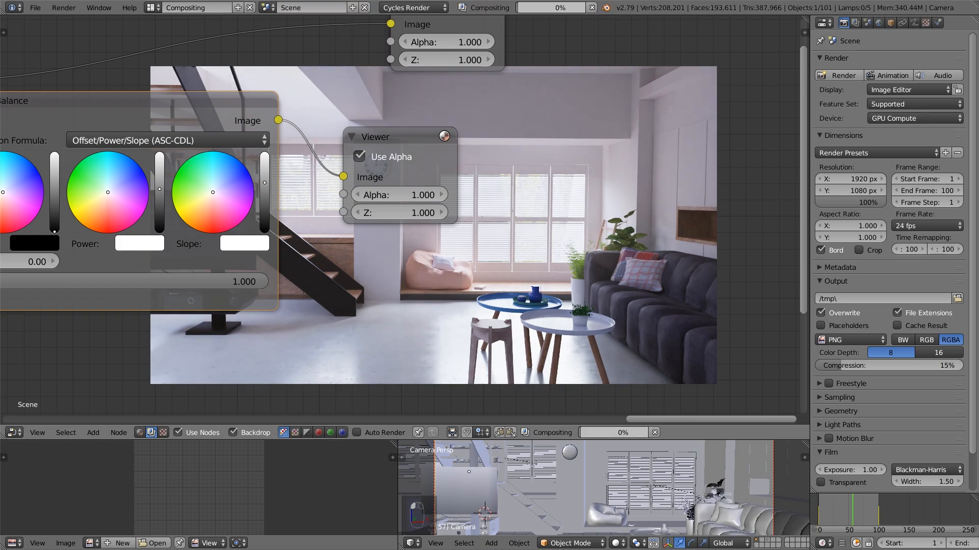
left_click_drag(160, 189, 160, 190)
left_click_drag(264, 183, 266, 182)
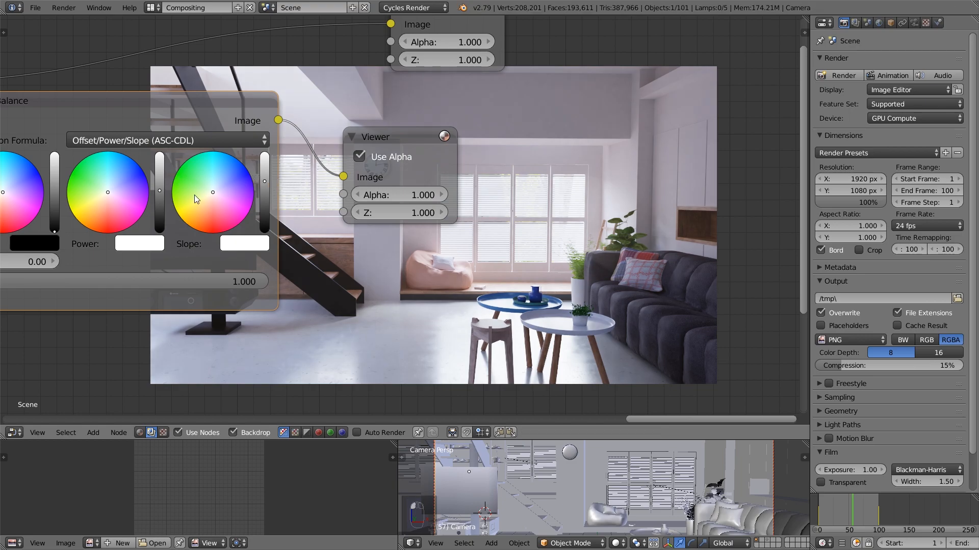
Tint the Color Balance node's slope color slightly toward pink
middle_click_drag(390, 279, 417, 269)
scroll(400, 288, "up", 2)
scroll(293, 235, "up", 1)
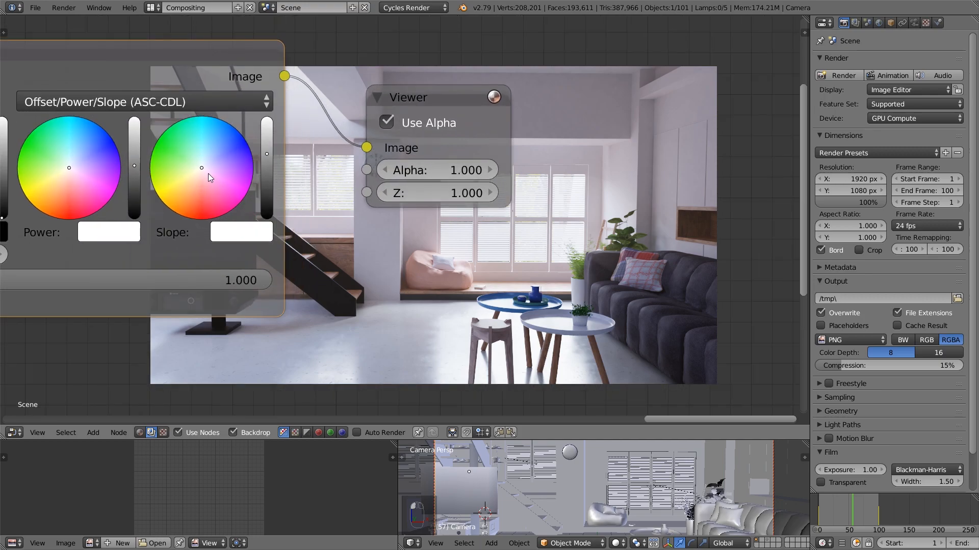
left_click_drag(203, 167, 209, 172)
left_click_drag(209, 172, 205, 173)
Shift the Color Balance node's power color slightly toward violet
middle_click_drag(241, 220, 301, 222)
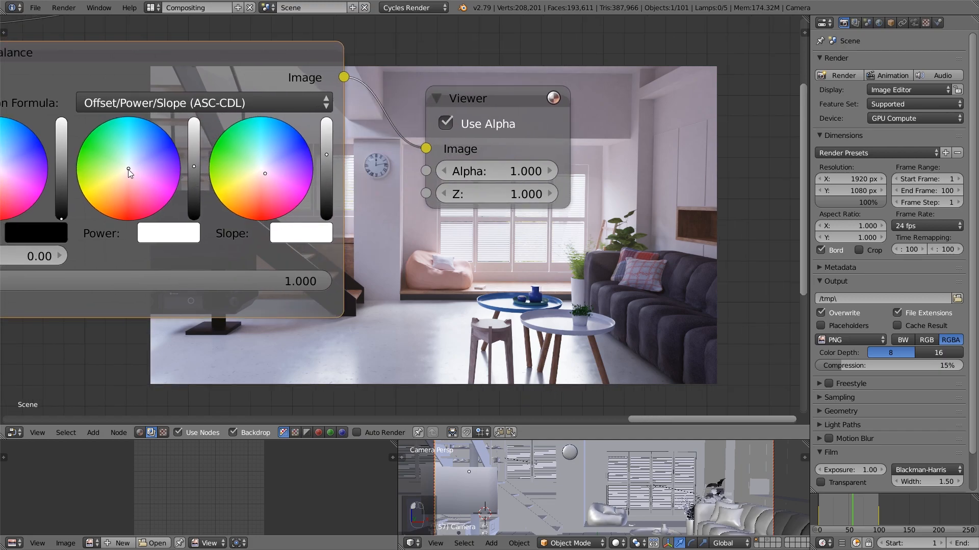
mouse_move(127, 170)
left_mouse_down()
mouse_move(93, 148)
mouse_move(130, 170)
left_mouse_up()
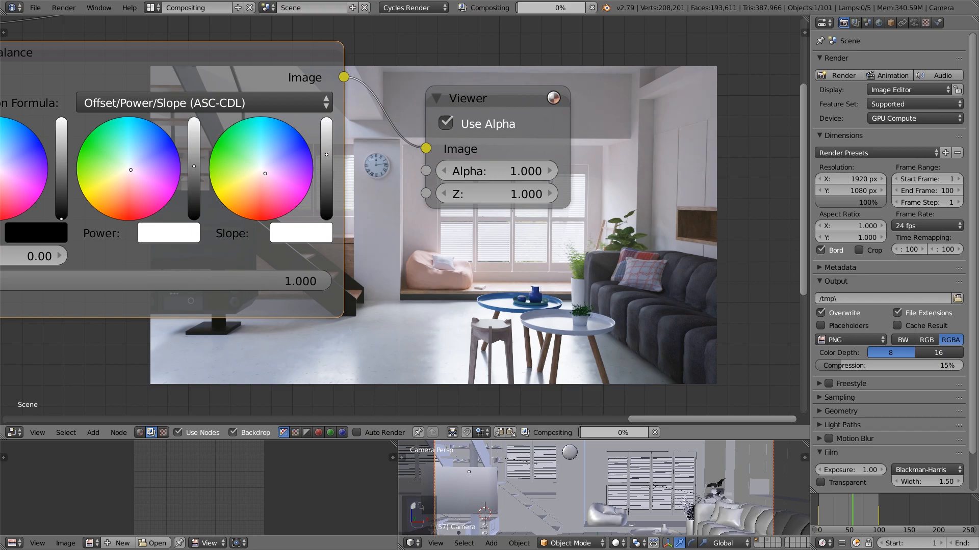
left_click_drag(130, 170, 130, 168)
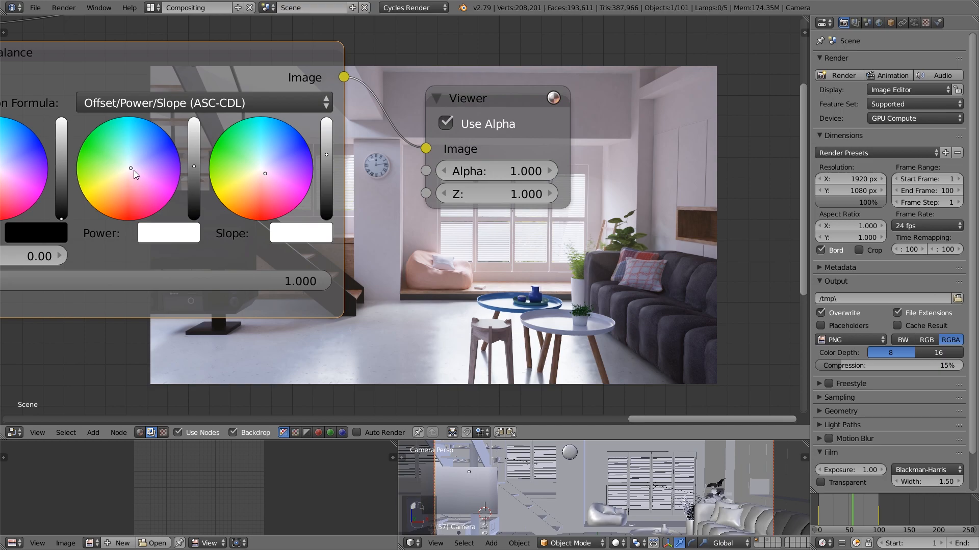
Fine-tune the Color Balance node's tint by shifting the power color slightly toward blue and nudging the slope color marginally
left_click_drag(131, 168, 130, 166)
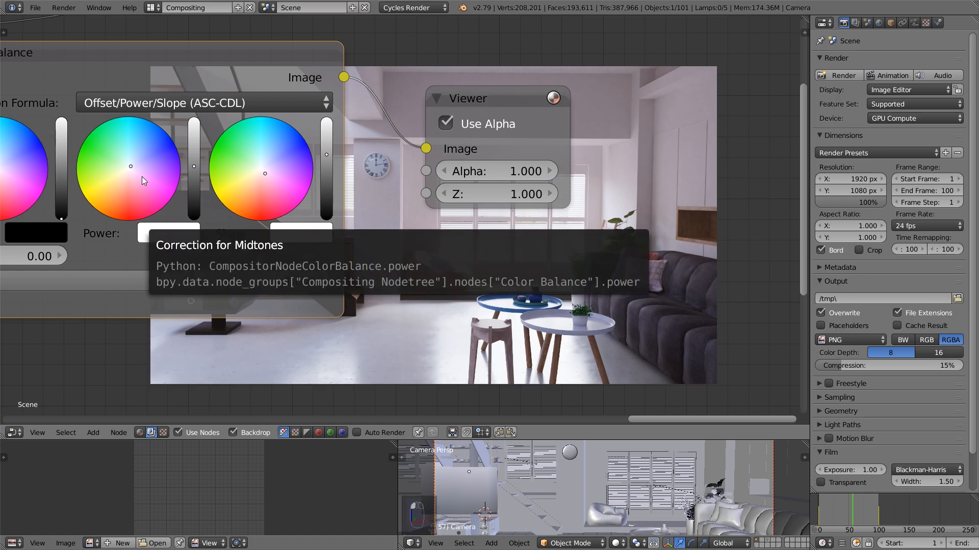
left_click_drag(133, 165, 134, 165)
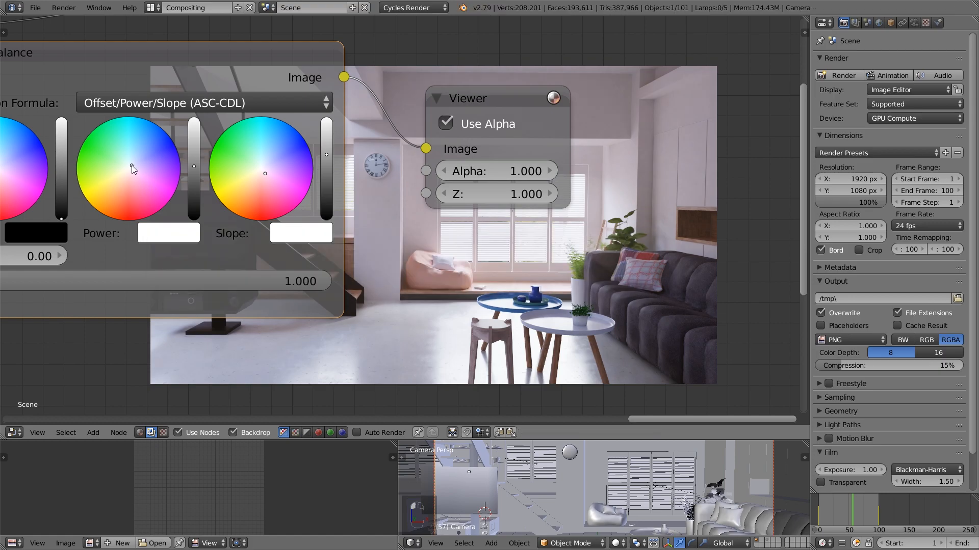
scroll(463, 252, "down", 1)
middle_click_drag(459, 249, 449, 270)
scroll(404, 237, "up", 3)
scroll(449, 271, "up", 1)
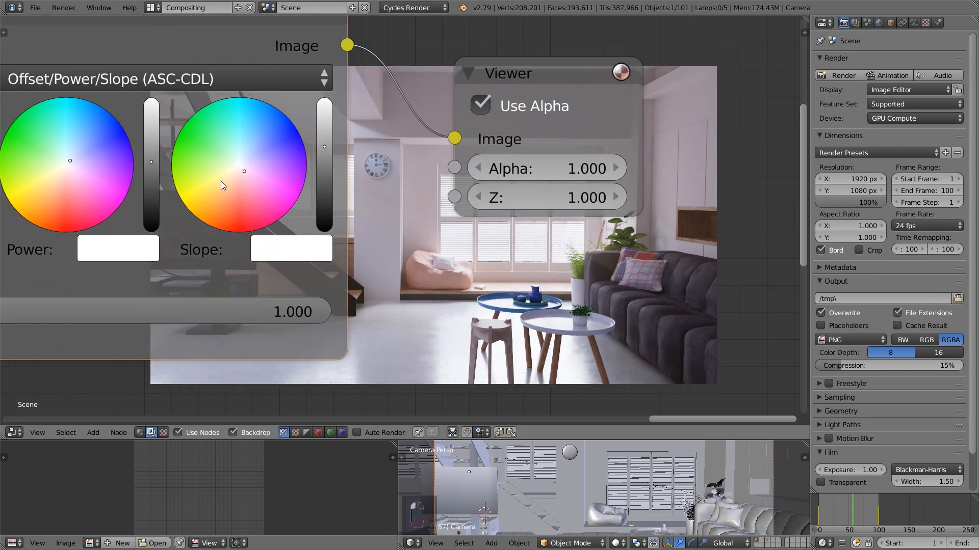
left_click_drag(70, 162, 69, 163)
left_click_drag(233, 177, 234, 177)
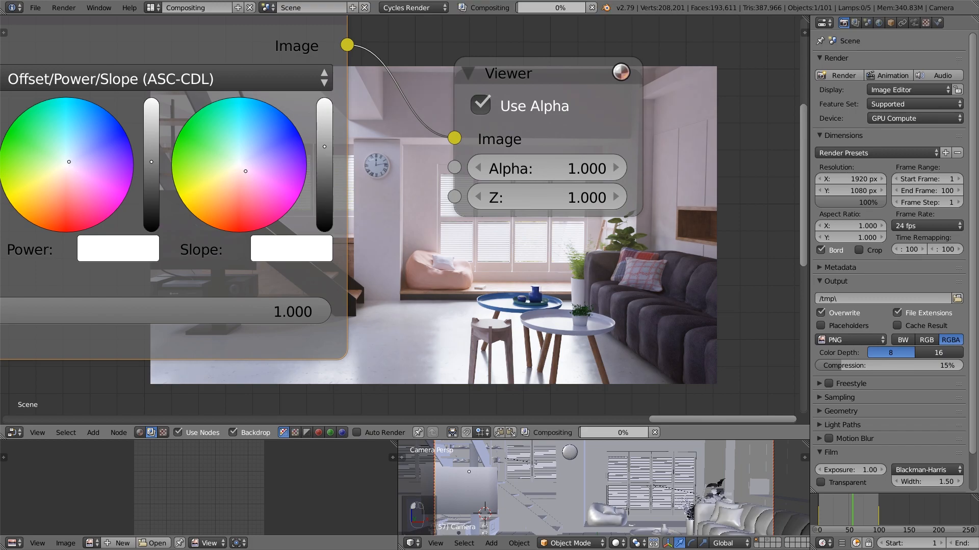
Lower the scene's color management exposure to 2.857
middle_click_drag(447, 251, 347, 154)
scroll(417, 208, "down", 1)
middle_click_drag(425, 216, 452, 251)
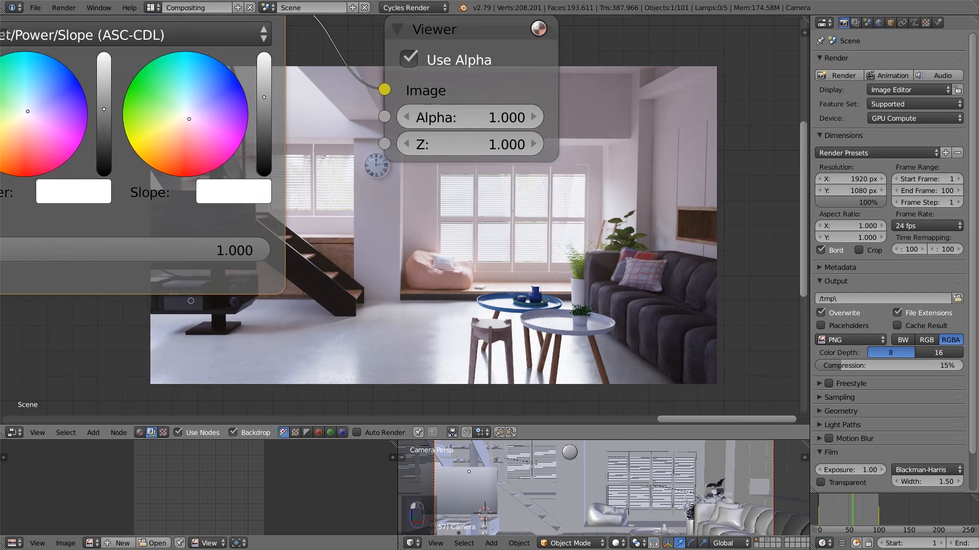
scroll(408, 283, "down", 3)
middle_click_drag(408, 283, 342, 204)
left_click(867, 22)
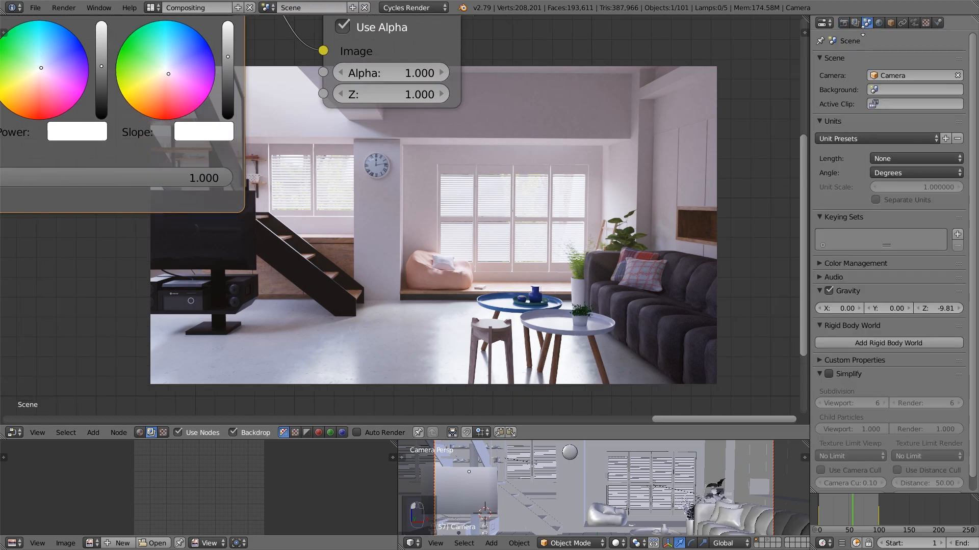
left_click(861, 263)
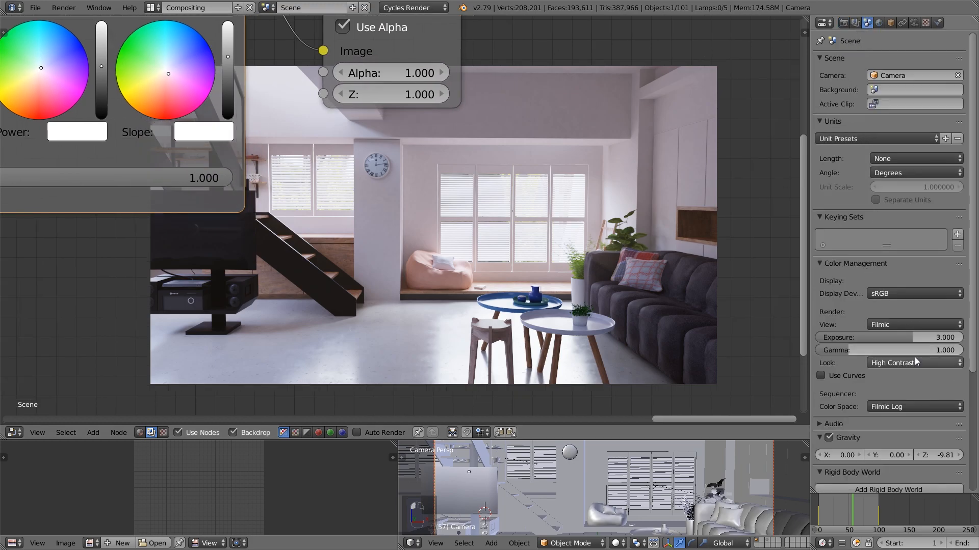
left_click_drag(912, 337, 910, 338)
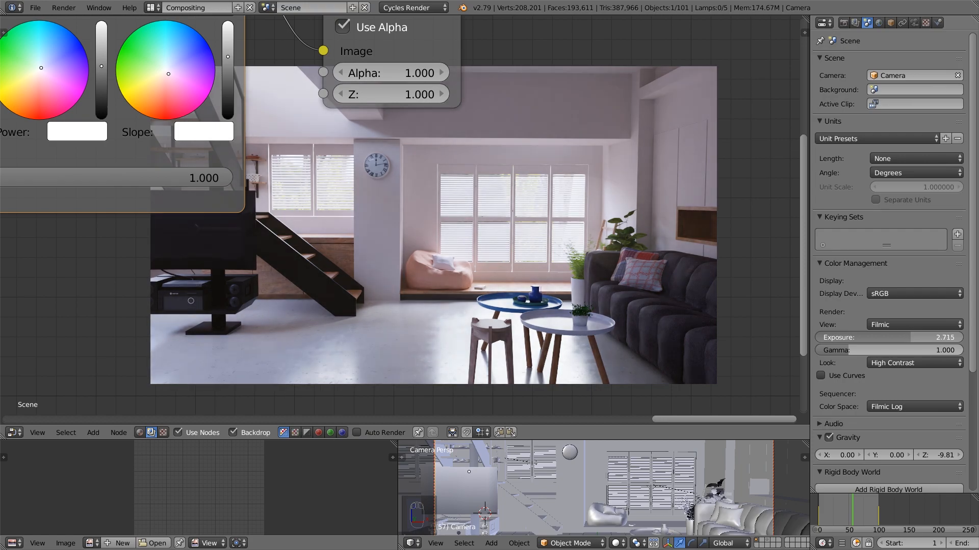
left_click_drag(911, 337, 911, 338)
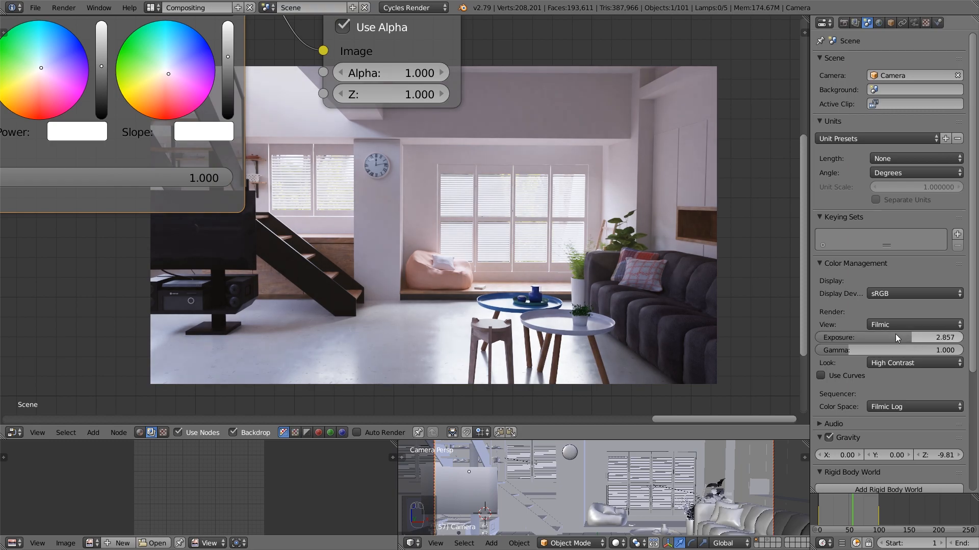
Enlarge the backdrop image and move the Viewer node farther from the Color Balance node to make room between them
scroll(510, 264, "down", 3)
middle_click_drag(495, 258, 409, 213)
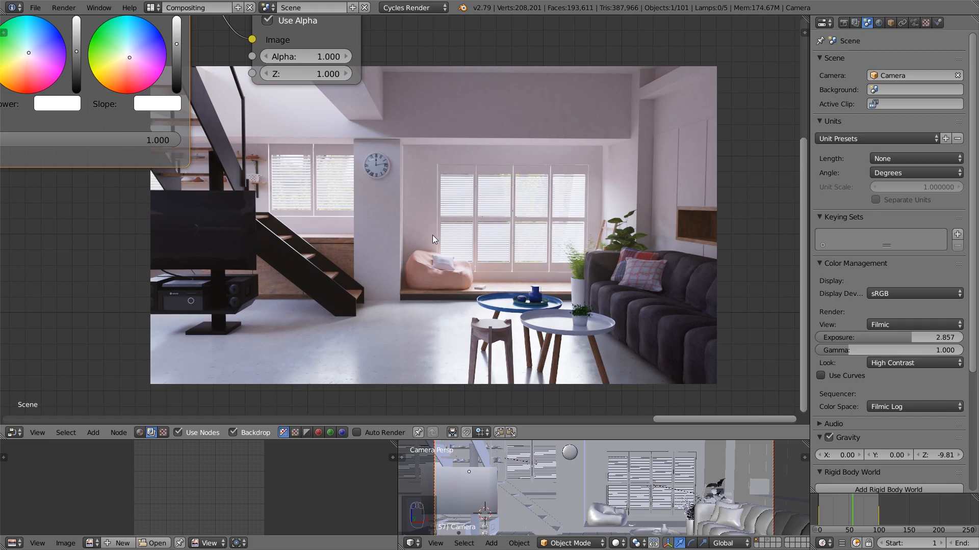
key("alt+v")
middle_click_drag(406, 163, 372, 282)
left_click_drag(286, 120, 583, 127)
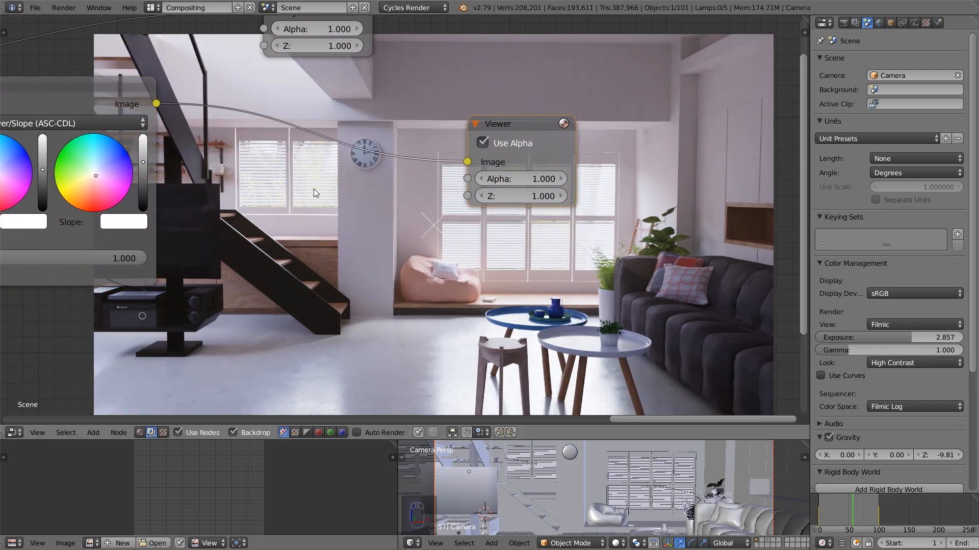
Insert a Glare node between the Color Balance and Viewer nodes, set to Fog Glow with a threshold of 0.700
key("shift+a")
mouse_move(308, 213)
left_click(351, 315)
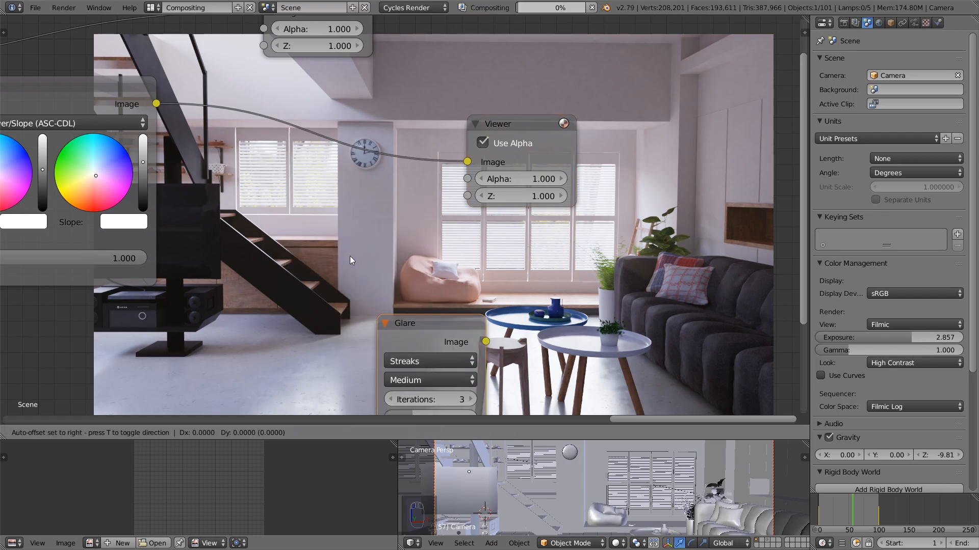
left_click(229, 103)
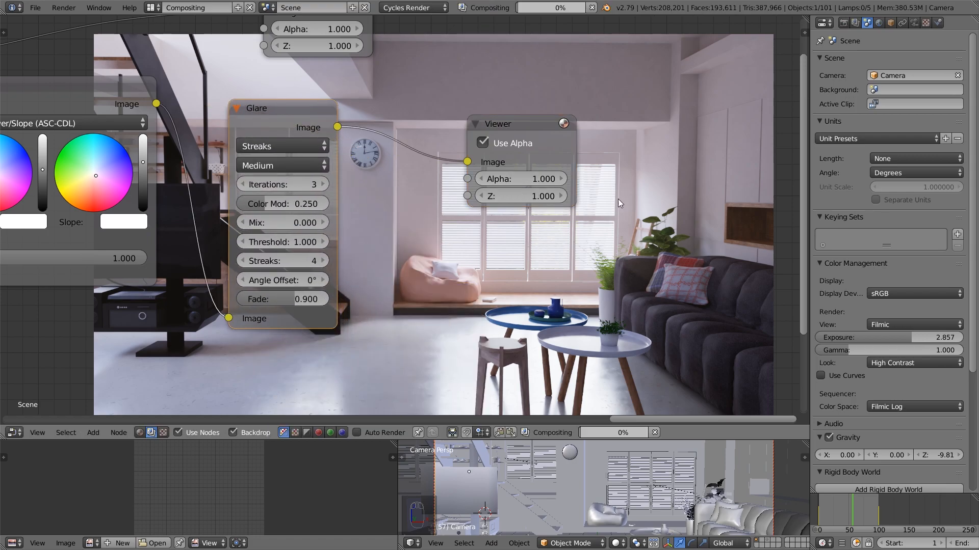
left_click(275, 146)
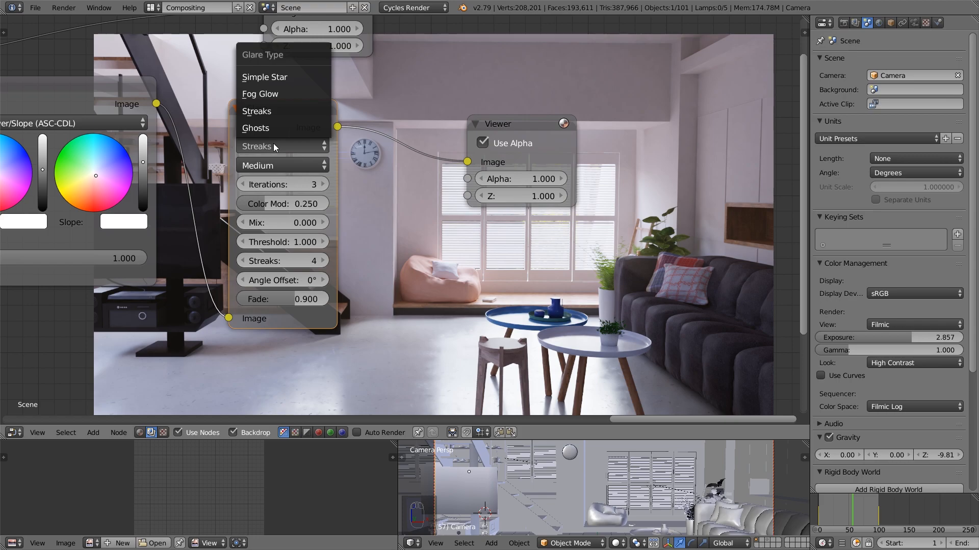
left_click(271, 97)
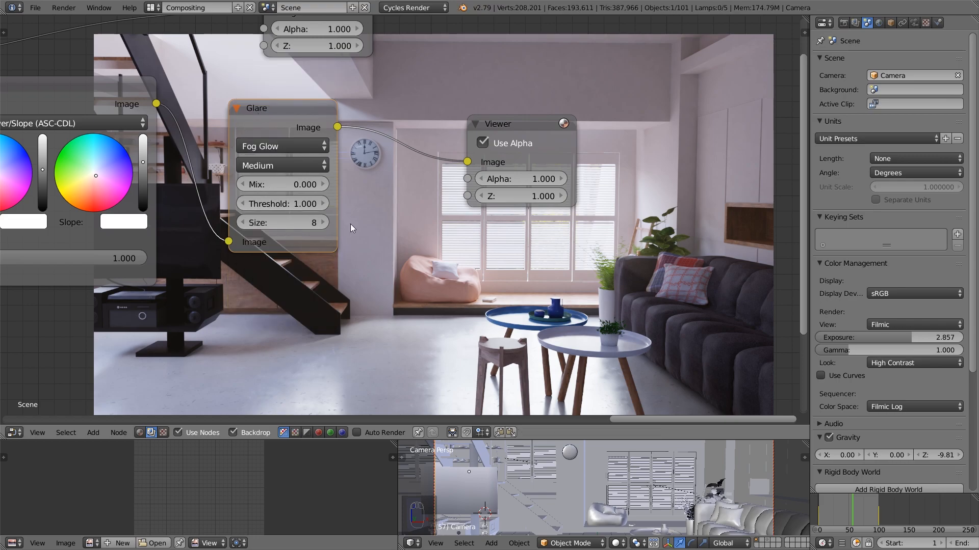
left_click(246, 203)
left_click(245, 203)
left_click(245, 202)
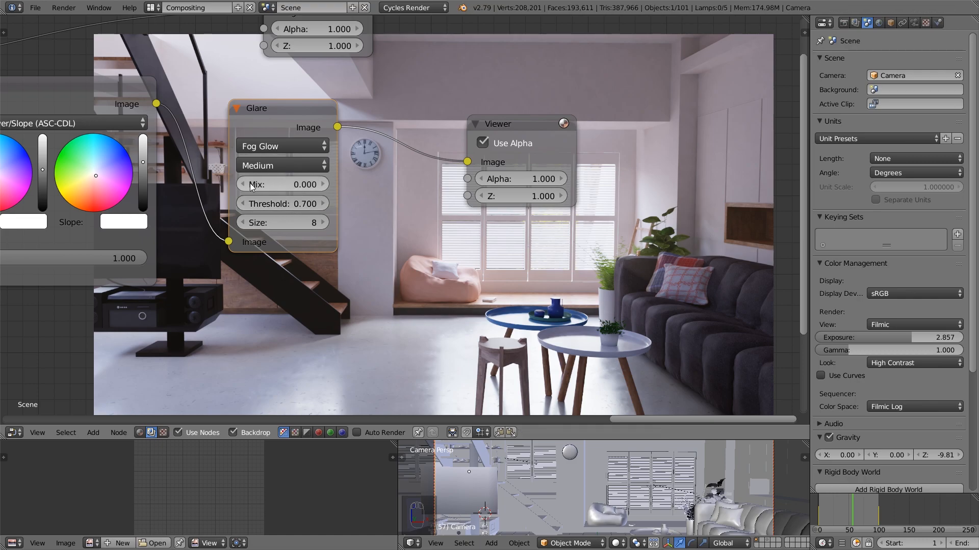
Preview the Color Balance output in the Viewer and compare it with the Glare node's output
middle_click_drag(400, 223, 234, 198)
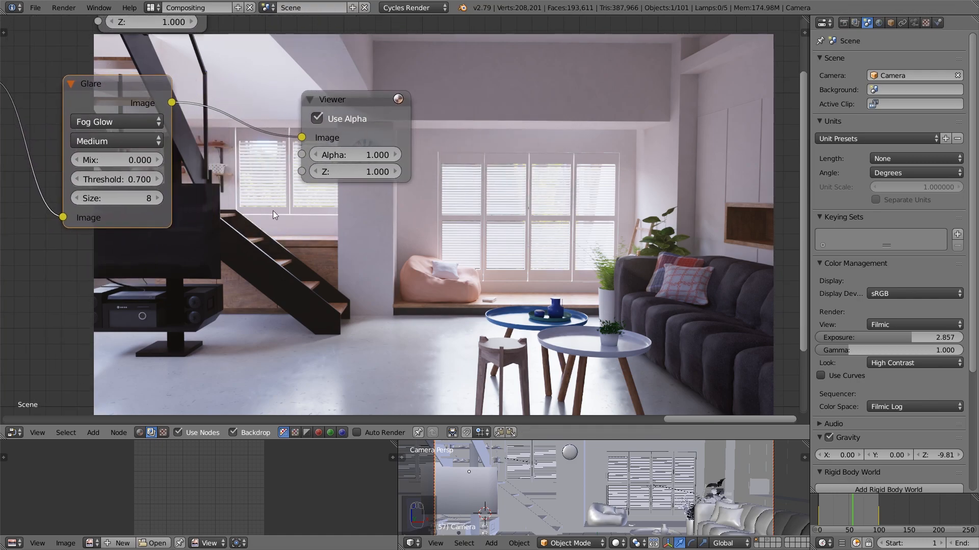
scroll(331, 221, "down", 1)
scroll(332, 225, "down", 1)
left_click(28, 97, "ctrl+shift")
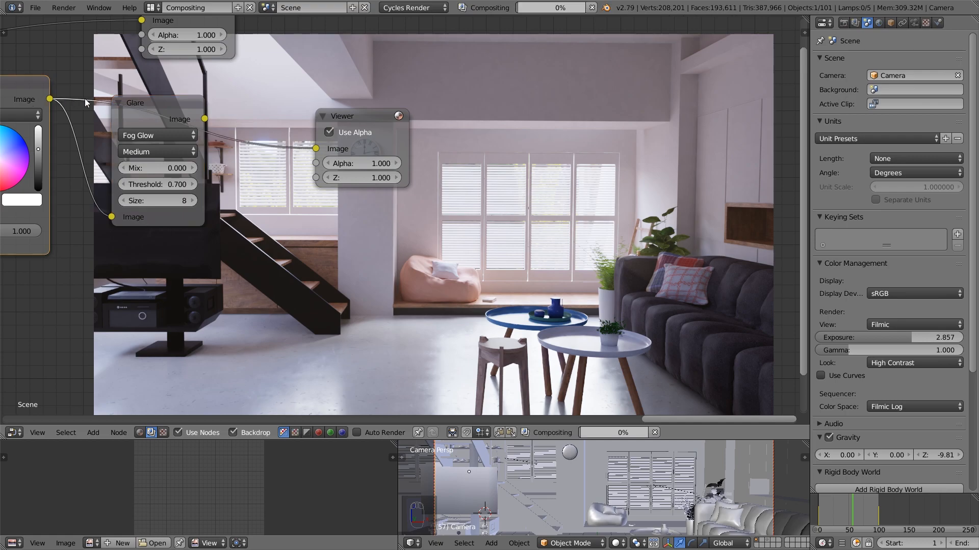
left_click(188, 113, "ctrl+shift")
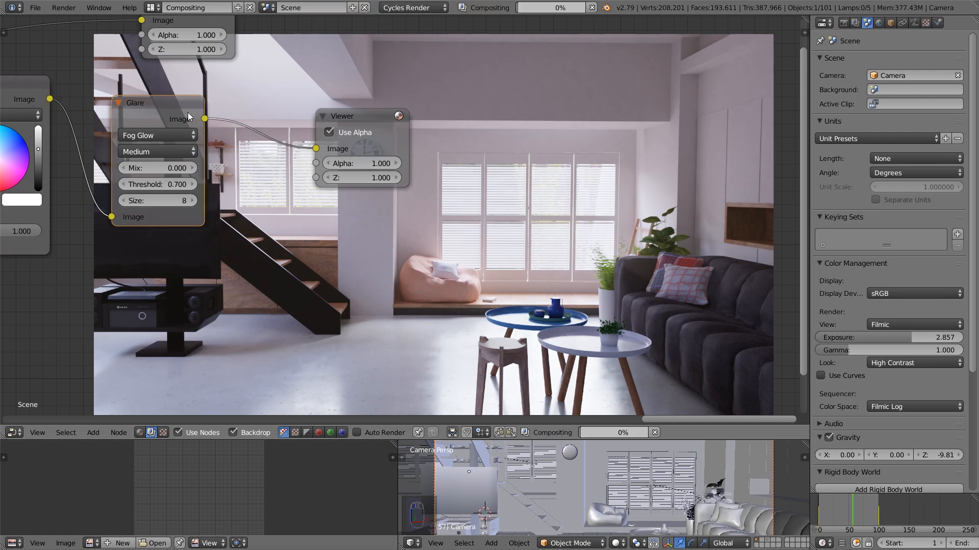
Try a threshold of 0.500 on the Glare node and return it to 0.700
scroll(279, 176, "up", 1)
middle_click_drag(280, 177, 321, 168)
left_click(123, 171)
left_click(124, 171)
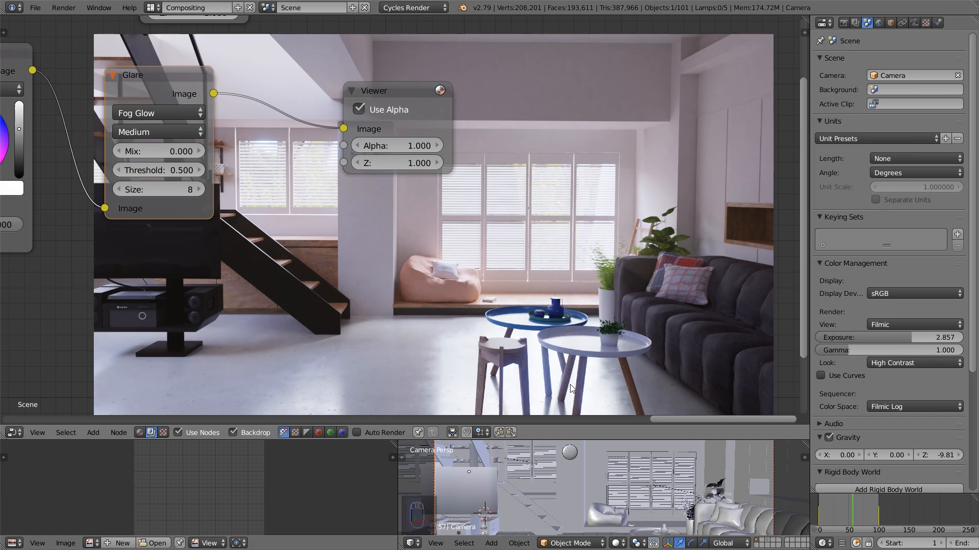
left_click(200, 170)
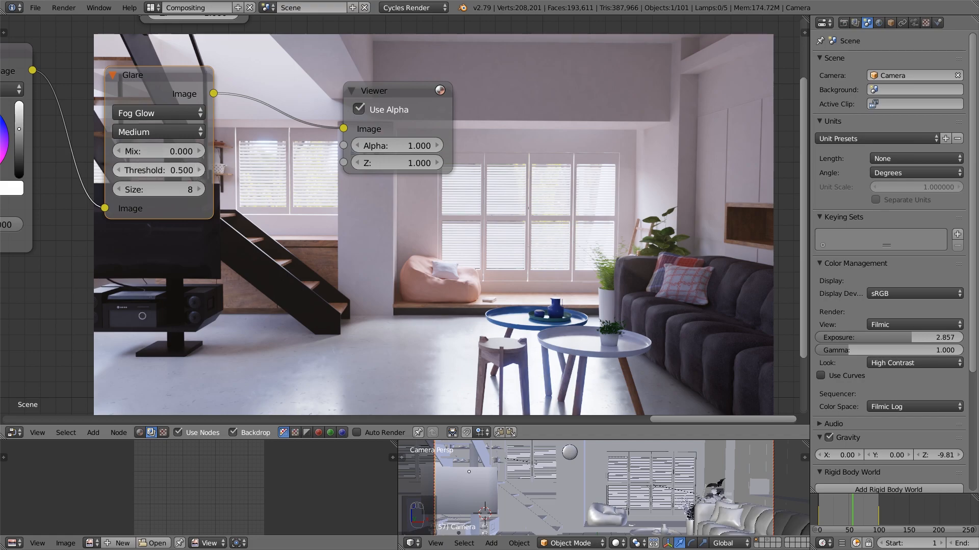
left_click(198, 171)
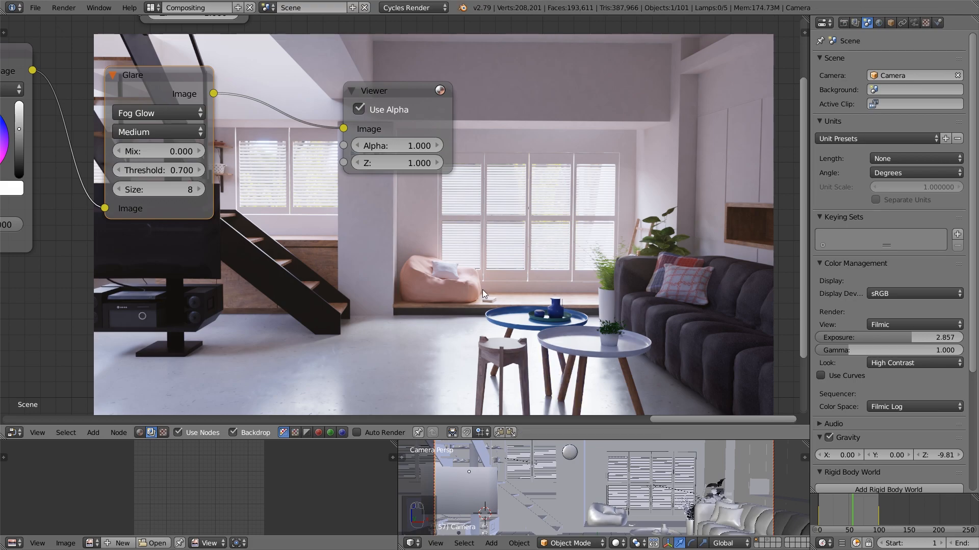
Set the Glare node's mix to 1.000 to isolate the glow, and readjust the scene exposure to 2.929
left_click_drag(176, 151, 204, 152)
middle_click_drag(492, 285, 471, 243)
scroll(330, 202, "down", 3)
middle_click_drag(330, 201, 359, 253)
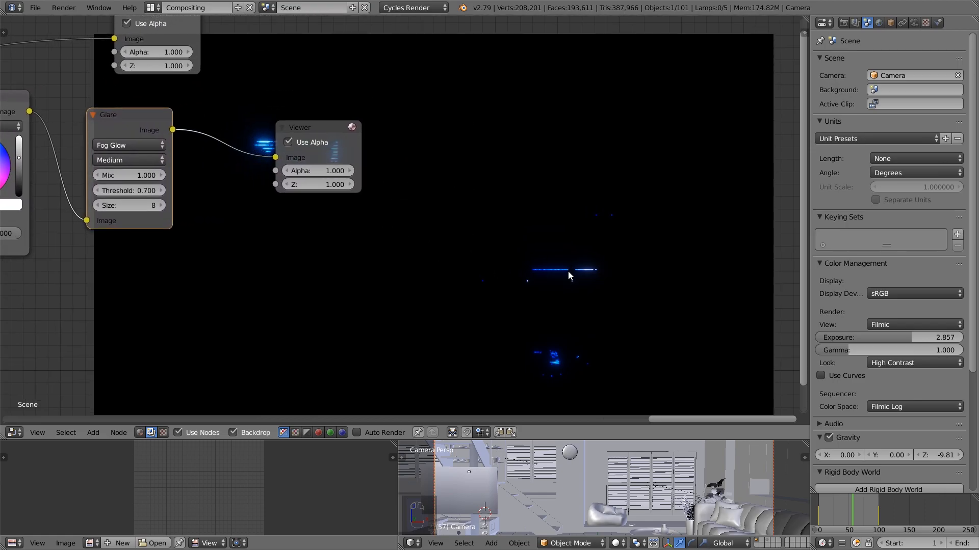
left_click_drag(912, 337, 921, 338)
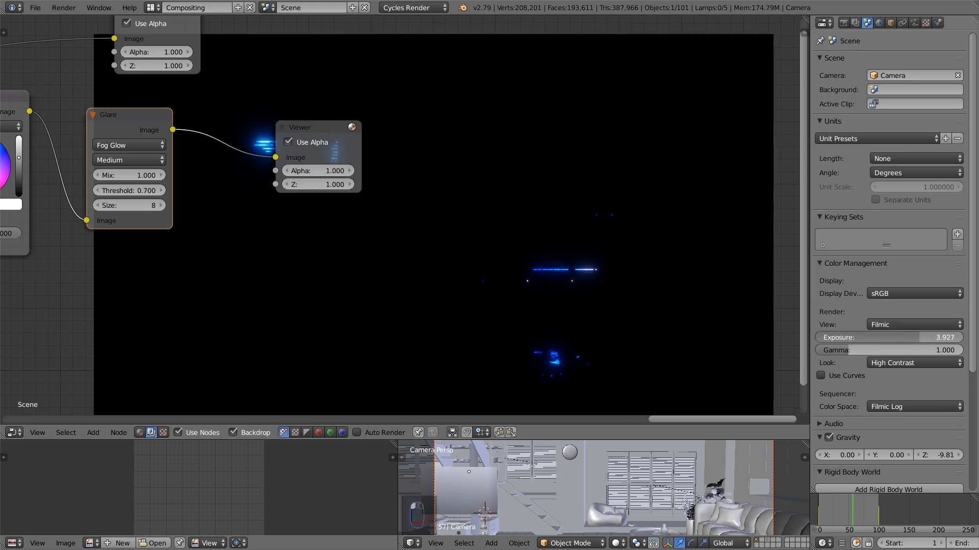
left_click_drag(921, 337, 911, 338)
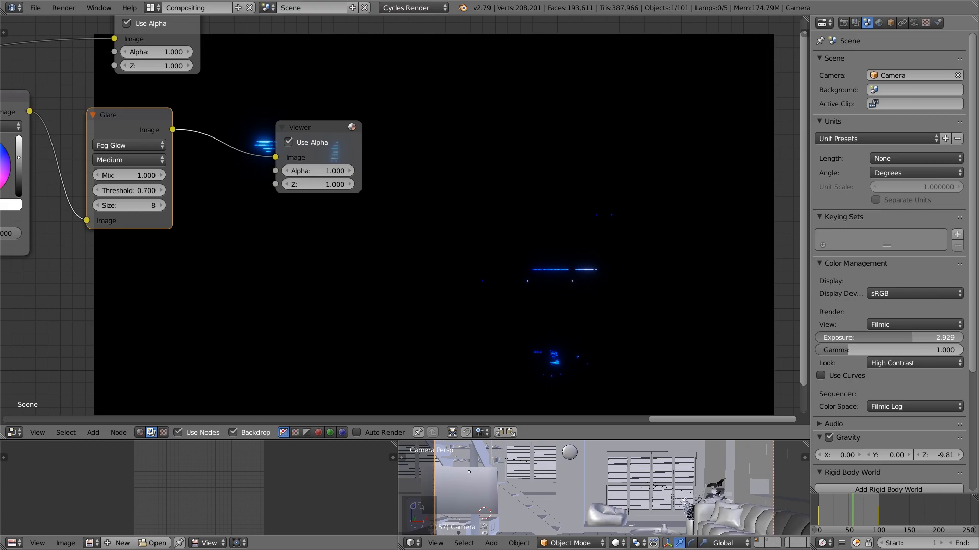
Lower the Glare node's threshold gradually to 0.400 while checking the isolated glow
scroll(486, 269, "down", 3)
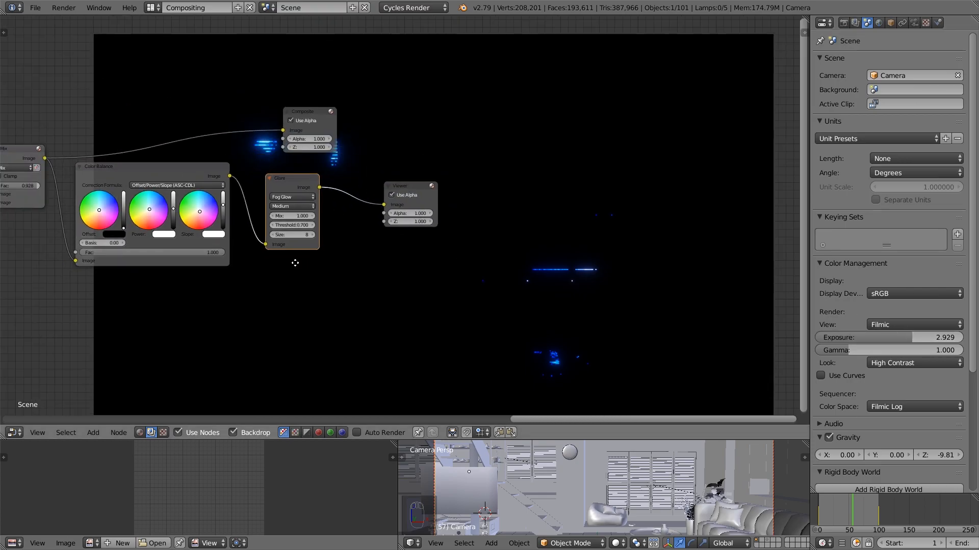
middle_click_drag(295, 263, 339, 269)
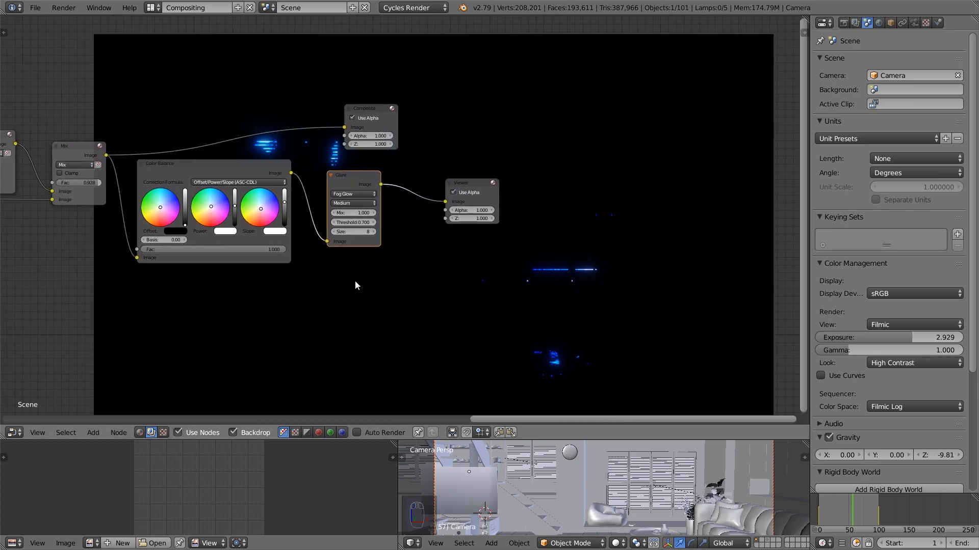
scroll(367, 224, "up", 2)
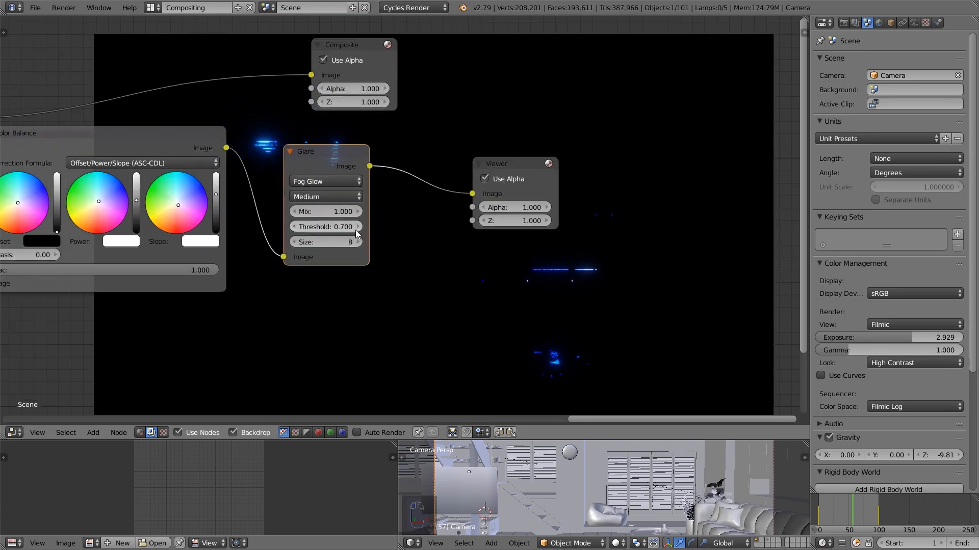
left_click(297, 227)
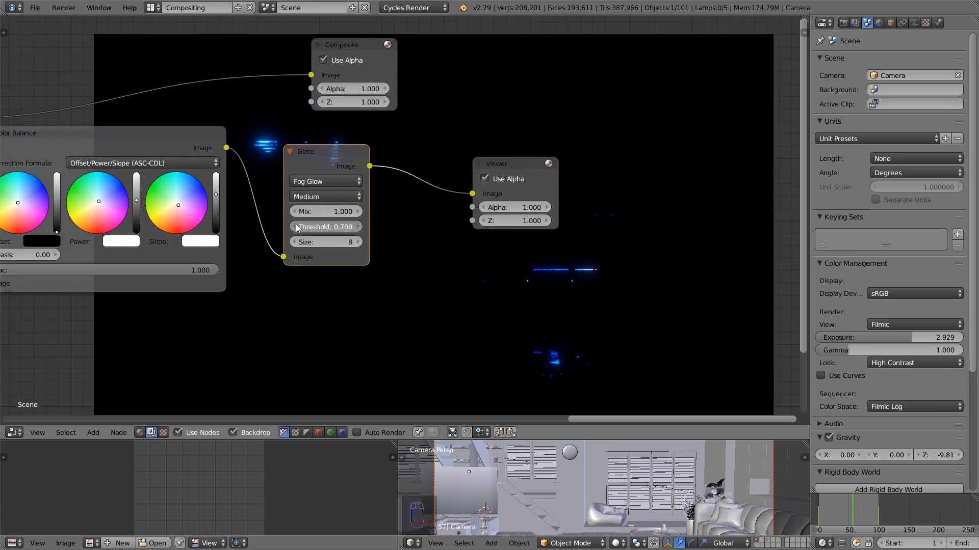
middle_click_drag(297, 227, 247, 183)
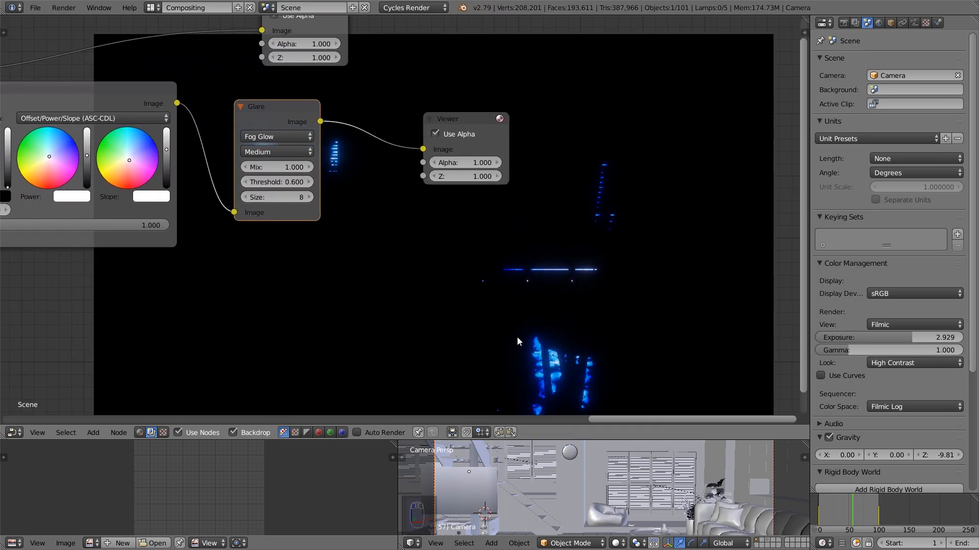
left_click(240, 181)
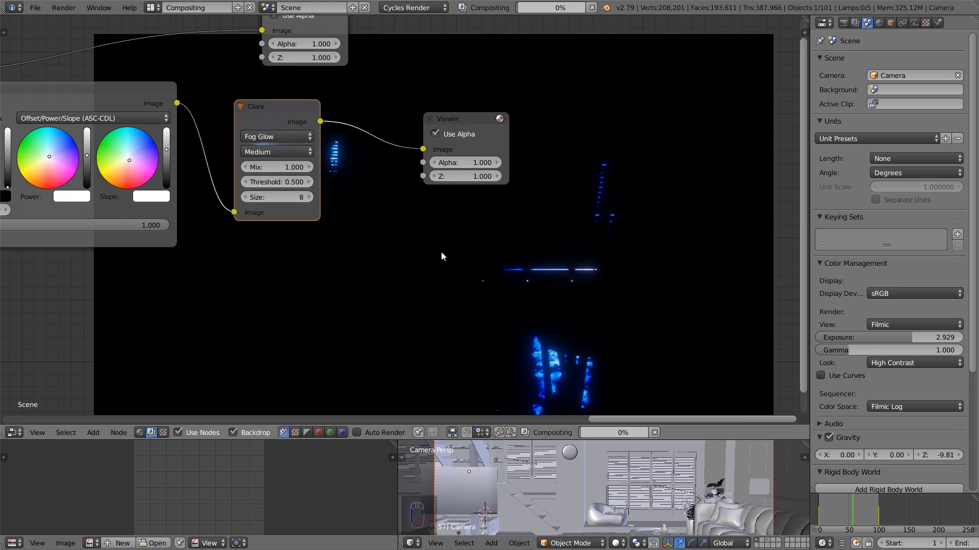
scroll(437, 249, "up", 2)
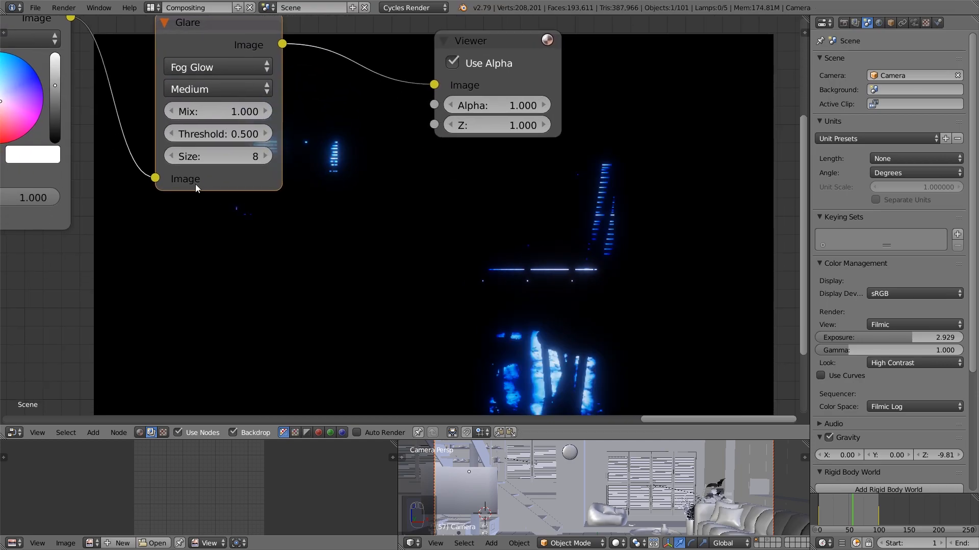
left_click(172, 134)
Set the Glare node's mix to 0.900 and its threshold to 0.500
left_click(173, 112)
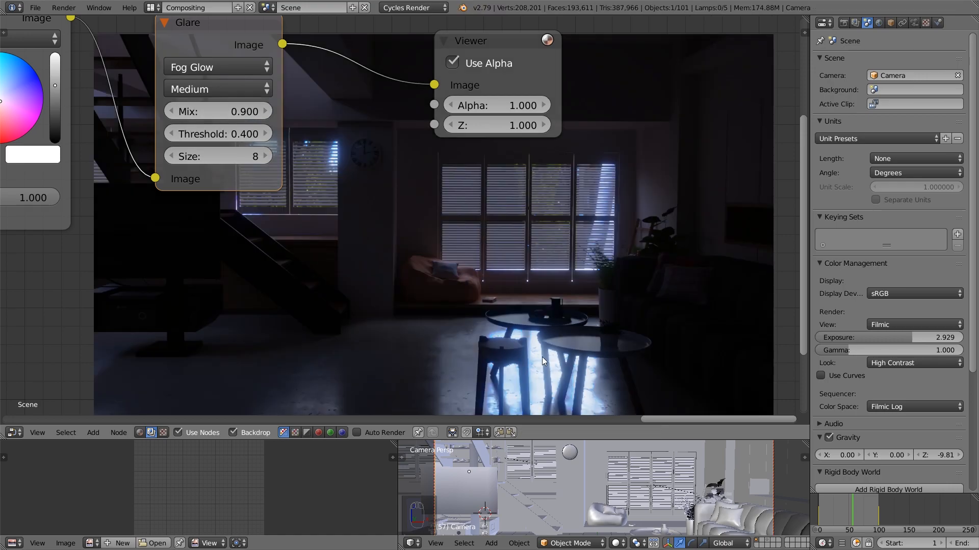
left_click(233, 134)
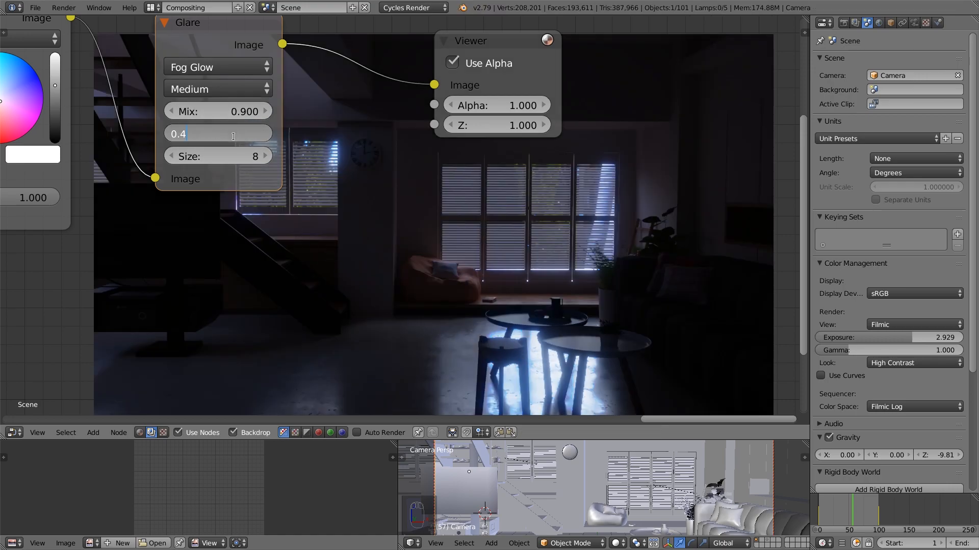
type("5")
key("Return")
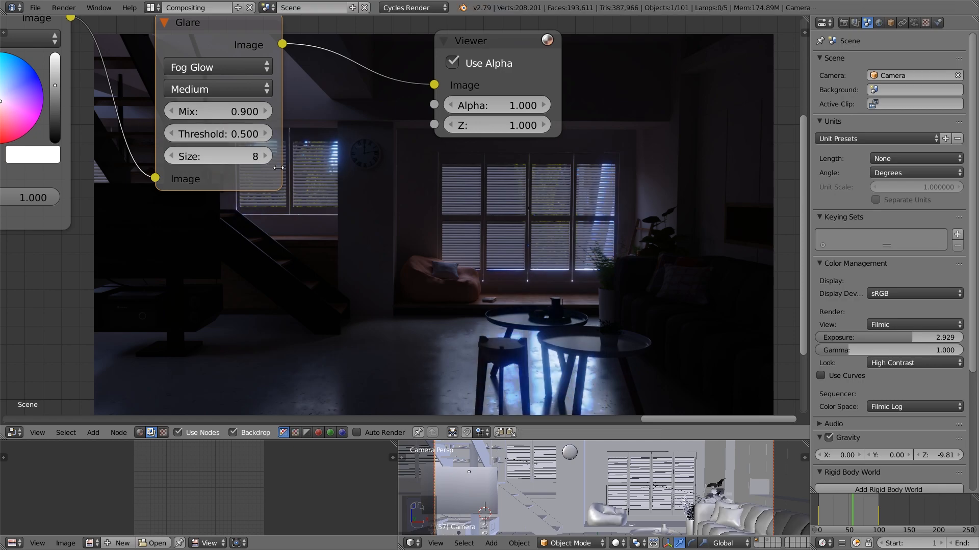
Set the Glare node's mix to -0.500 to blend a subtler fog glow into the image
left_click(235, 112)
type("-.")
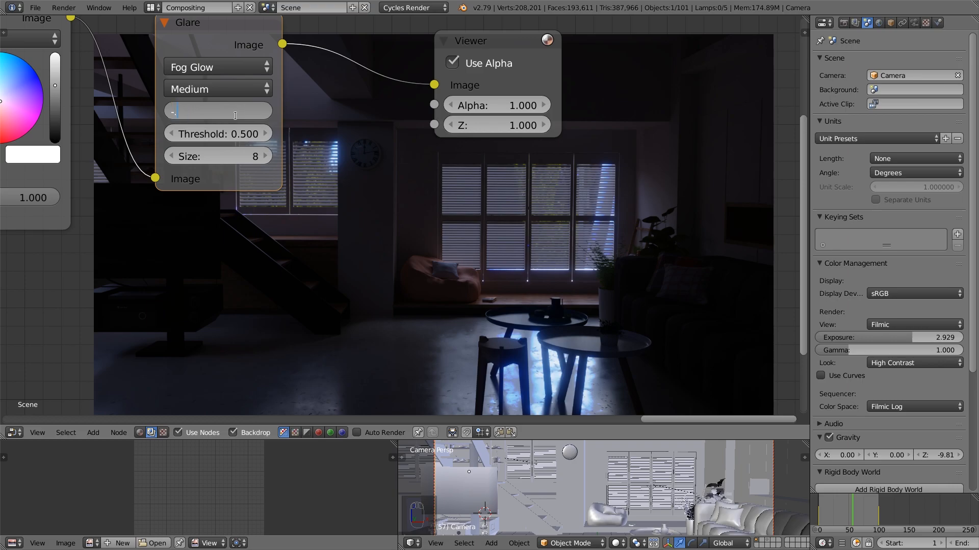
key("Return")
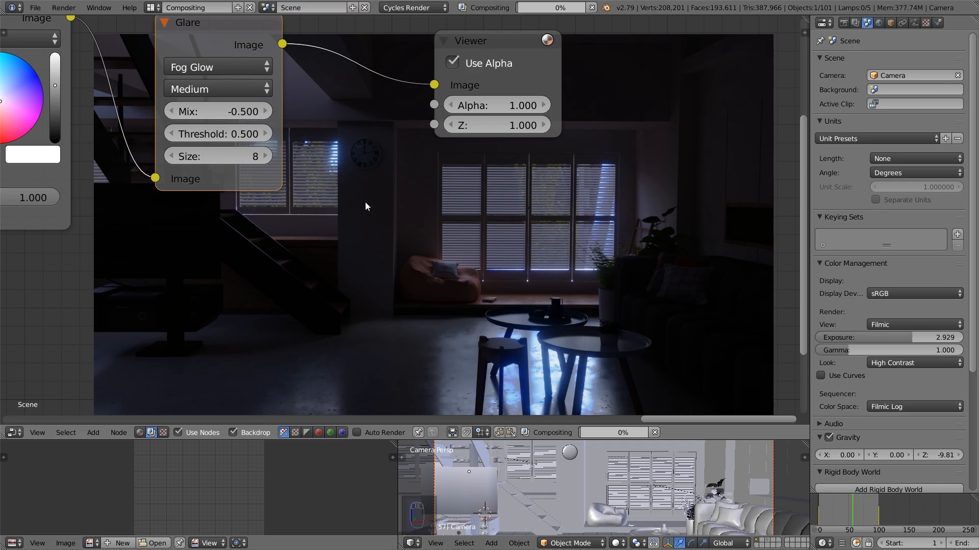
scroll(365, 202, "down", 2)
middle_click_drag(358, 209, 299, 198)
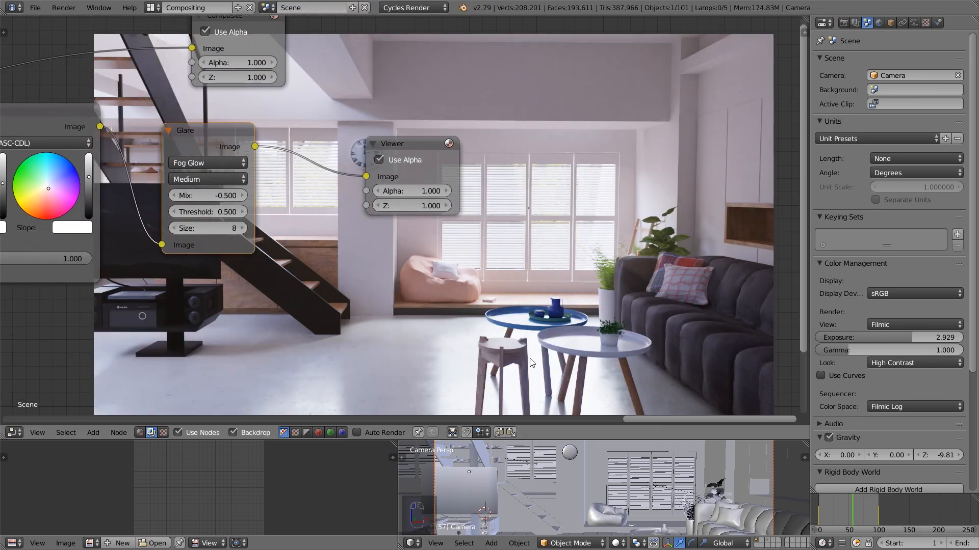
Examine the glare effect on the backdrop image at smaller and larger display sizes
middle_click_drag(642, 401, 584, 391)
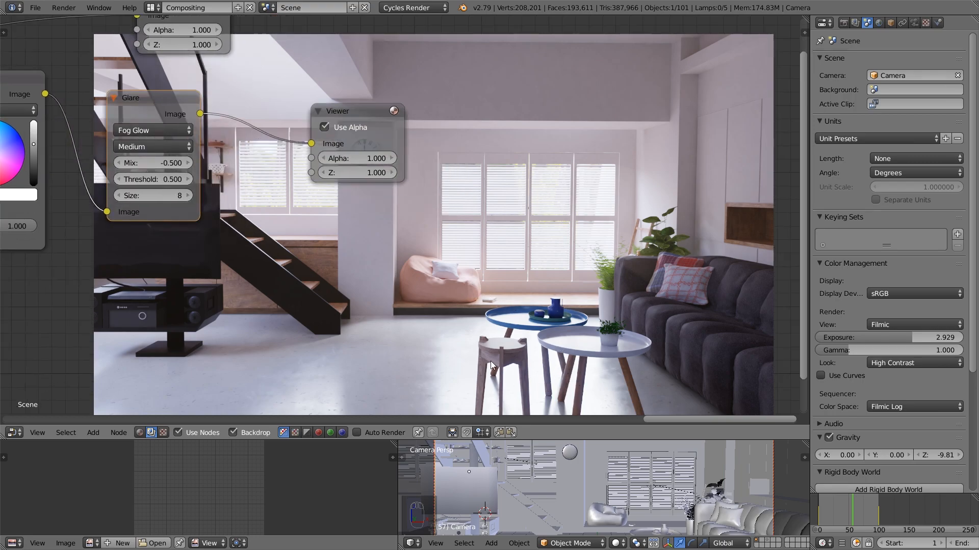
key("v")
key("v")
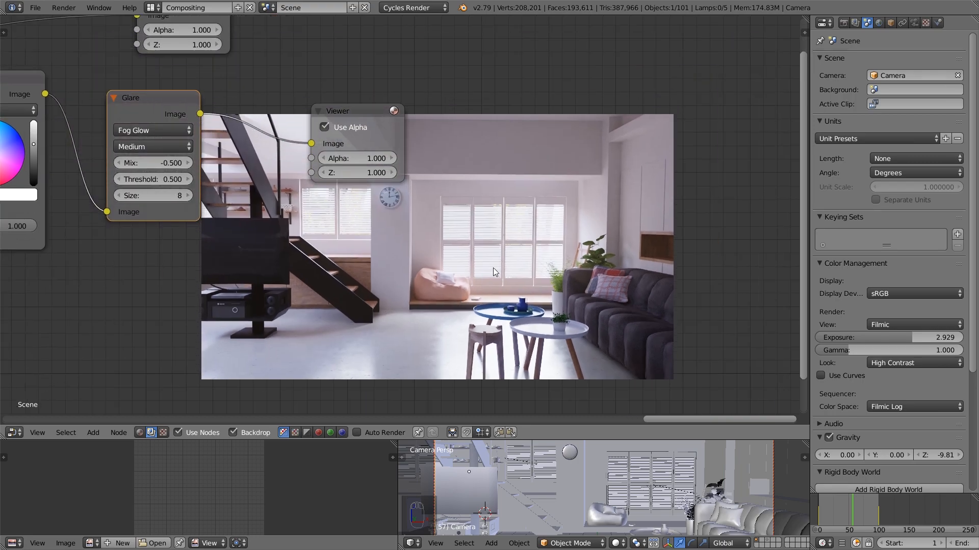
middle_click_drag(450, 290, 408, 299, "alt")
key("v")
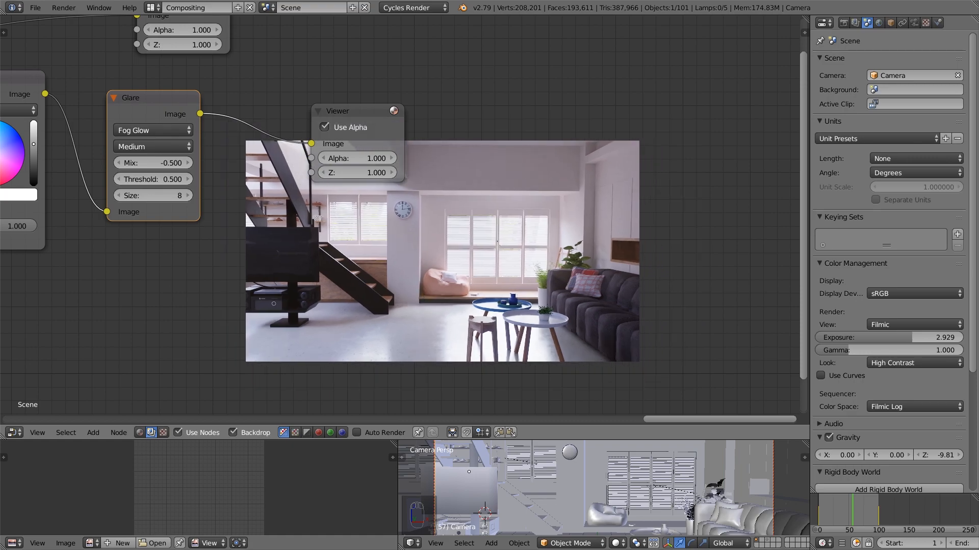
scroll(370, 294, "up", 2)
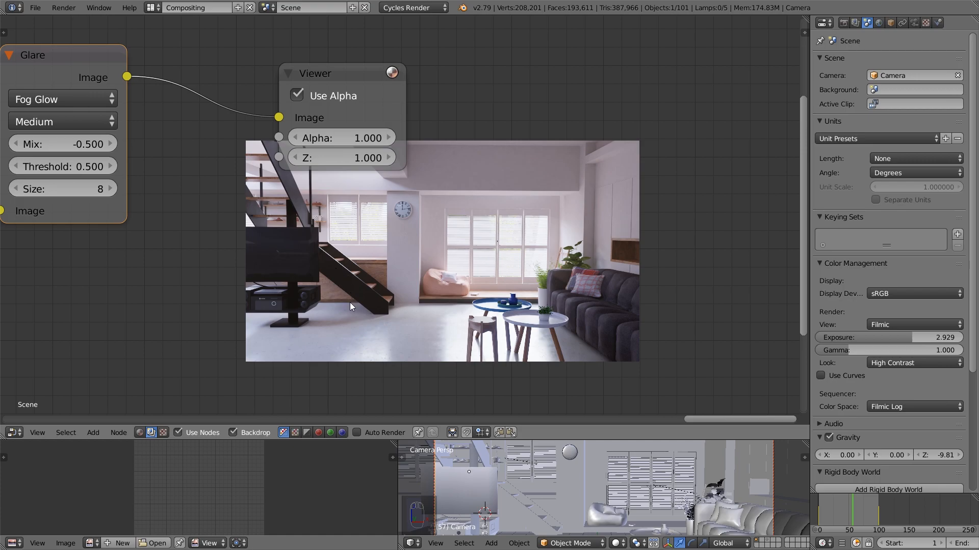
key("alt+v")
key("alt+v")
key("v")
scroll(185, 259, "up", 1)
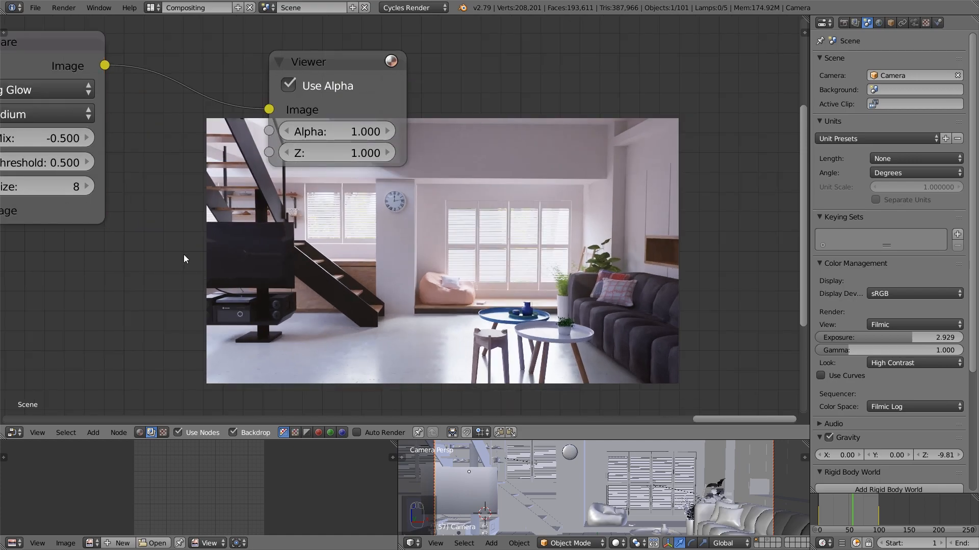
Add a Filter node set to Sharpen and insert it between the Glare and Viewer nodes
key("shift+a")
mouse_move(182, 254)
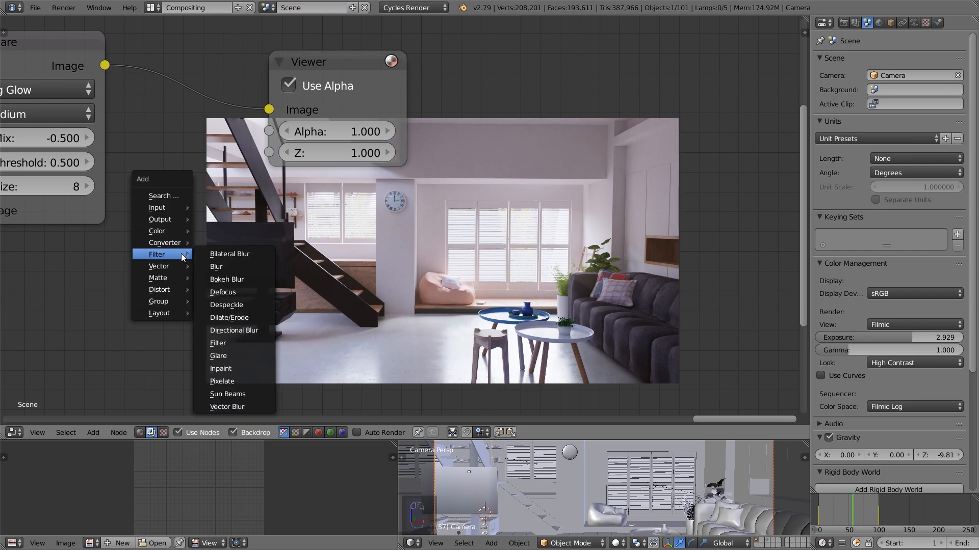
left_click(233, 338)
left_click(228, 304)
left_click(257, 288)
left_click(241, 249)
left_click_drag(241, 250, 191, 81)
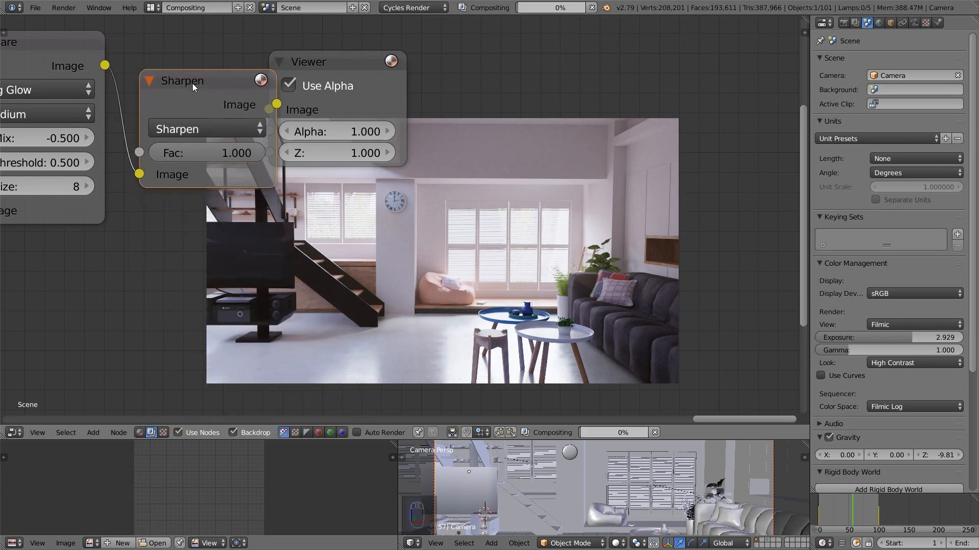
Try a factor of 0.470 on the Sharpen filter node, followed by 0.100
scroll(437, 130, "up", 1)
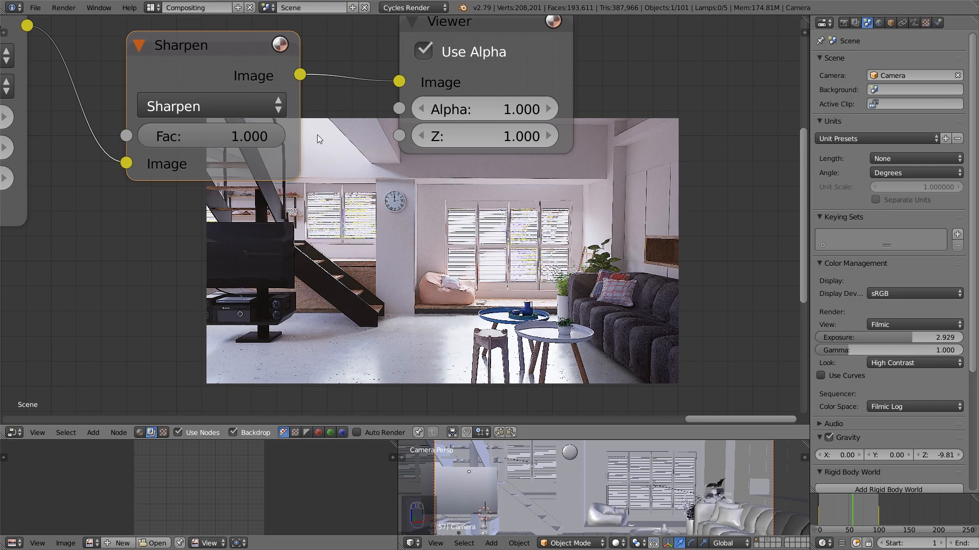
left_click_drag(258, 136, 213, 135)
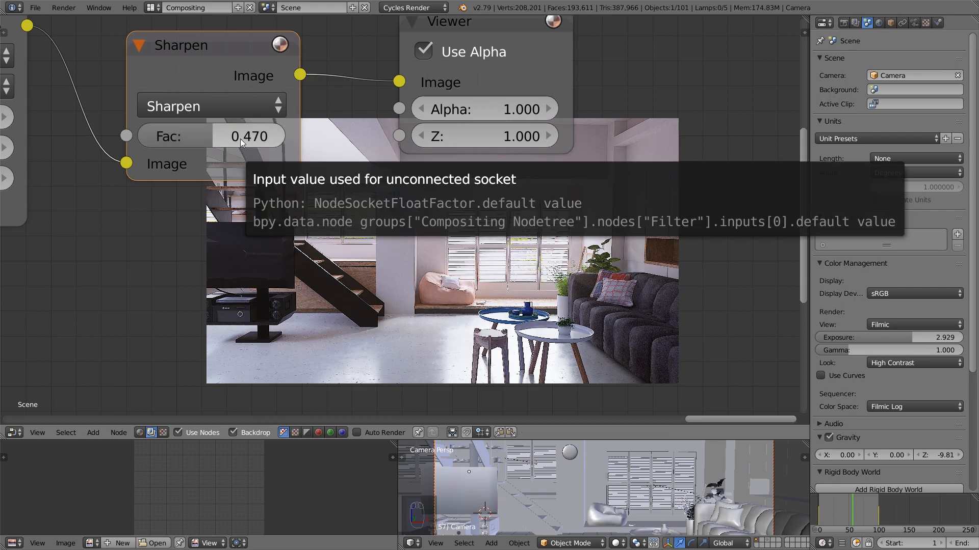
left_click(237, 136)
type(".")
key("Return")
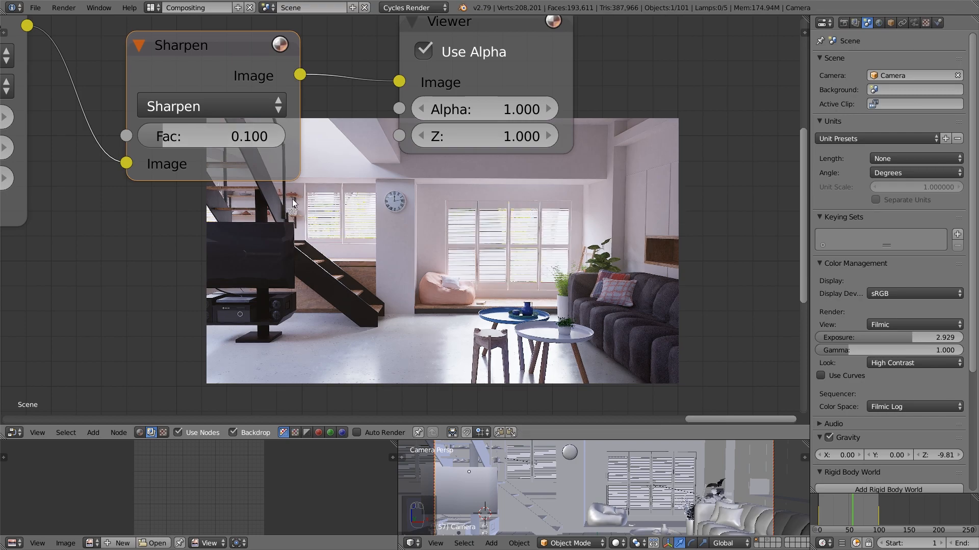
Compare the Glare and Sharpen outputs in the viewer, and set the Sharpen filter's factor to 0.040
scroll(110, 123, "down", 2)
left_click(59, 41, "ctrl+shift")
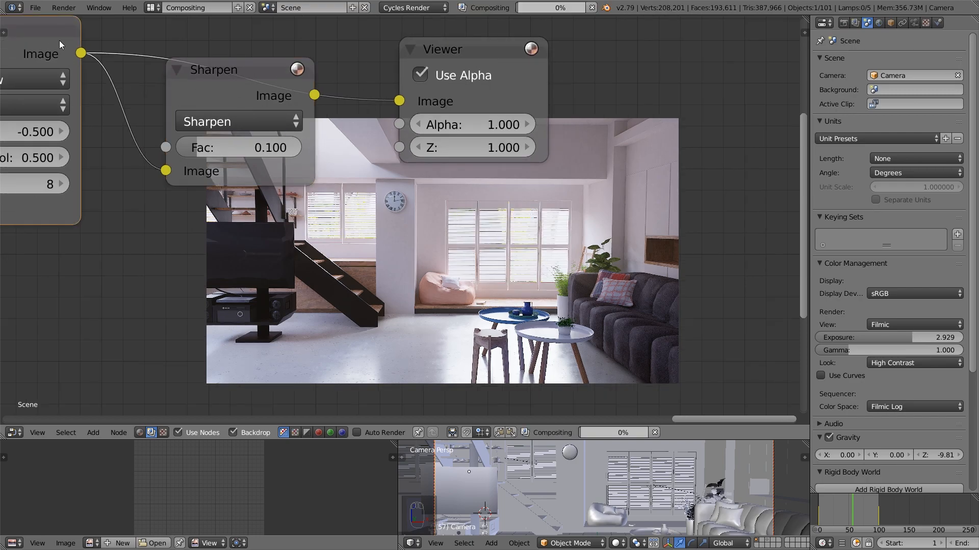
left_click(251, 72, "ctrl+shift")
left_click(253, 142)
type(".04")
key("Return")
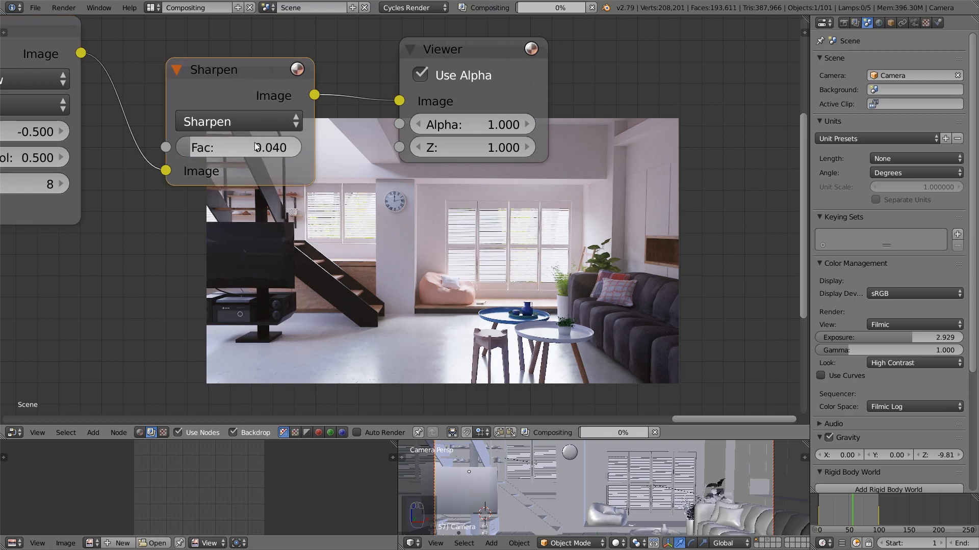
Try a factor of 2.000 on the Add node that combines the blurred sun beams with the mist
scroll(454, 228, "down", 5)
middle_click_drag(430, 192, 580, 236)
scroll(215, 251, "down", 2)
scroll(286, 255, "down", 4)
middle_click_drag(285, 254, 585, 202)
middle_click_drag(407, 249, 556, 247)
scroll(575, 280, "up", 1)
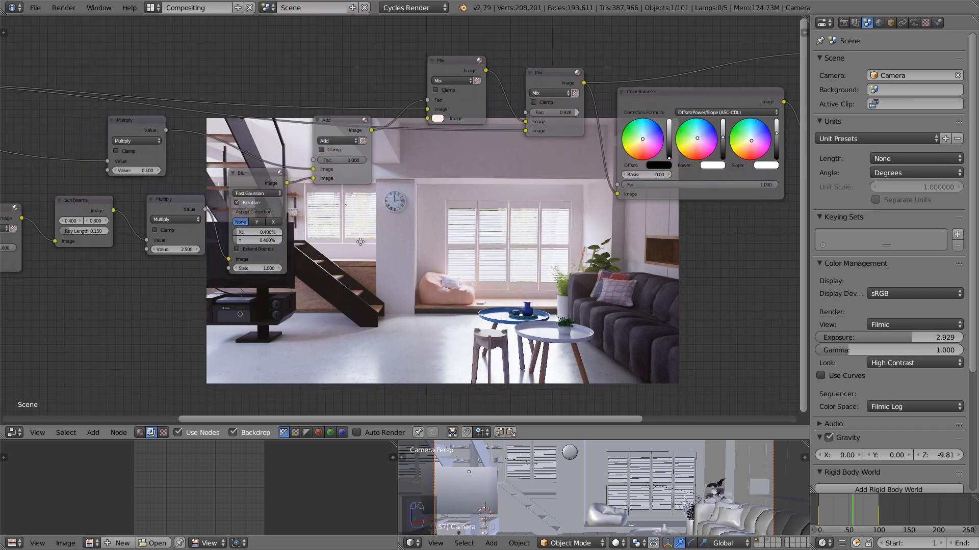
middle_click_drag(351, 244, 456, 251)
scroll(428, 270, "up", 1)
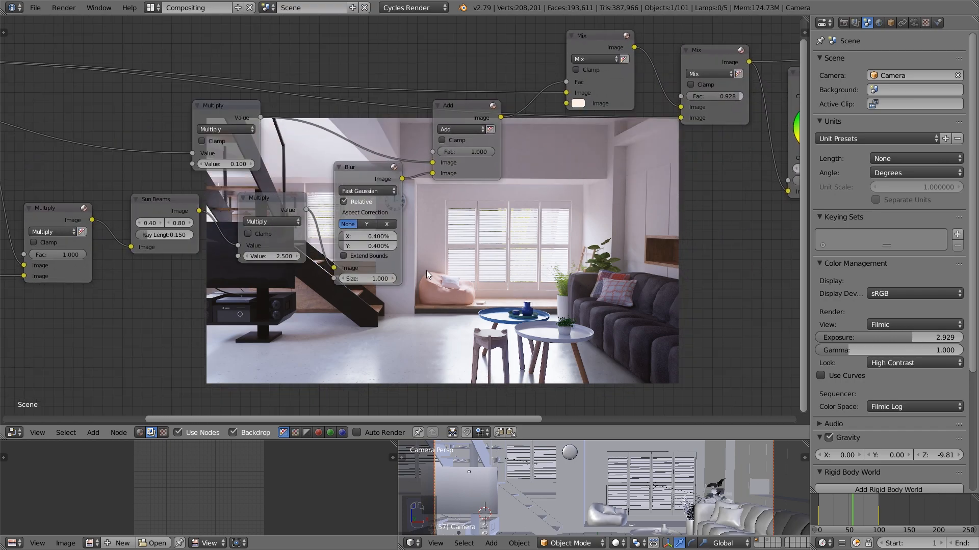
scroll(399, 204, "down", 1)
left_click(466, 161)
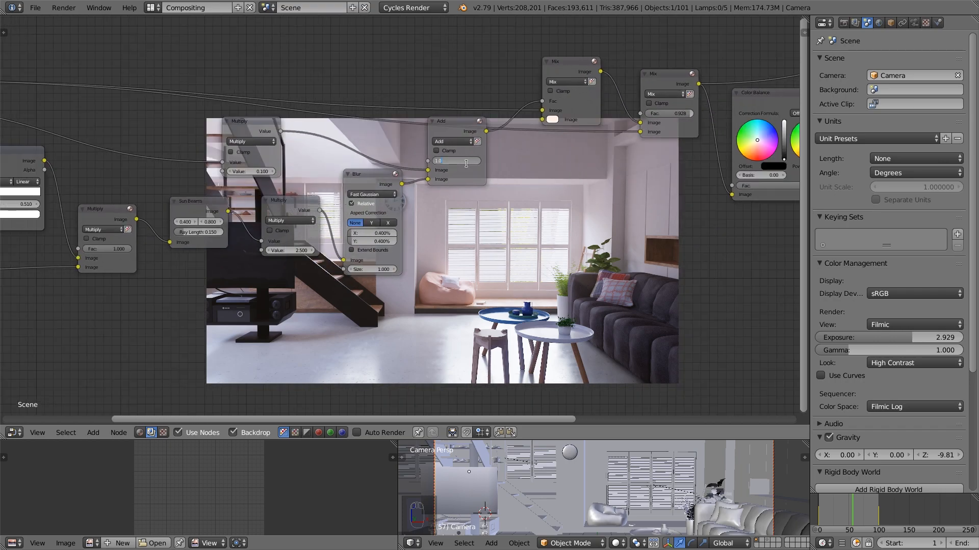
type("2")
key("Return")
middle_click_drag(563, 257, 500, 213)
scroll(501, 214, "down", 1)
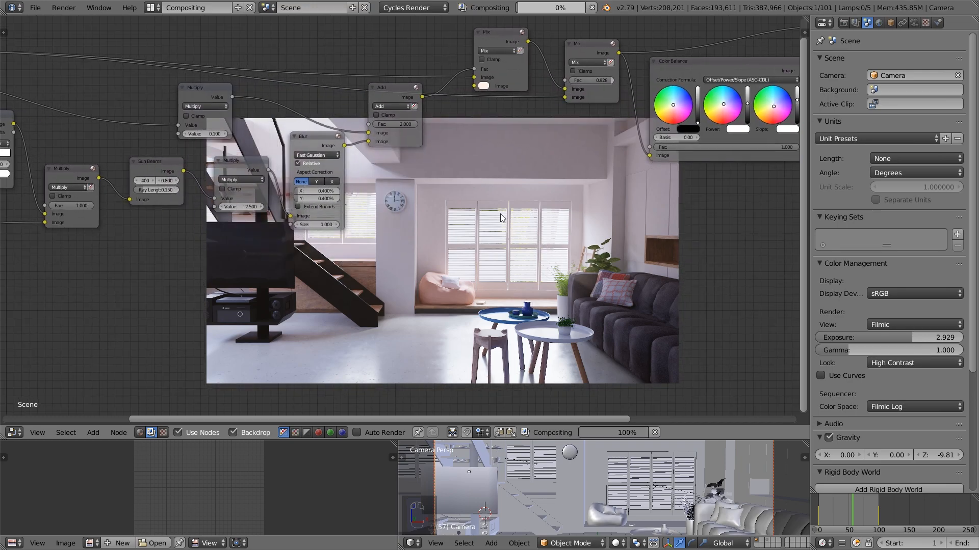
Set the factor of the Add node after the sun-beam Blur node to 1.5
middle_click_drag(396, 272, 390, 264)
scroll(362, 226, "up", 2)
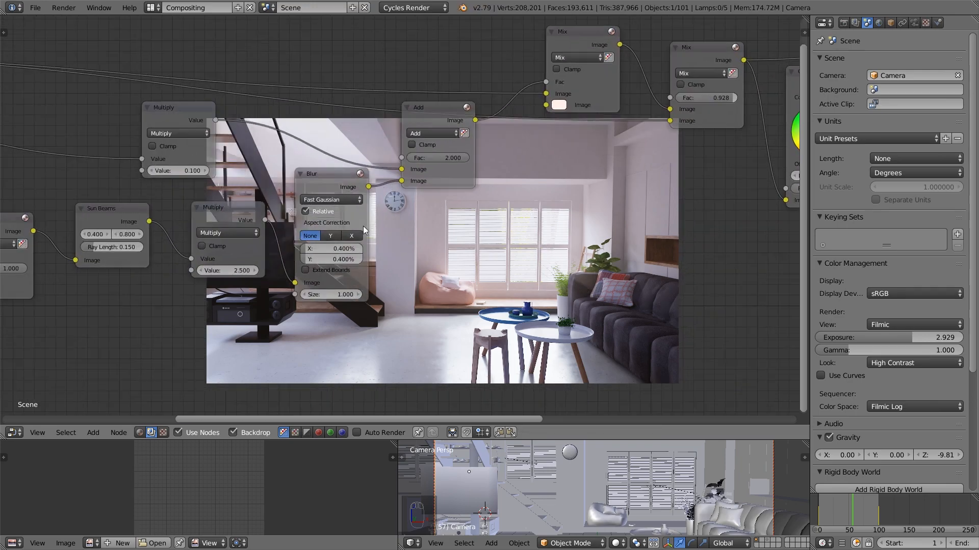
left_click(438, 161)
type("1.5")
key("Return")
type("5")
key("Return")
Raise the Power brightness of the Color Balance node very slightly
scroll(612, 178, "down", 4)
middle_click_drag(739, 202, 337, 244)
scroll(498, 197, "up", 1)
scroll(341, 243, "up", 2)
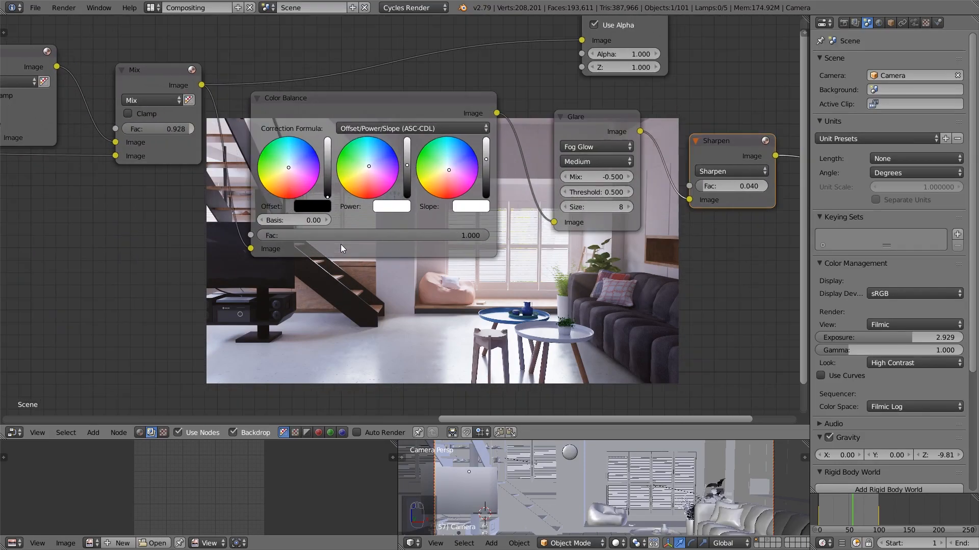
middle_click_drag(523, 250, 501, 258)
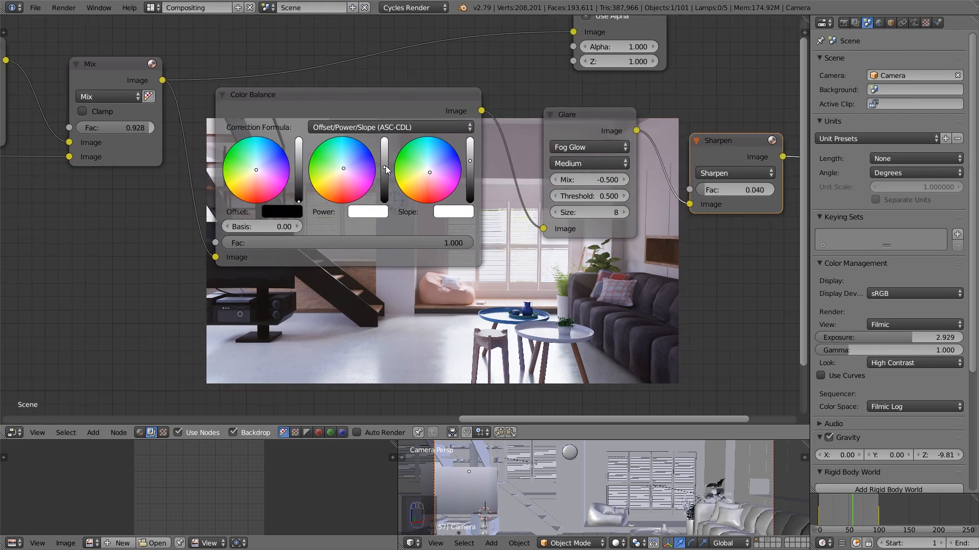
left_click_drag(386, 167, 386, 165)
middle_click_drag(581, 314, 411, 216)
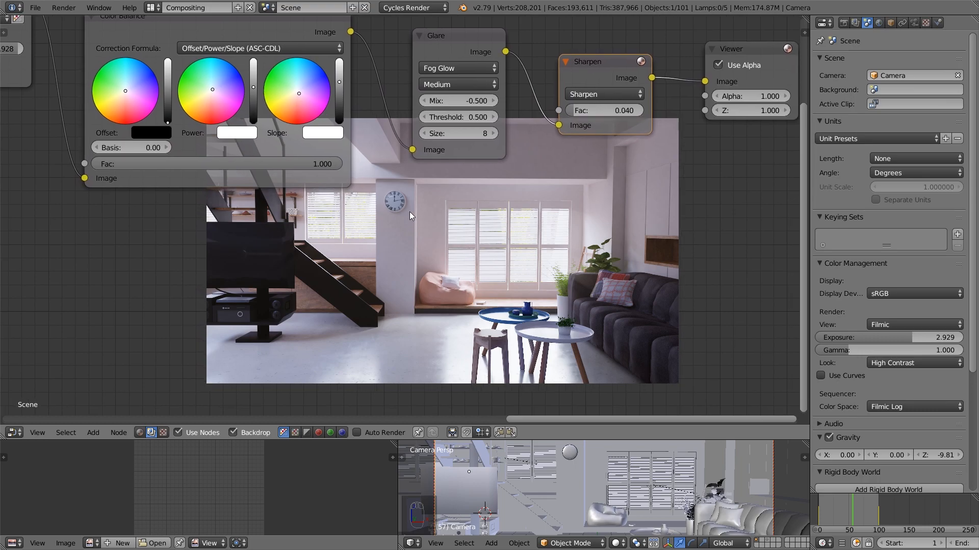
Maximize the node editor and enlarge the backdrop to examine the composited living-room image
scroll(449, 239, "down", 1)
middle_click_drag(458, 241, 391, 173)
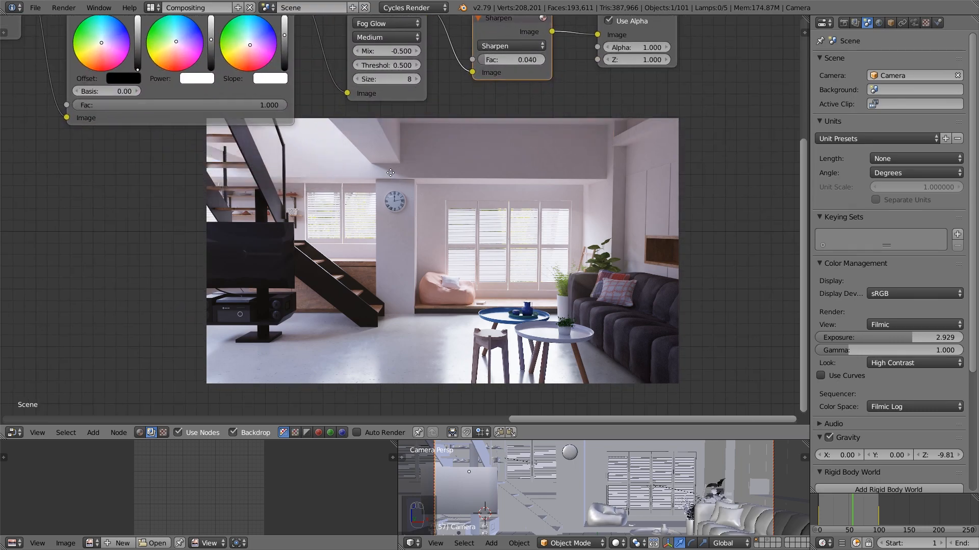
middle_click_drag(493, 203, 412, 203)
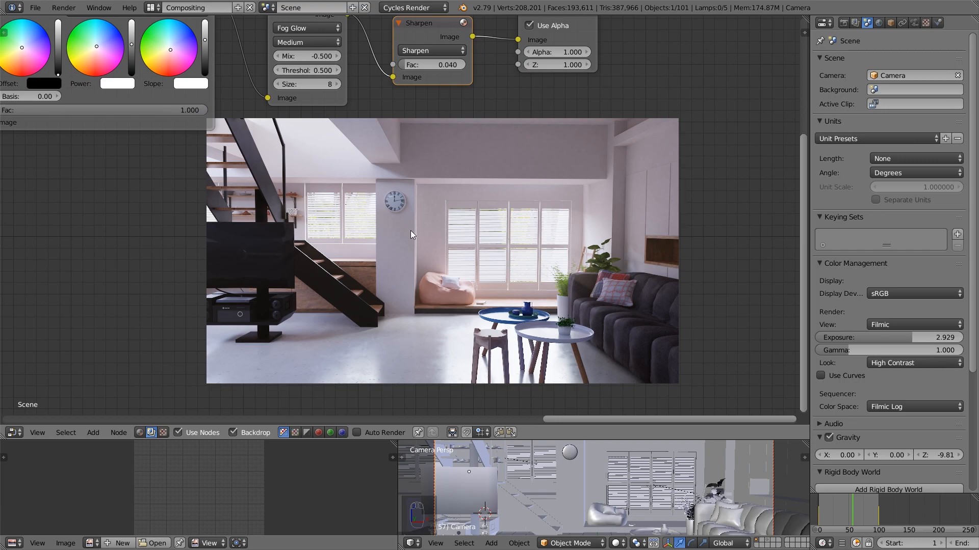
key("shift+space")
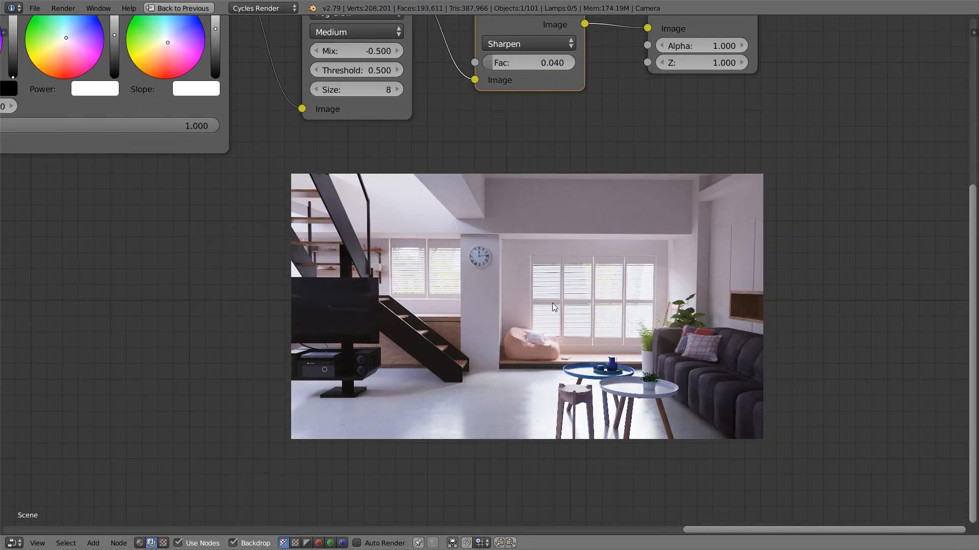
key("alt+v")
key("alt+v")
middle_click_drag(479, 213, 468, 70)
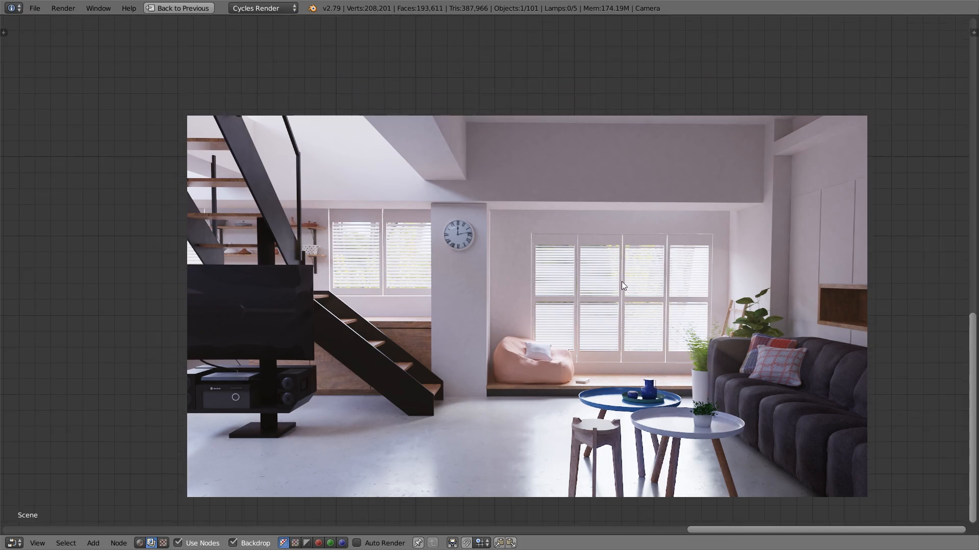
key("alt+v")
middle_click_drag(618, 338, 552, 322, "alt")
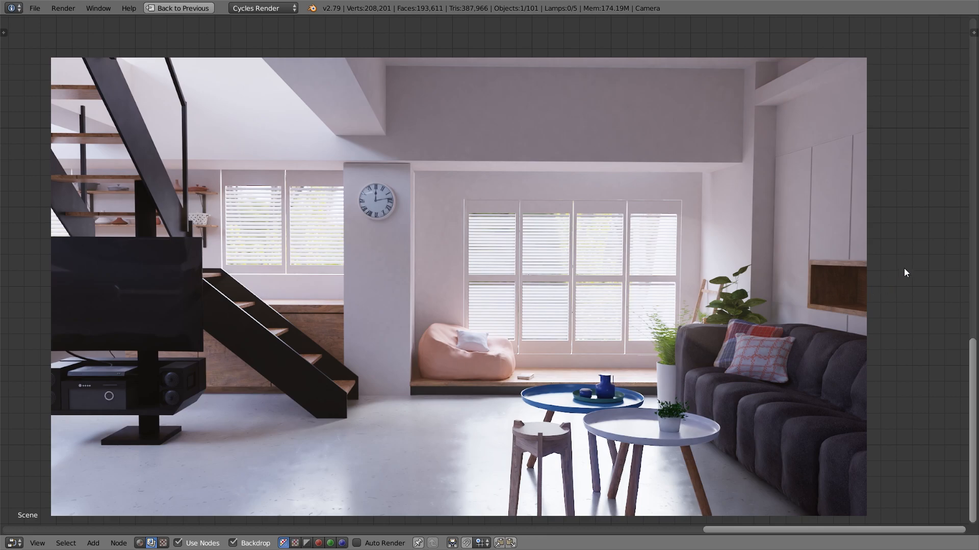